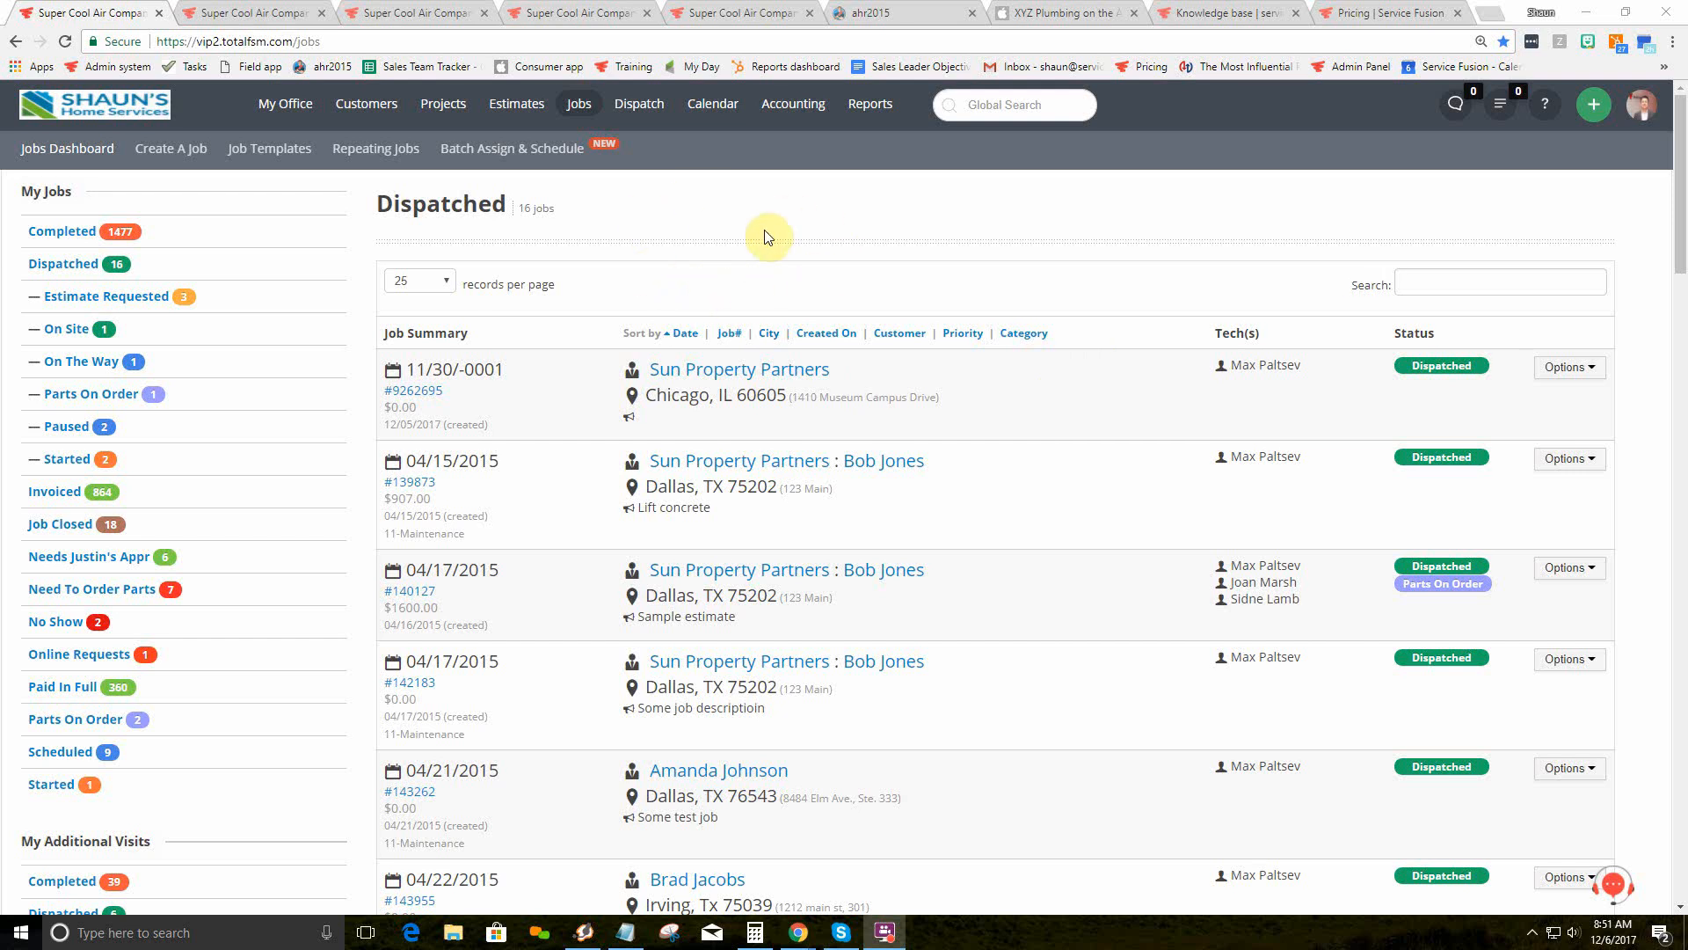
Step: Glance through the job creation, dispatch board and custom fields tabs, then return to Dispatched jobs
click(264, 11)
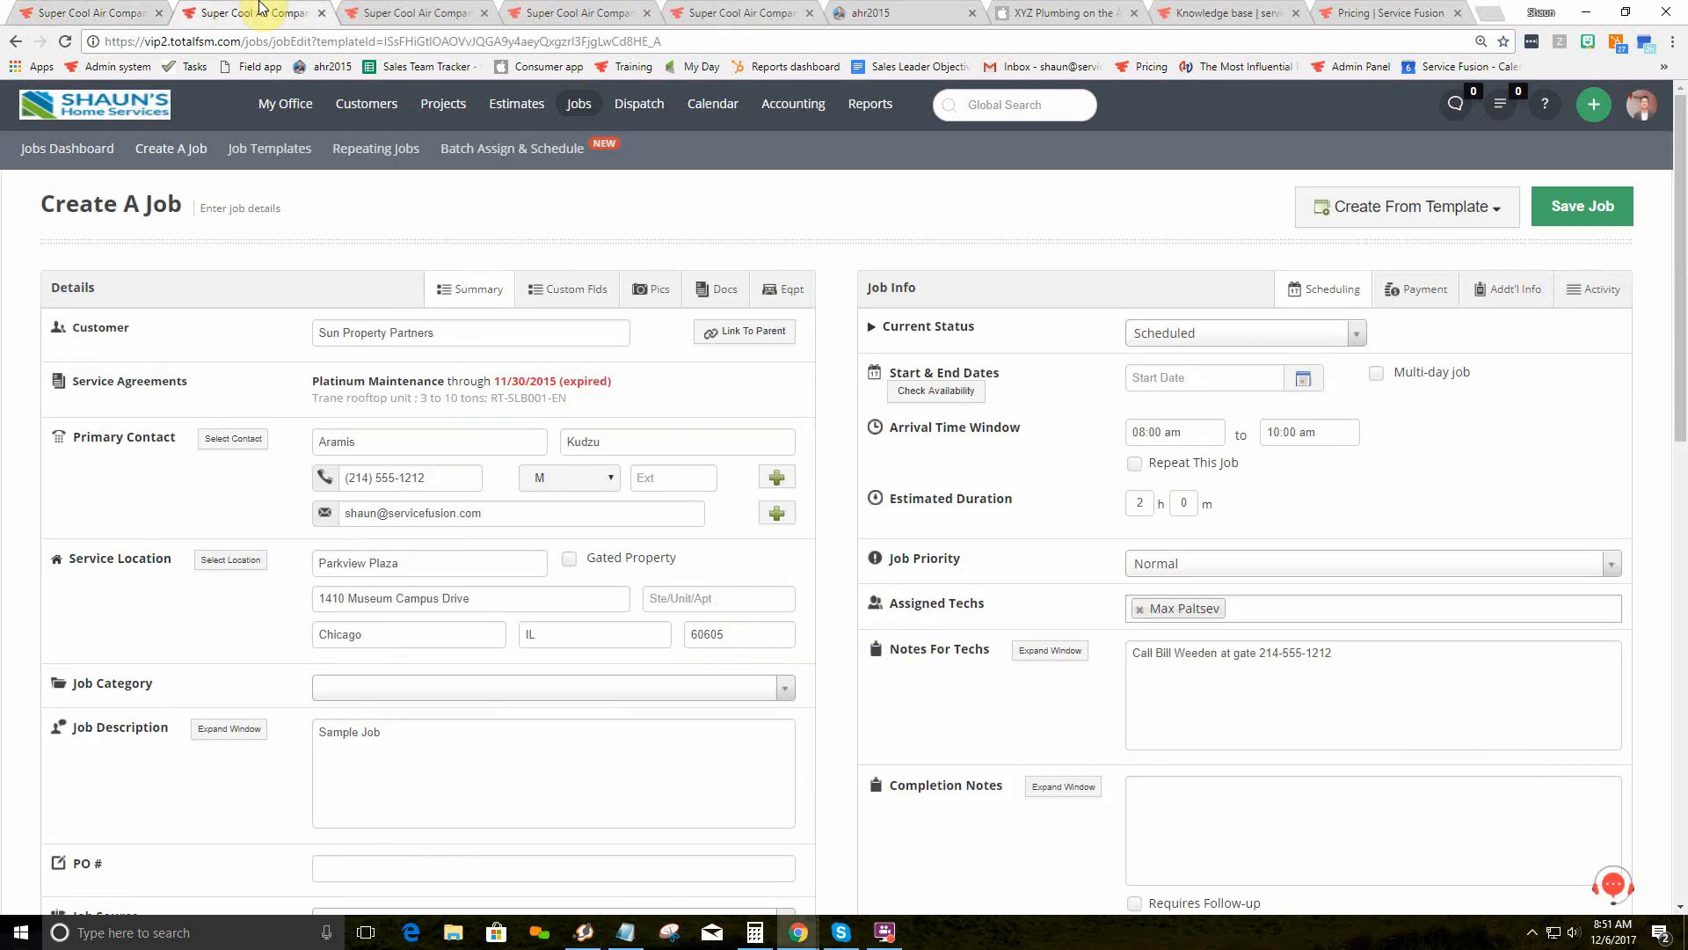
click(414, 12)
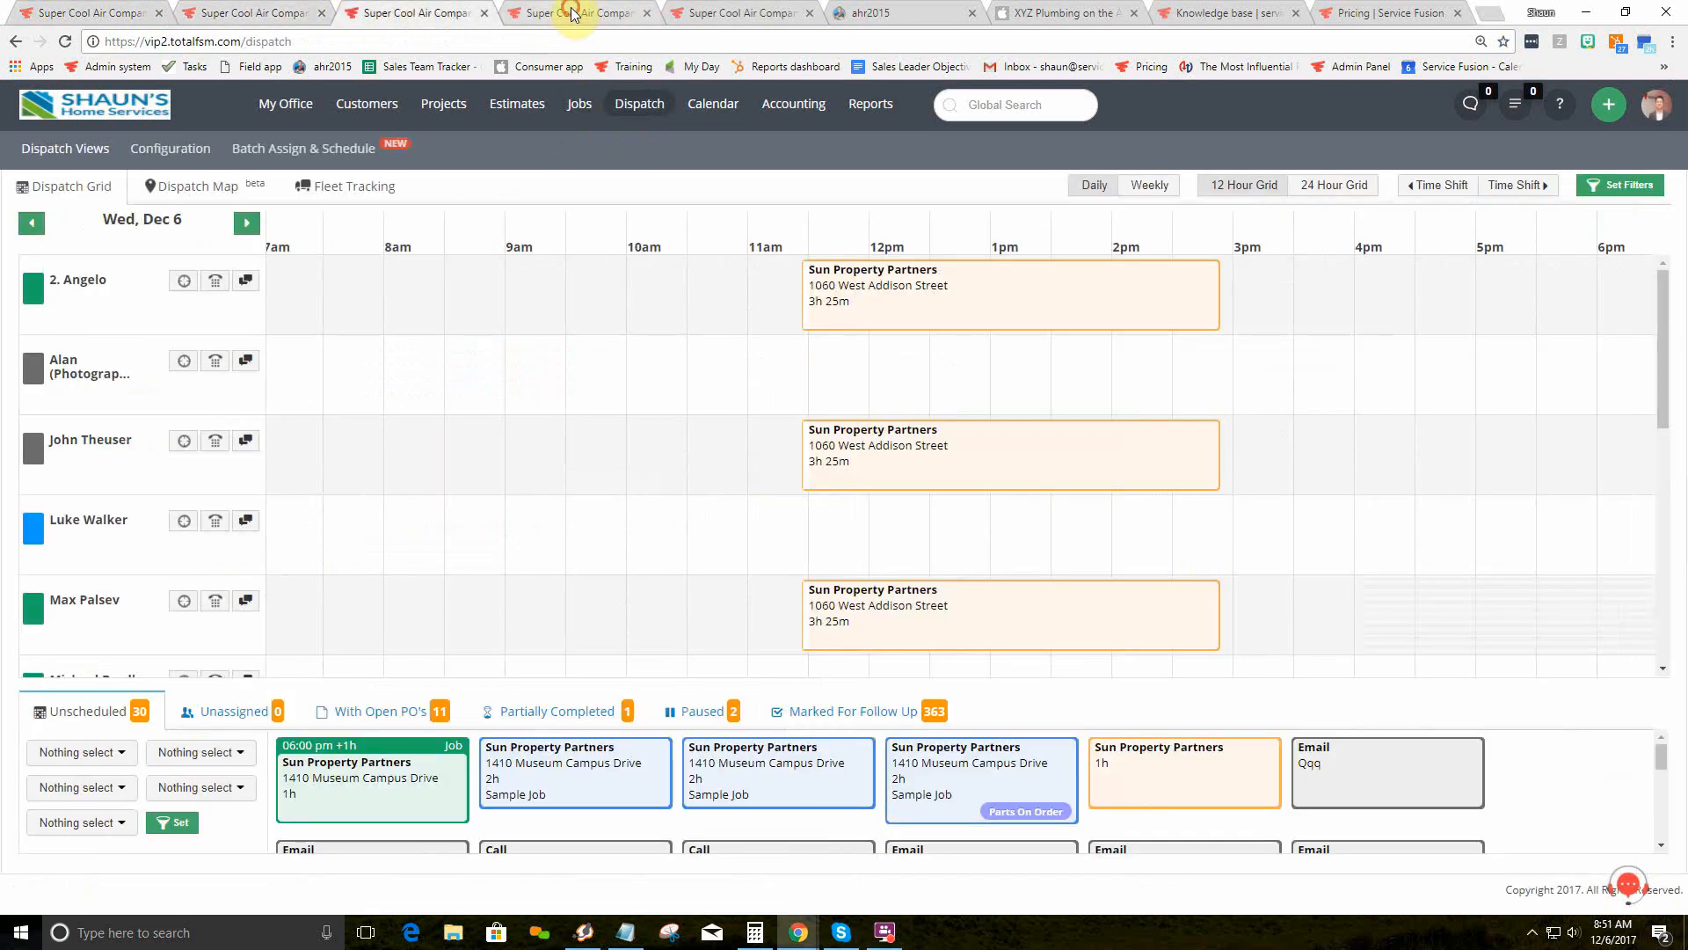
click(555, 14)
click(117, 14)
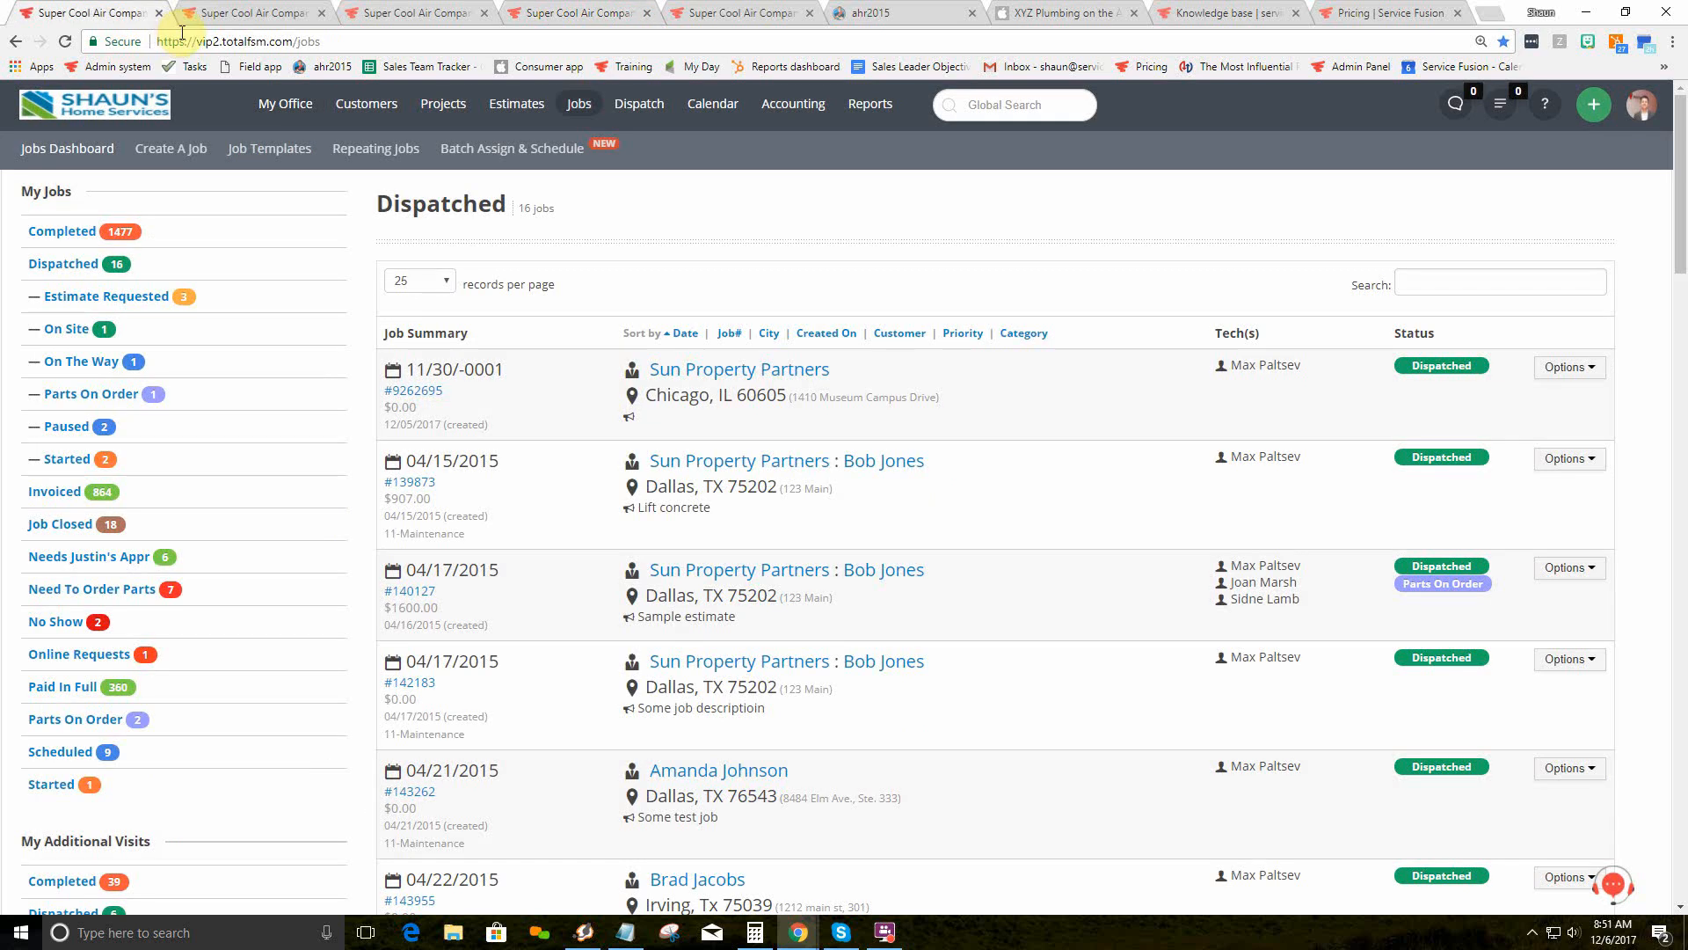
Step: Browse the main menu and open the custom reports page
mouse_move(521, 112)
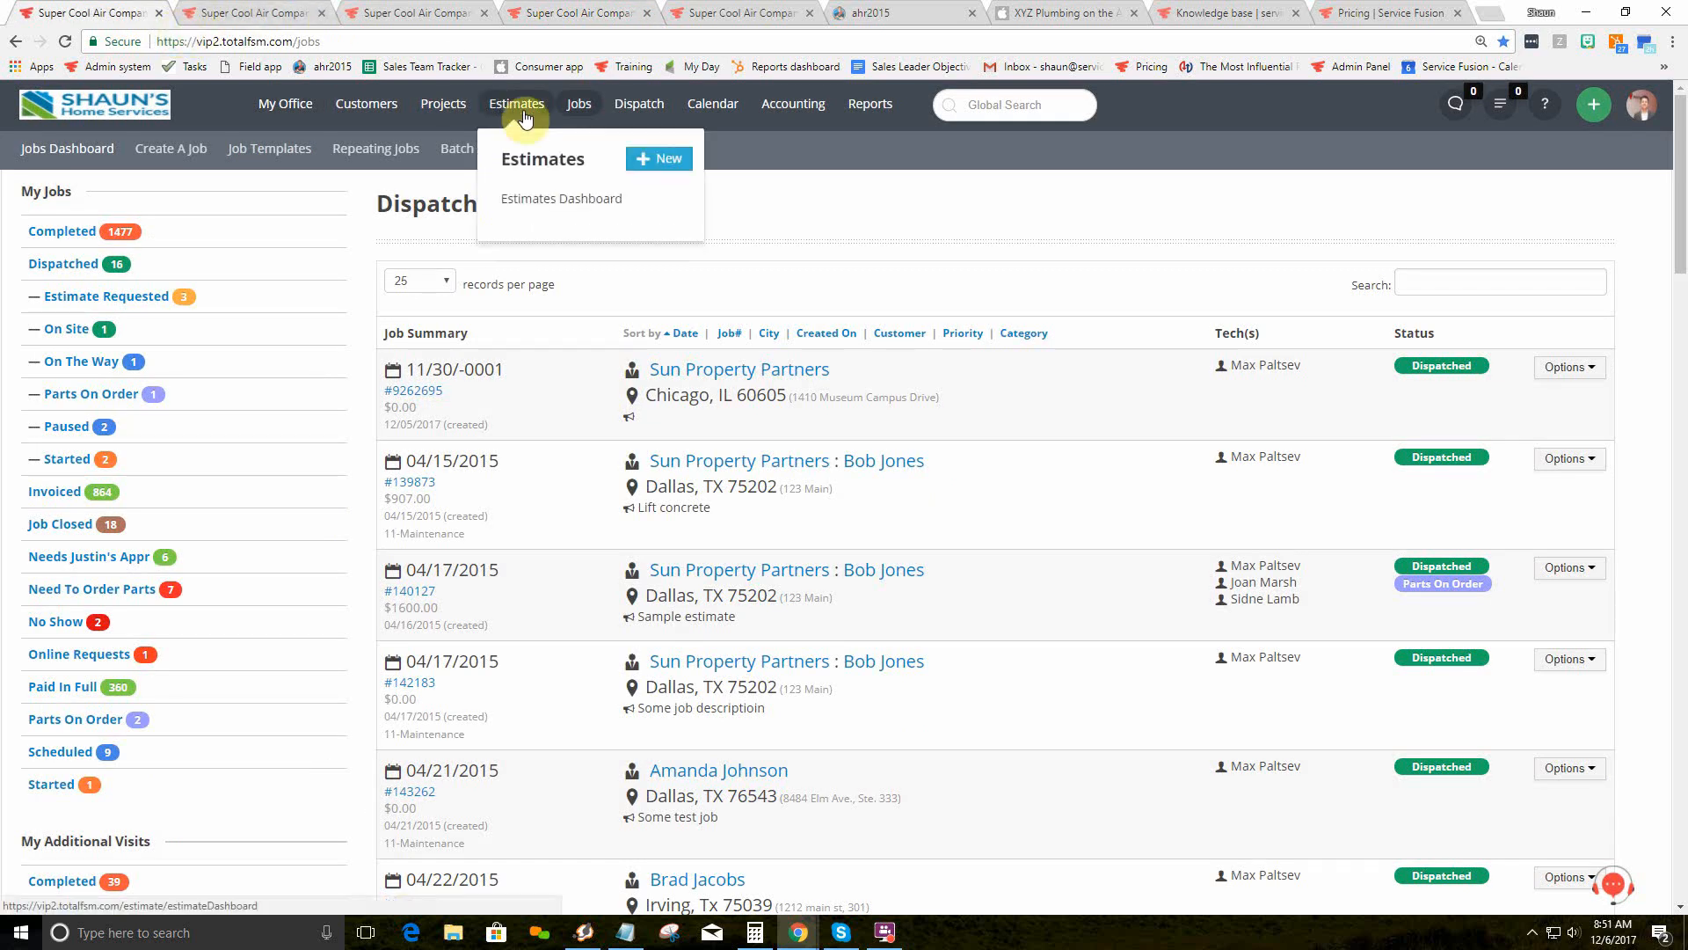
mouse_move(576, 107)
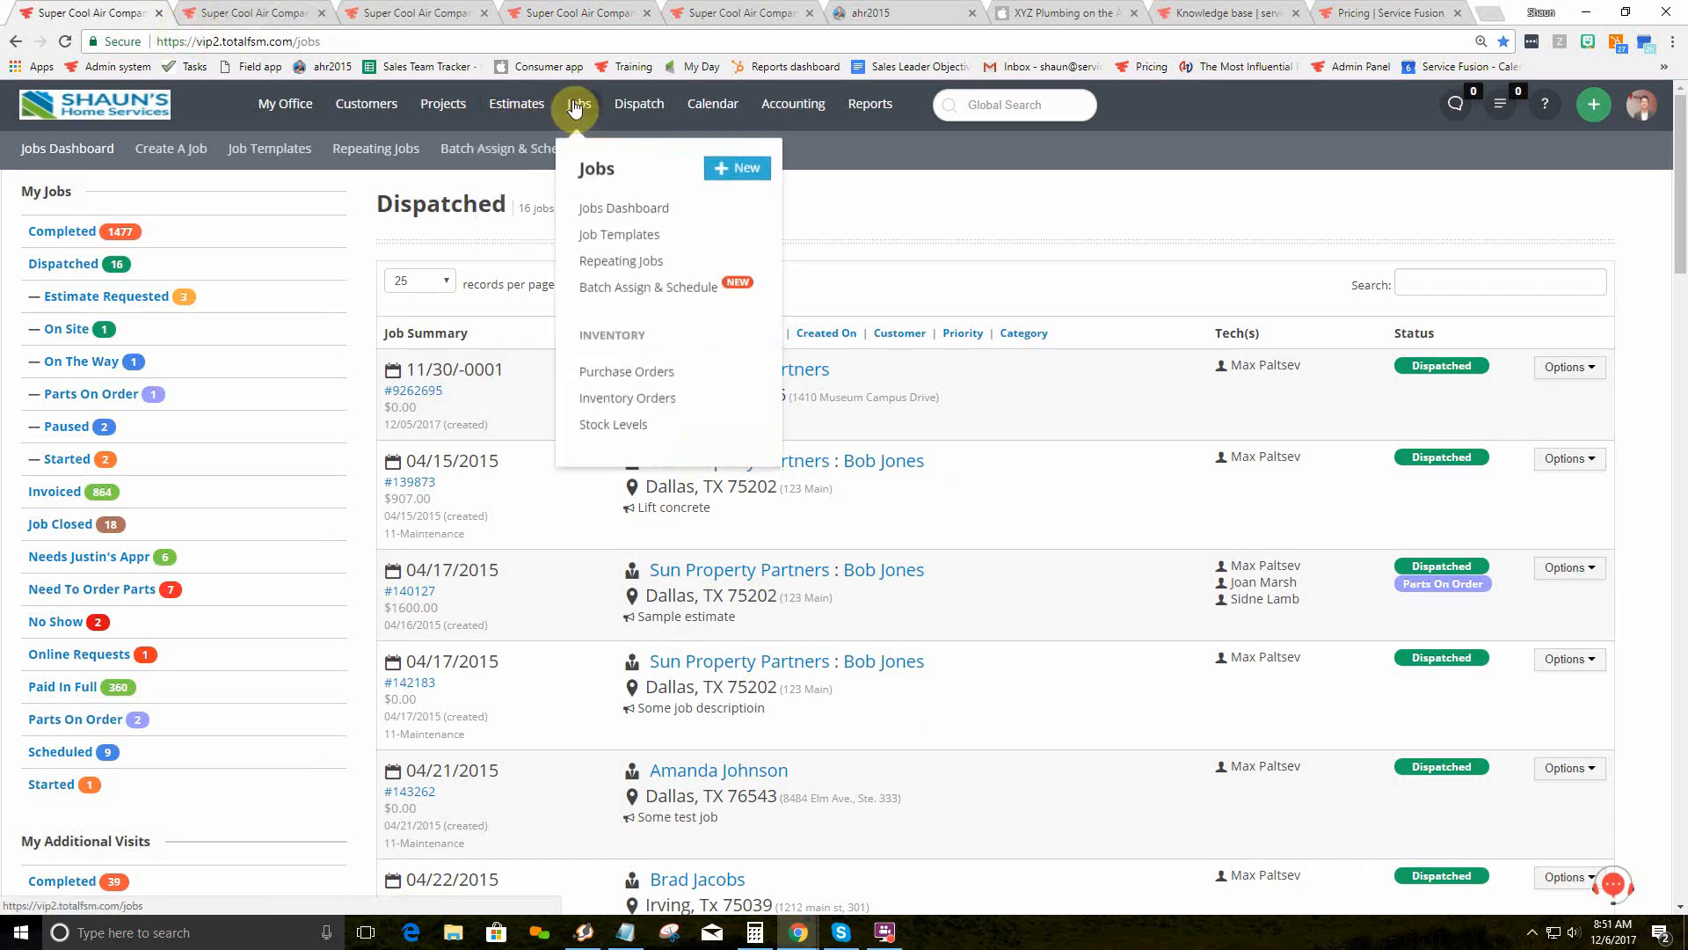
mouse_move(630, 109)
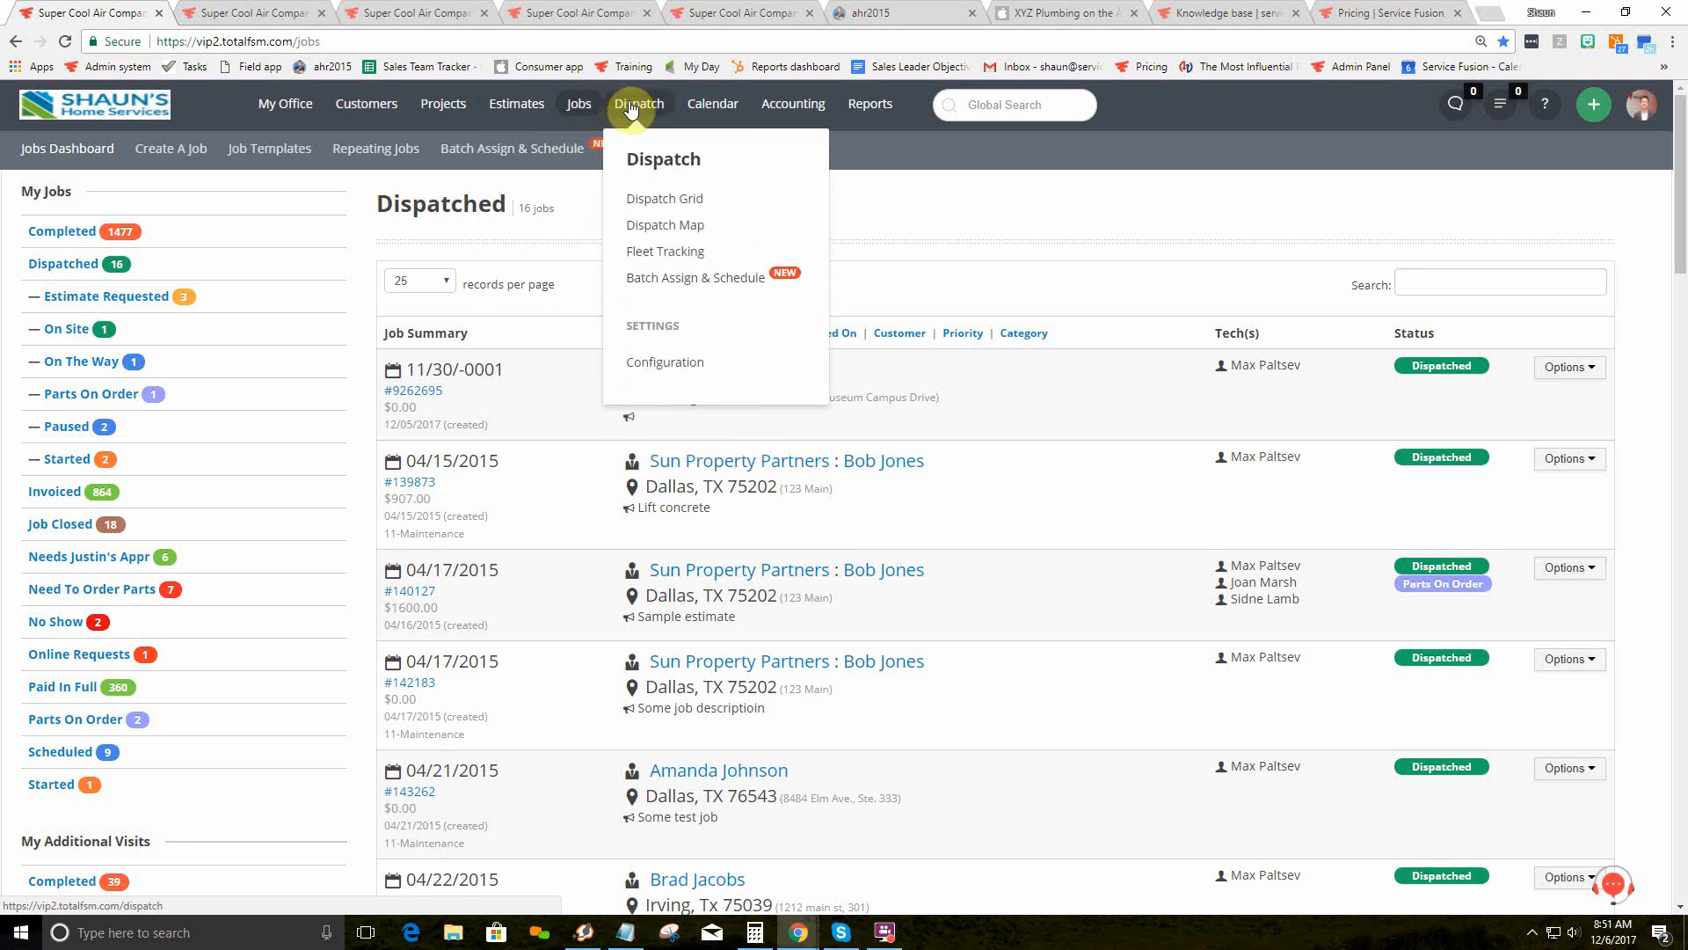
mouse_move(723, 107)
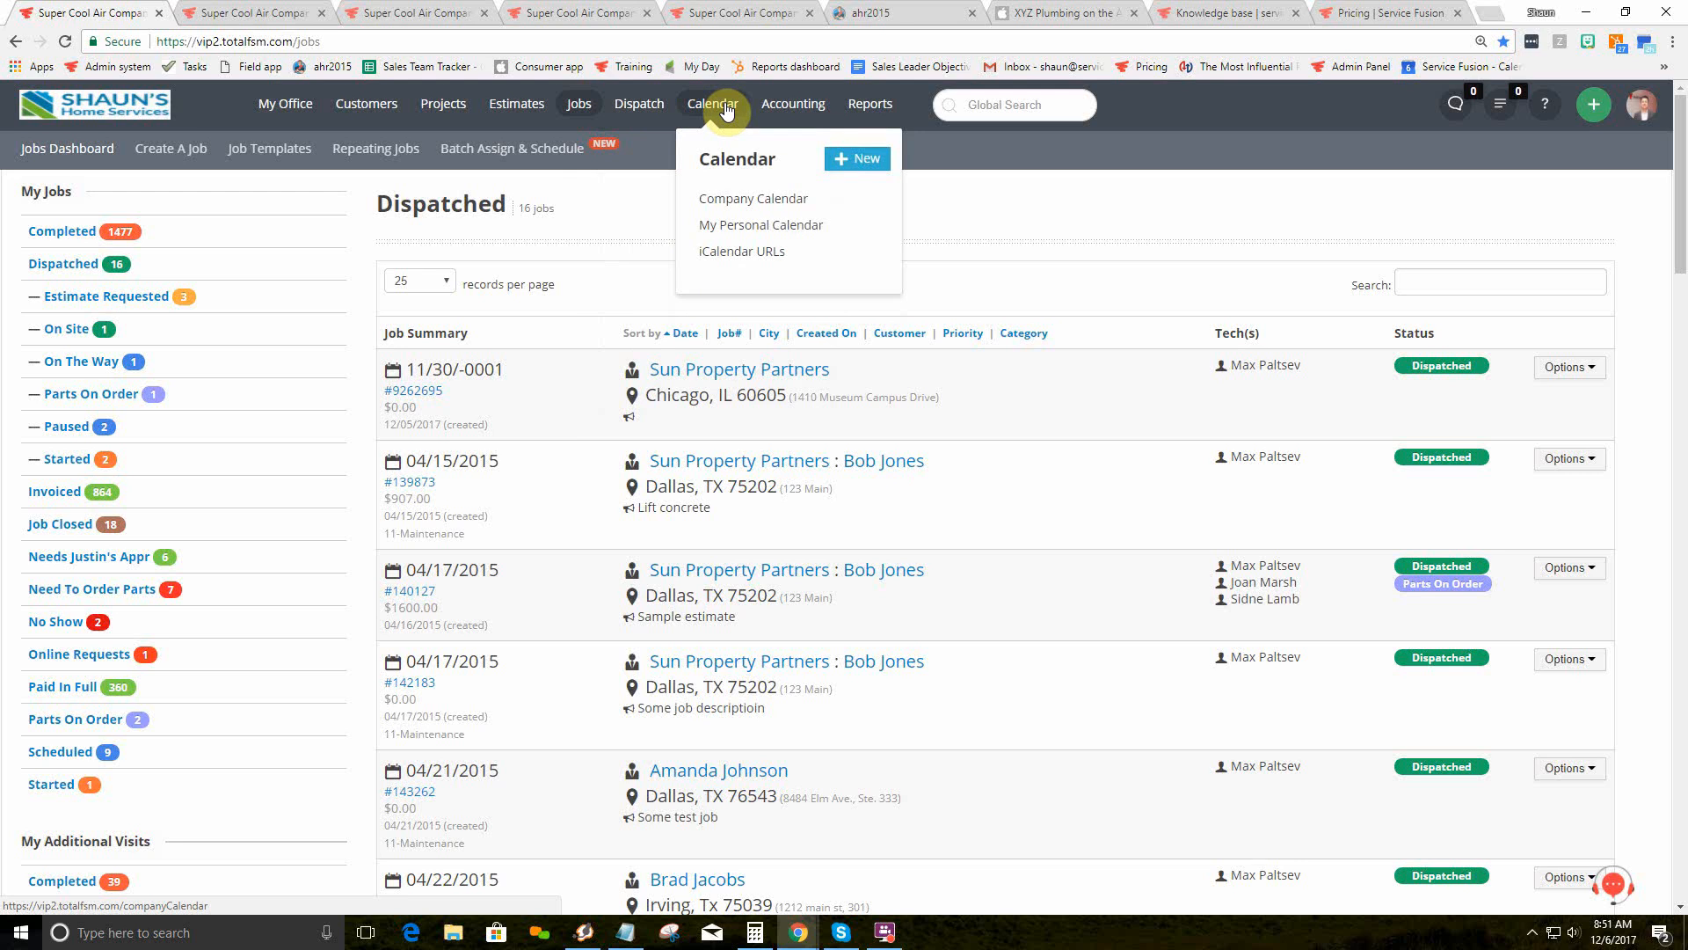
mouse_move(788, 109)
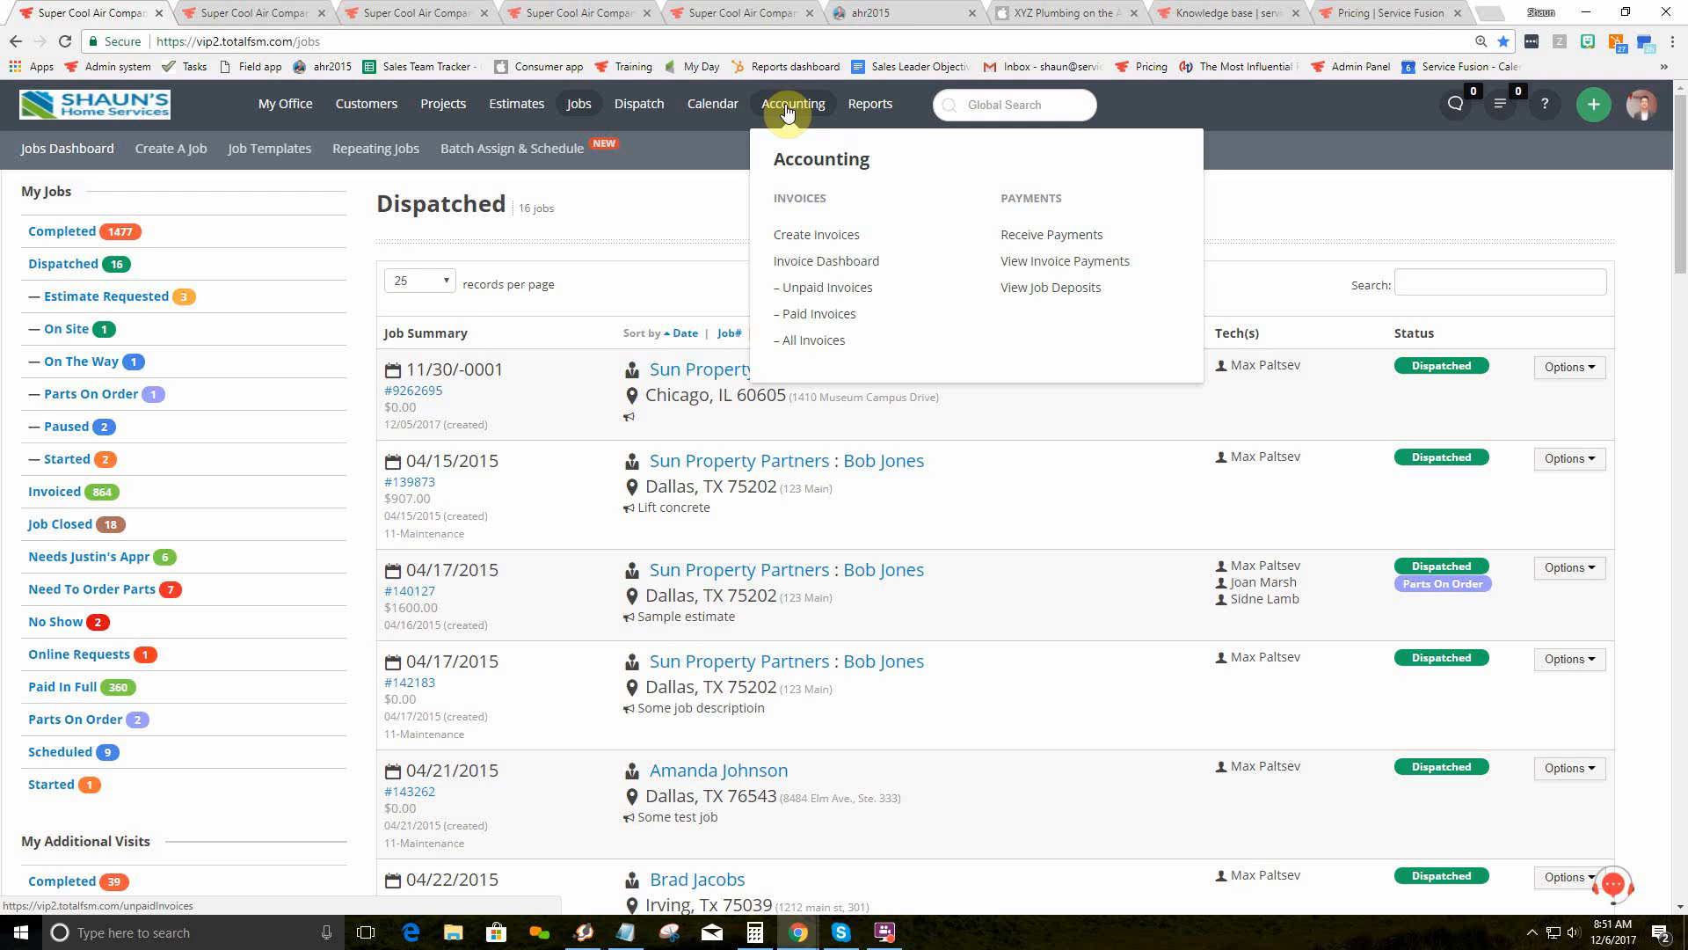
mouse_move(875, 105)
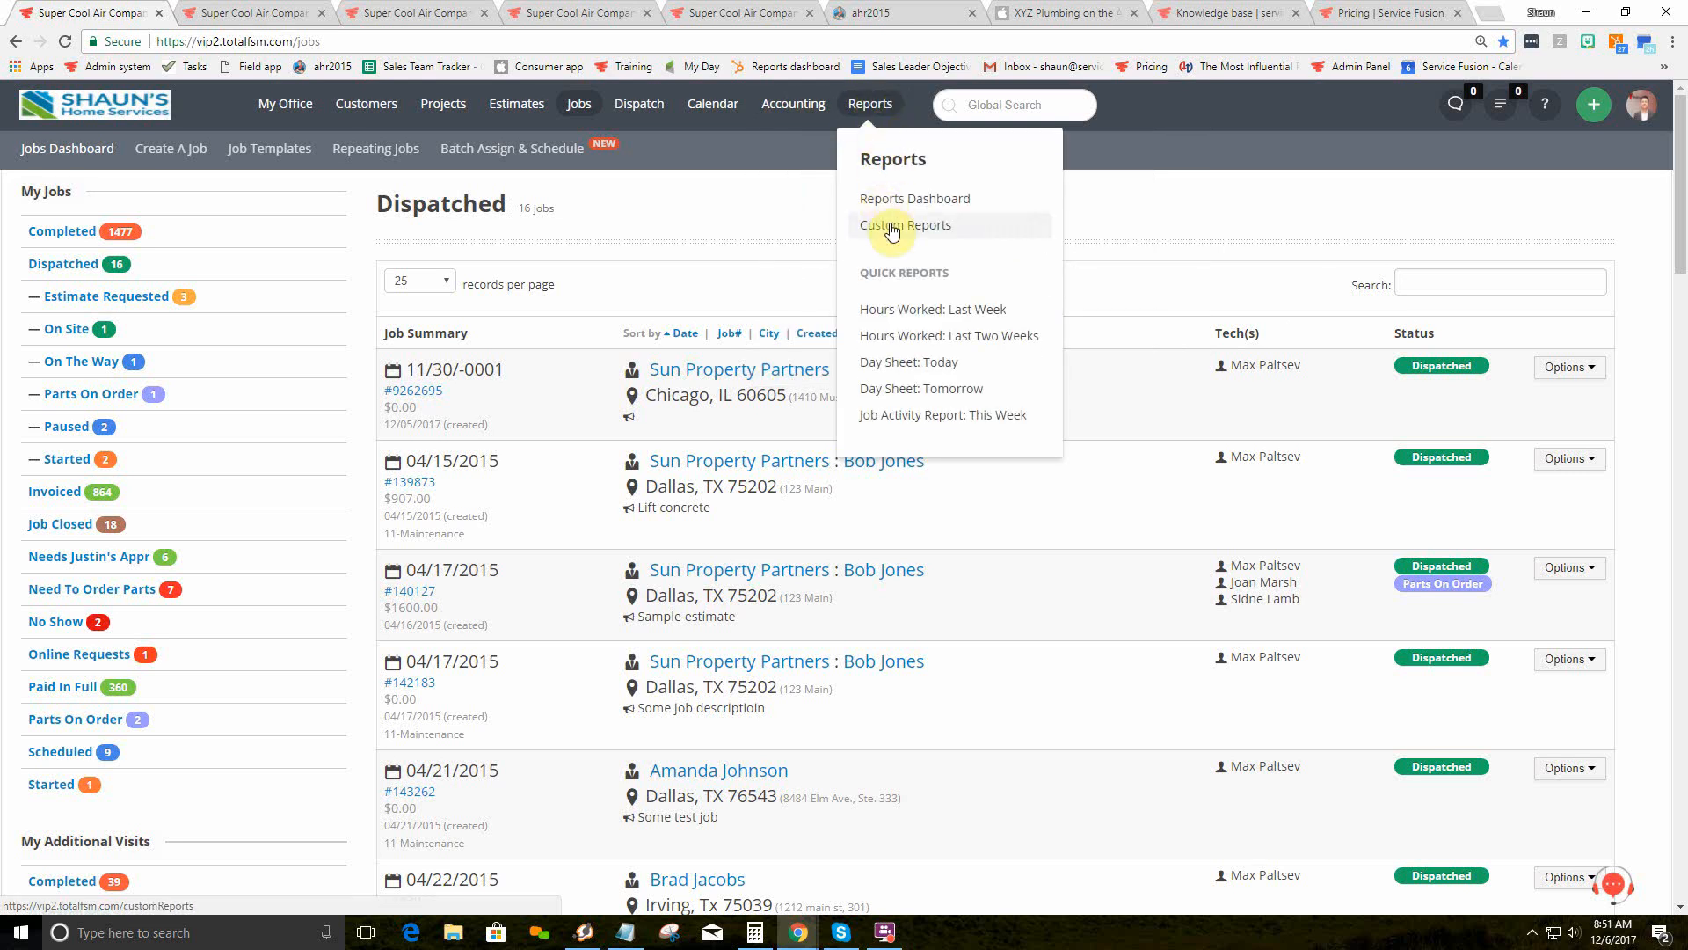
click(928, 231)
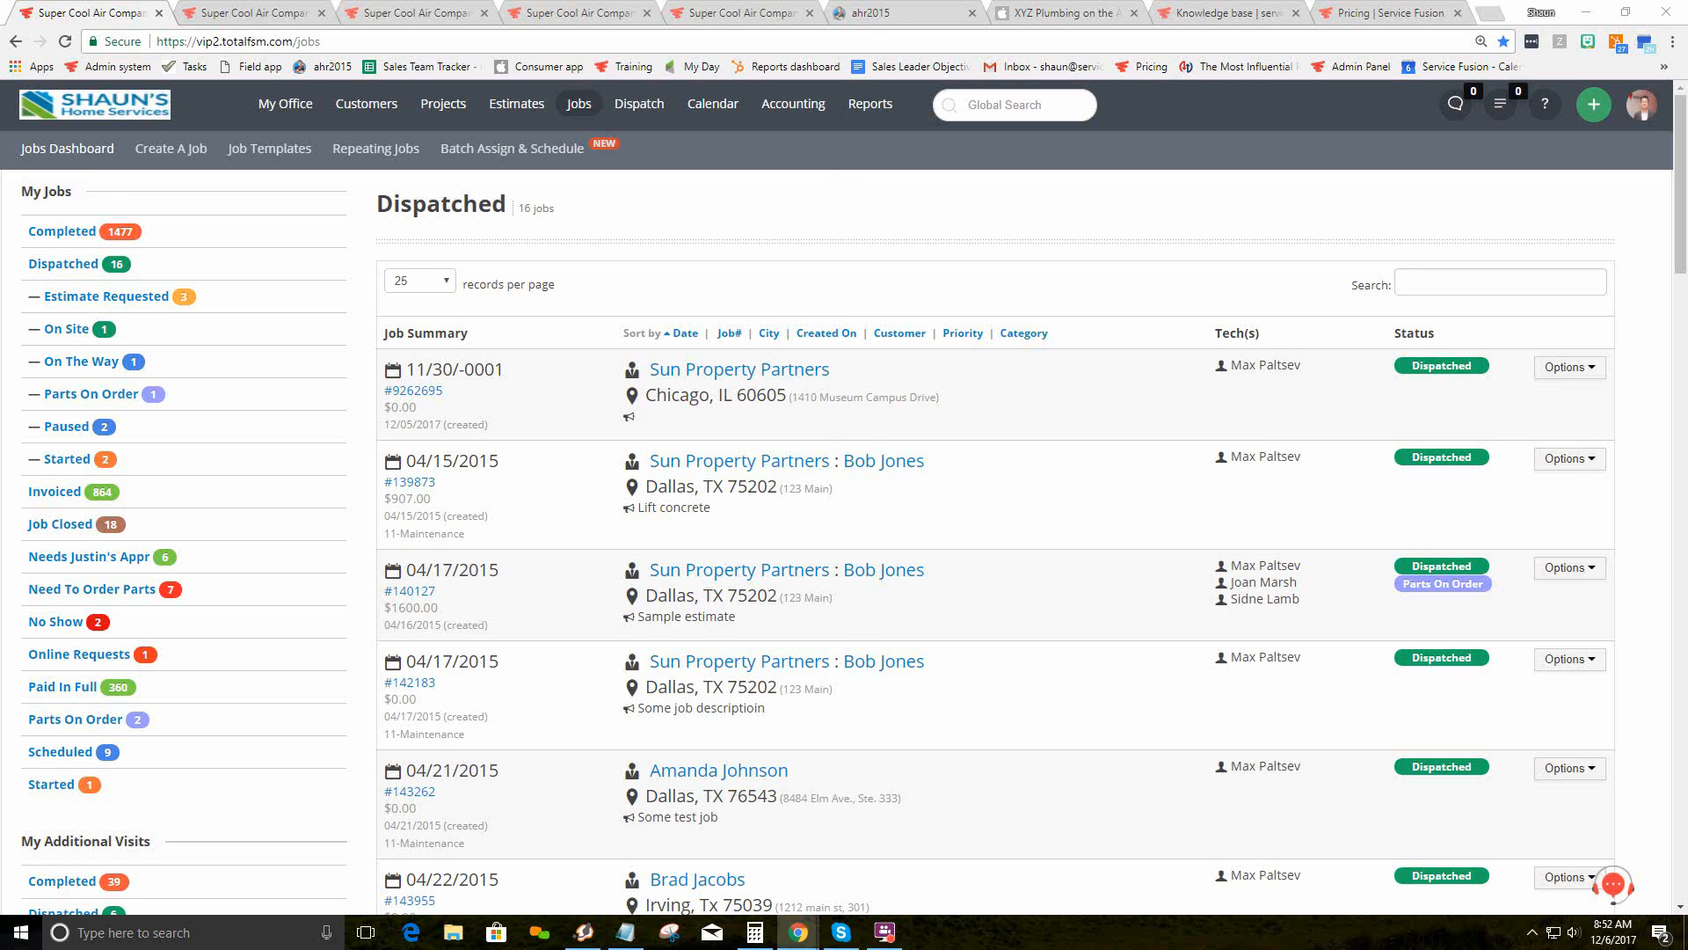
Step: Place the field app window over the jobs page at phone width and scroll it
drag(1687, 79, 913, 16)
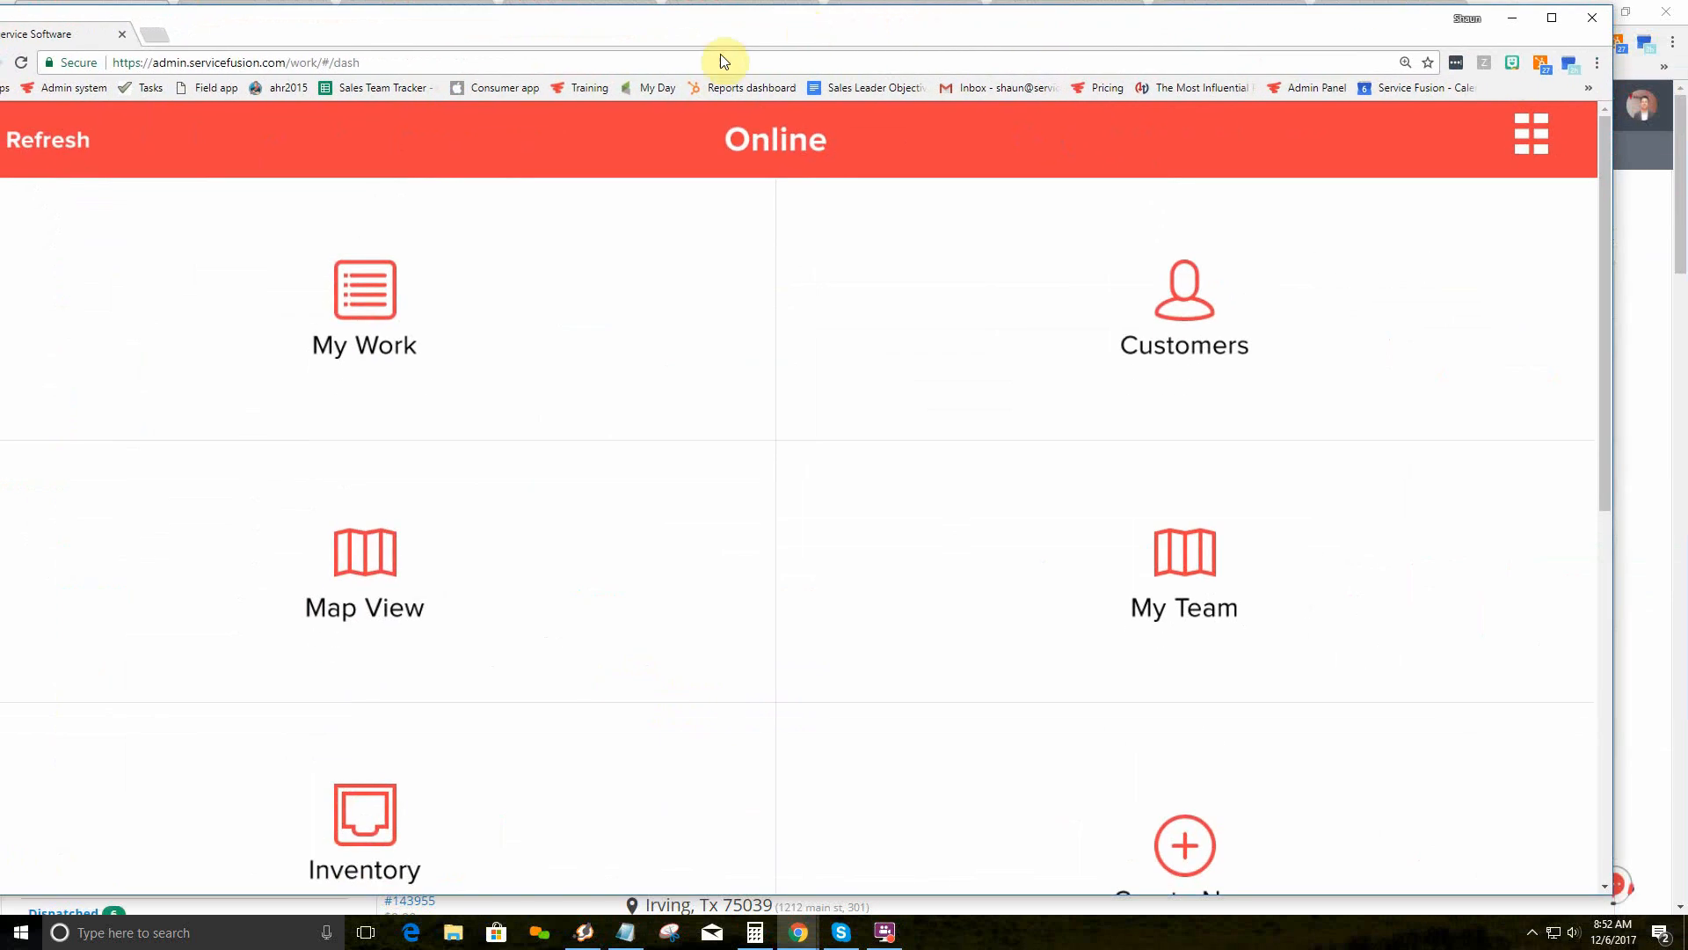
drag(1615, 222, 785, 231)
drag(567, 33, 988, 30)
scroll(933, 182, down, 1)
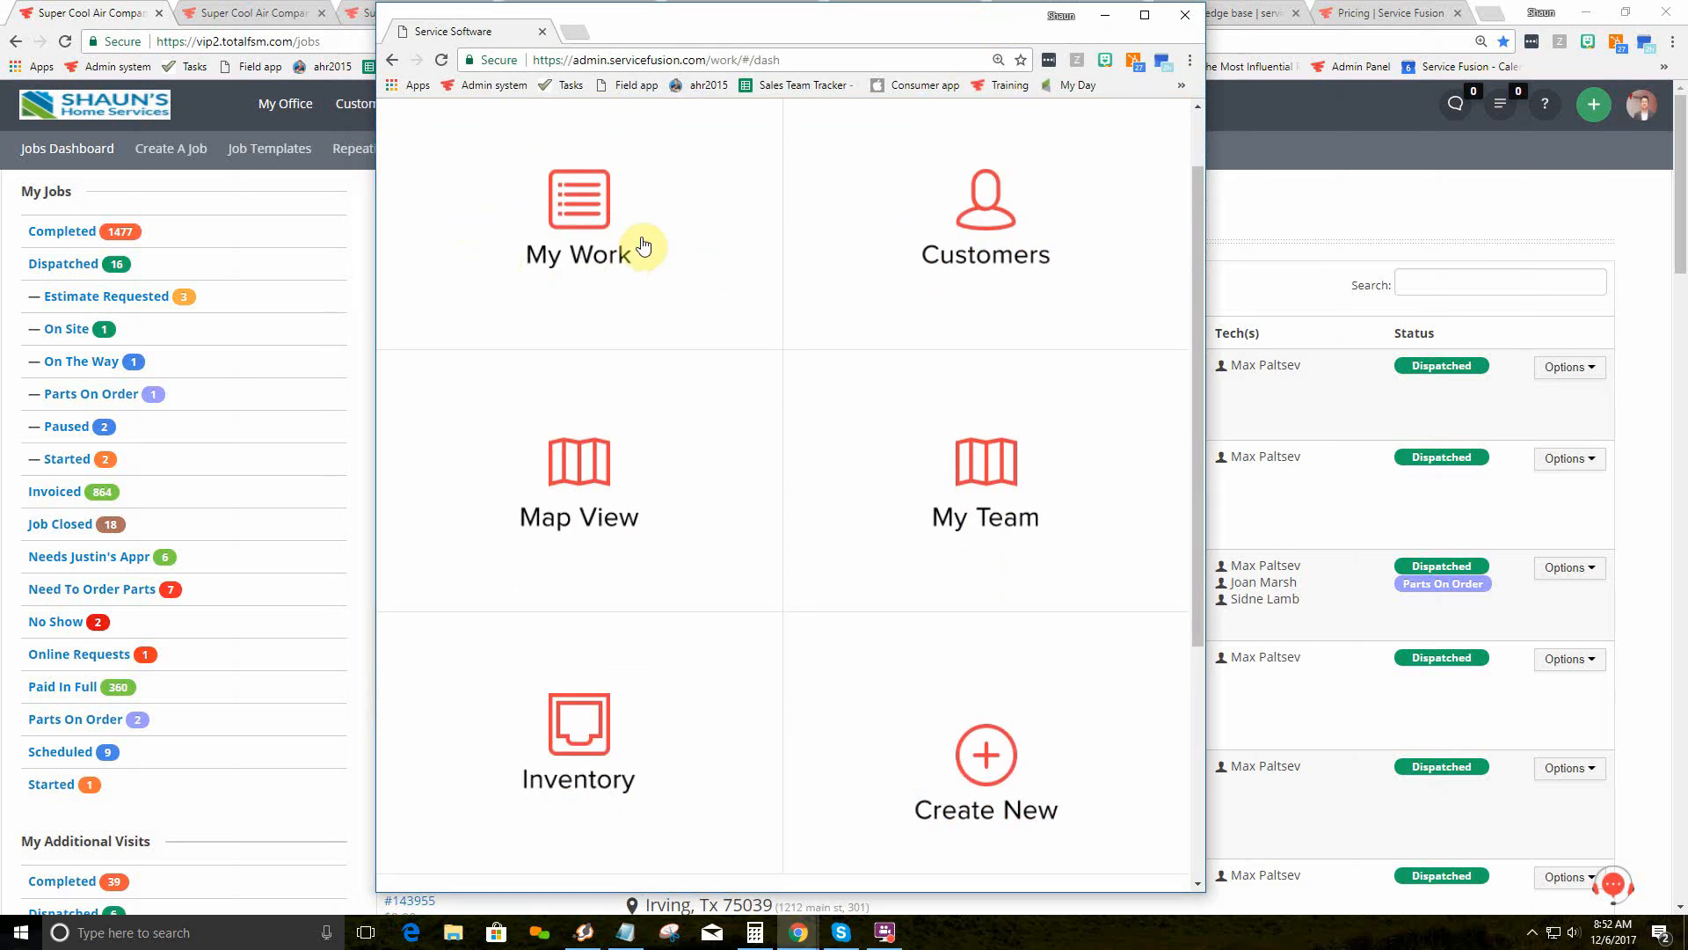
scroll(879, 581, down, 3)
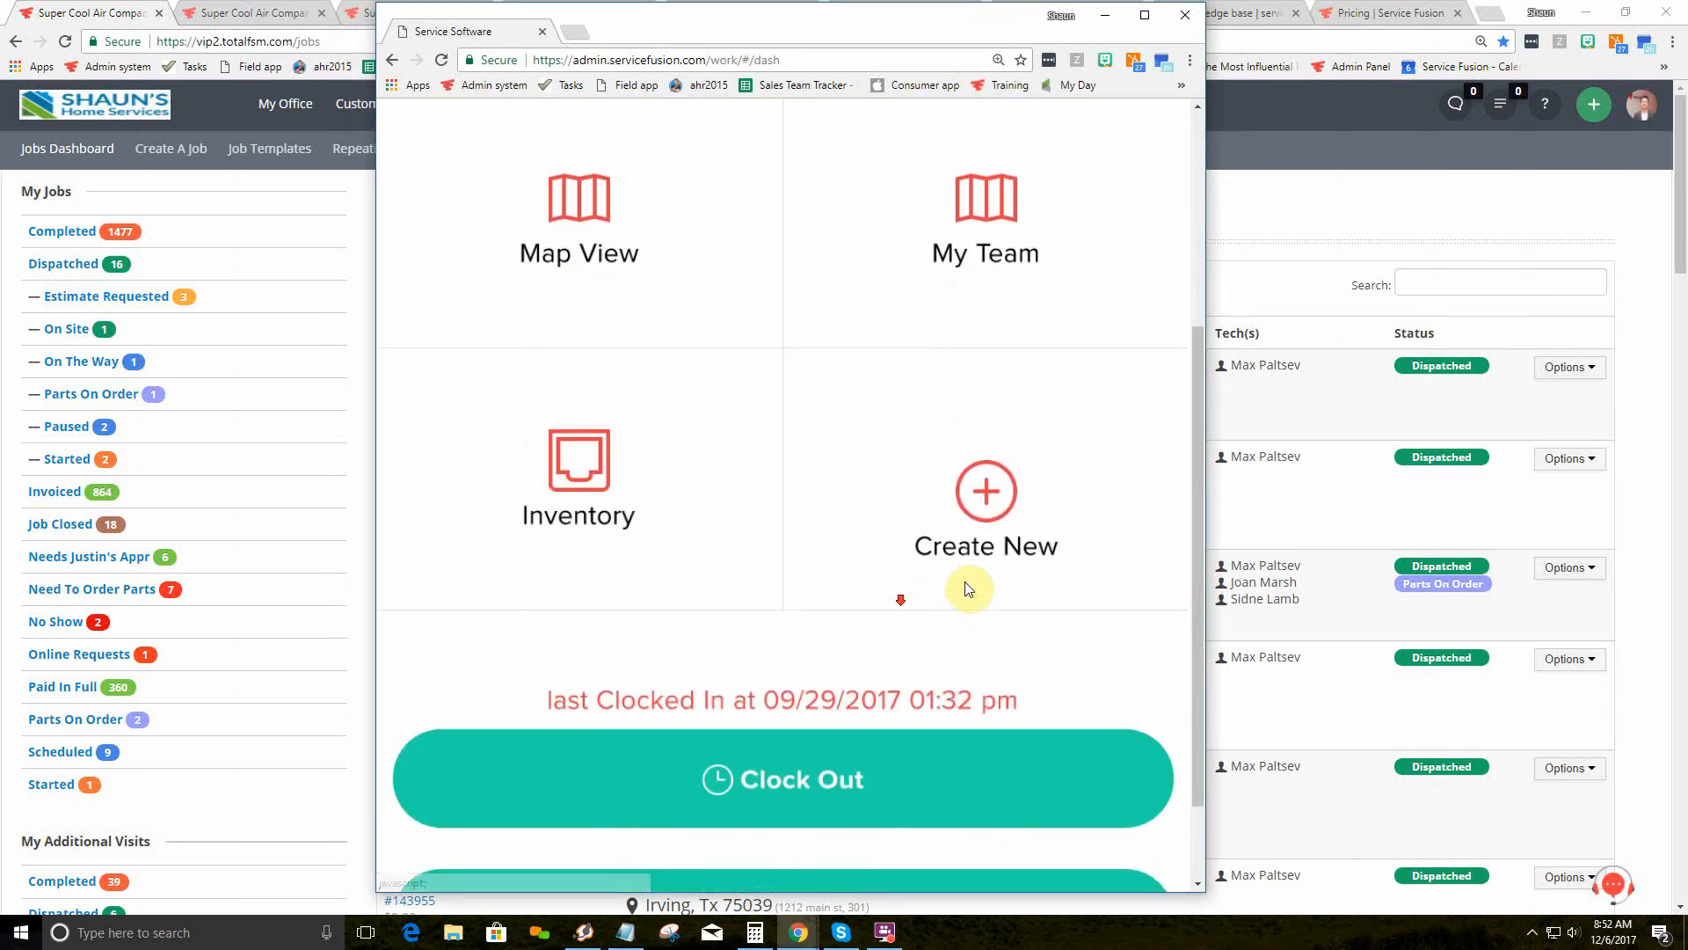
Step: Preview the field app's create-new choices without picking one, then bring the office window back
click(985, 491)
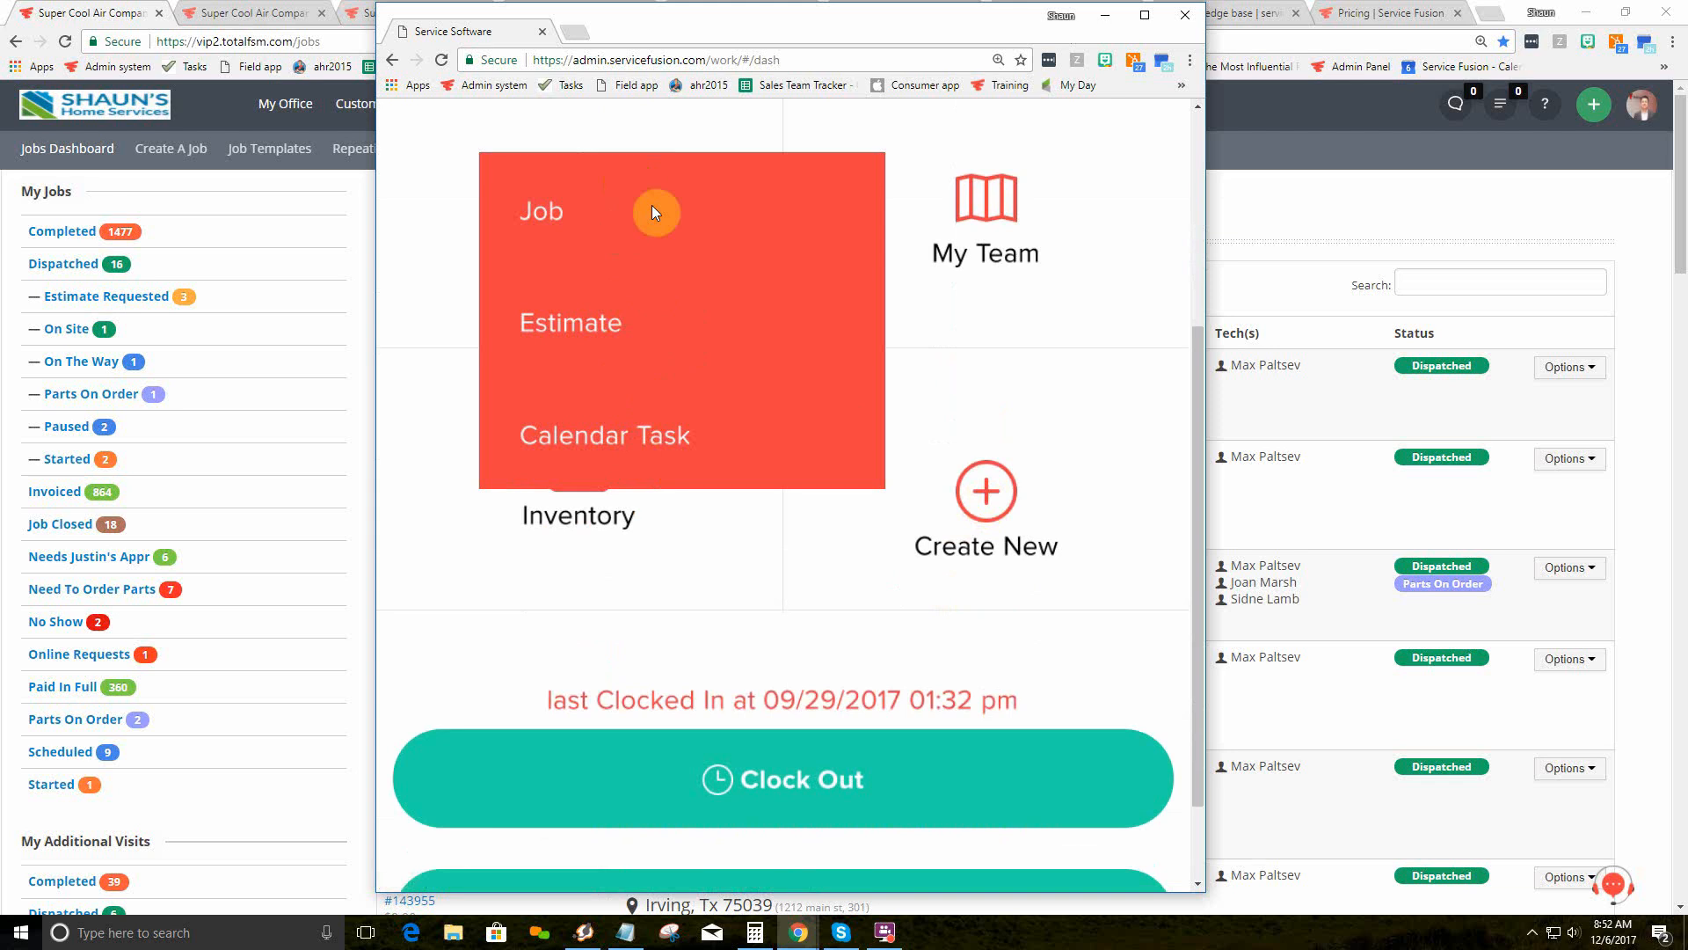
click(984, 490)
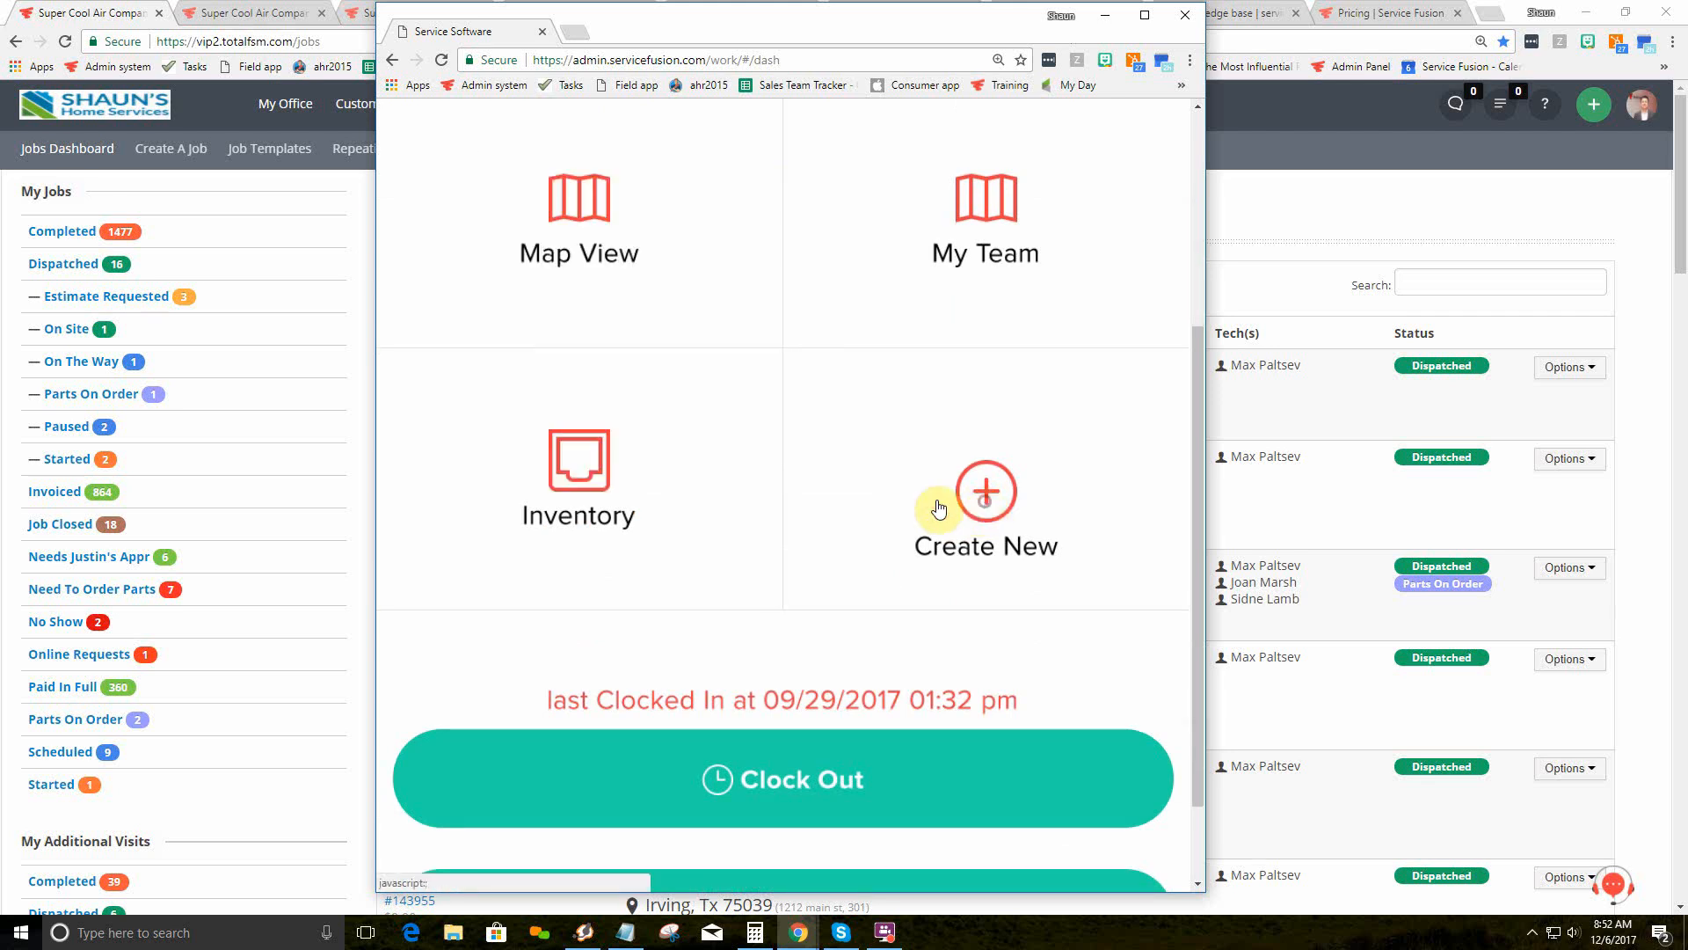
drag(679, 486, 798, 516)
scroll(799, 516, down, 2)
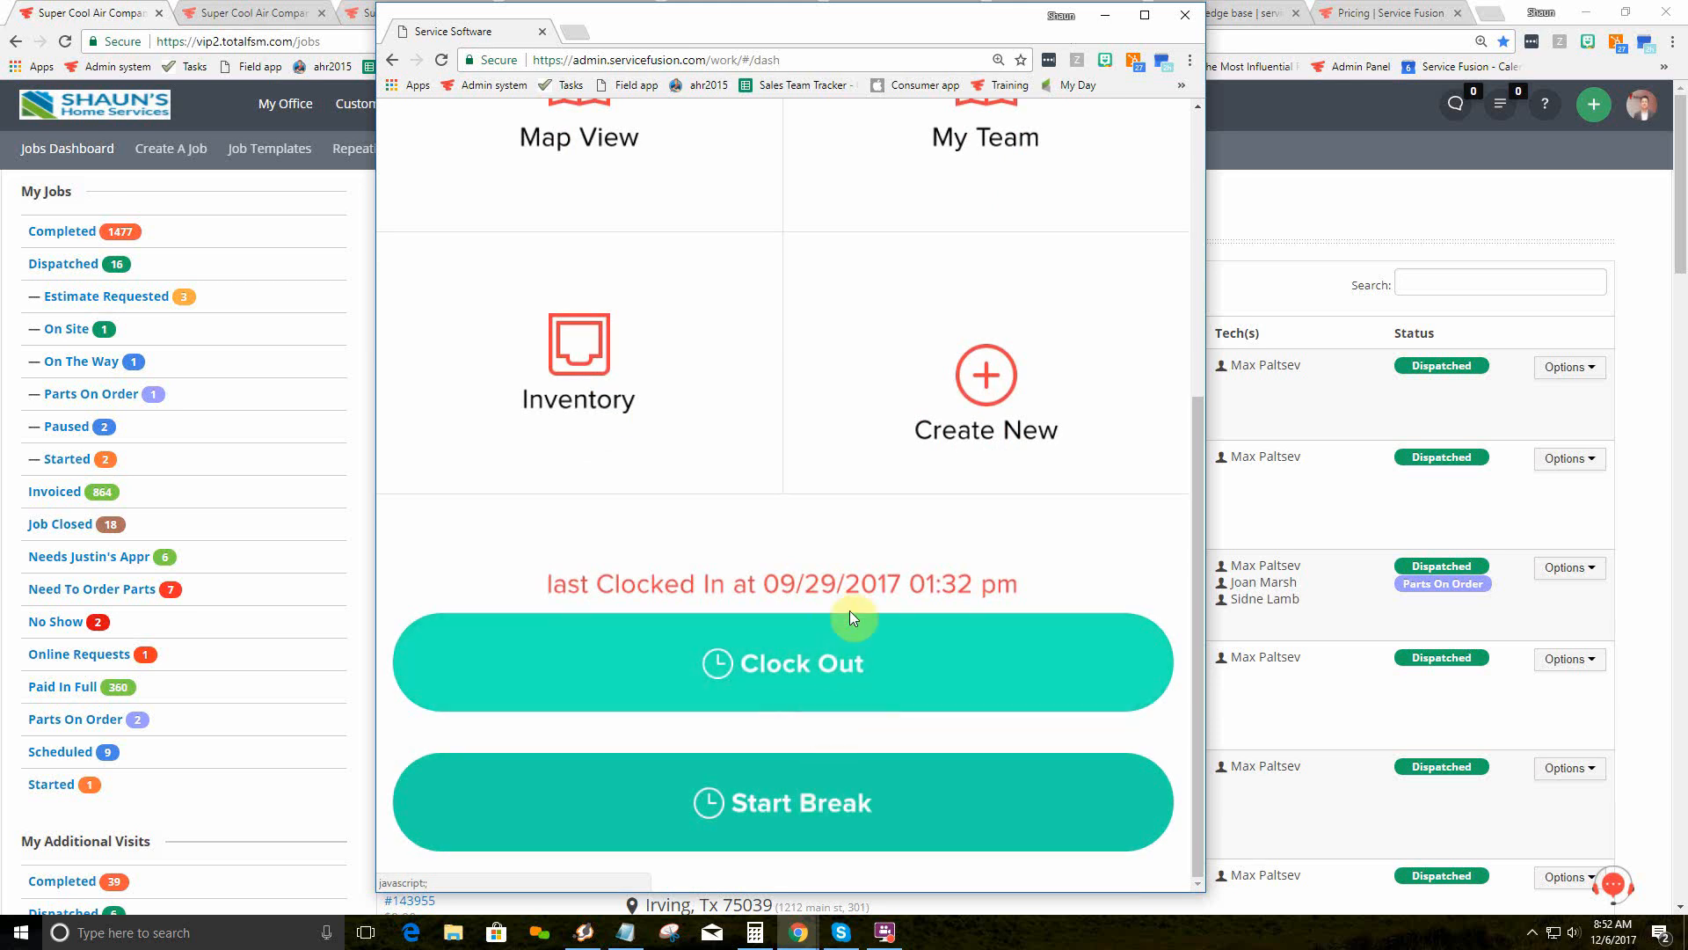
scroll(853, 341, up, 2)
scroll(840, 331, up, 3)
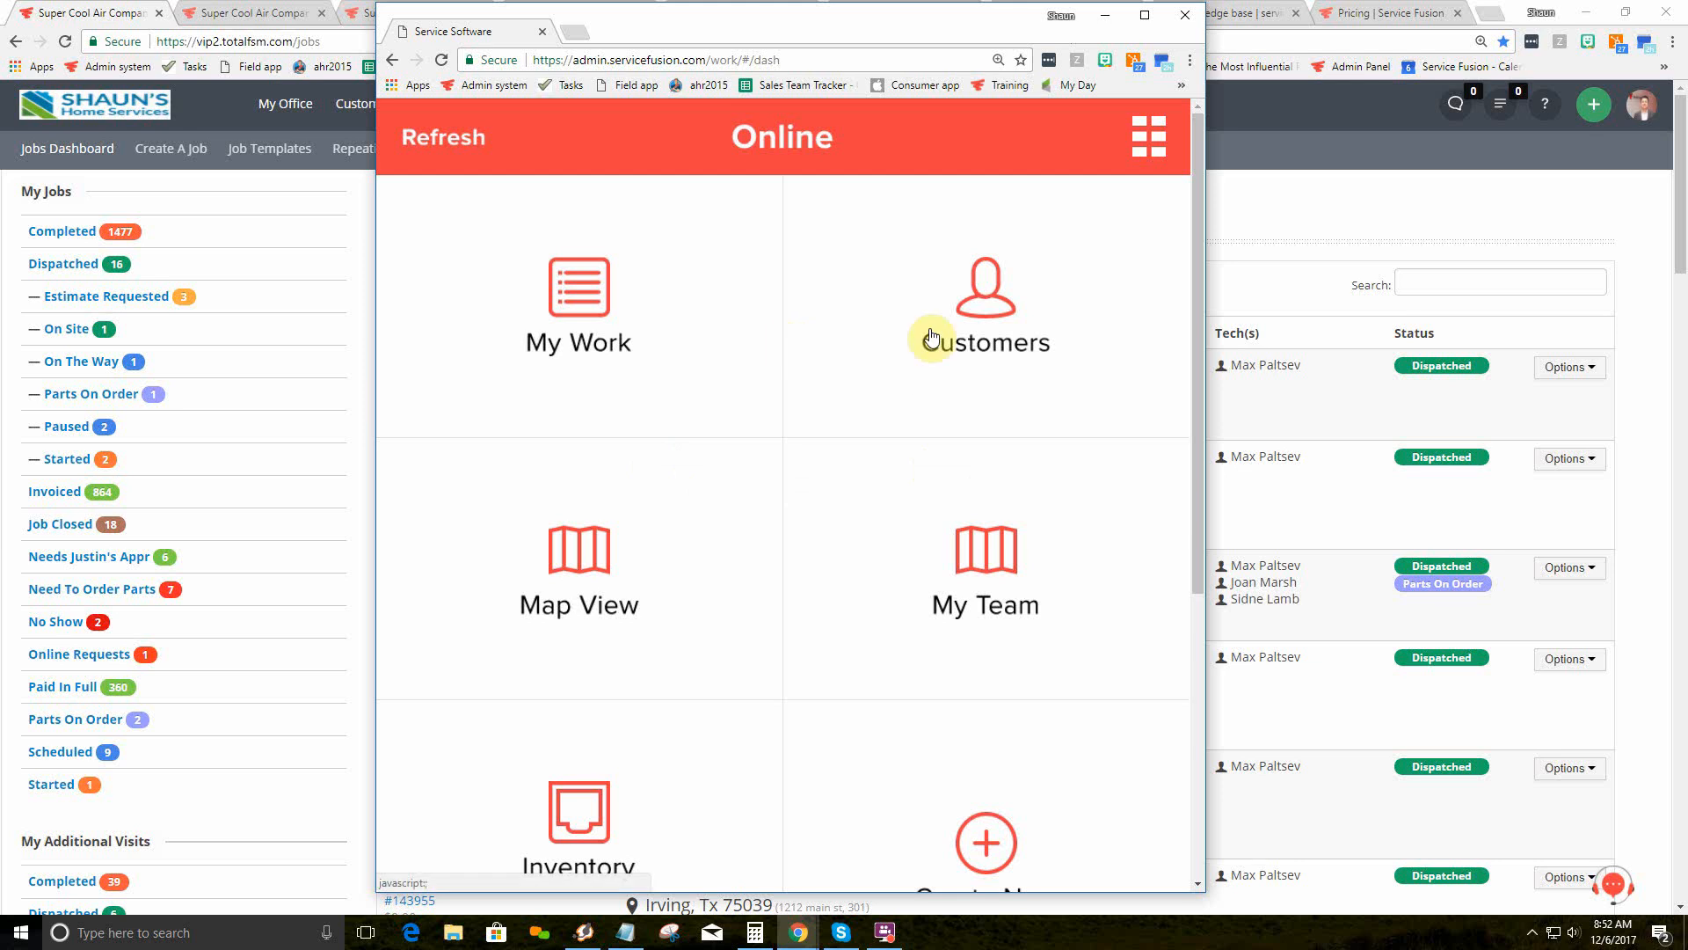
click(1243, 226)
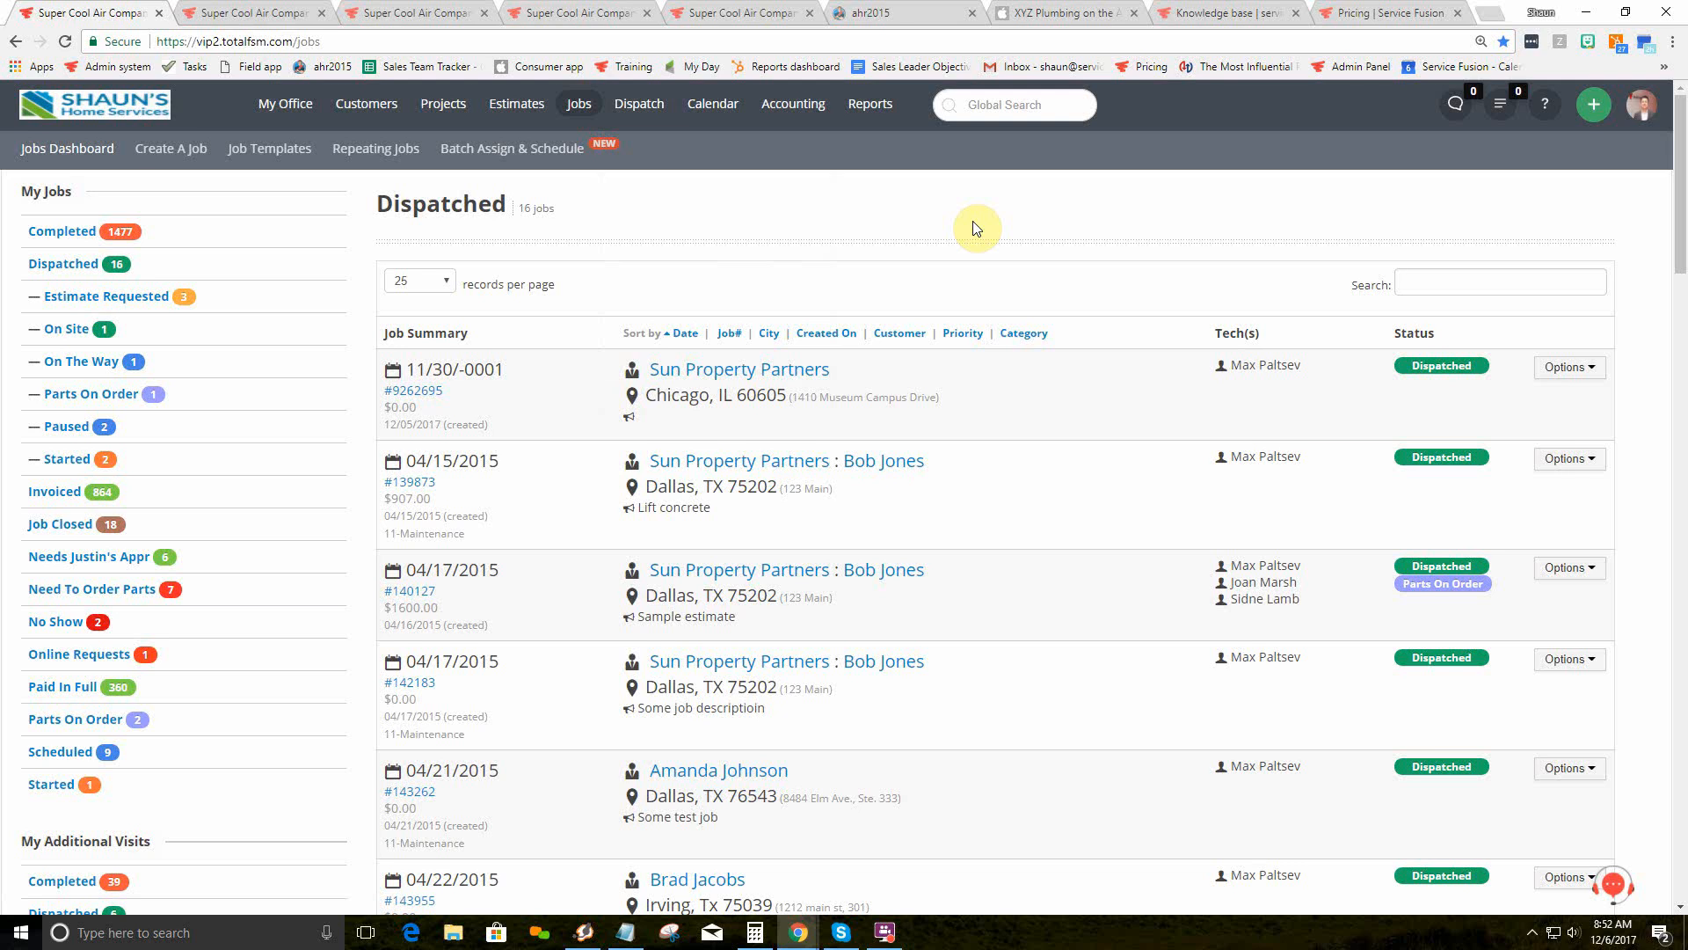
Step: Sign in to the ahr2015 customer portal, start an online estimate, then open Service History
click(880, 12)
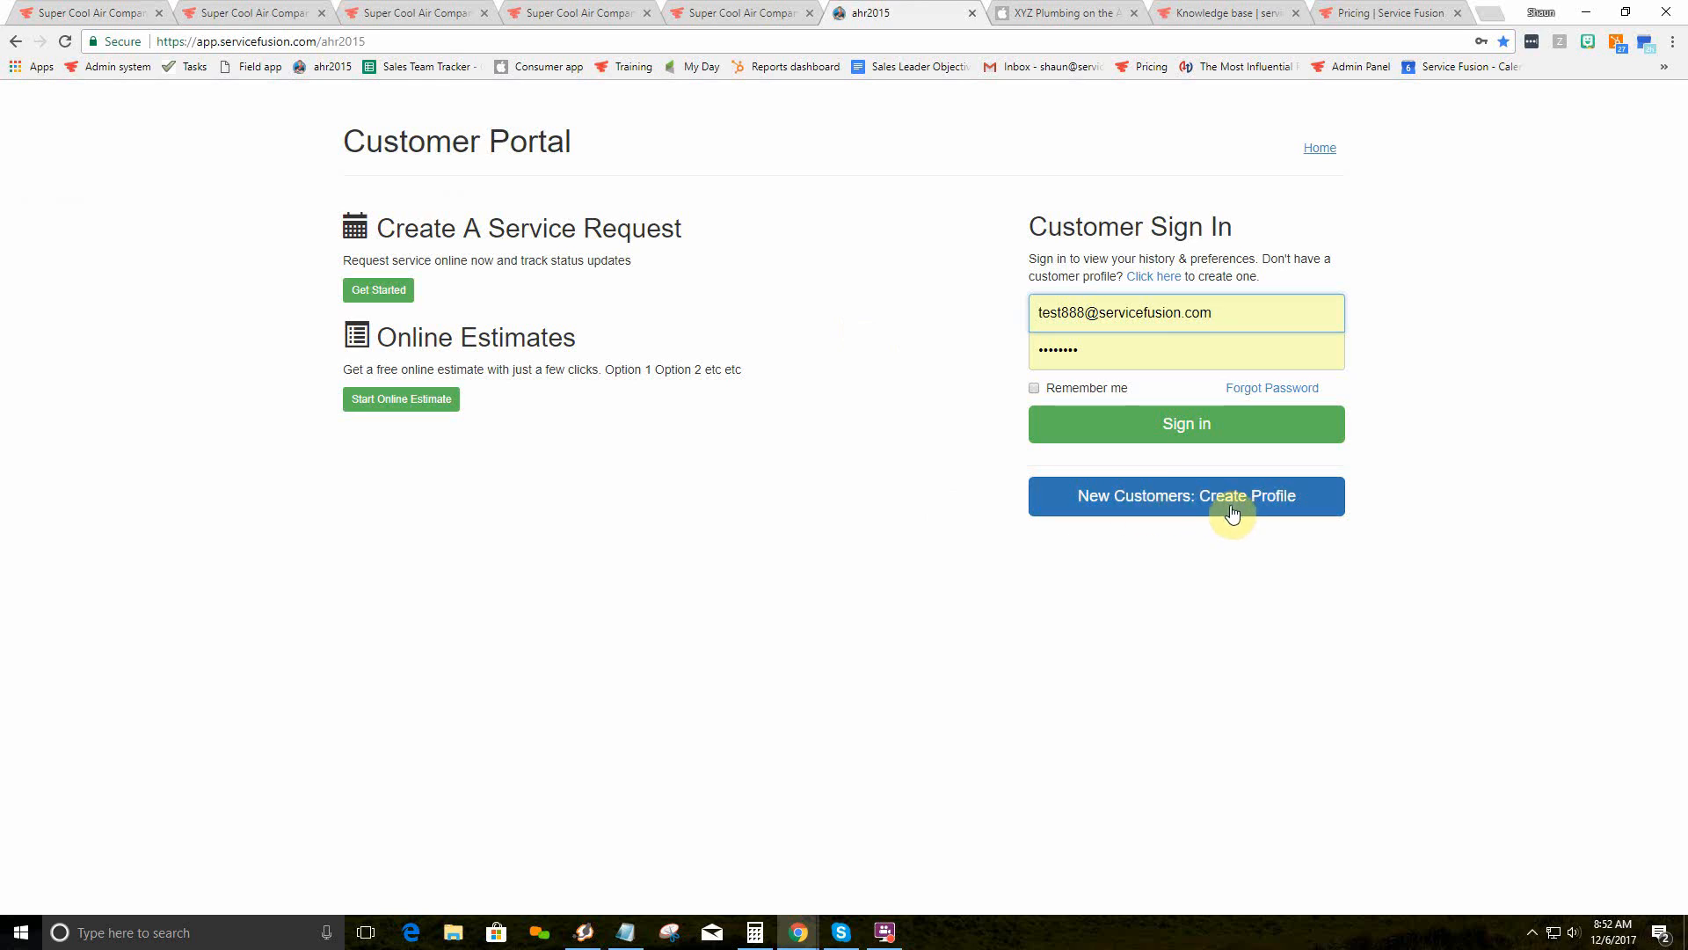
click(1178, 426)
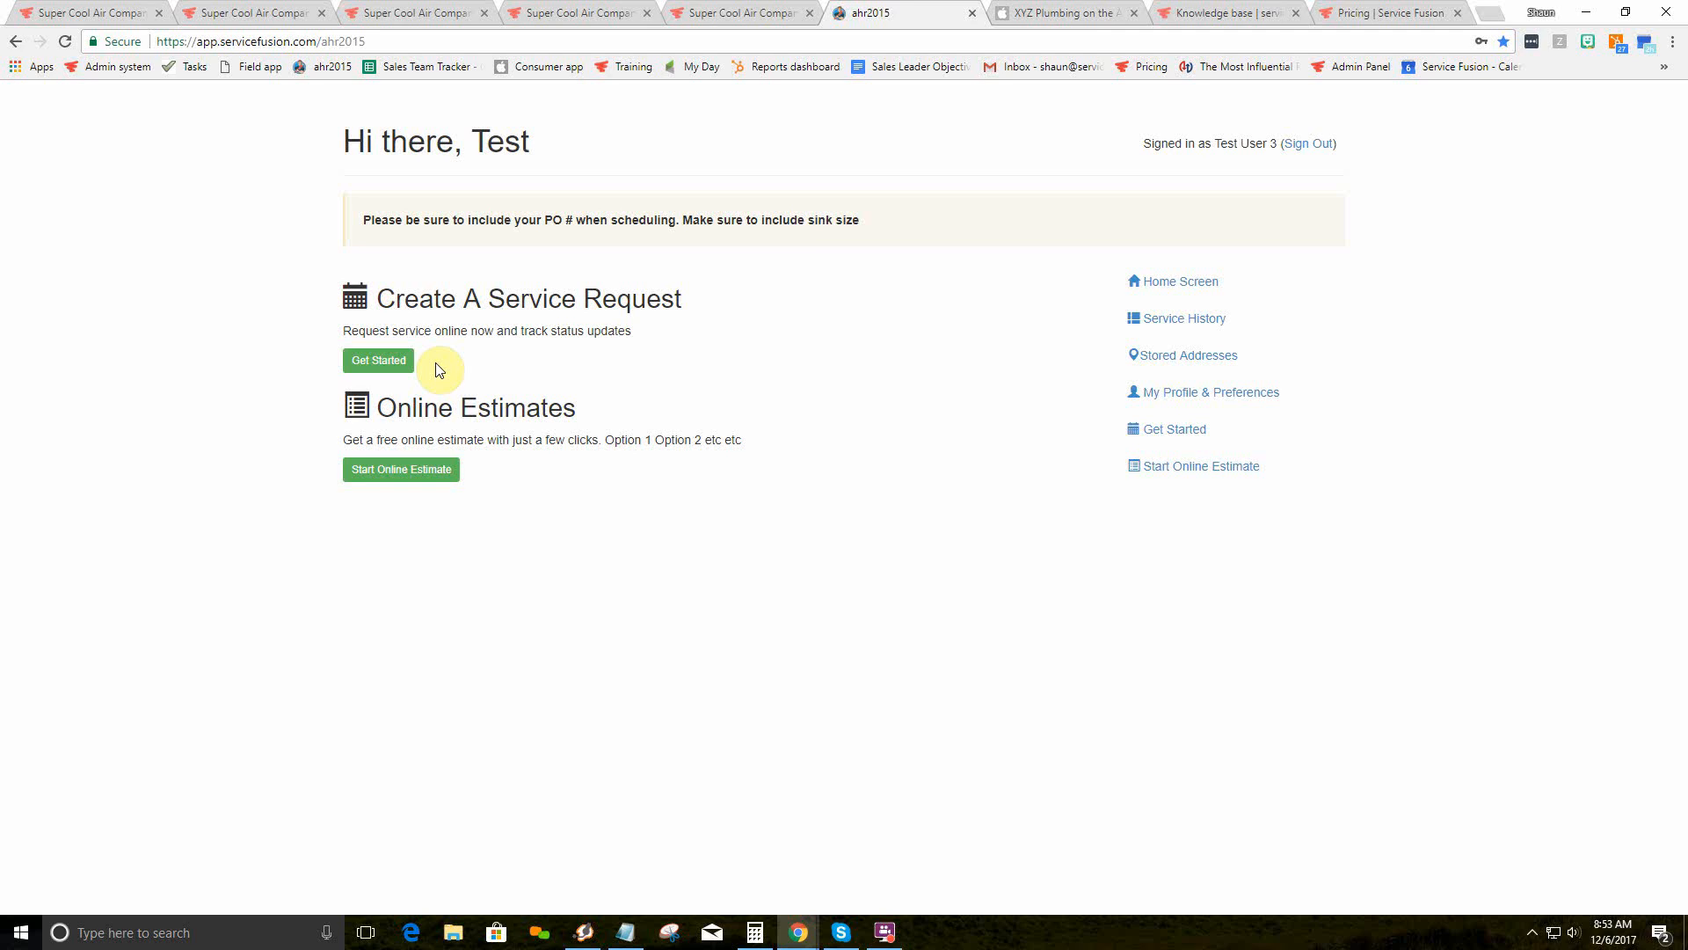
click(434, 473)
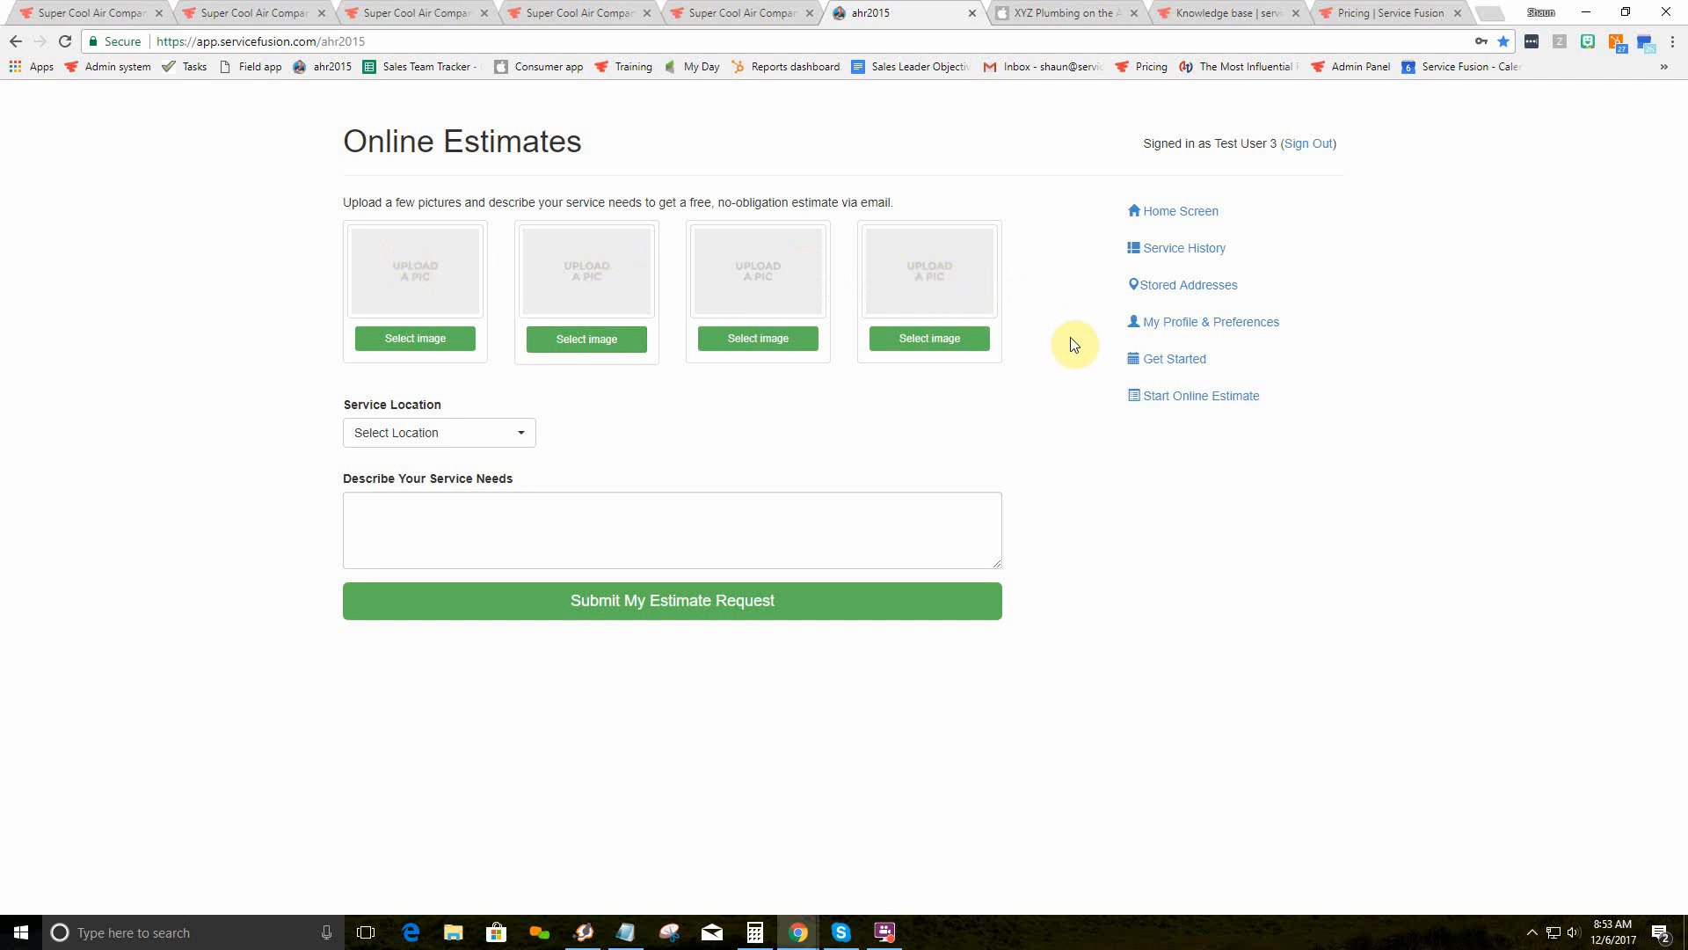
click(1152, 247)
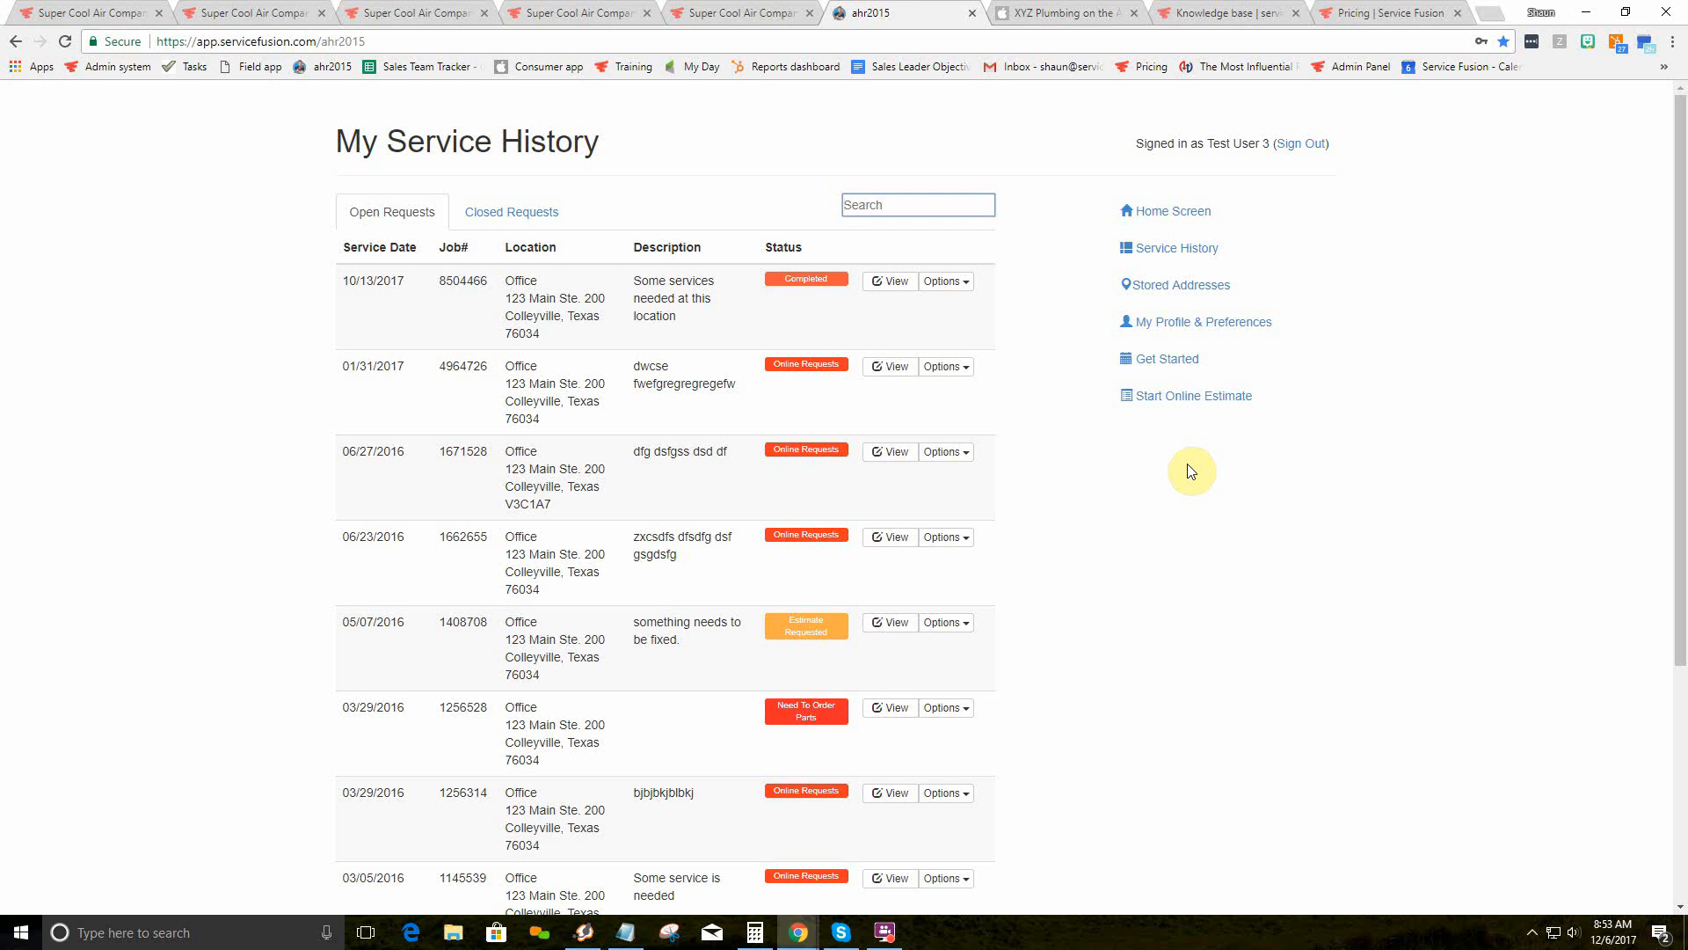
Step: Scroll through the XYZ Plumbing App Store listing, then go back to the 16 Dispatched jobs
click(1044, 9)
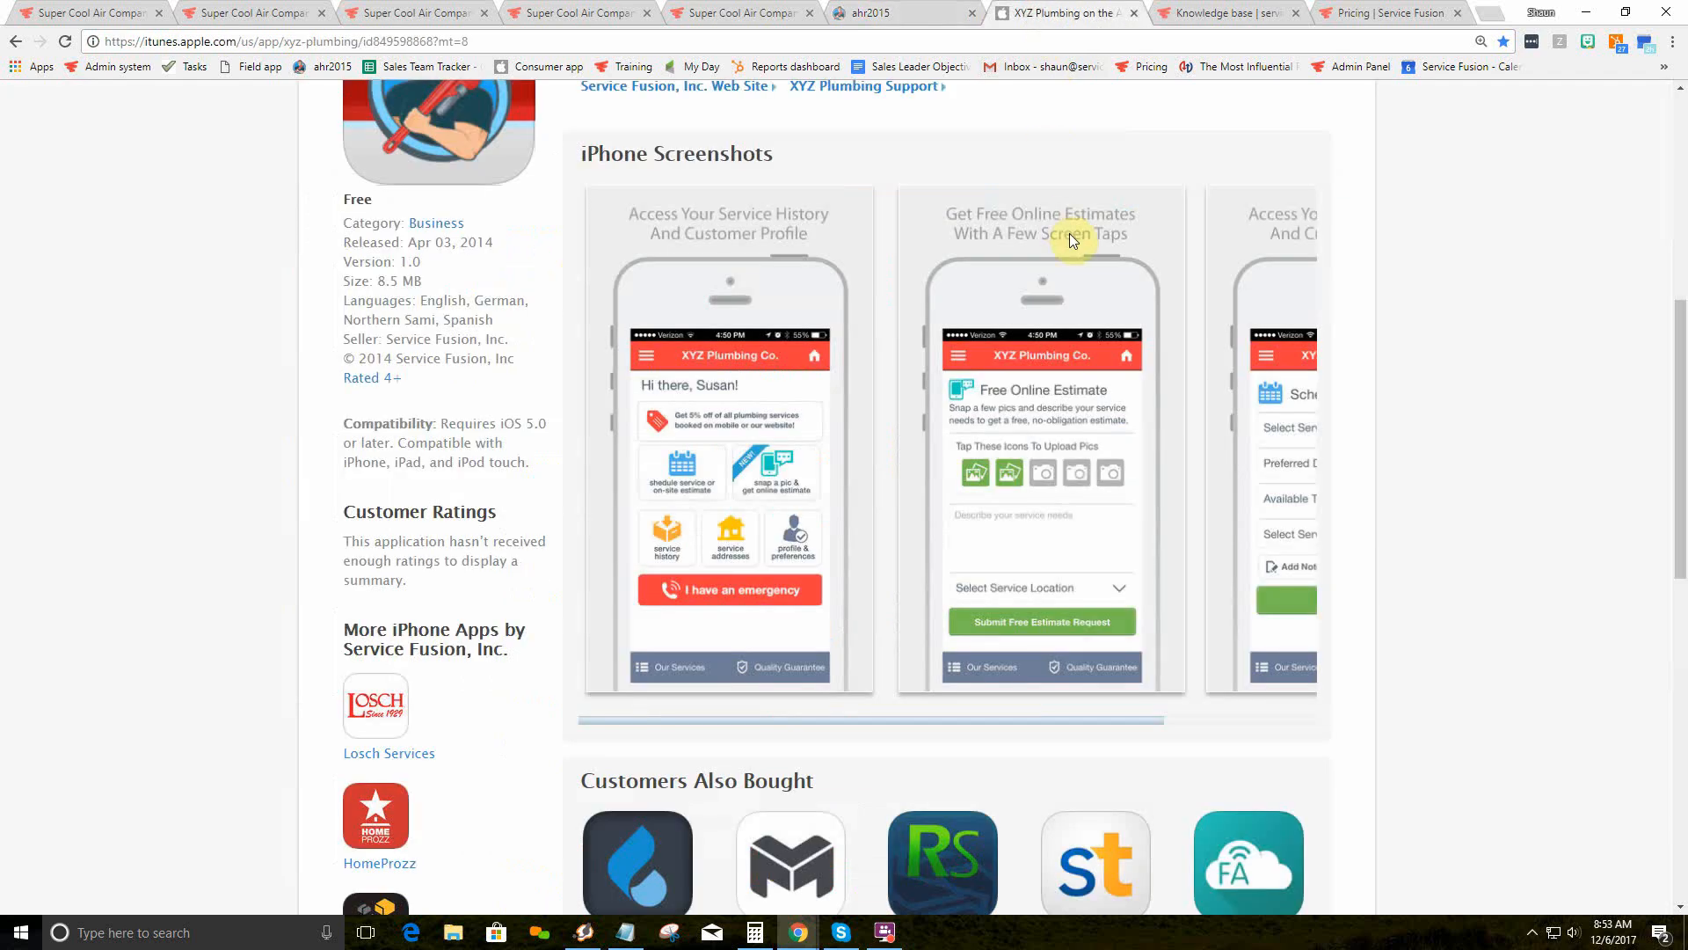
scroll(946, 299, up, 3)
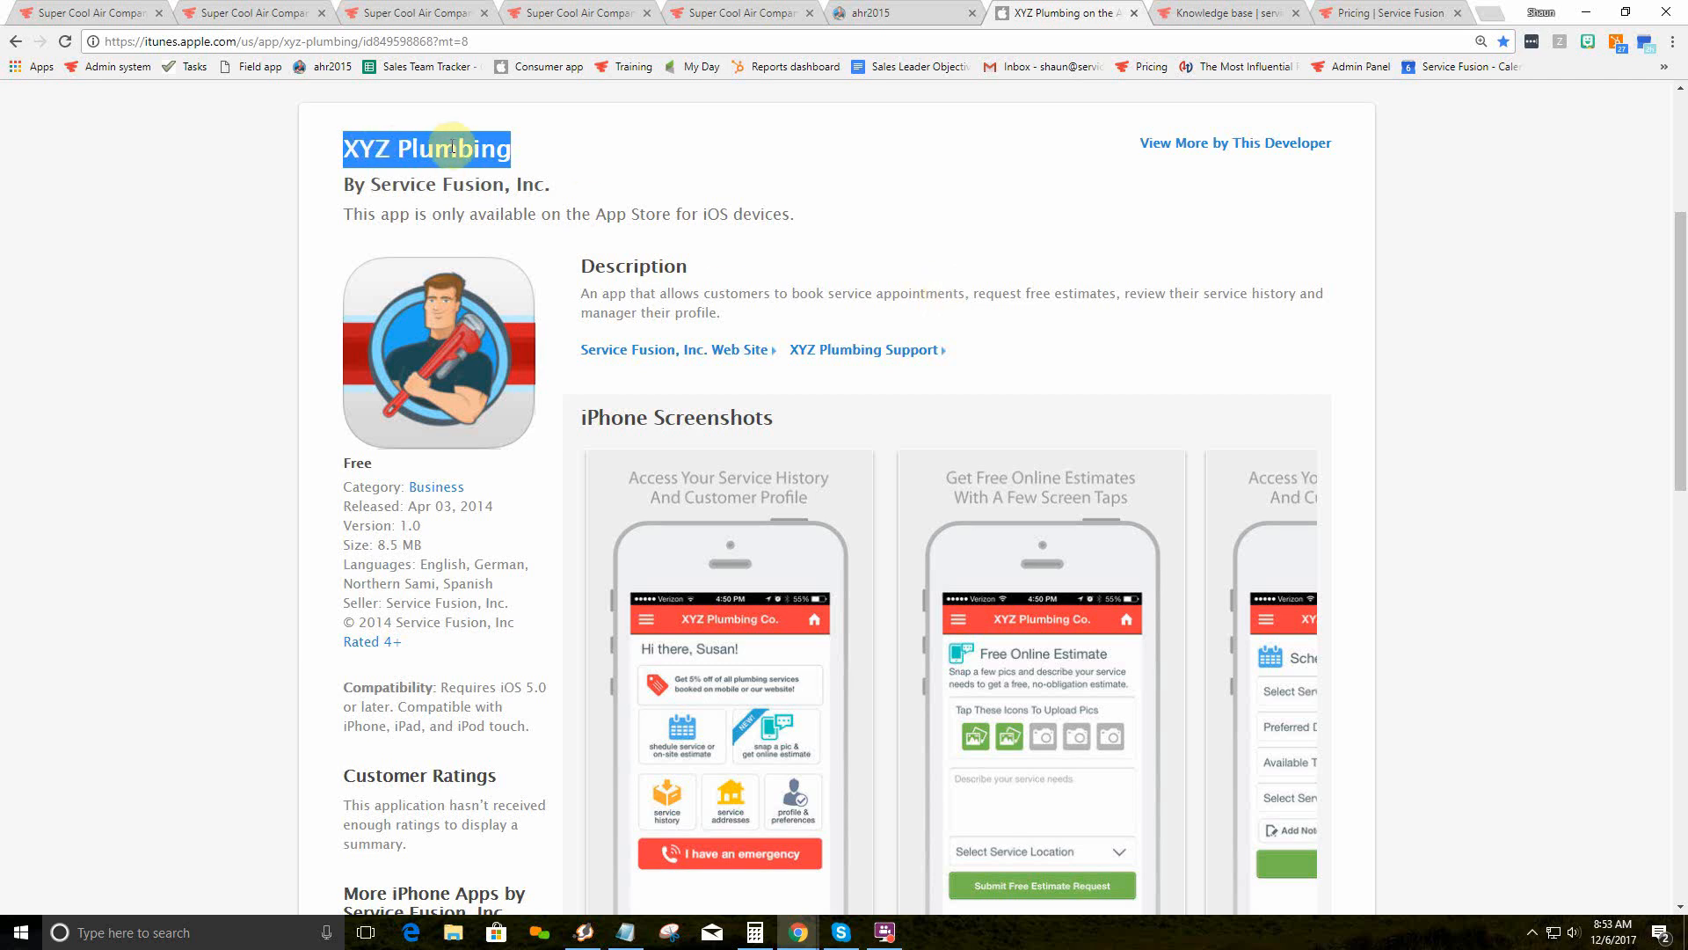
scroll(728, 457, down, 3)
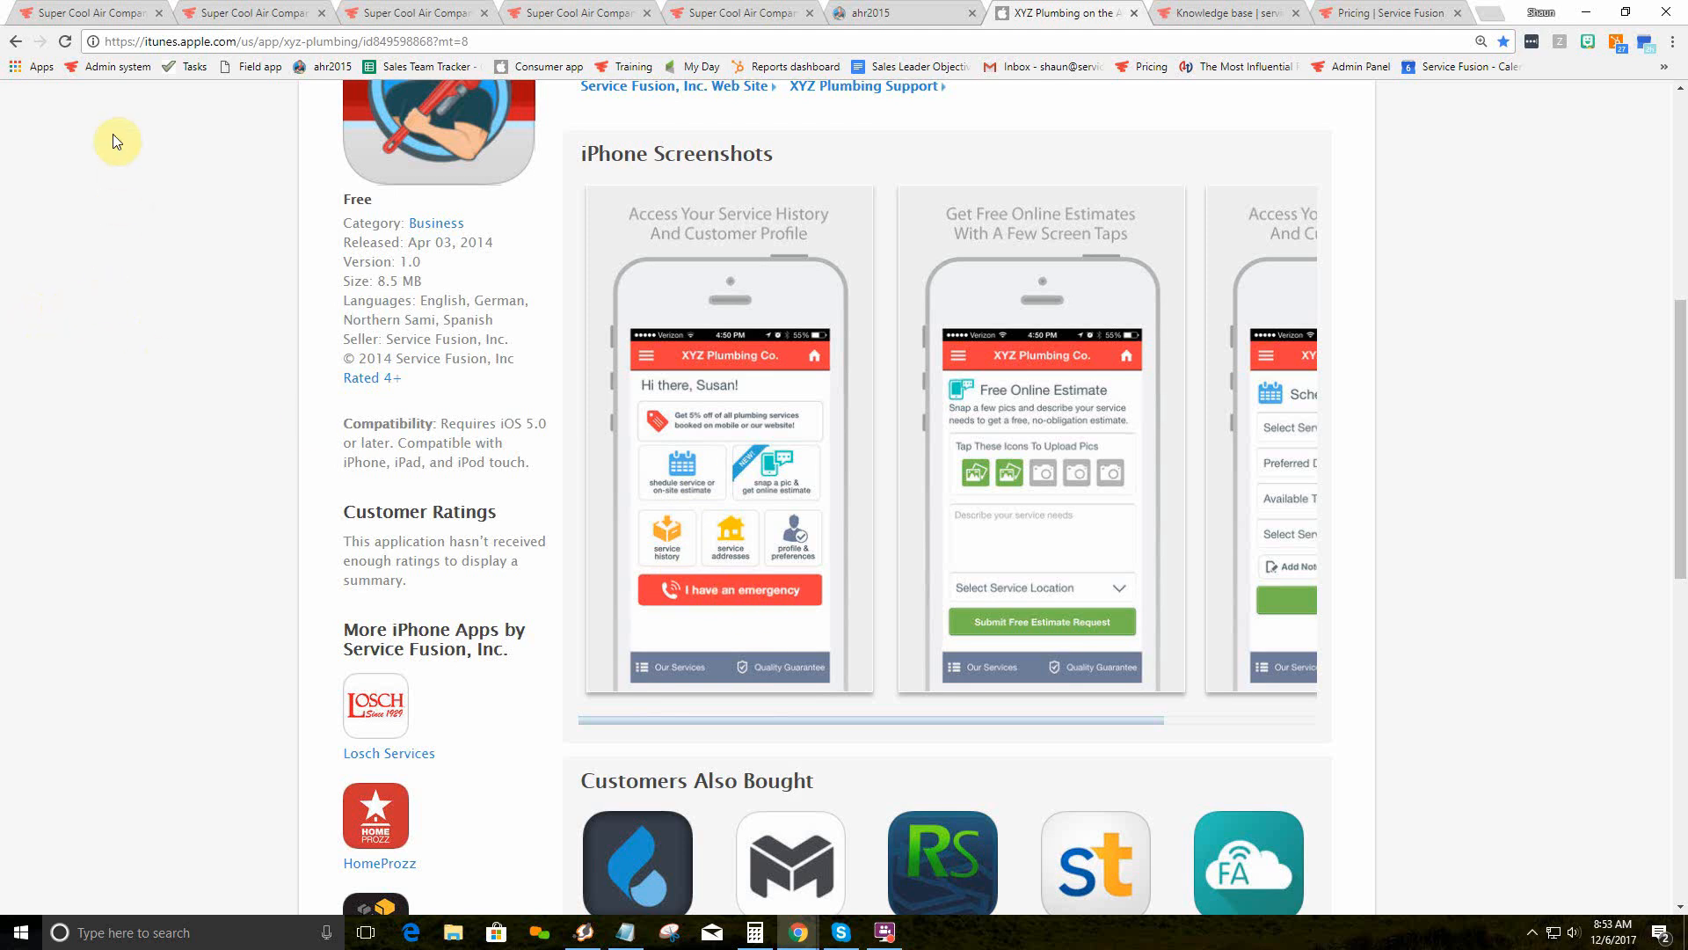
click(104, 12)
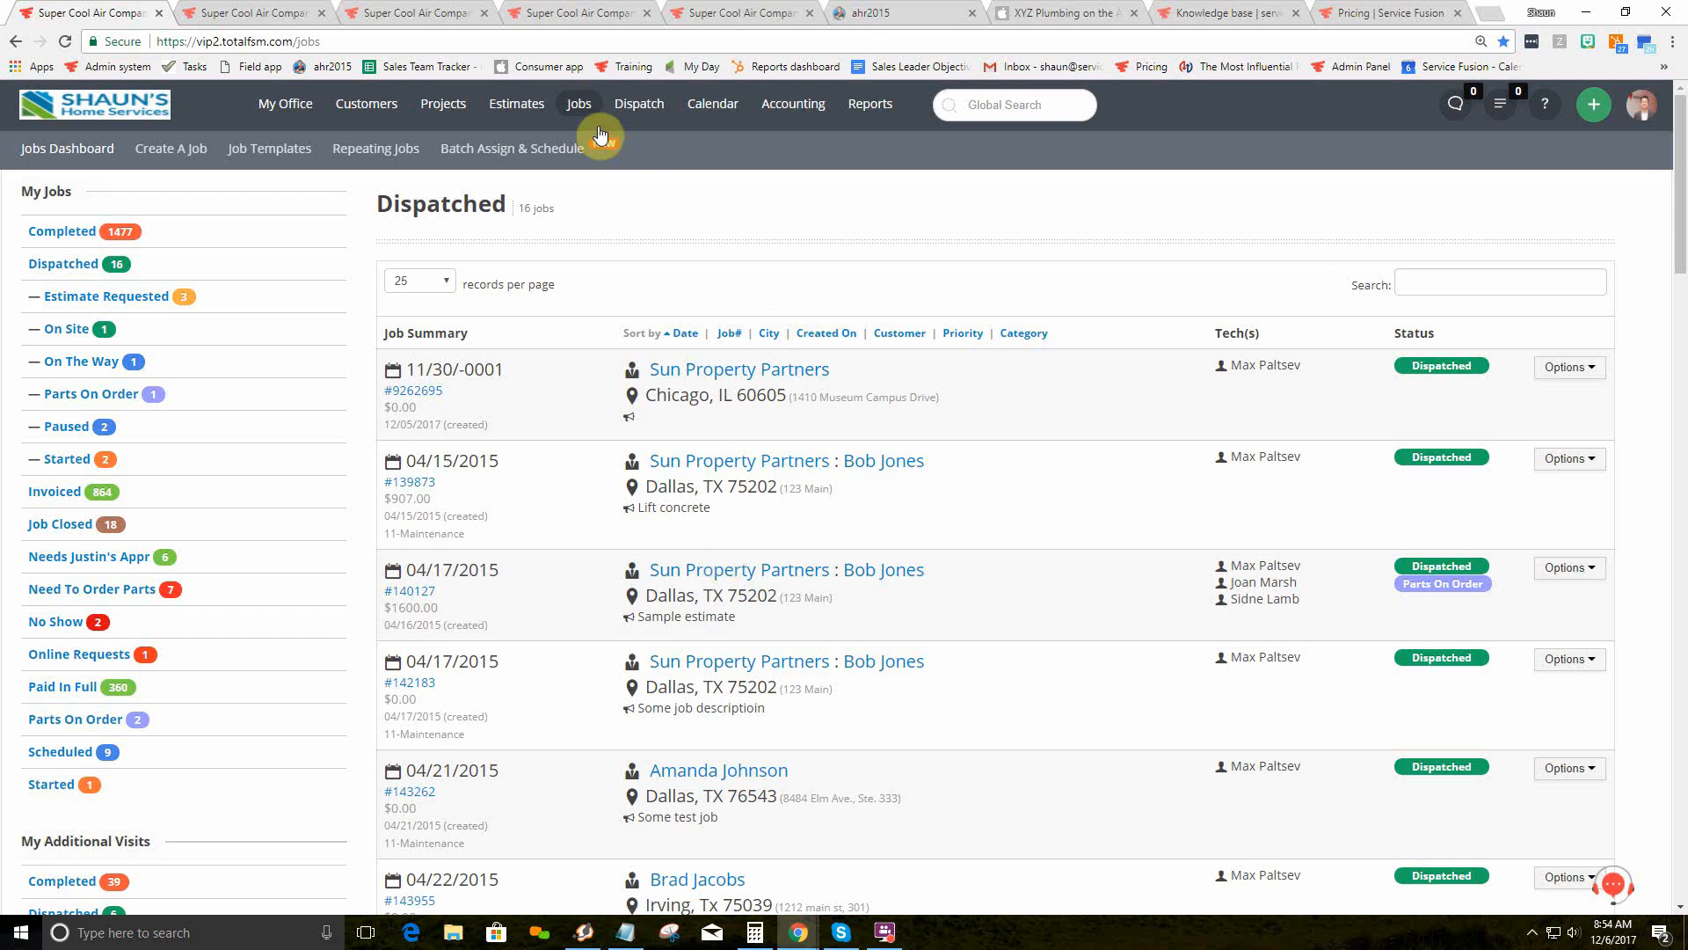
Step: Open a blank job via Jobs > + New, then show the Wed, Dec 6 Dispatch Grid
mouse_move(579, 108)
click(742, 161)
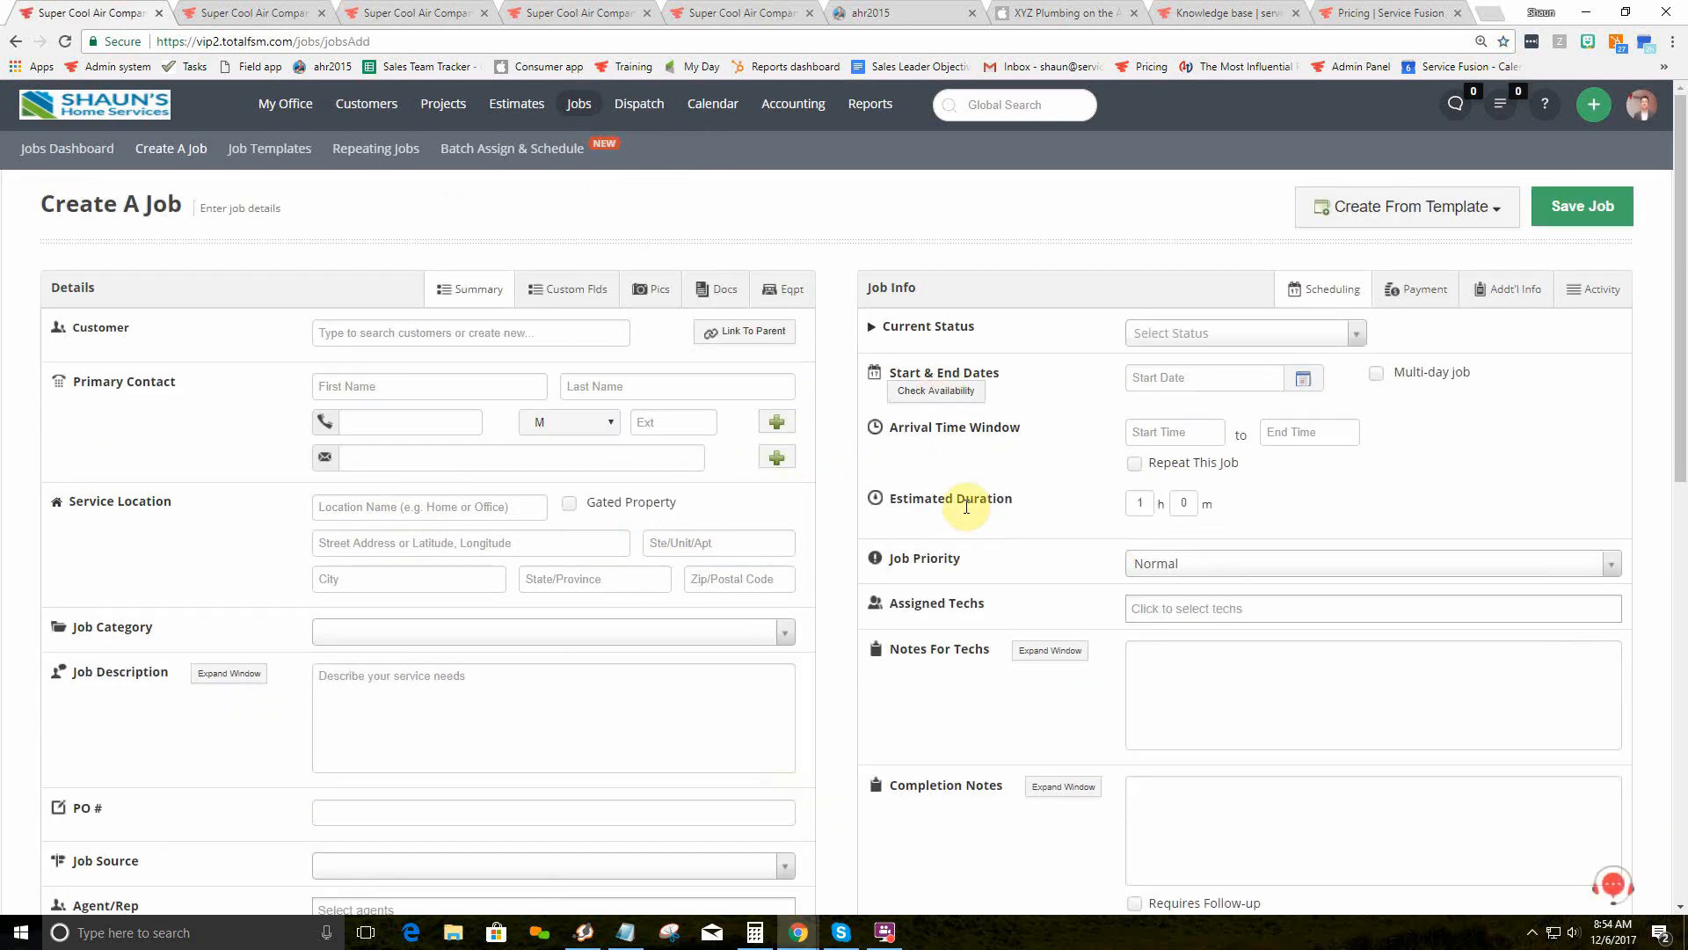
click(430, 9)
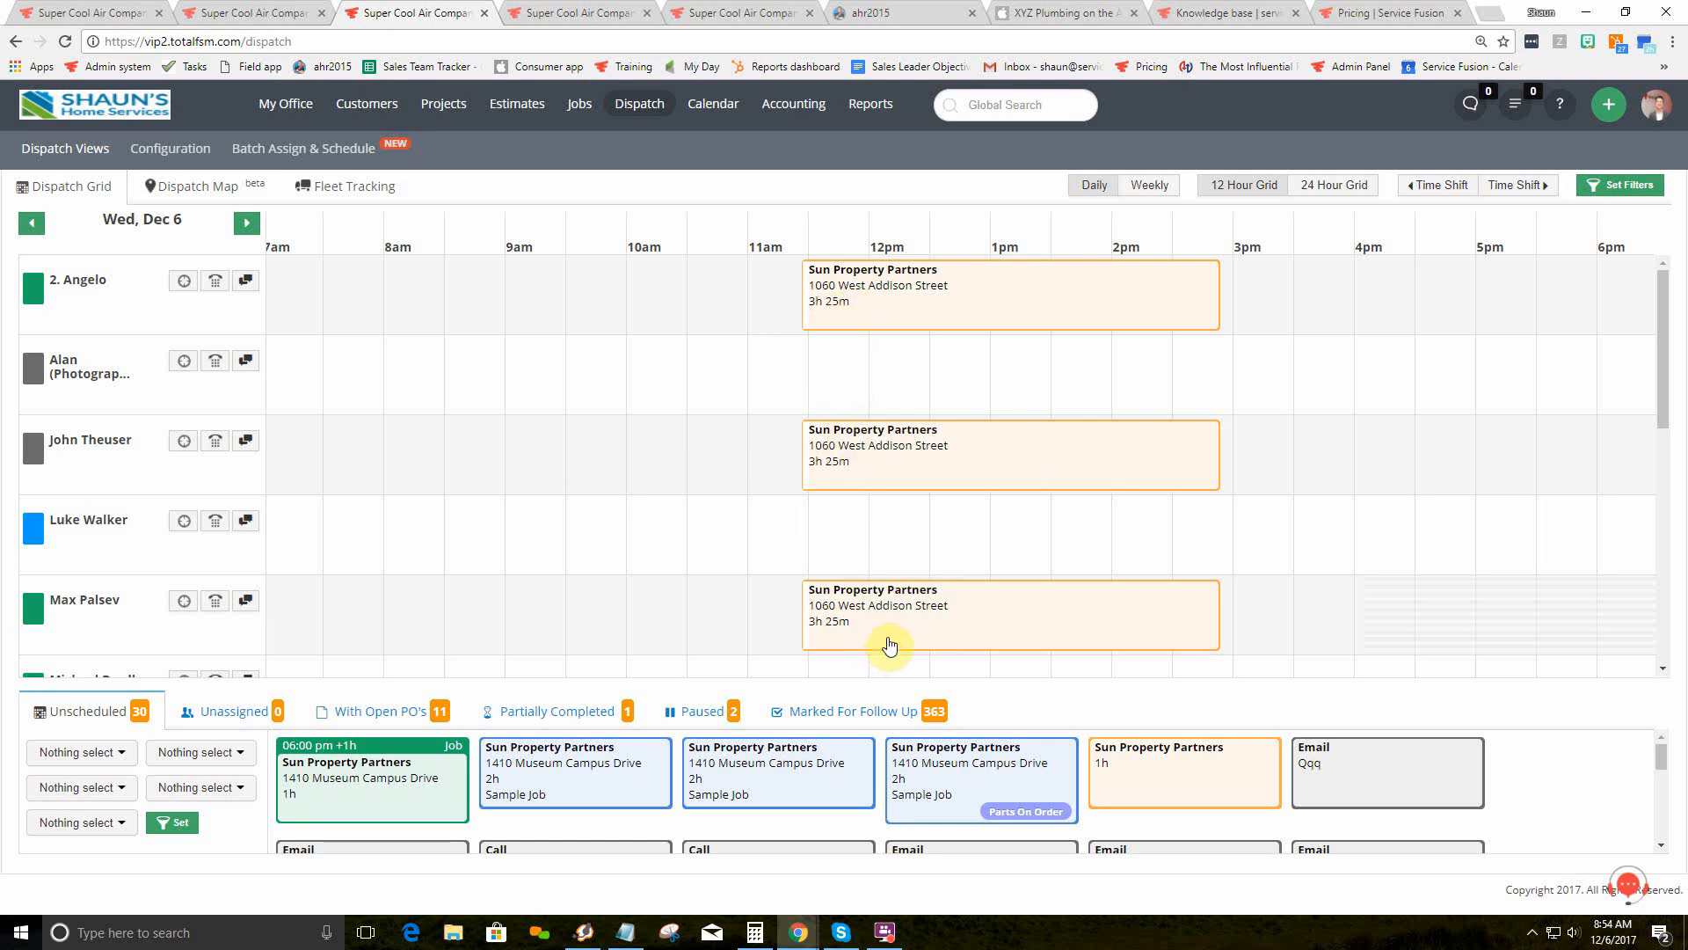
Step: Try creating a job from the empty 1 pm dispatch slot, then return to a blank Create A Job form
click(1021, 365)
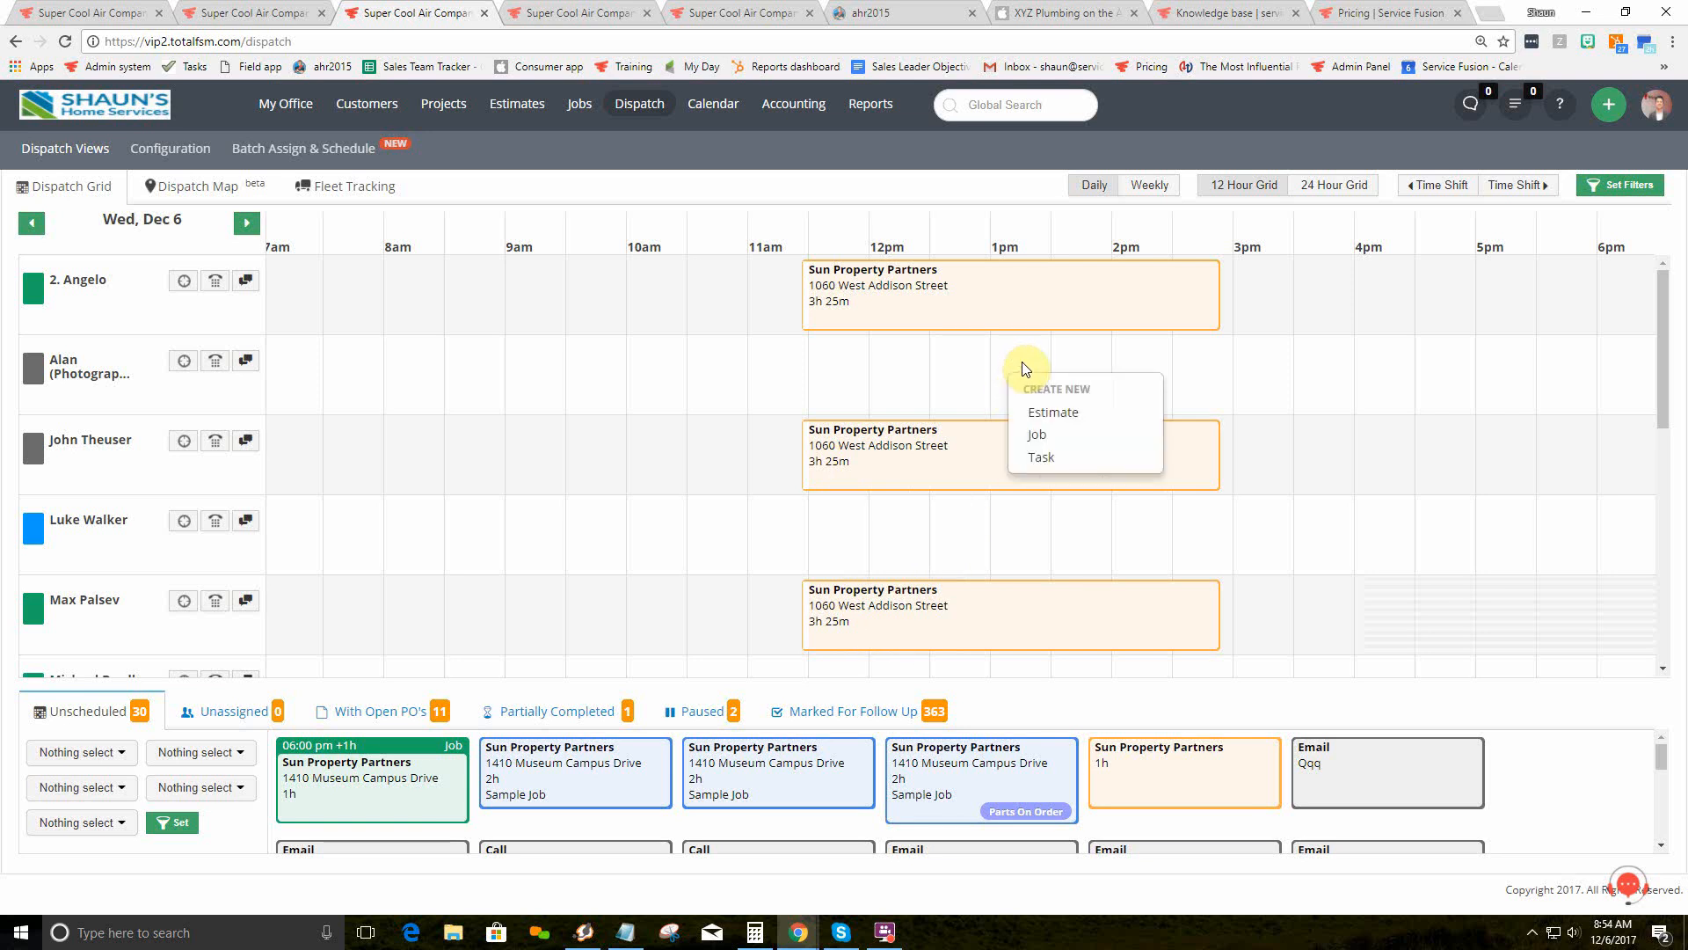
click(1087, 437)
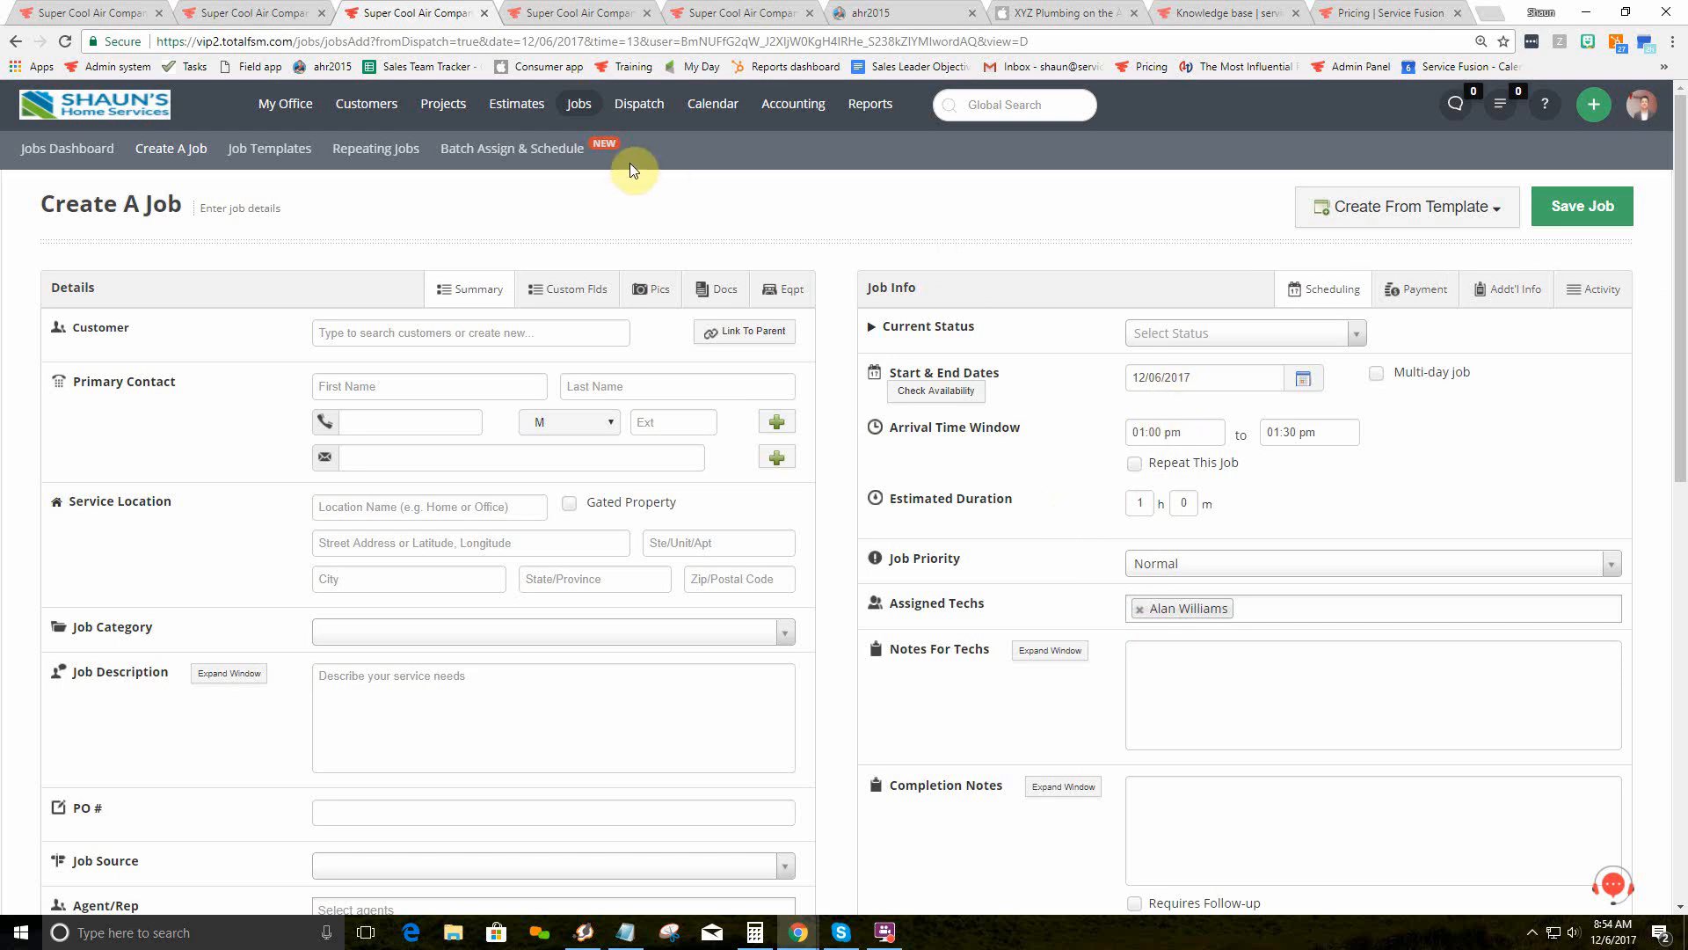
mouse_move(640, 110)
click(656, 182)
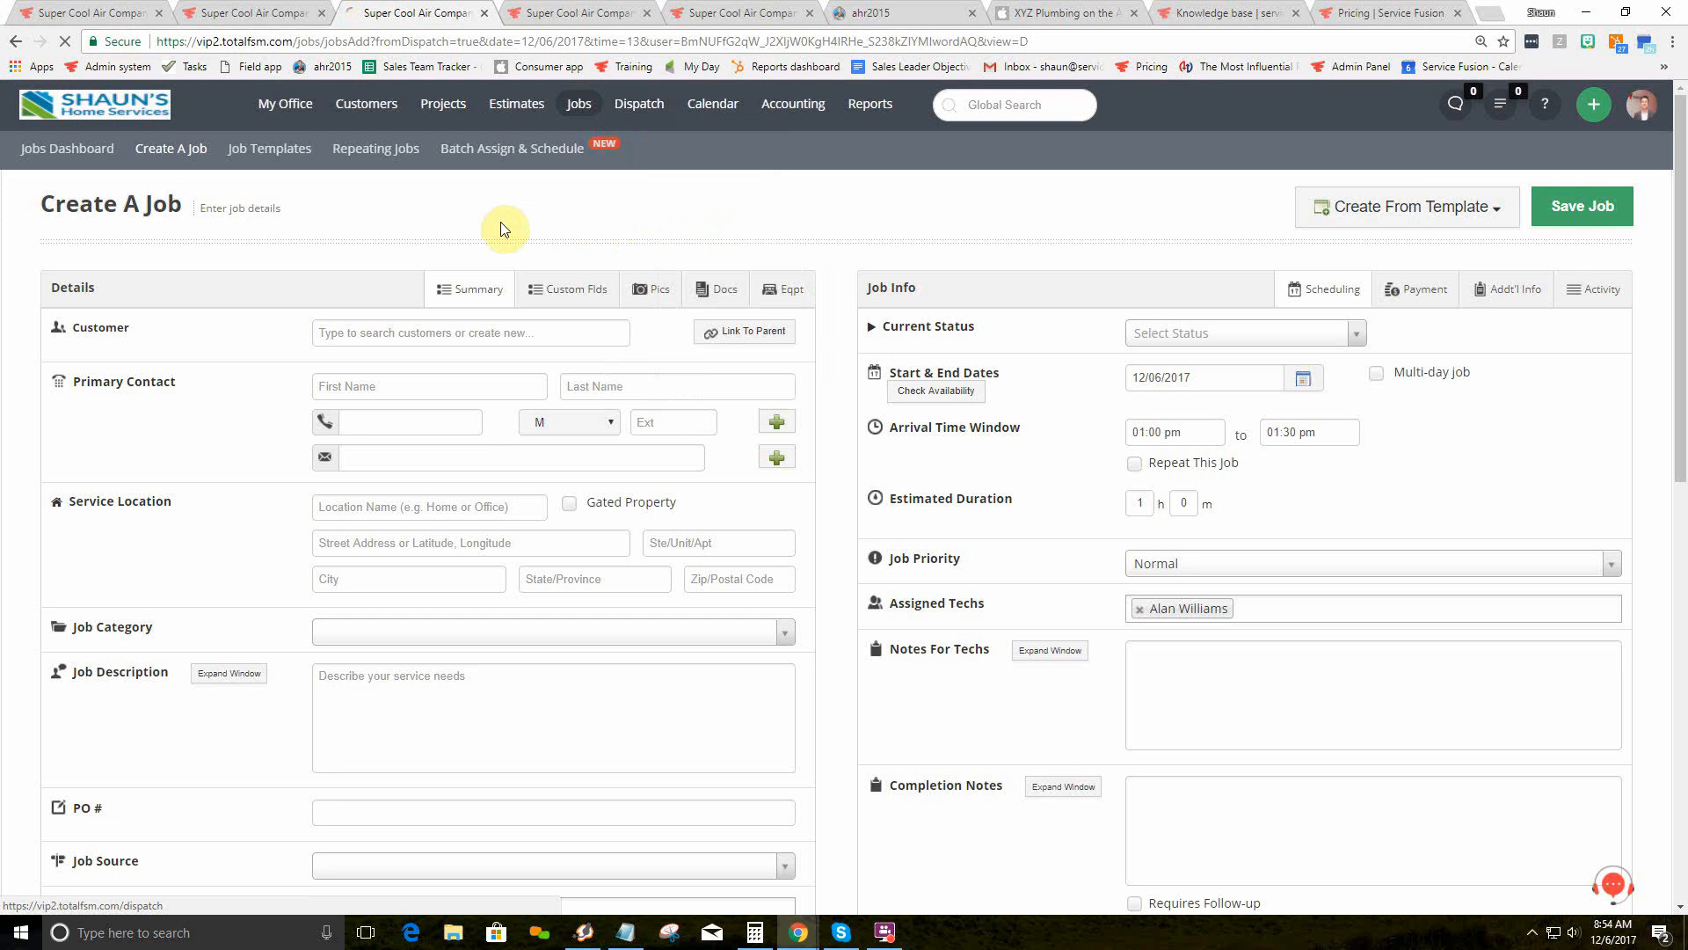
click(97, 10)
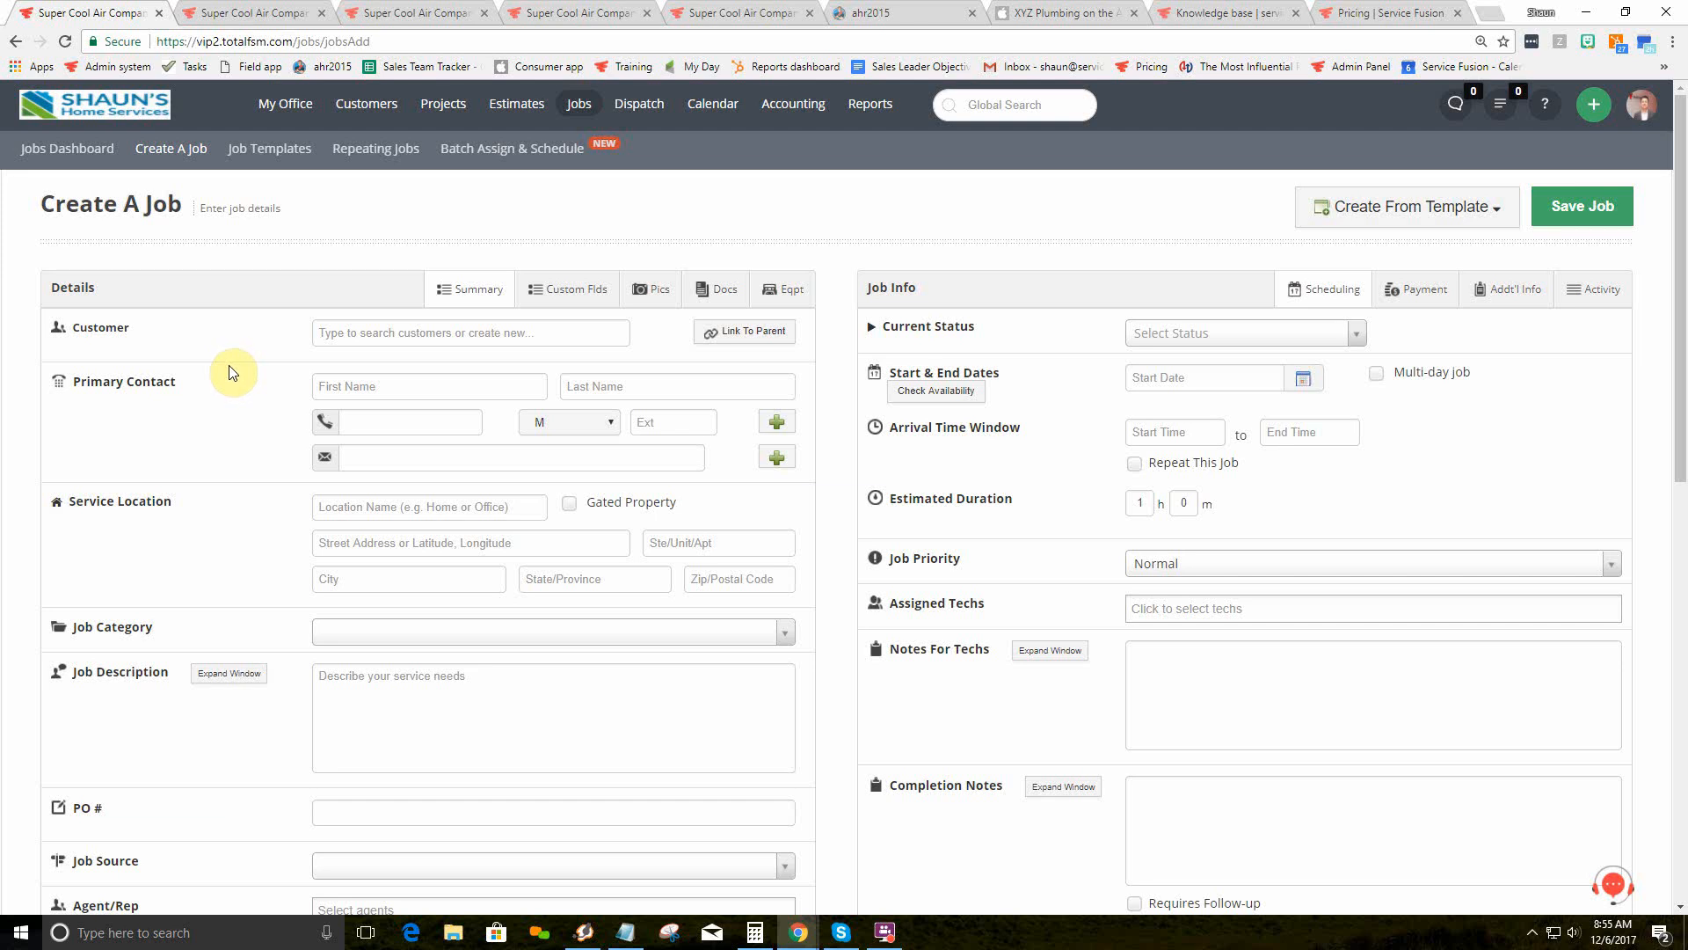
Step: Search customers for '214', then switch to the template Sun Property Partners job at Parkview Plaza
click(329, 384)
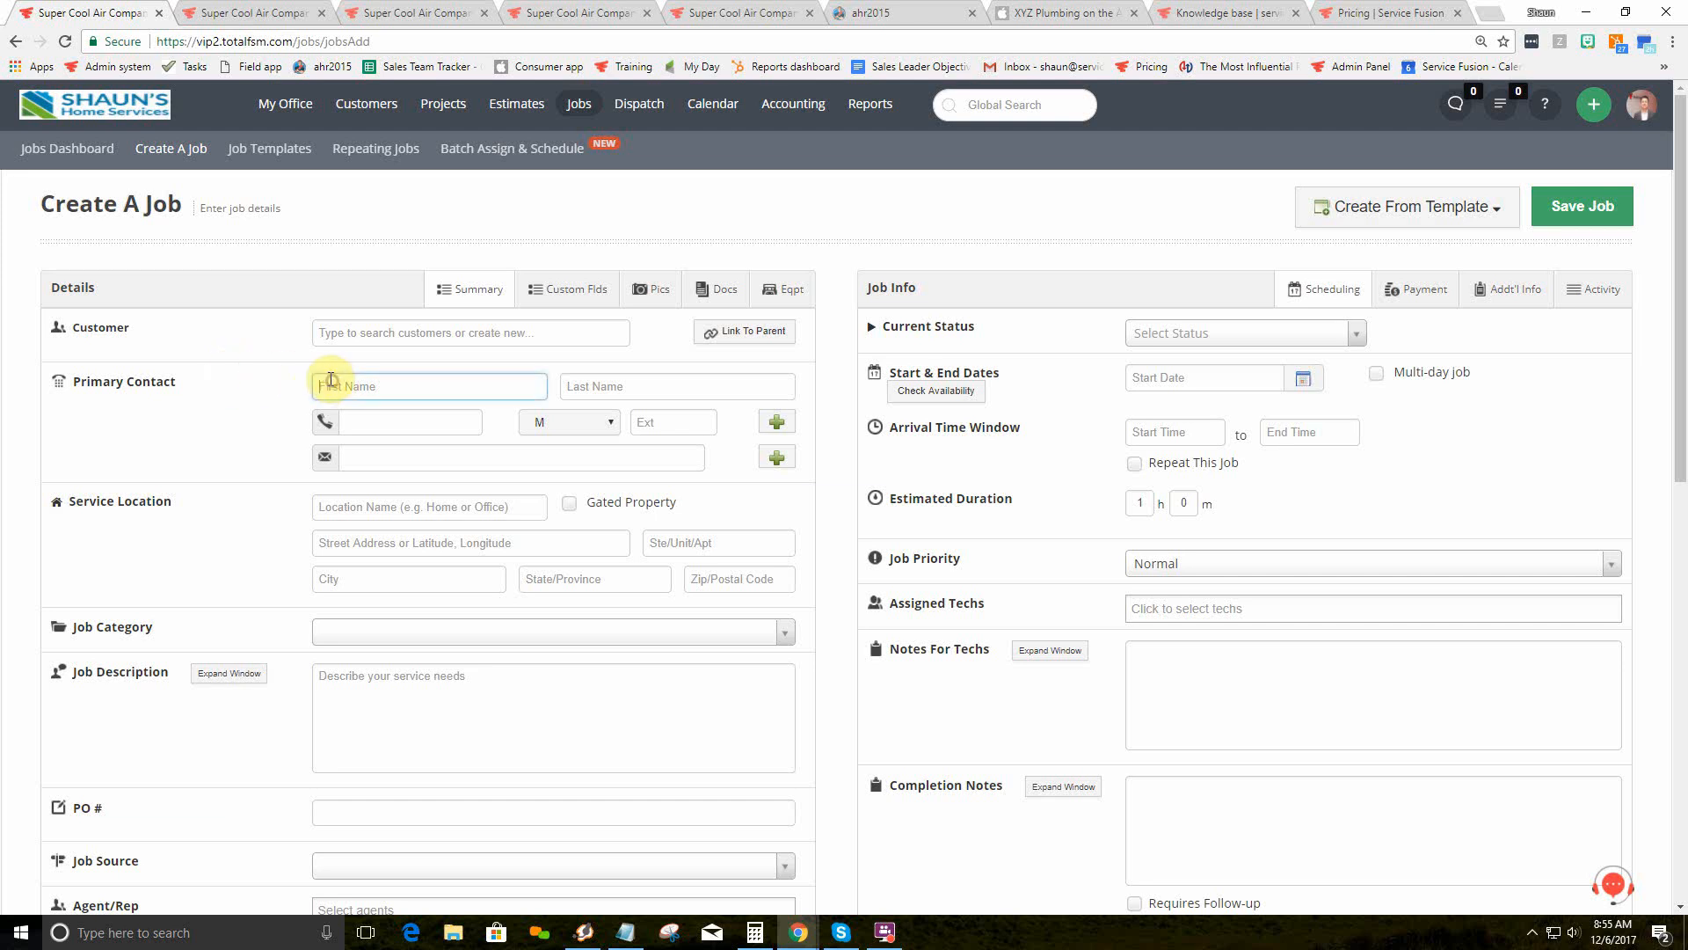
click(408, 459)
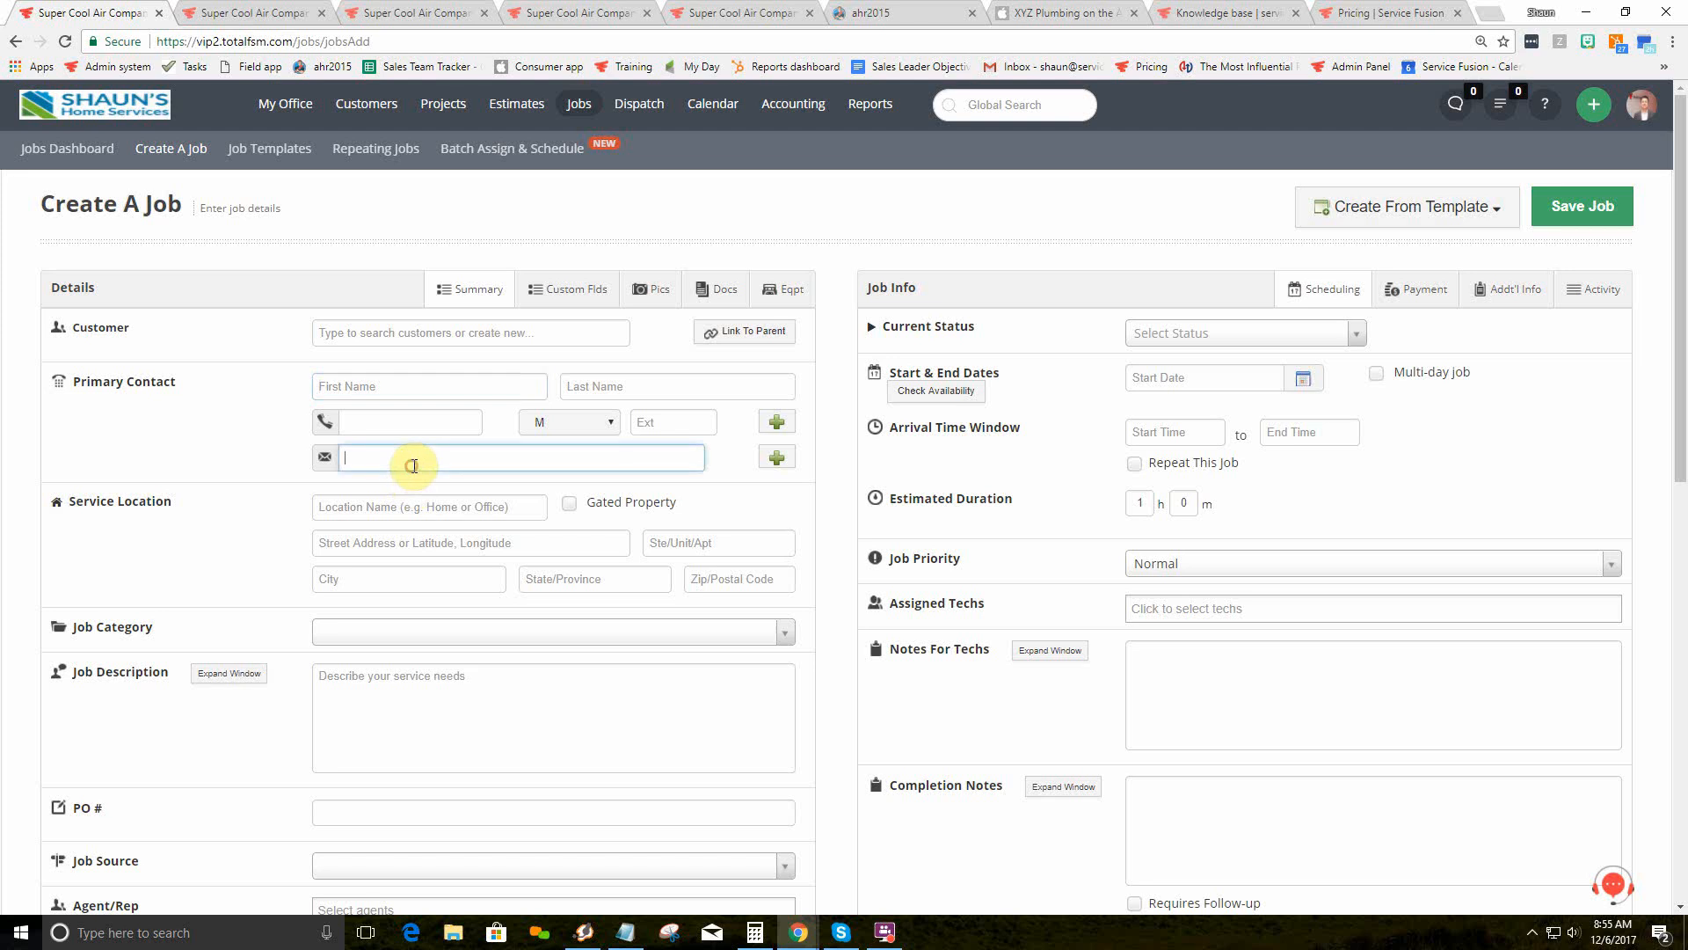
click(410, 544)
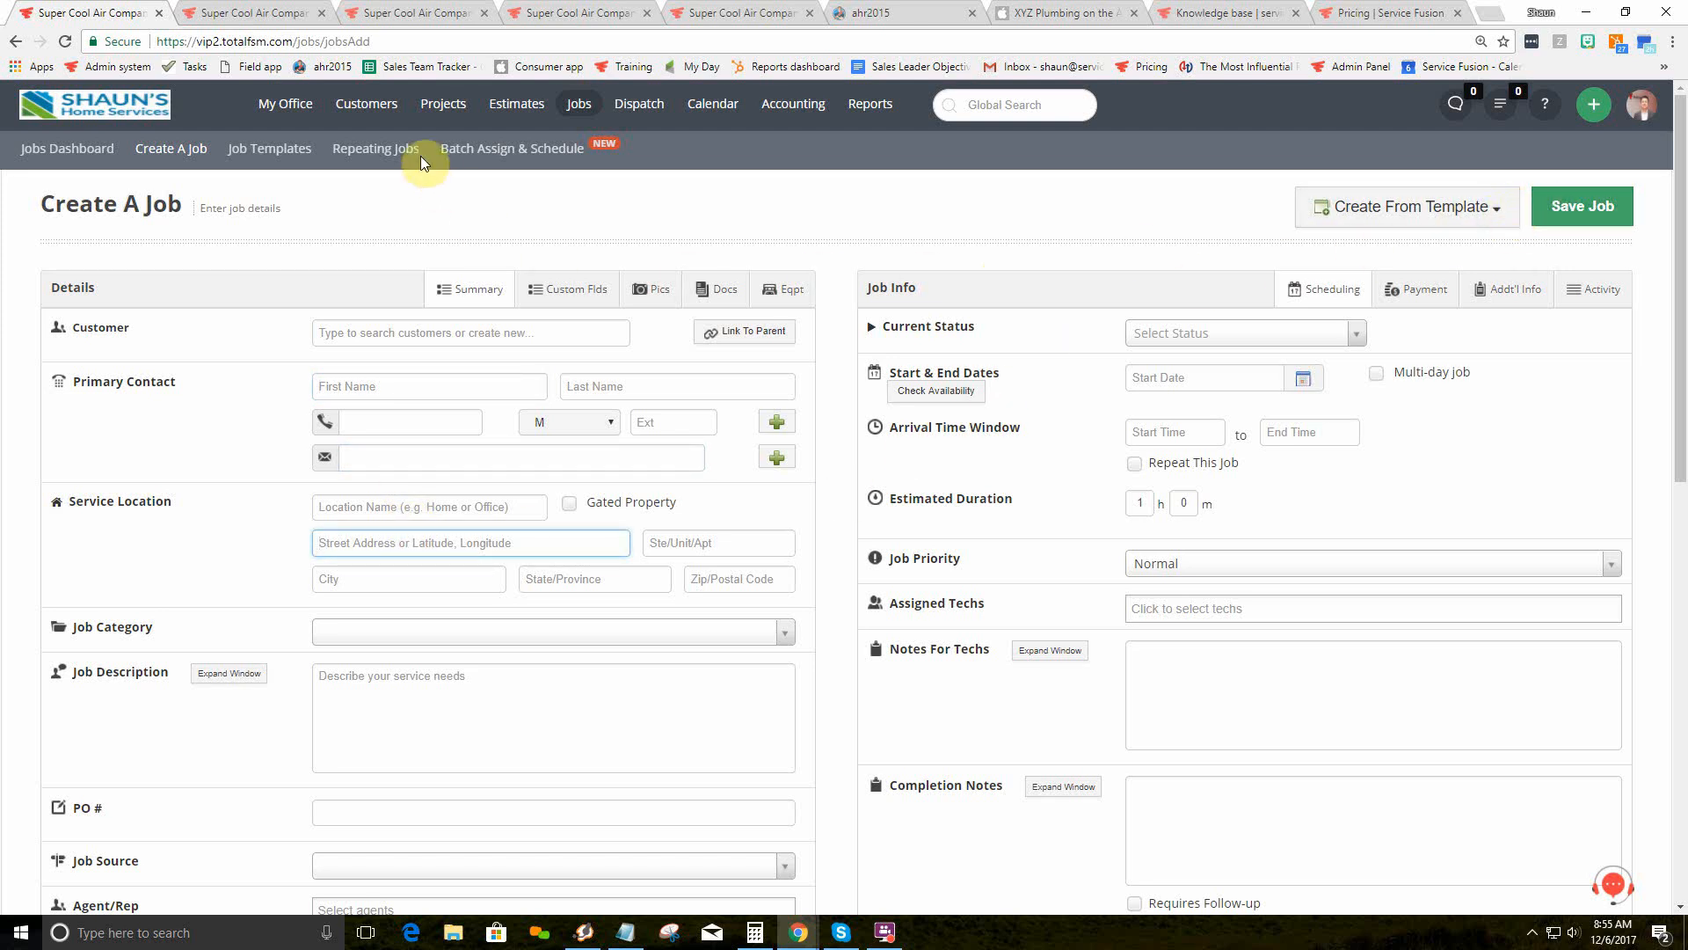
mouse_move(388, 116)
click(348, 335)
text(214)
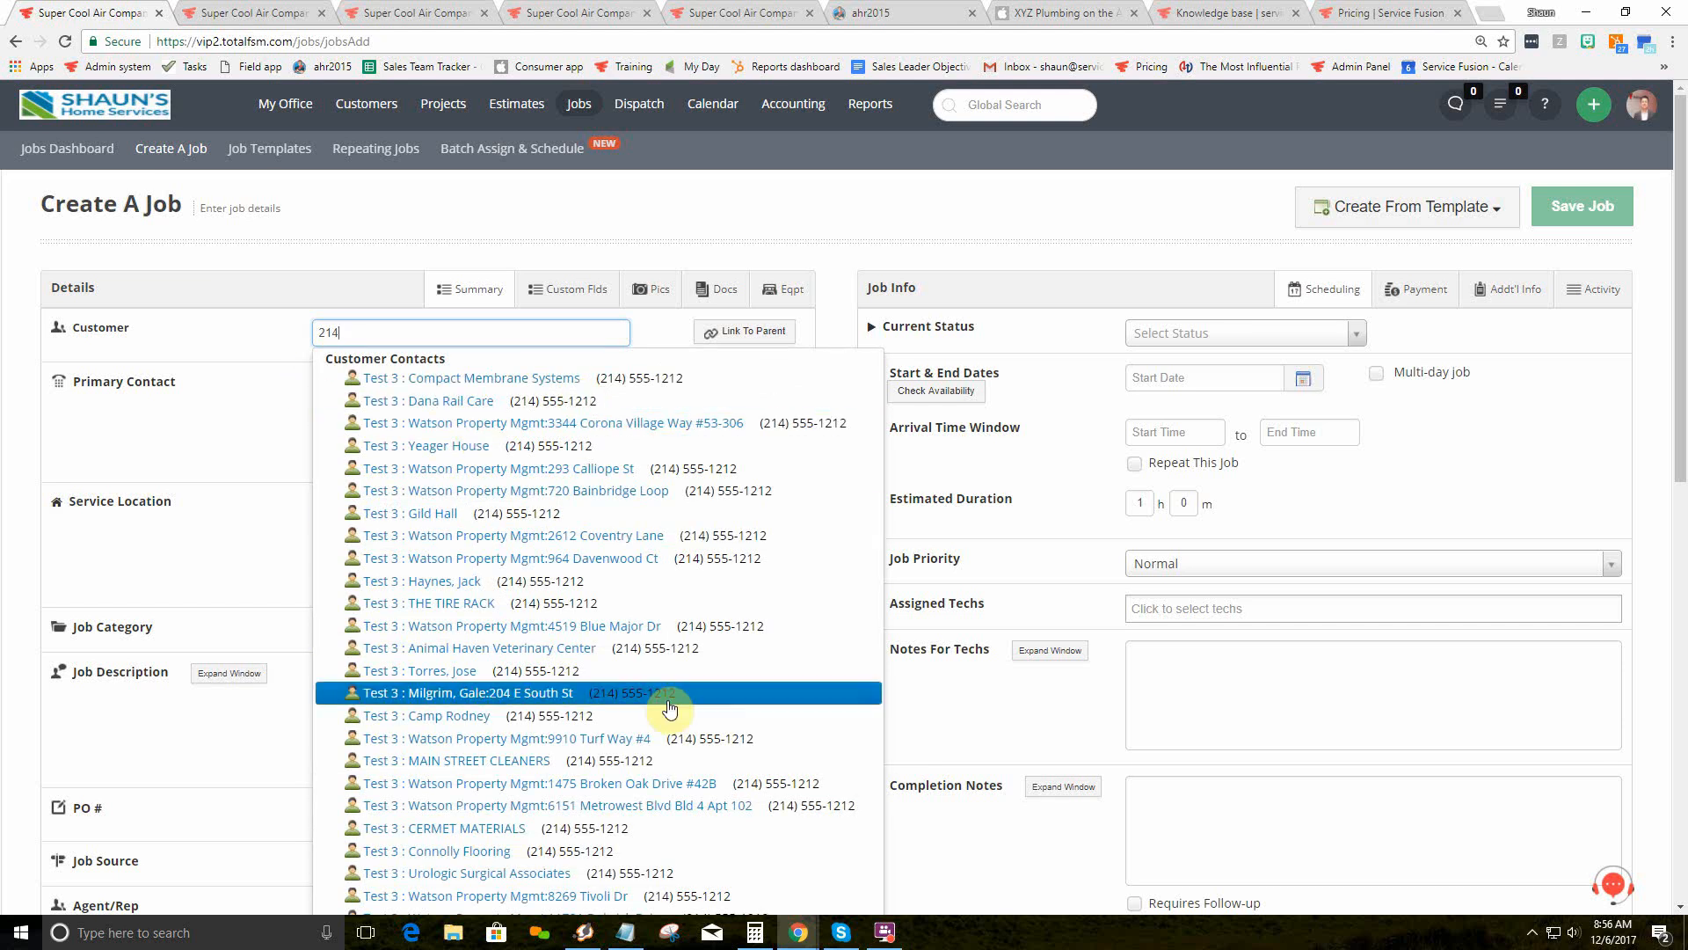
click(290, 12)
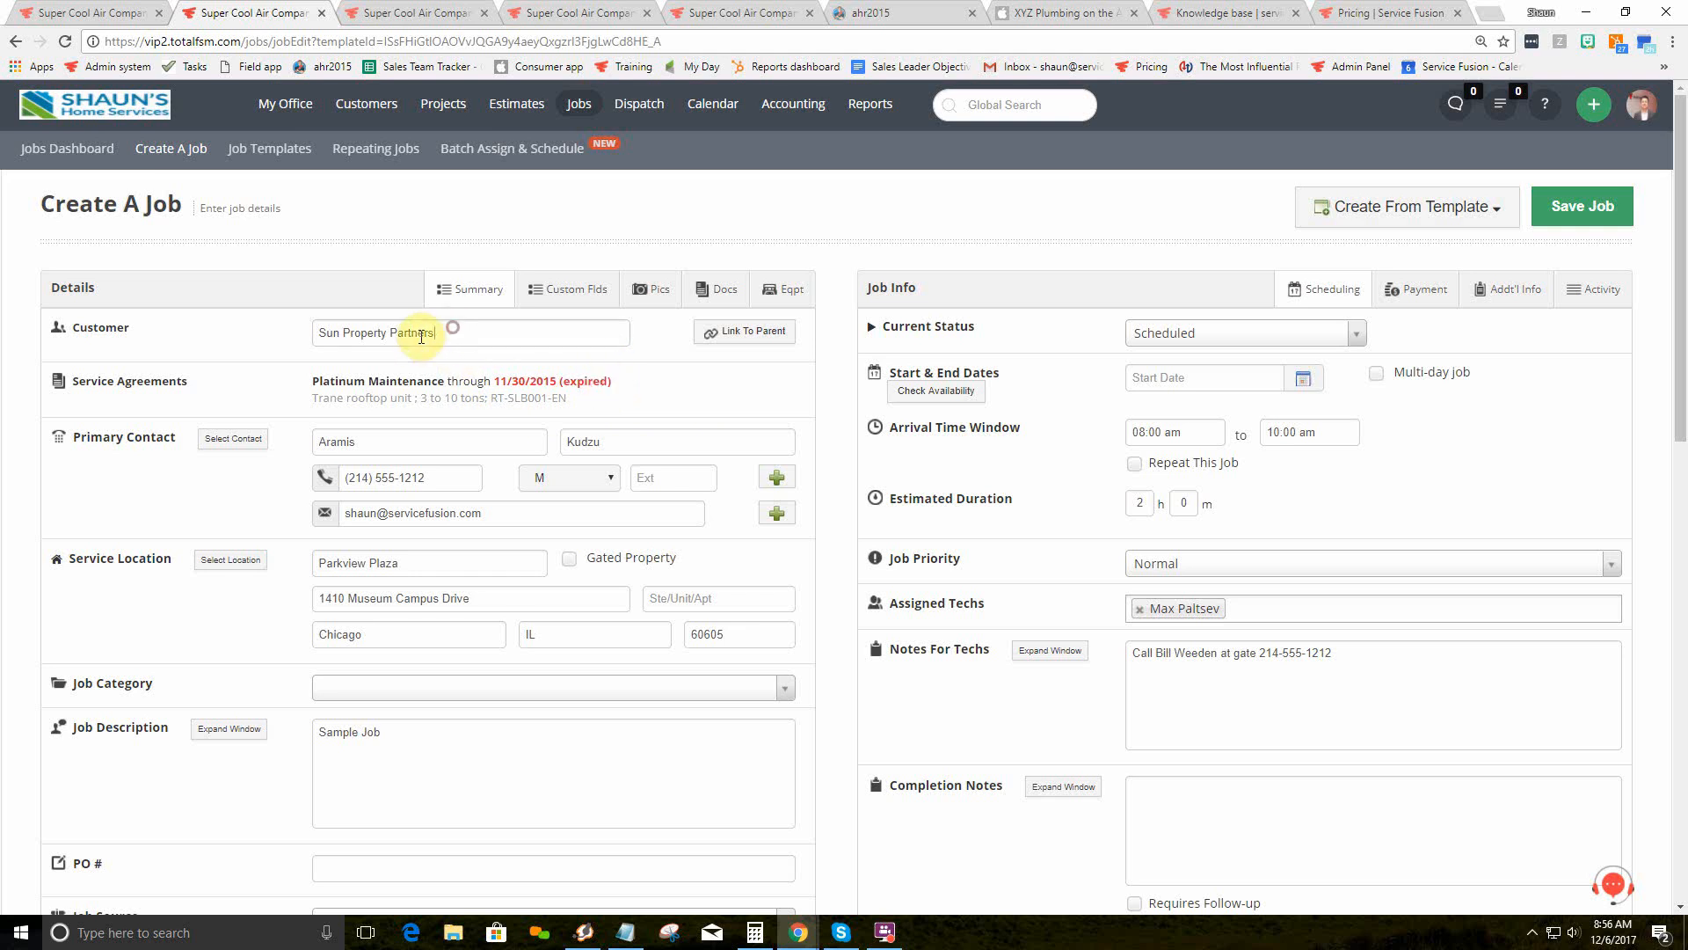
drag(445, 332, 301, 342)
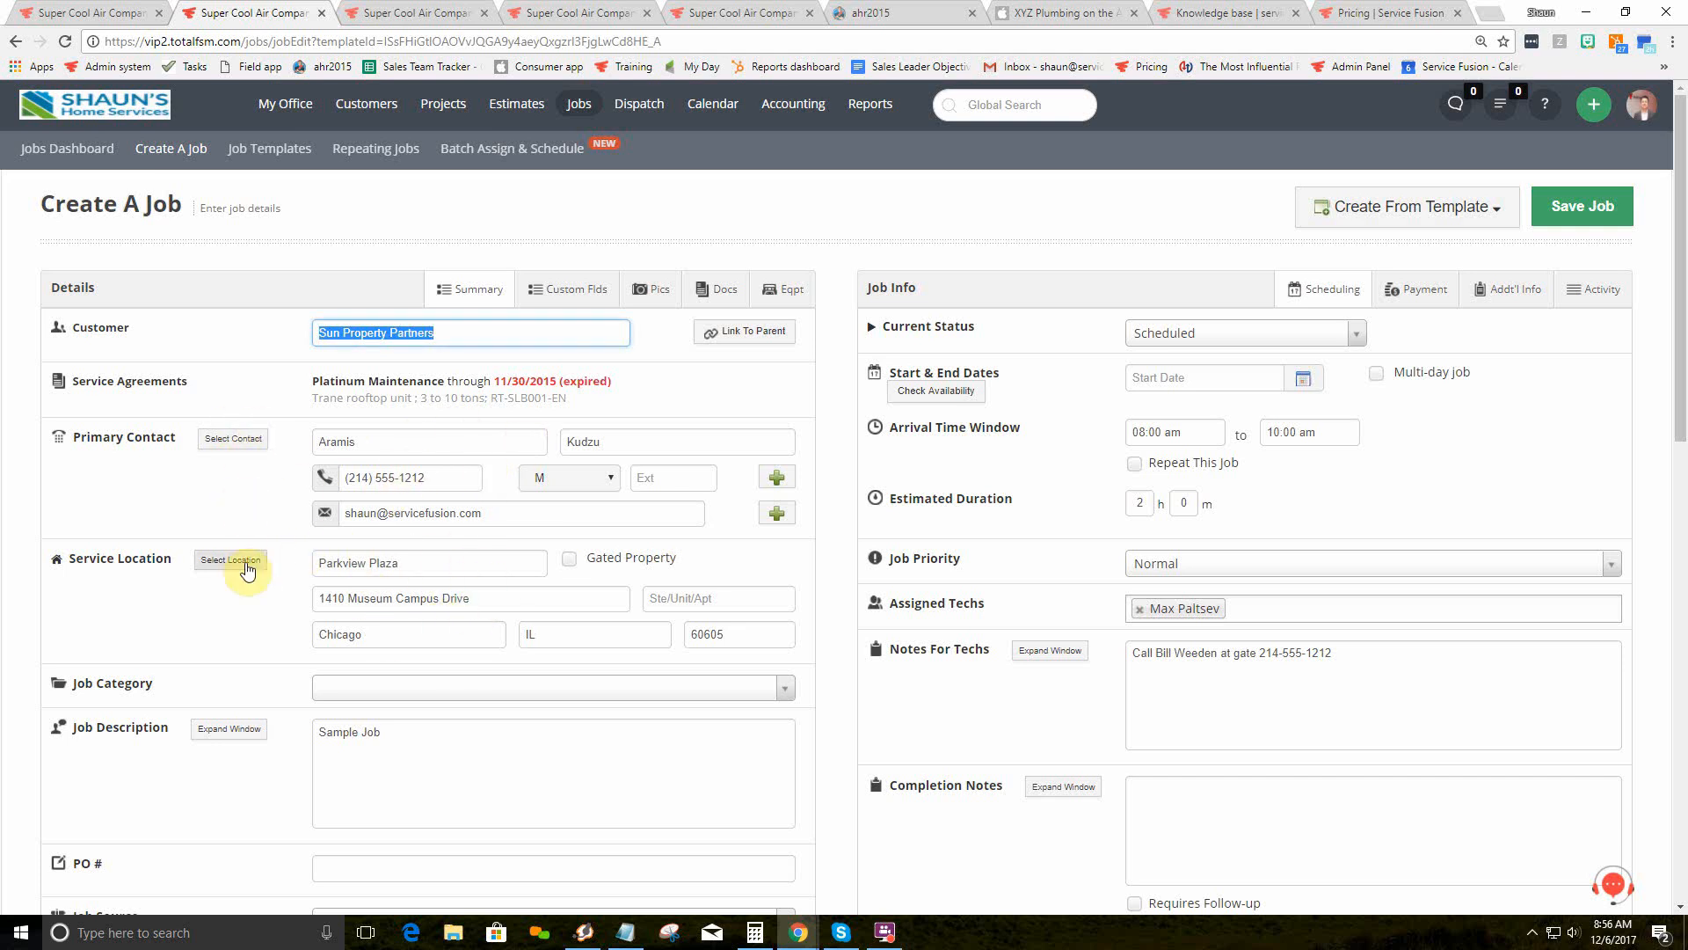
Step: Open the primary contact chooser, proceed past the duplicate warning, and keep the original contact
click(233, 440)
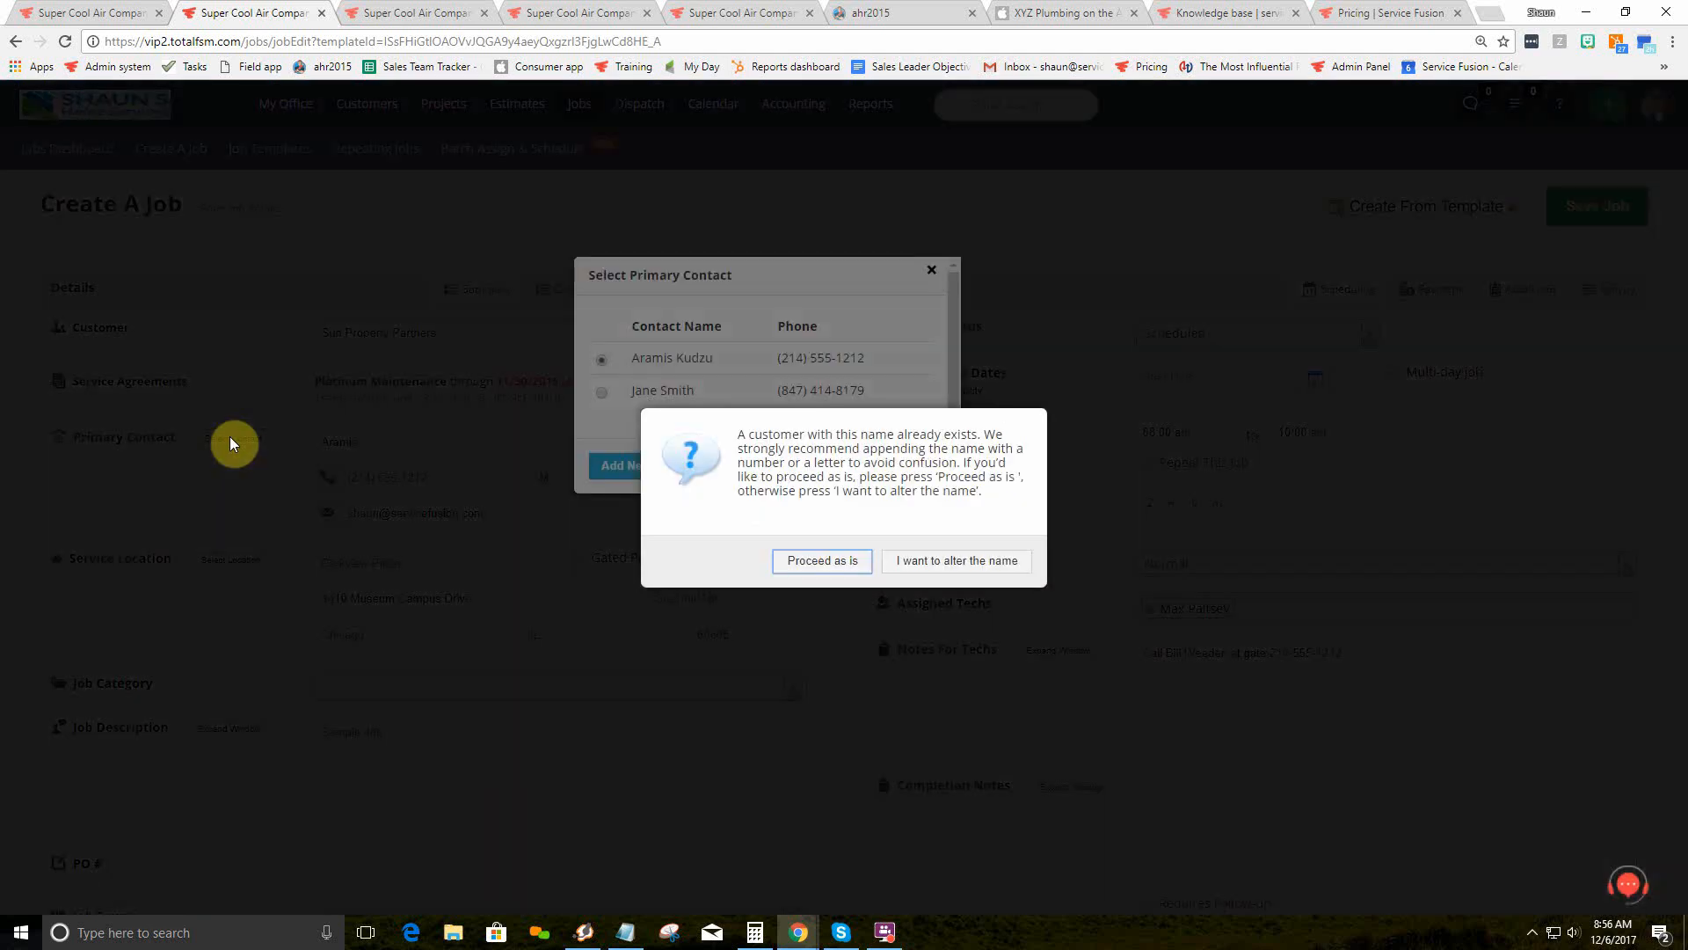
click(799, 563)
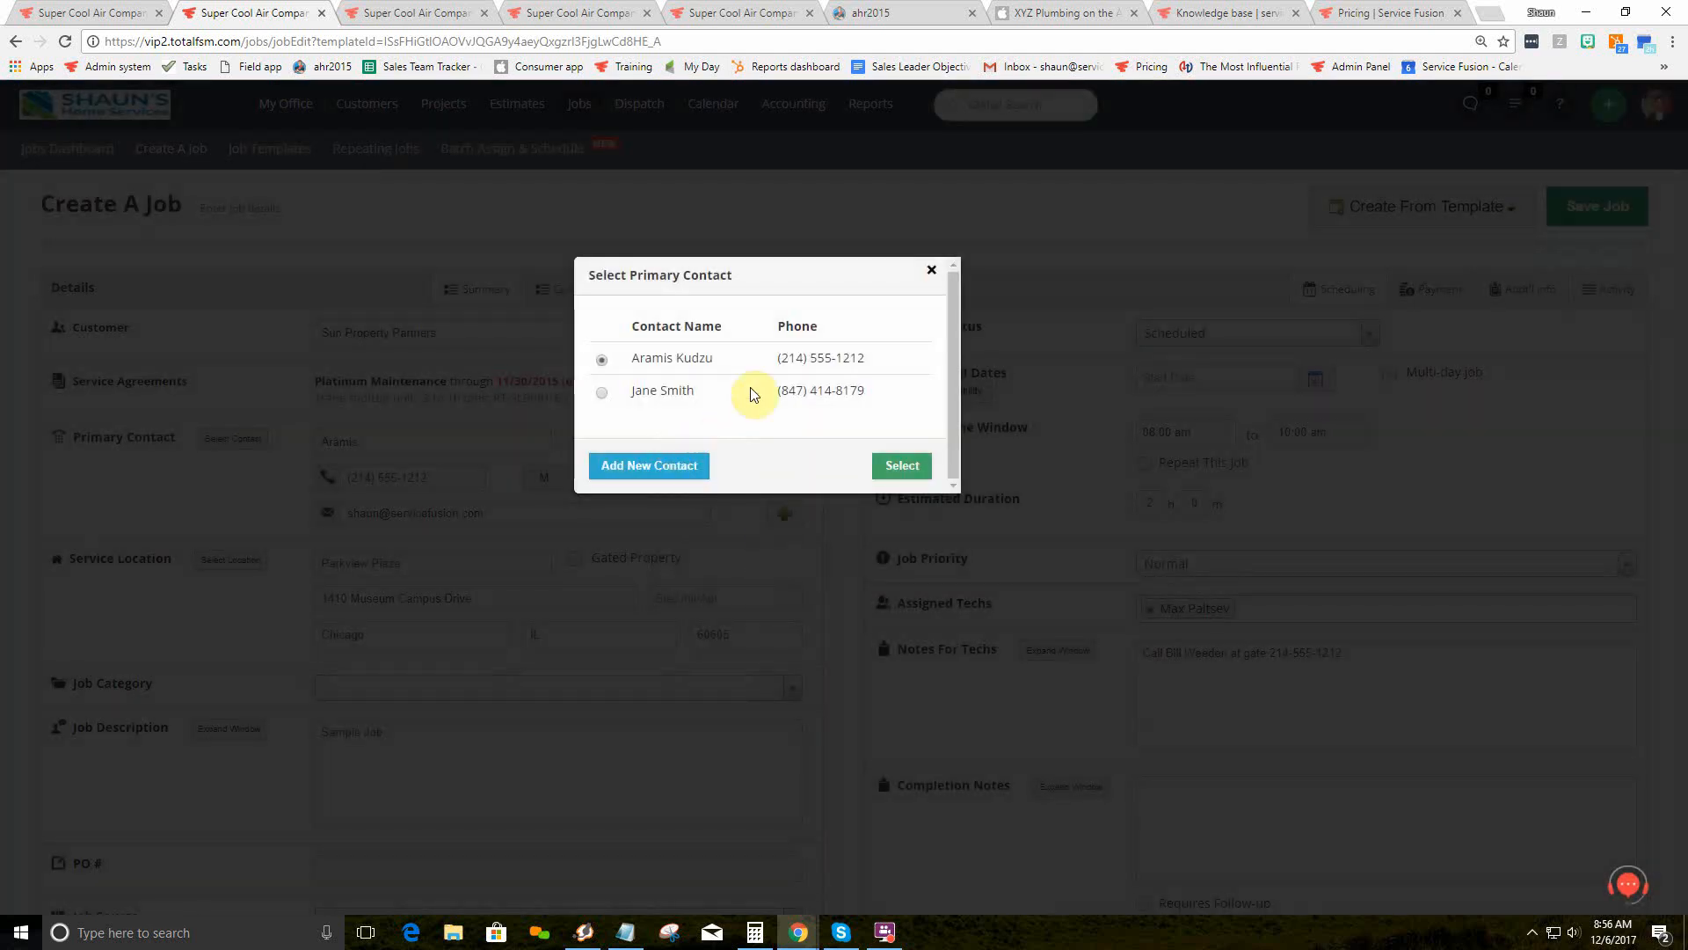
click(601, 392)
click(603, 360)
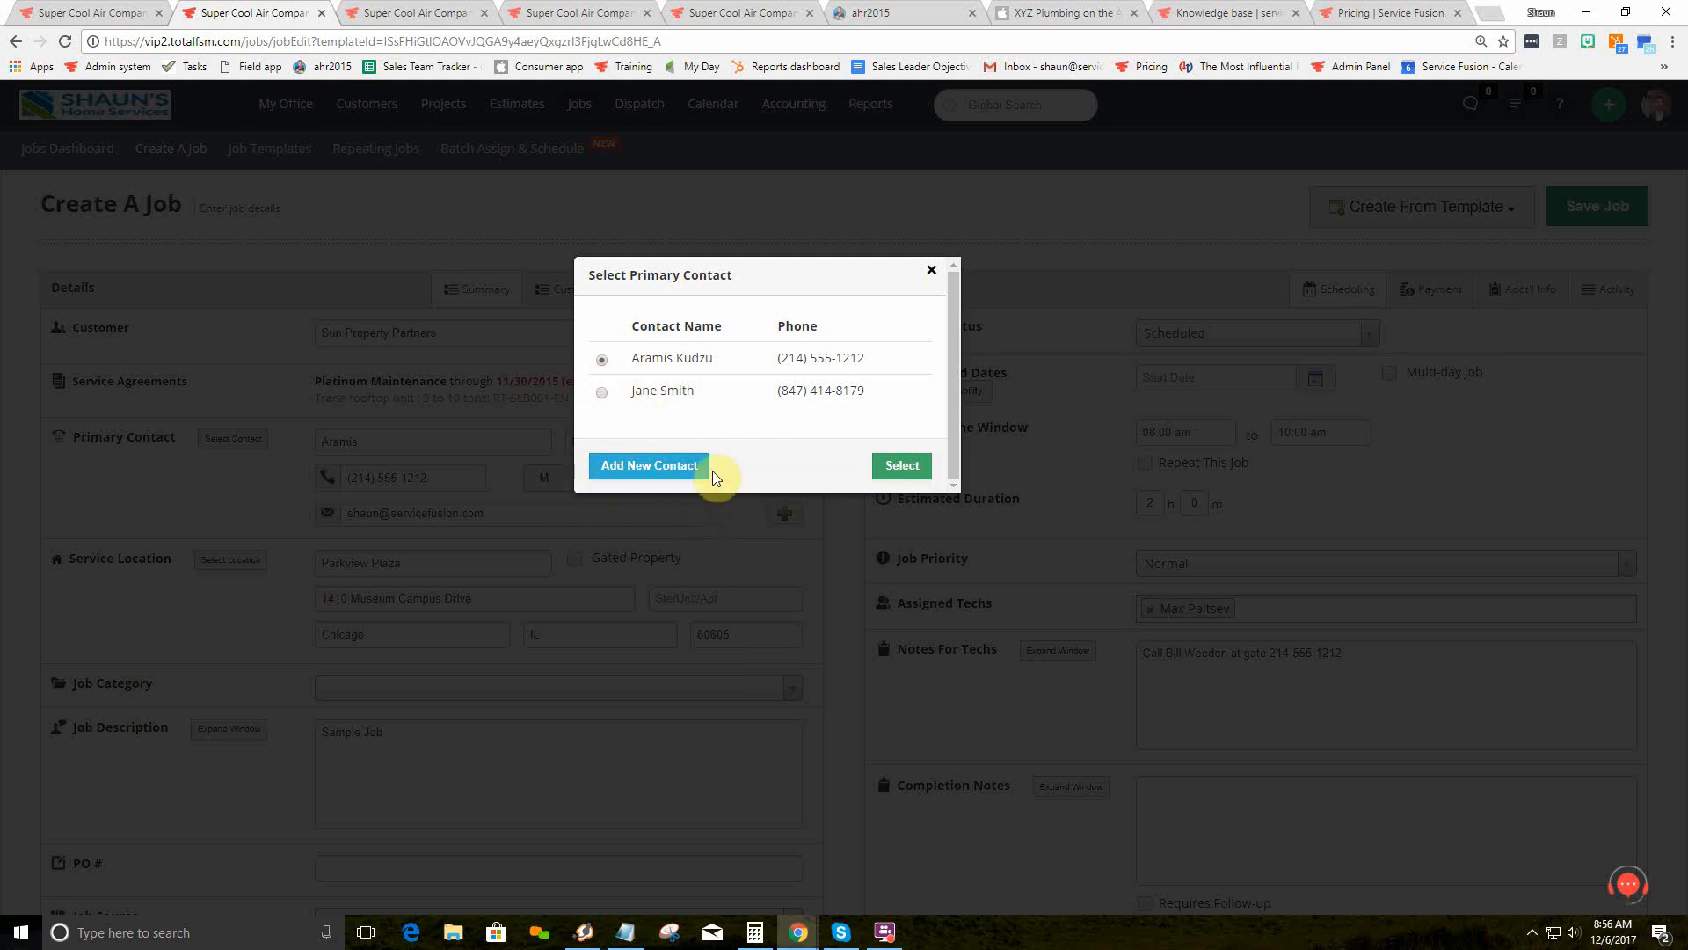
click(931, 270)
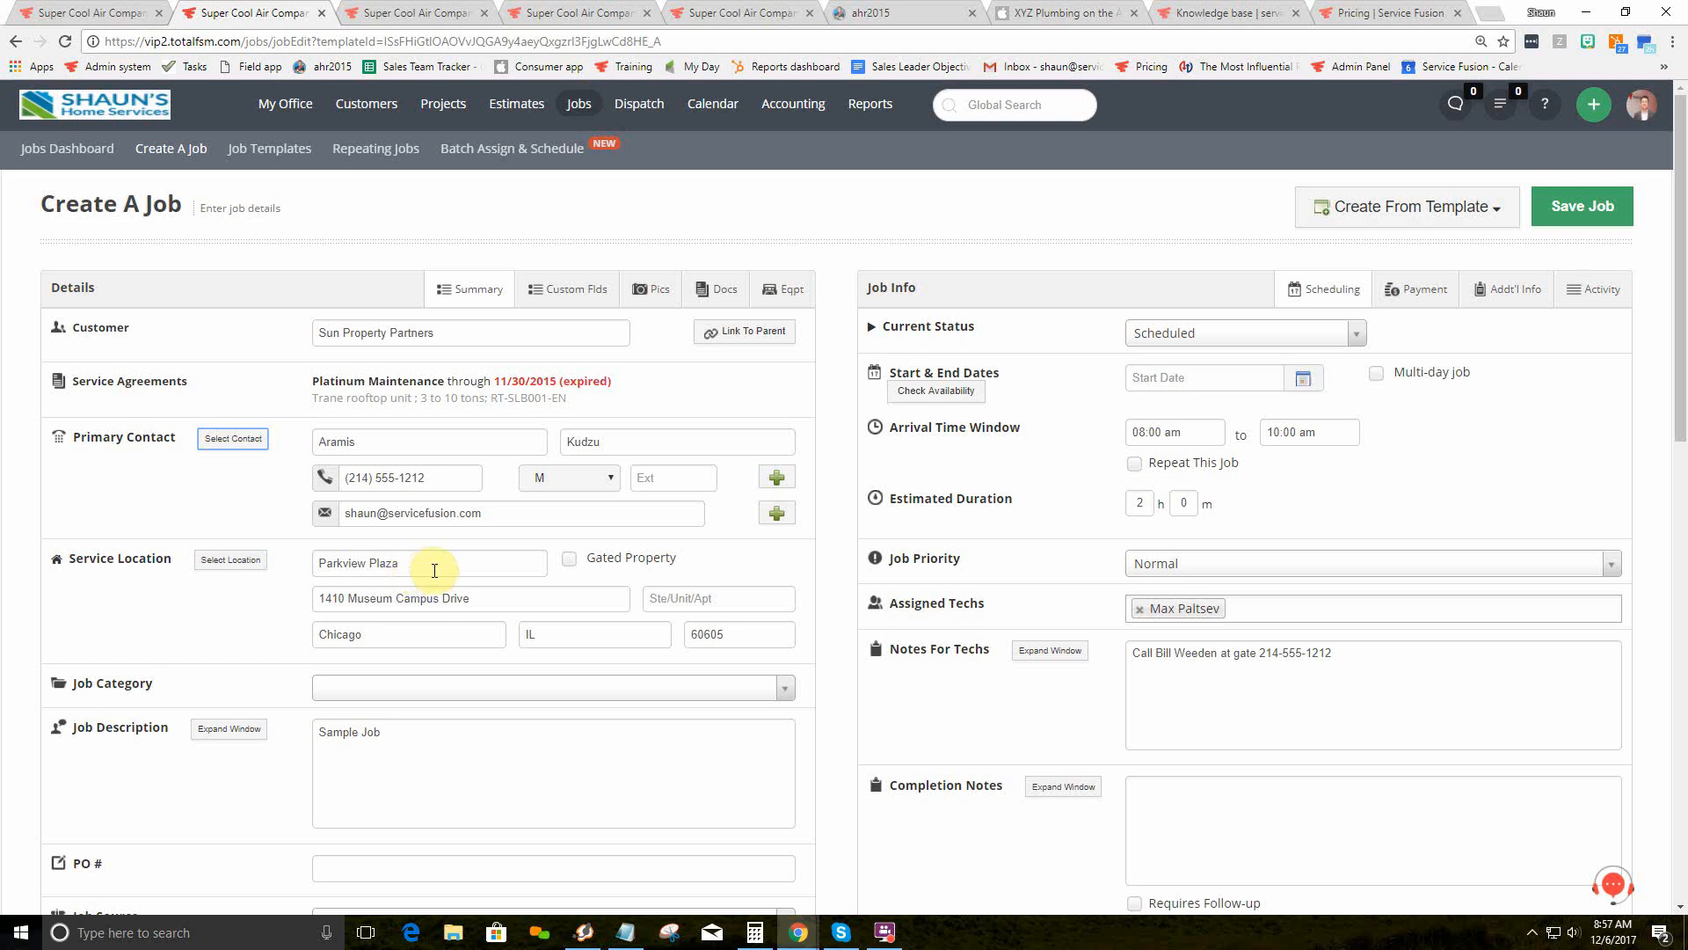
Step: Mark Parkview Plaza as a gated property and enter its gate code
click(567, 561)
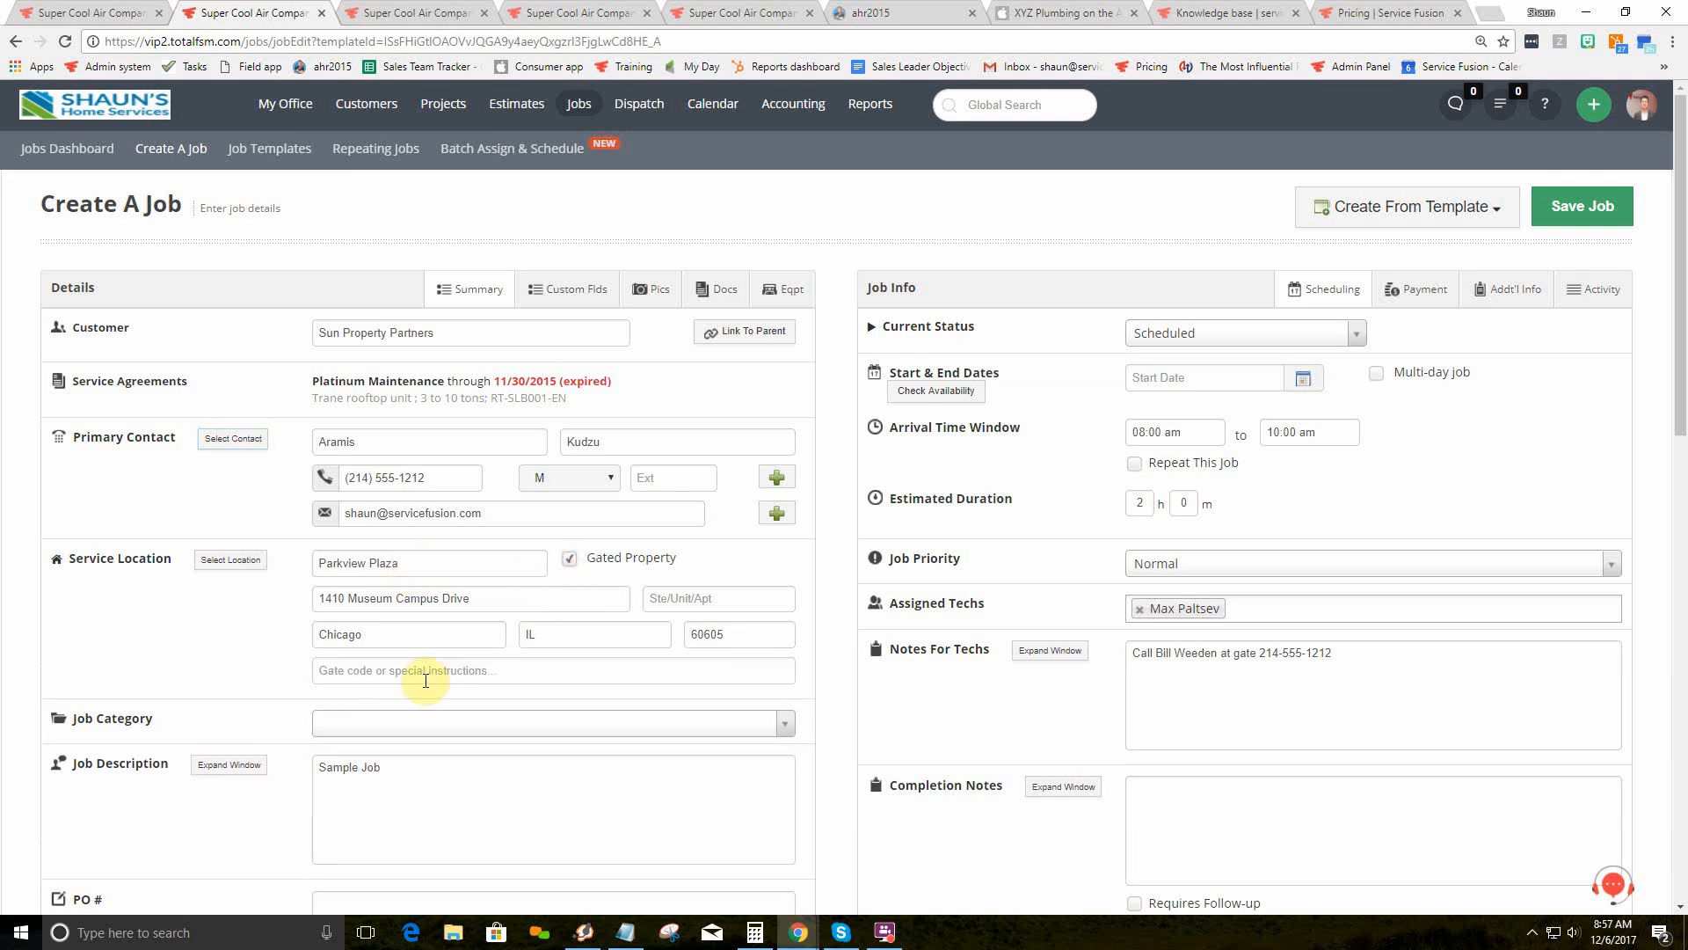
text(4578)
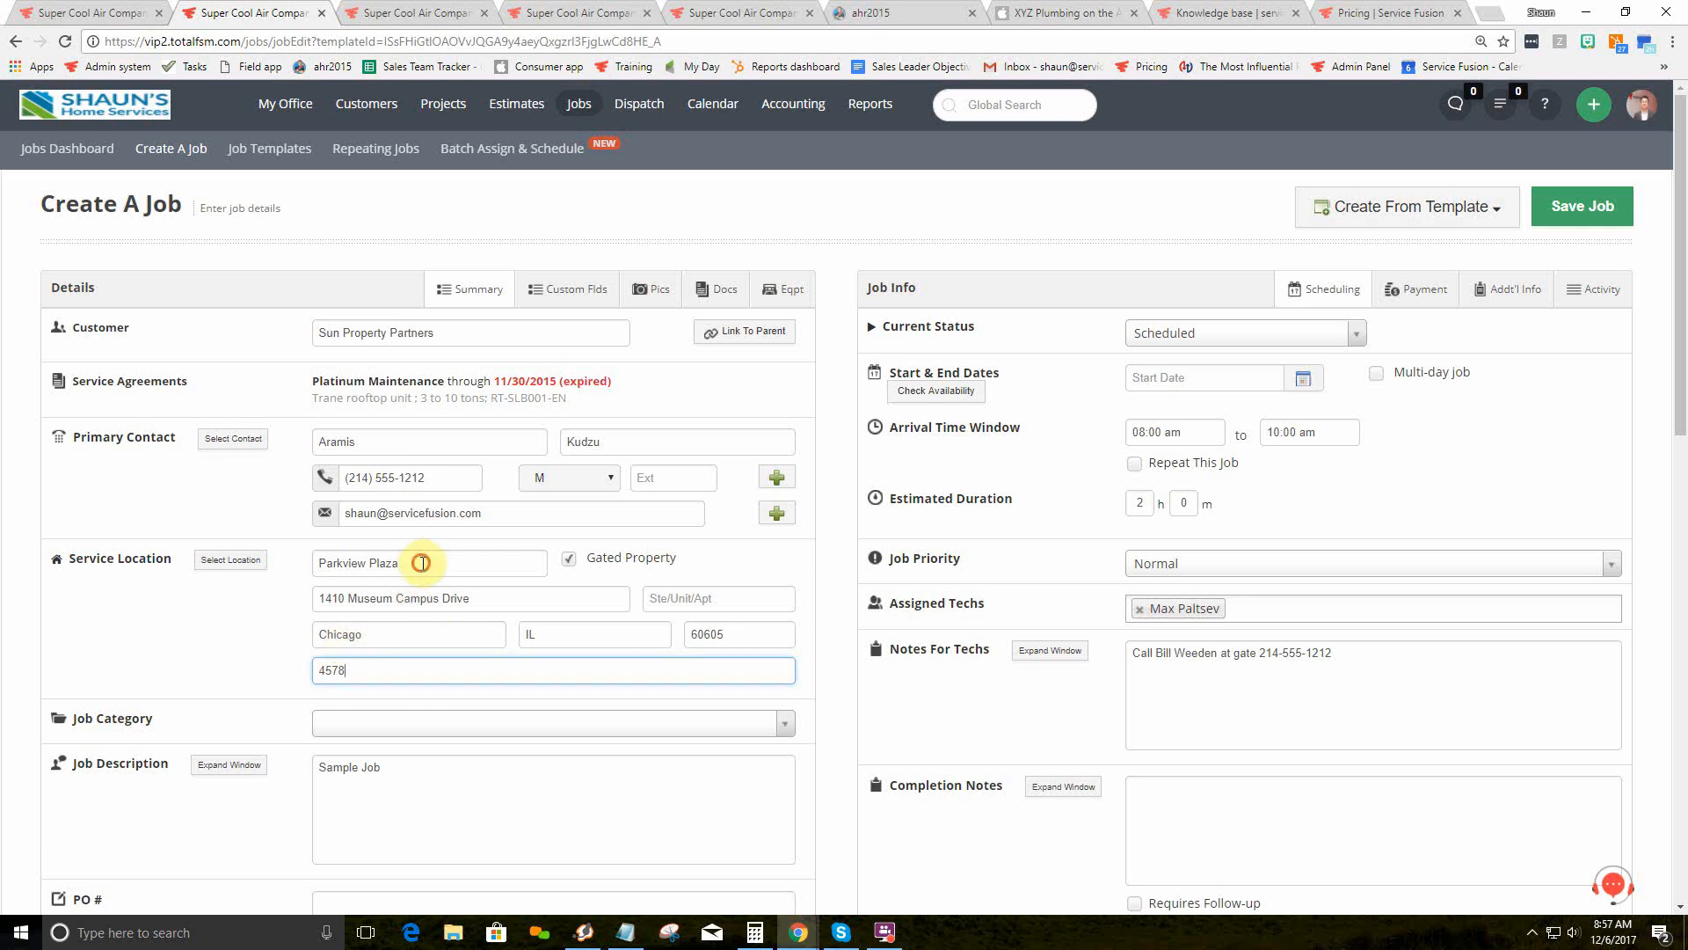
drag(425, 561, 318, 559)
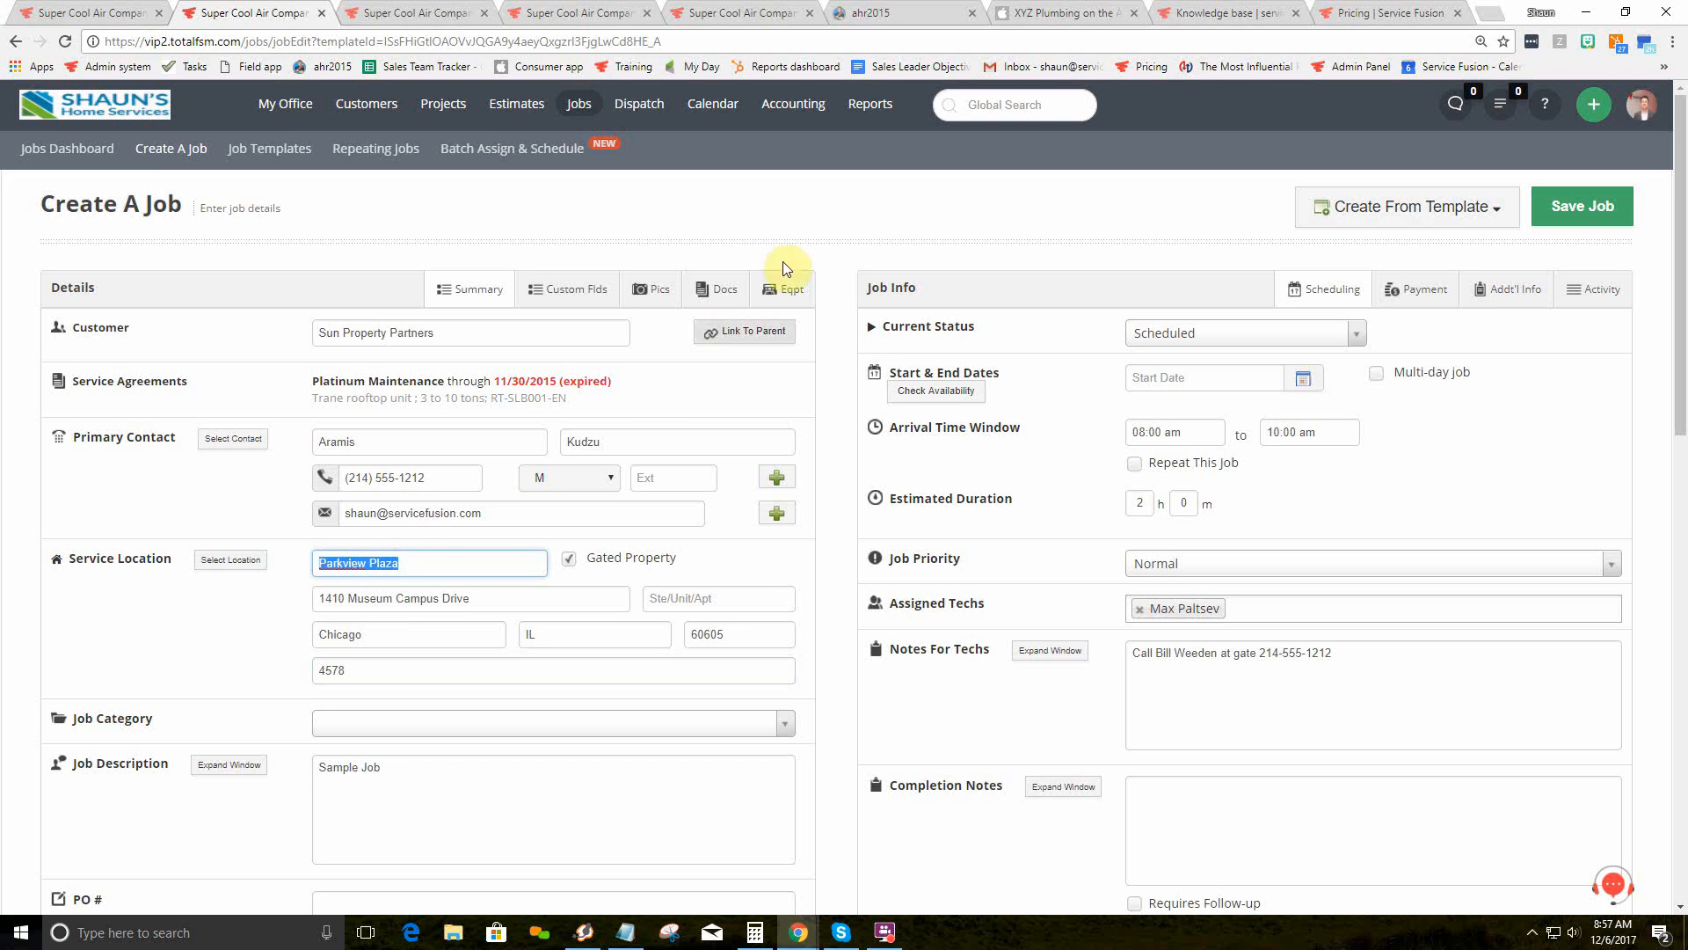
mouse_move(878, 103)
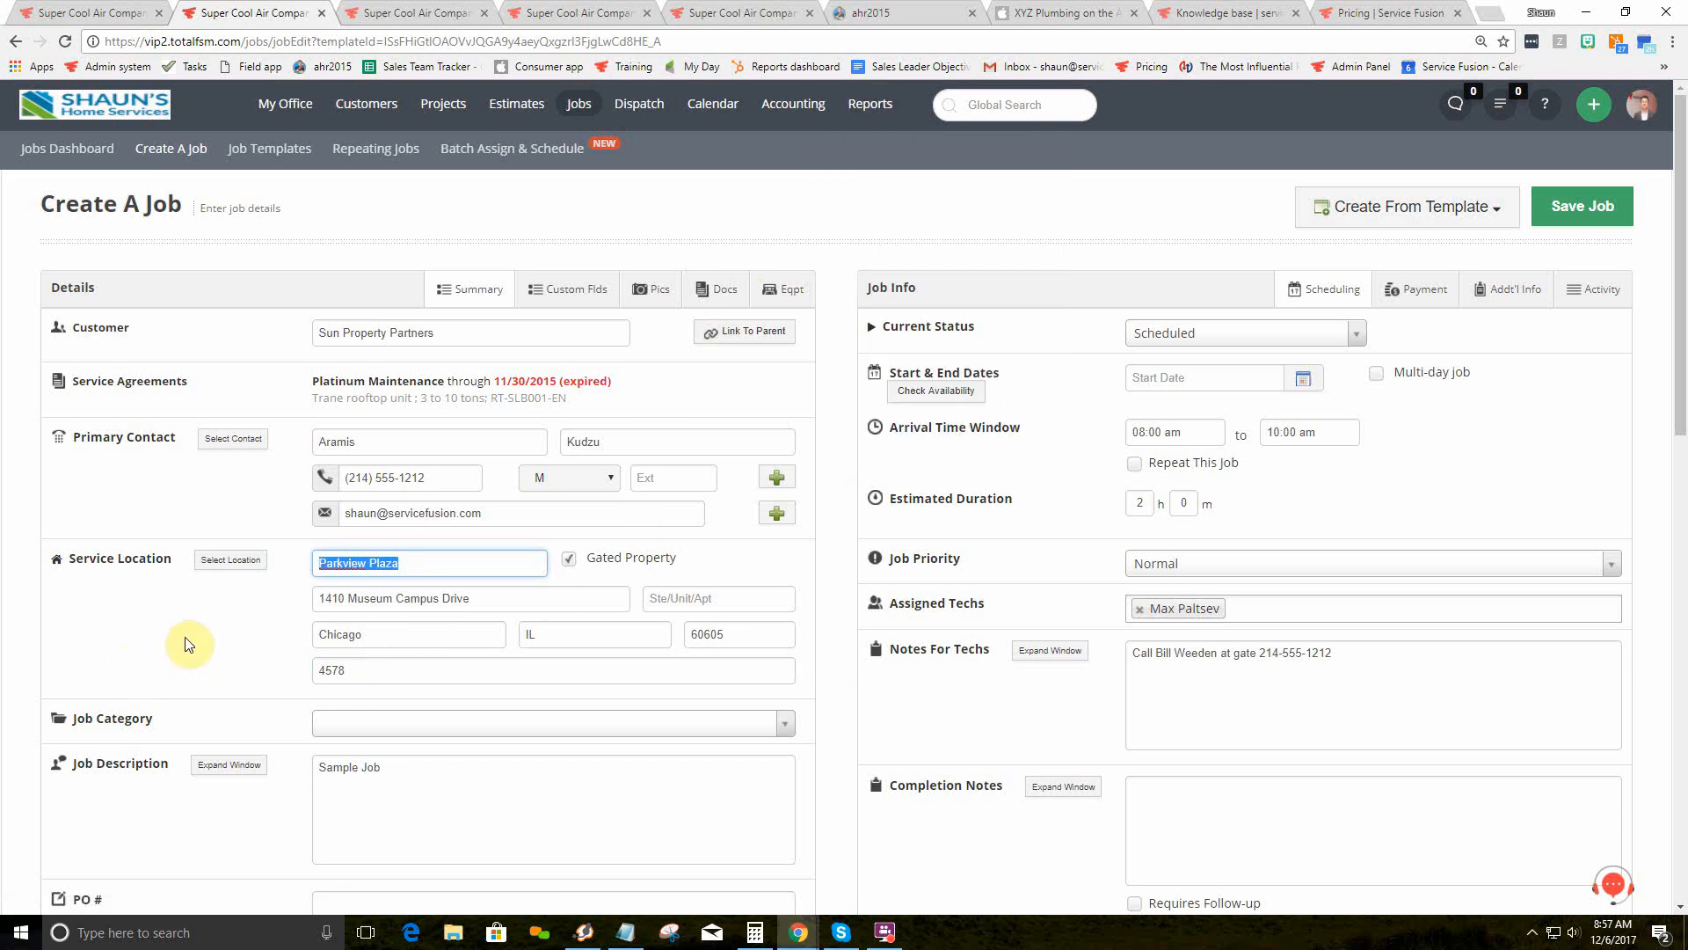
scroll(189, 642, down, 2)
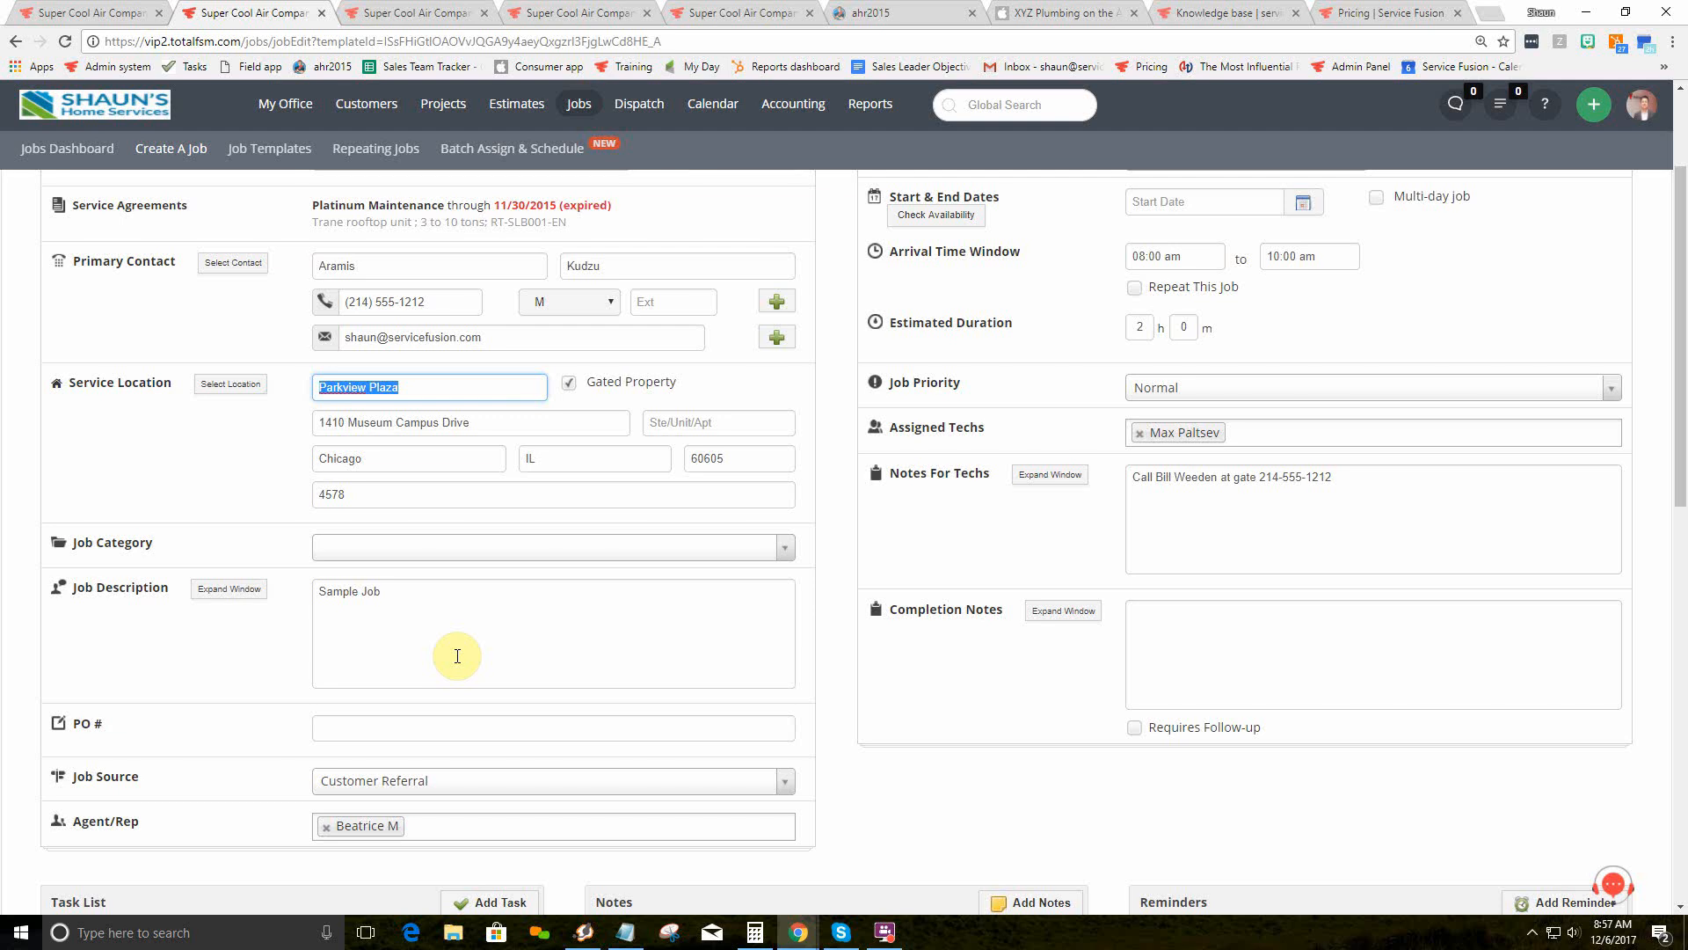
click(229, 589)
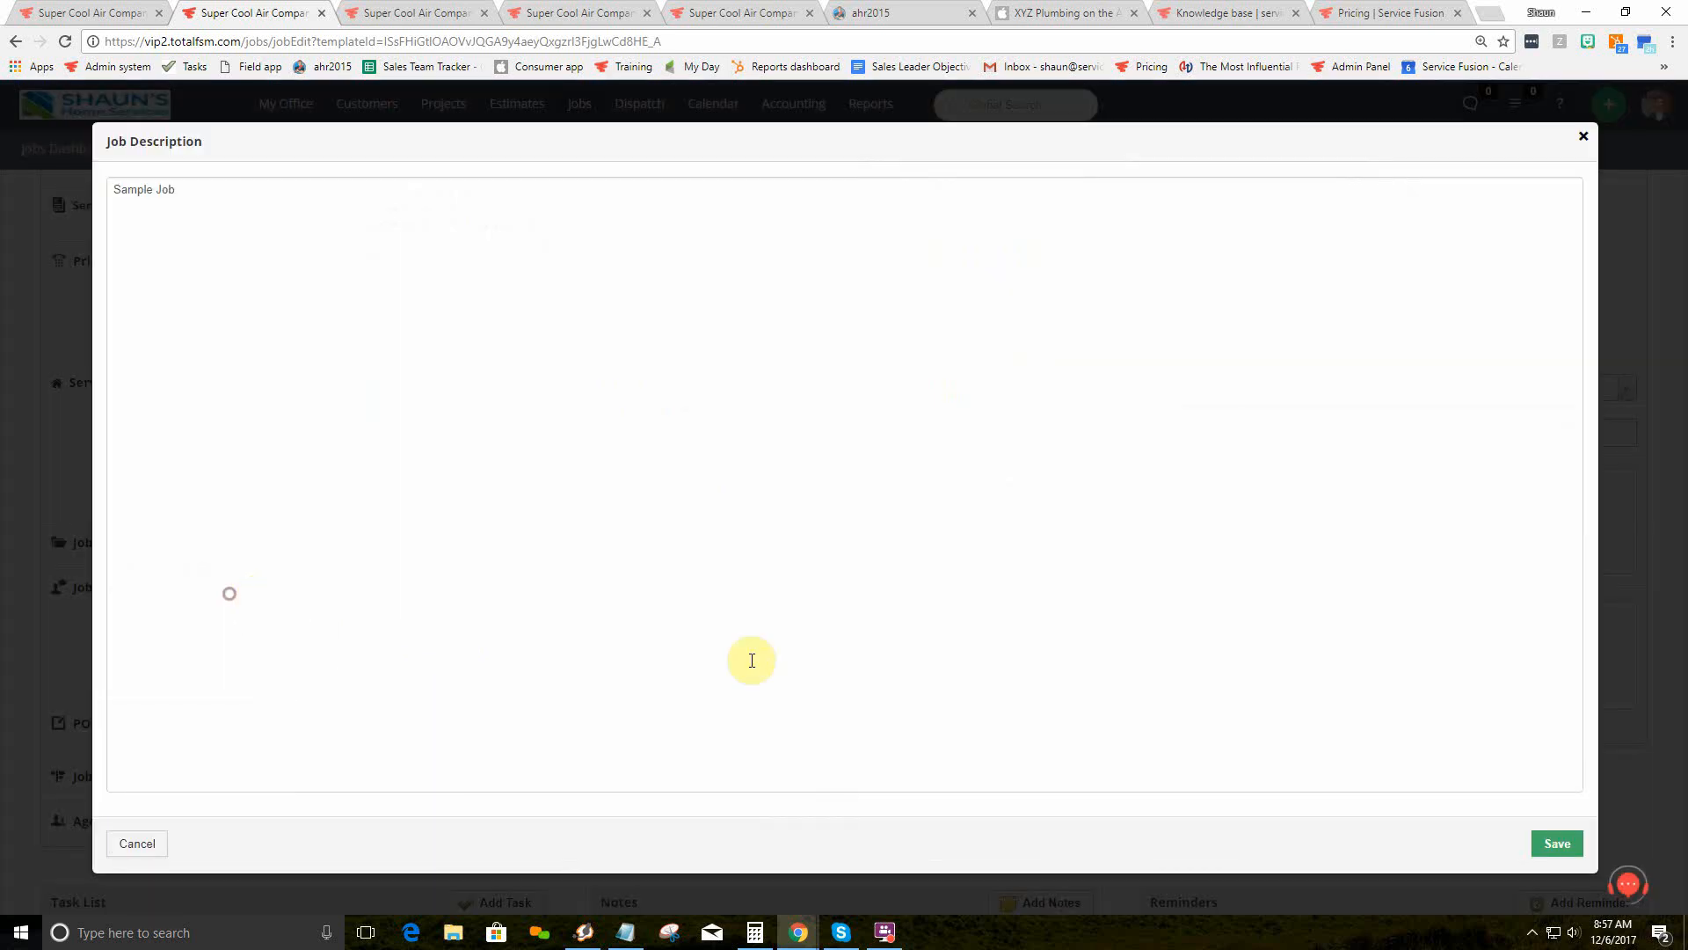
click(1583, 136)
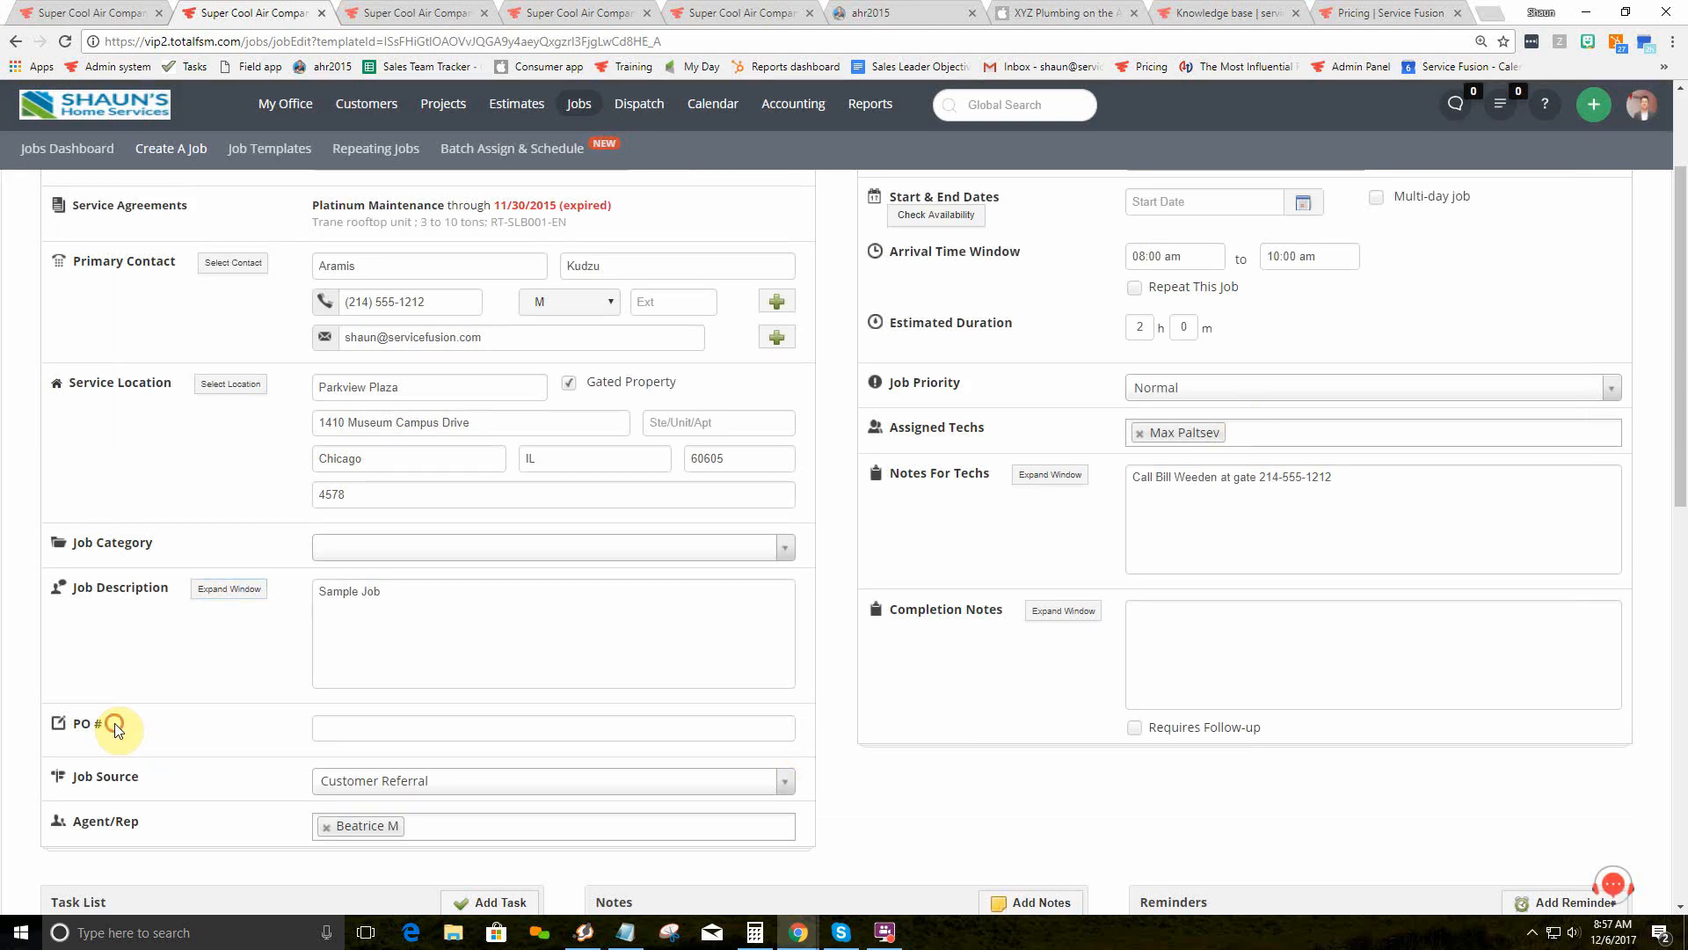
drag(114, 722, 82, 723)
click(264, 710)
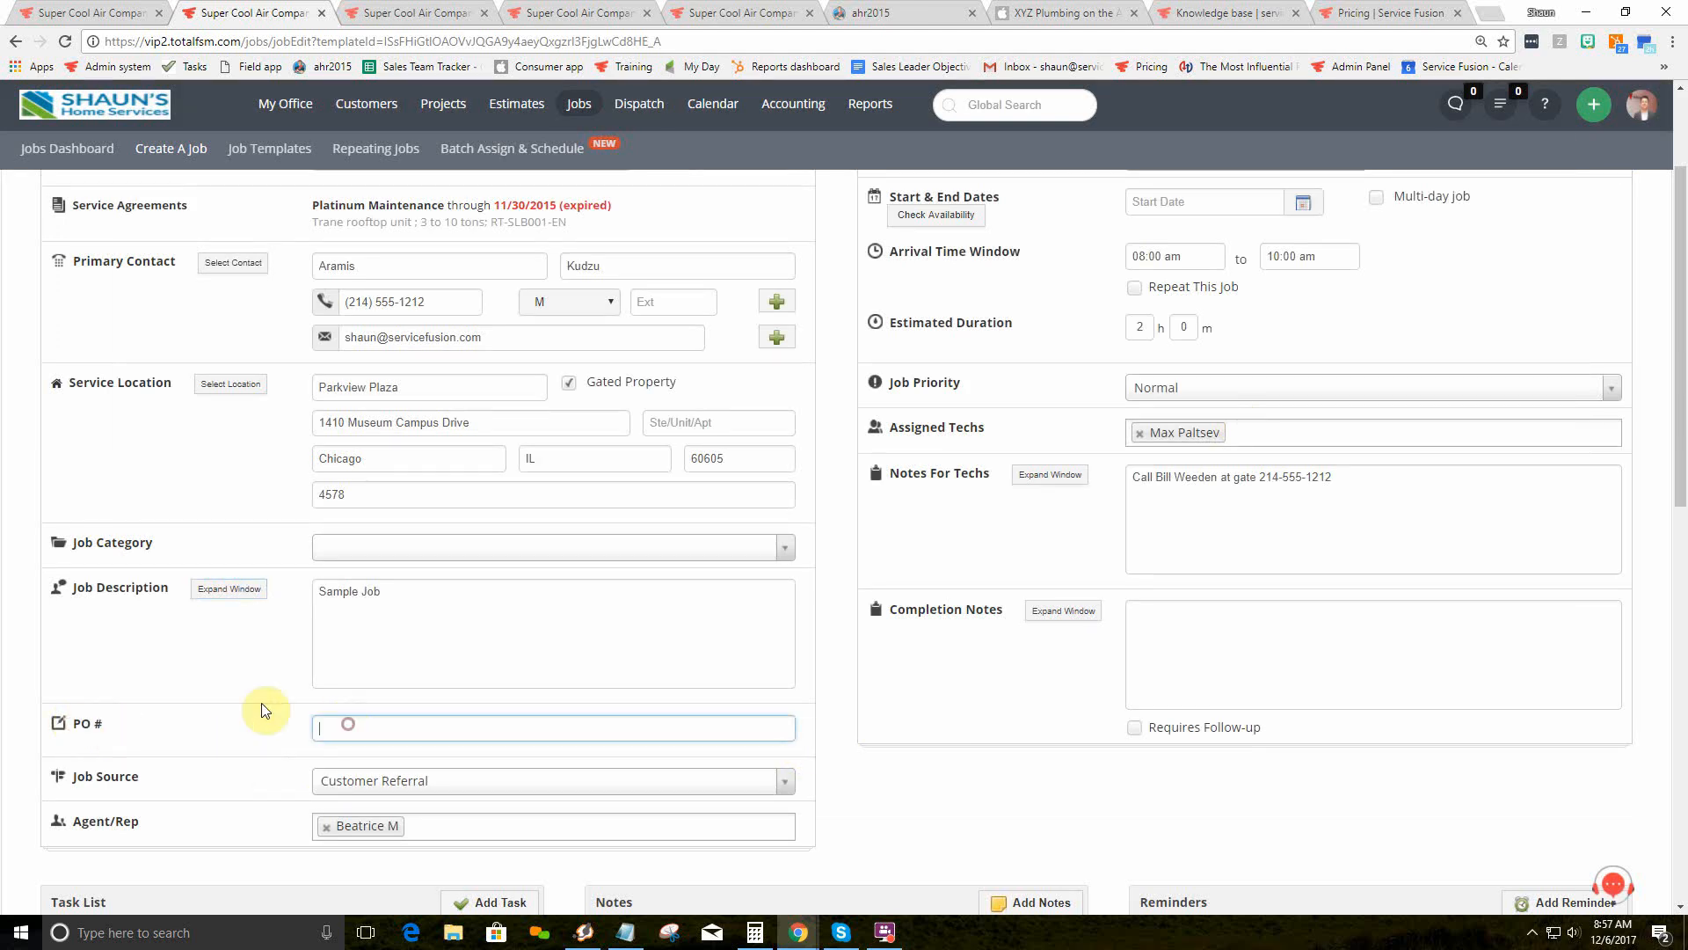
text(12222222222)
scroll(290, 704, up, 2)
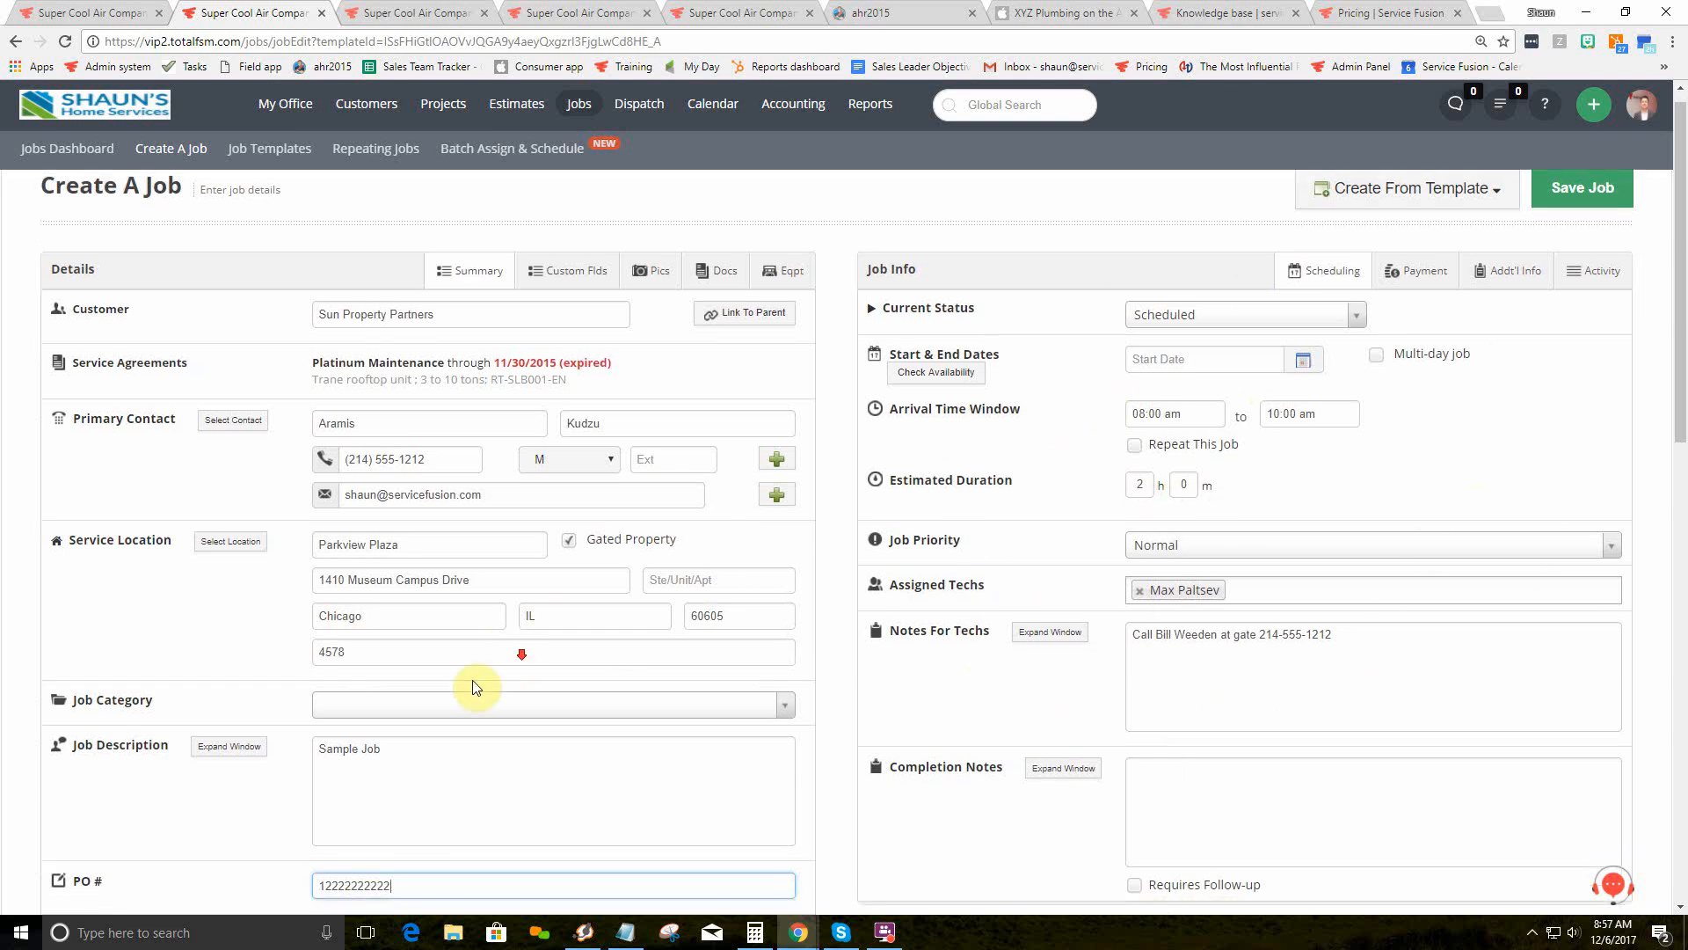
scroll(407, 735, down, 13)
Step: Begin adding a product or service, then switch the job to its Custom Flds panel
click(204, 456)
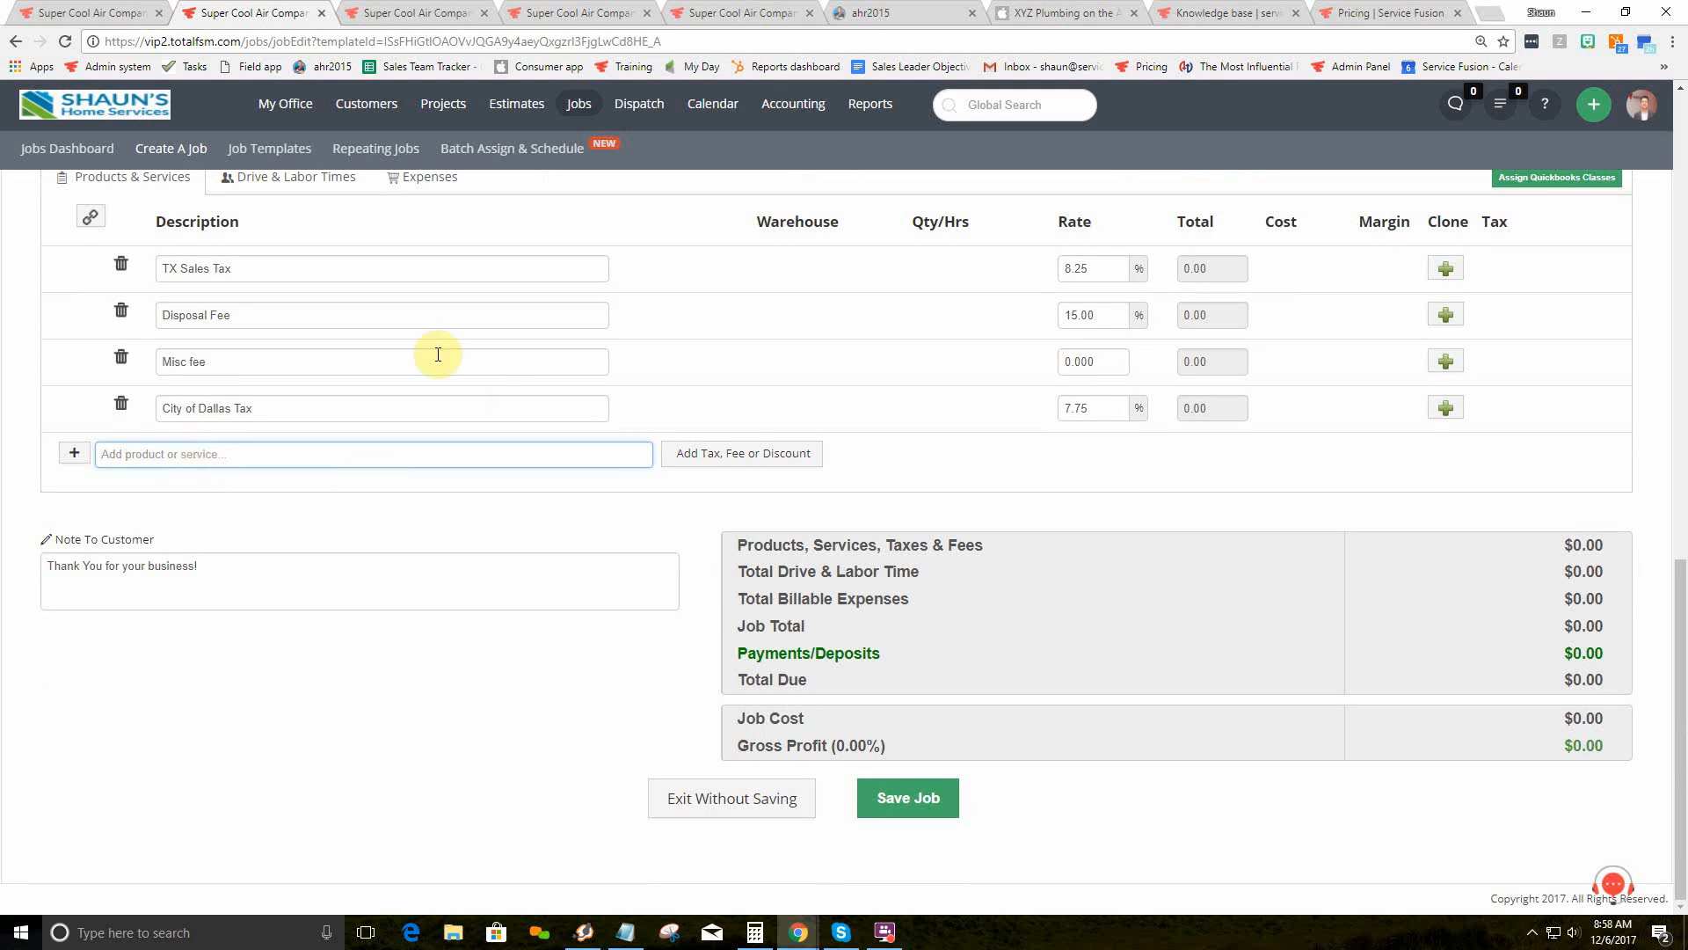
scroll(447, 457, up, 15)
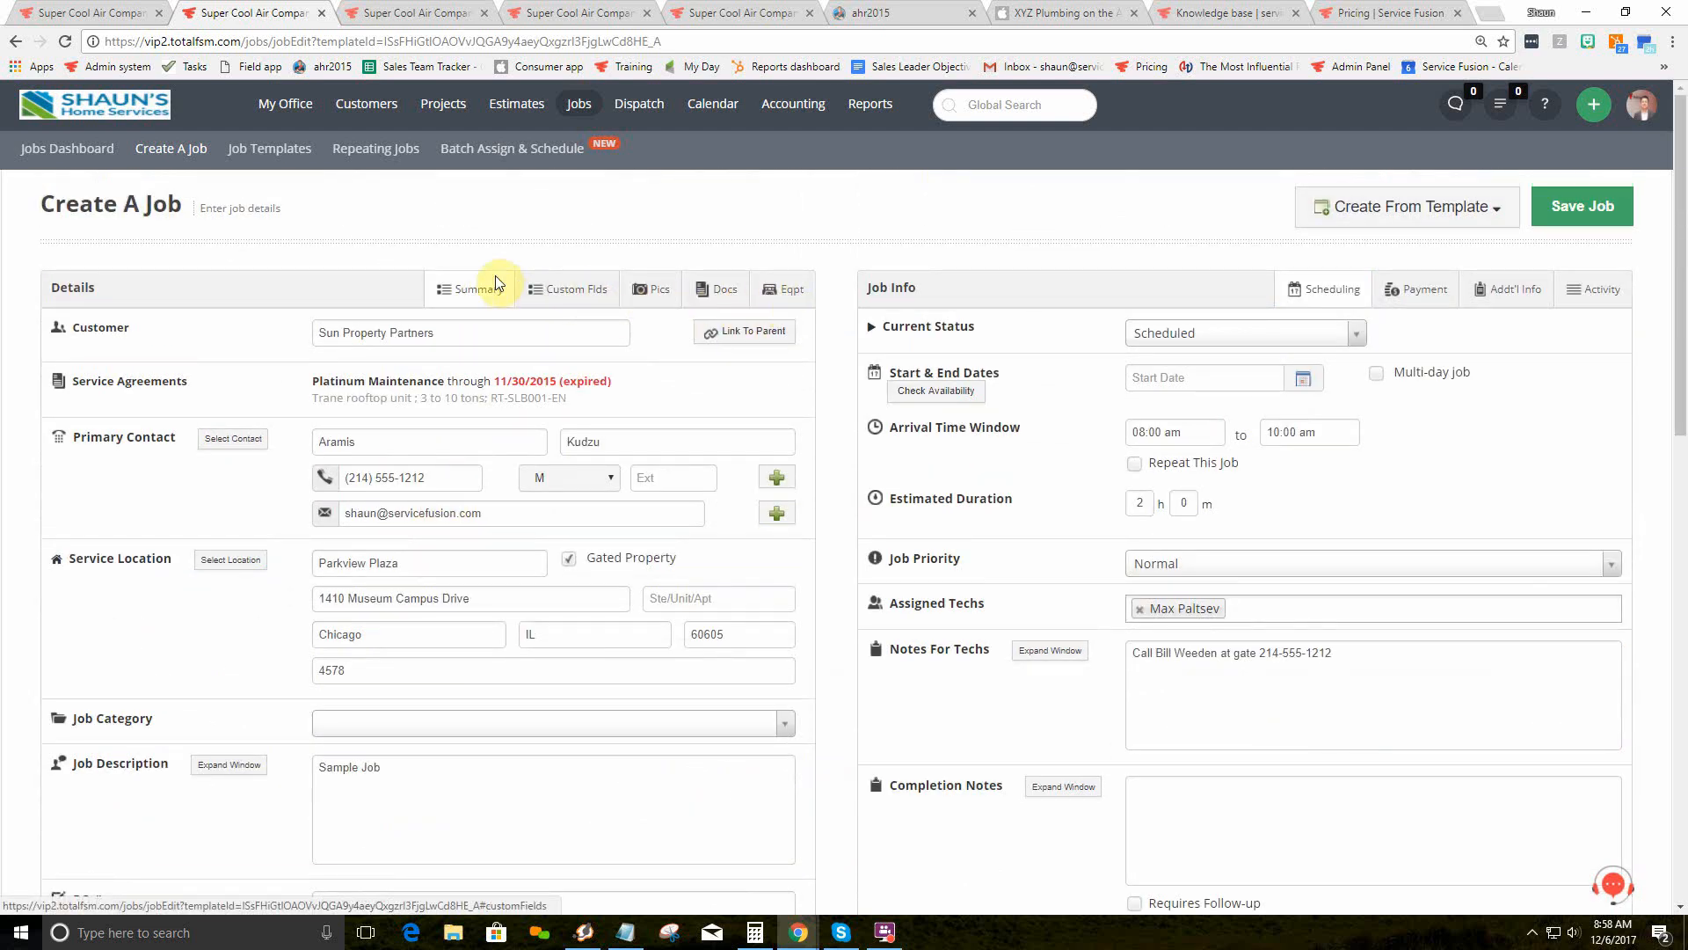
click(574, 290)
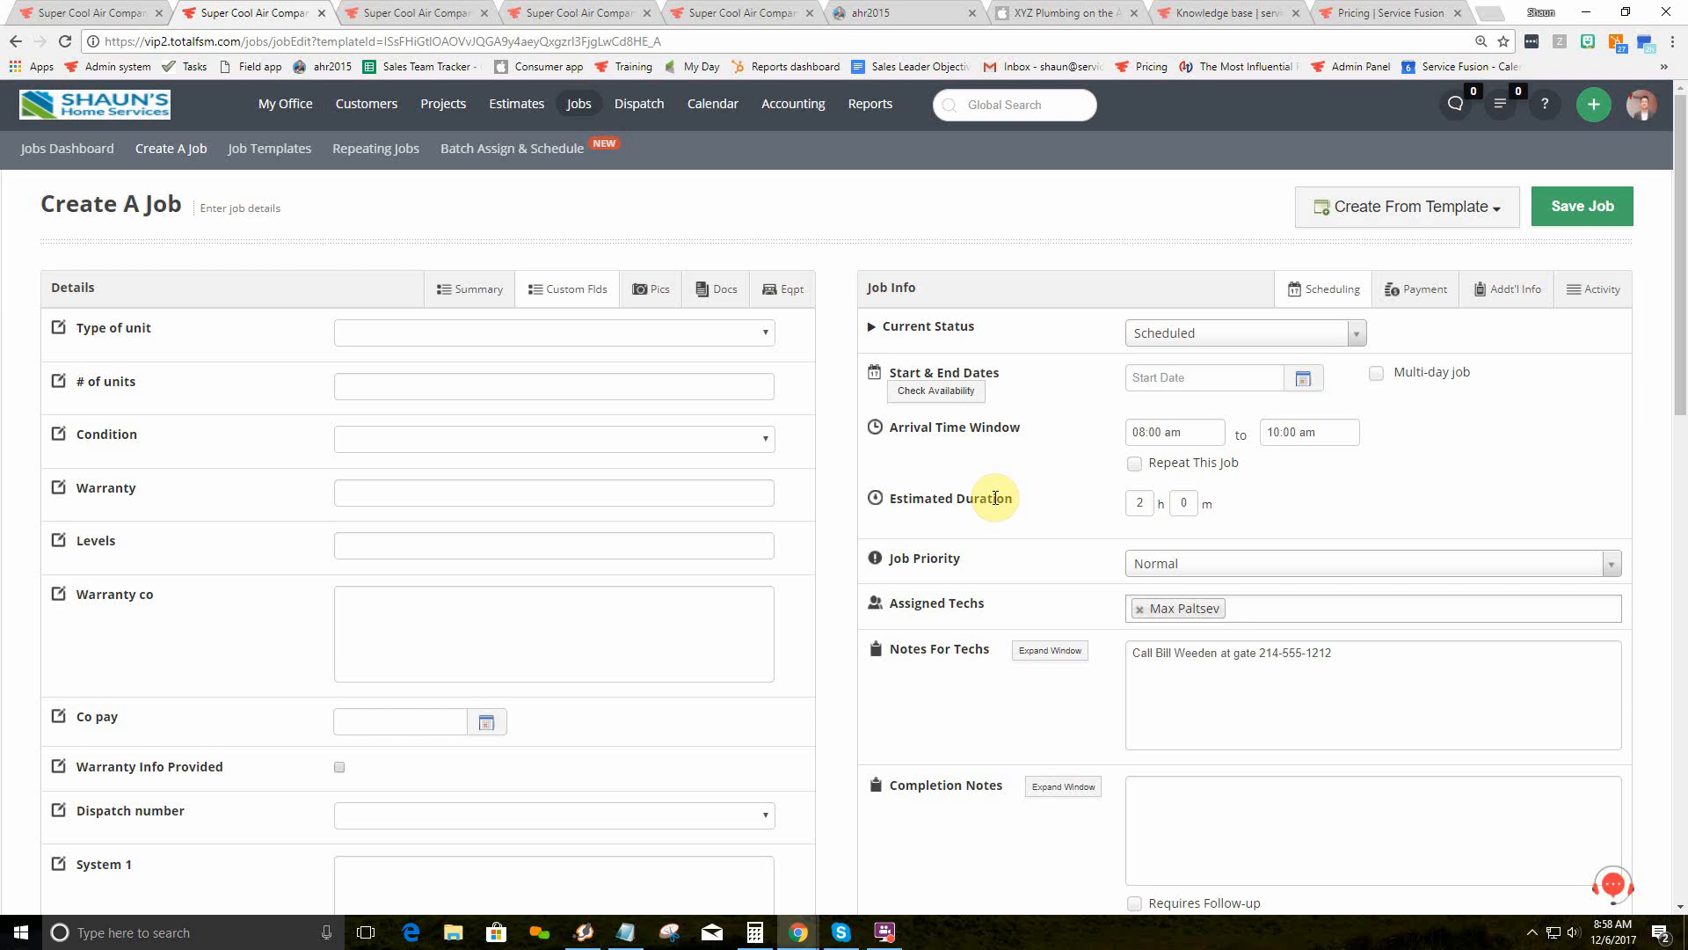
Step: Rename the Type of unit custom field to make and add three blank field rows
click(547, 15)
drag(430, 391, 325, 385)
text(make)
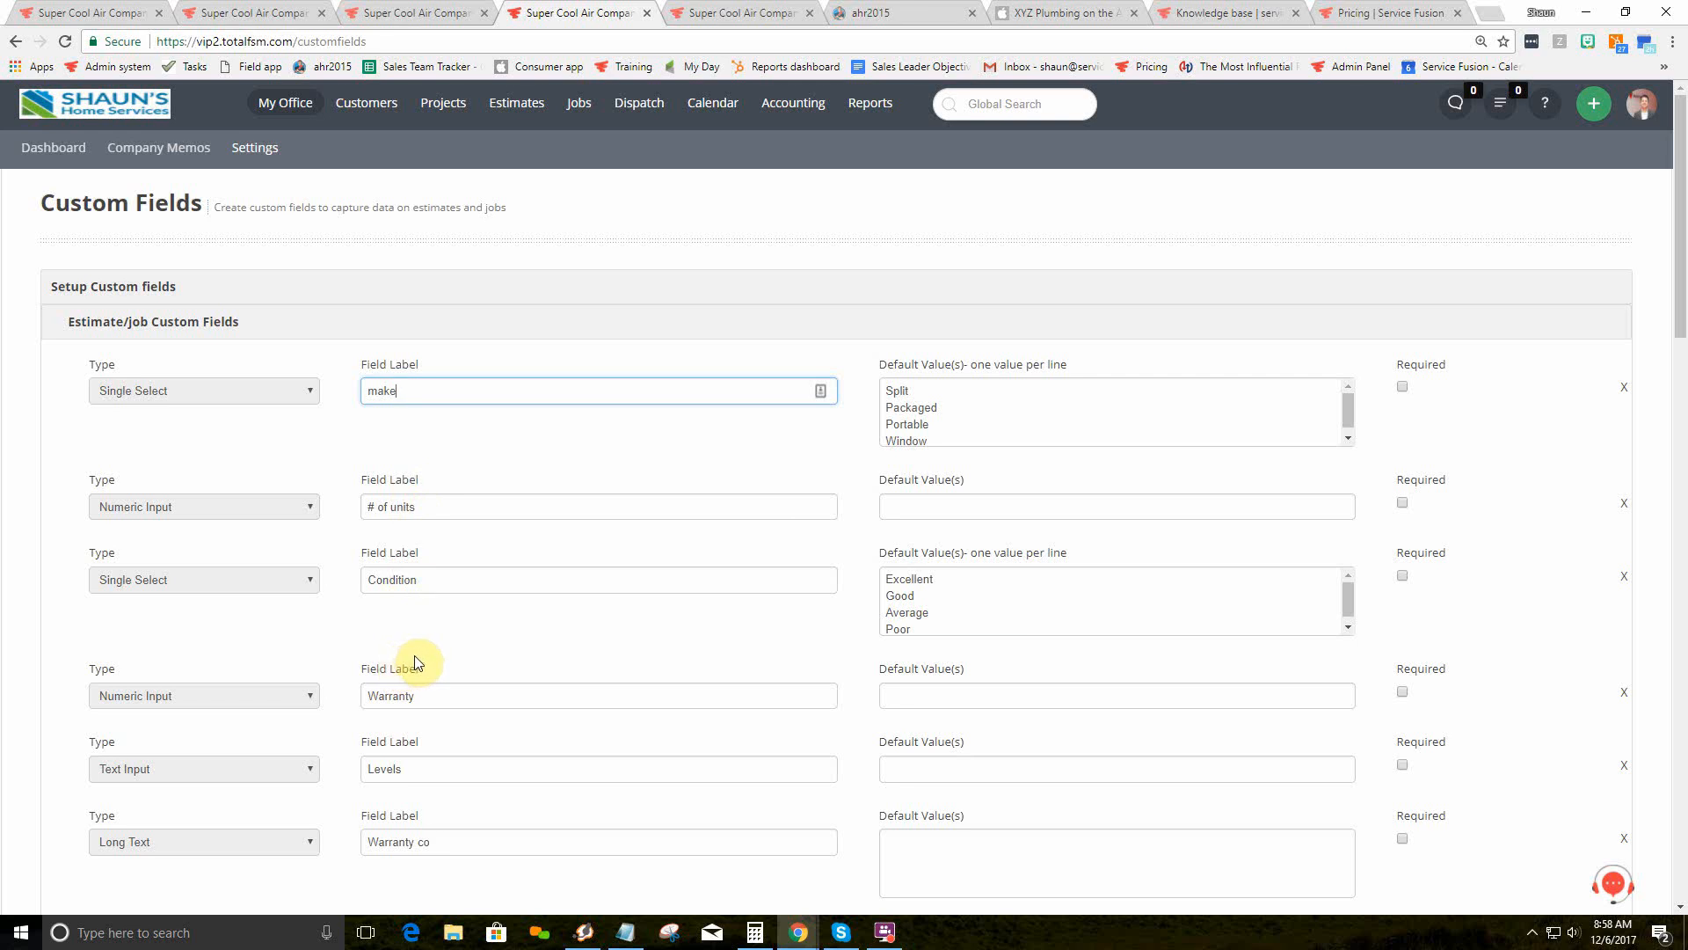
scroll(415, 659, down, 15)
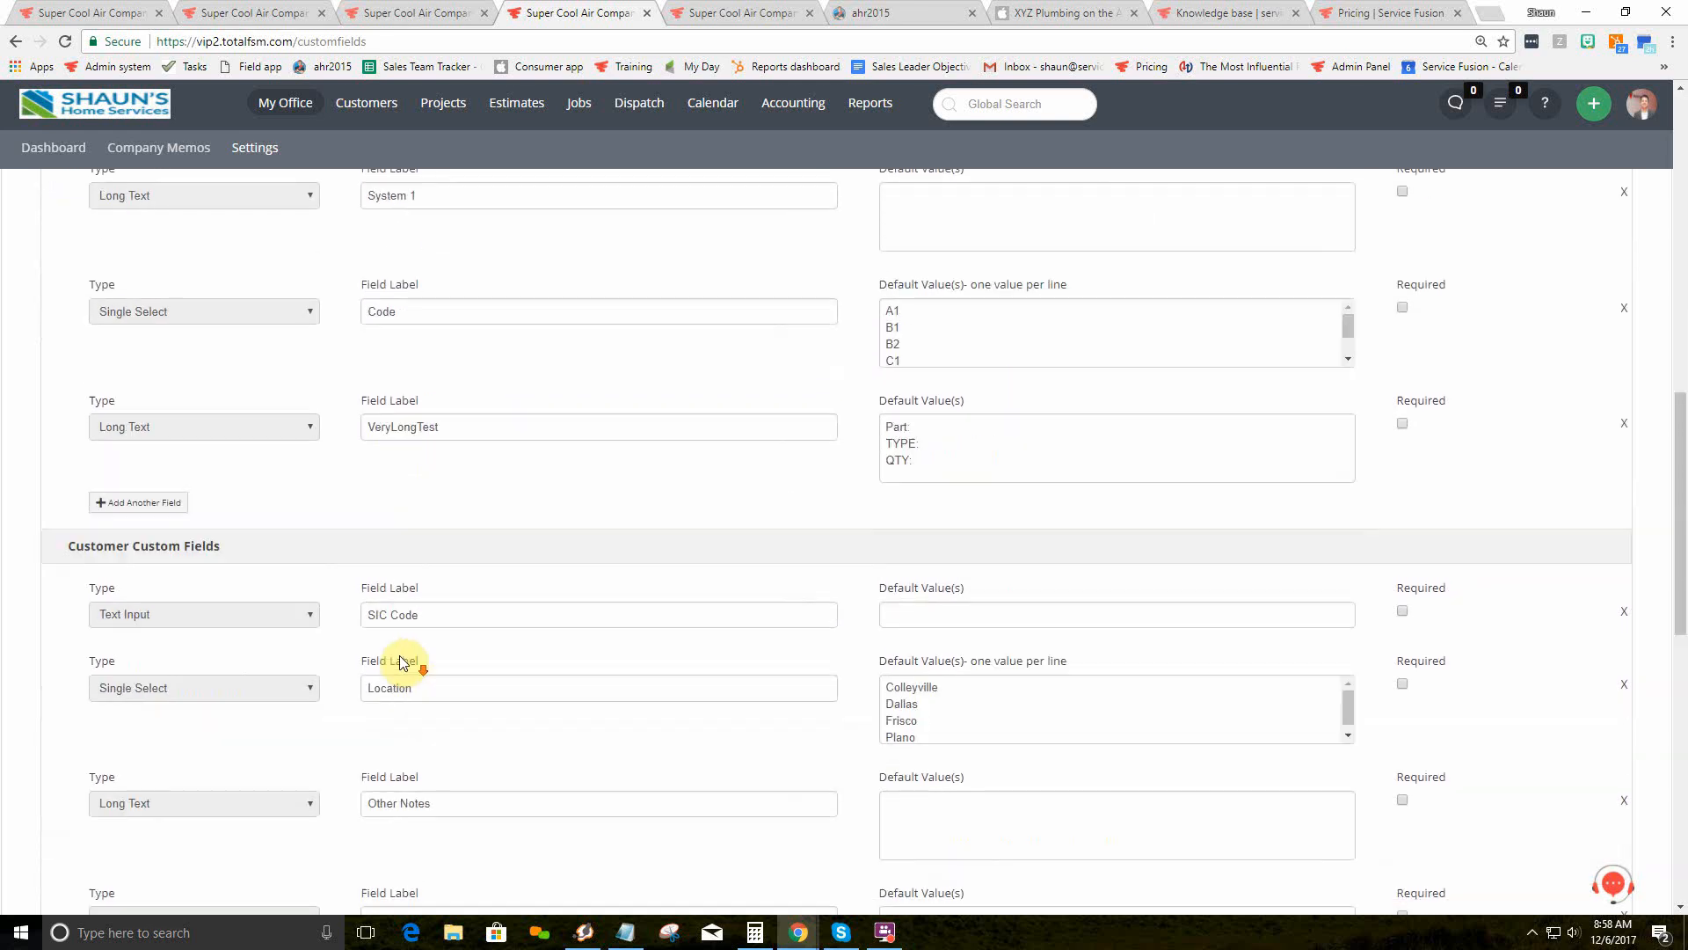
click(140, 381)
click(142, 452)
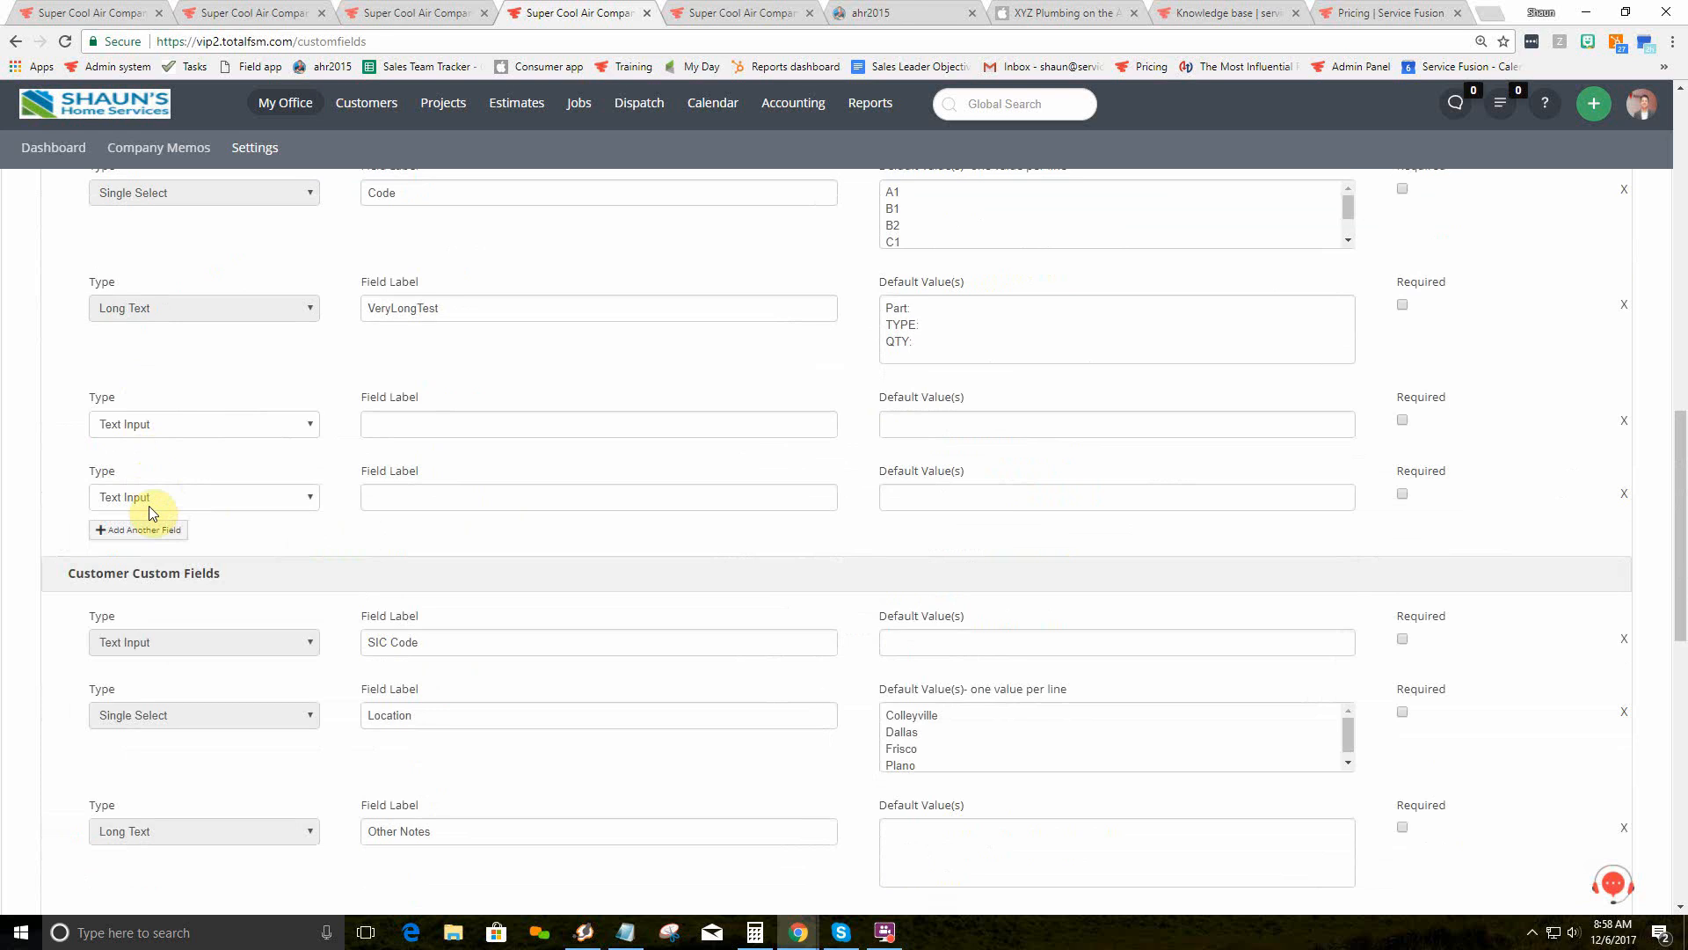
click(143, 529)
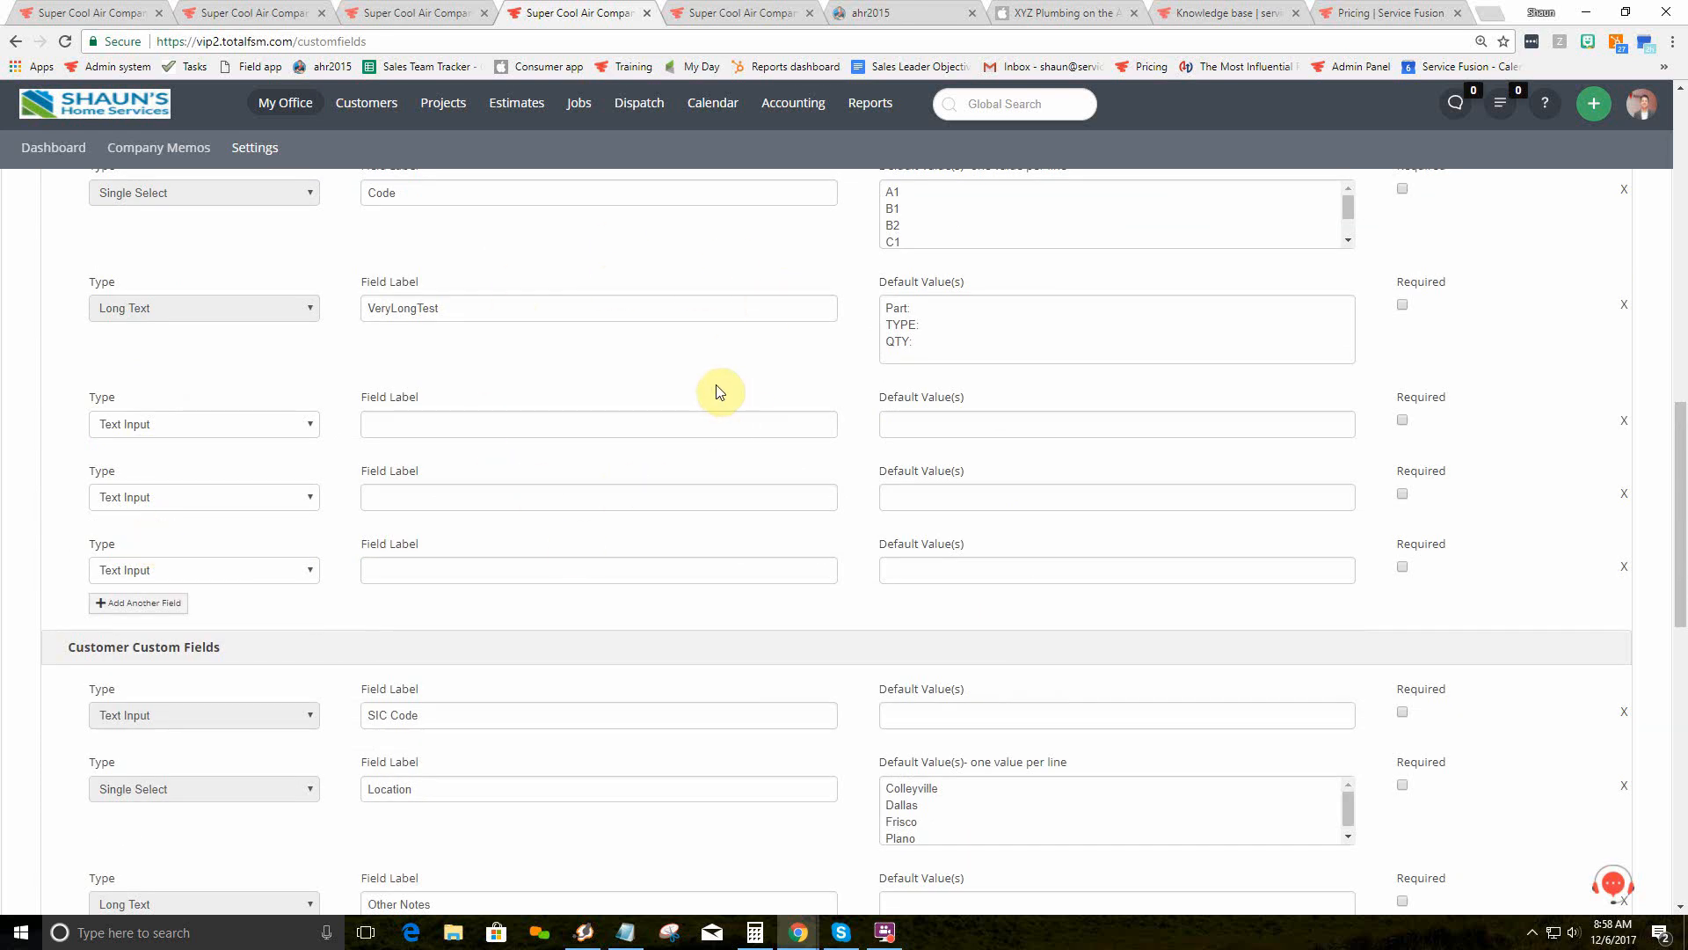
click(230, 13)
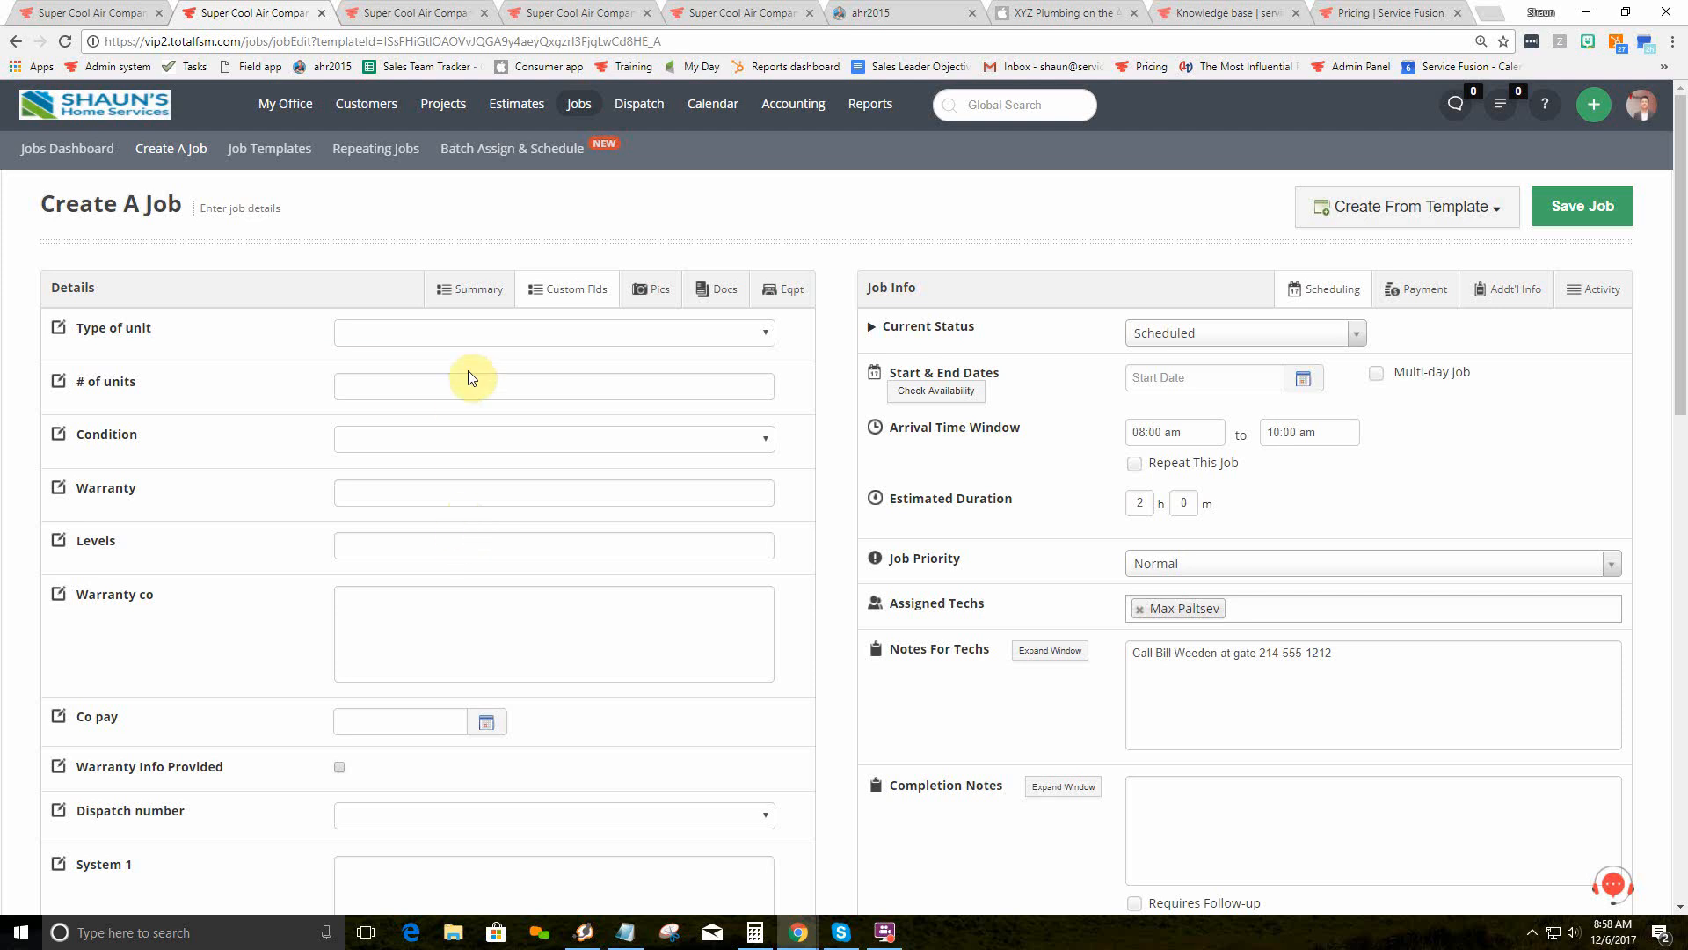
Step: Peek at the job's Pictures and Documents tabs before returning to Summary
click(473, 289)
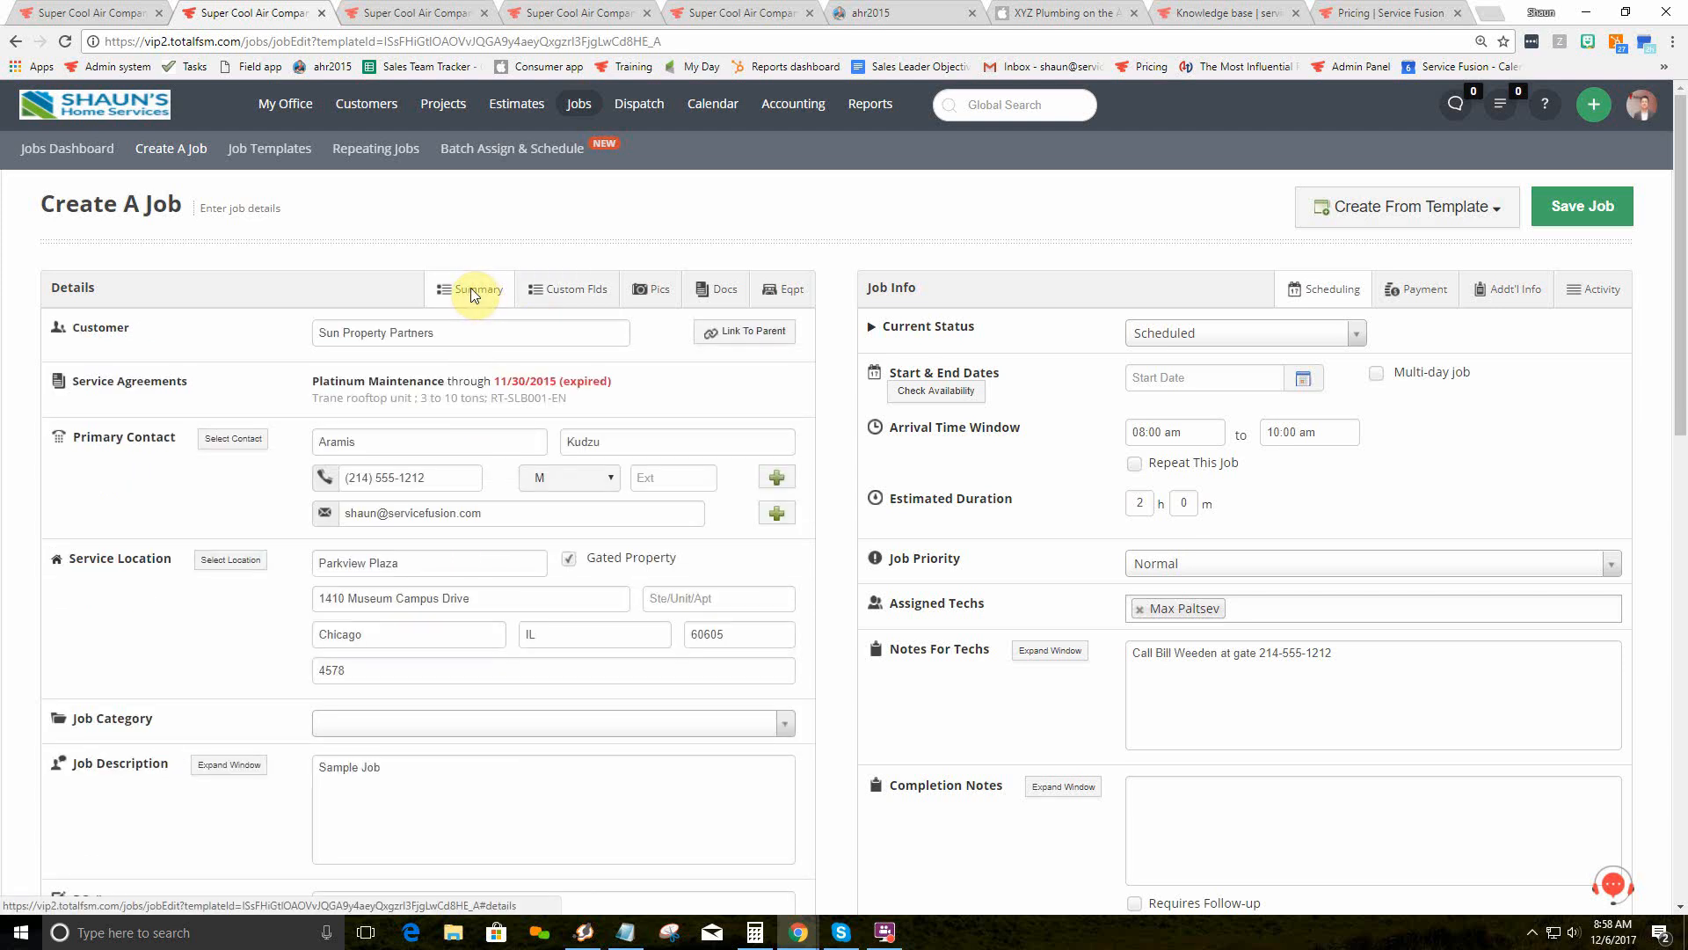
click(654, 292)
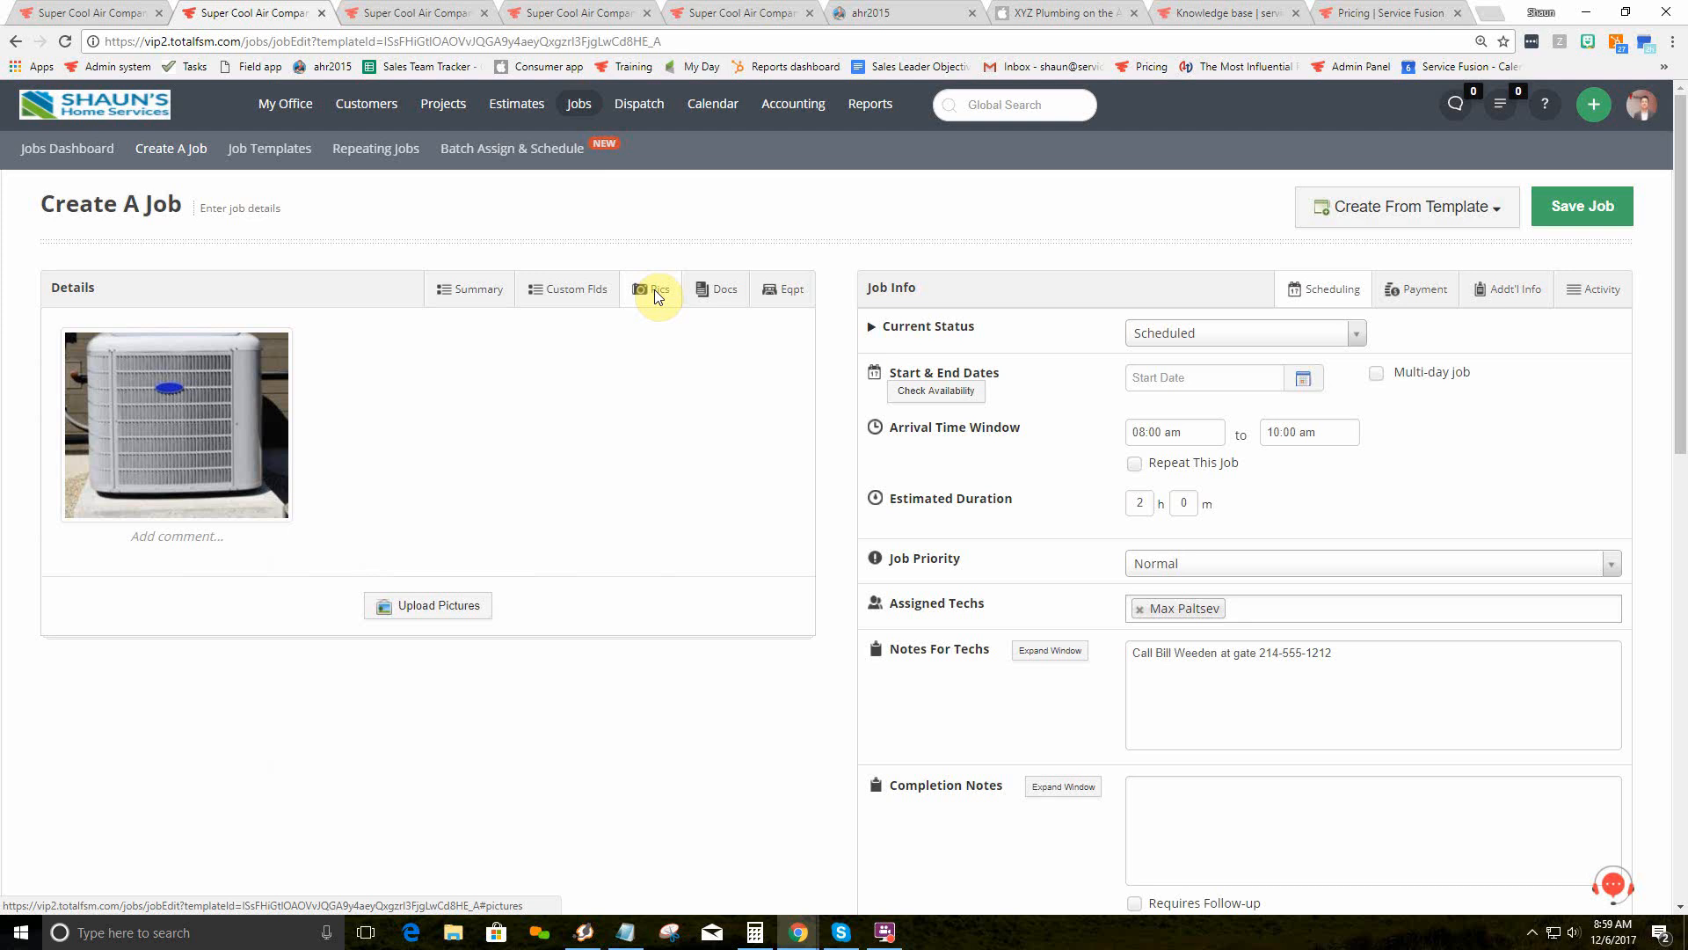
click(713, 294)
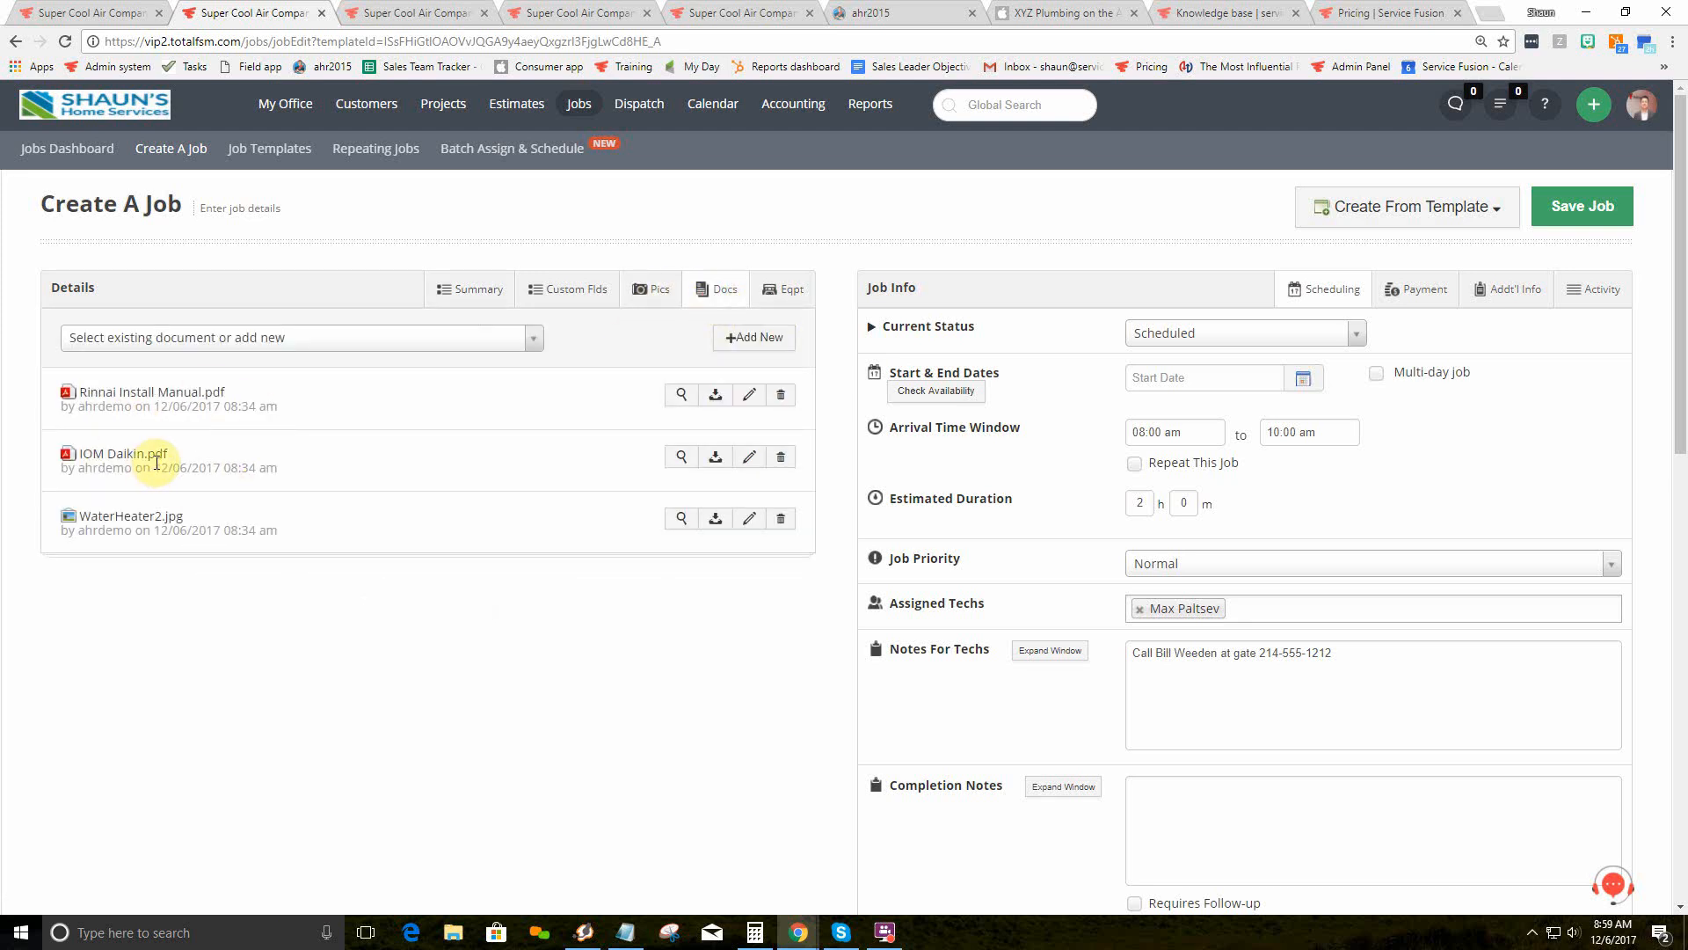
click(459, 290)
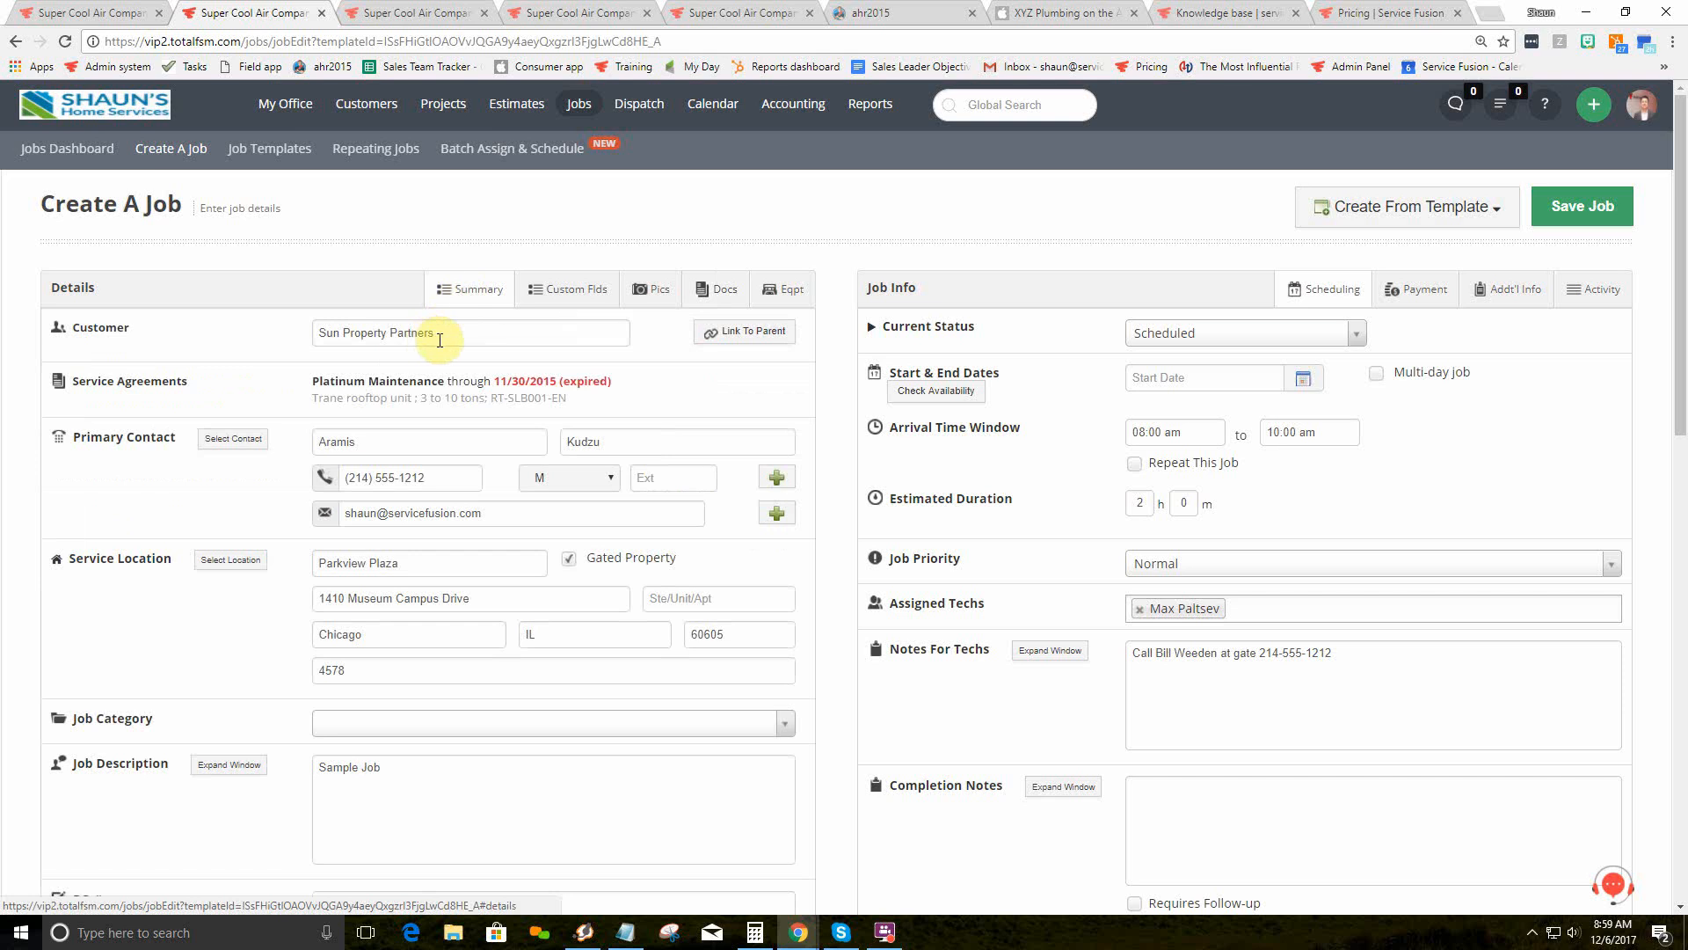
drag(440, 340, 317, 339)
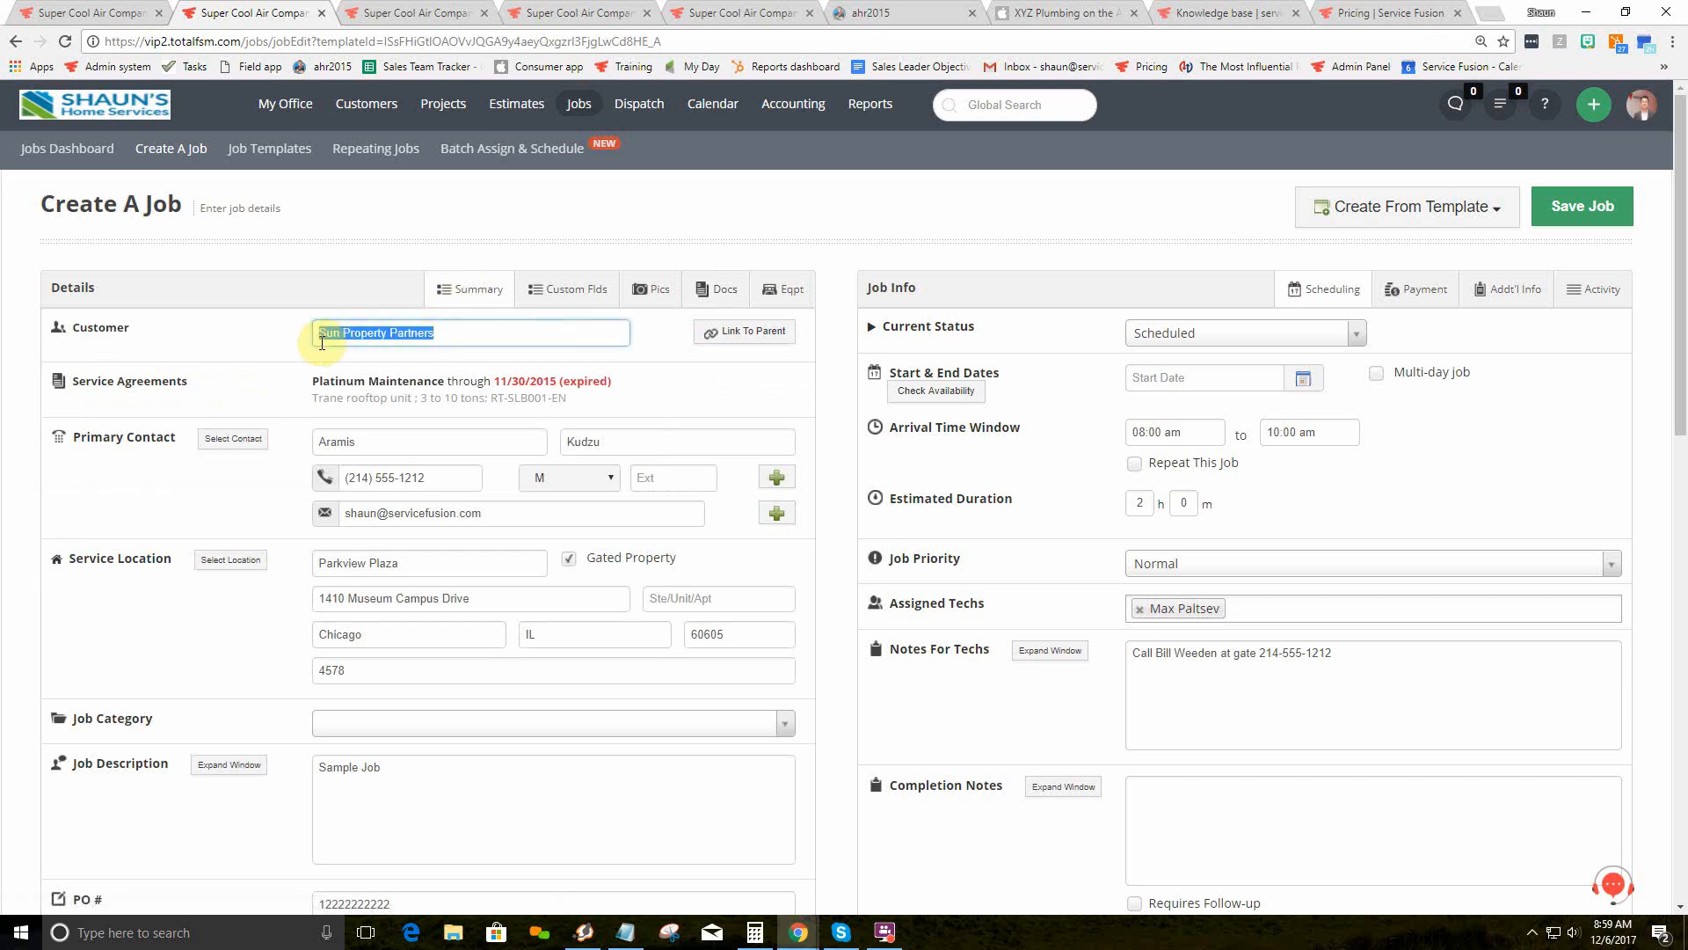
Step: Review Sun Property Partners' equipment cards, reading the air conditioner's description and service notes
click(771, 295)
click(814, 568)
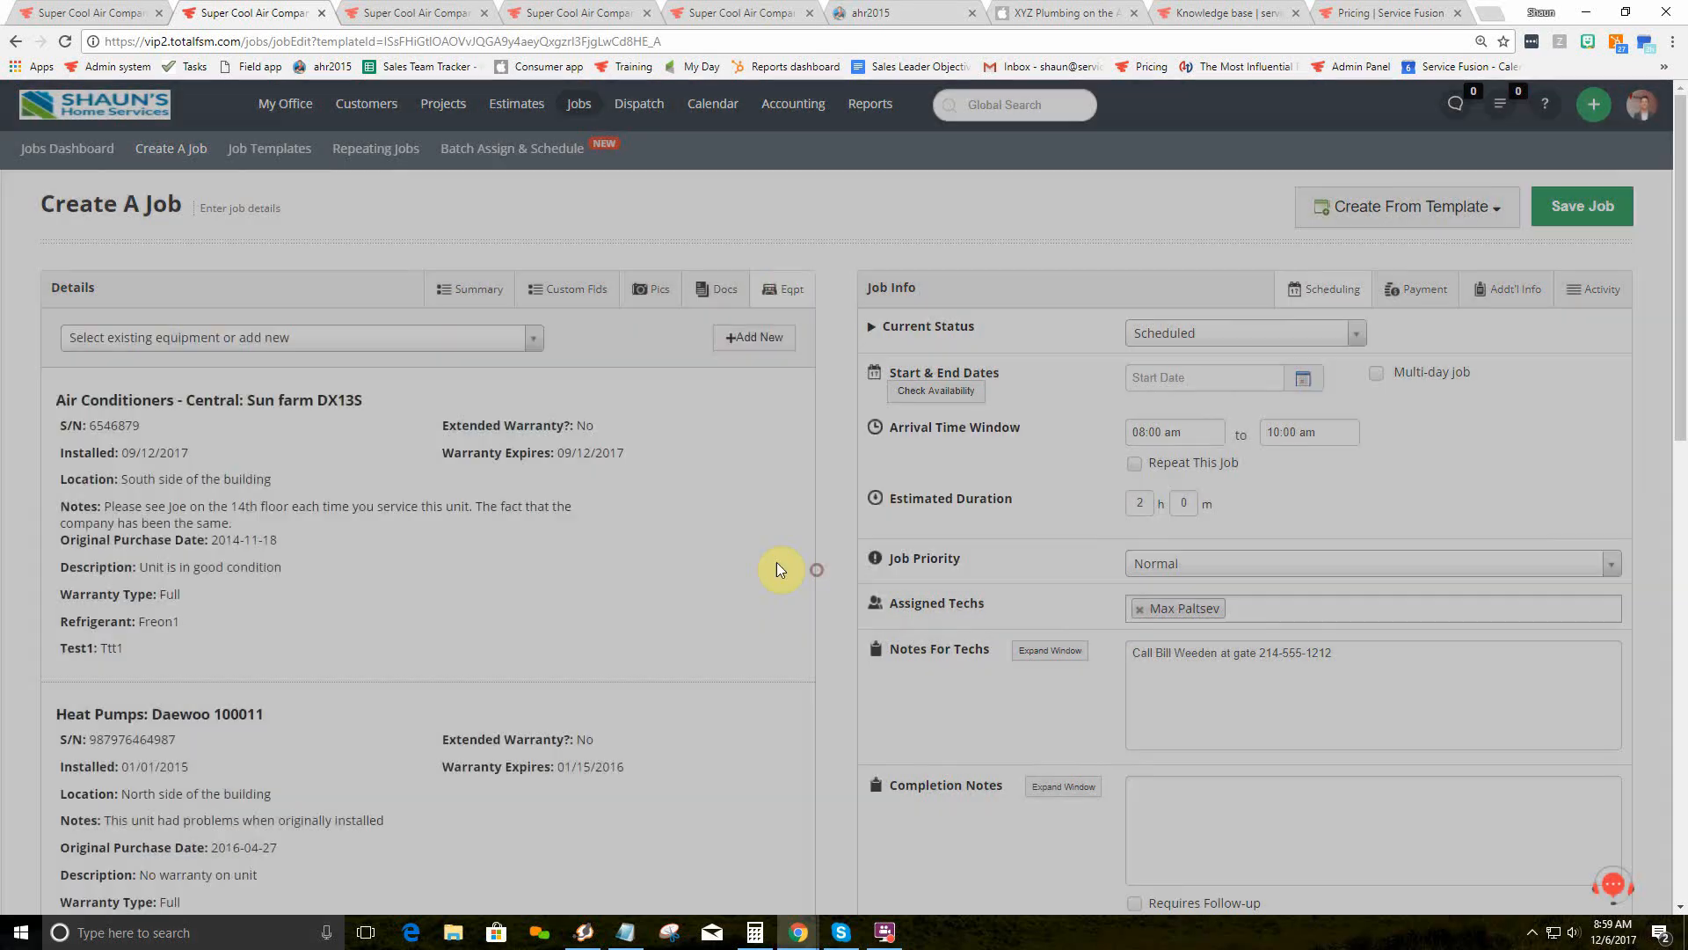
scroll(485, 665, down, 2)
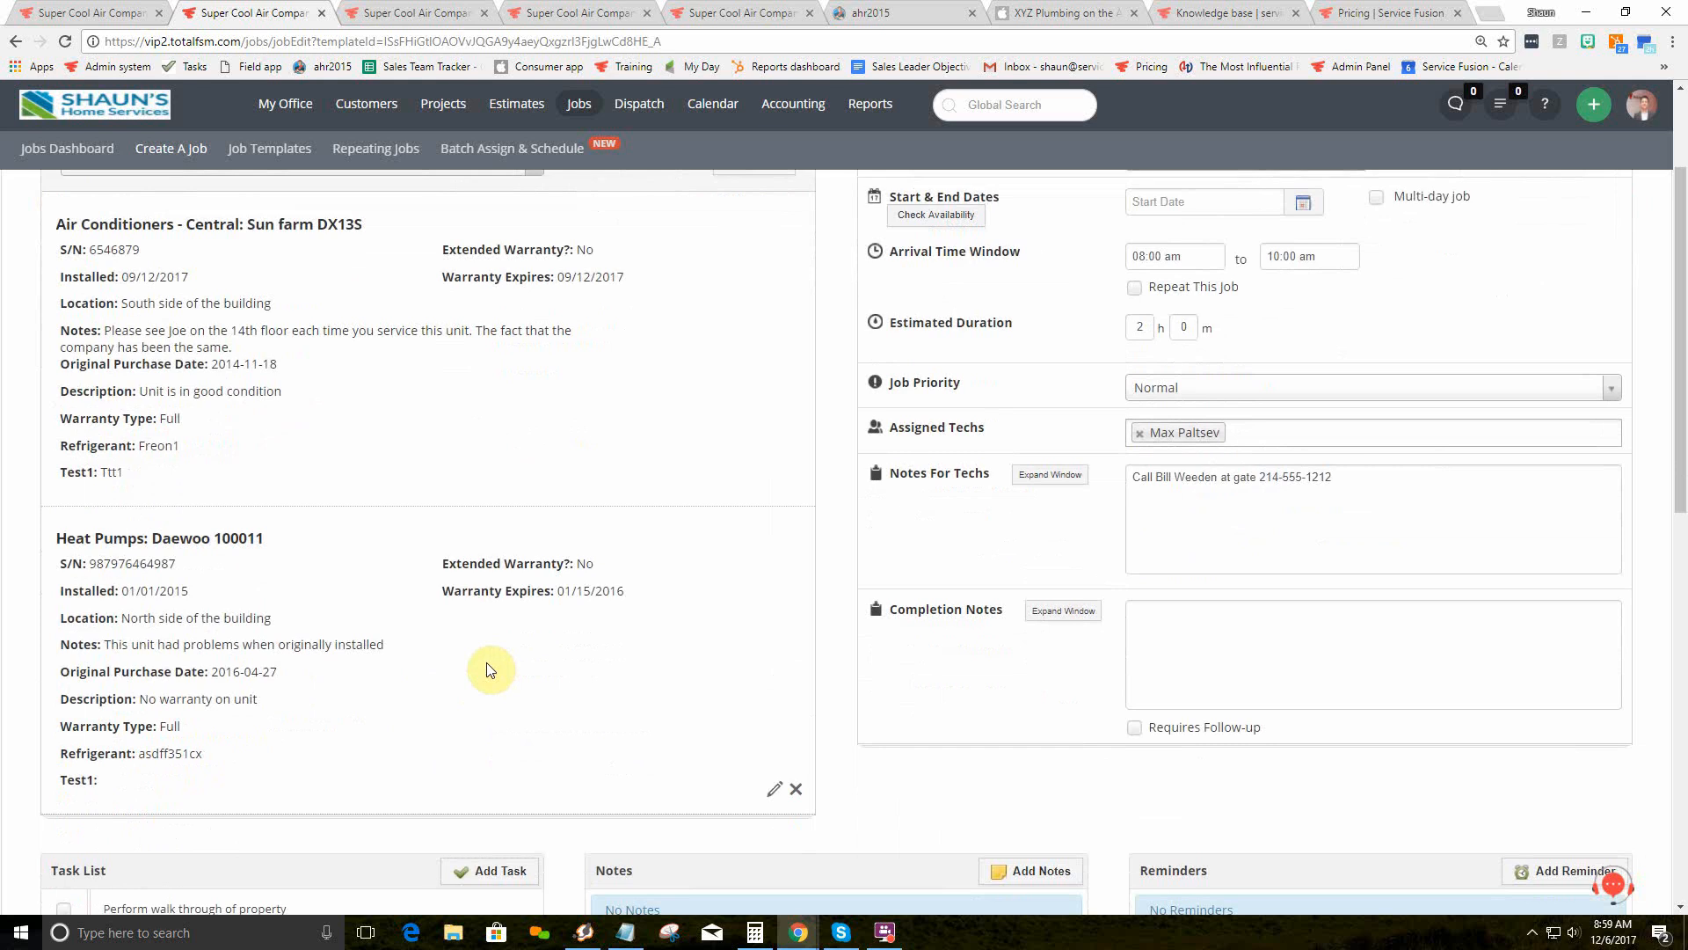
click(298, 390)
drag(298, 390, 142, 393)
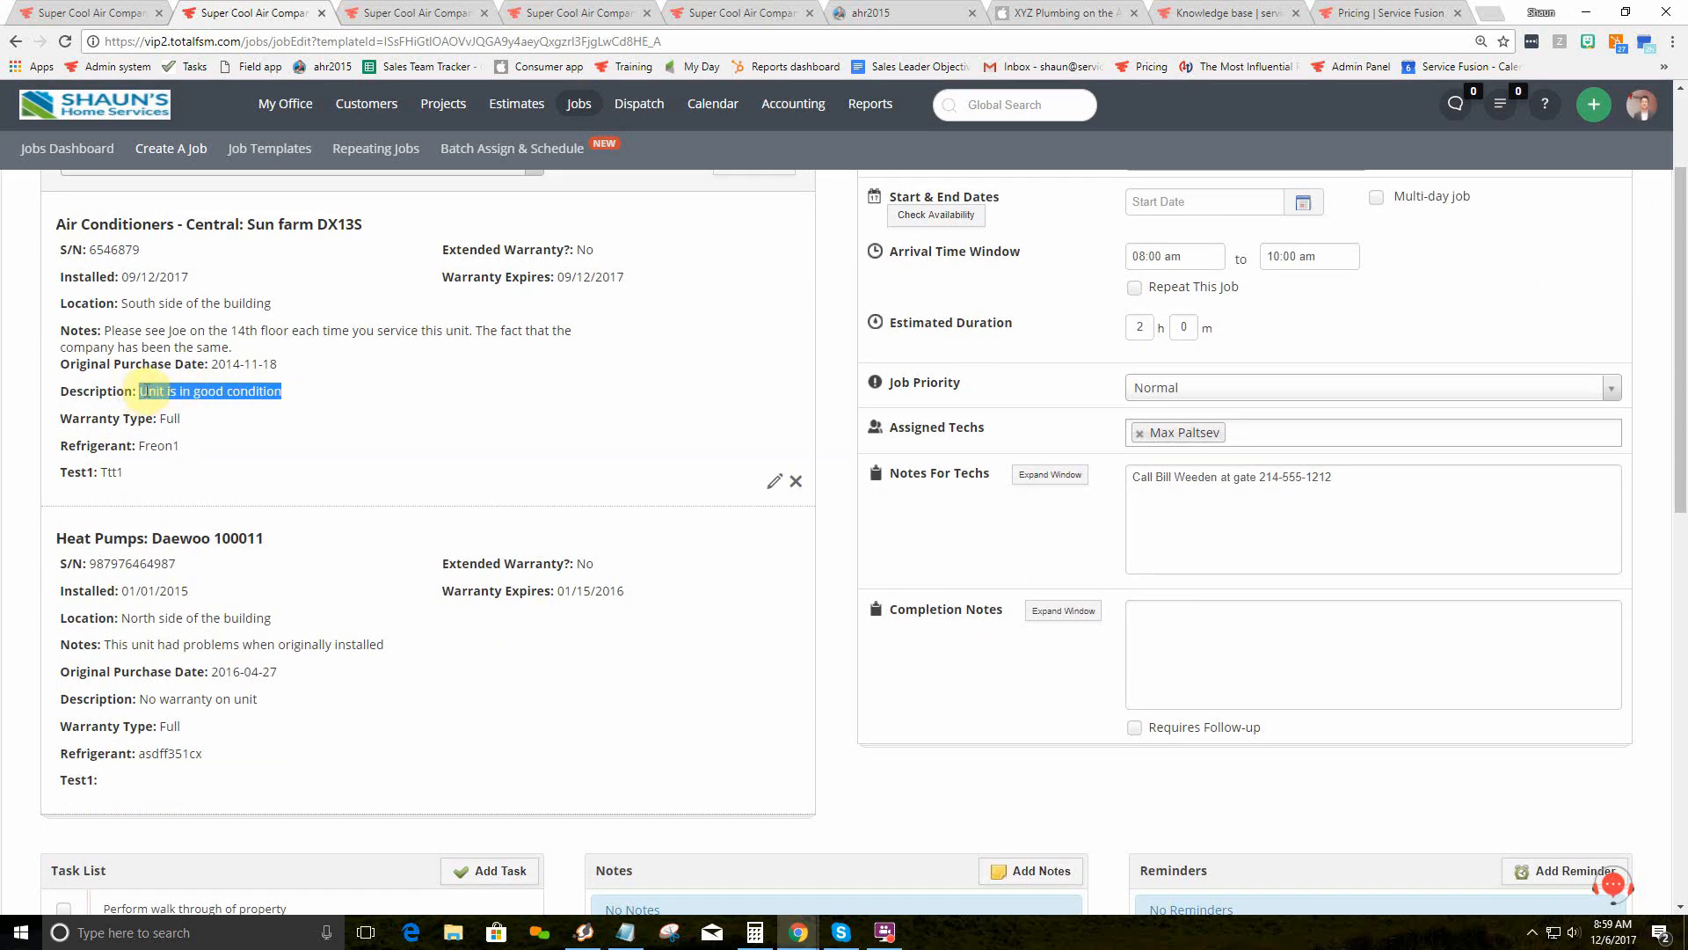
drag(231, 347, 103, 331)
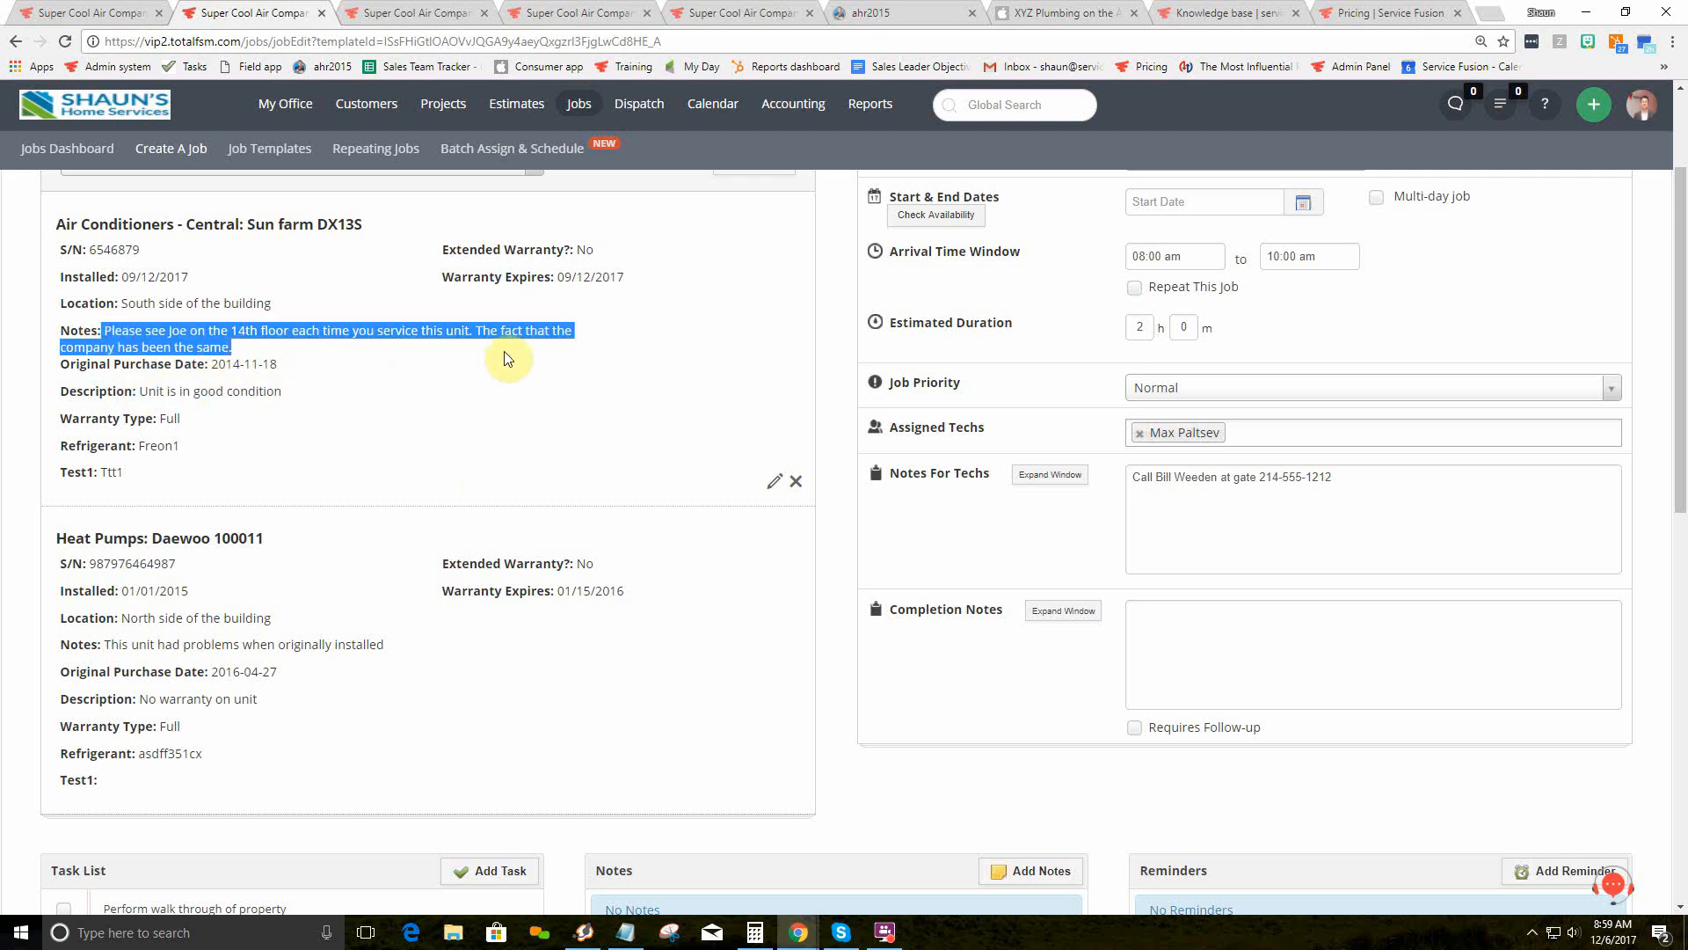
scroll(509, 355, up, 2)
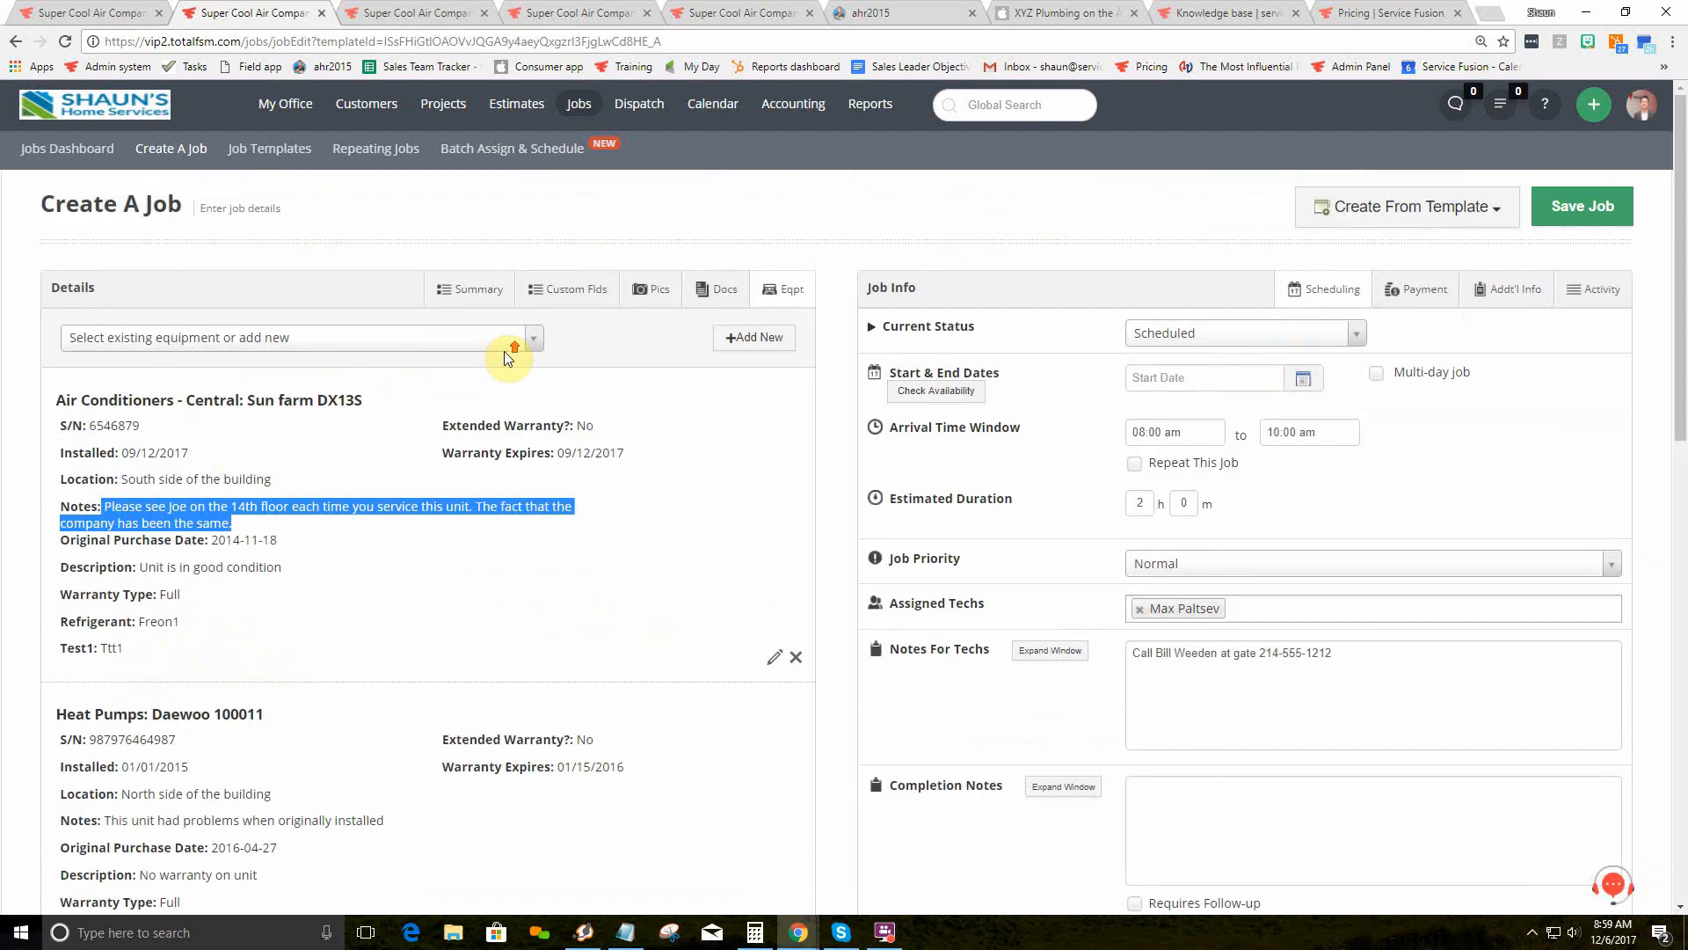
Step: Start new equipment with Extended Warranty ticked, cancel it, and return to Summary
click(753, 338)
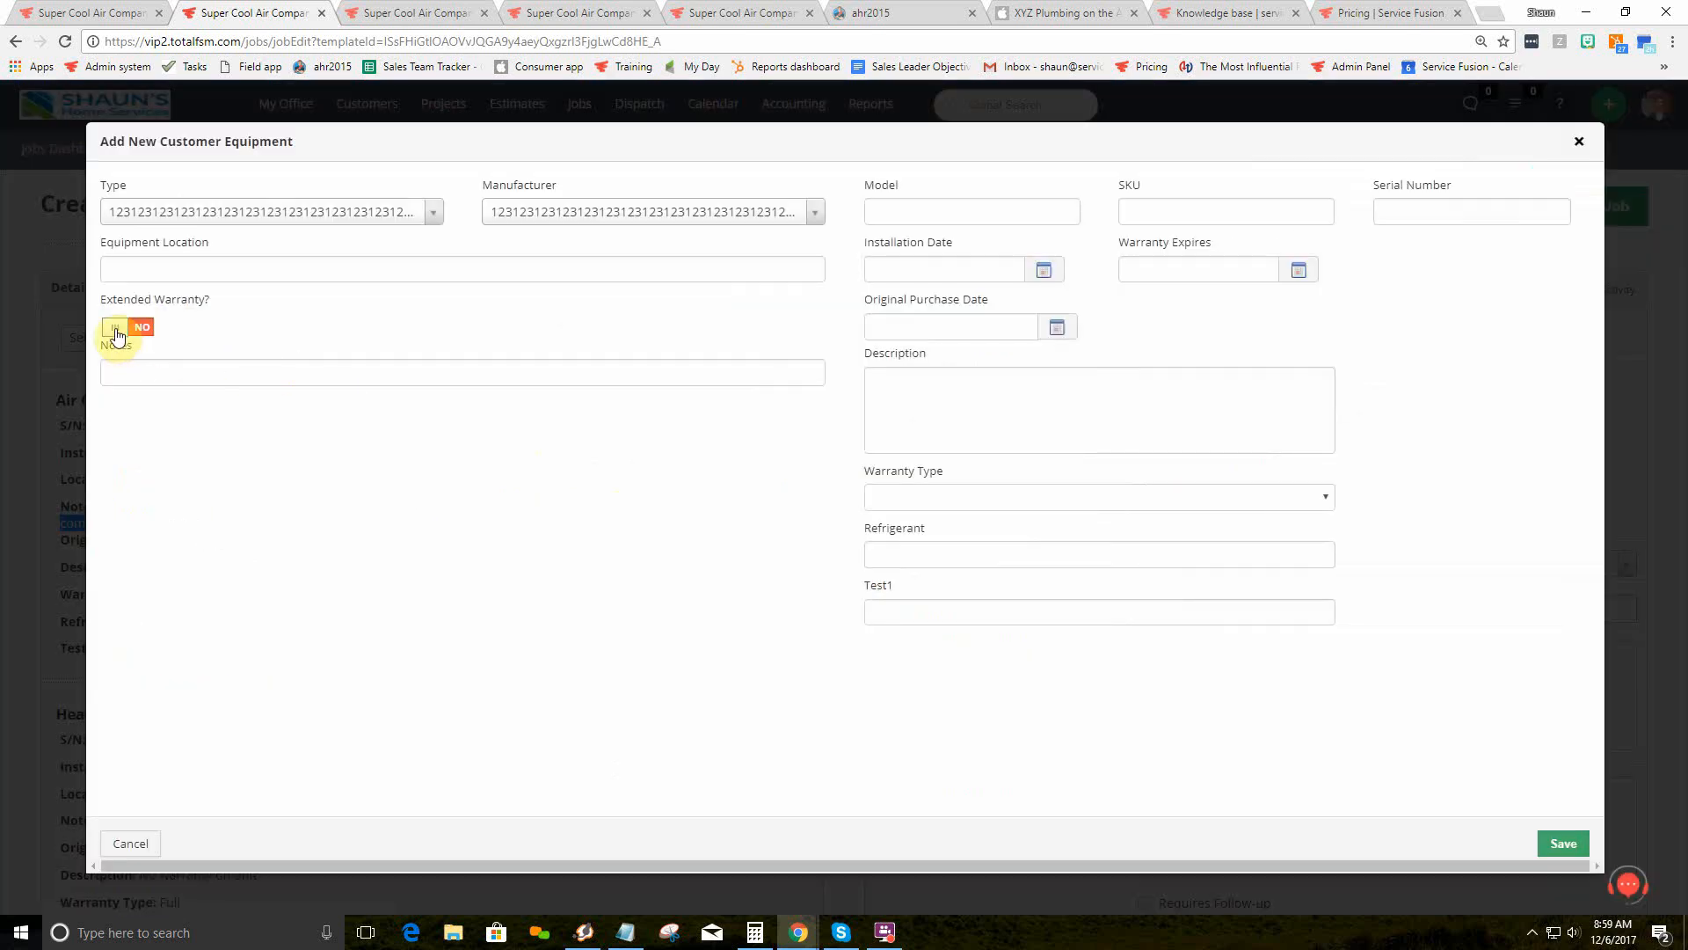
click(116, 329)
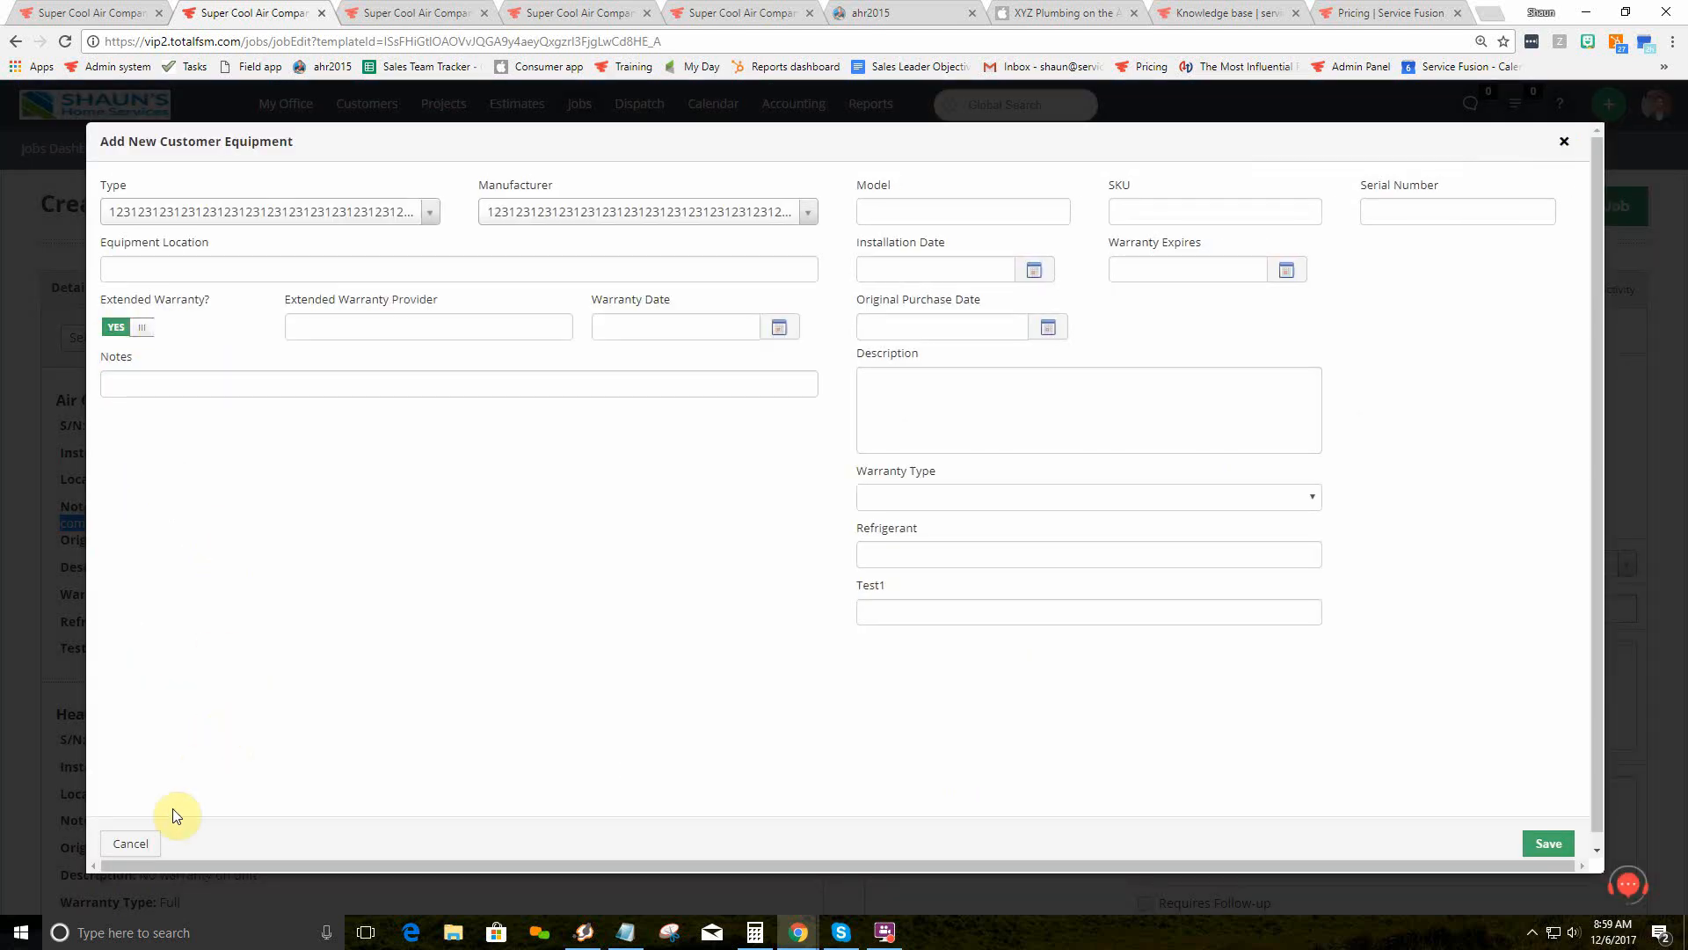
click(131, 843)
click(479, 290)
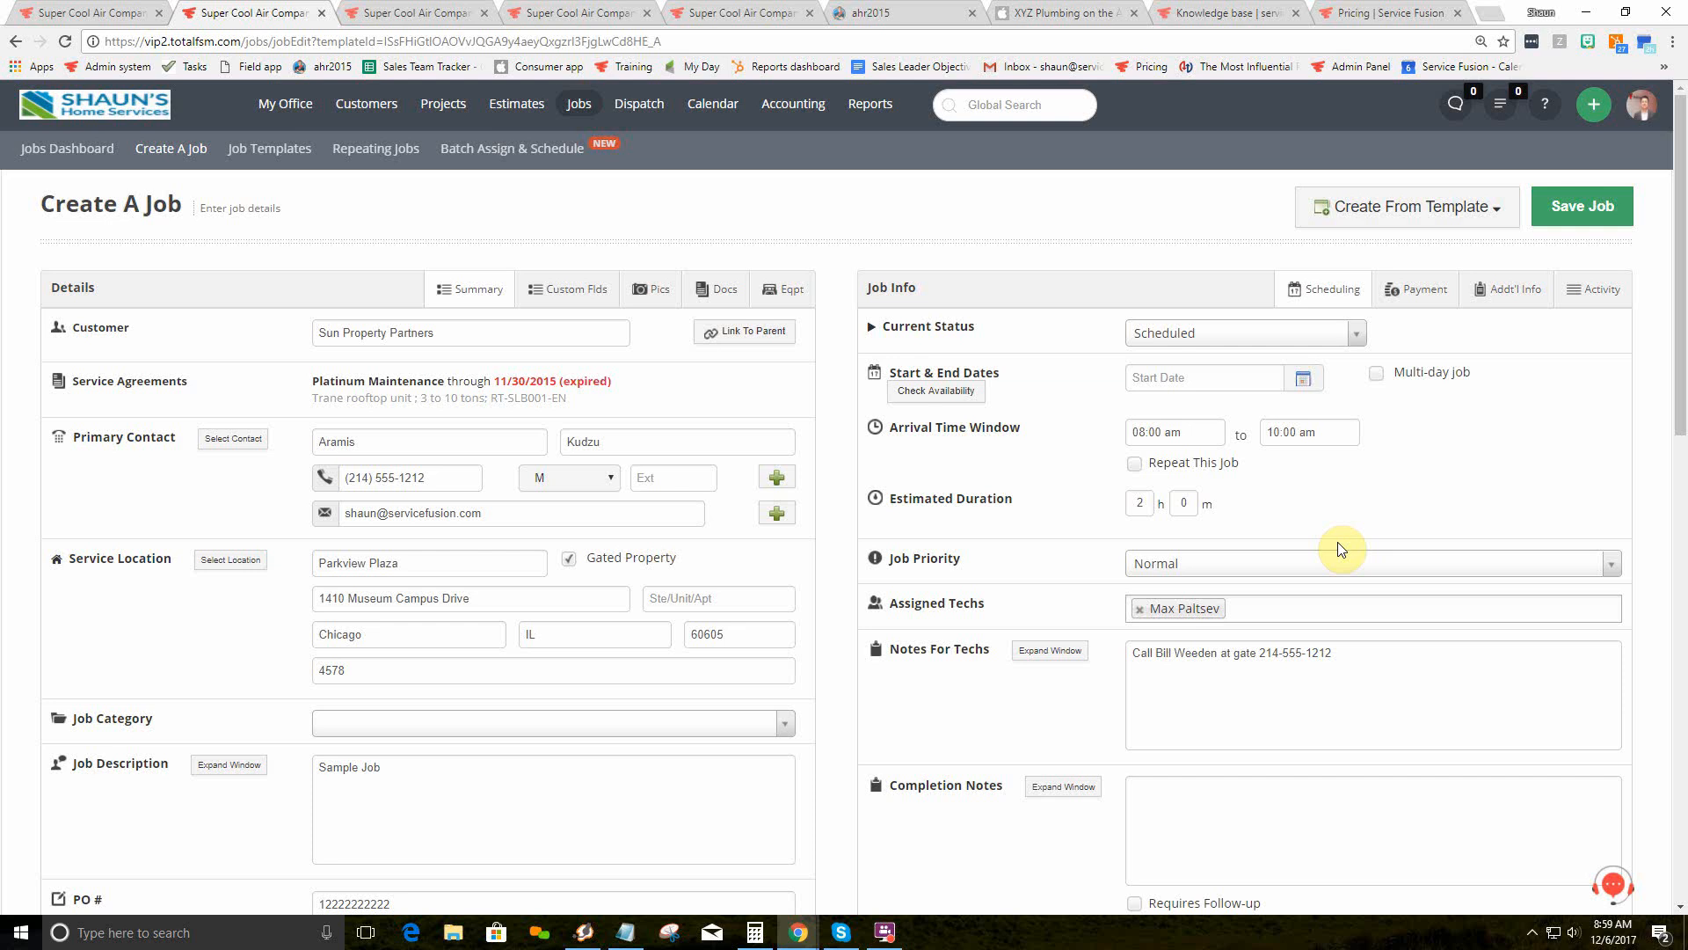
Step: Clear the new job's assigned technician and bring up the Dispatch board for Wed, Dec 6
click(1192, 376)
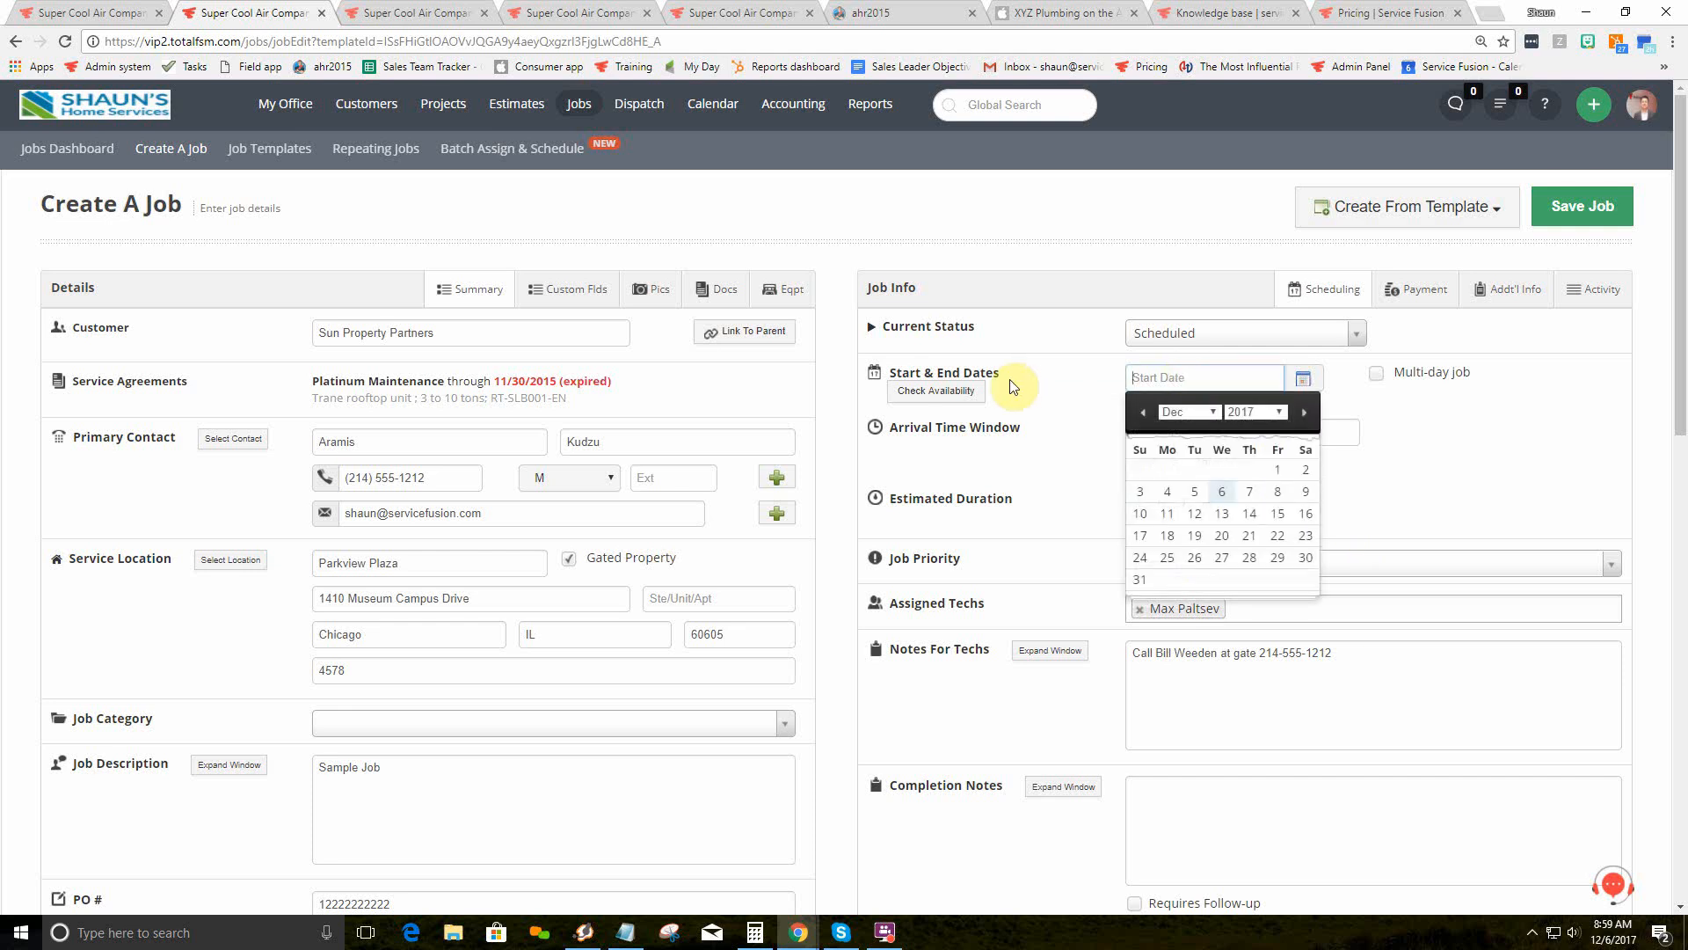
click(1041, 379)
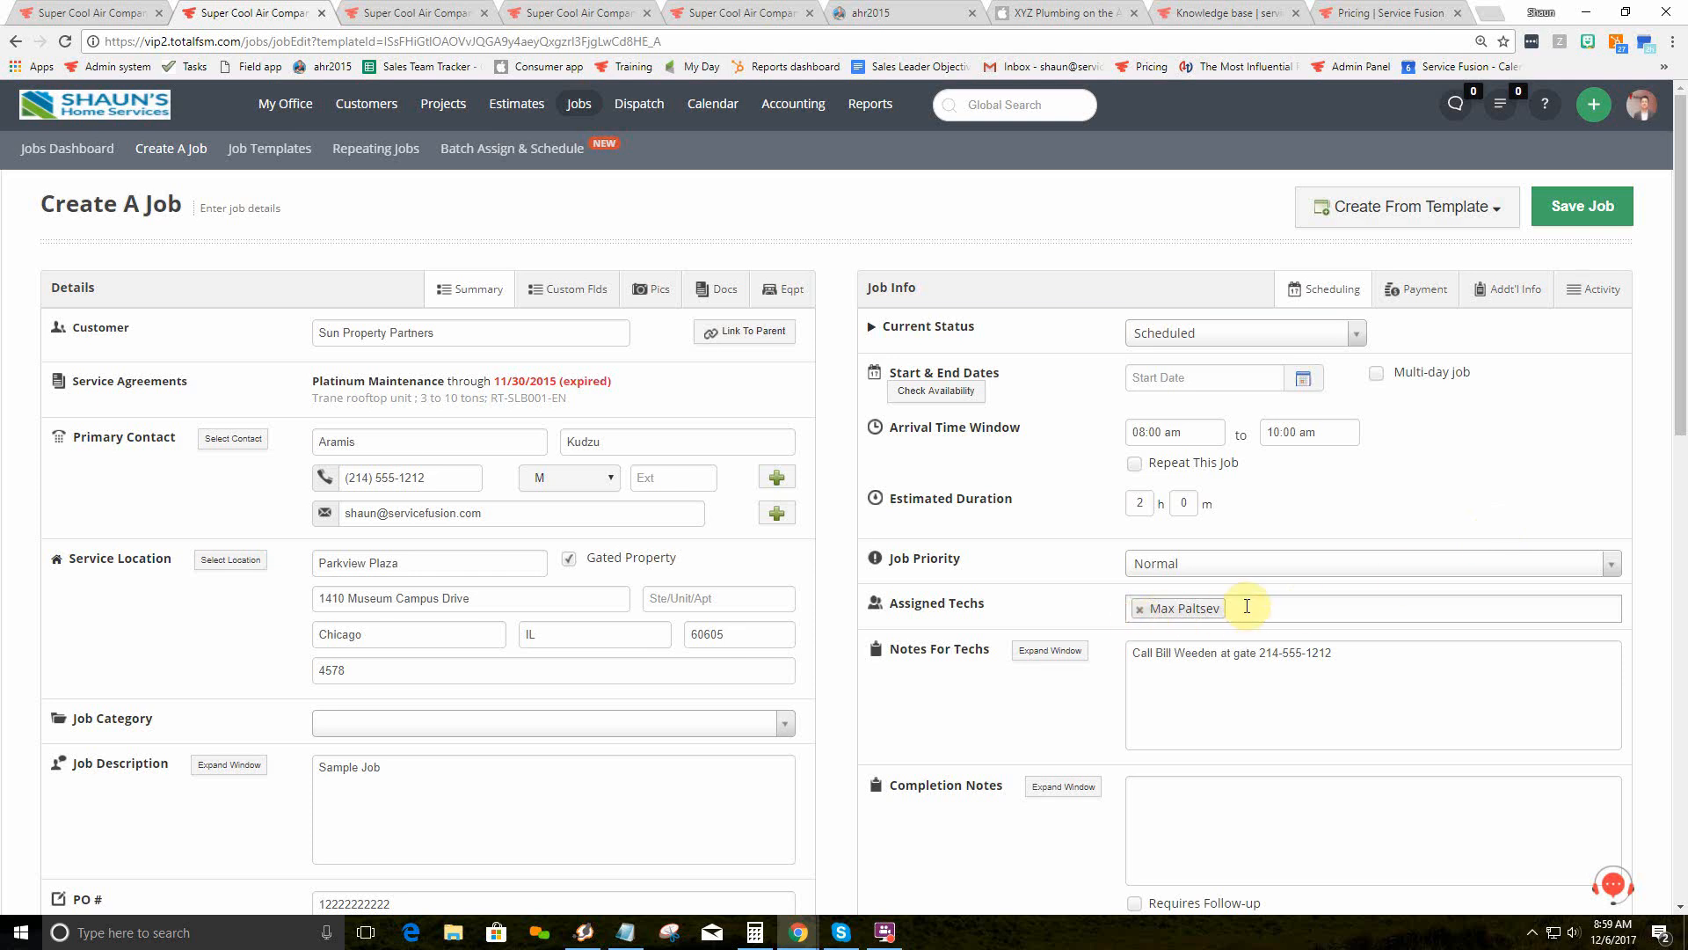
click(1141, 608)
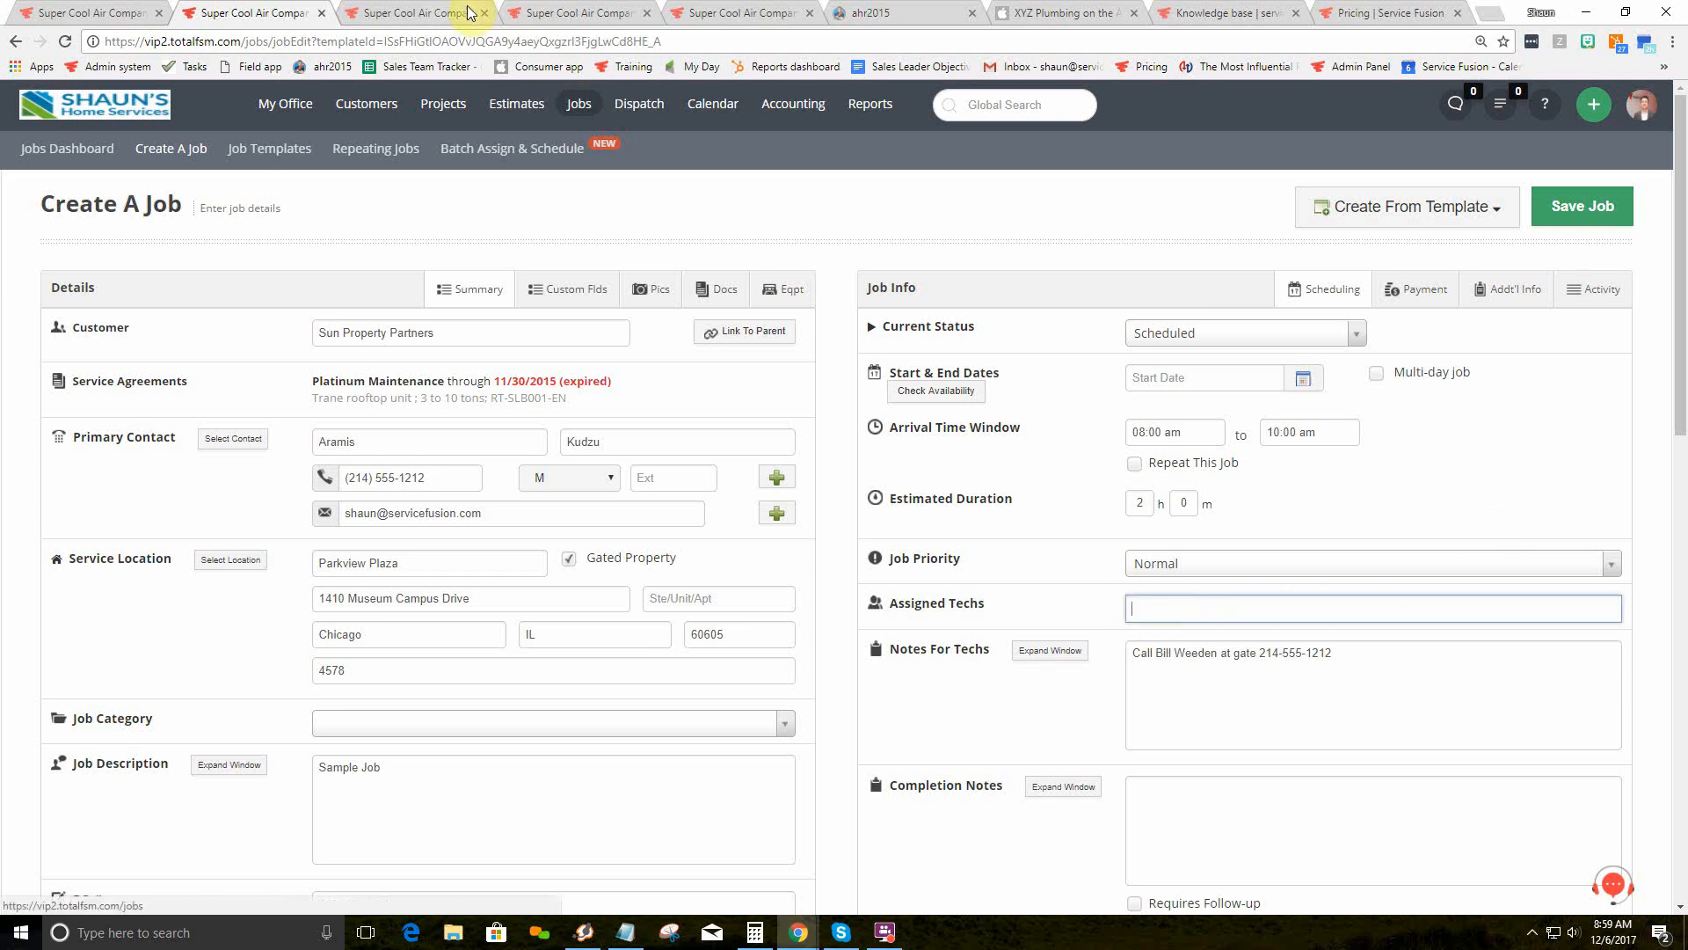
click(439, 13)
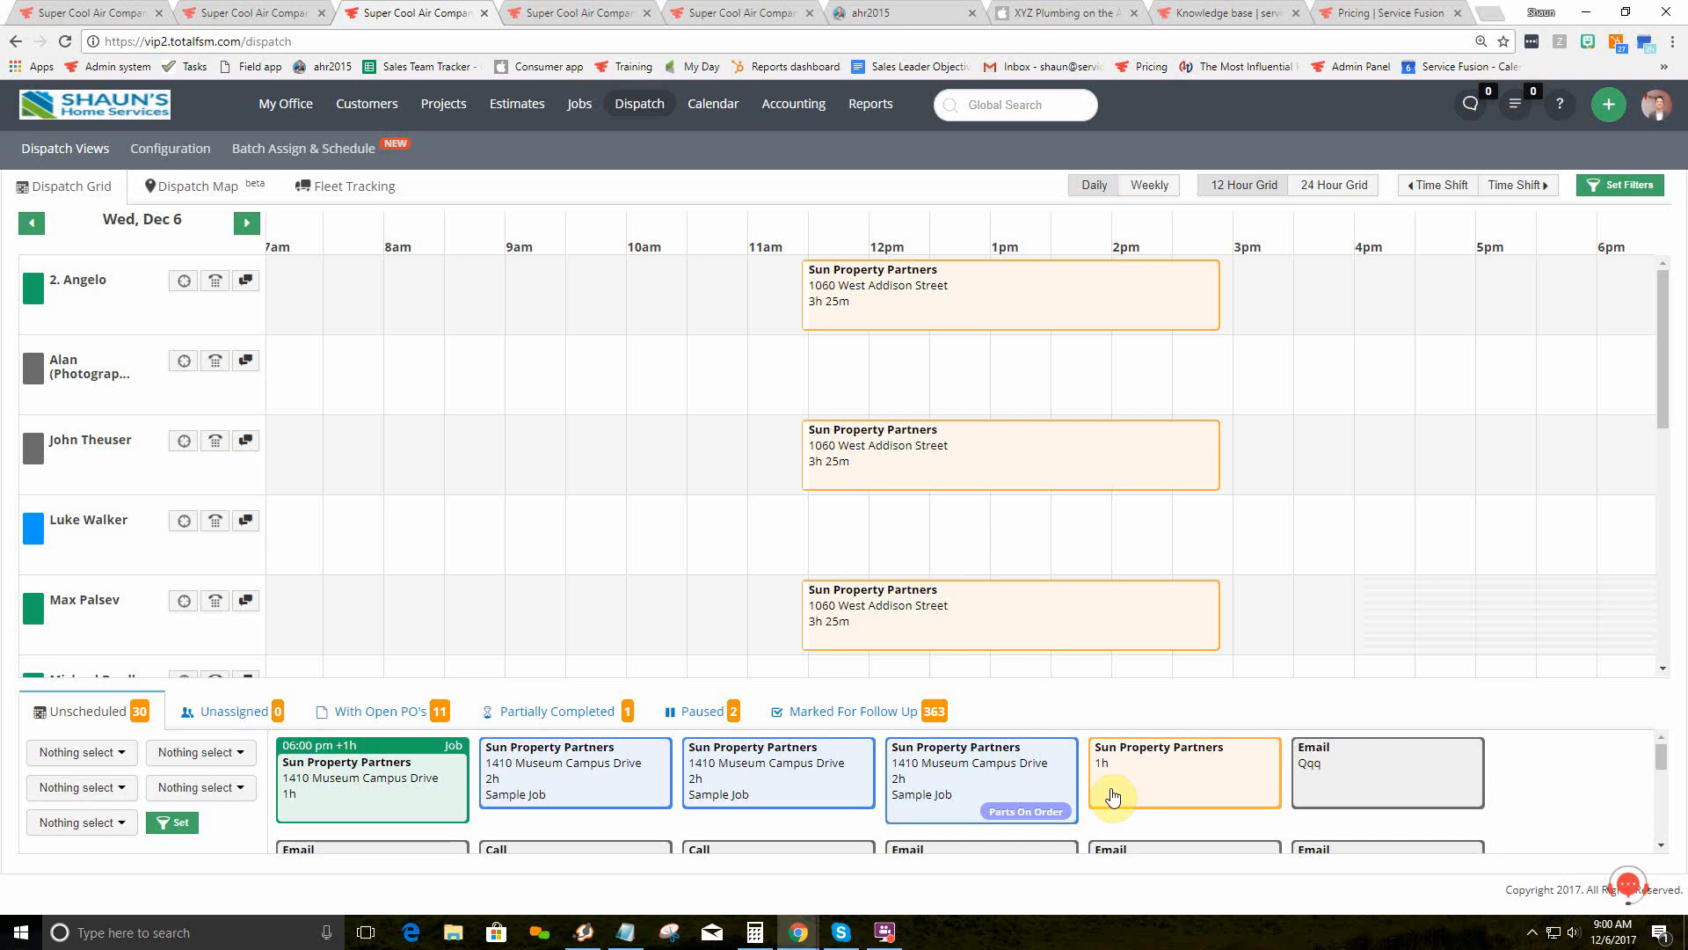
Step: Drag the 1410 Museum Campus Drive job onto a technician around 4pm, then back to Unscheduled
drag(584, 774, 475, 453)
drag(846, 475, 1490, 558)
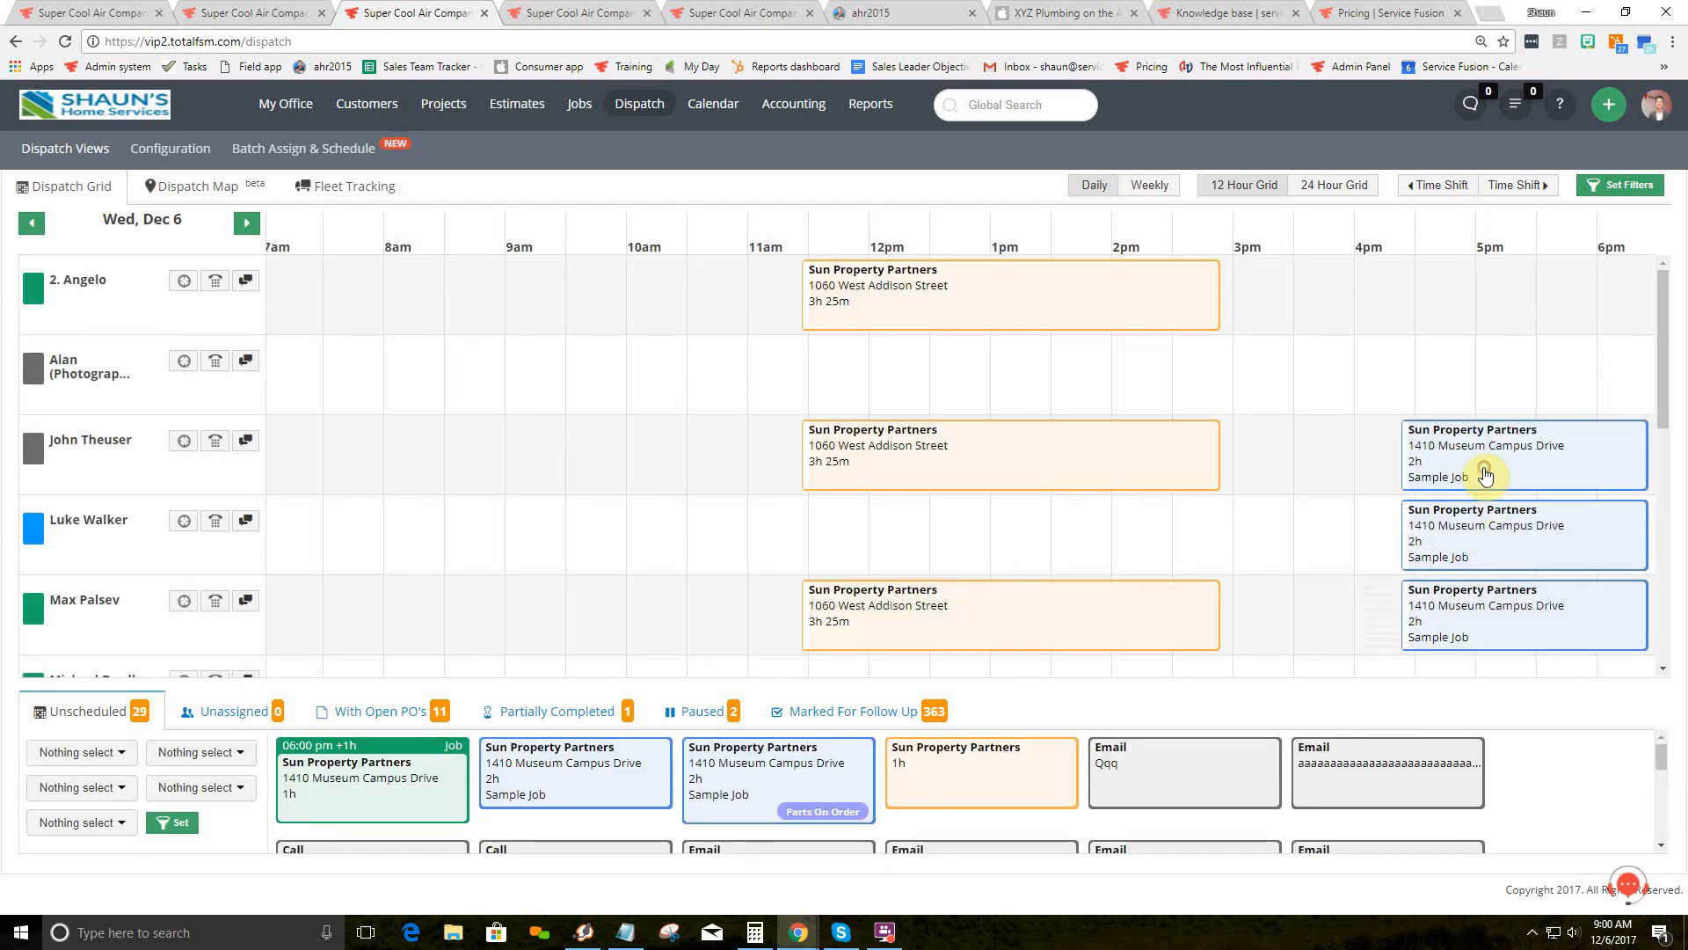
drag(1486, 476, 700, 804)
click(244, 12)
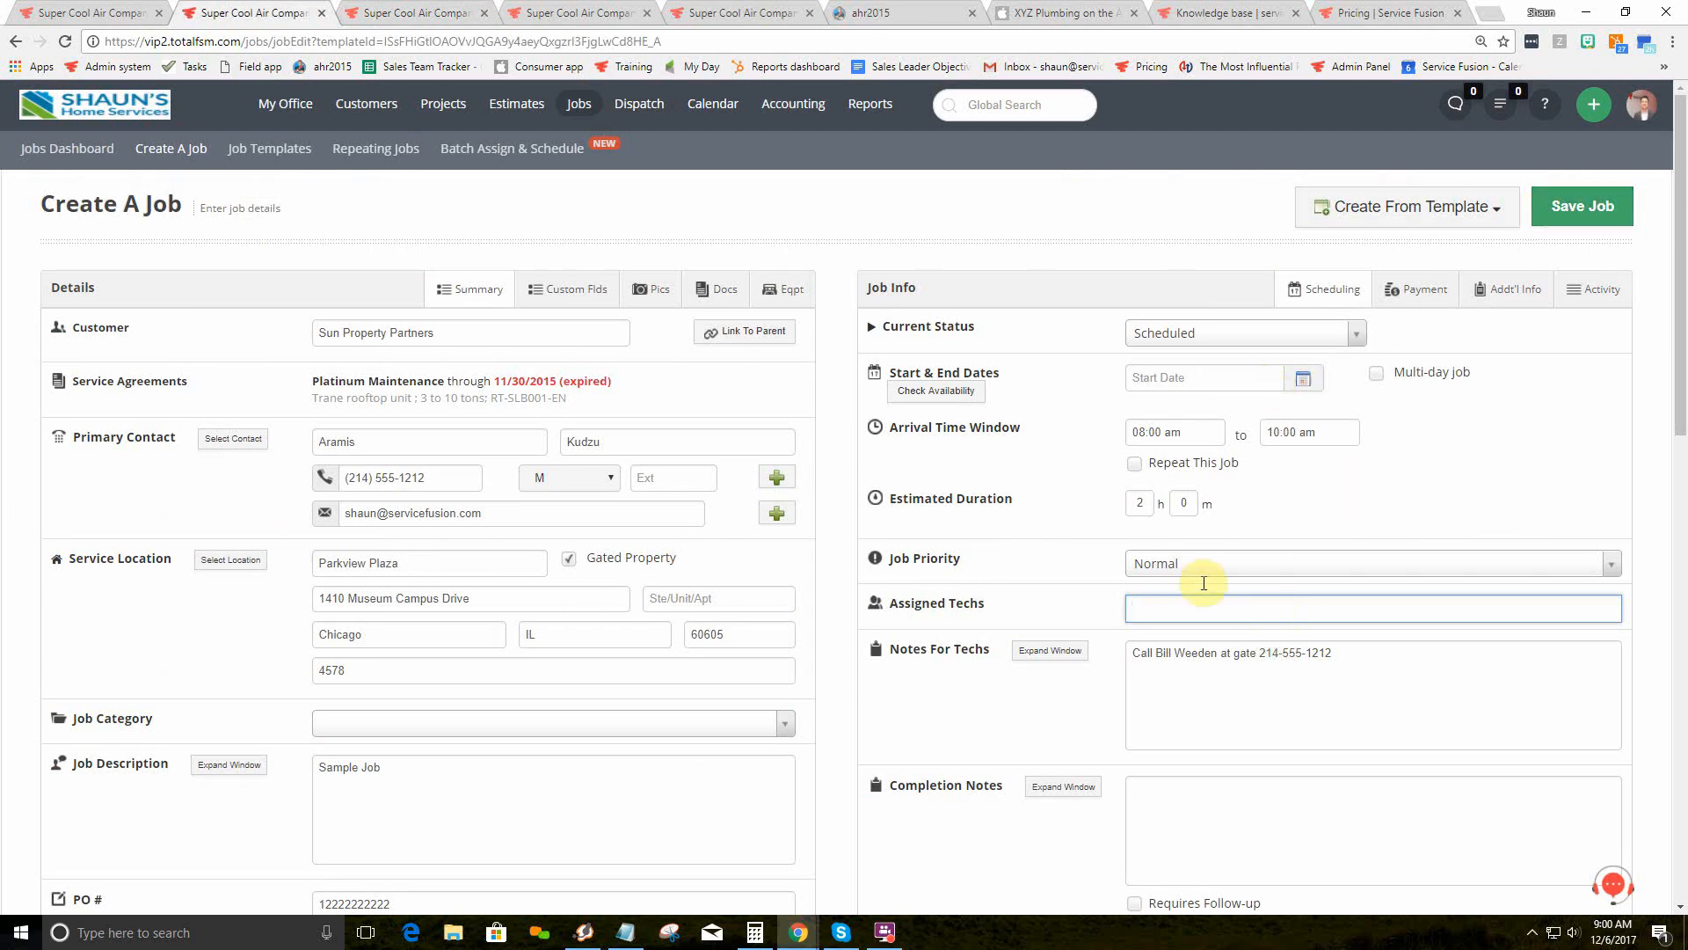
Step: Set the job's start date to 12/06/2017 with Multi-day job left unchecked
click(1172, 377)
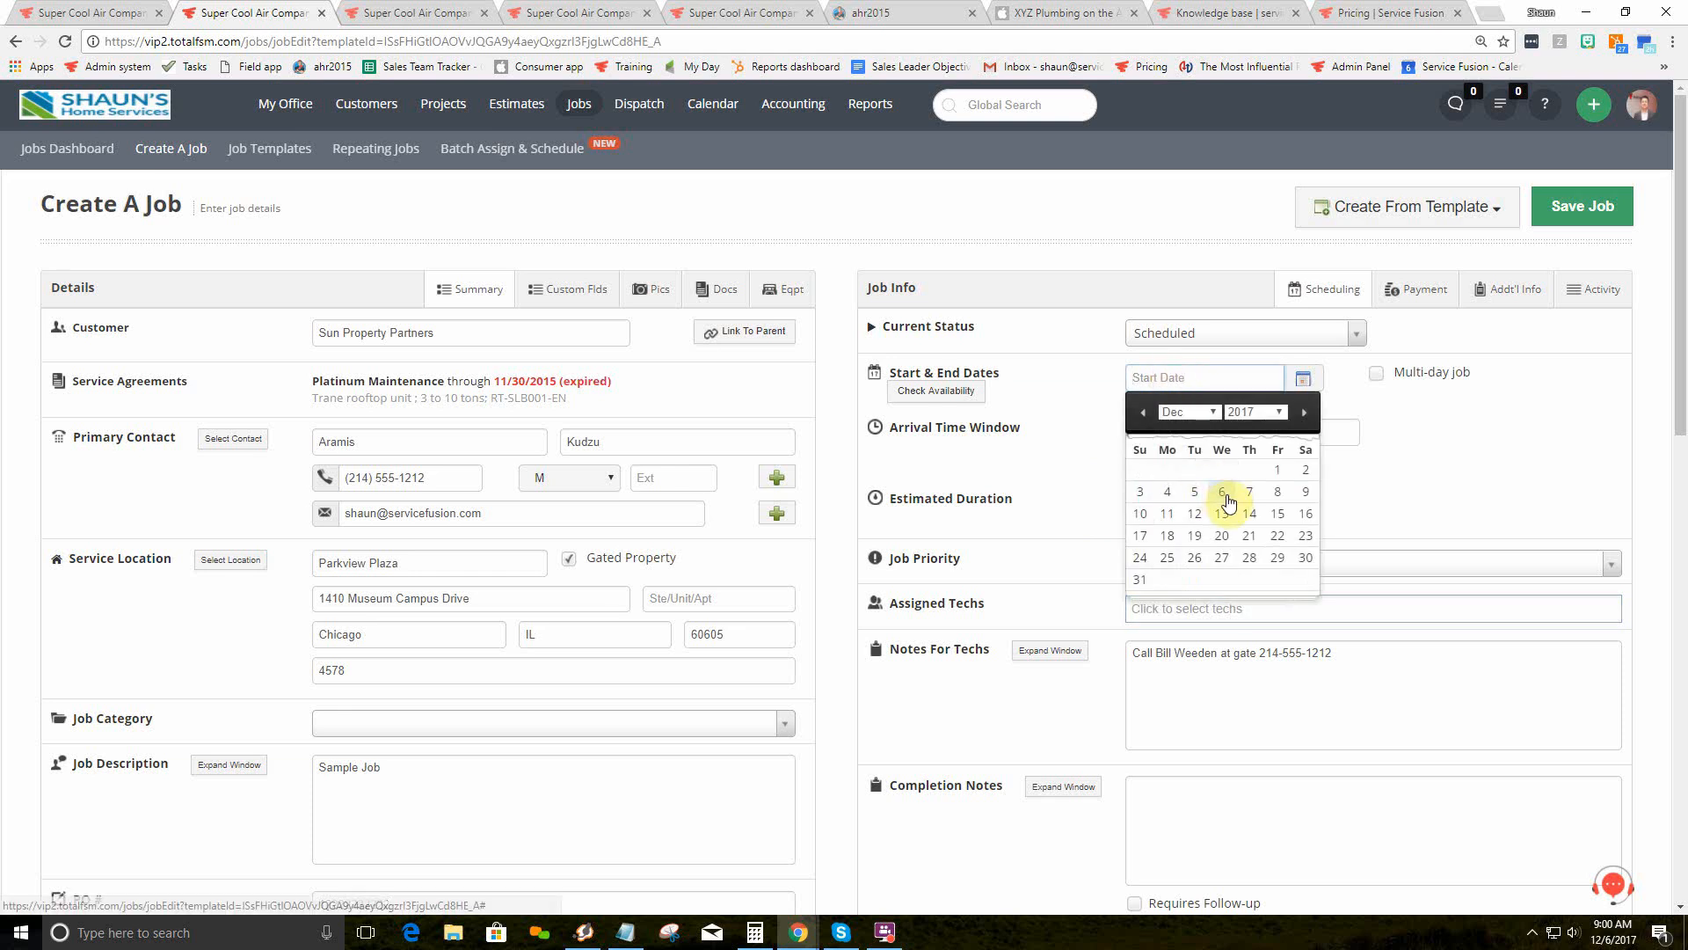
click(1221, 491)
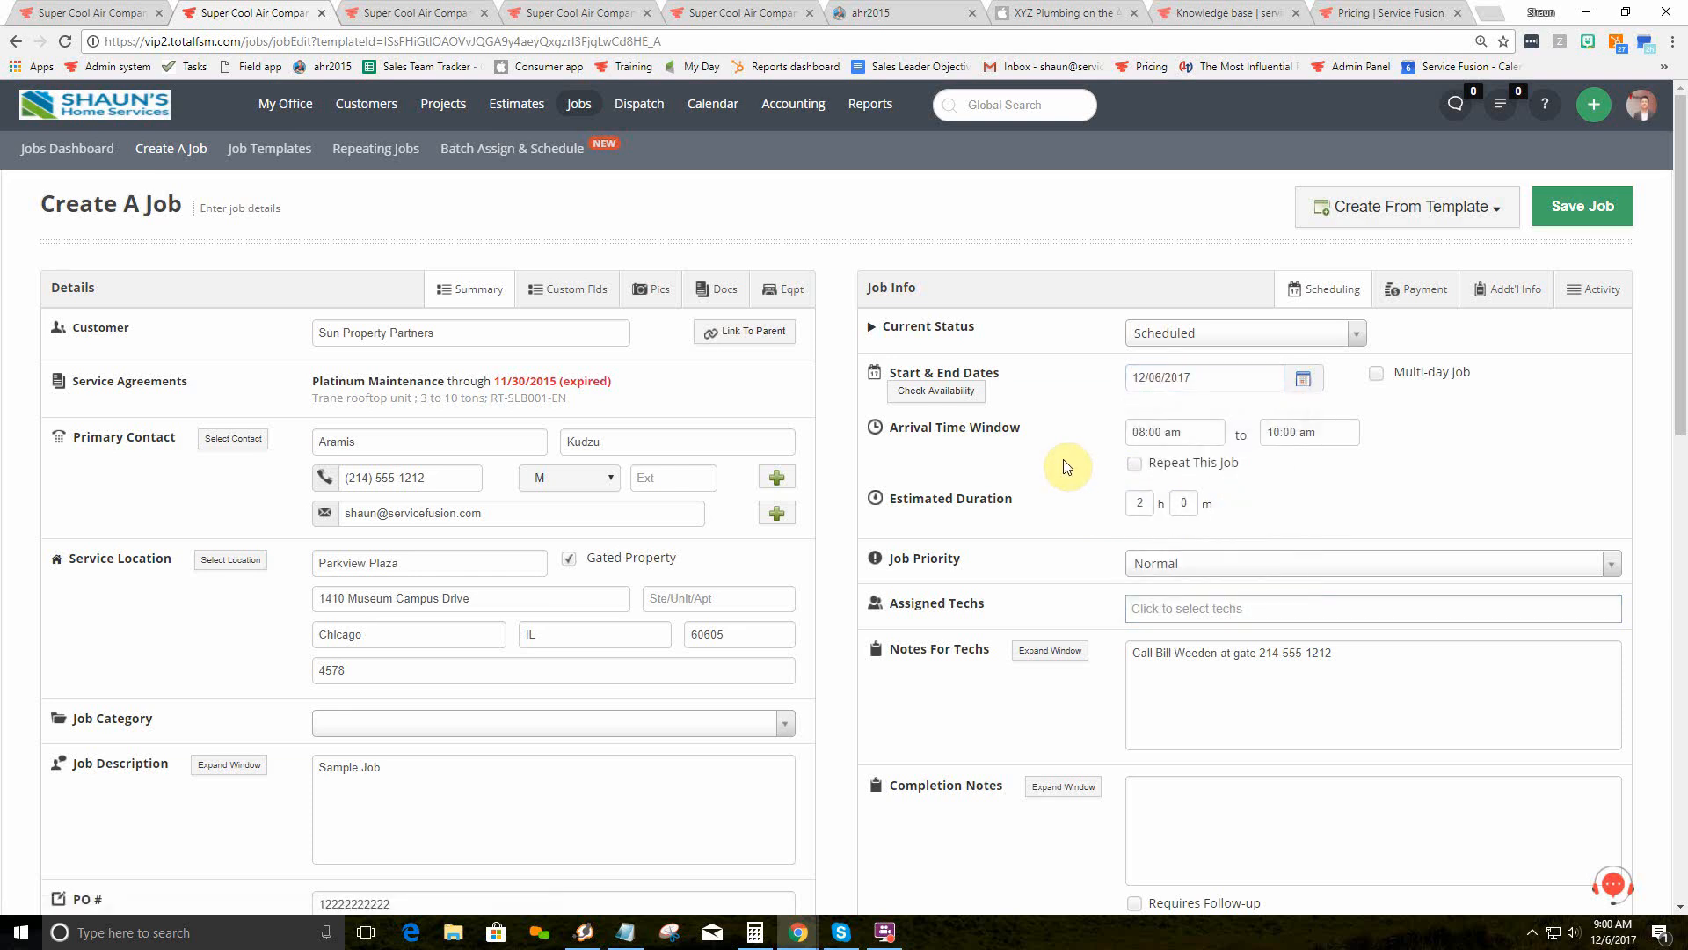
click(1376, 373)
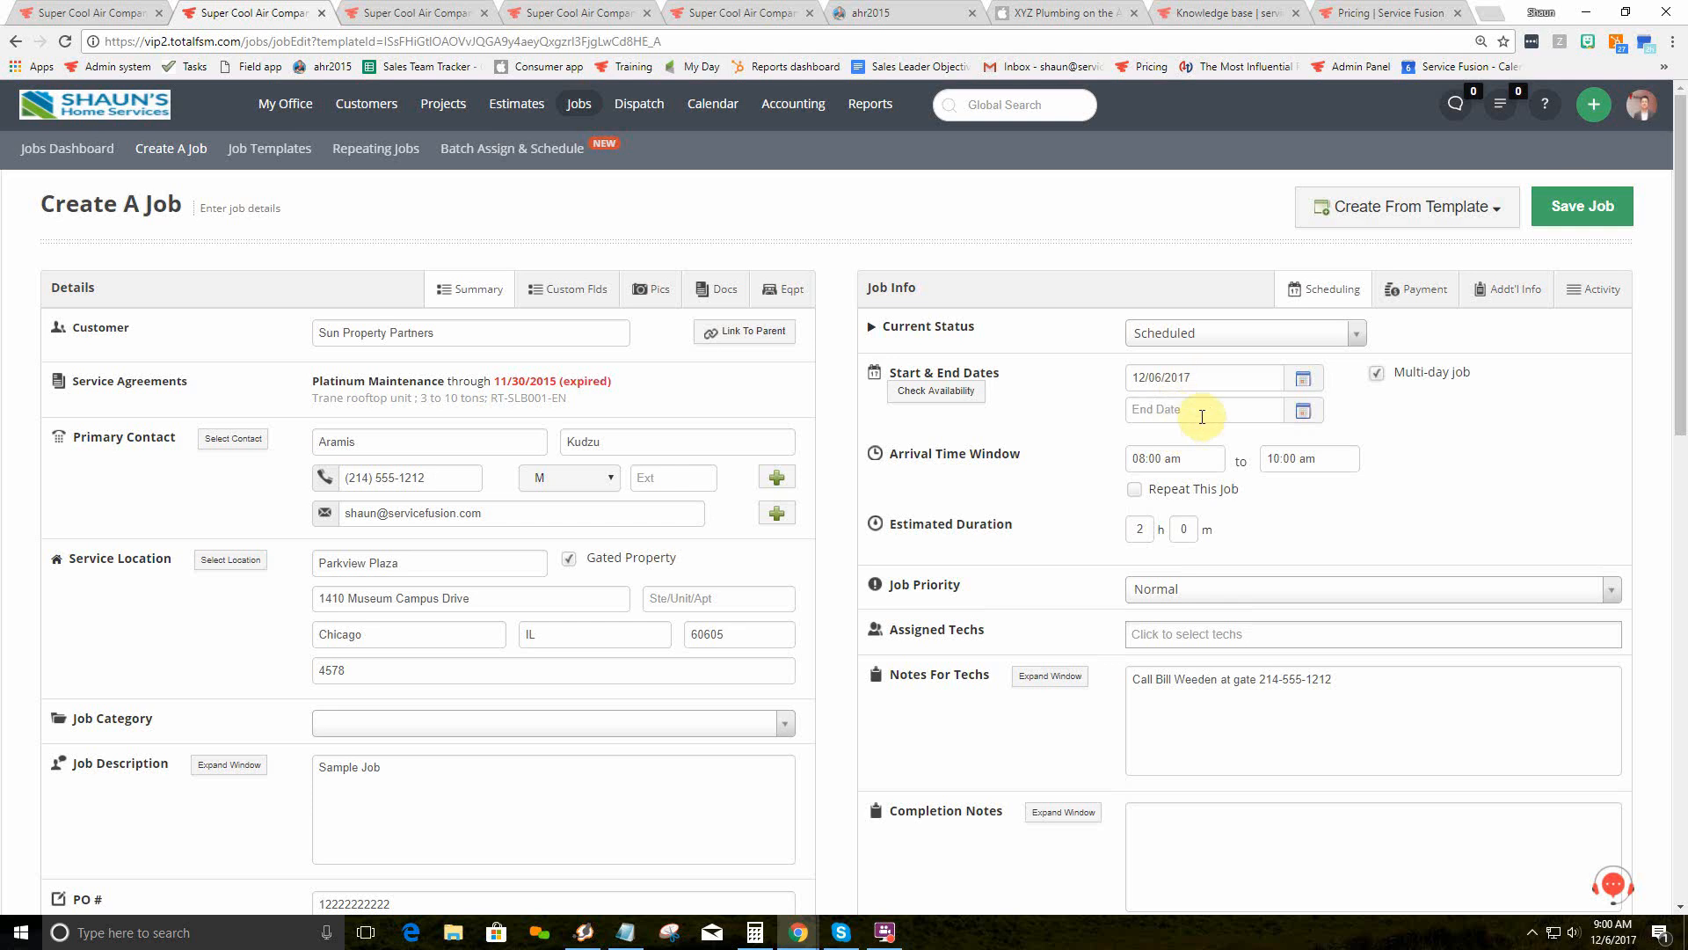
click(1376, 373)
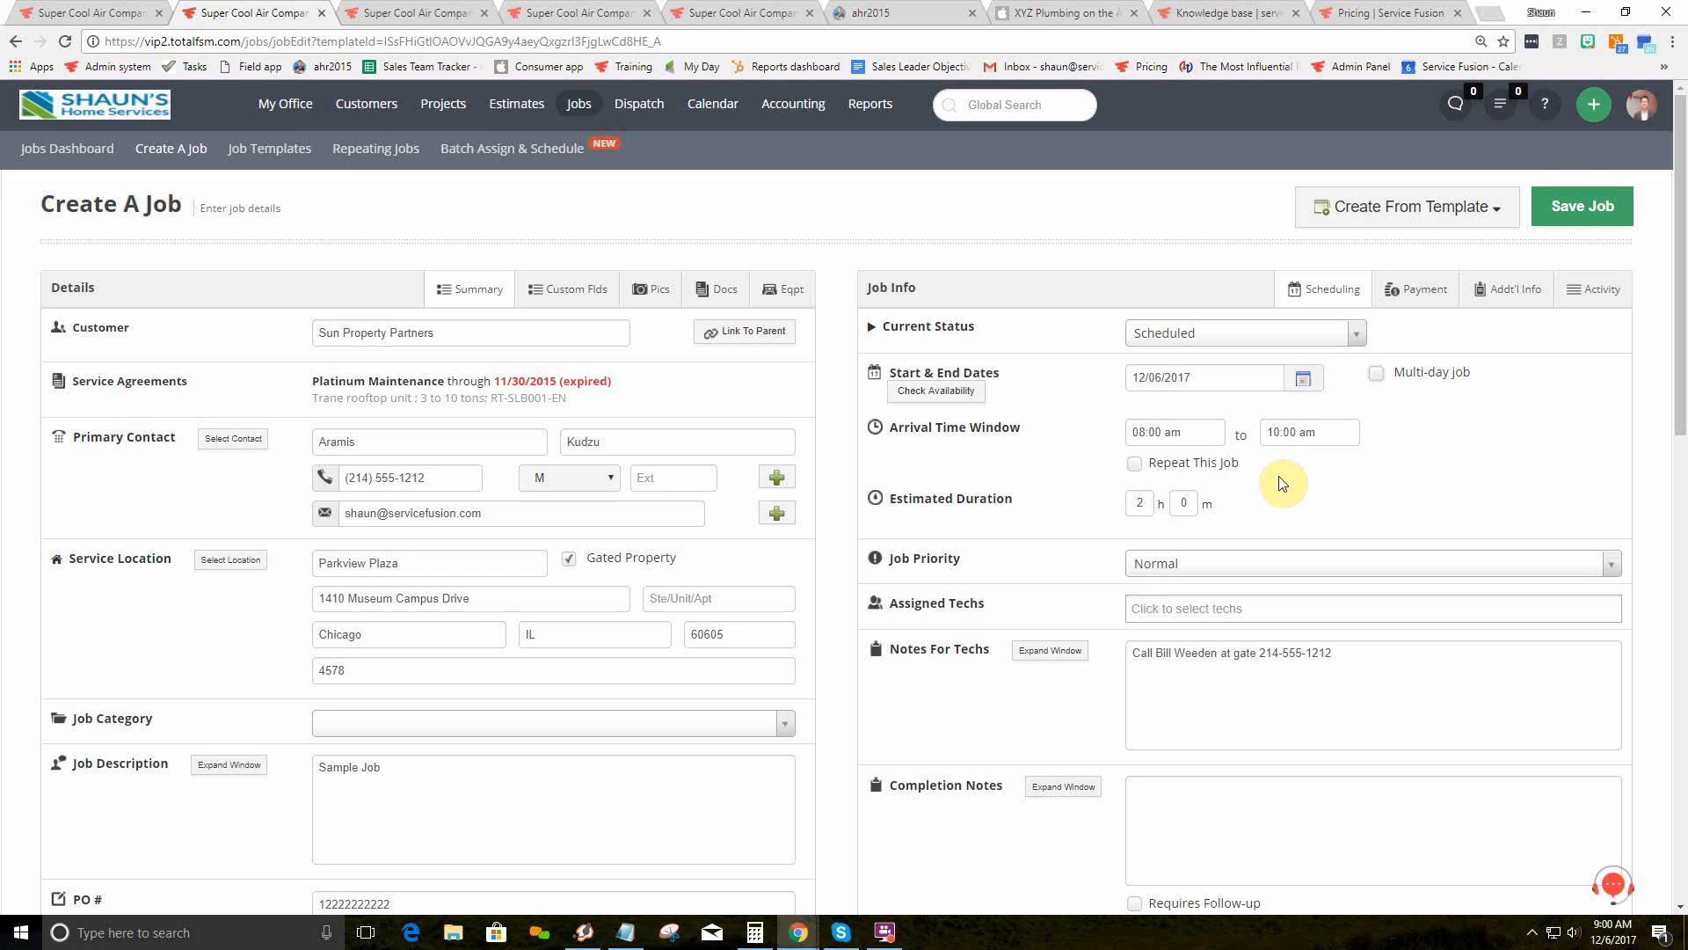
click(1136, 466)
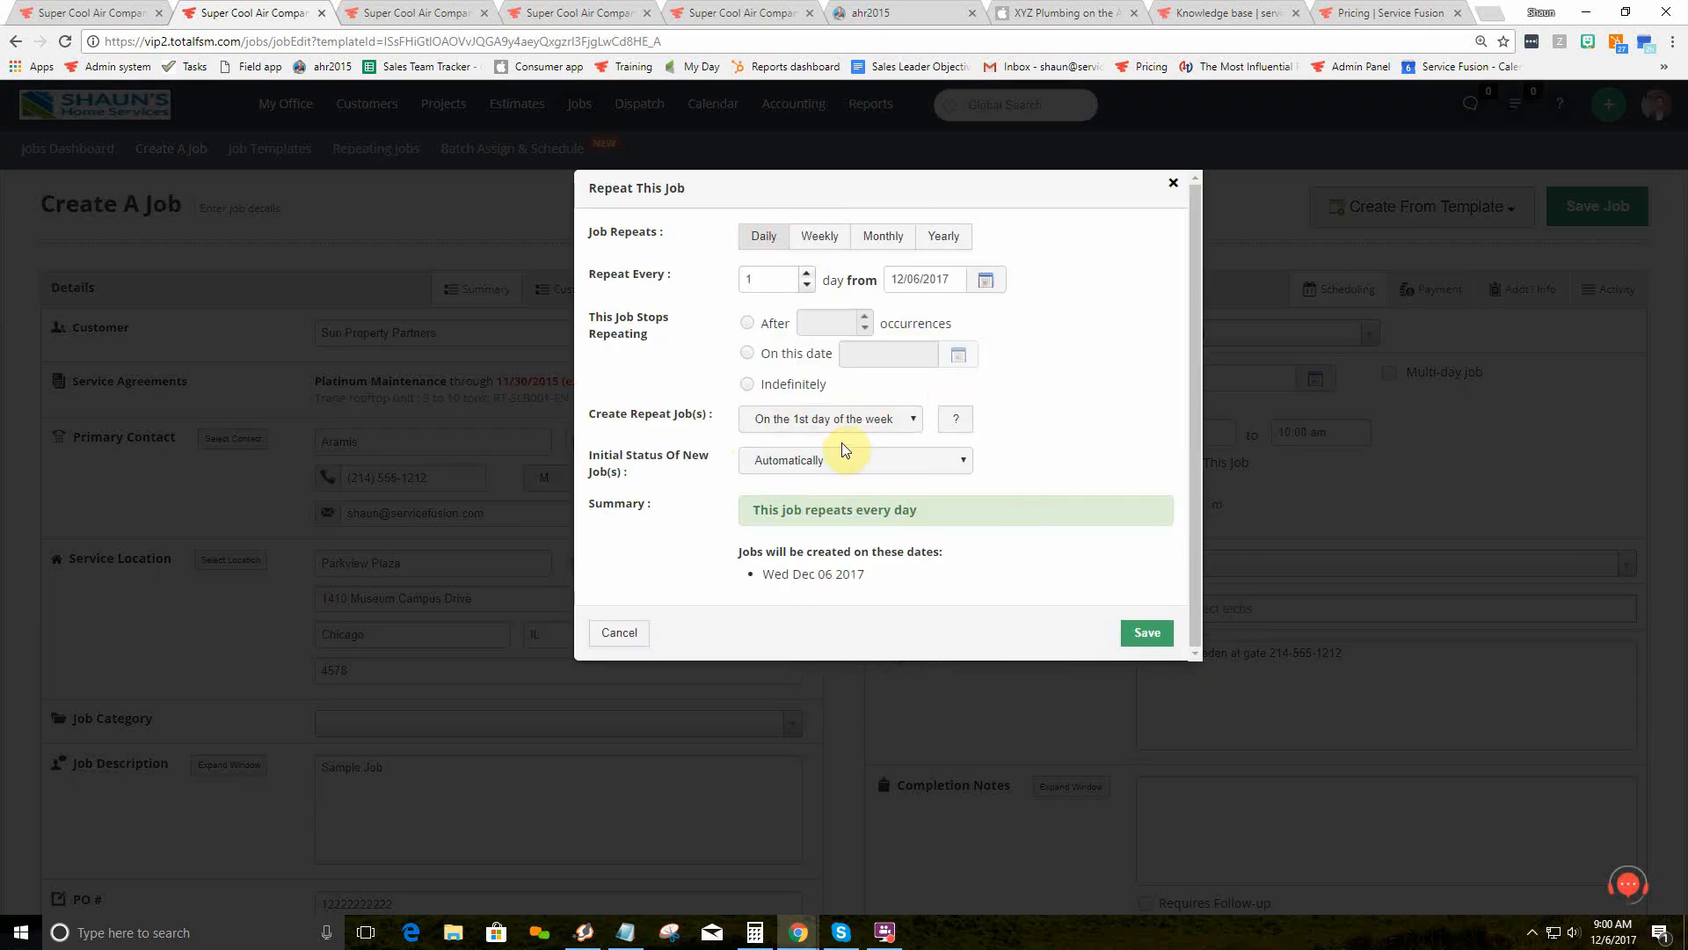
click(945, 238)
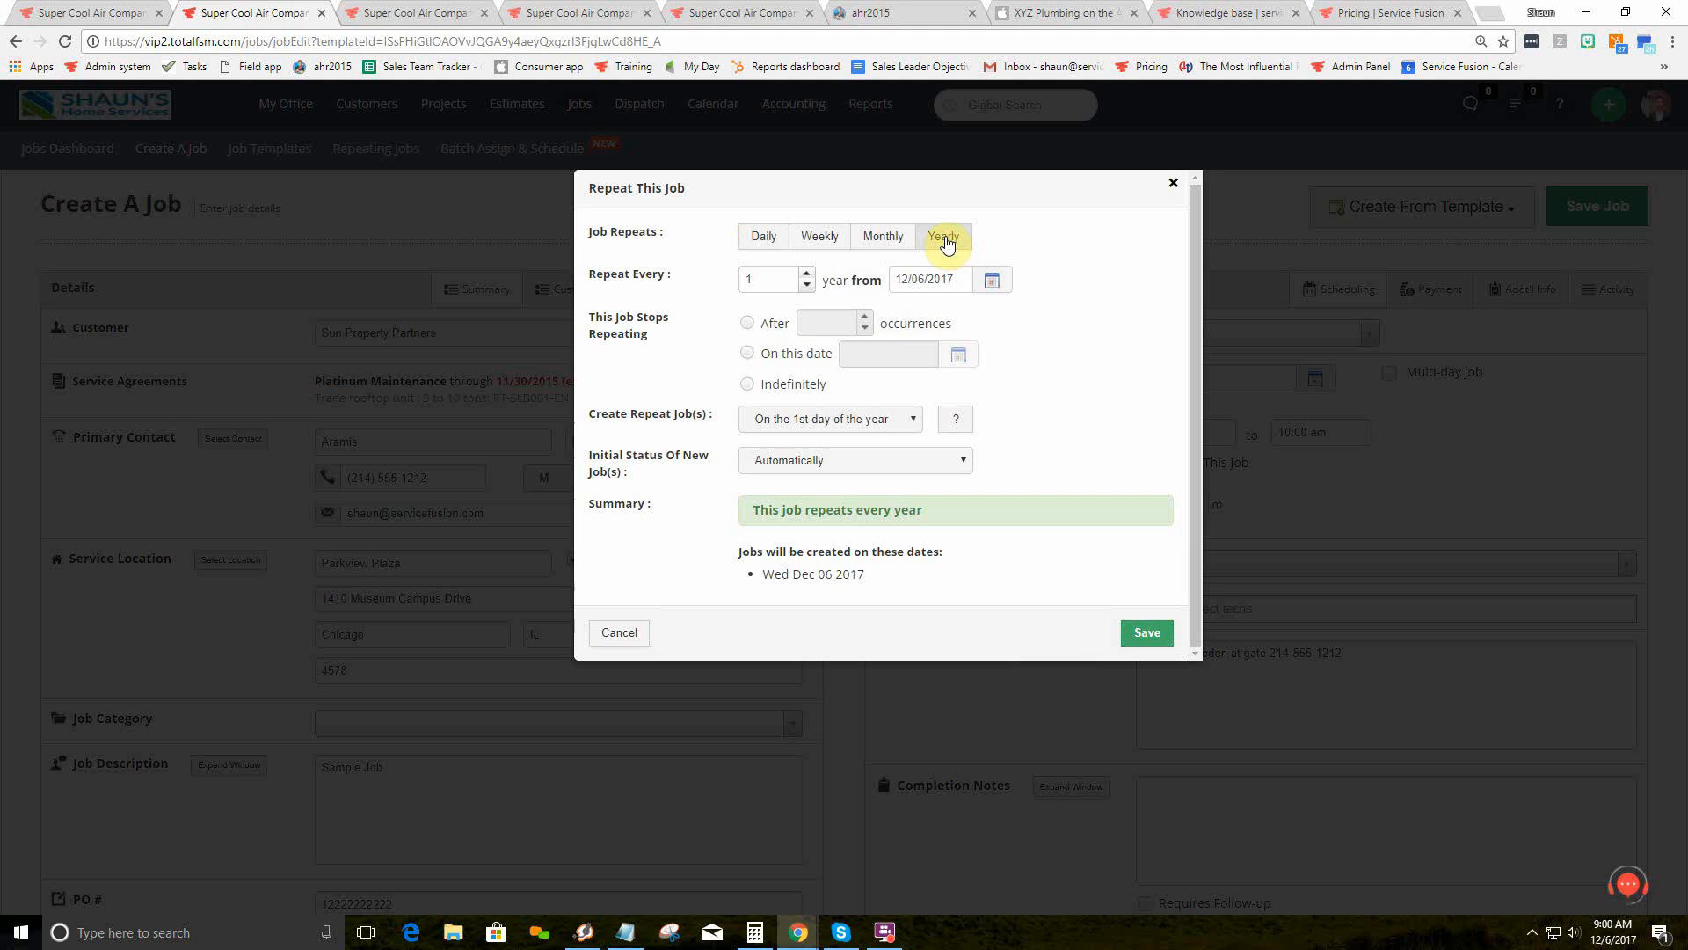
click(890, 245)
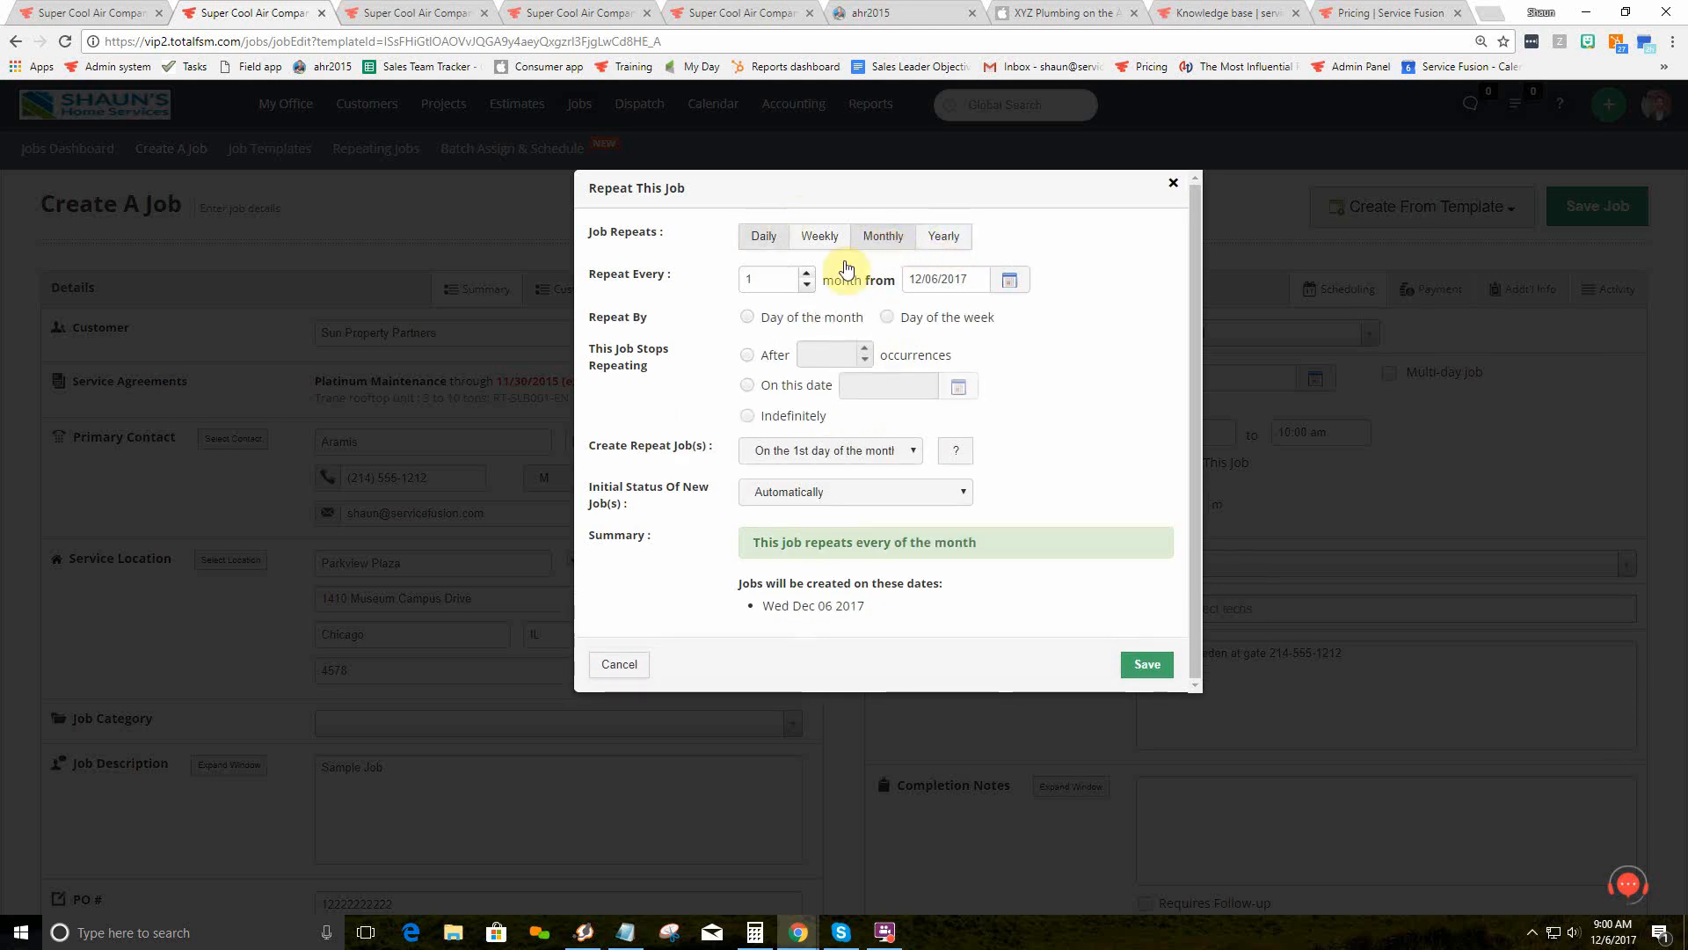
click(888, 235)
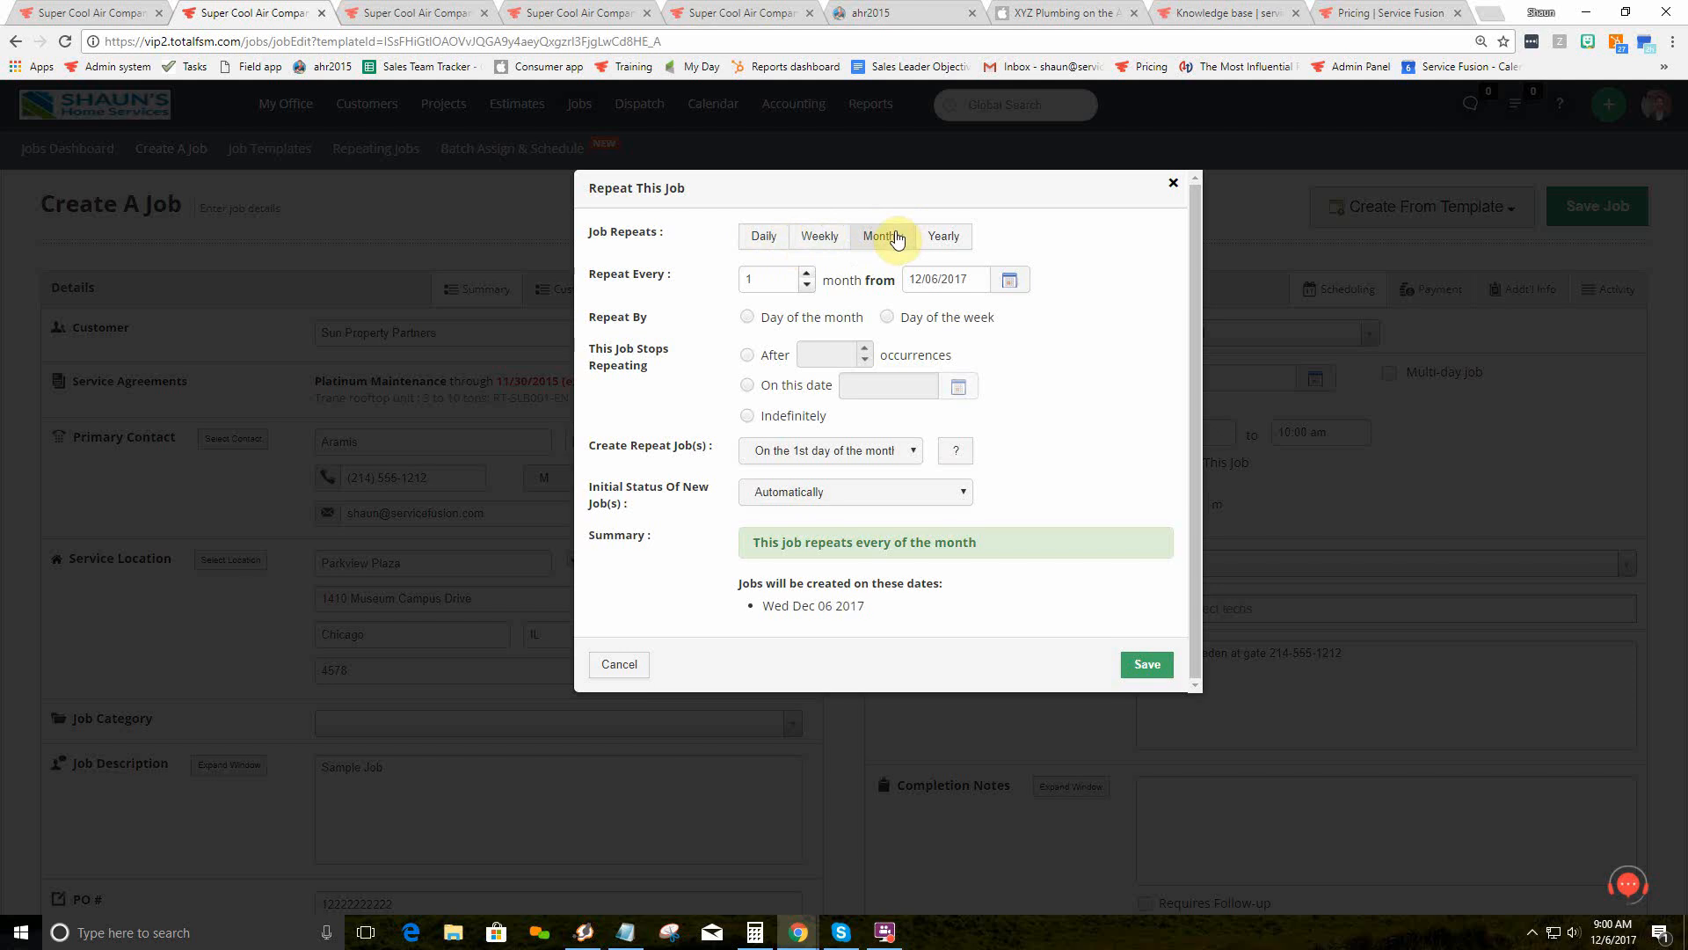
click(743, 386)
click(749, 356)
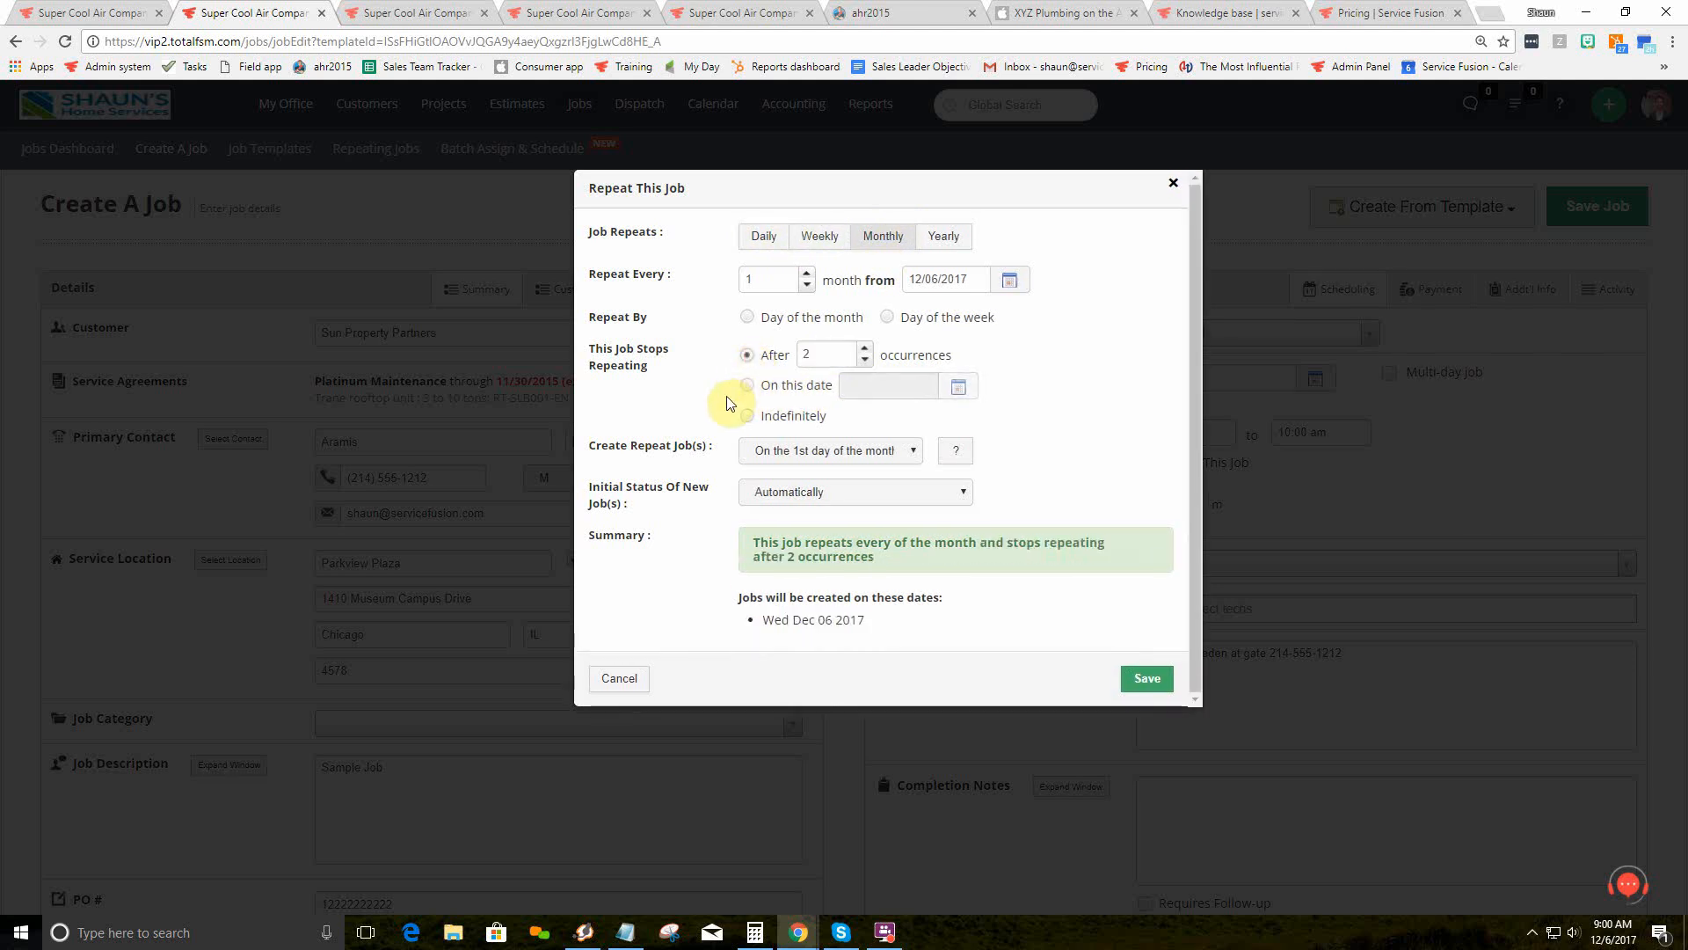
click(619, 678)
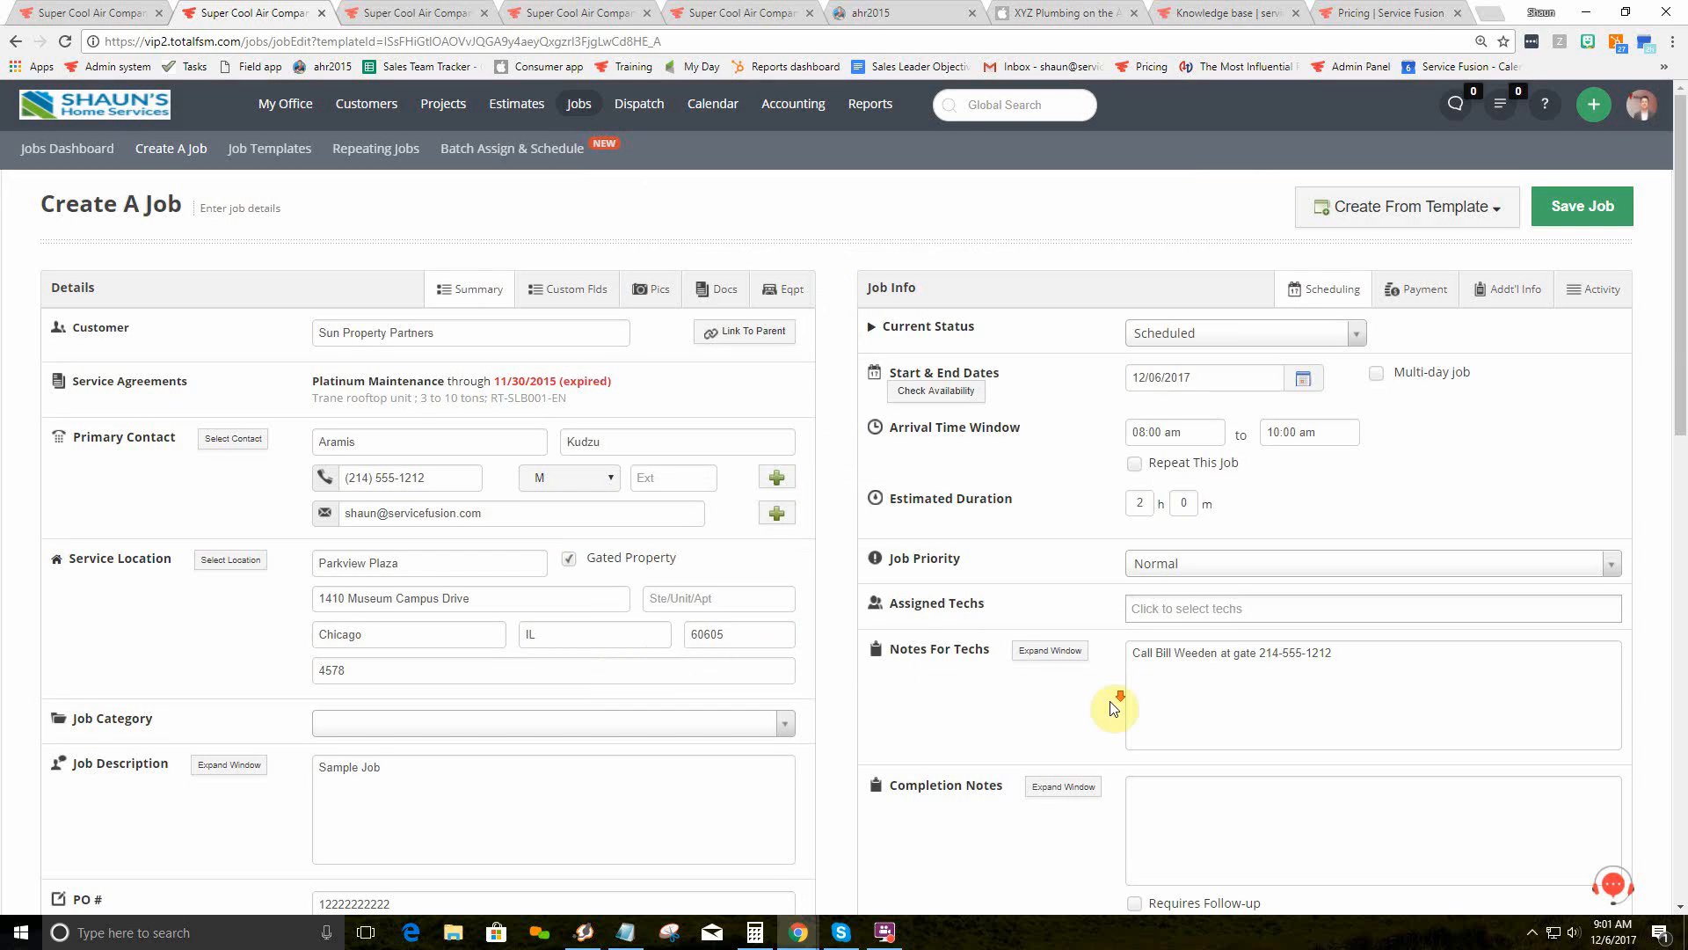
scroll(1281, 739, down, 5)
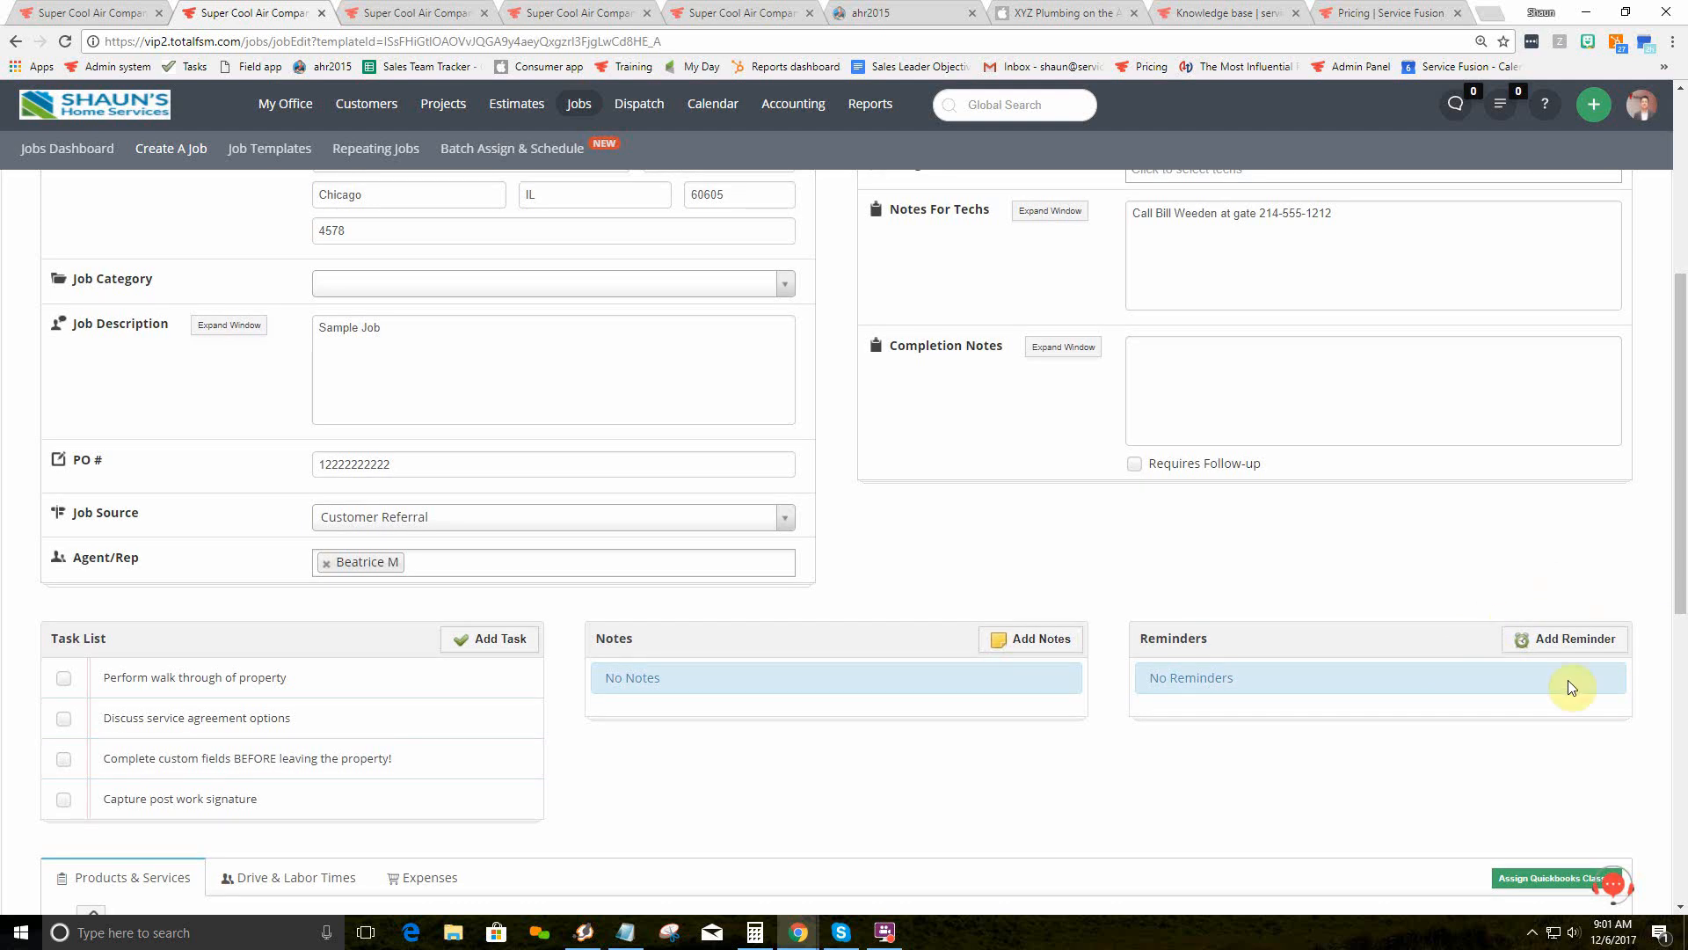
scroll(1020, 576, up, 4)
scroll(1011, 586, up, 1)
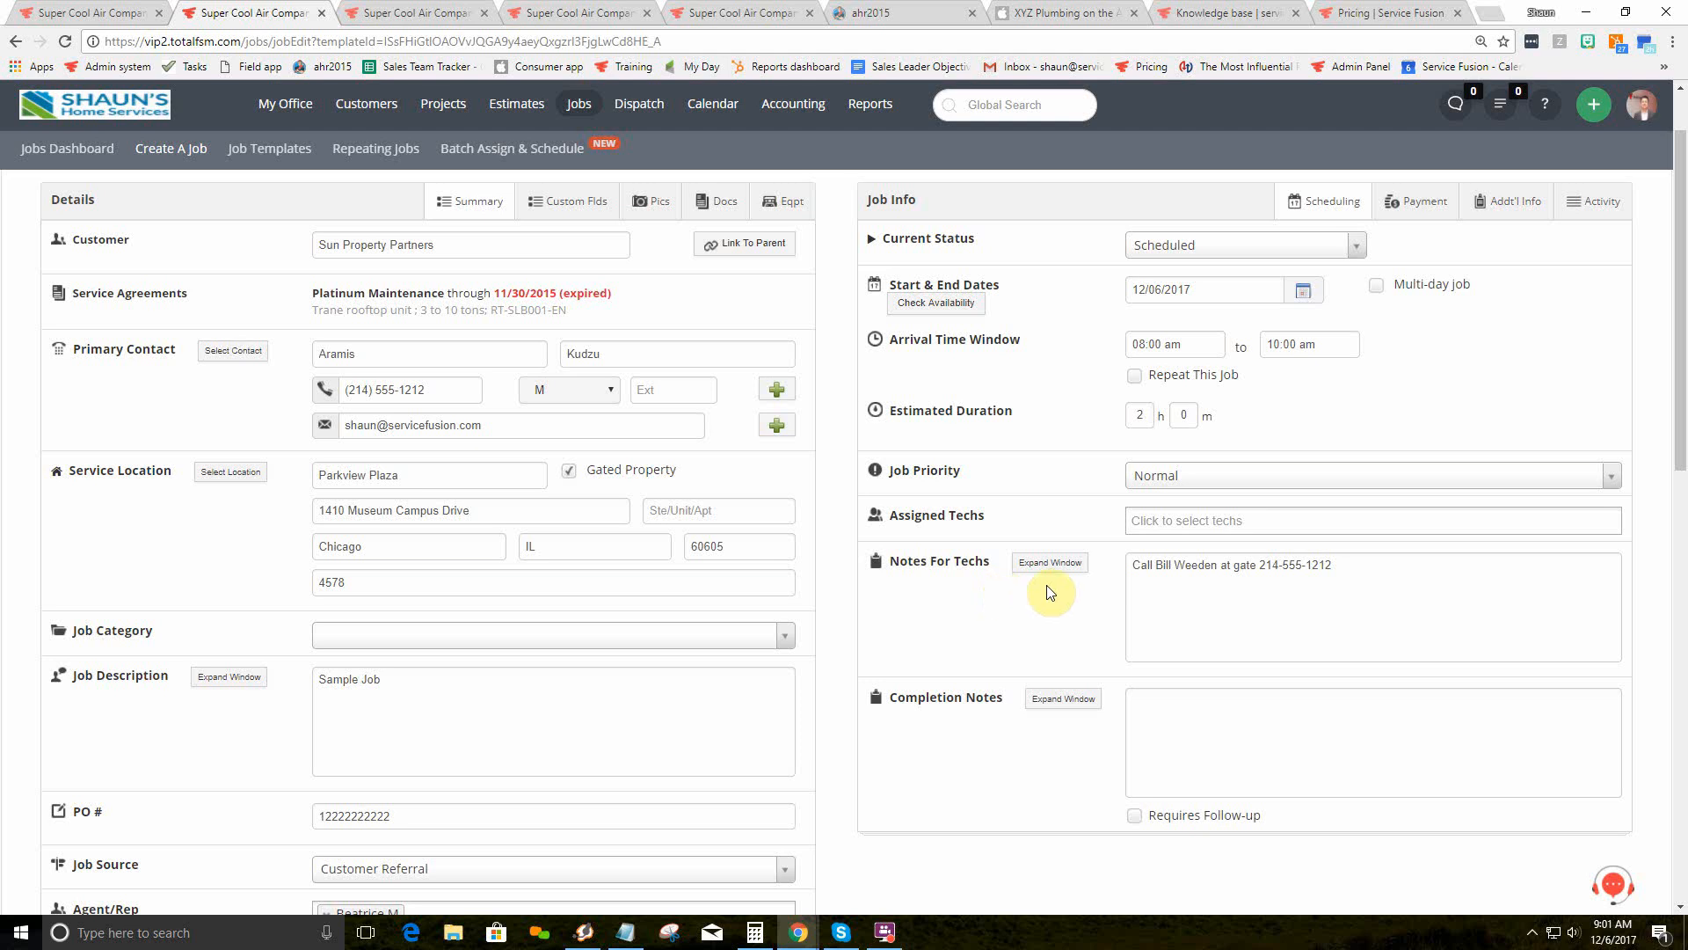
mouse_move(639, 110)
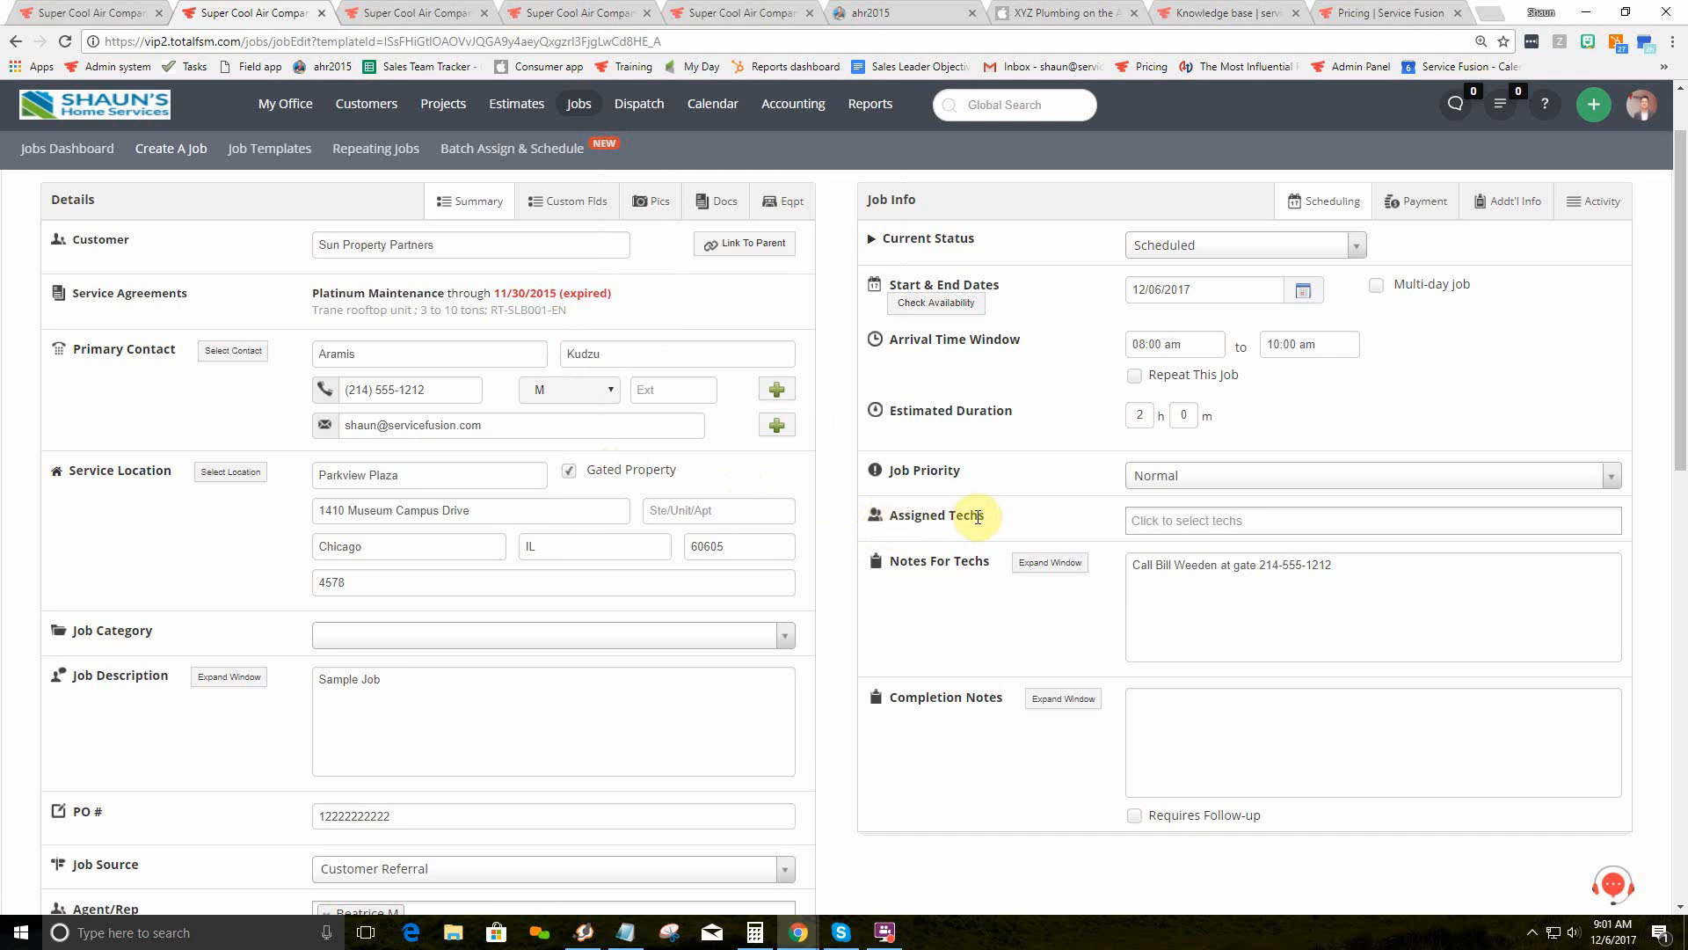
Step: Assign several technicians to the job from the Assigned Techs dropdown
click(1138, 527)
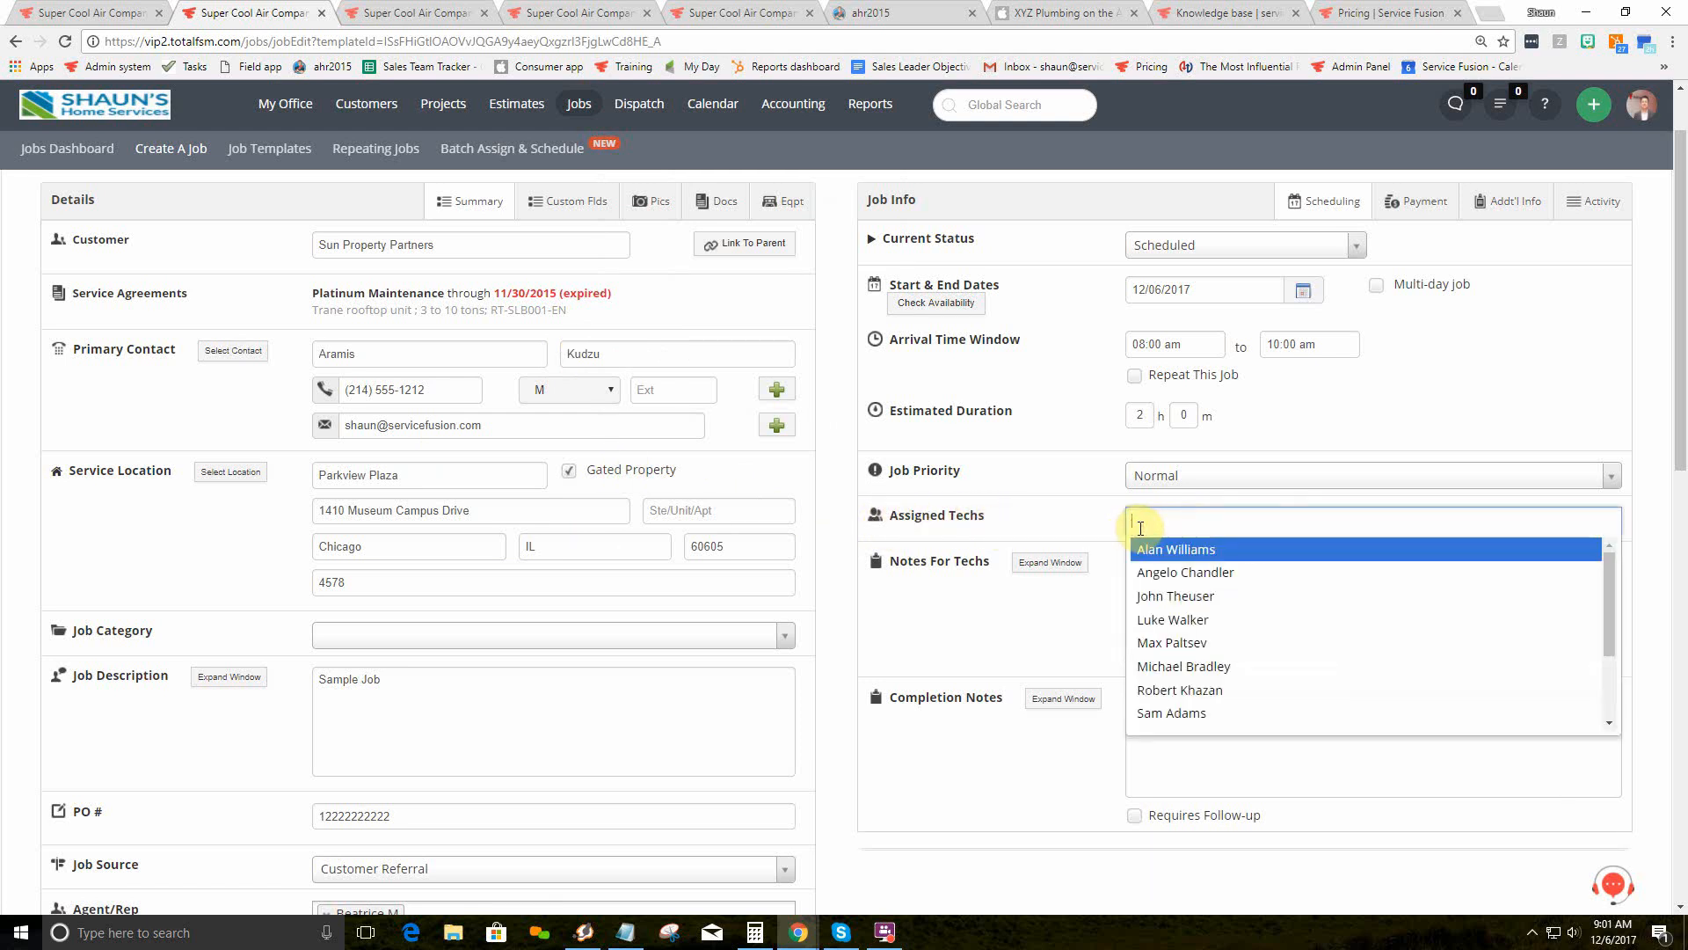
scroll(1179, 717, down, 2)
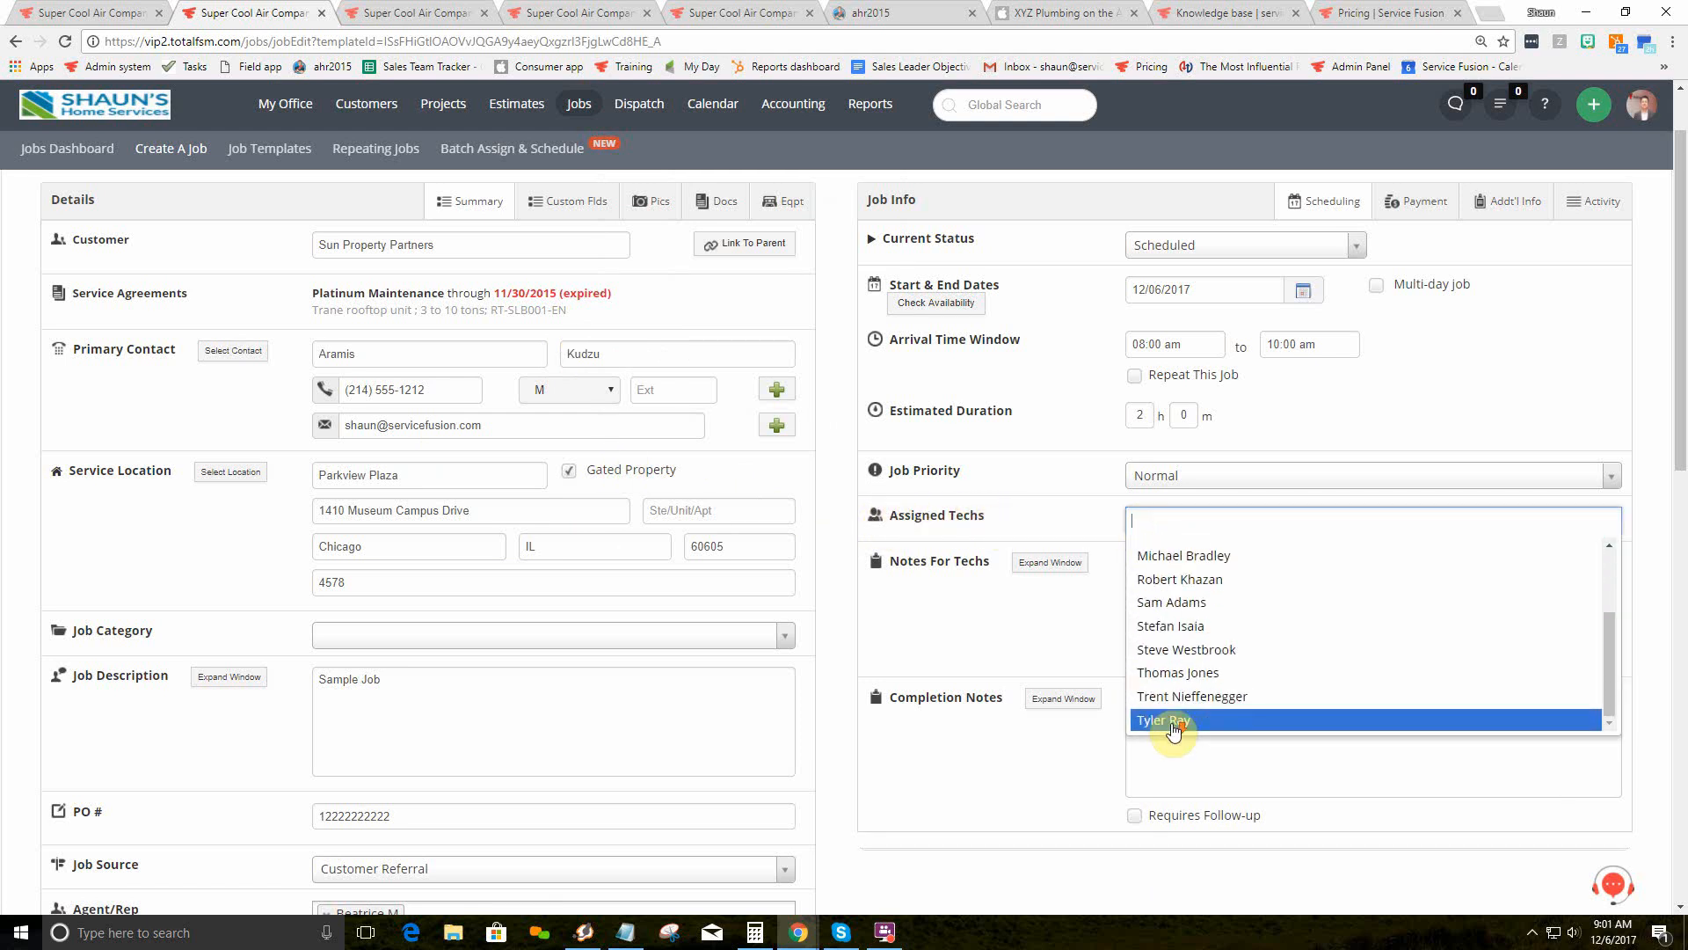
scroll(1173, 725, up, 2)
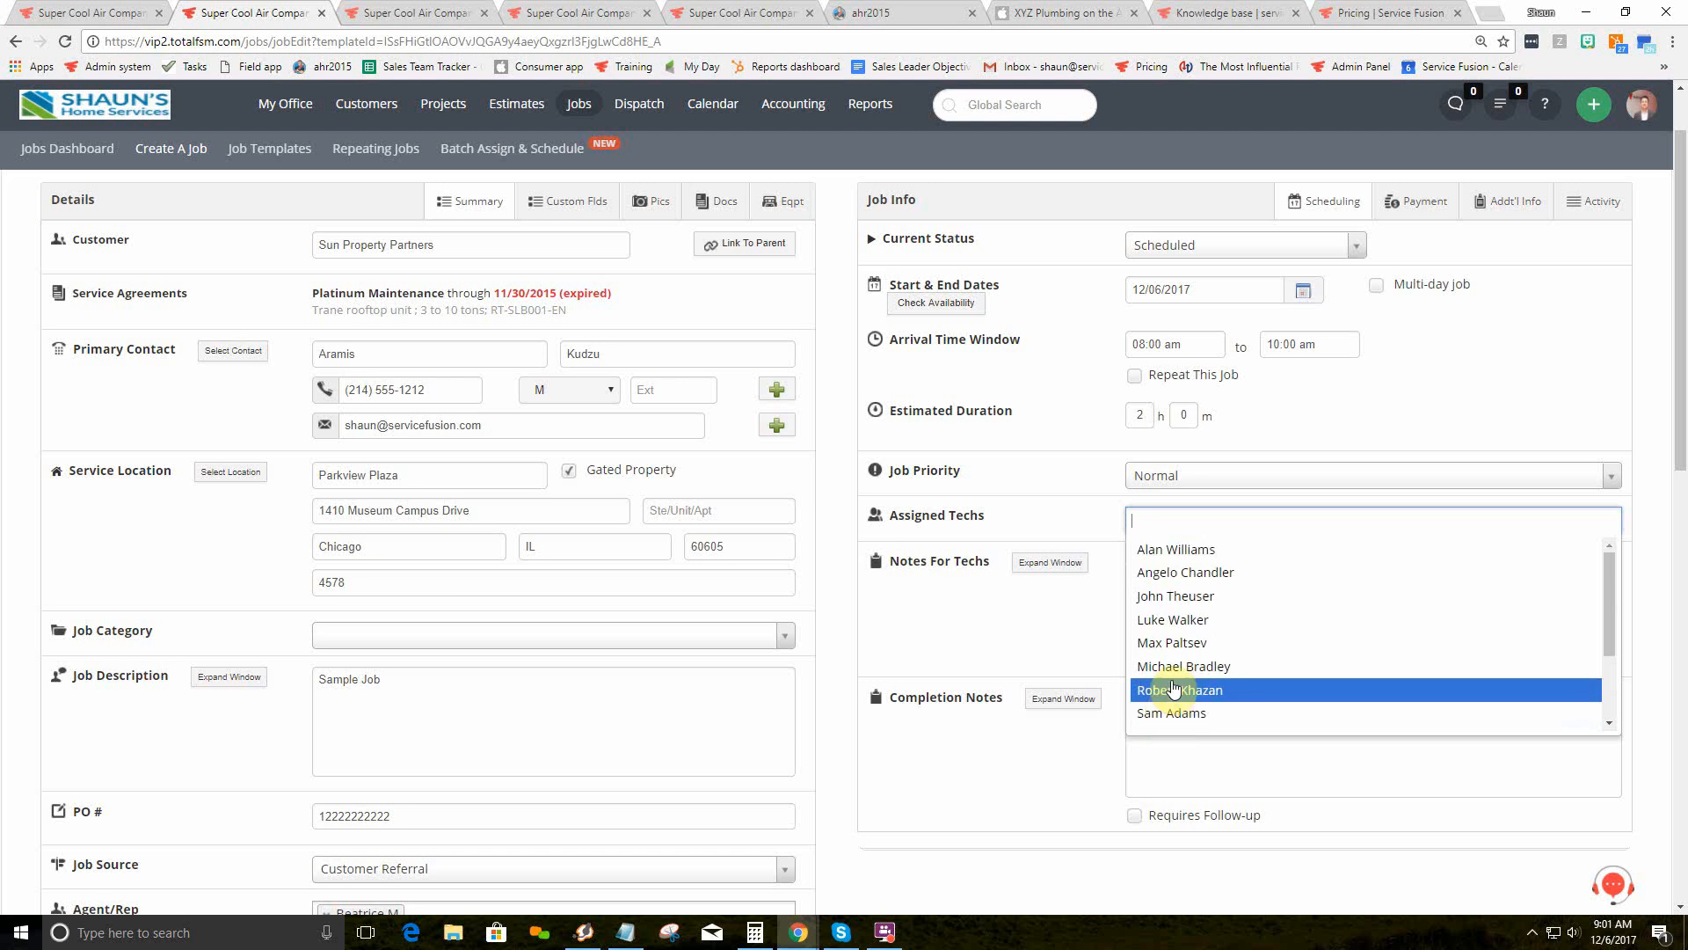
click(1178, 643)
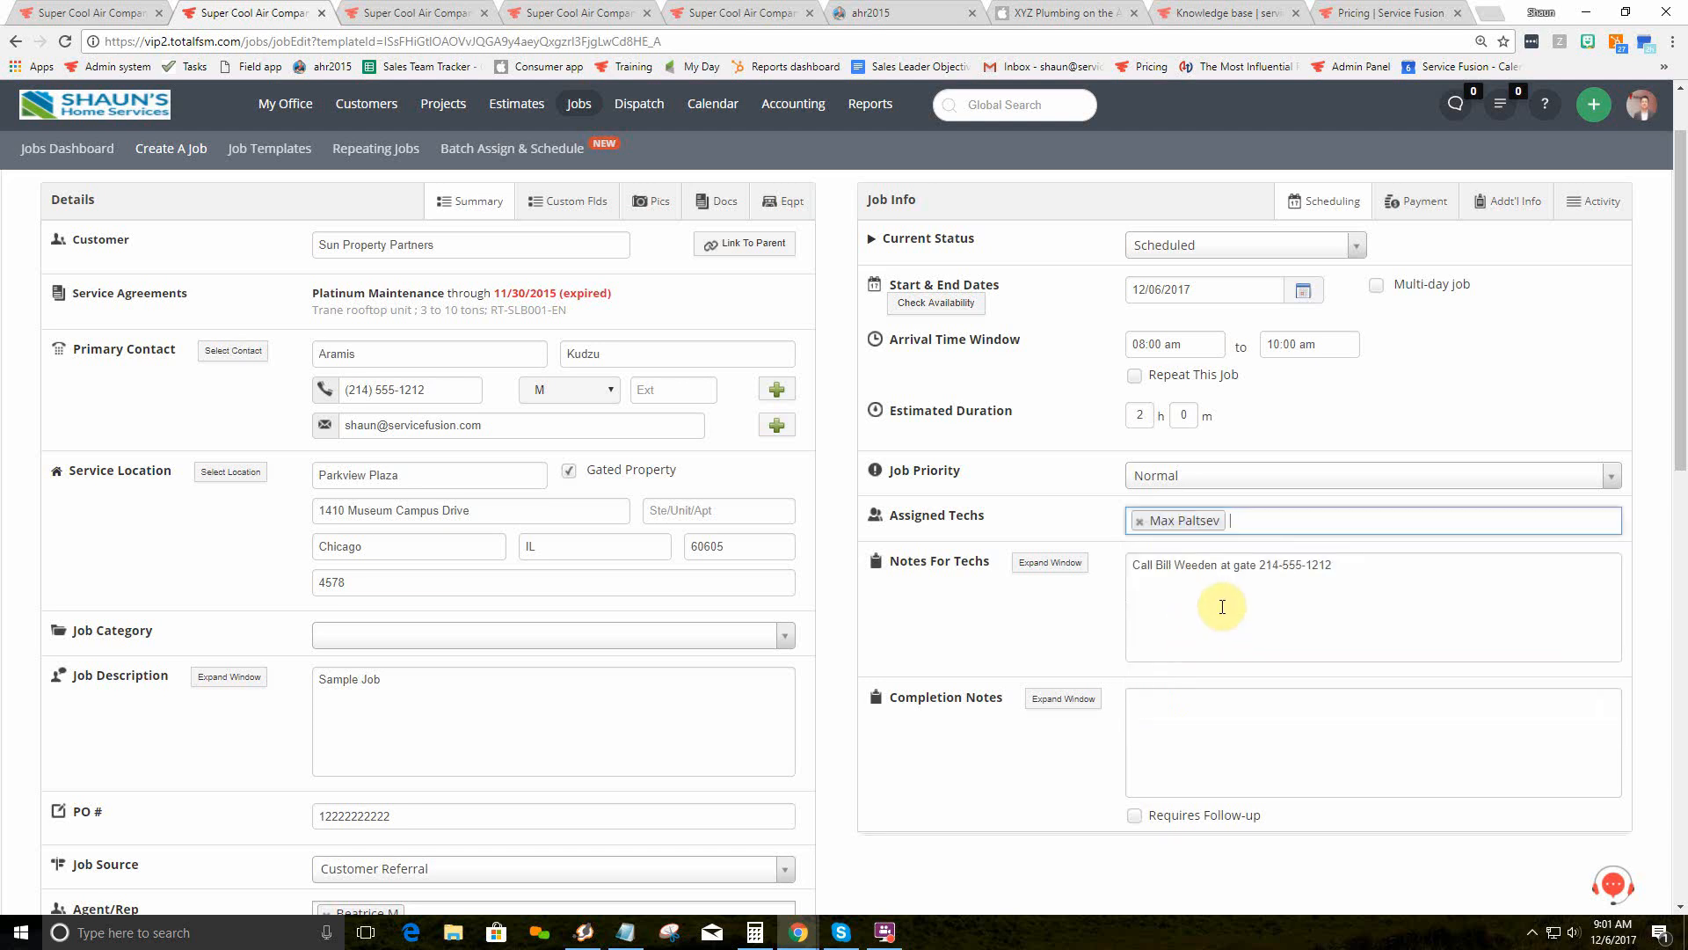
click(1249, 523)
click(1224, 573)
click(1394, 525)
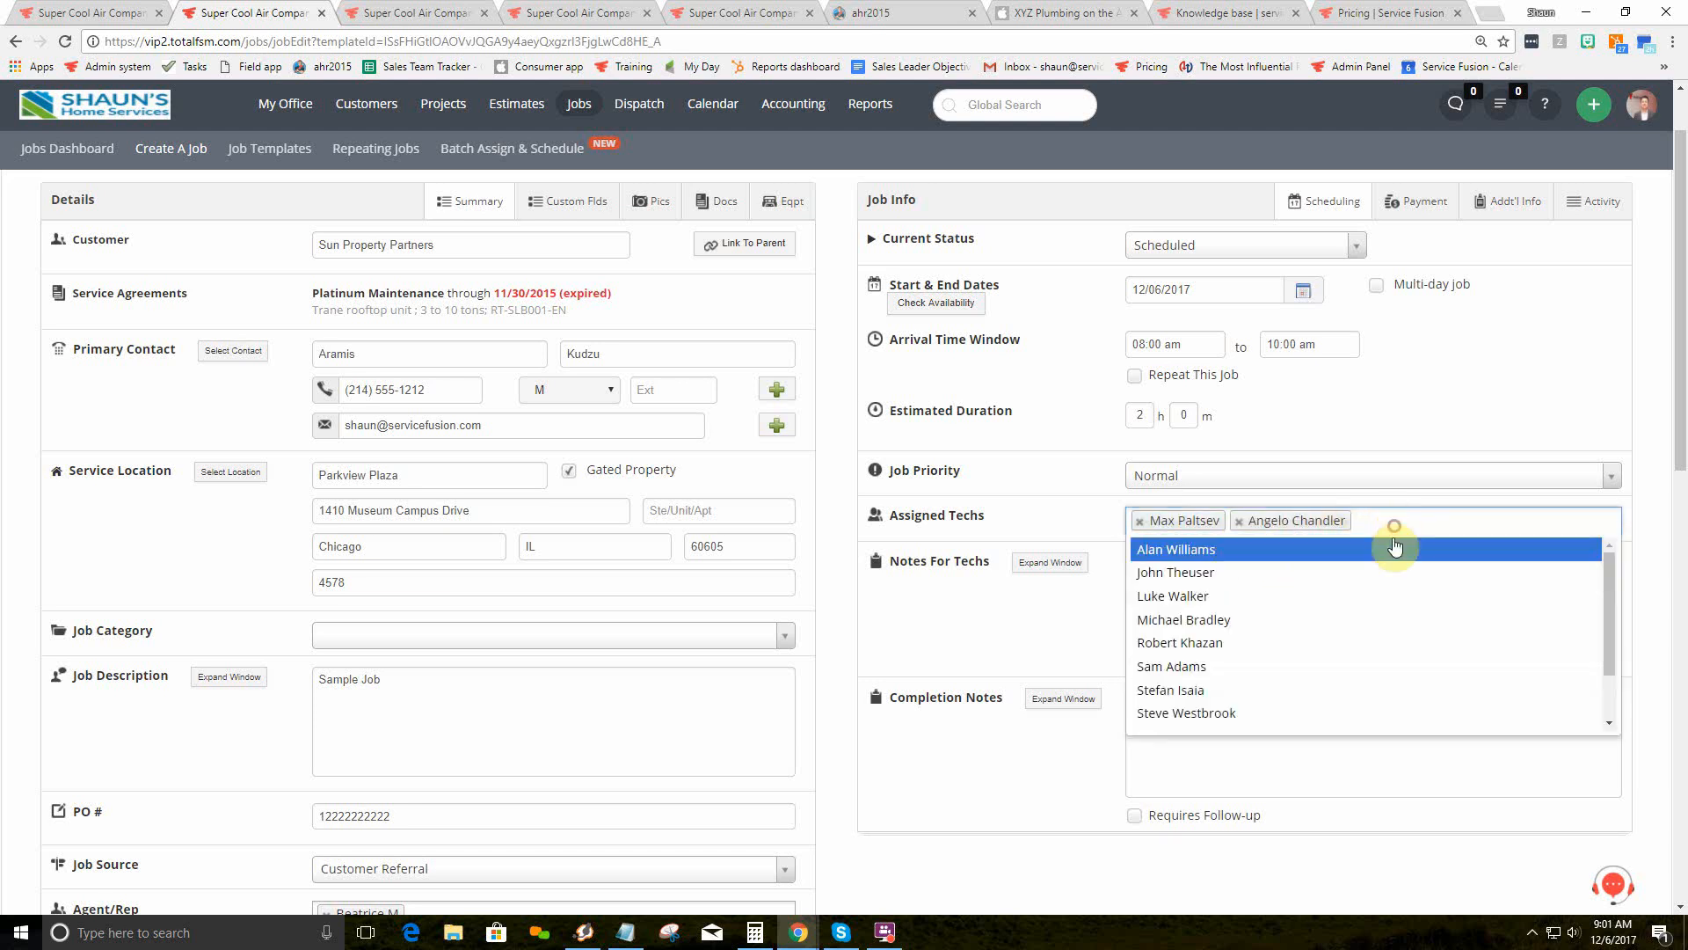
click(1407, 619)
click(1489, 525)
click(1462, 597)
scroll(1559, 508, up, 1)
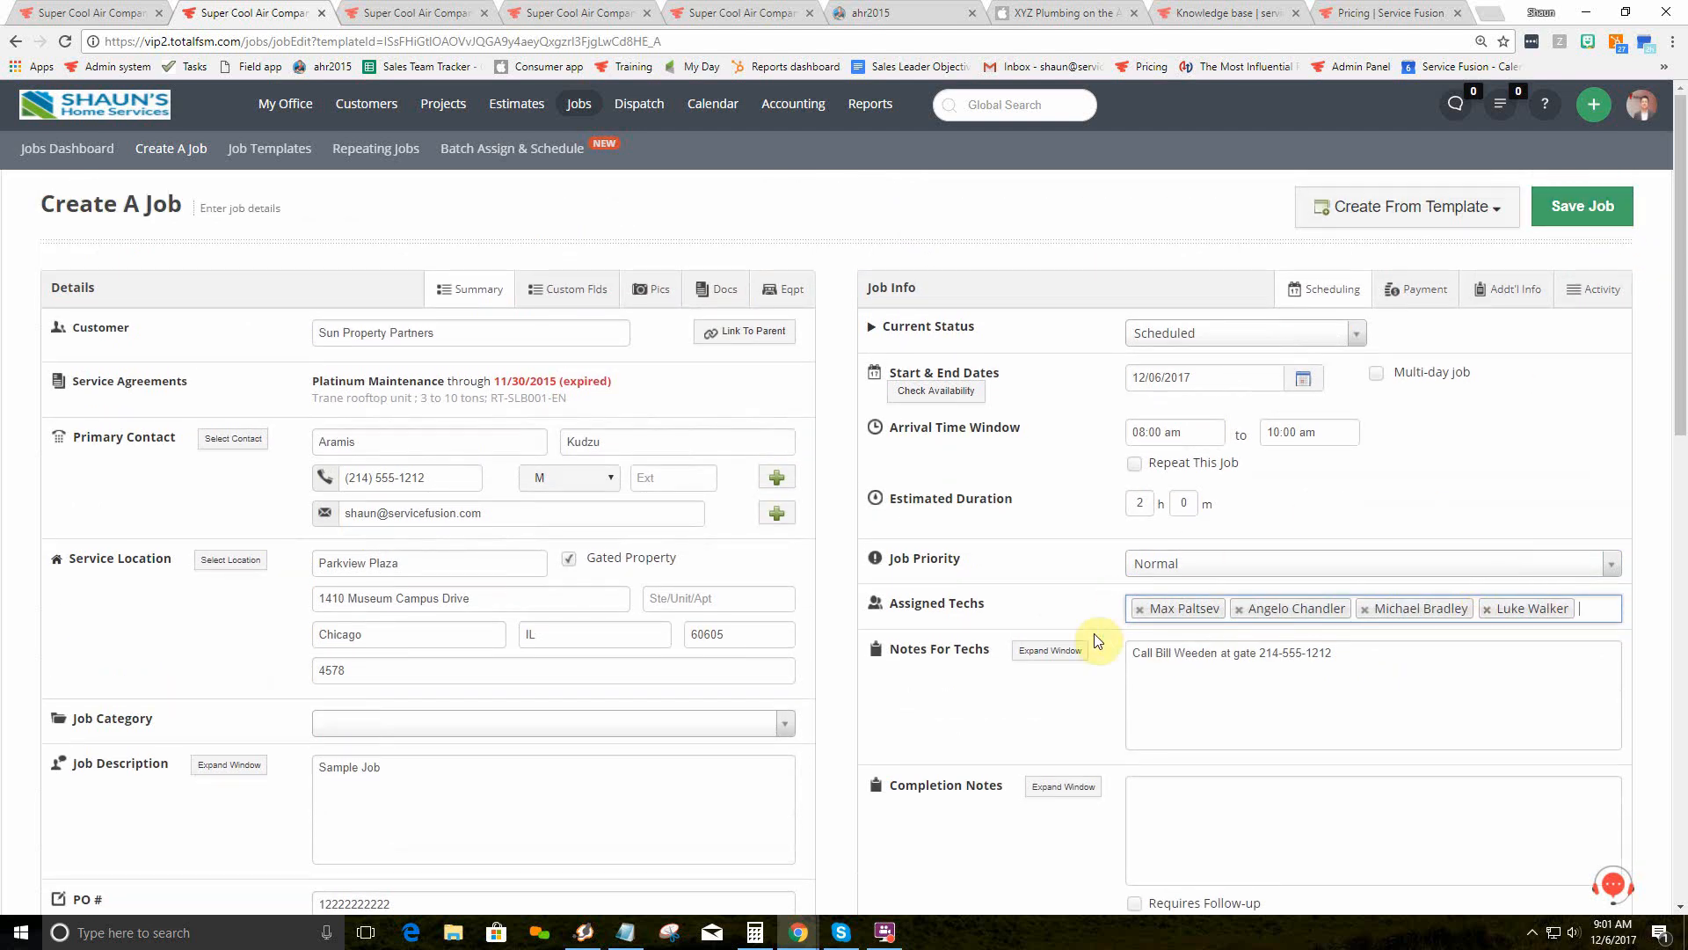
Step: Remove the extra technician tags so only one technician stays assigned
click(1238, 610)
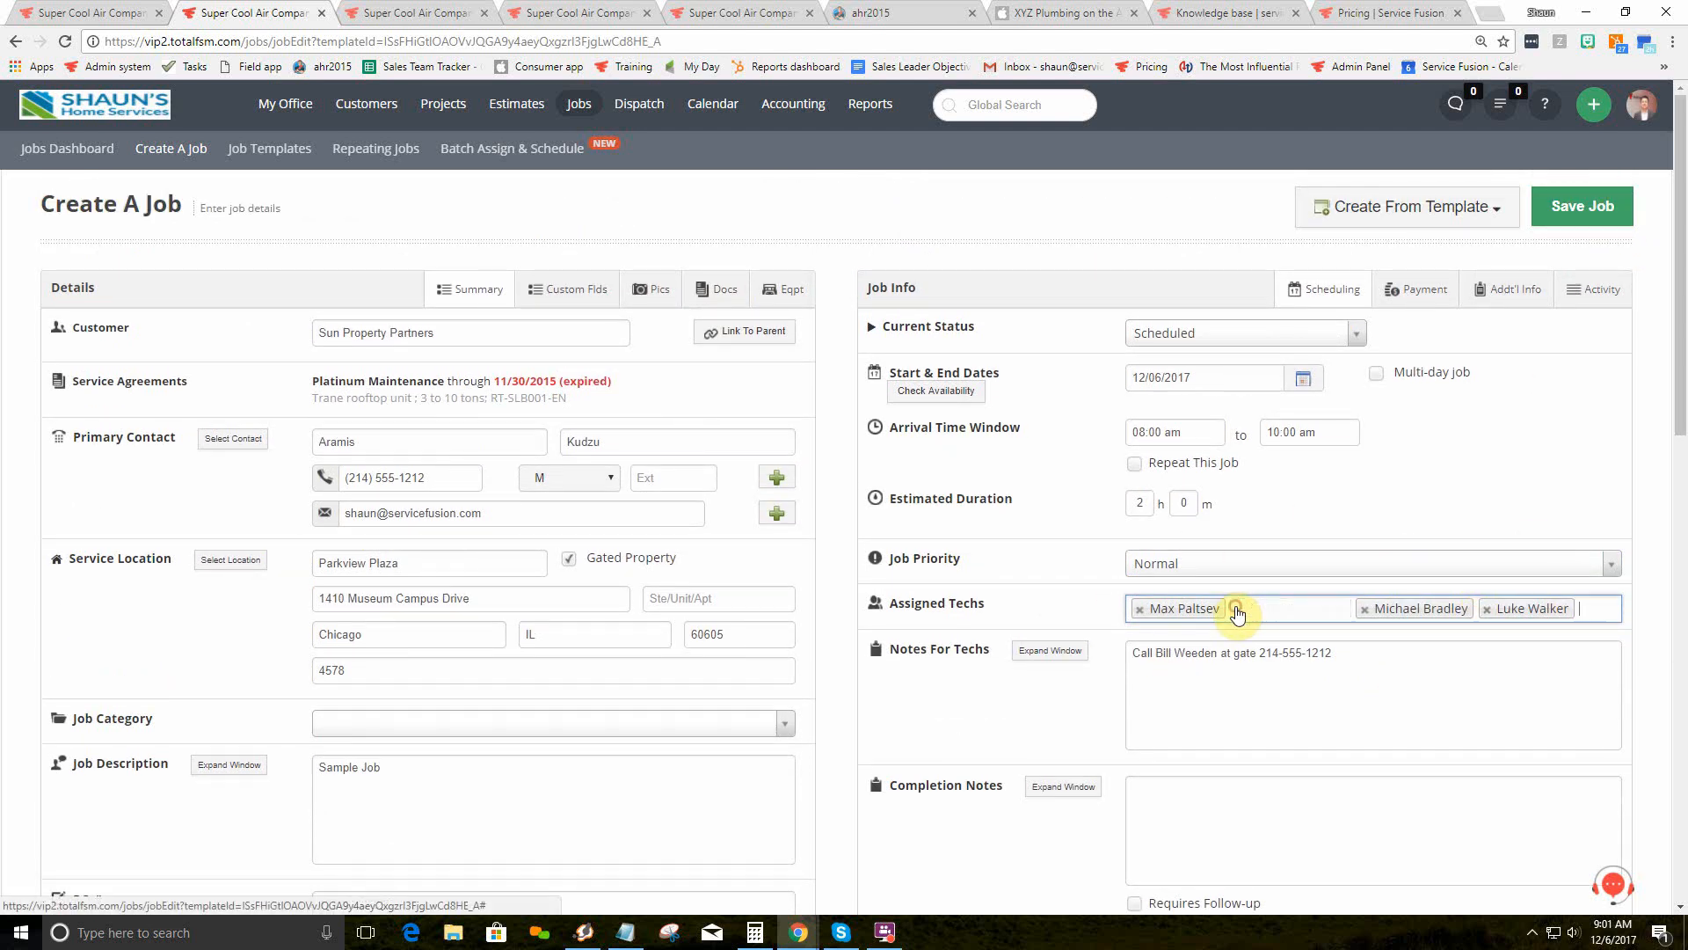
click(1235, 610)
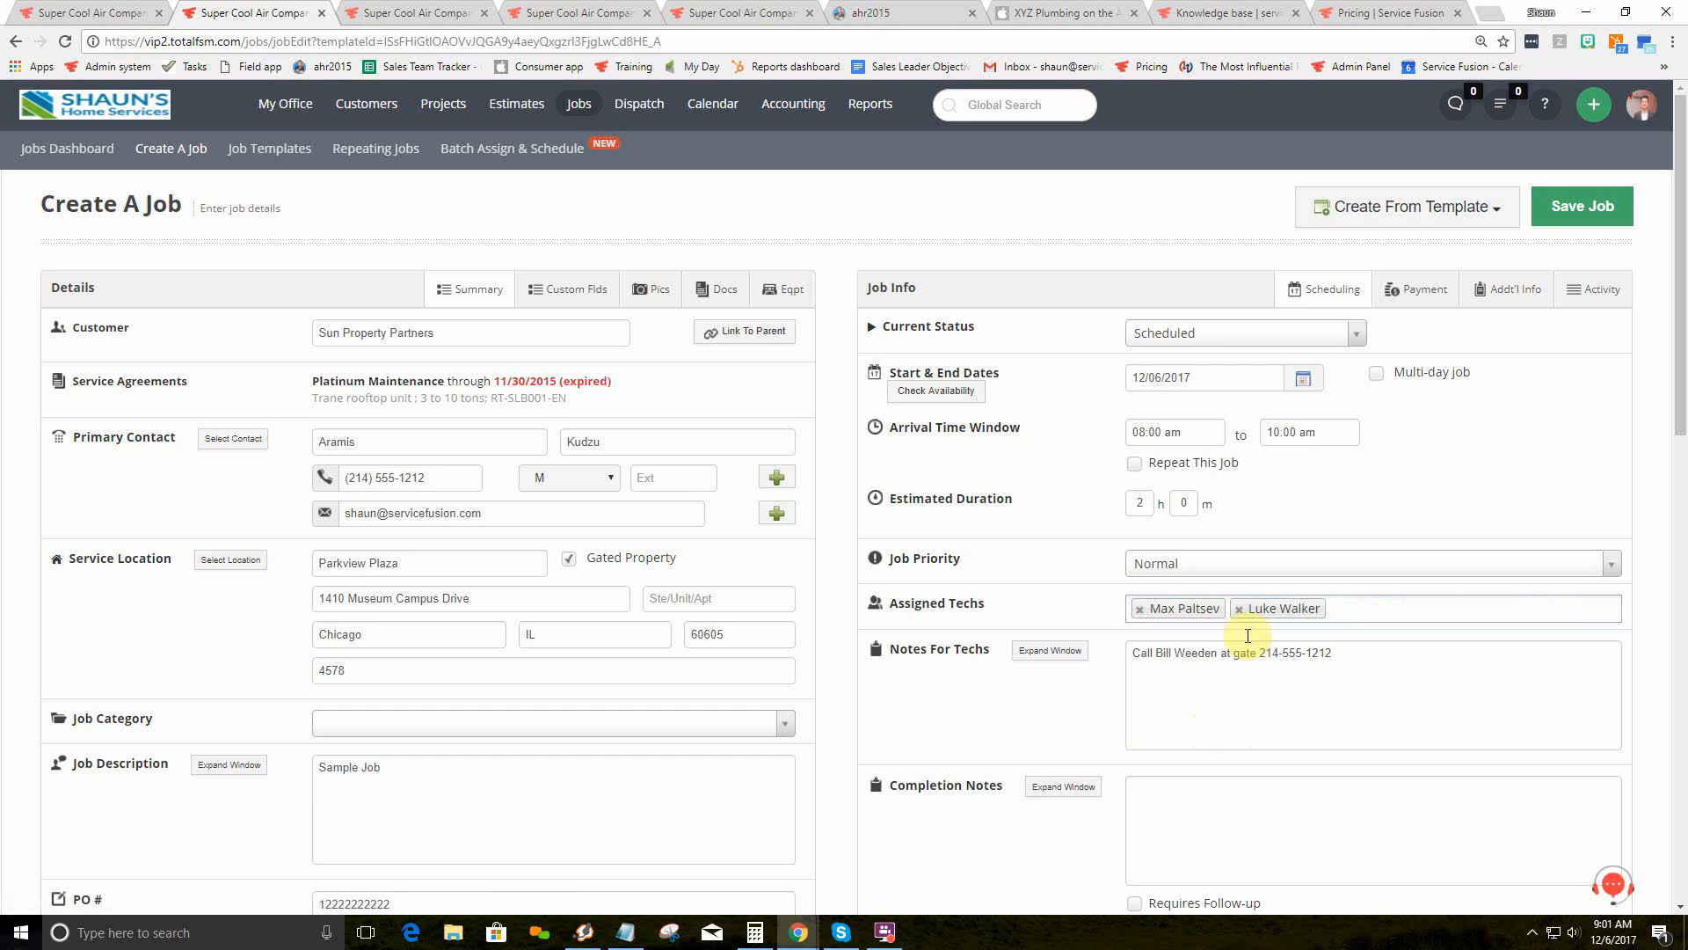
click(1238, 609)
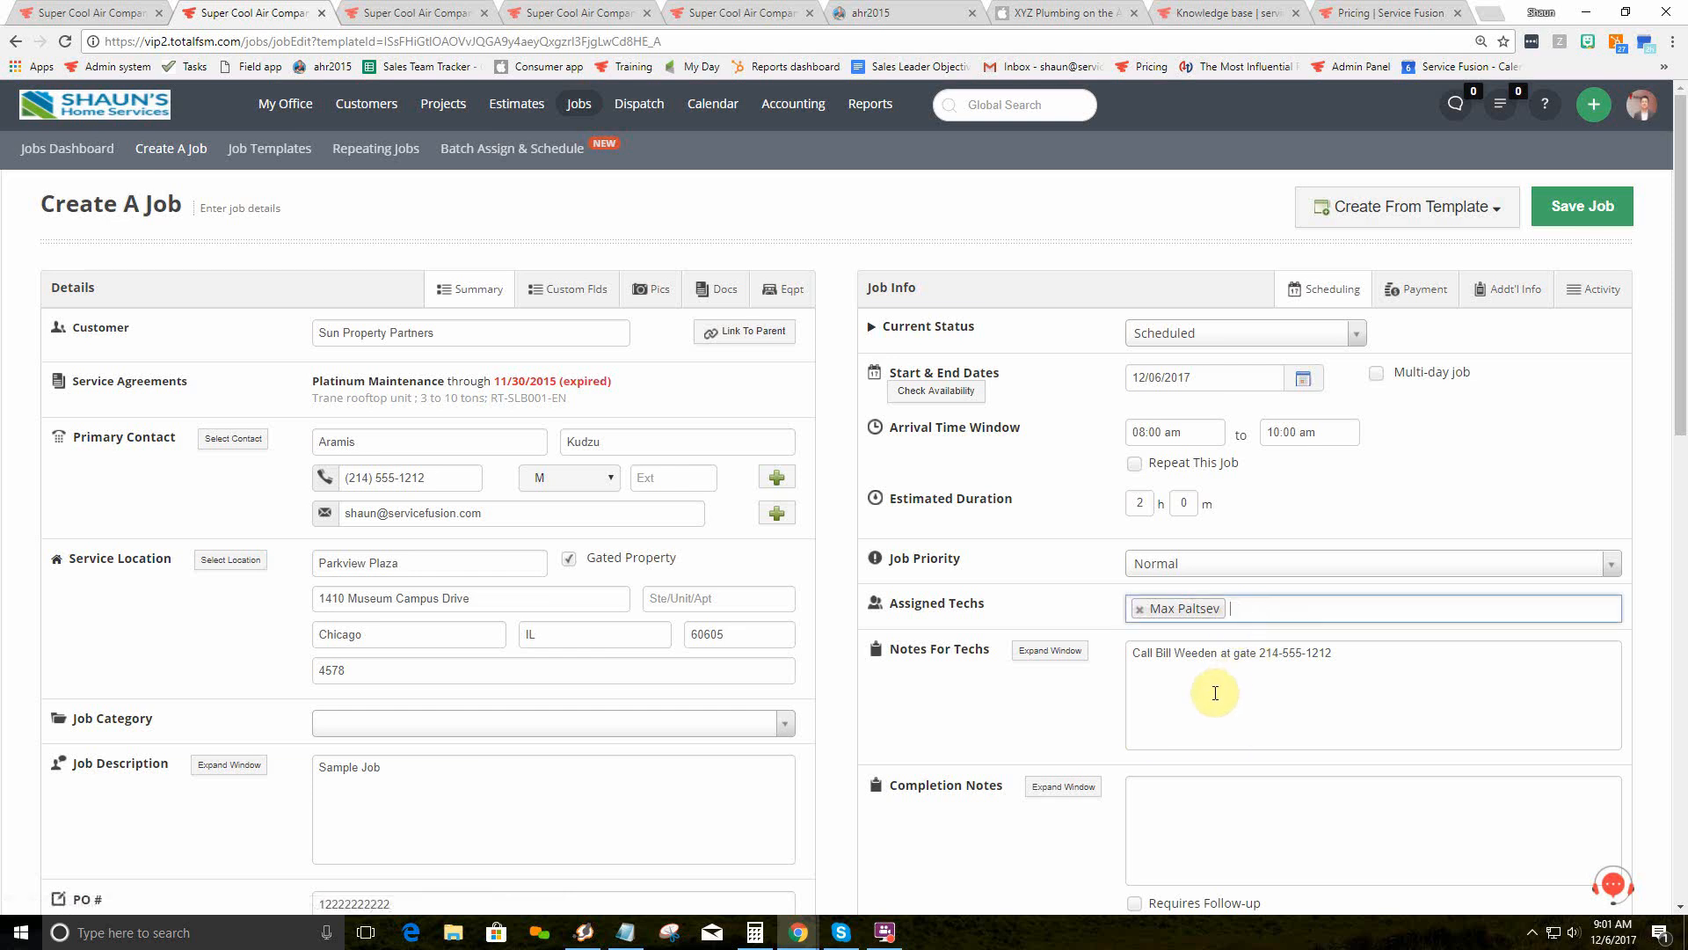
scroll(1223, 687, down, 1)
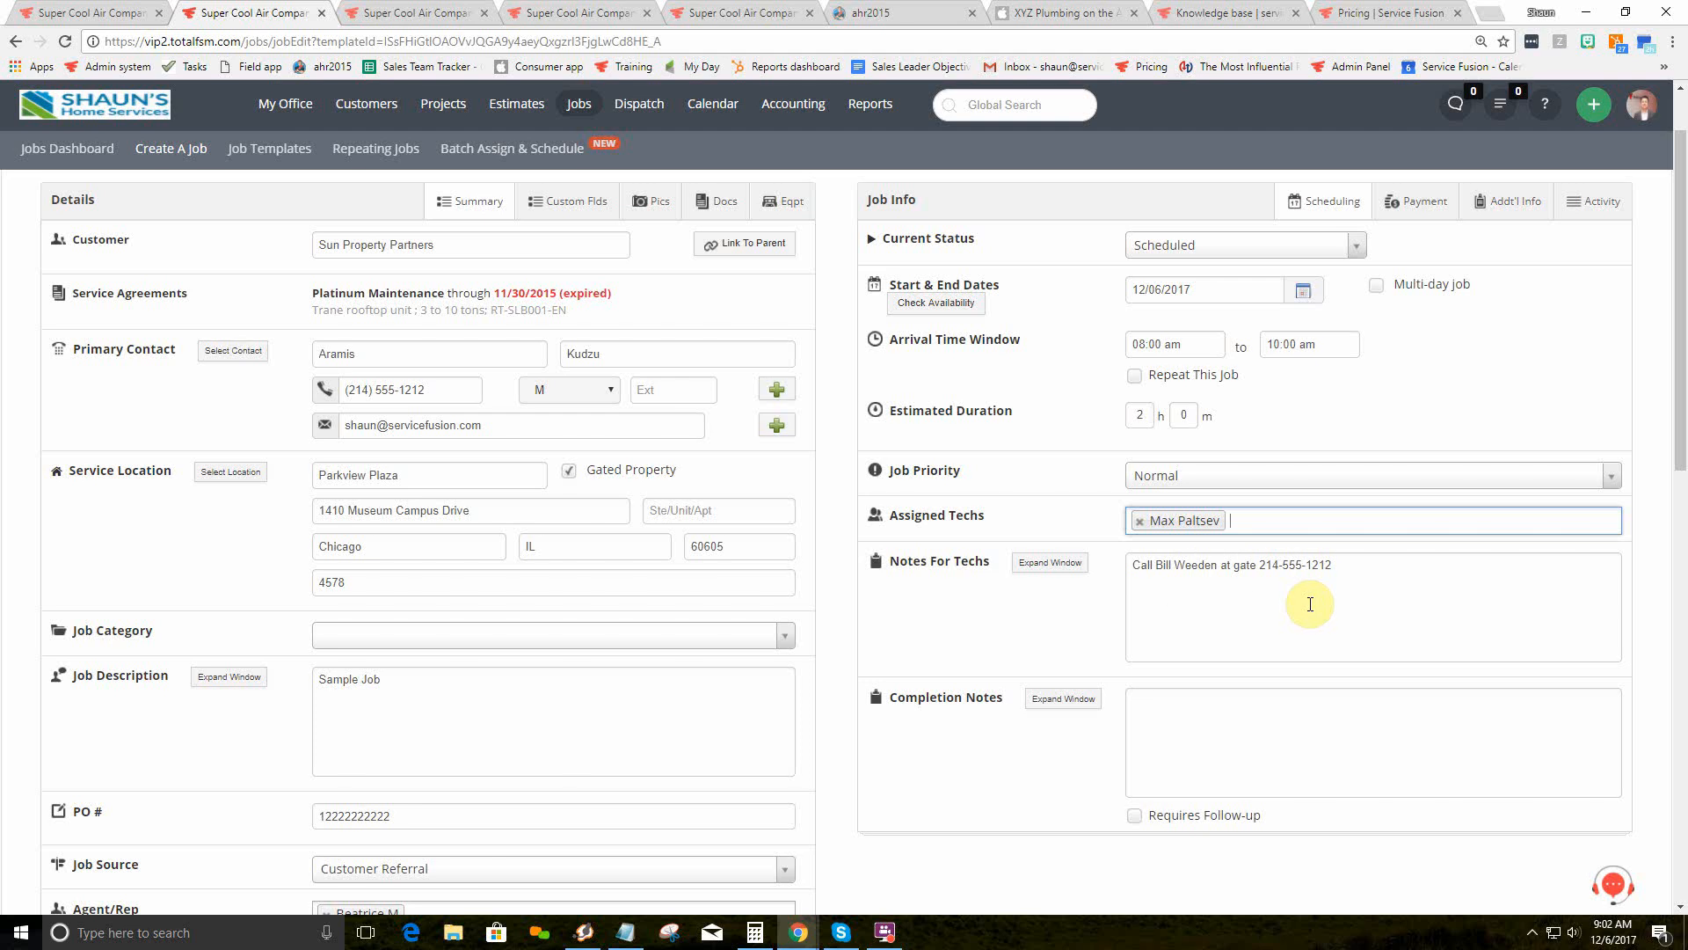
Step: Tick Requires Follow-up on the job and check the dispatch board's Marked For Follow Up list
scroll(1302, 605, down, 2)
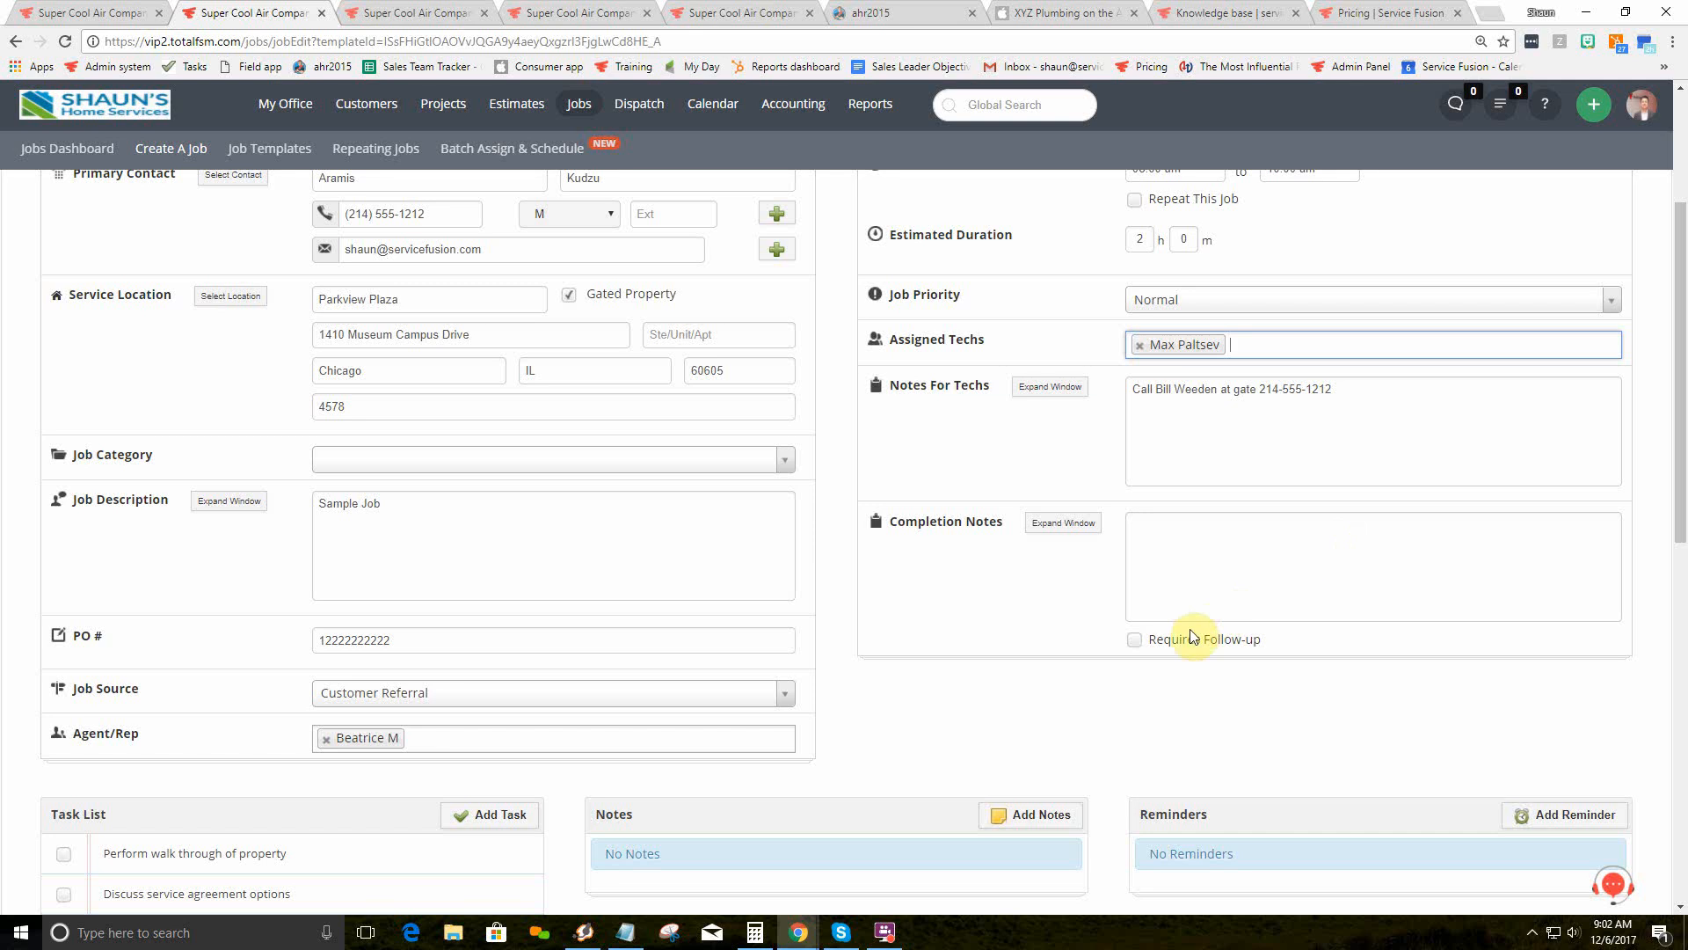
click(1133, 642)
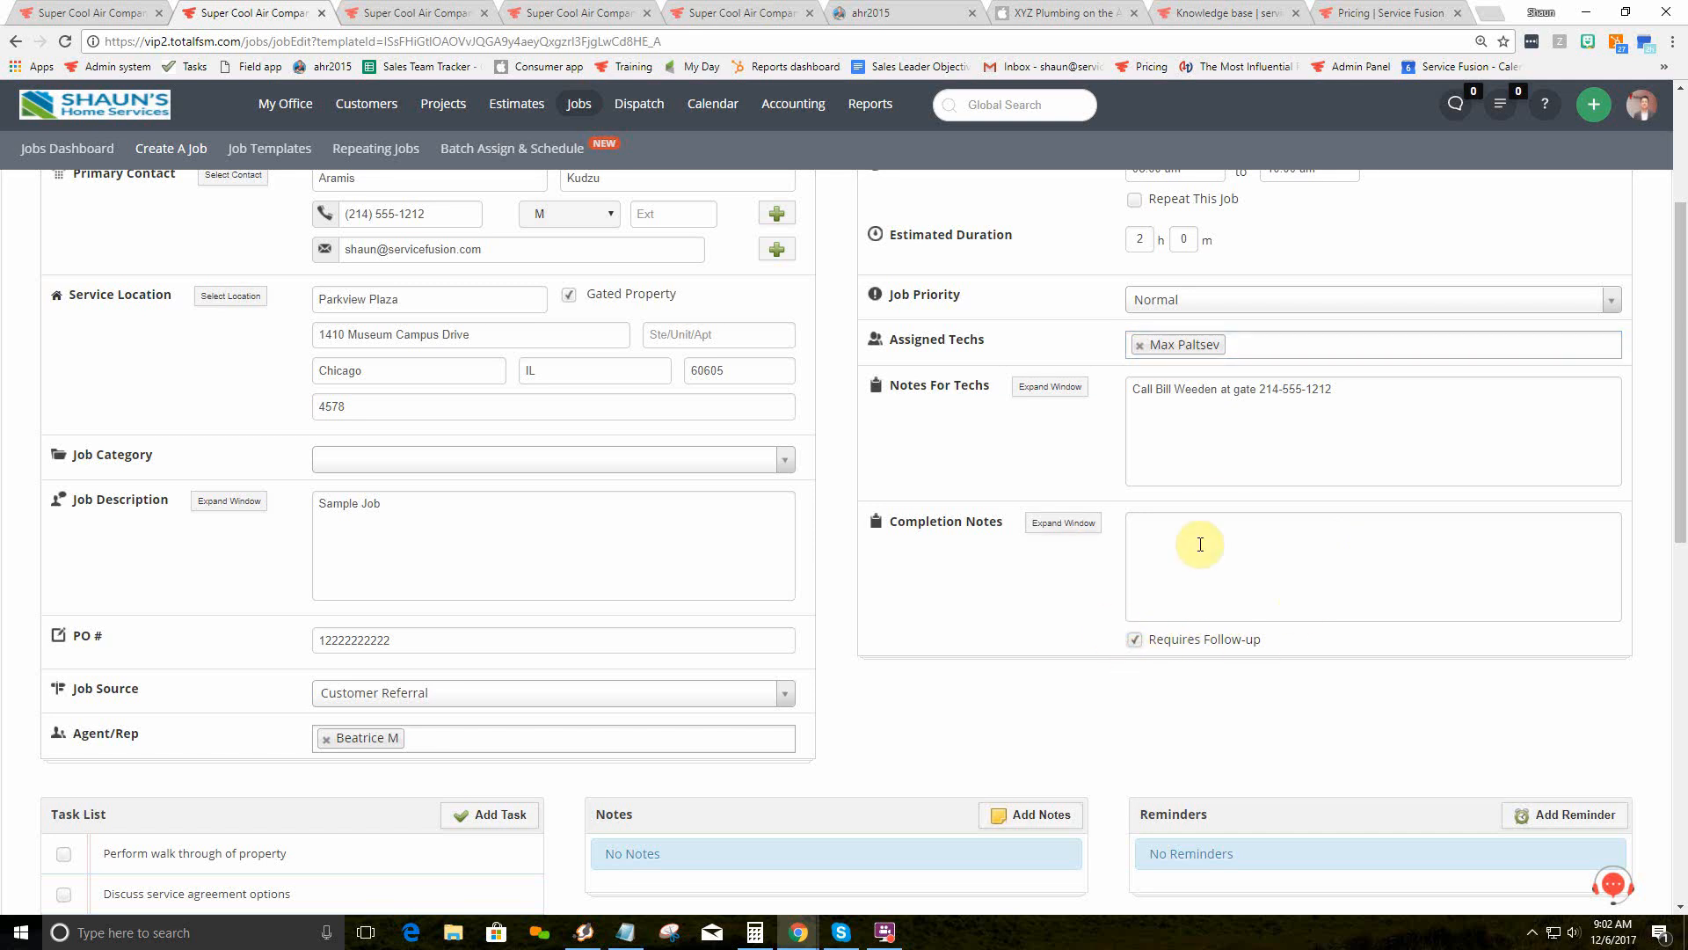
click(430, 10)
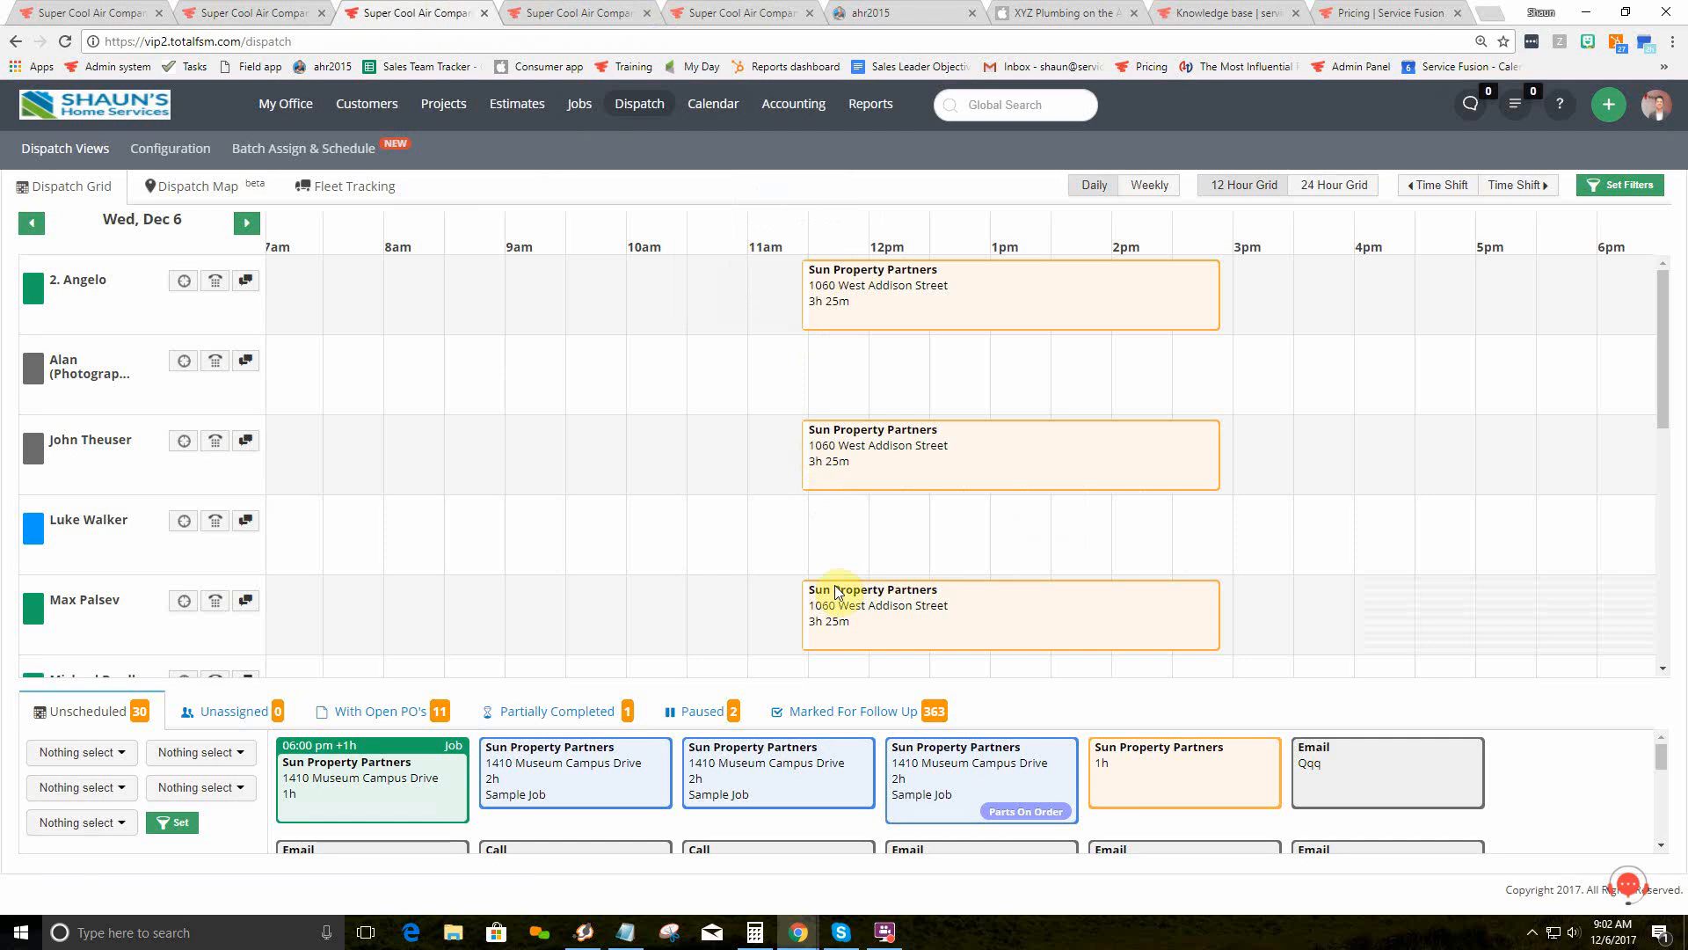
click(847, 708)
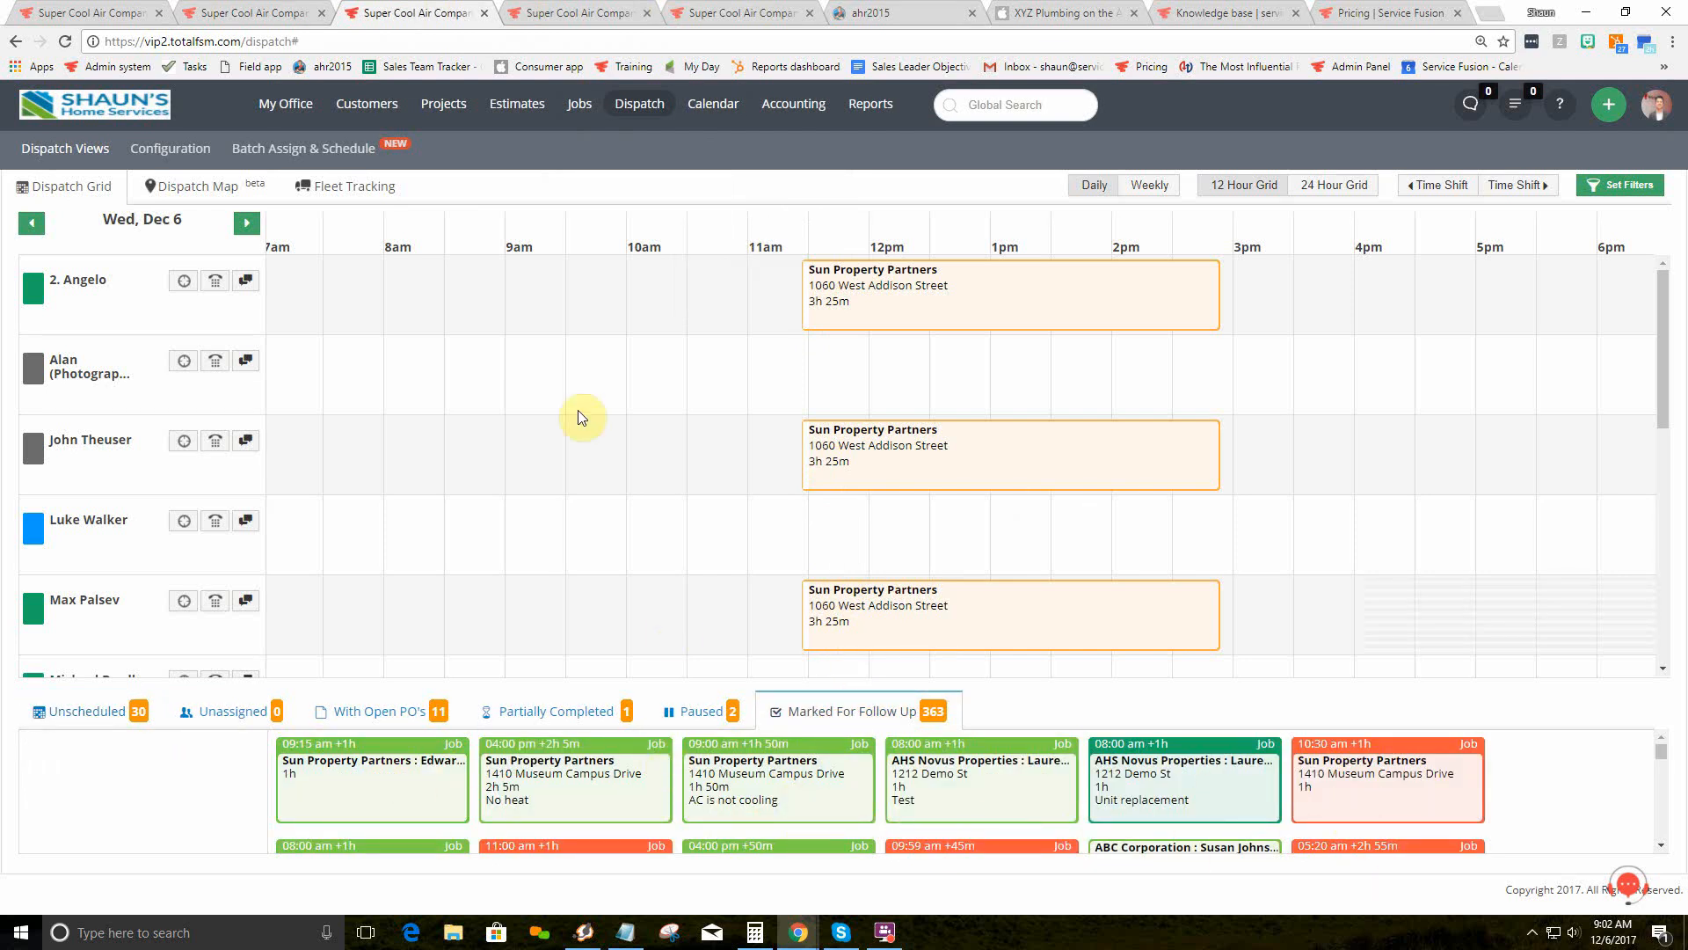
click(263, 13)
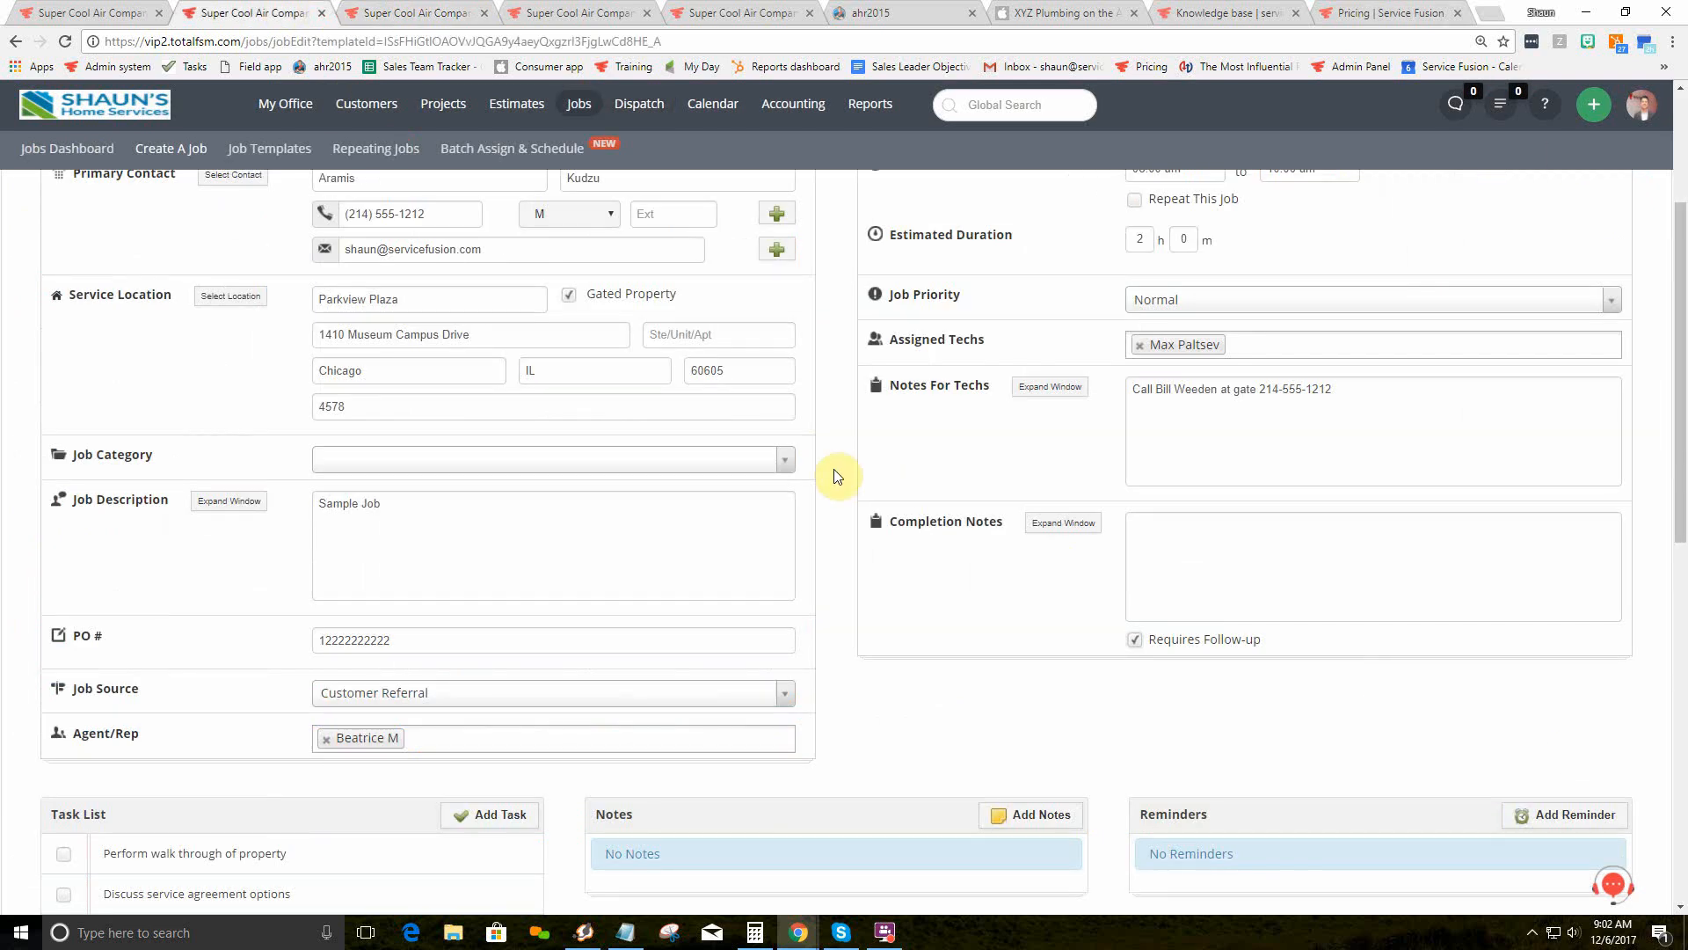
Step: Post a 'status?' note in the job's Notes section
scroll(836, 471, up, 2)
scroll(836, 508, down, 1)
scroll(827, 528, down, 5)
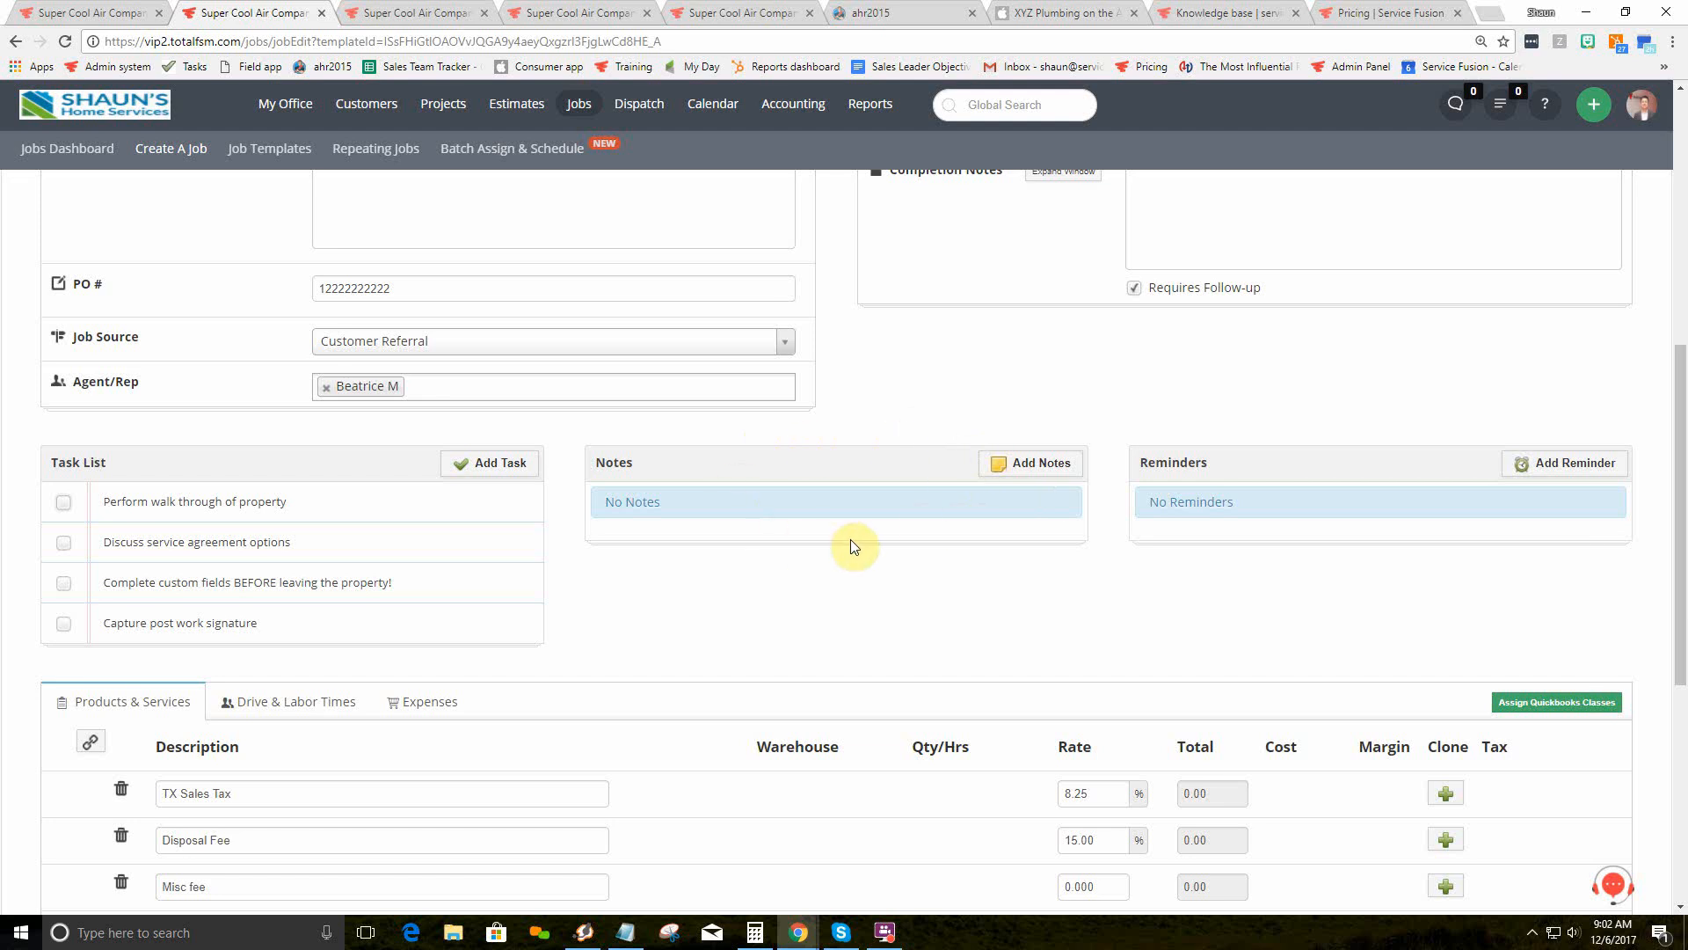
click(1029, 464)
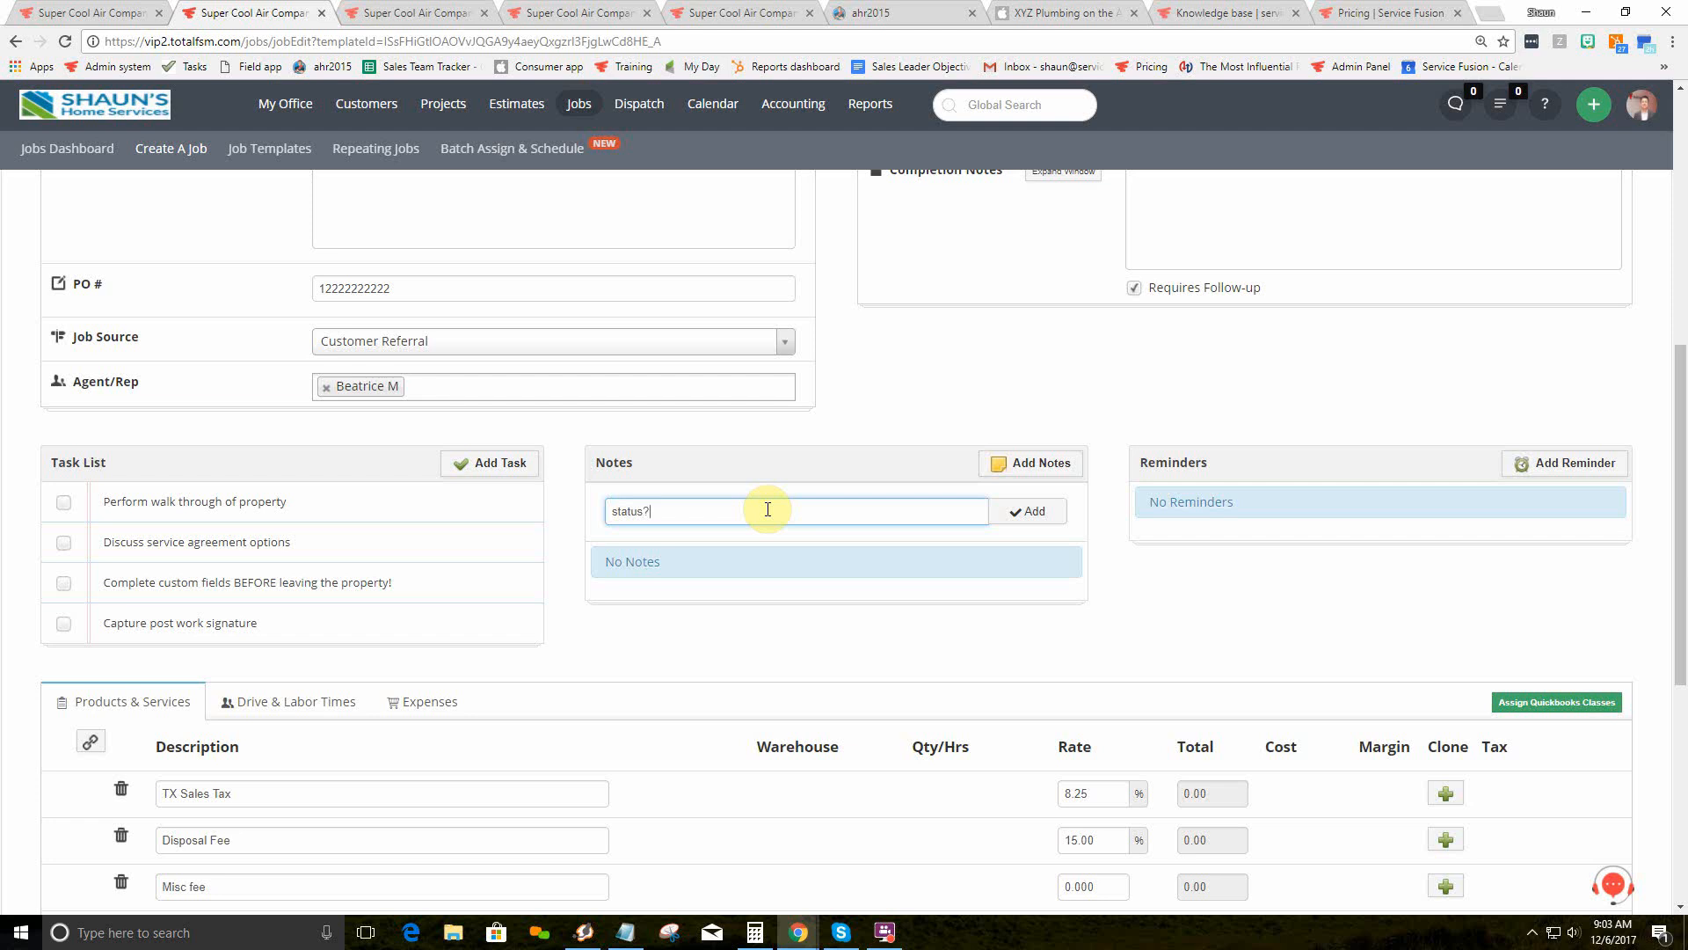
click(1033, 520)
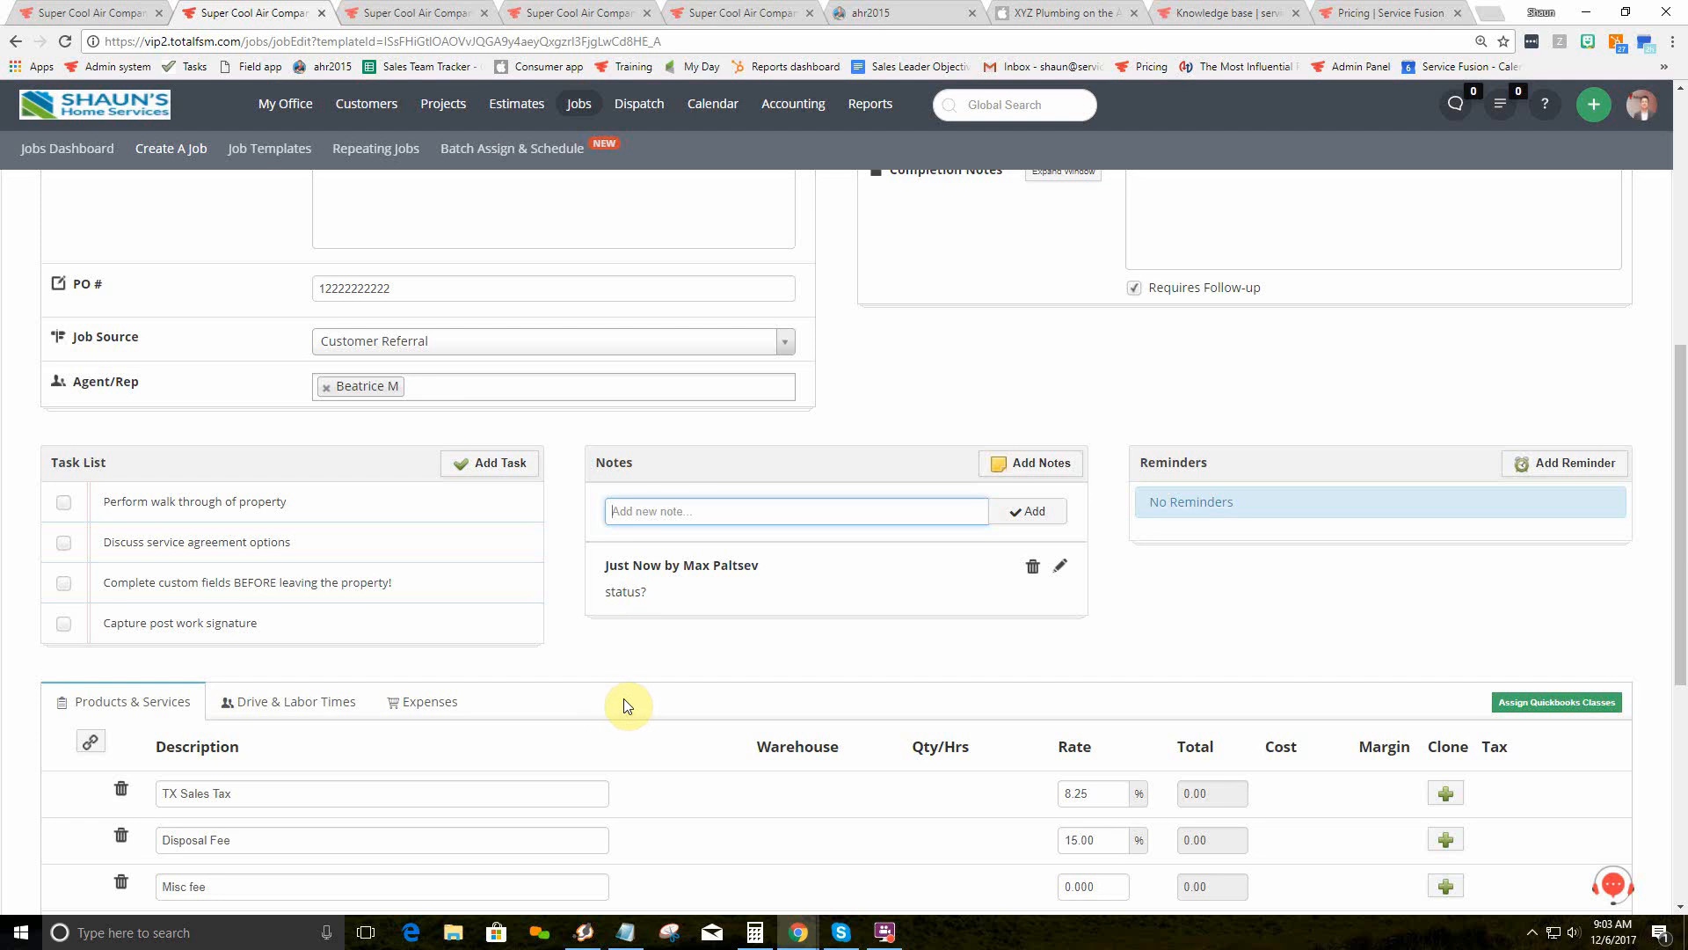
scroll(848, 697, up, 7)
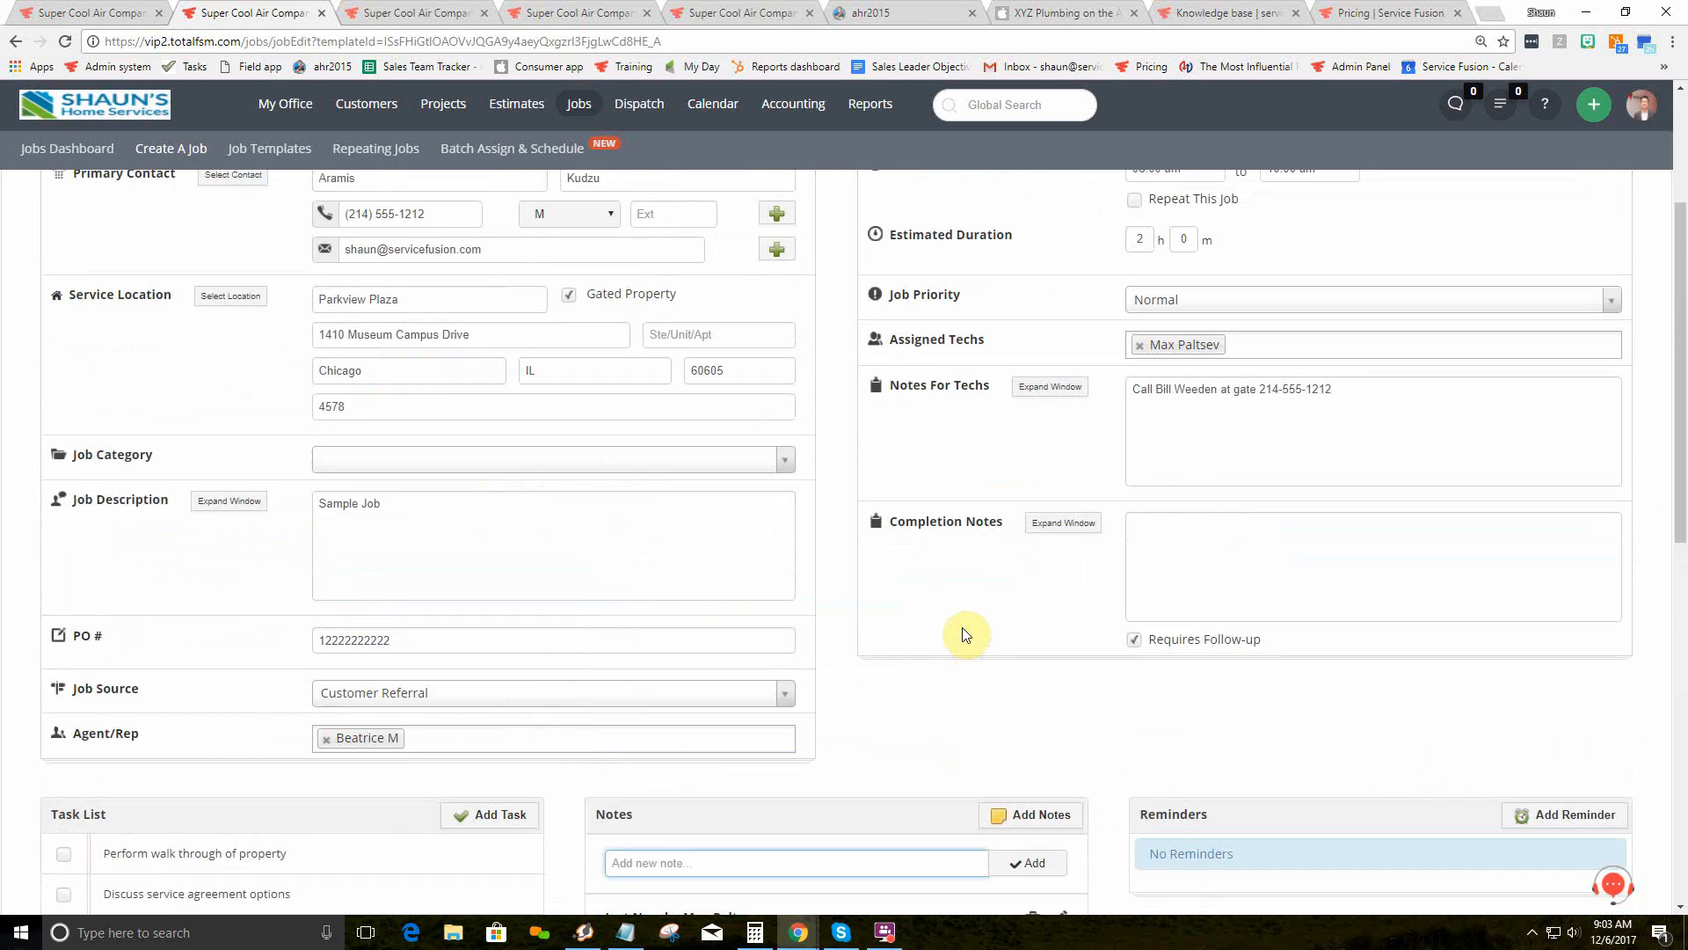
Step: Save the job, choosing Proceed as is to keep the existing Sun Property Partners customer
click(1563, 224)
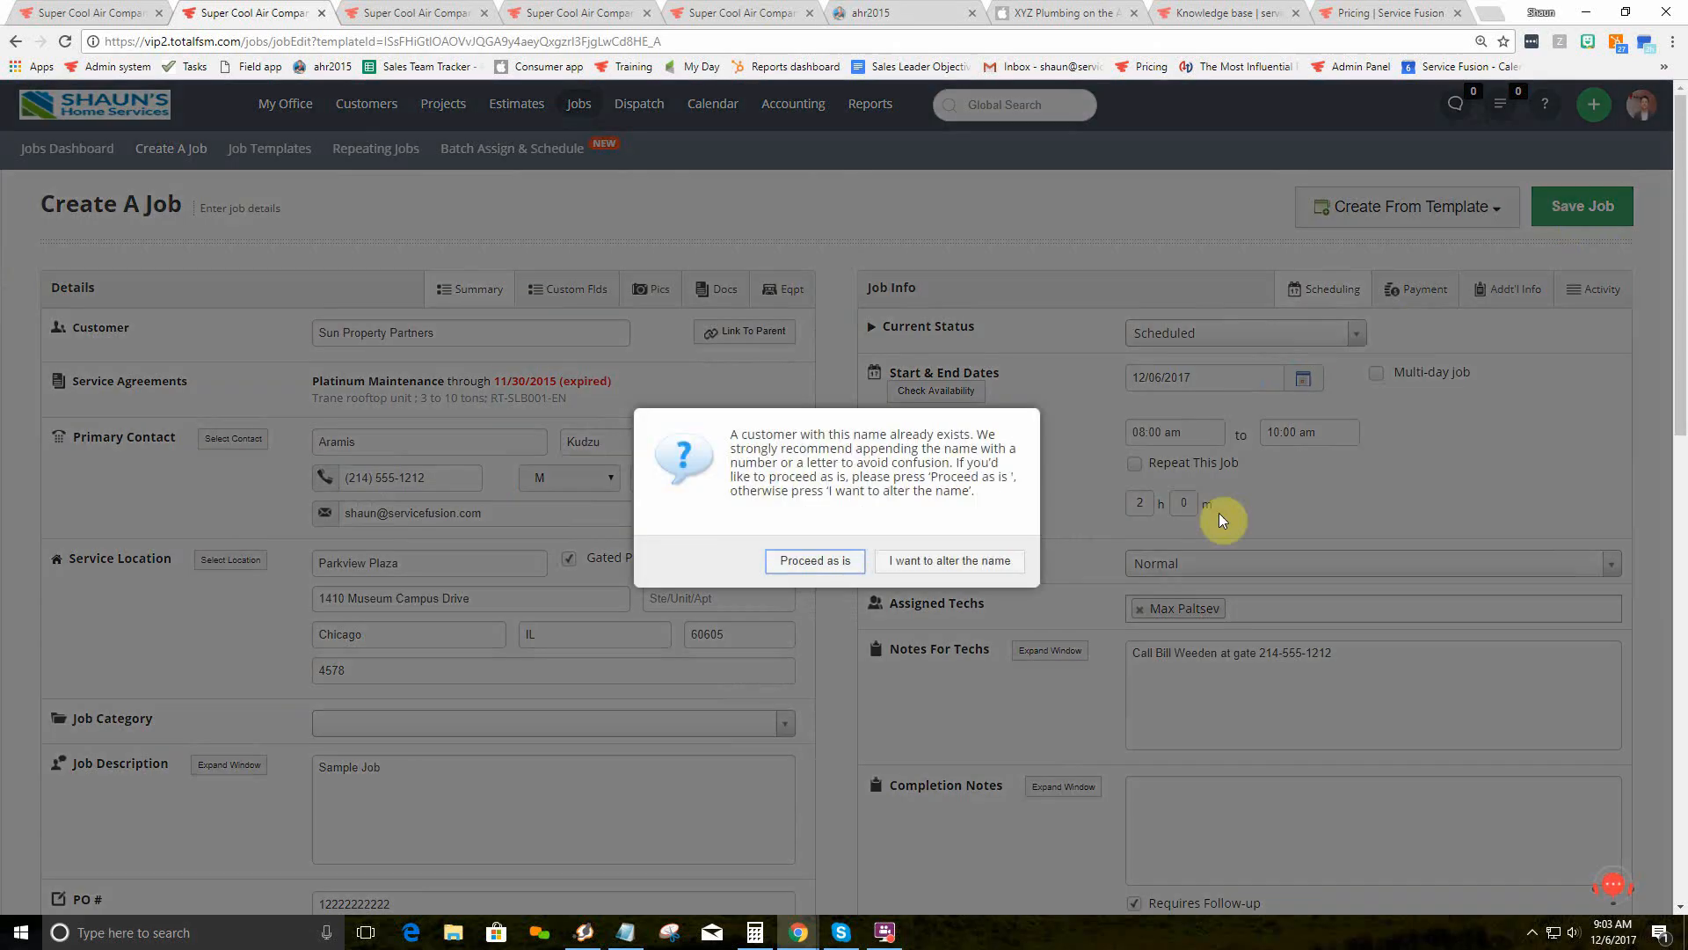
click(855, 560)
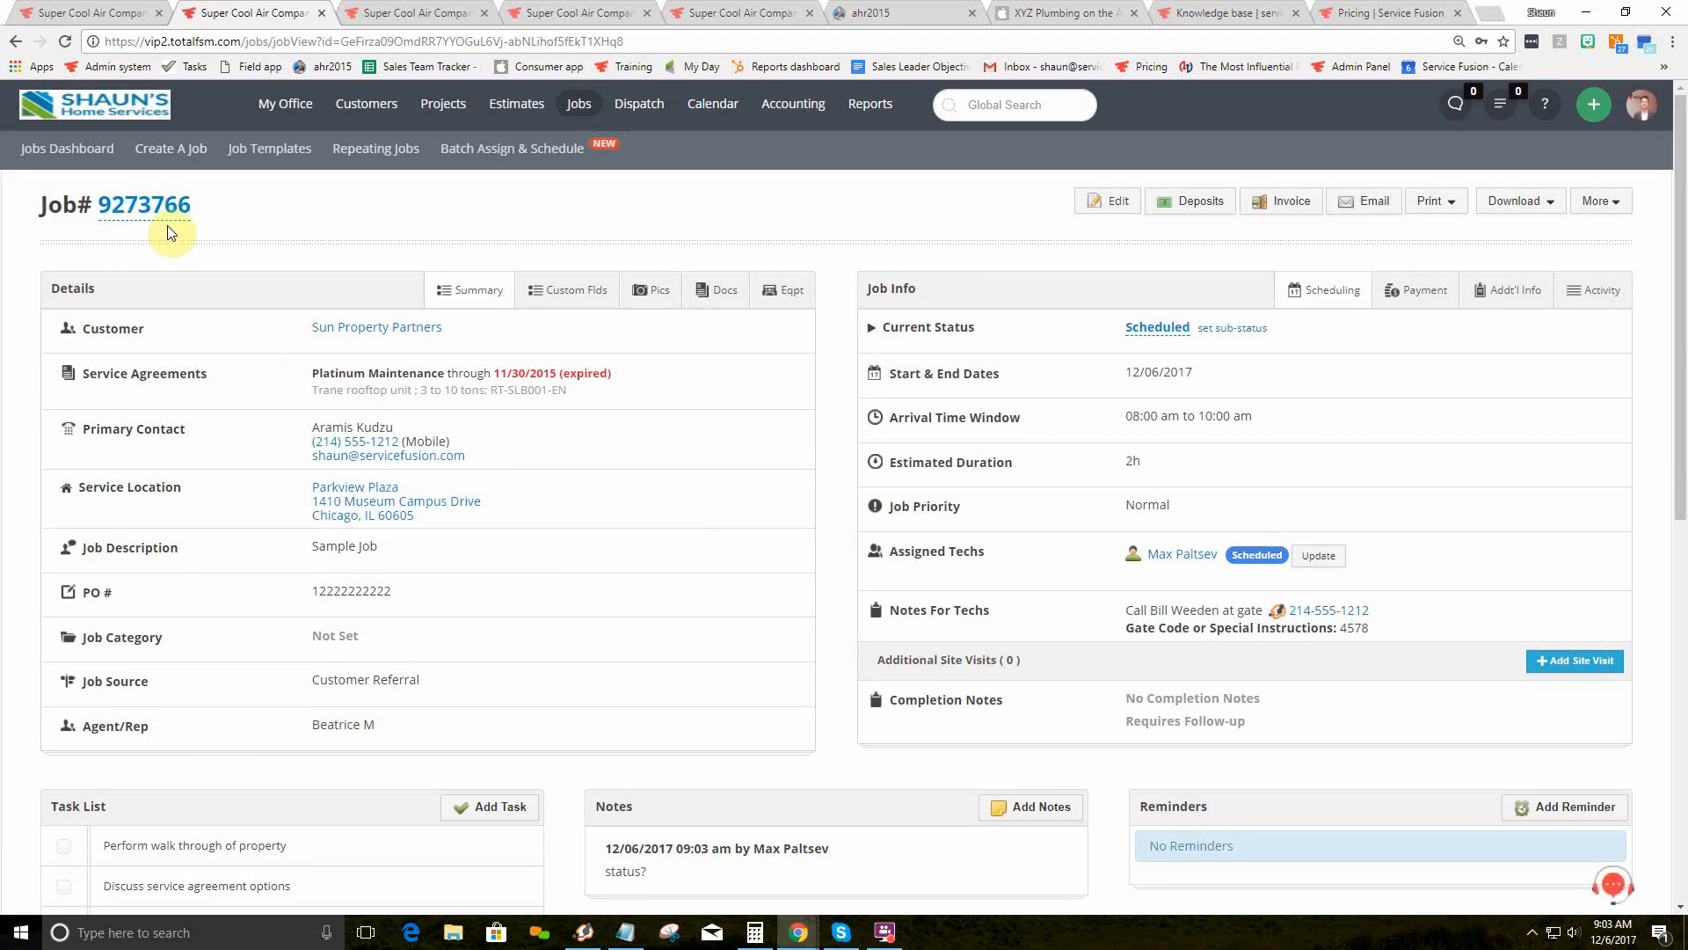
click(999, 103)
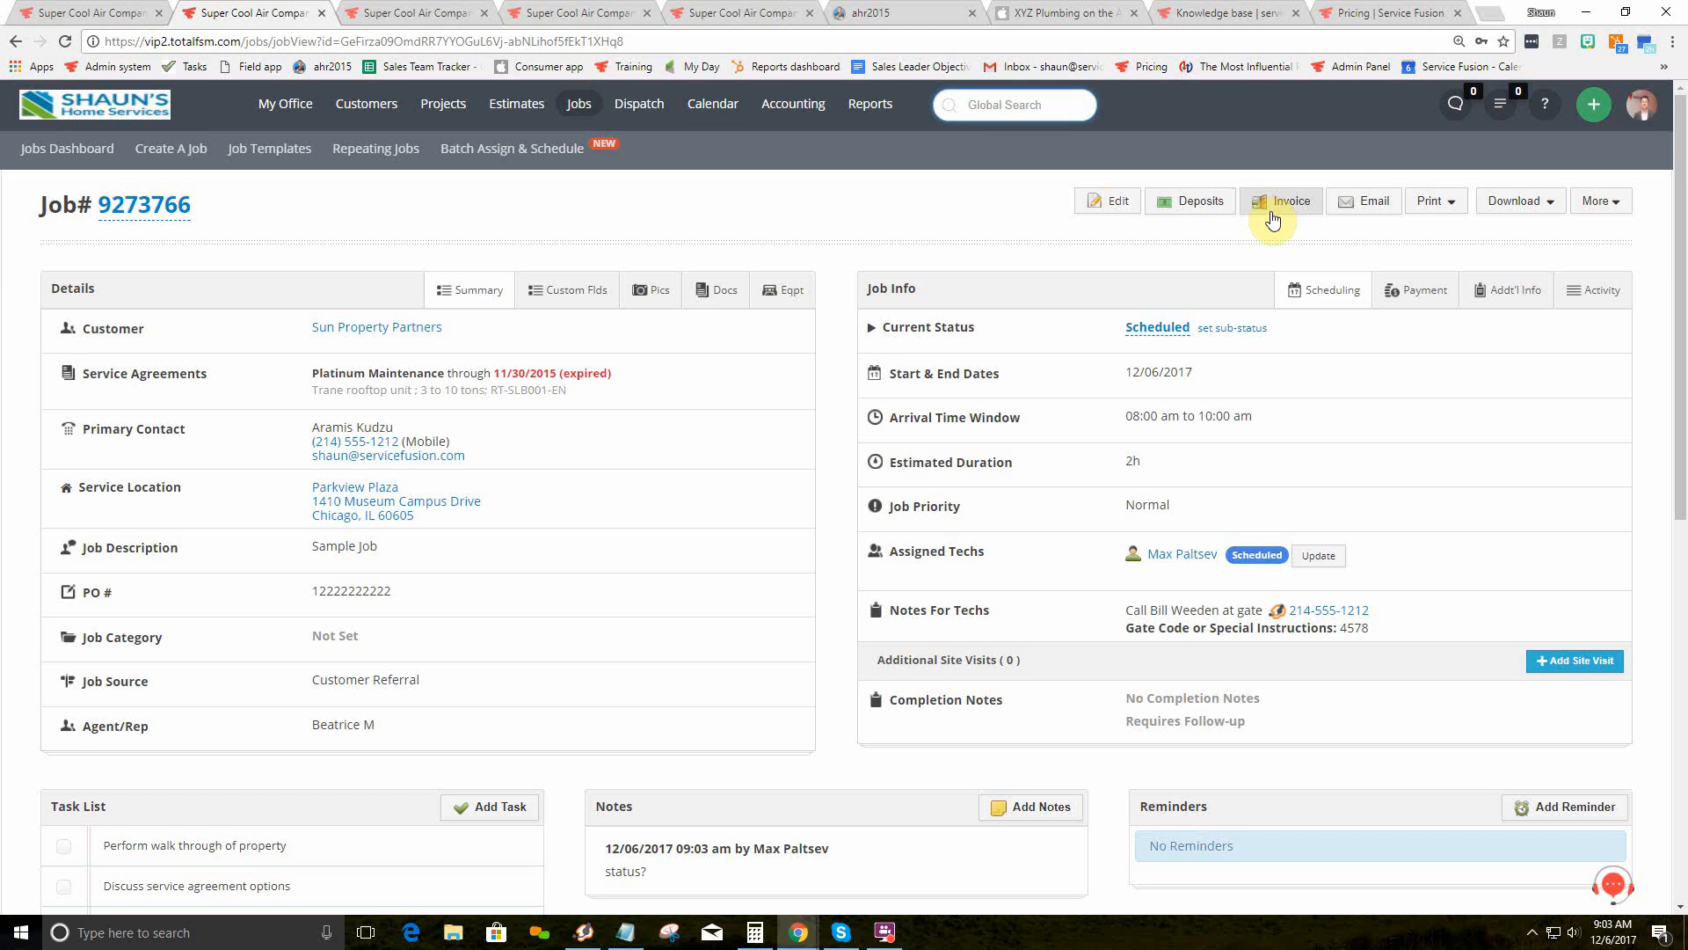
Step: Review the job email's Grand total option and Pics and Docs attachments, cancel, then view Print options
click(1377, 211)
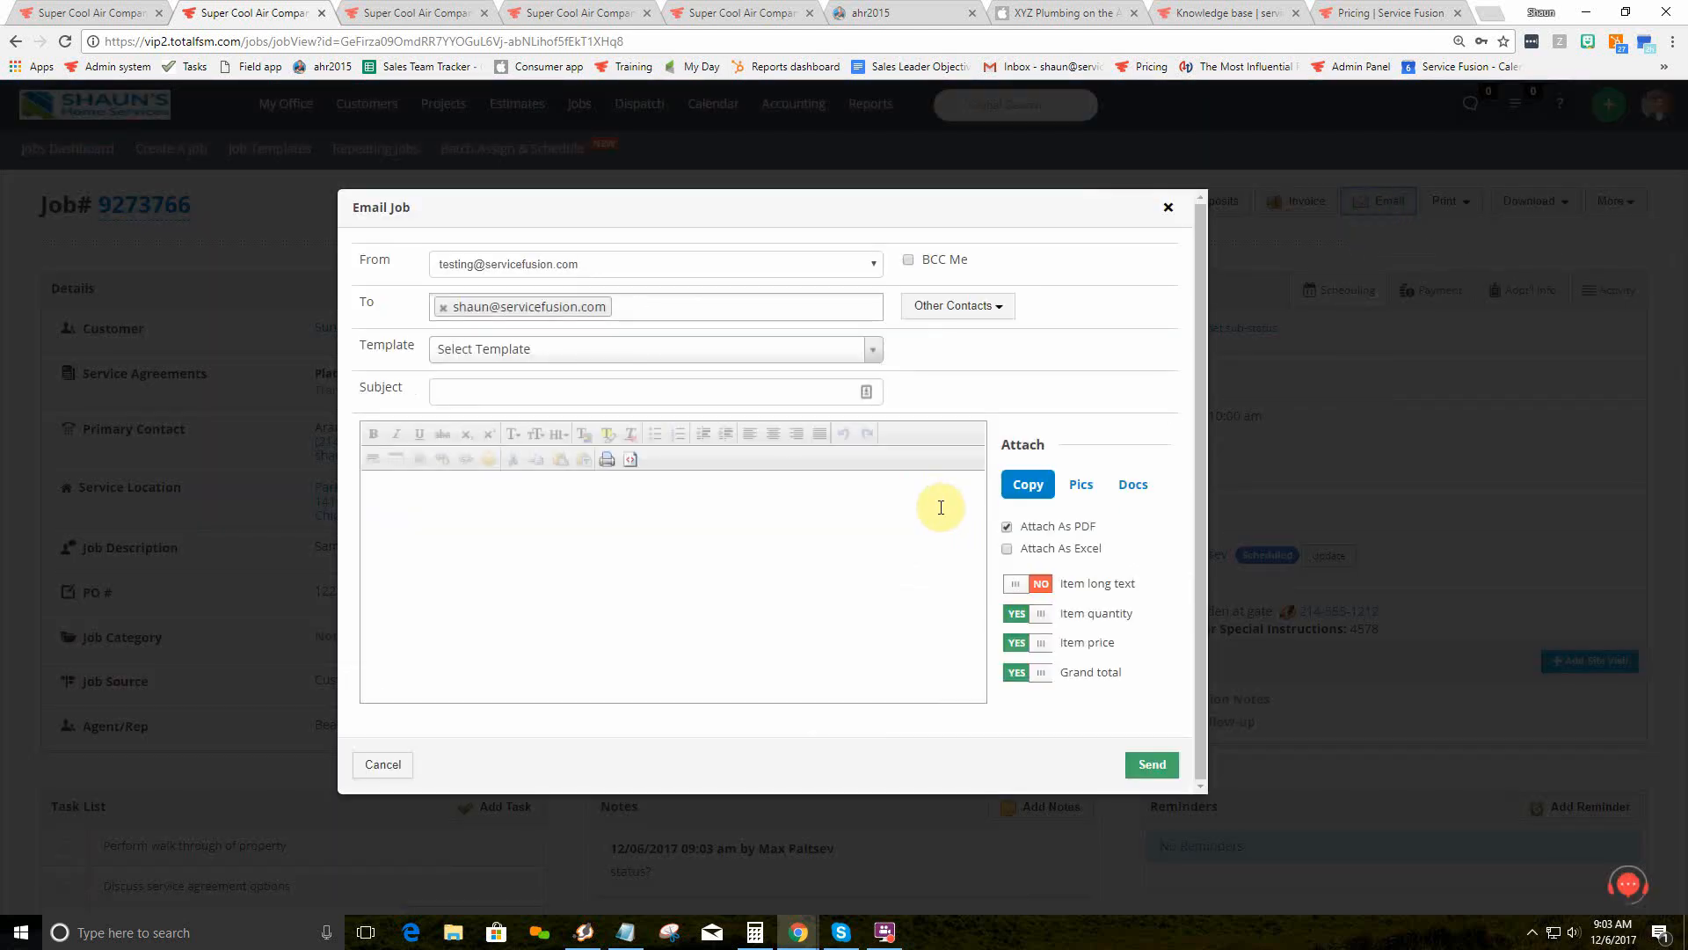
click(1027, 675)
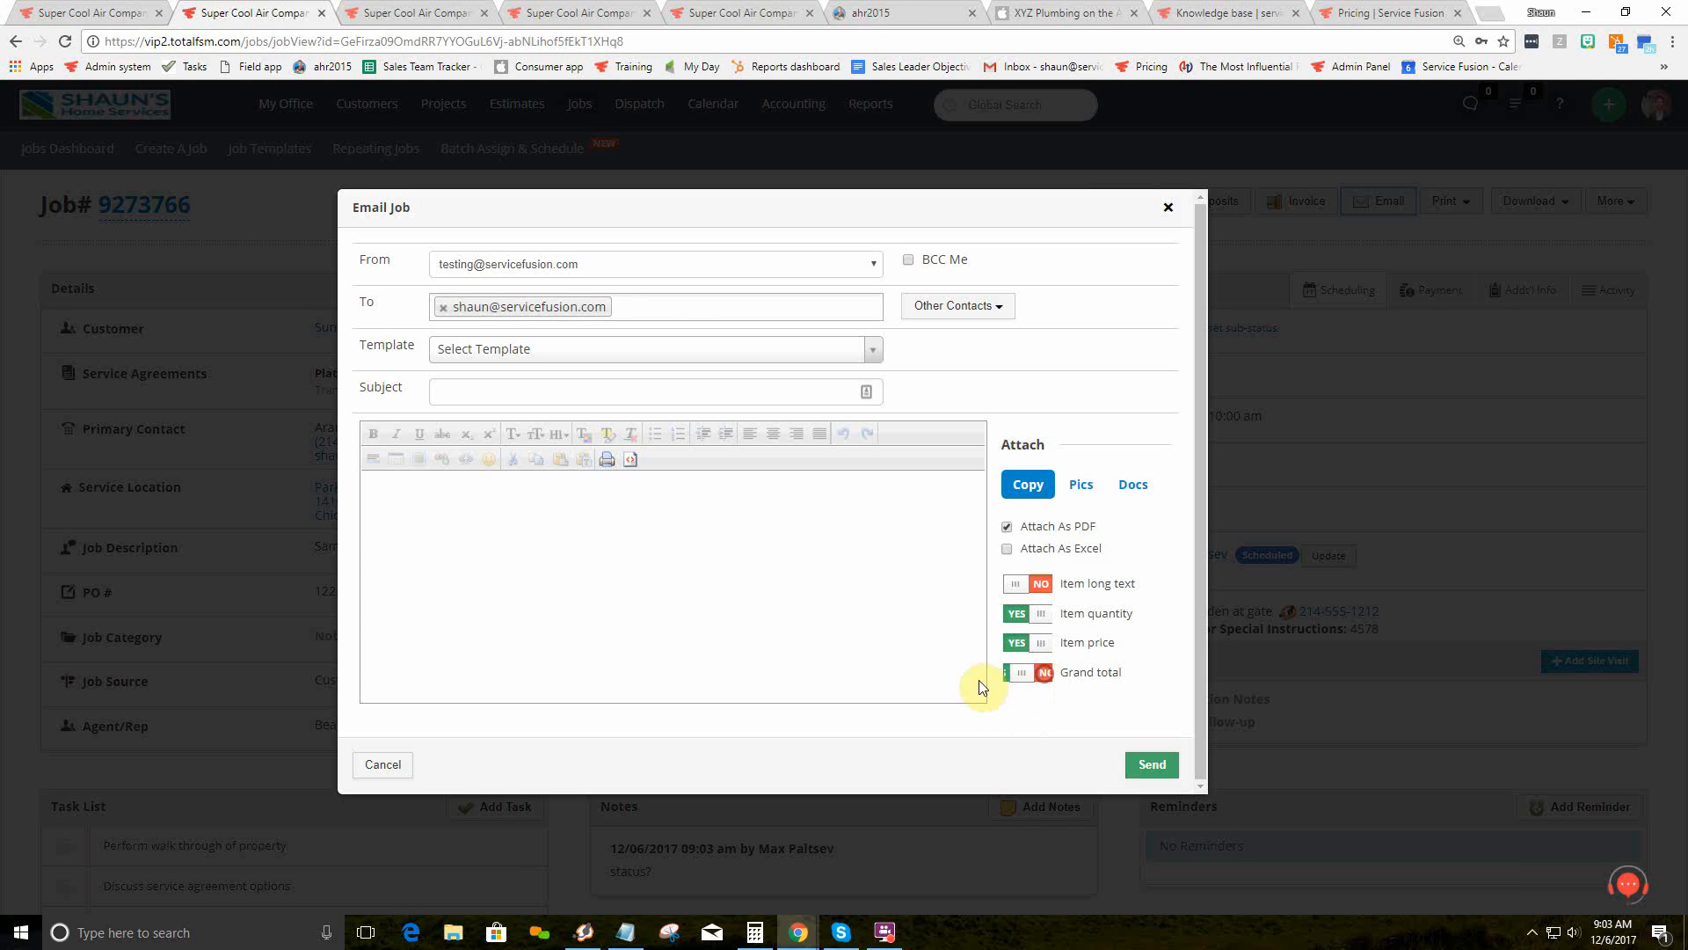
click(1027, 671)
click(1084, 491)
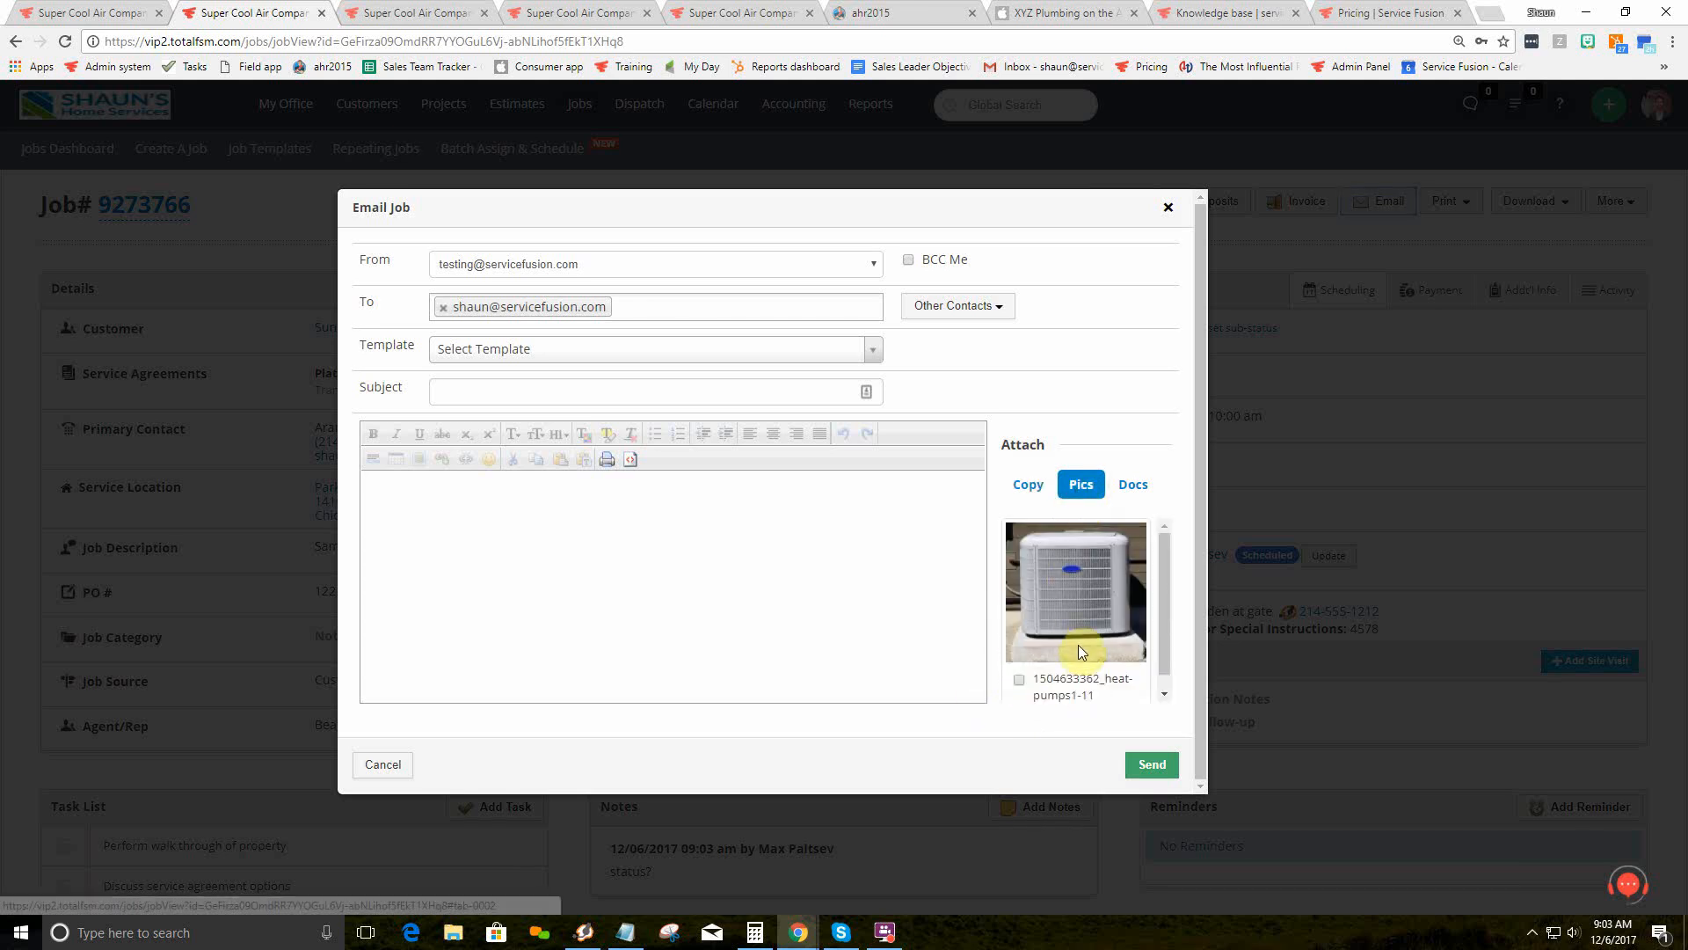
click(1137, 490)
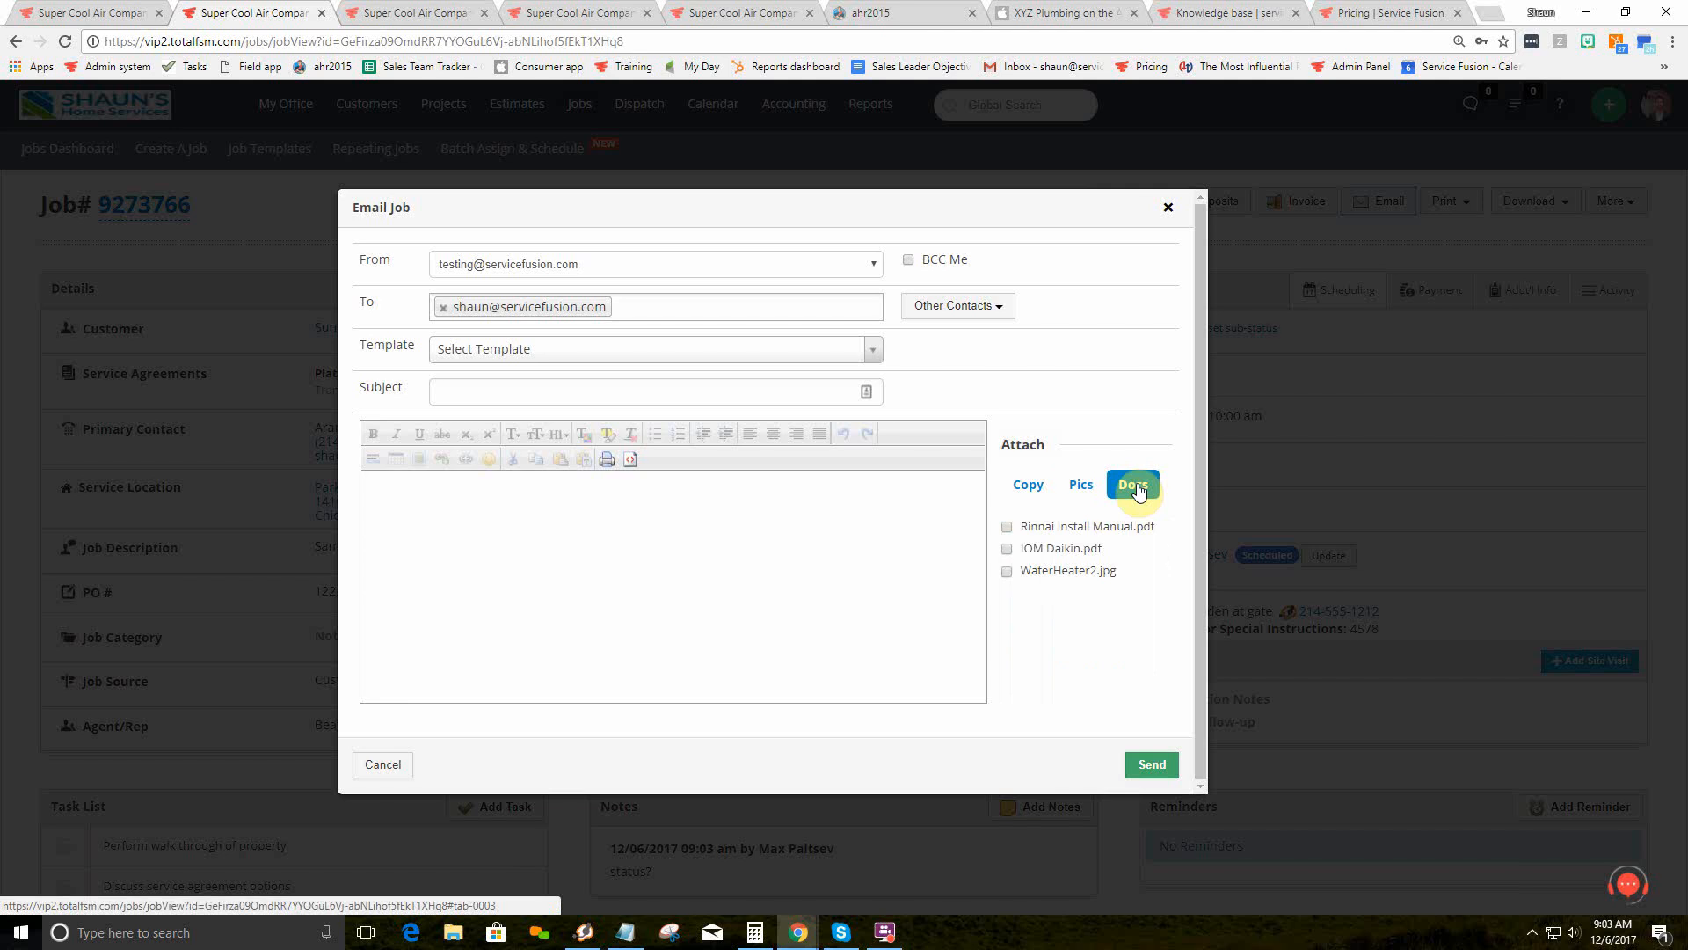
click(384, 765)
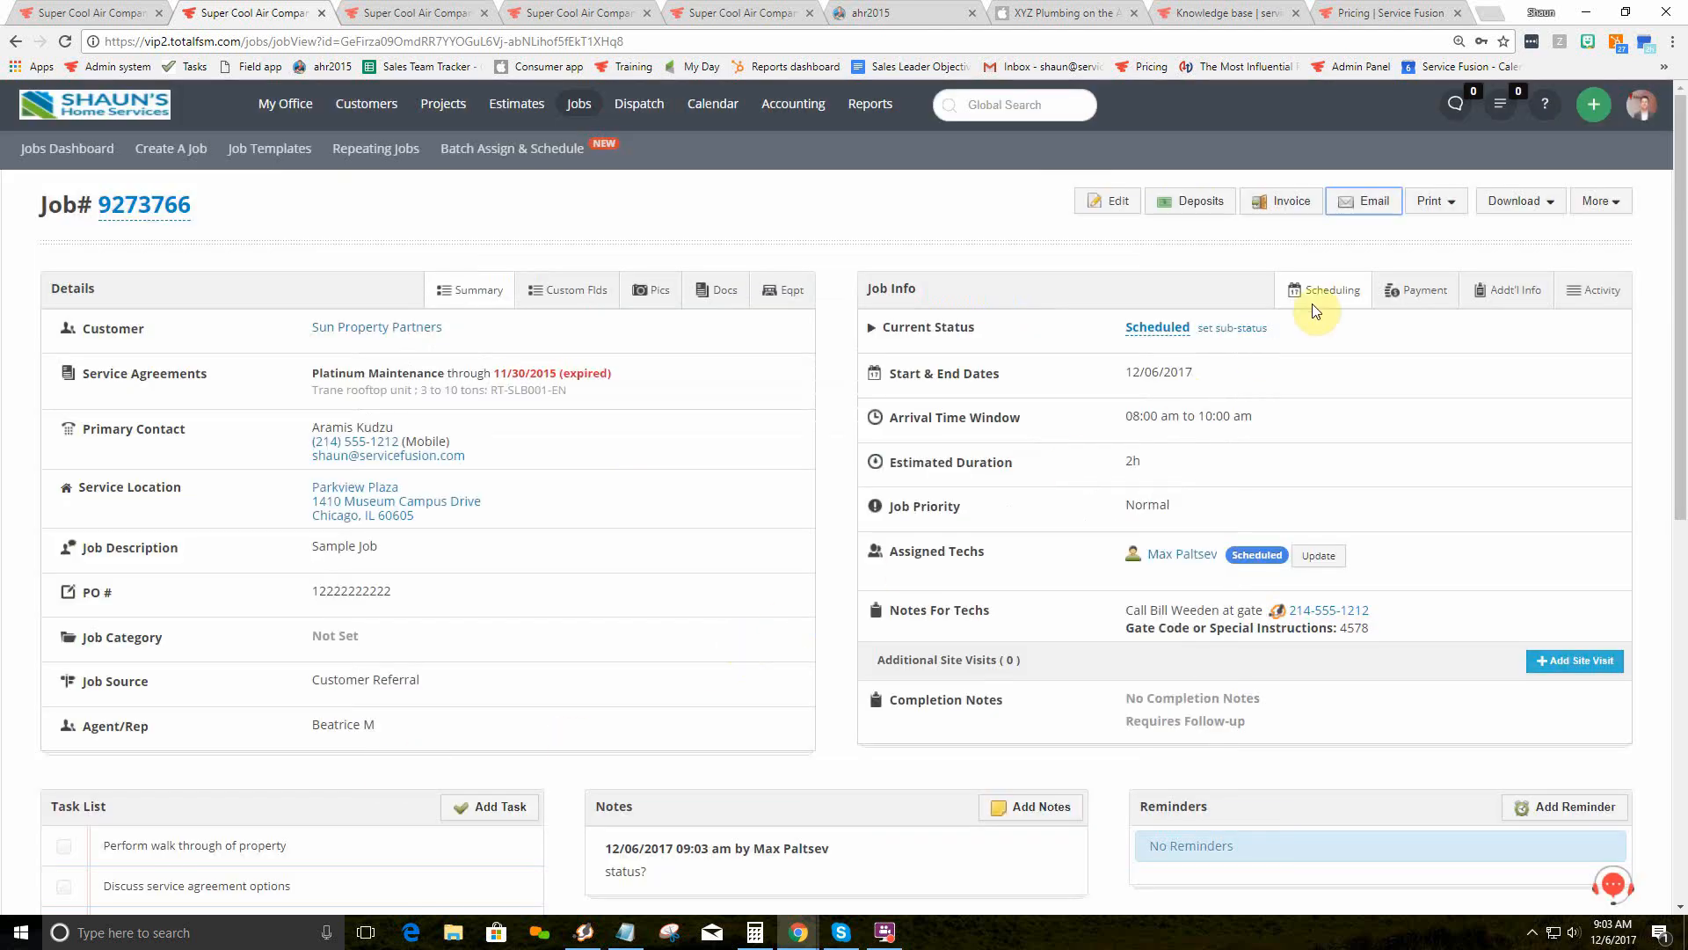
click(1446, 210)
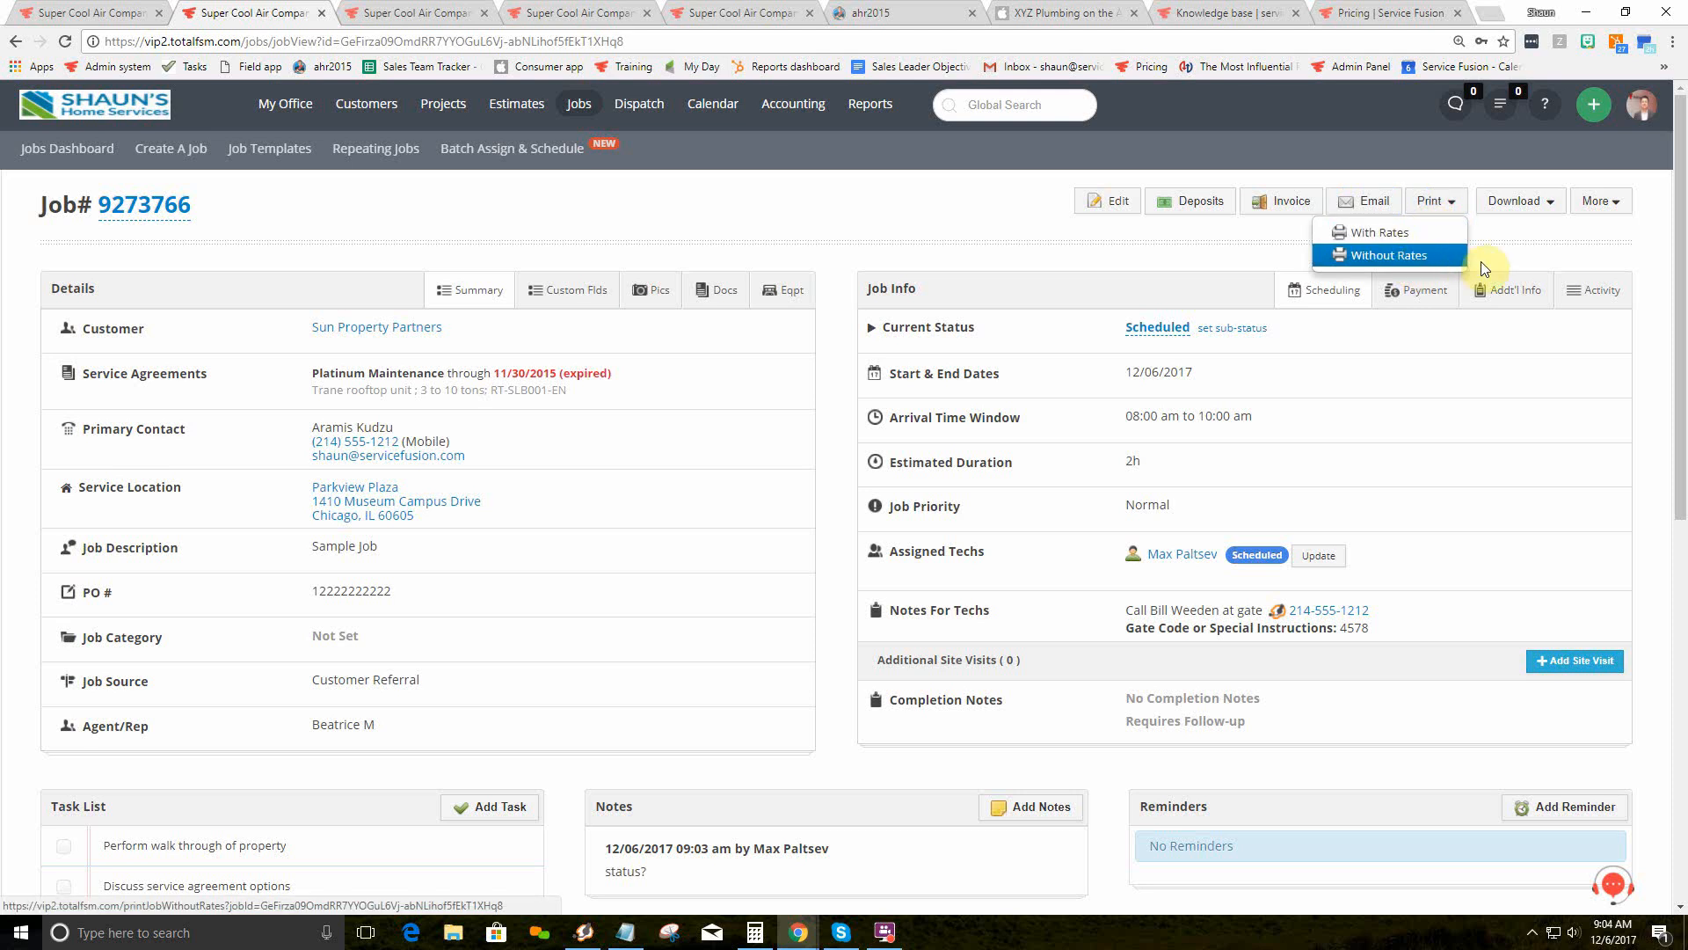
Step: Open a Purchase Order for the job from the More menu and close it unsaved
click(1505, 247)
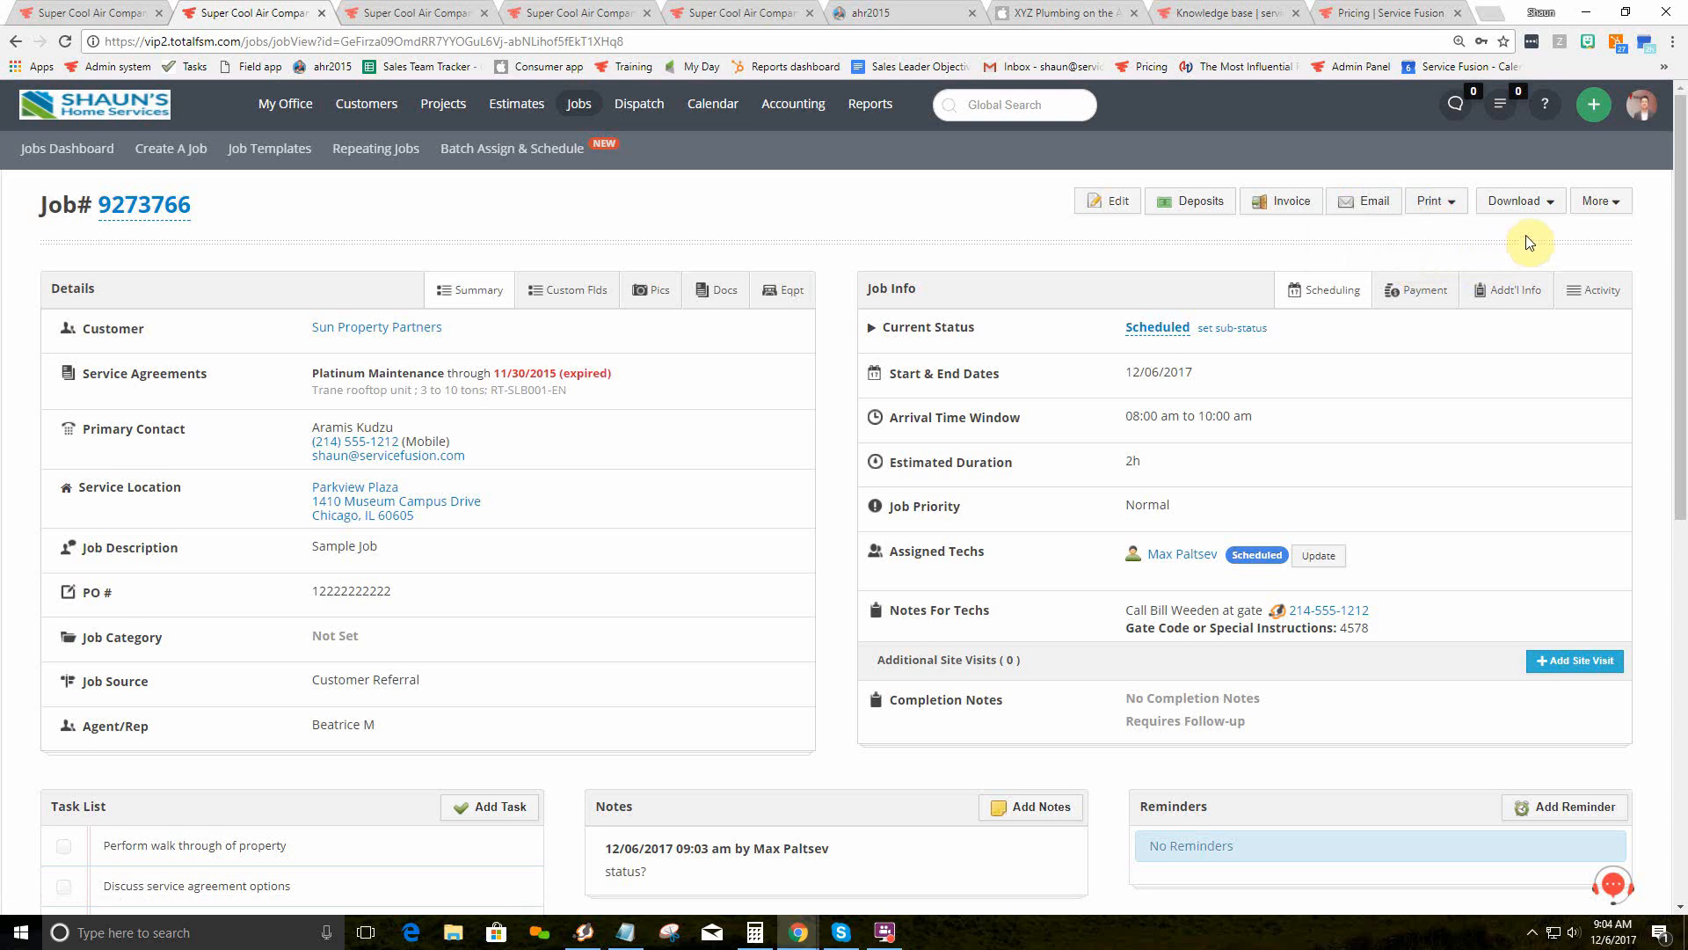
click(1595, 202)
click(1559, 348)
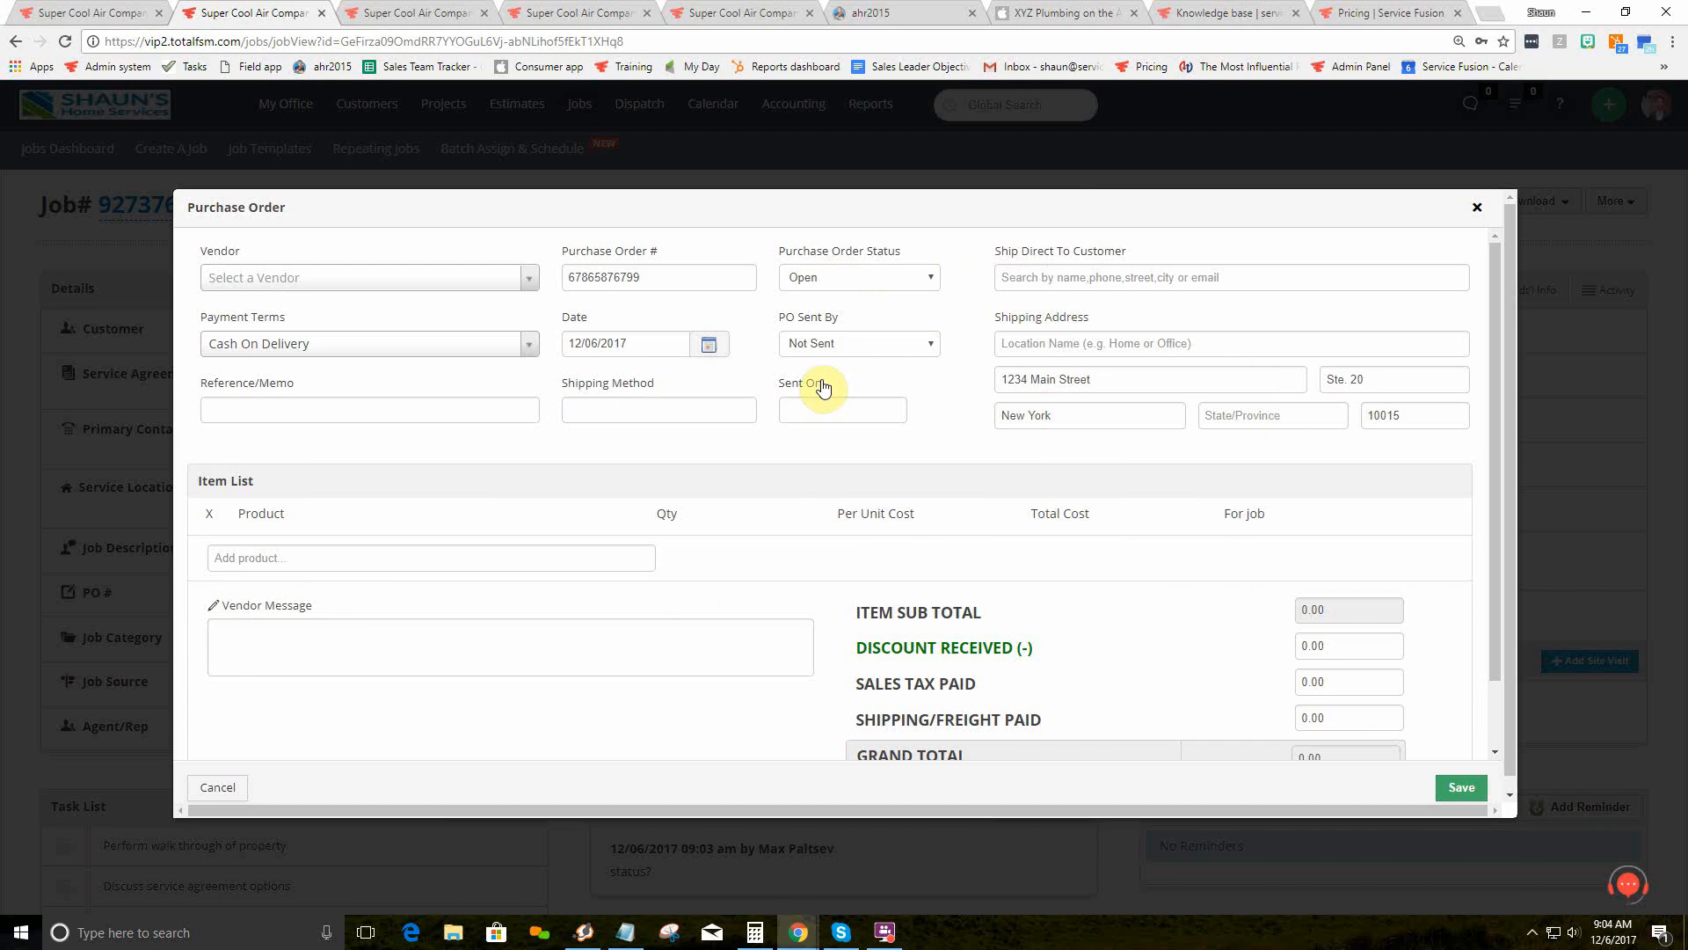
click(1478, 207)
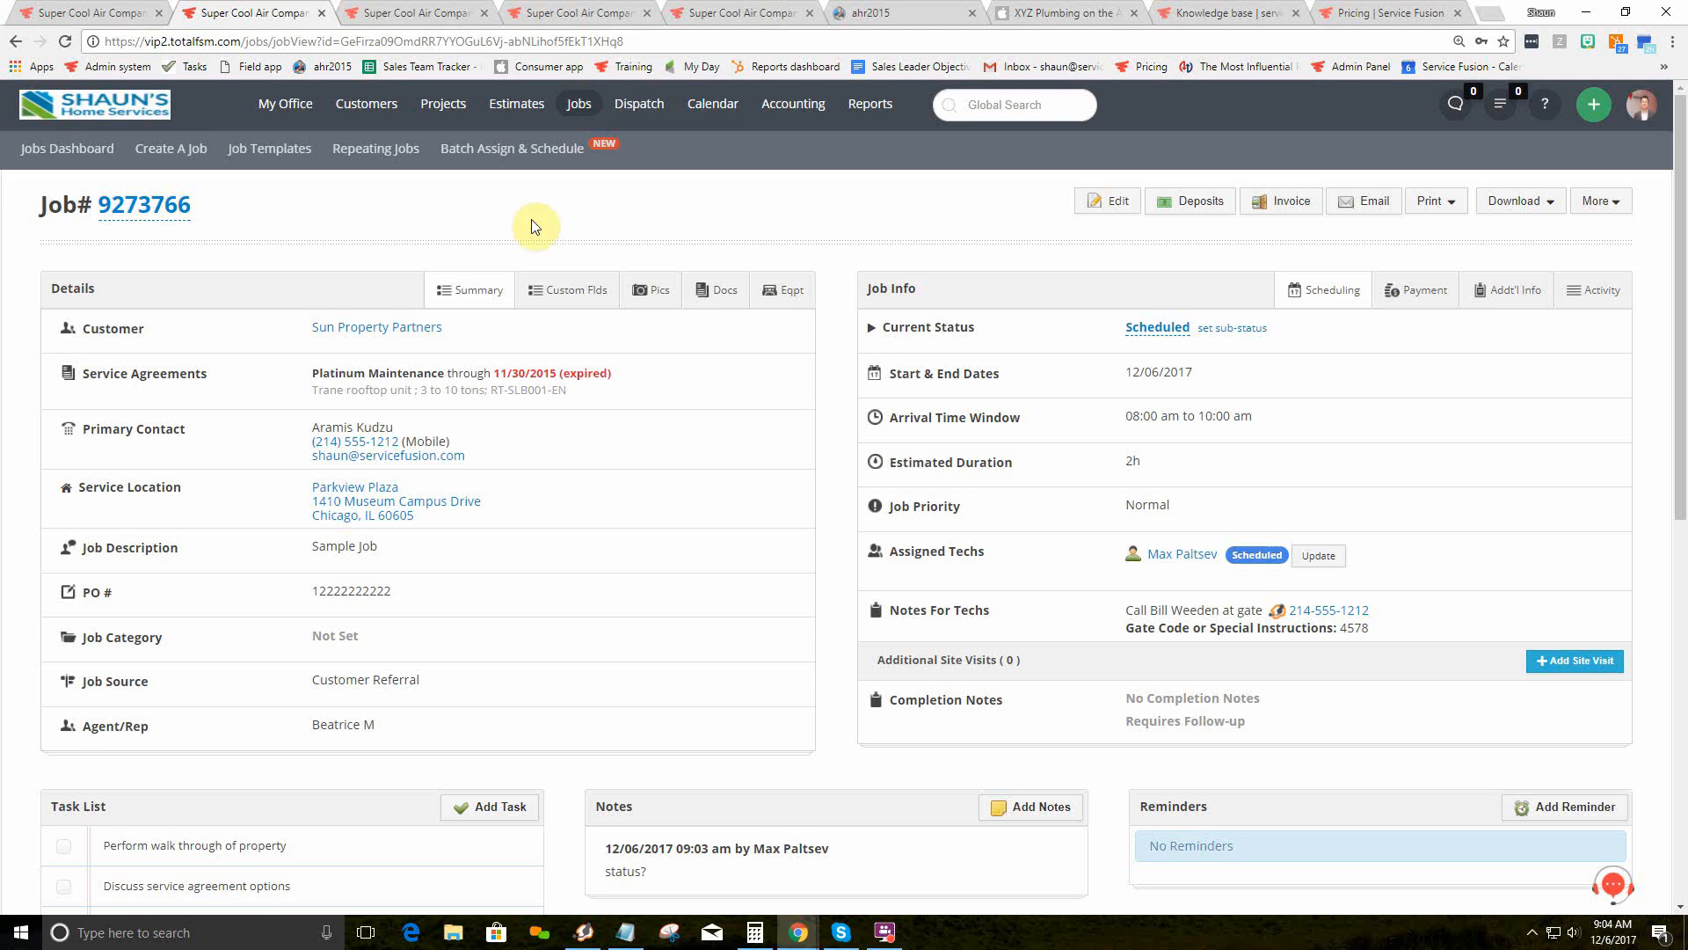
click(103, 12)
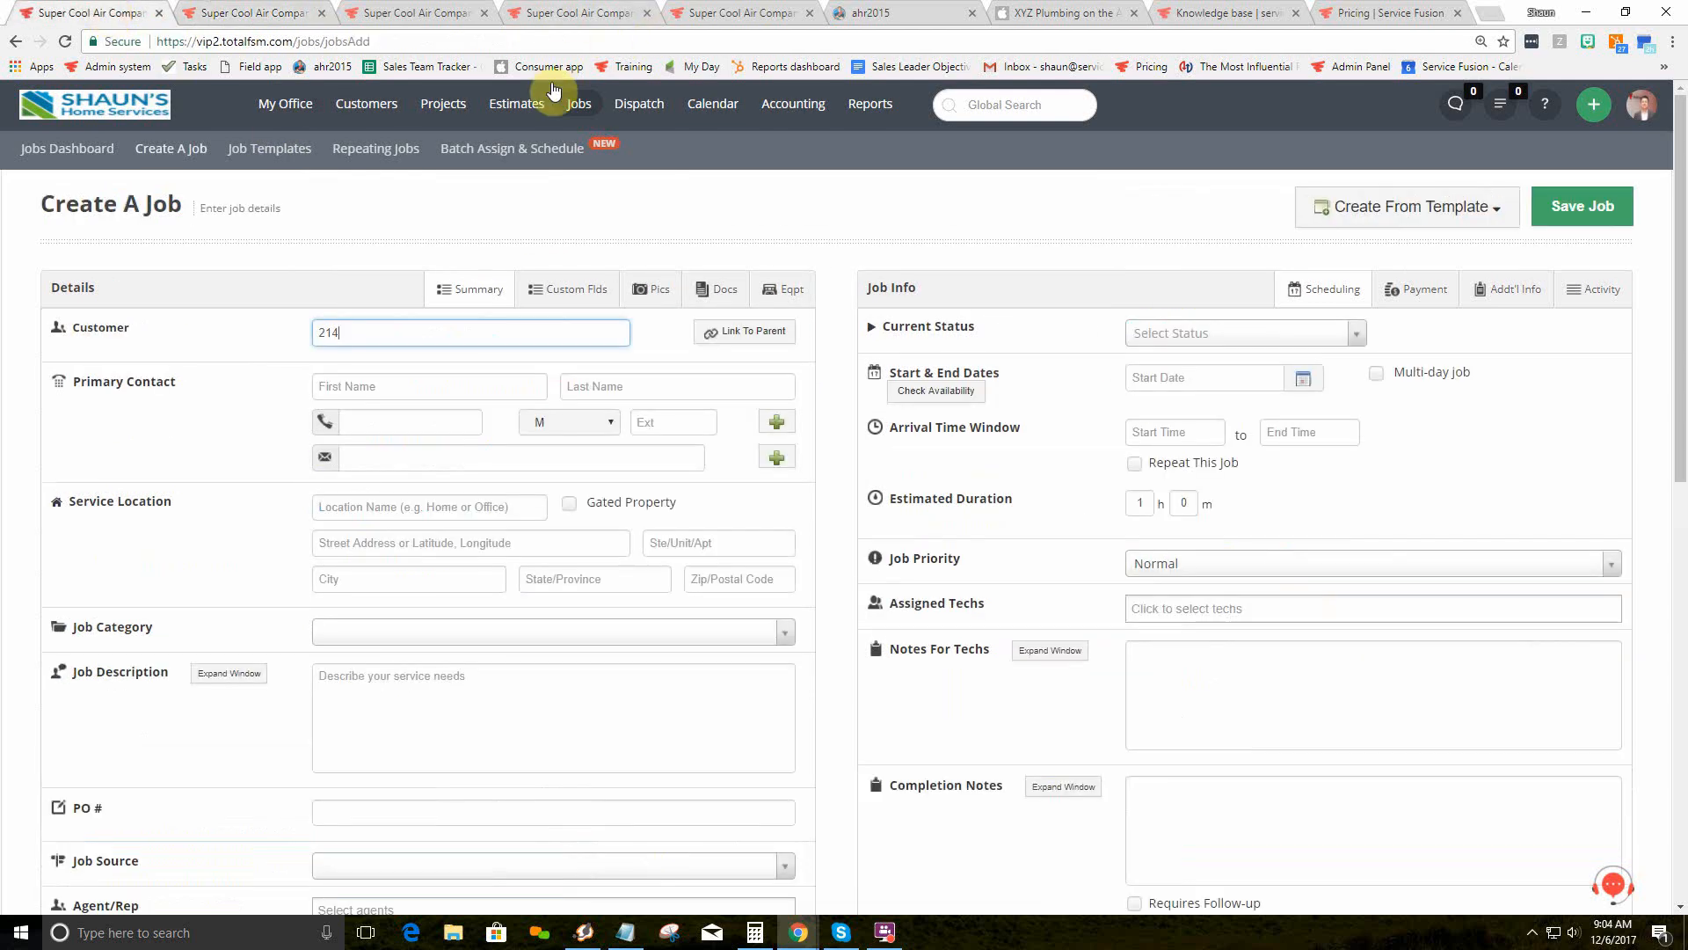
Step: Leave the unsaved job and open estimate 9273781, reviewing its $107.75 Estimated Charges
mouse_move(519, 106)
click(651, 162)
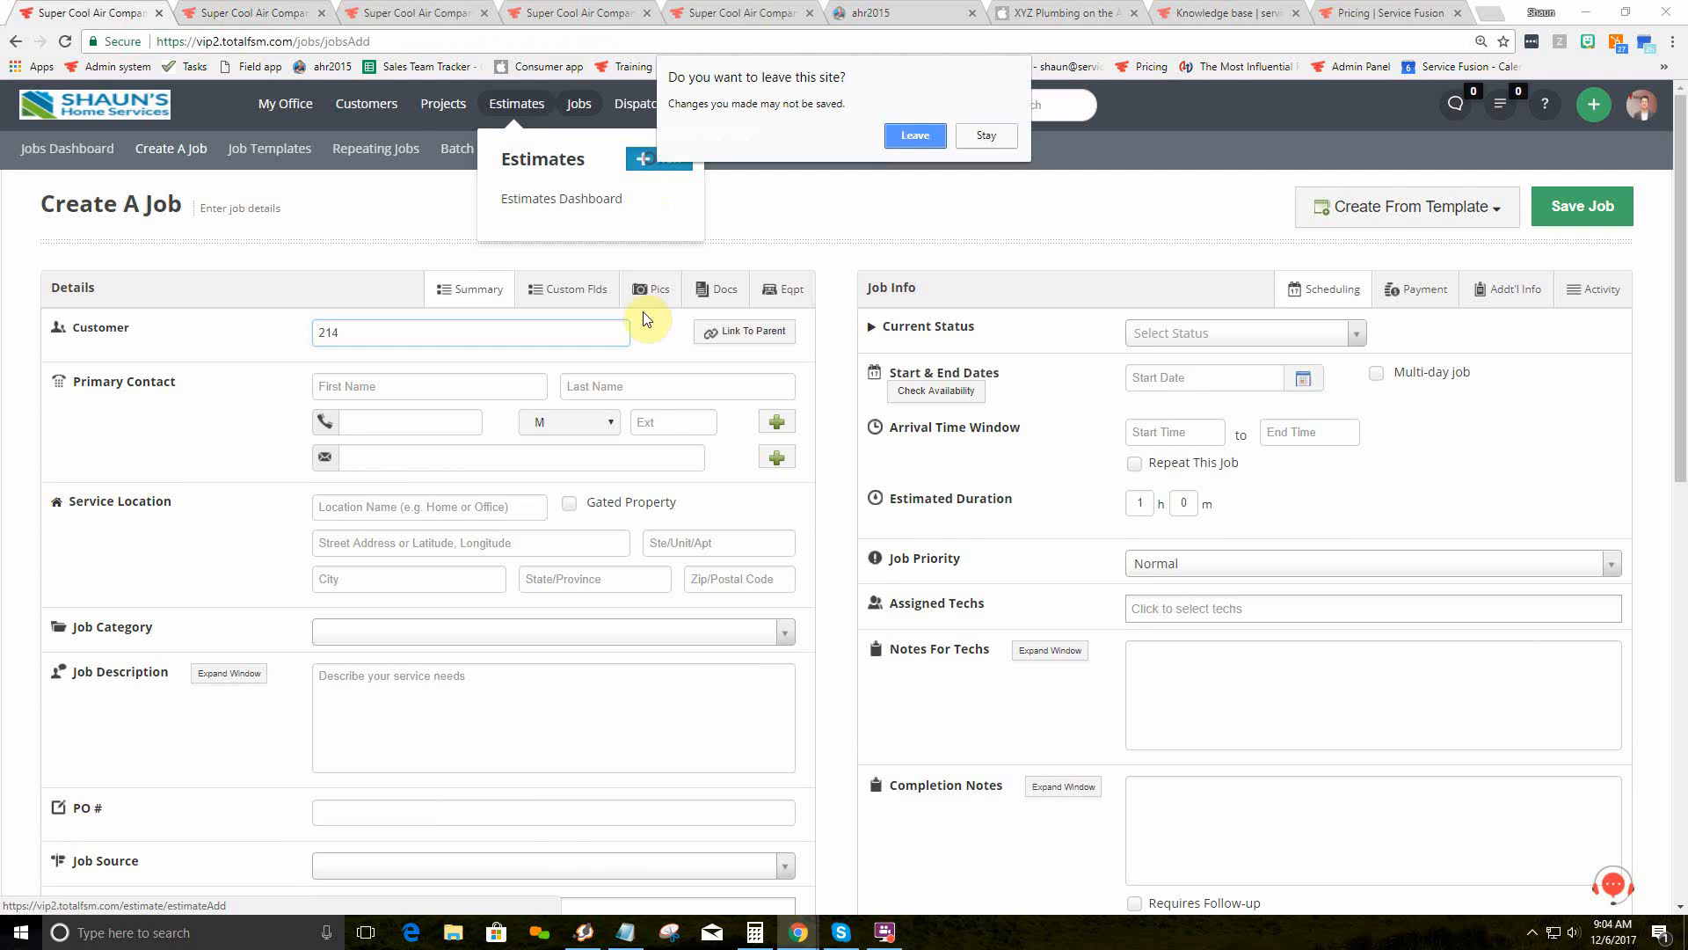
click(910, 135)
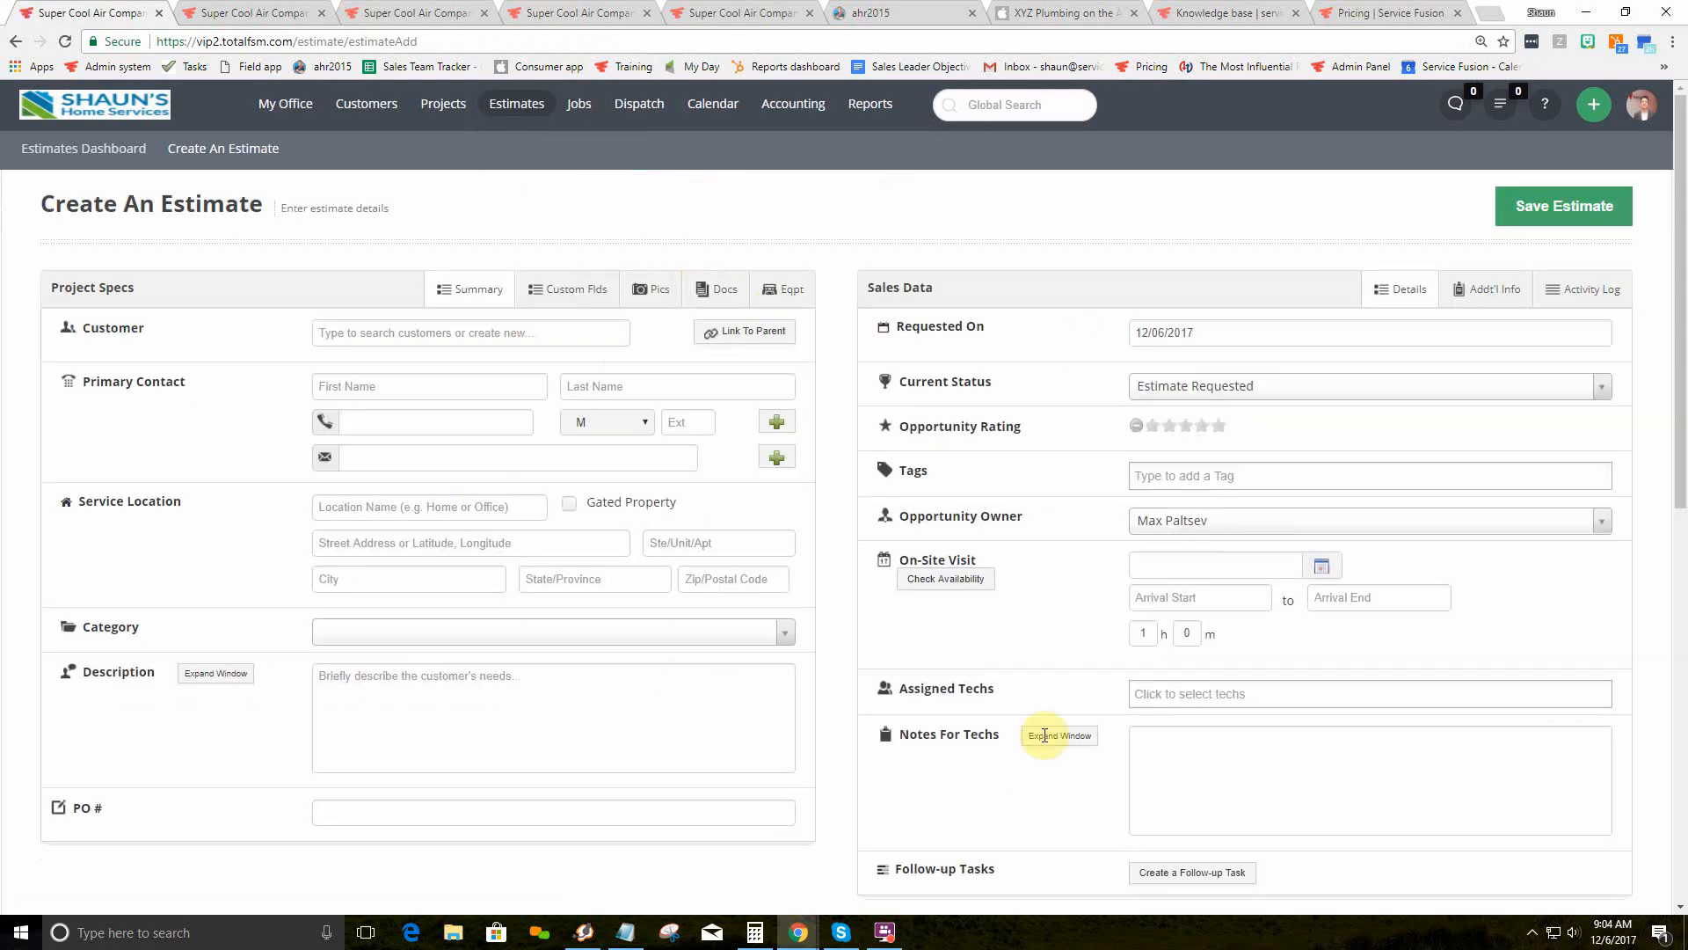
click(1176, 387)
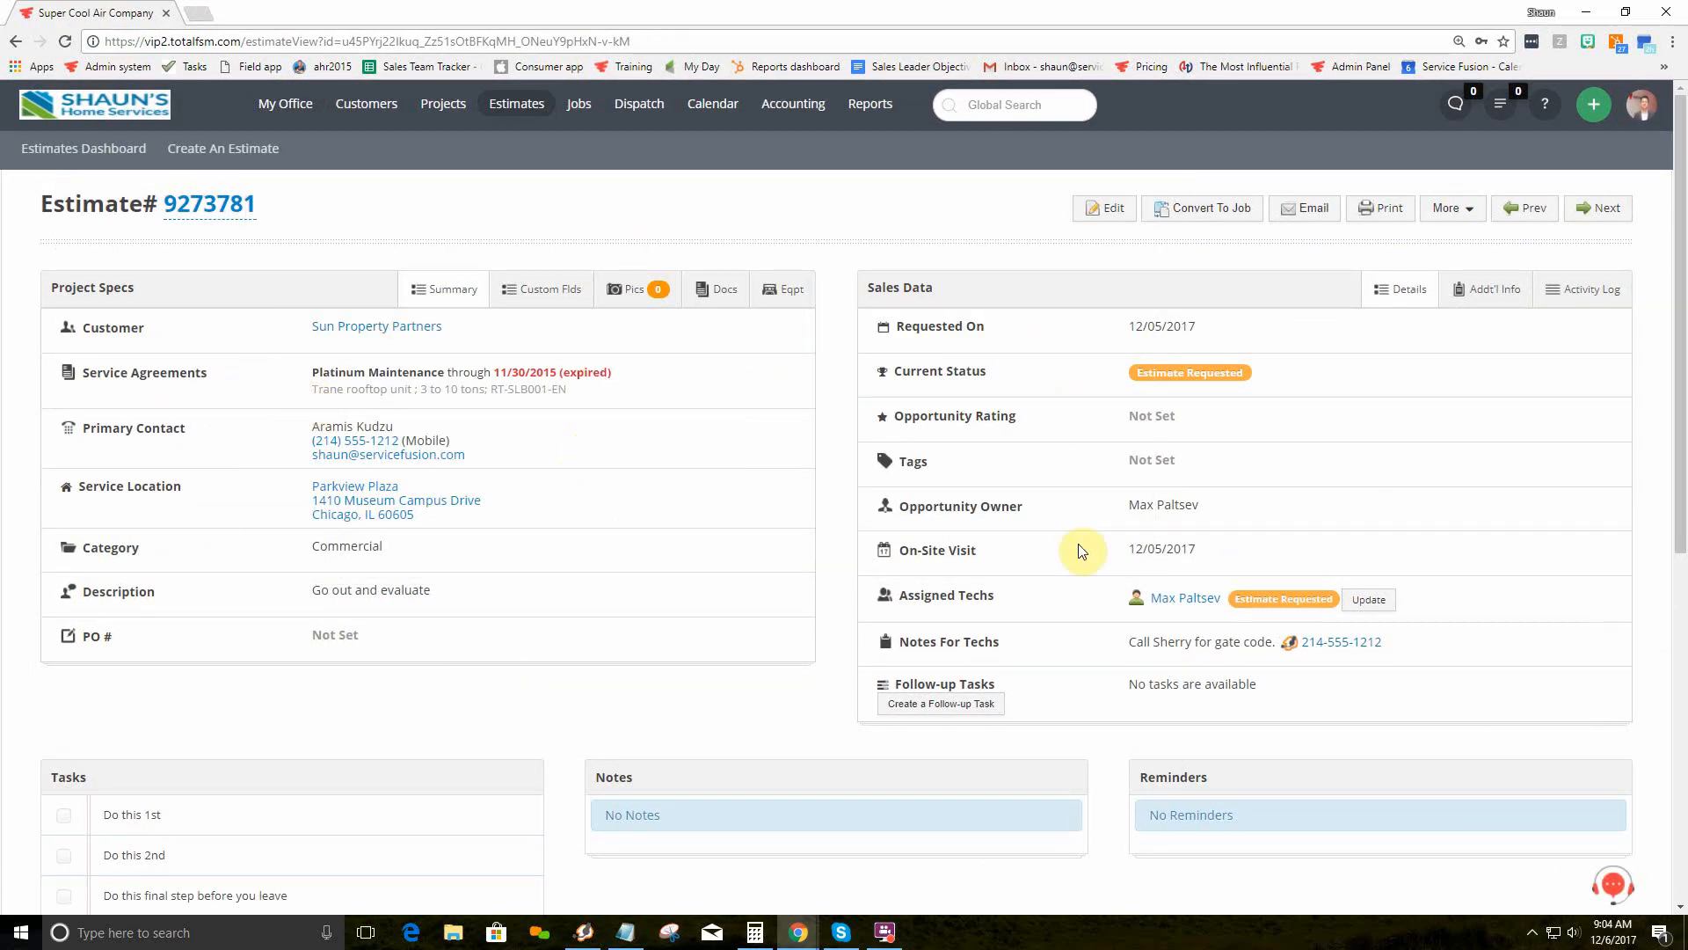
scroll(878, 539, down, 7)
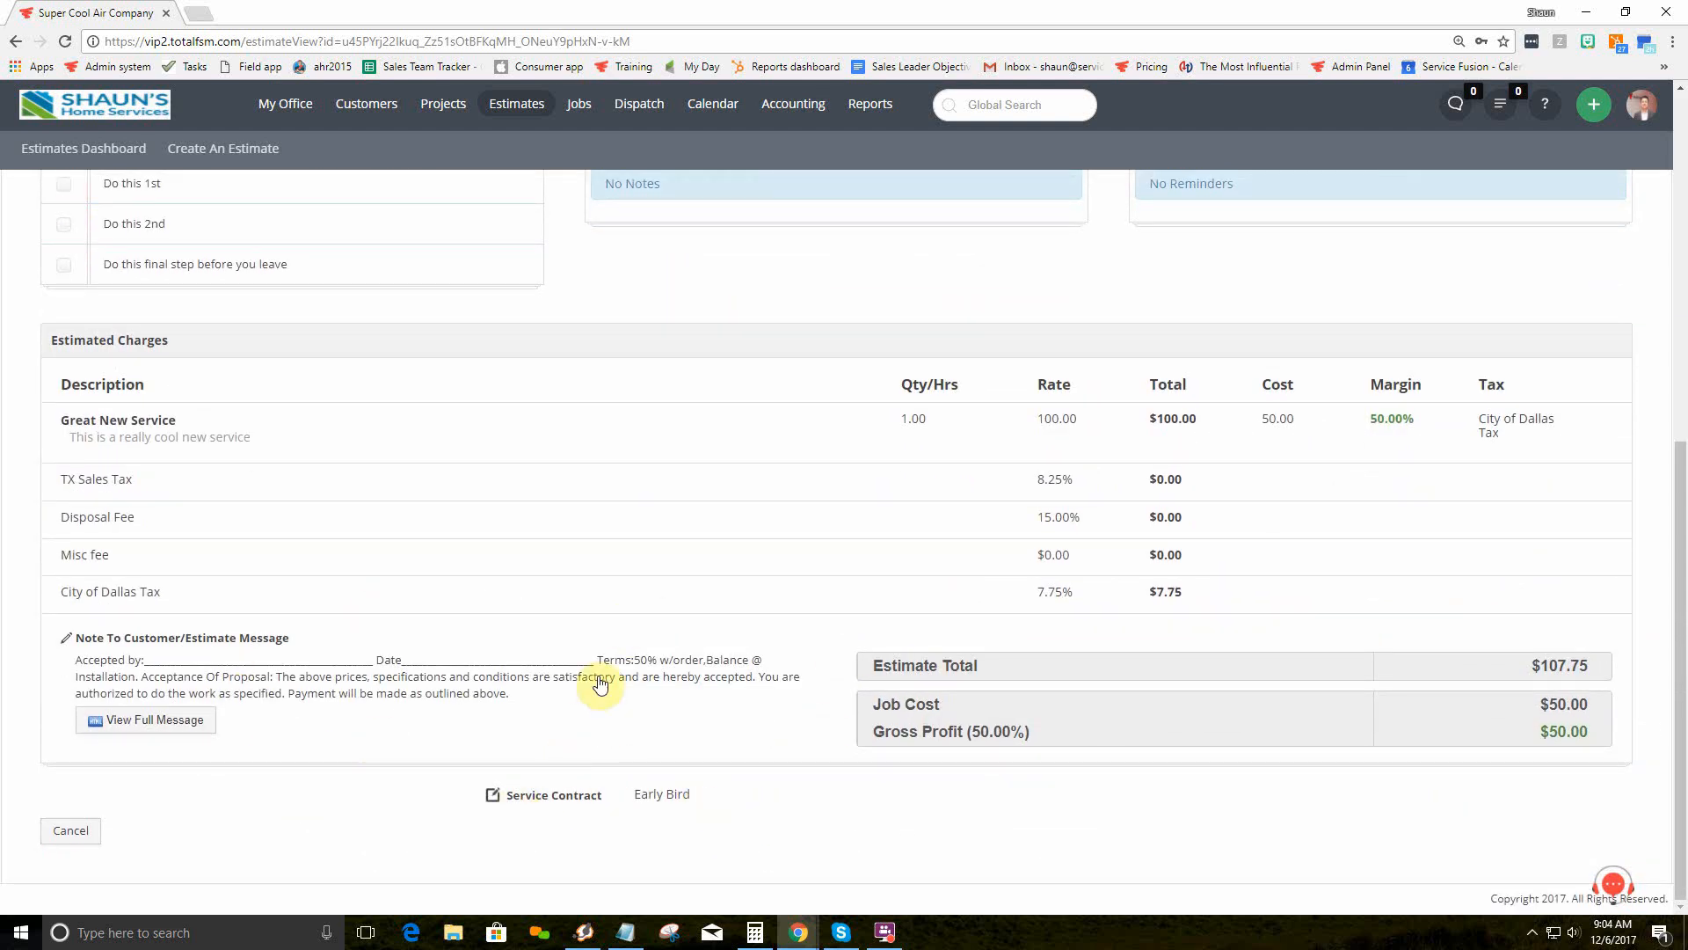
scroll(695, 651, up, 7)
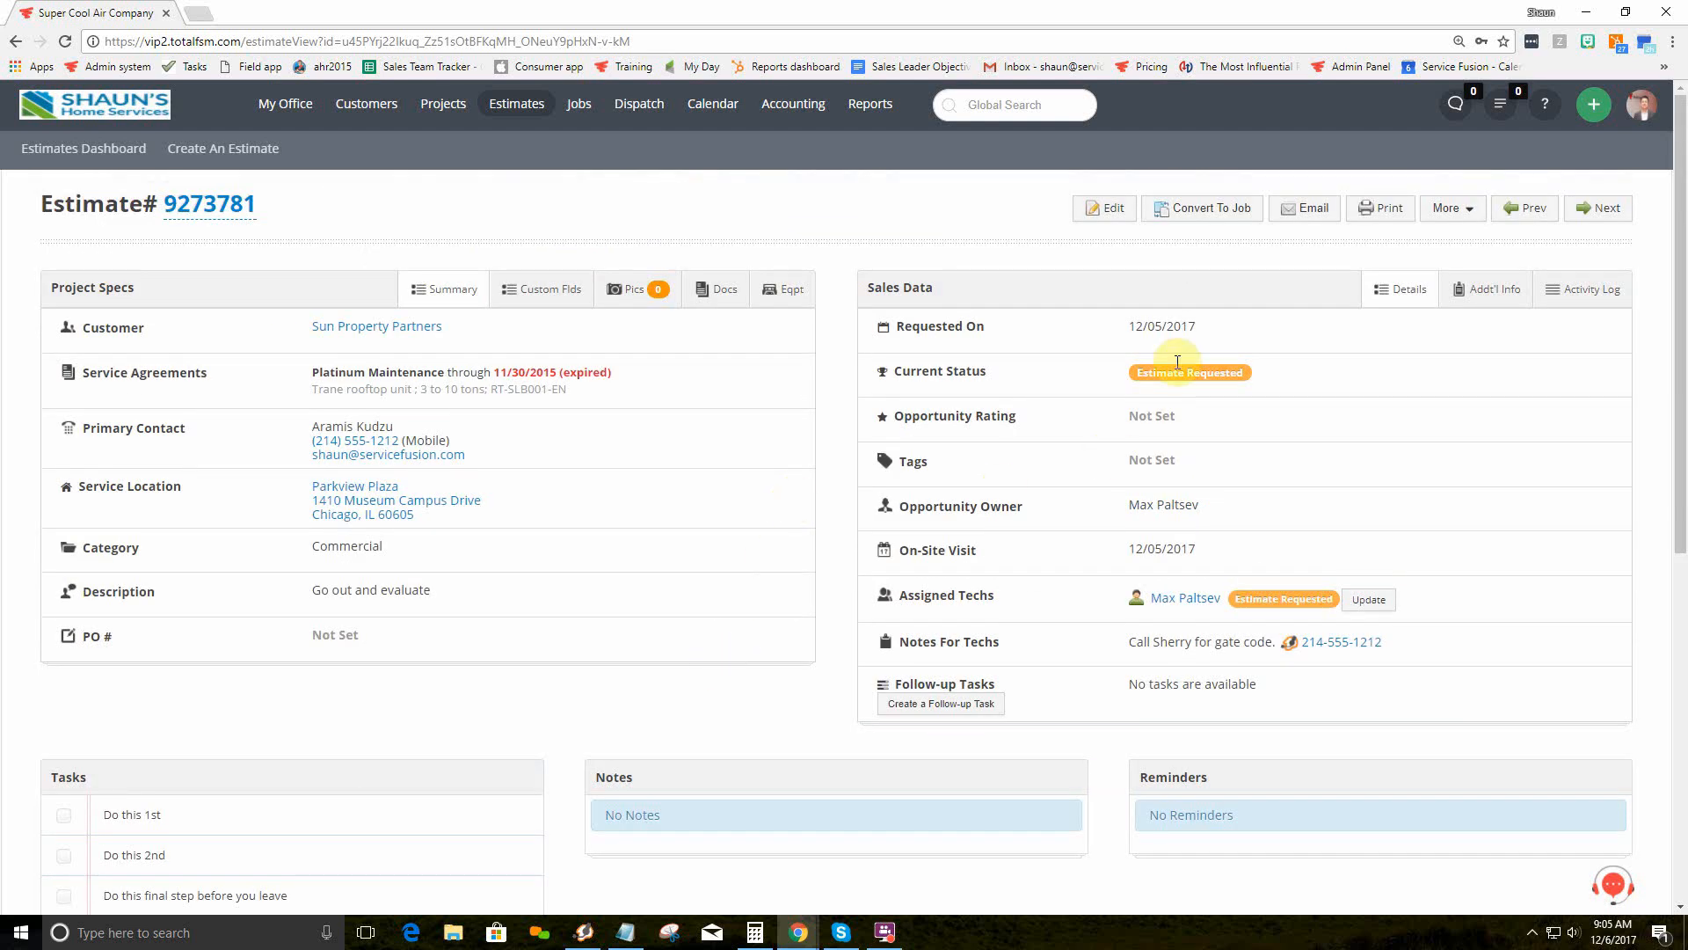
Step: Convert estimate 9273781 to a job with an extra assigned tech, then bring the field app over job 9273766
click(1218, 214)
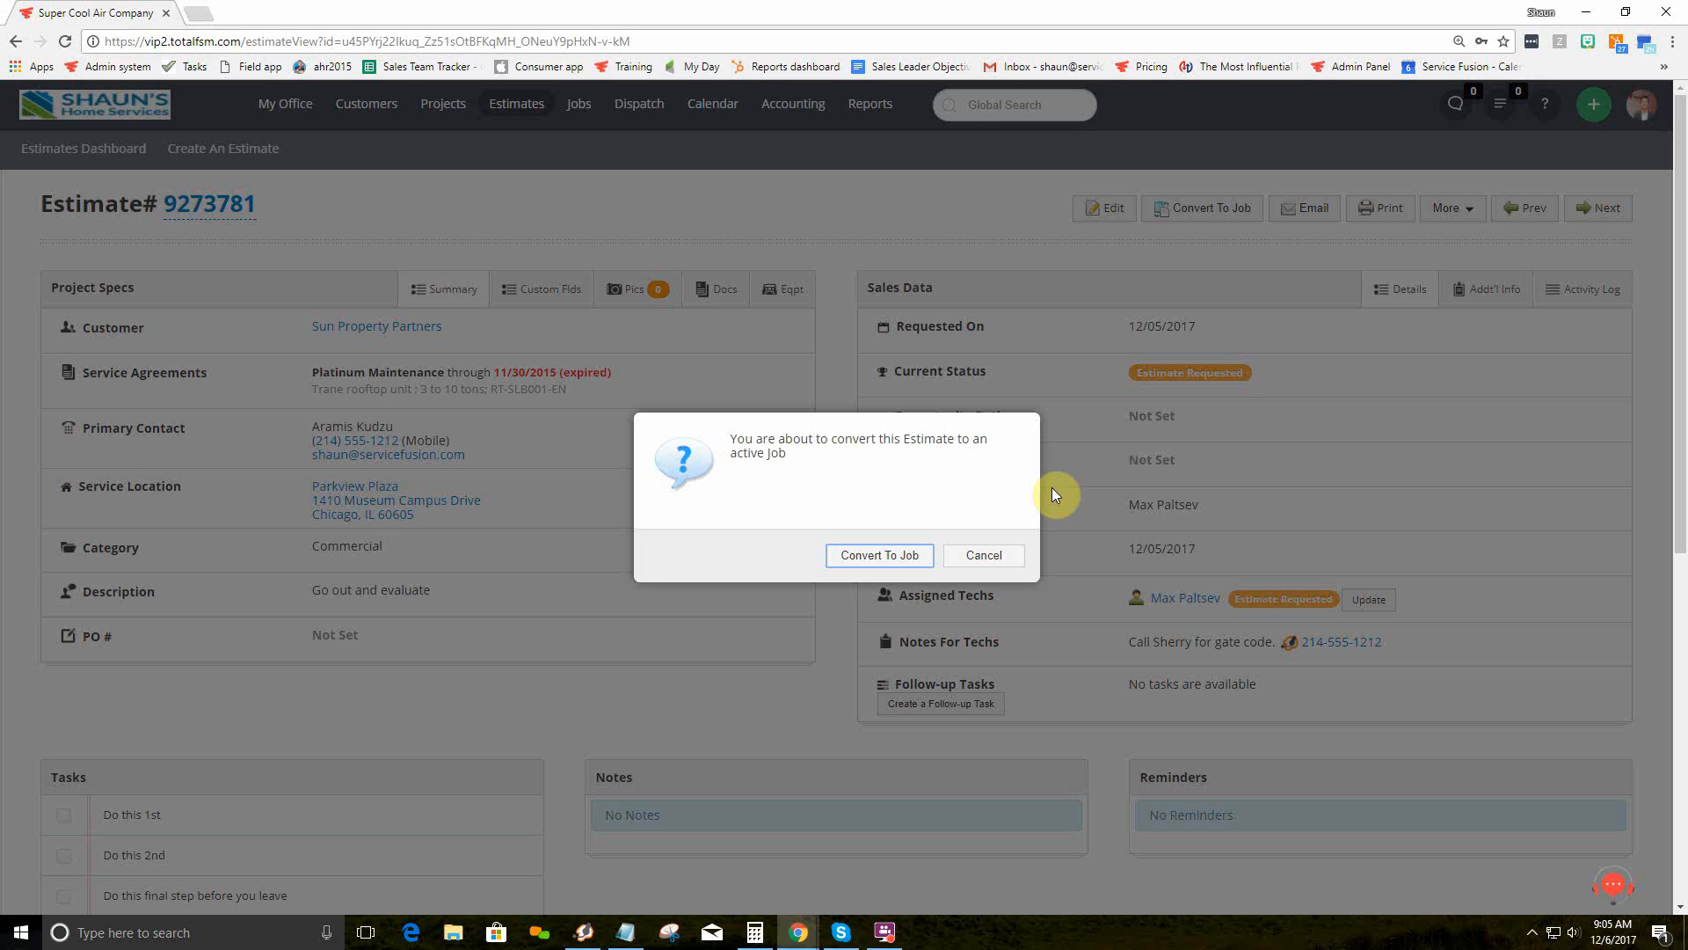
click(892, 554)
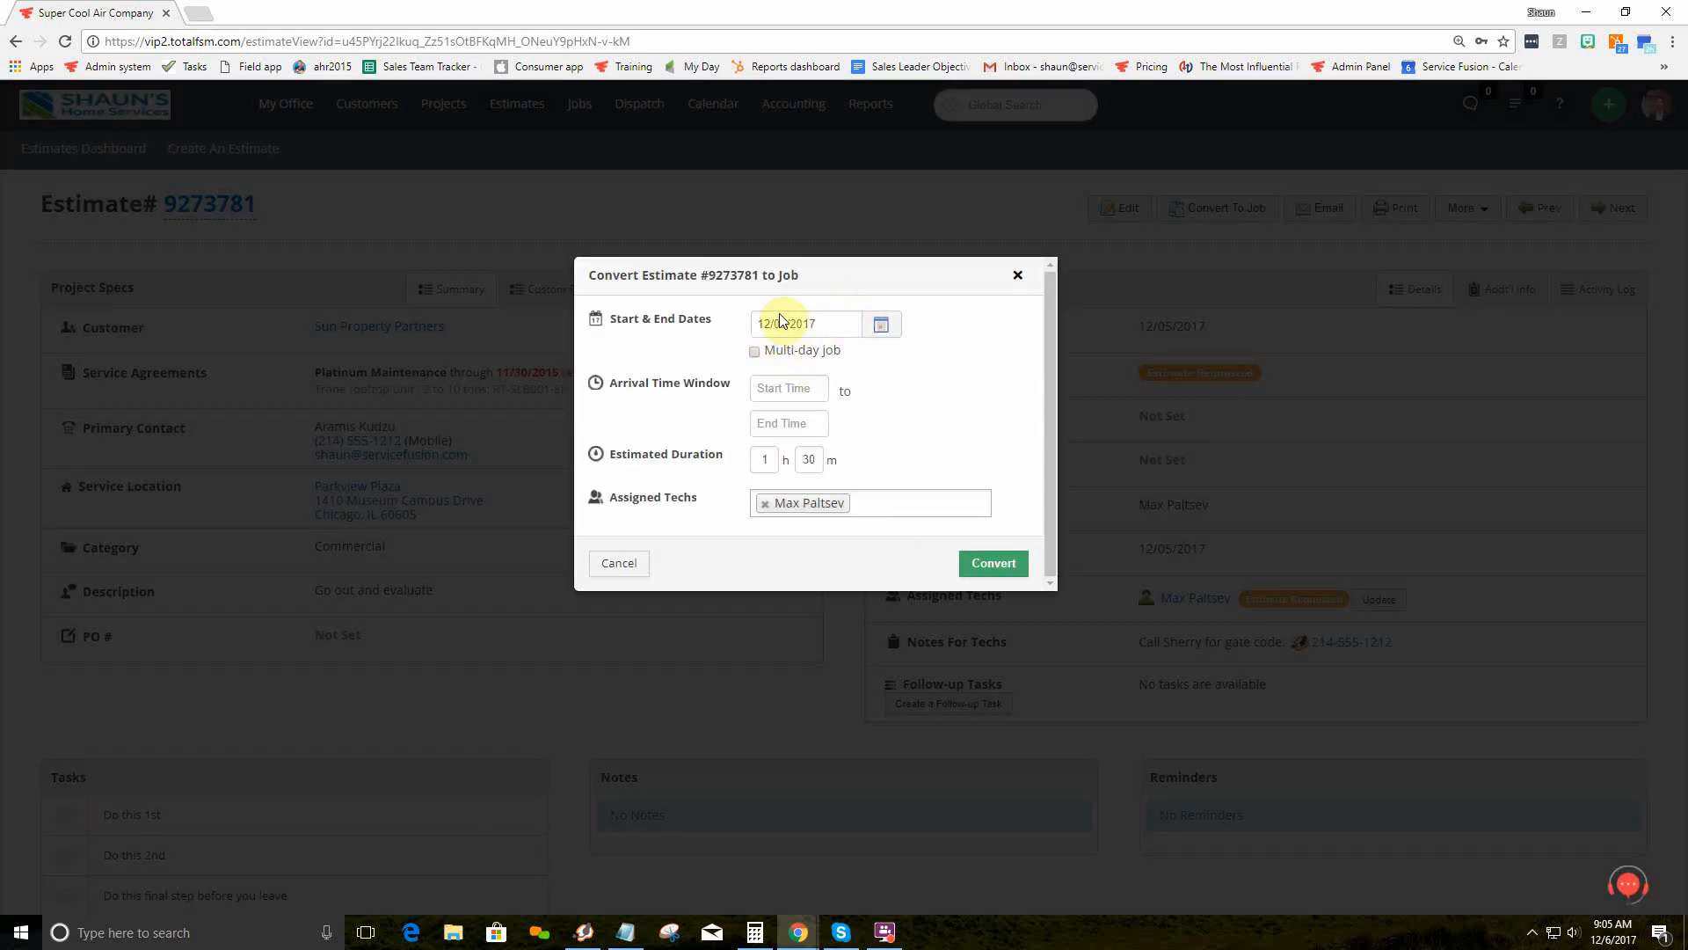
click(865, 500)
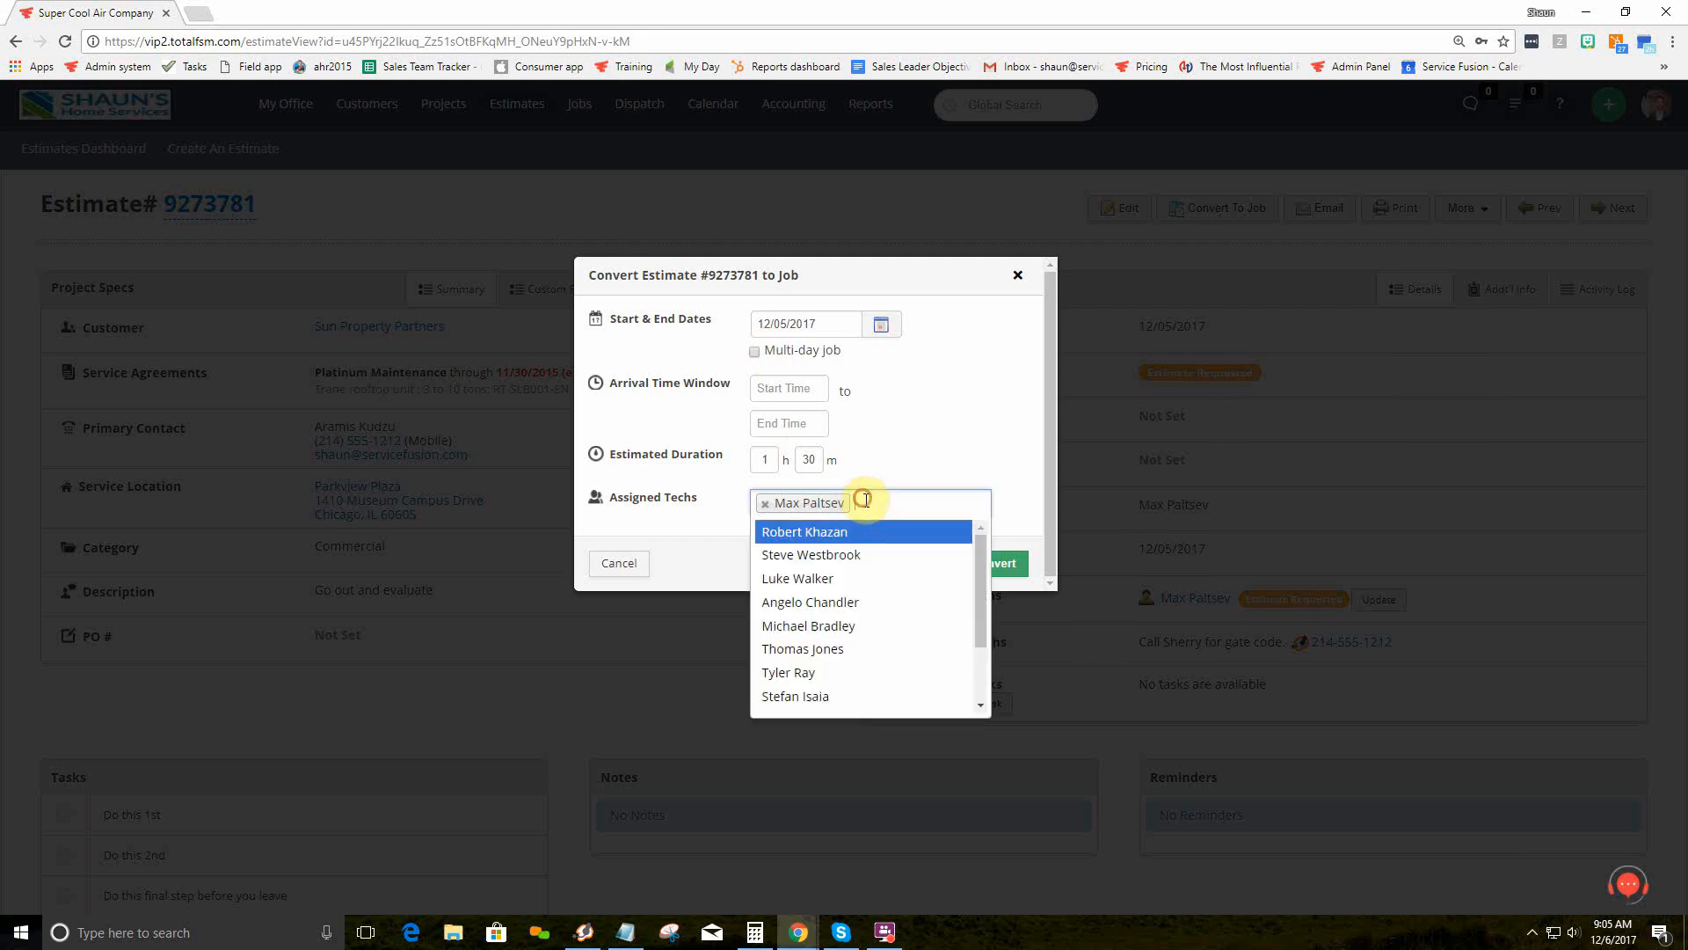
click(866, 581)
click(995, 567)
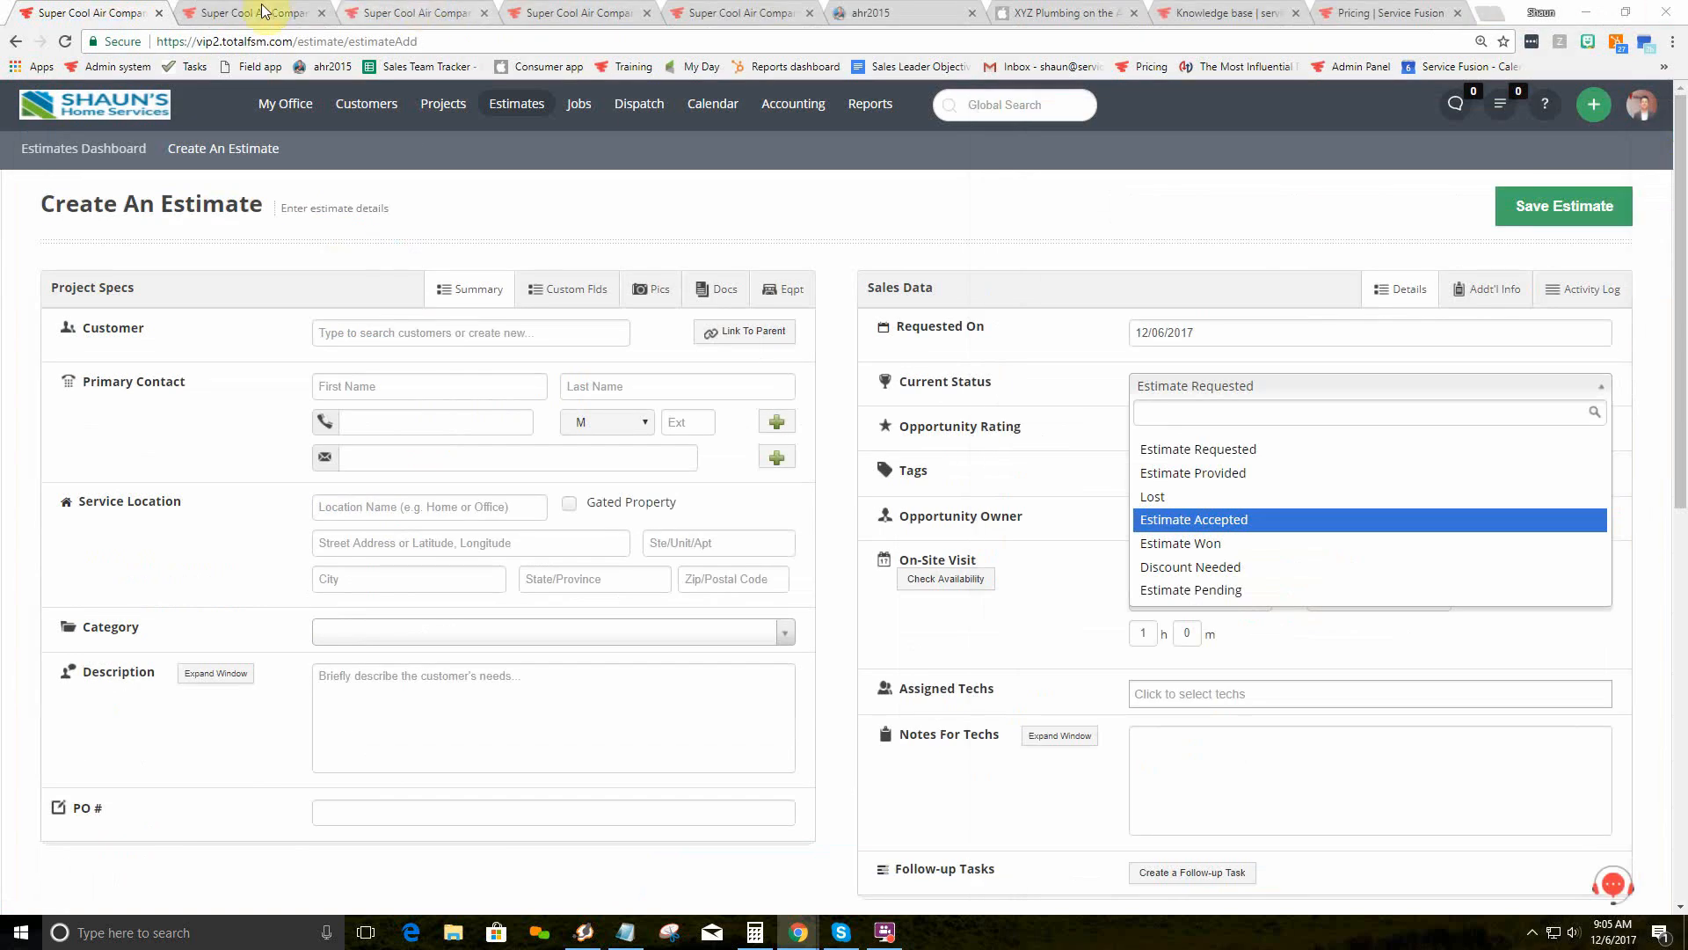
click(261, 10)
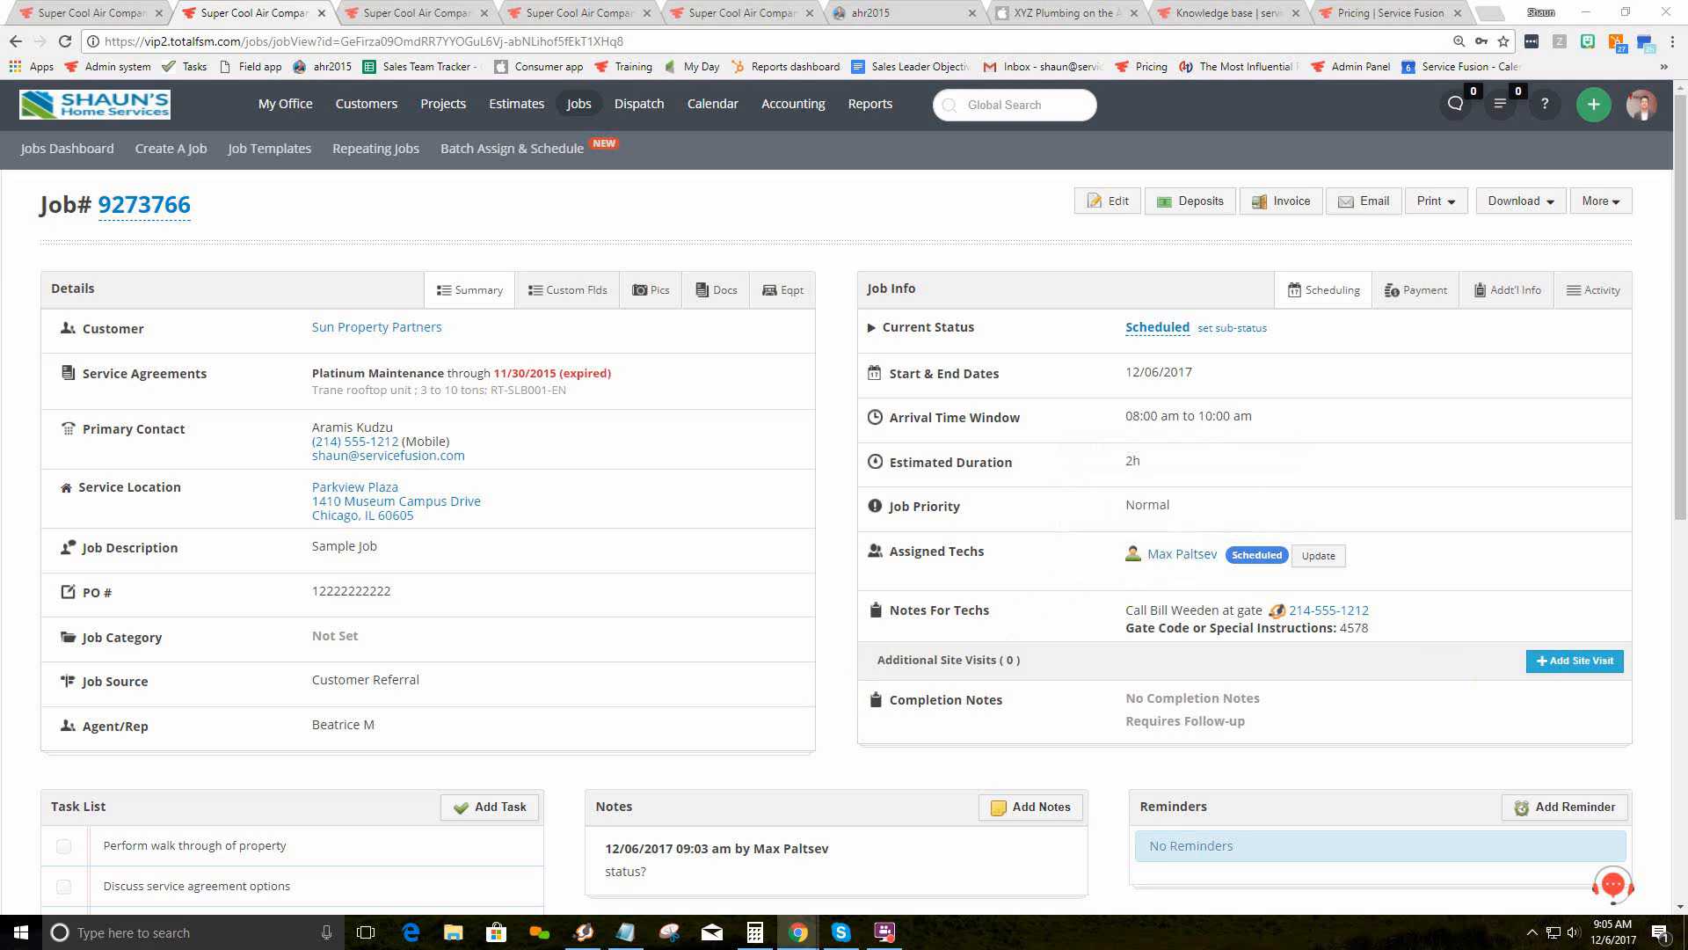
key(alt+Tab)
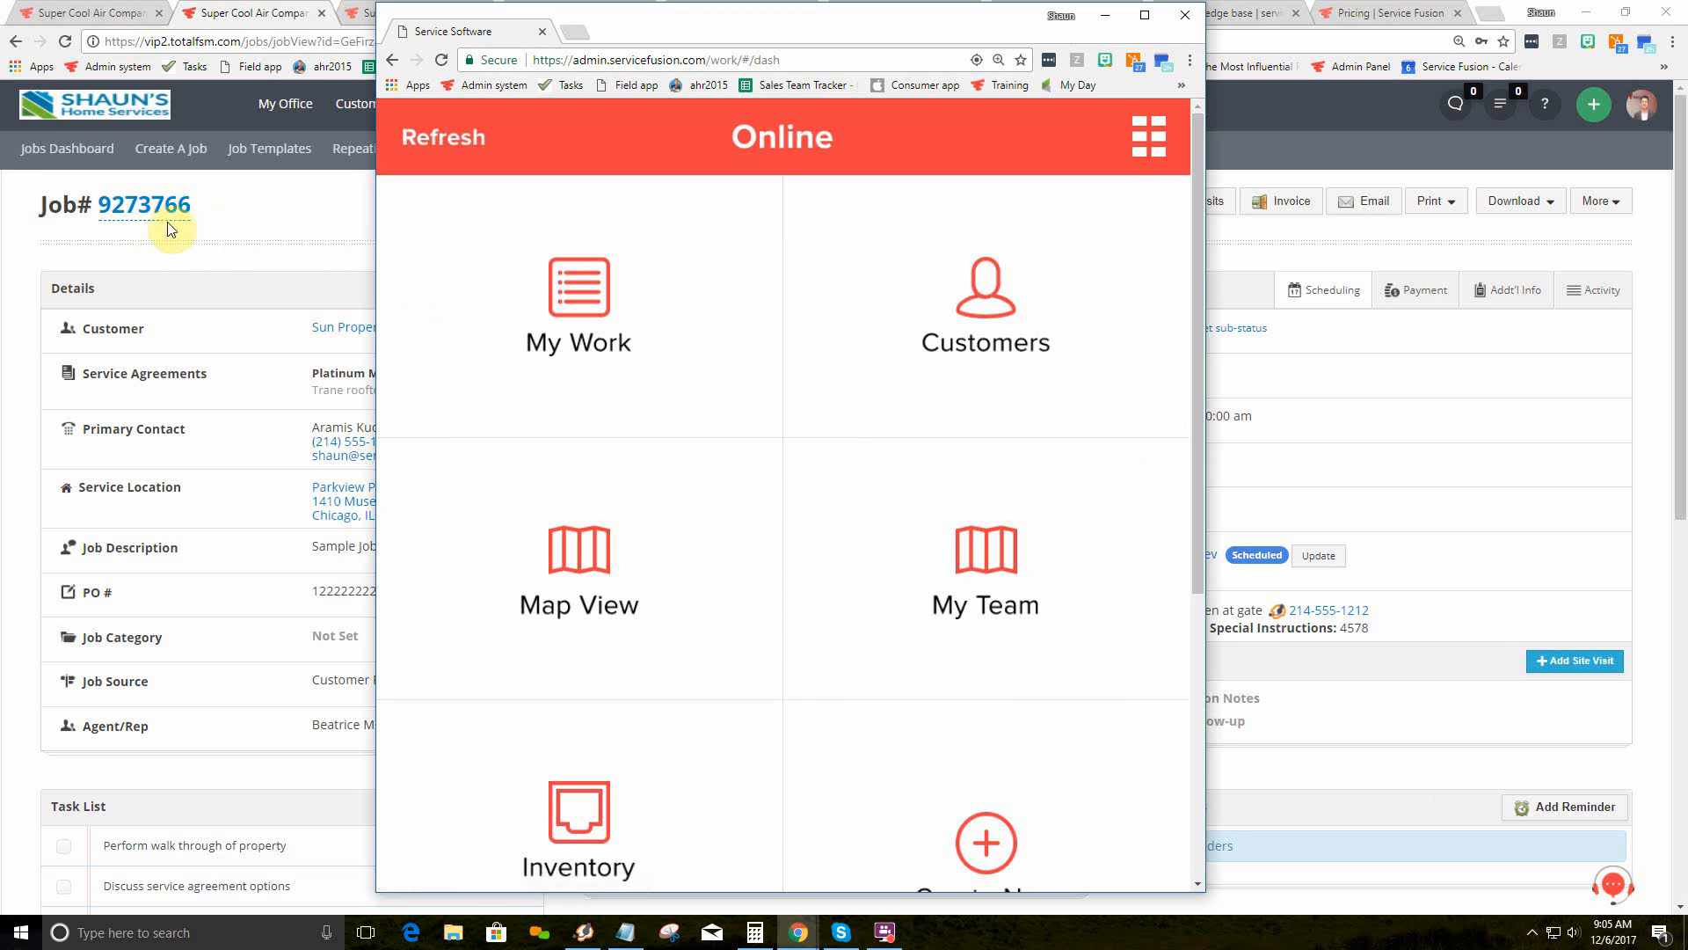
Step: Open My Work and browse the Current jobs for Wed, Dec 06, 2017
click(577, 288)
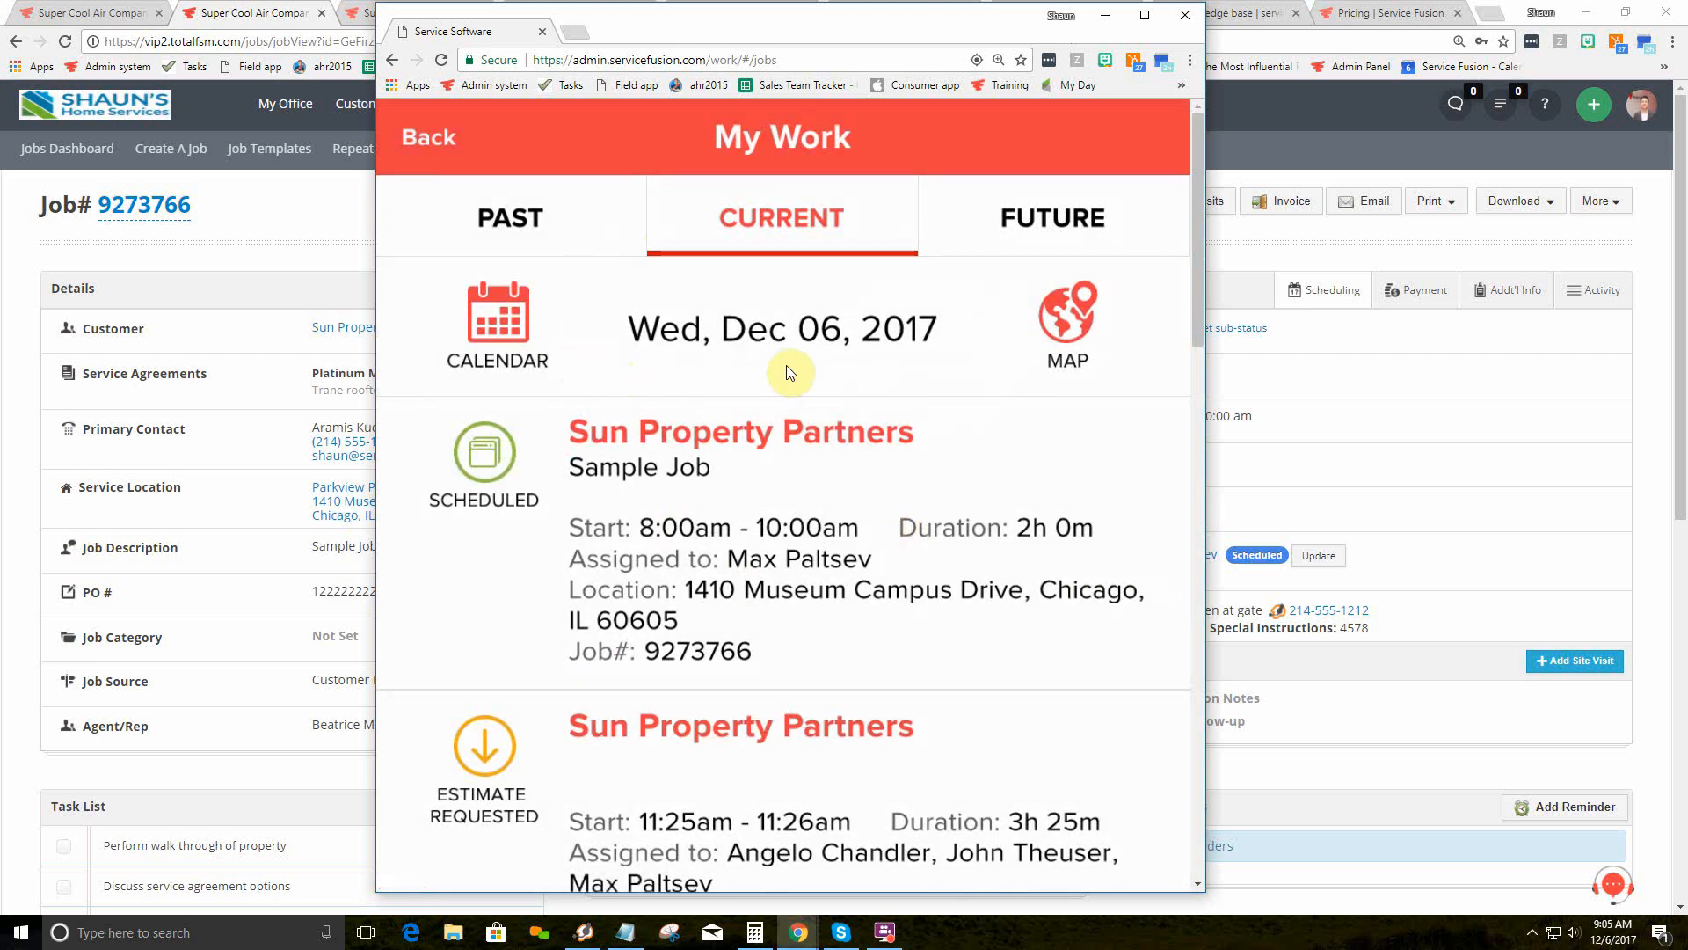
scroll(788, 372, down, 3)
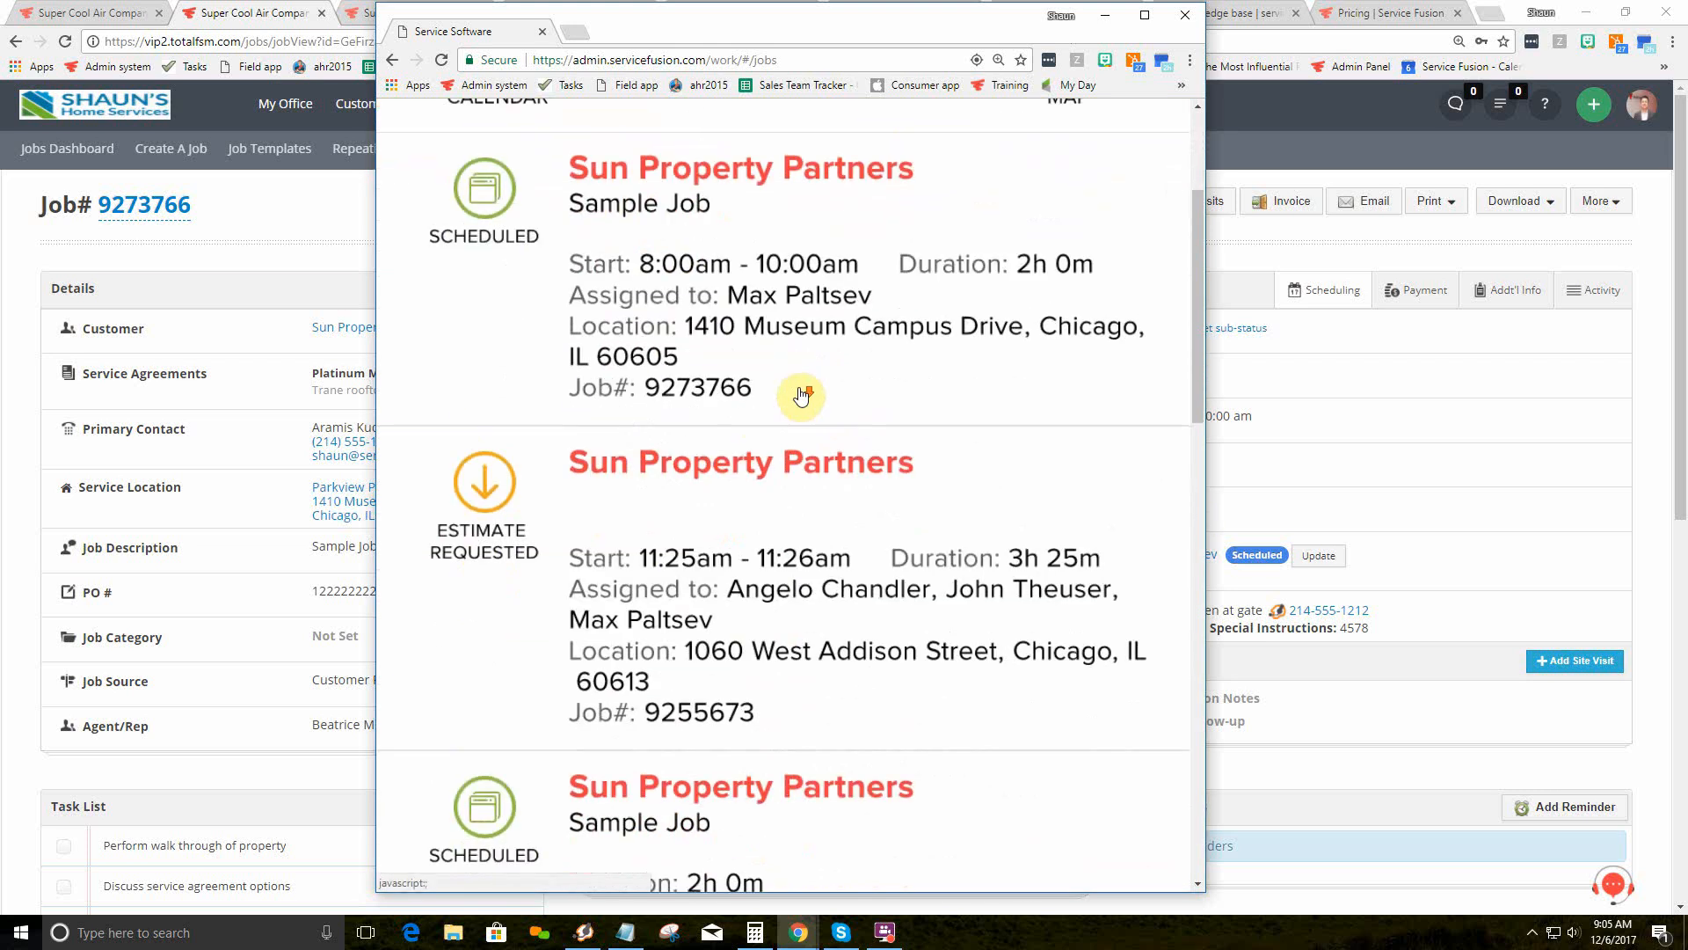
scroll(801, 397, down, 4)
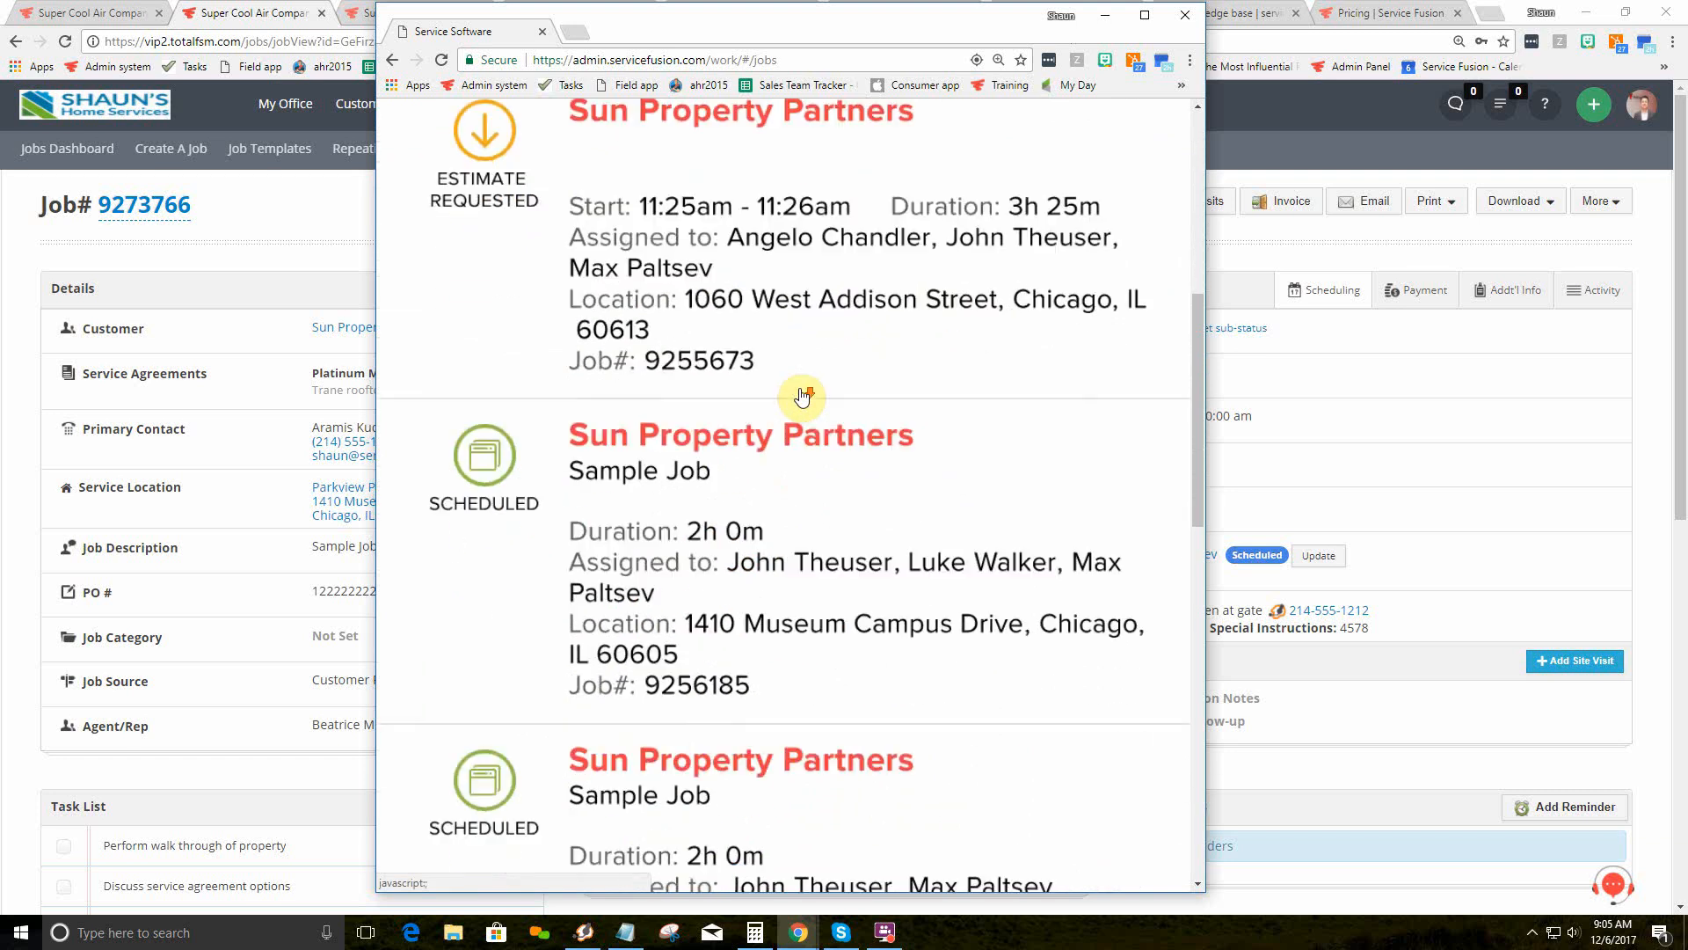
scroll(801, 396, down, 1)
scroll(801, 397, up, 7)
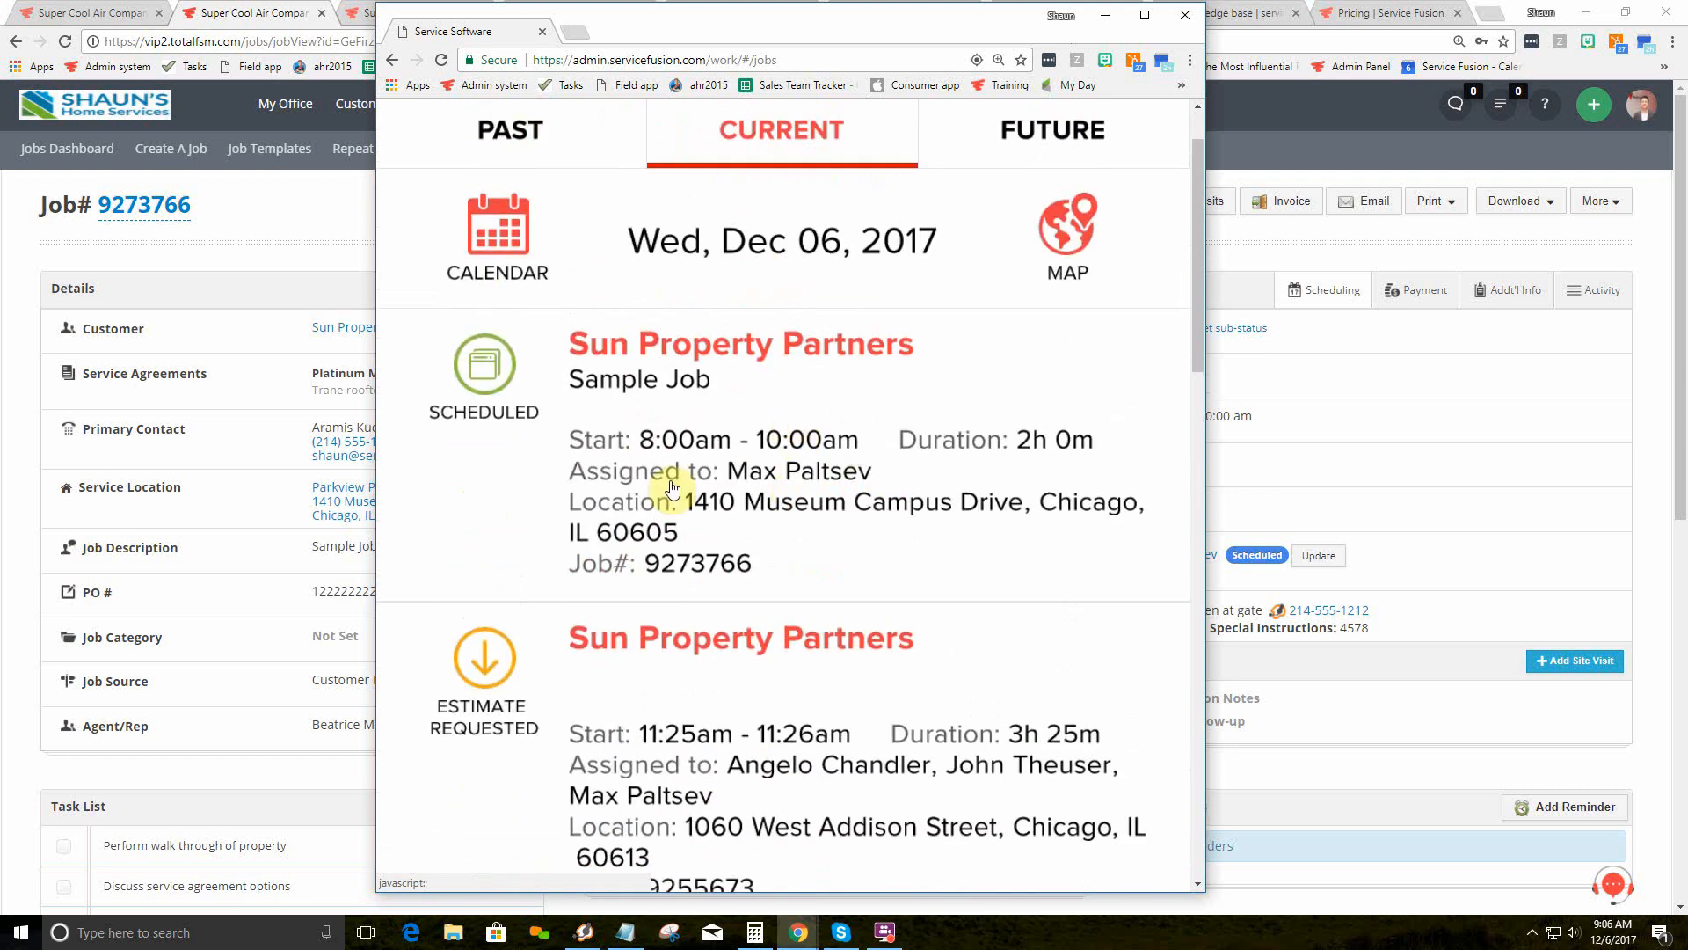
Step: Open the Sun Property Partners Sample Job 9273766 details and review its location and gate info
click(794, 457)
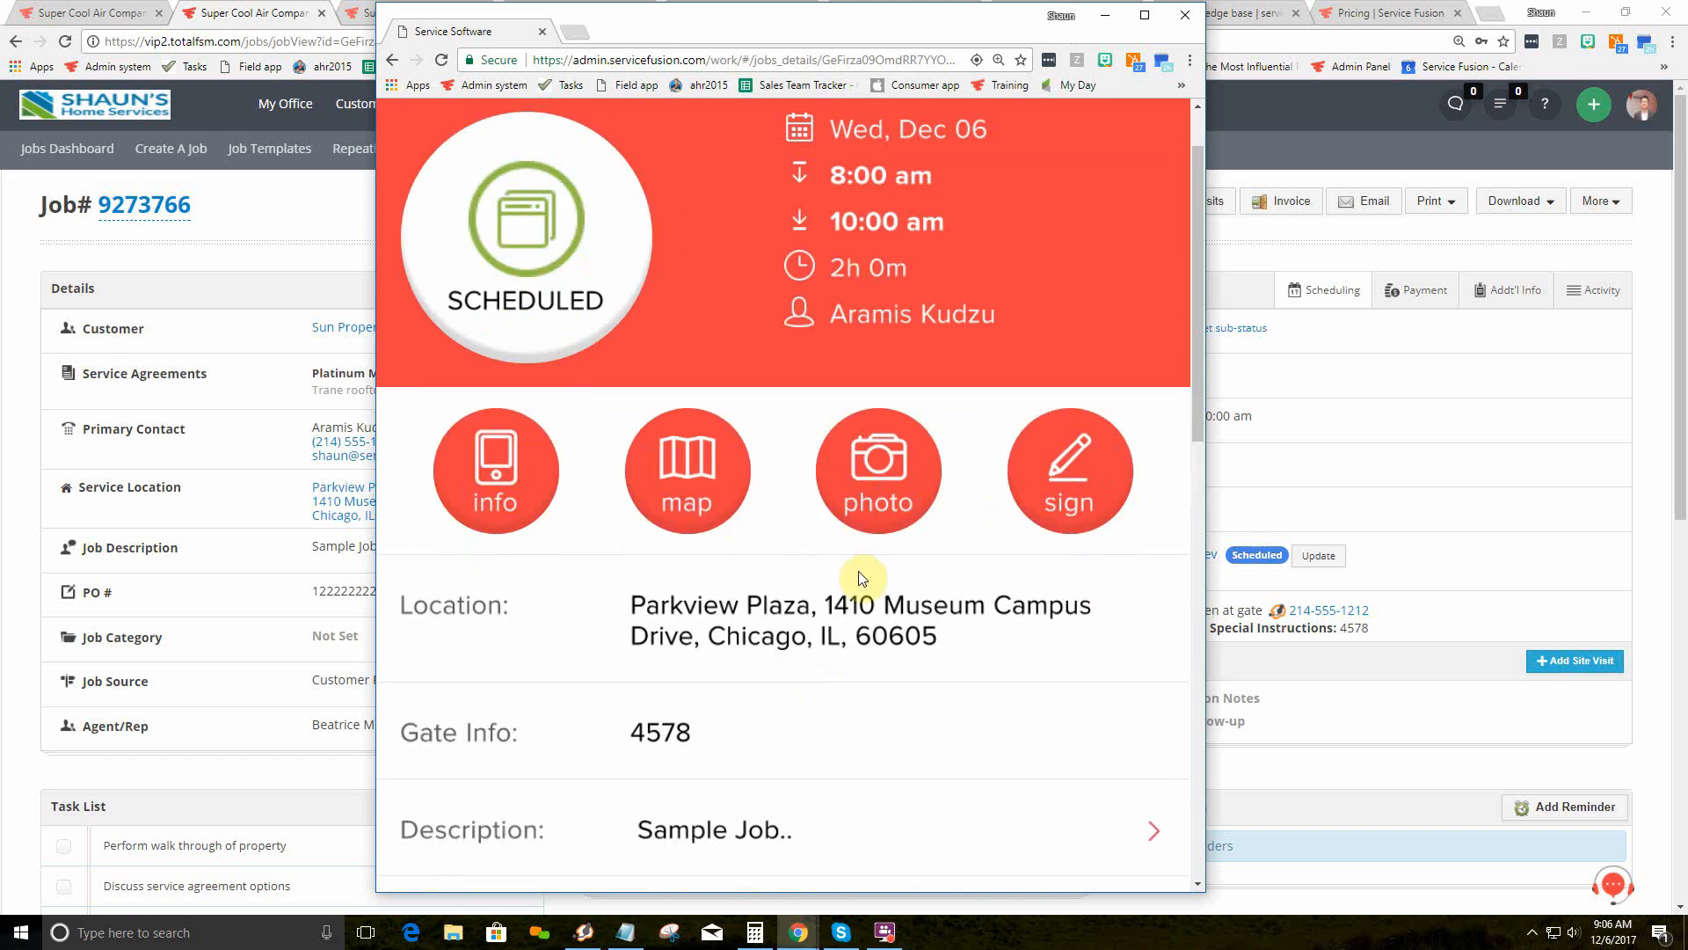
scroll(867, 350, up, 1)
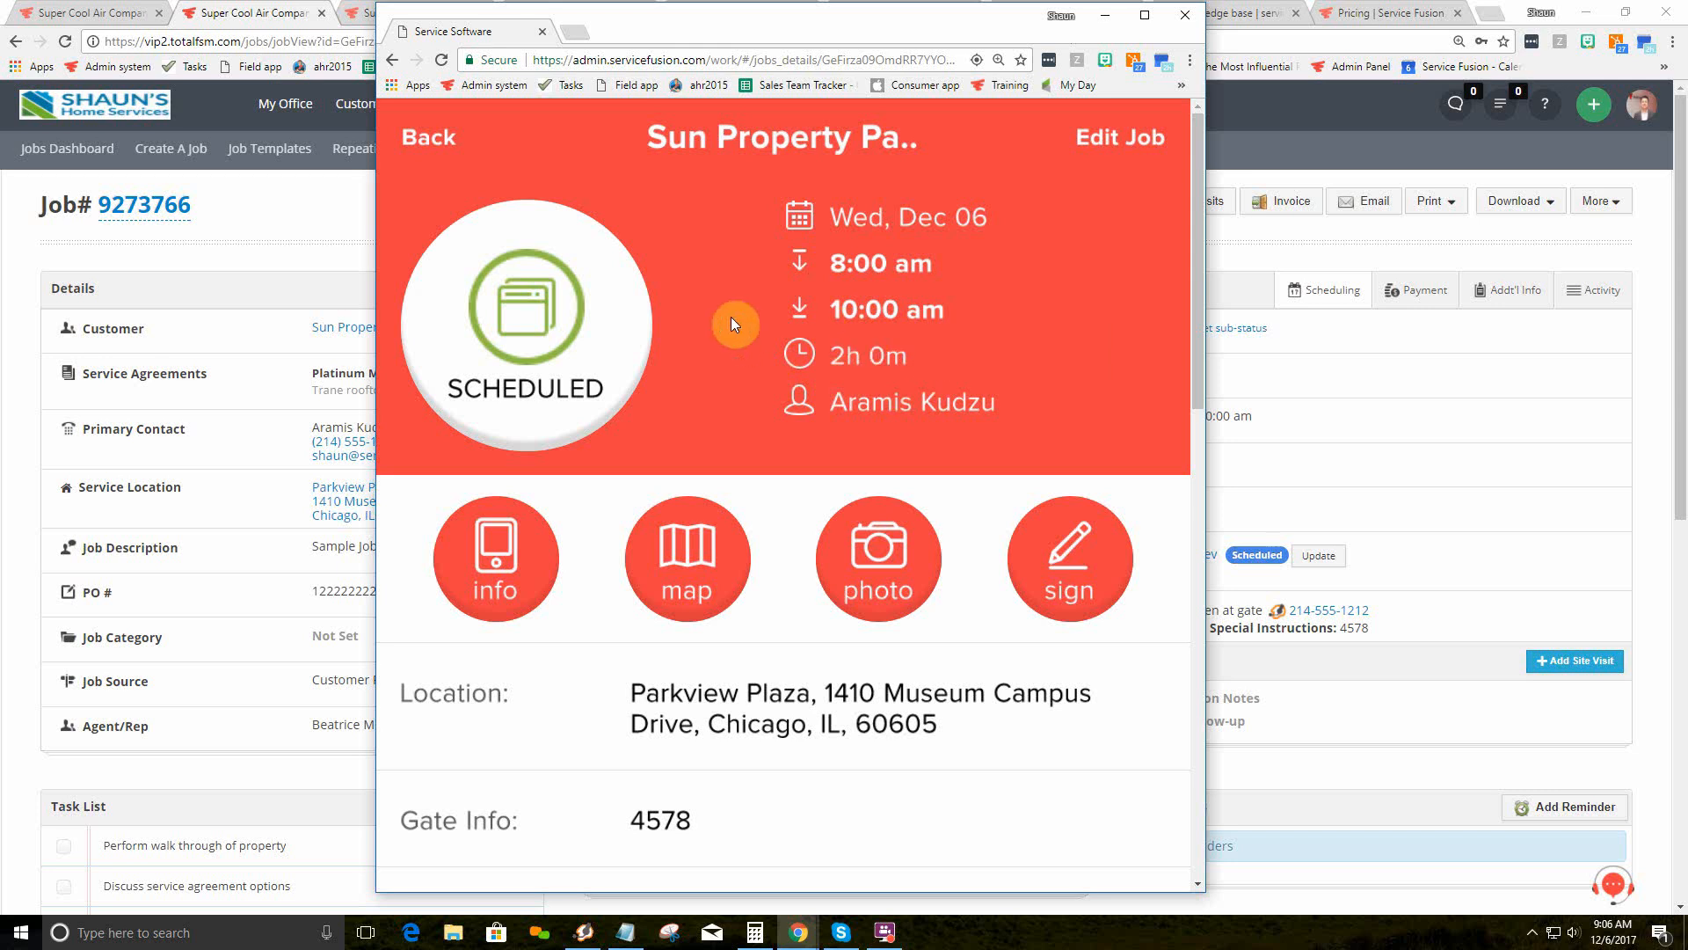
scroll(735, 320, down, 2)
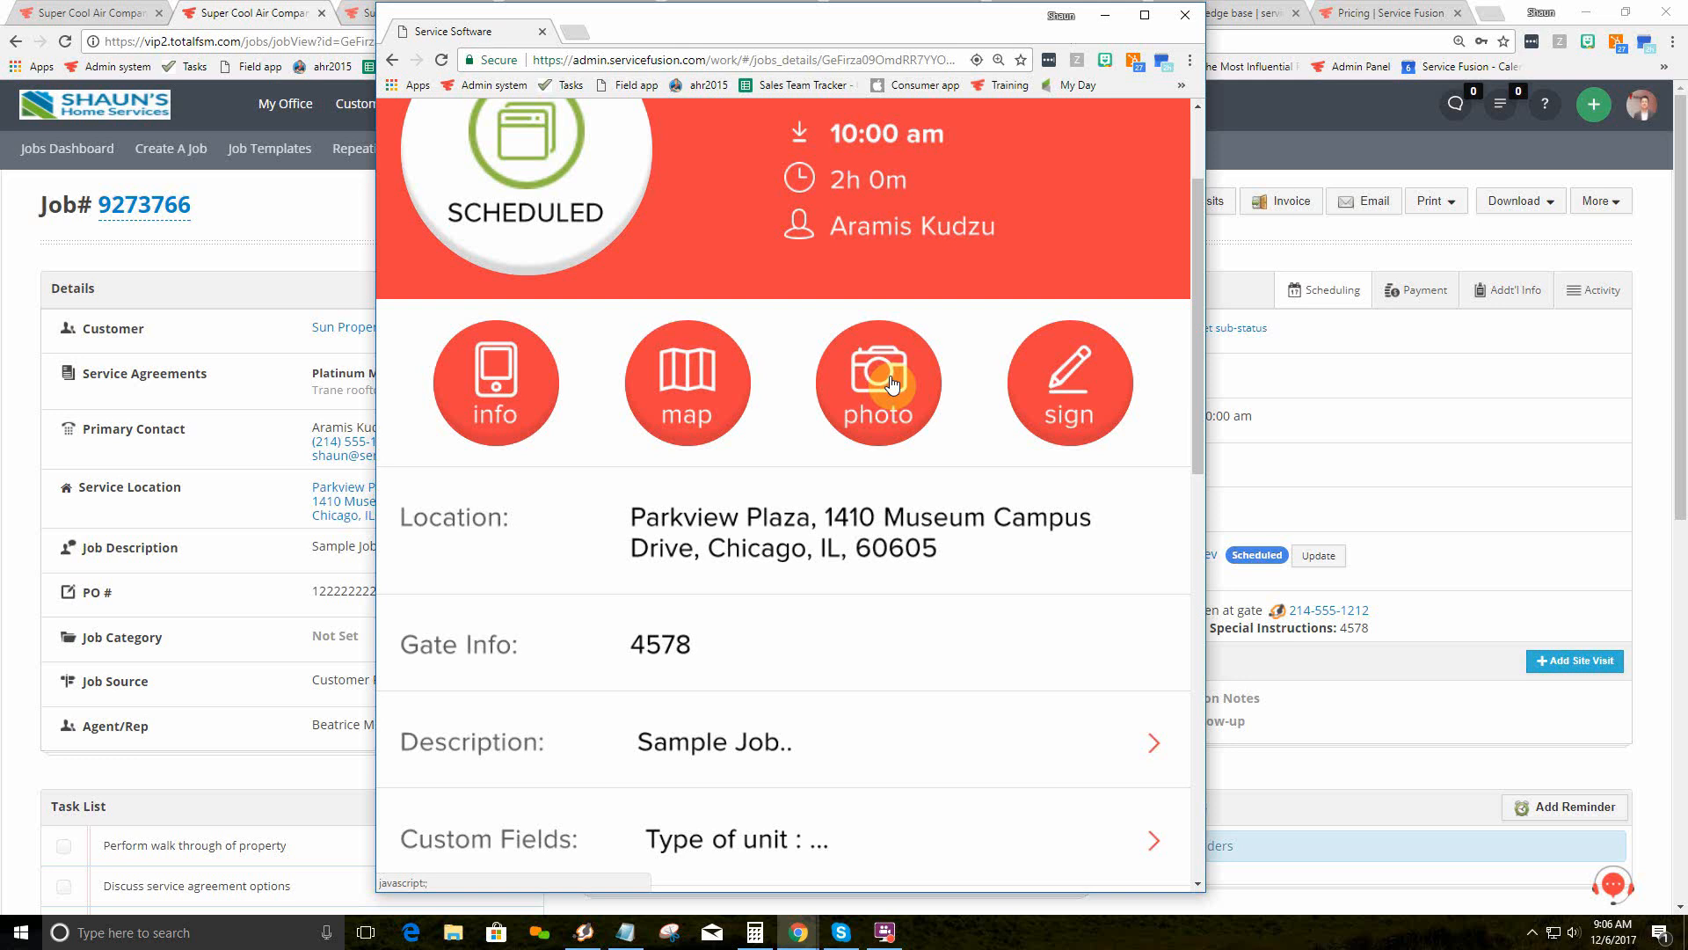
Step: Draw and save a Pre-Work authorization signature, then go back and open the customer's details
click(1041, 375)
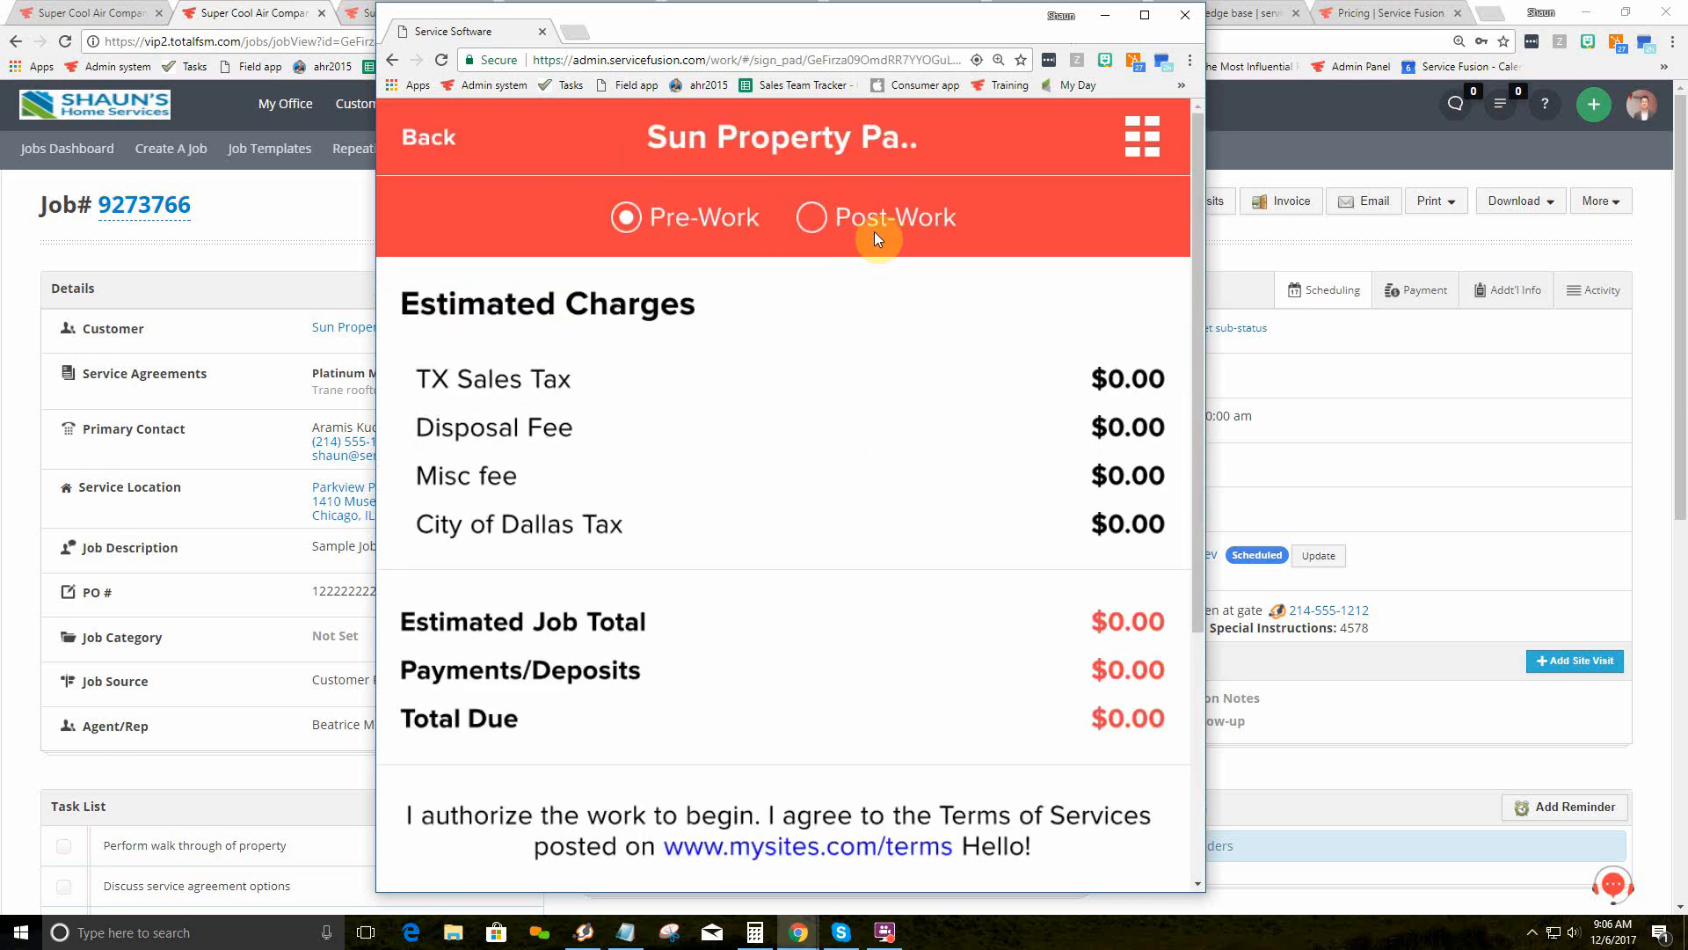
scroll(754, 554, down, 4)
mouse_move(692, 601)
mouse_down()
mouse_move(622, 615)
mouse_move(828, 599)
mouse_move(1026, 659)
mouse_up()
click(835, 796)
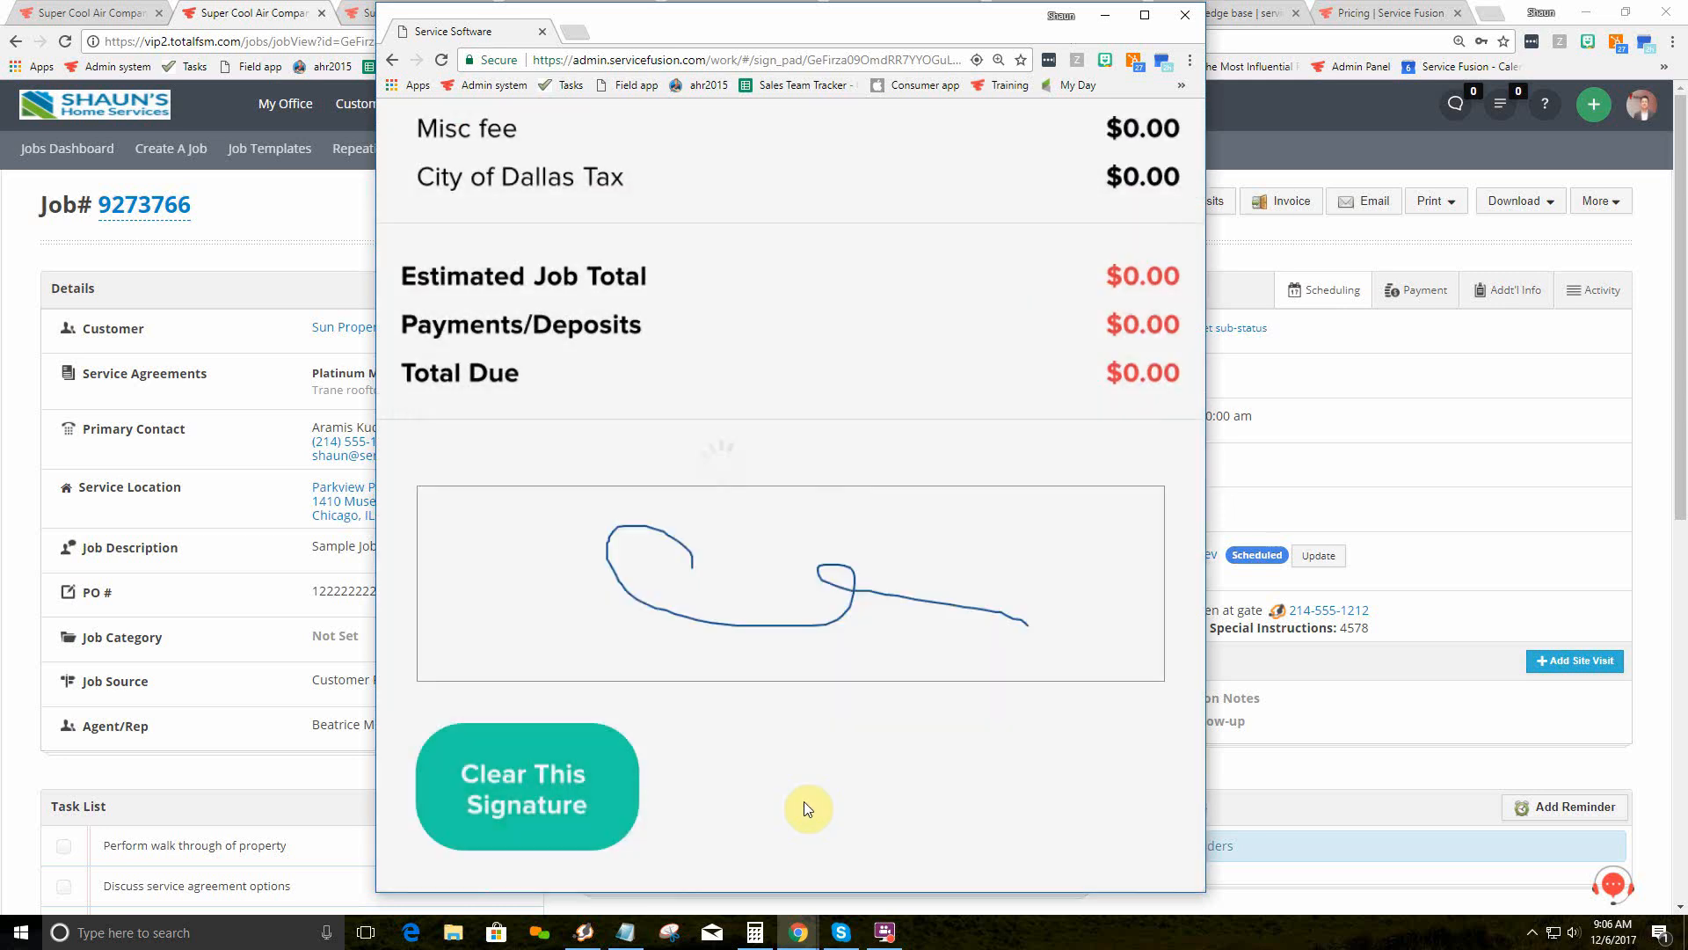
click(439, 143)
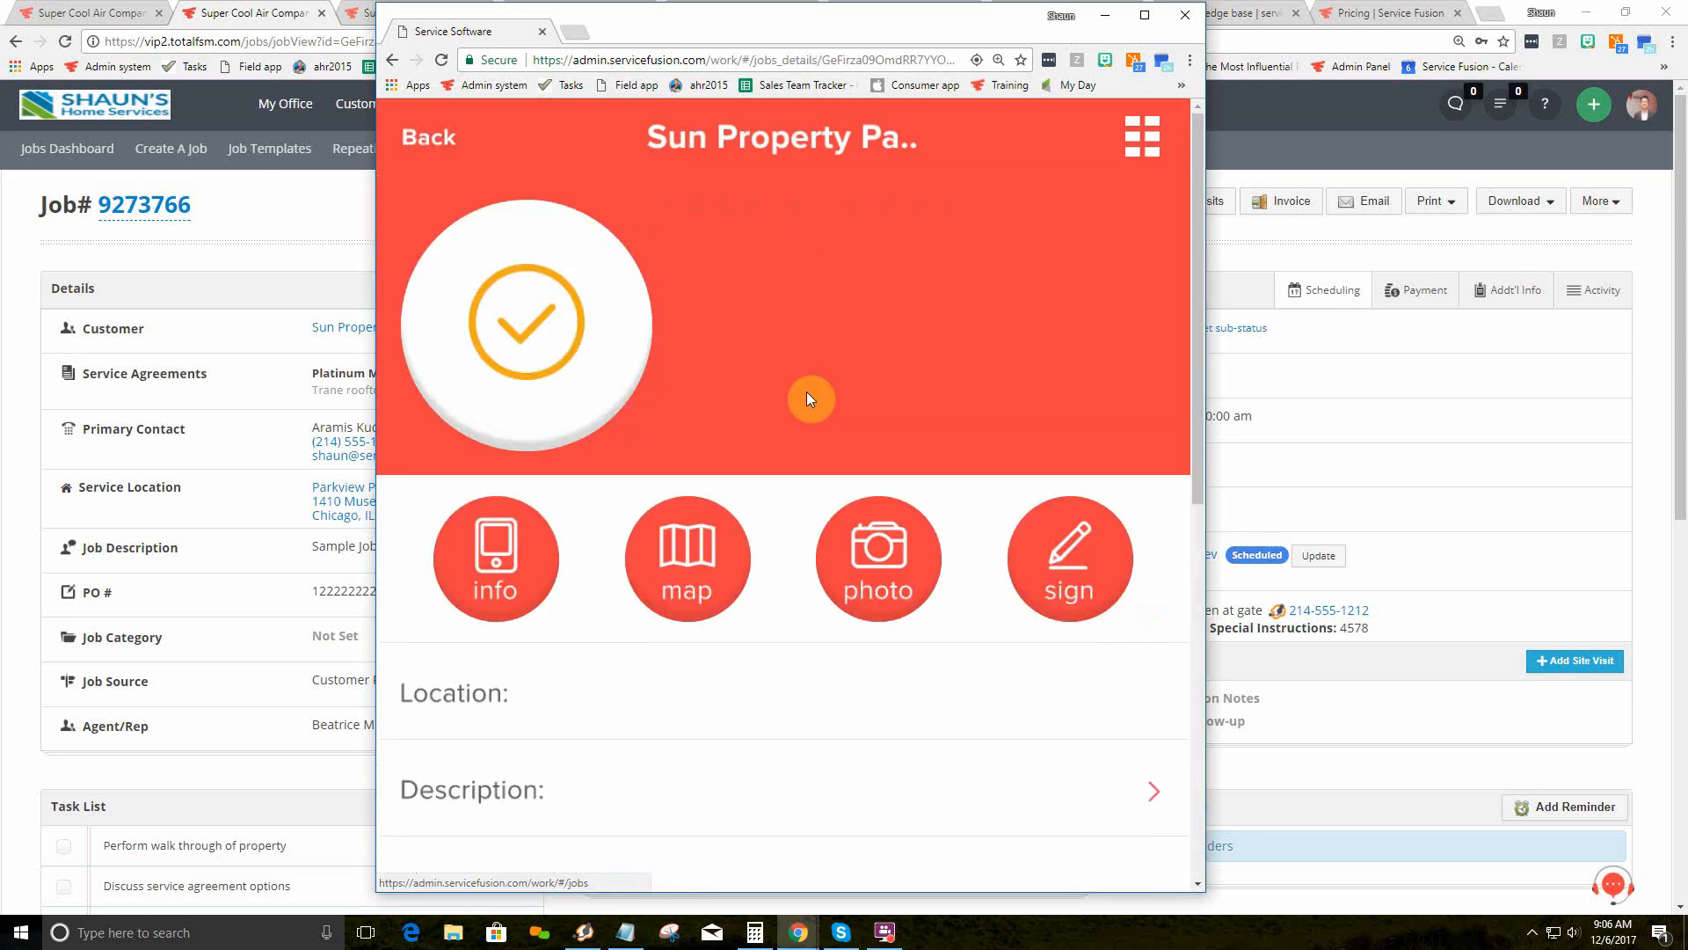
click(490, 563)
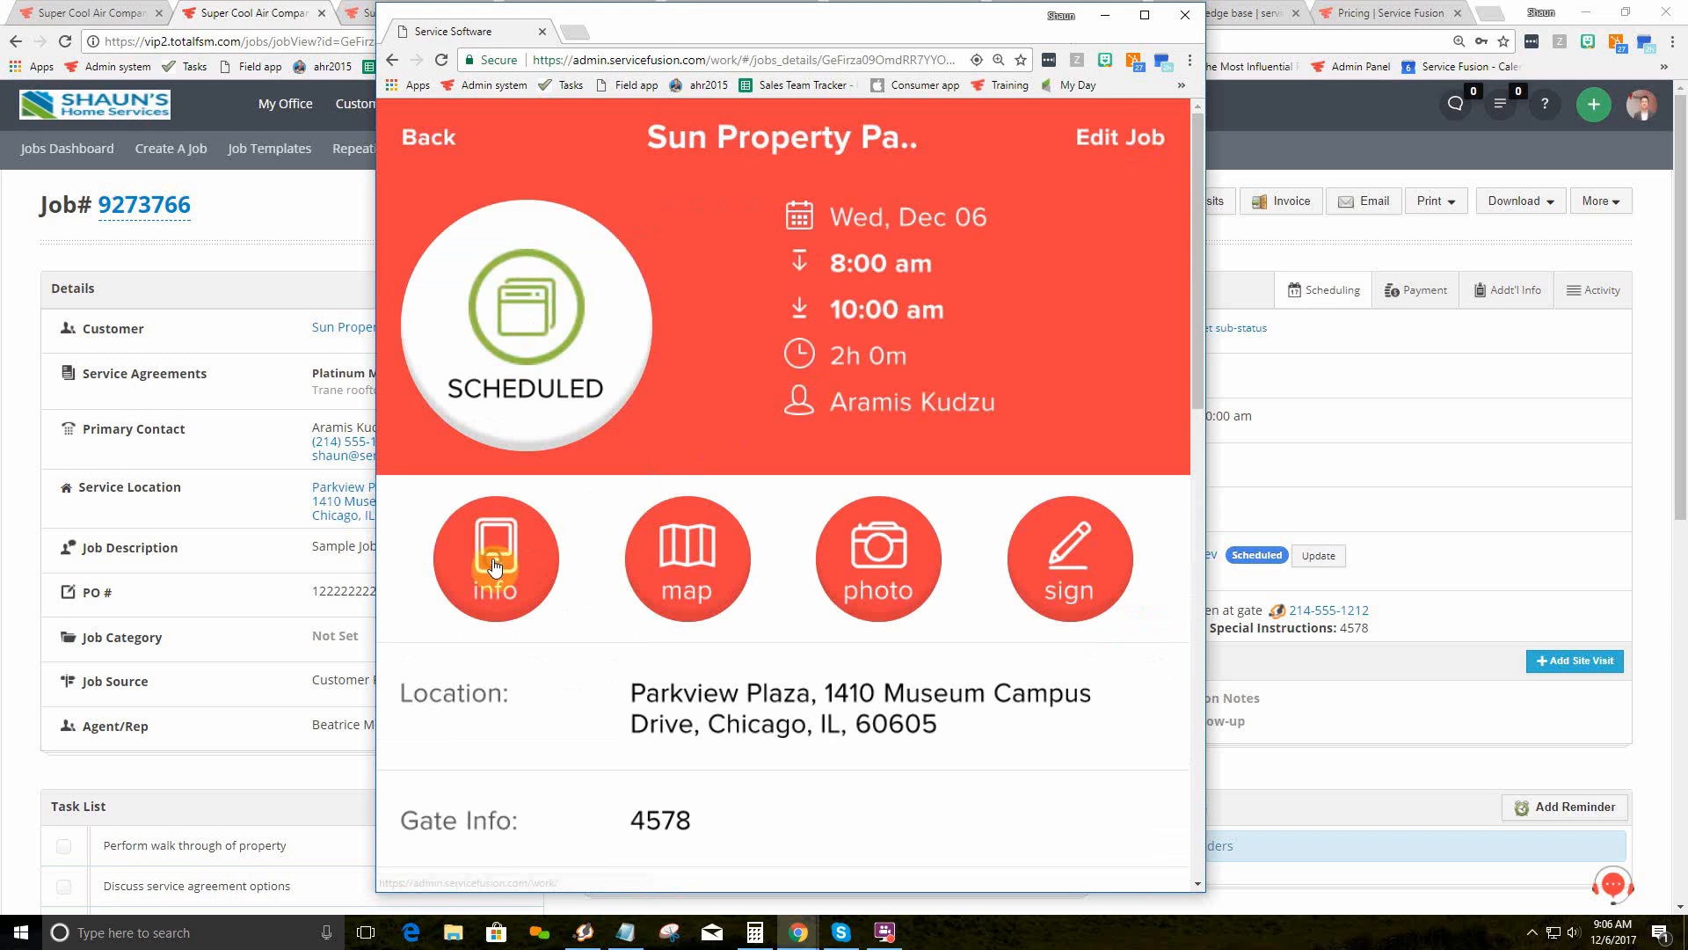
Step: Move the field app right, browse the customer's contacts, custom fields and Job History, then go back
drag(871, 19, 1265, 21)
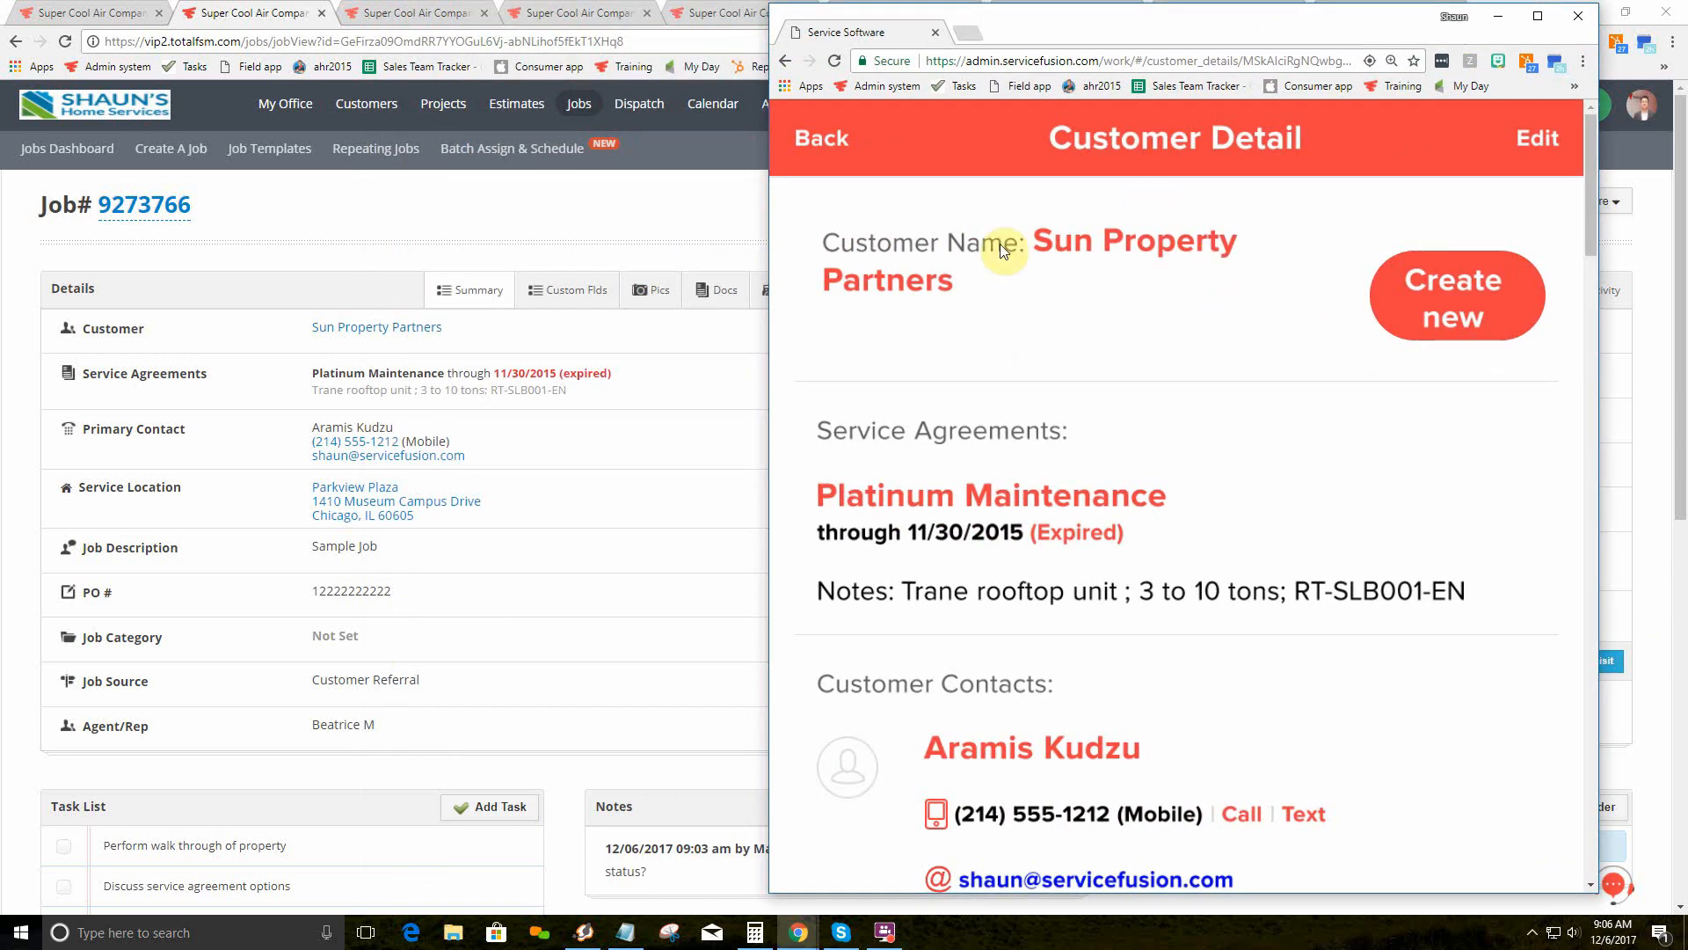
scroll(1126, 264, down, 2)
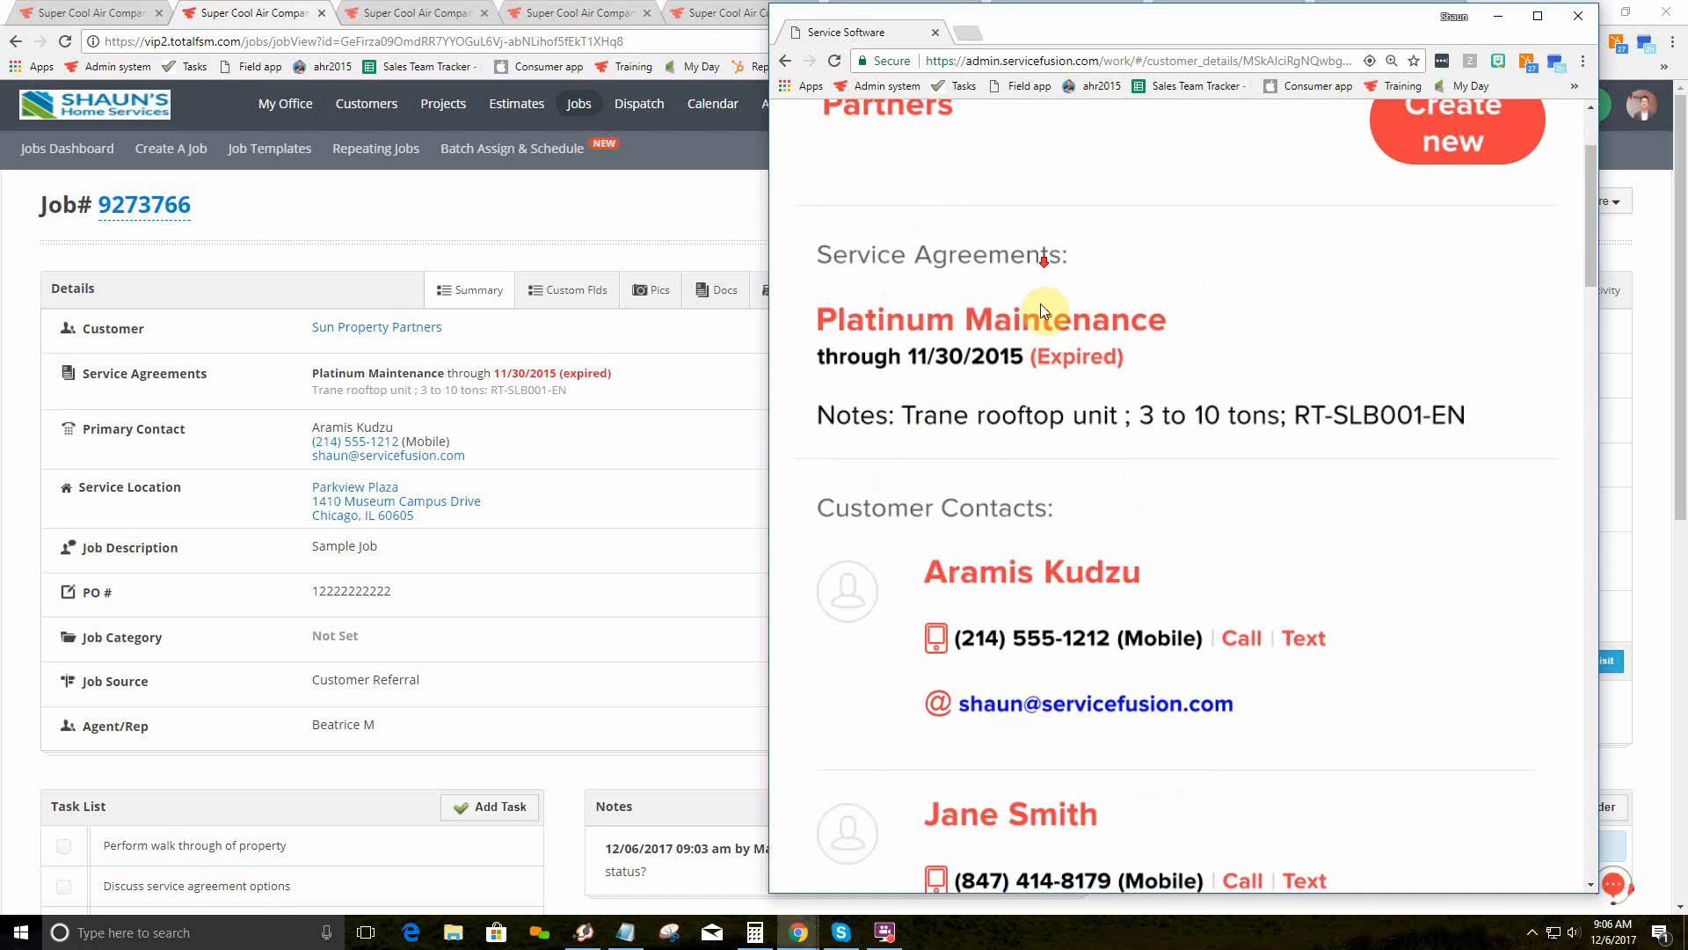
scroll(1041, 306, down, 3)
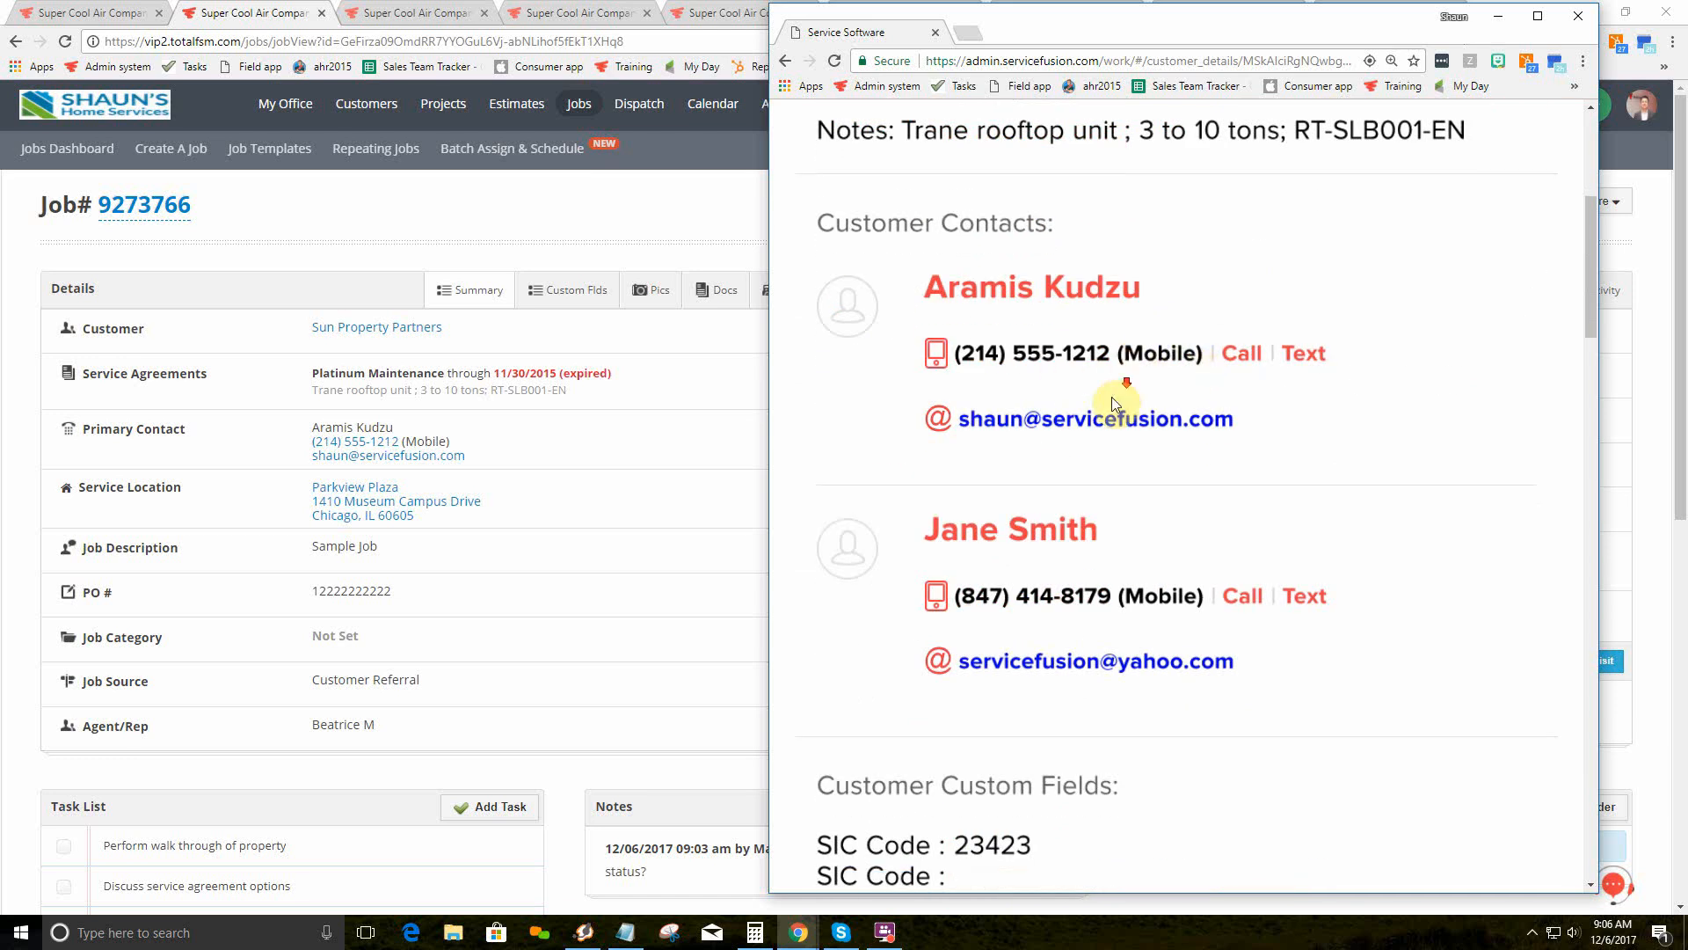
scroll(1111, 397, down, 20)
scroll(1070, 440, down, 7)
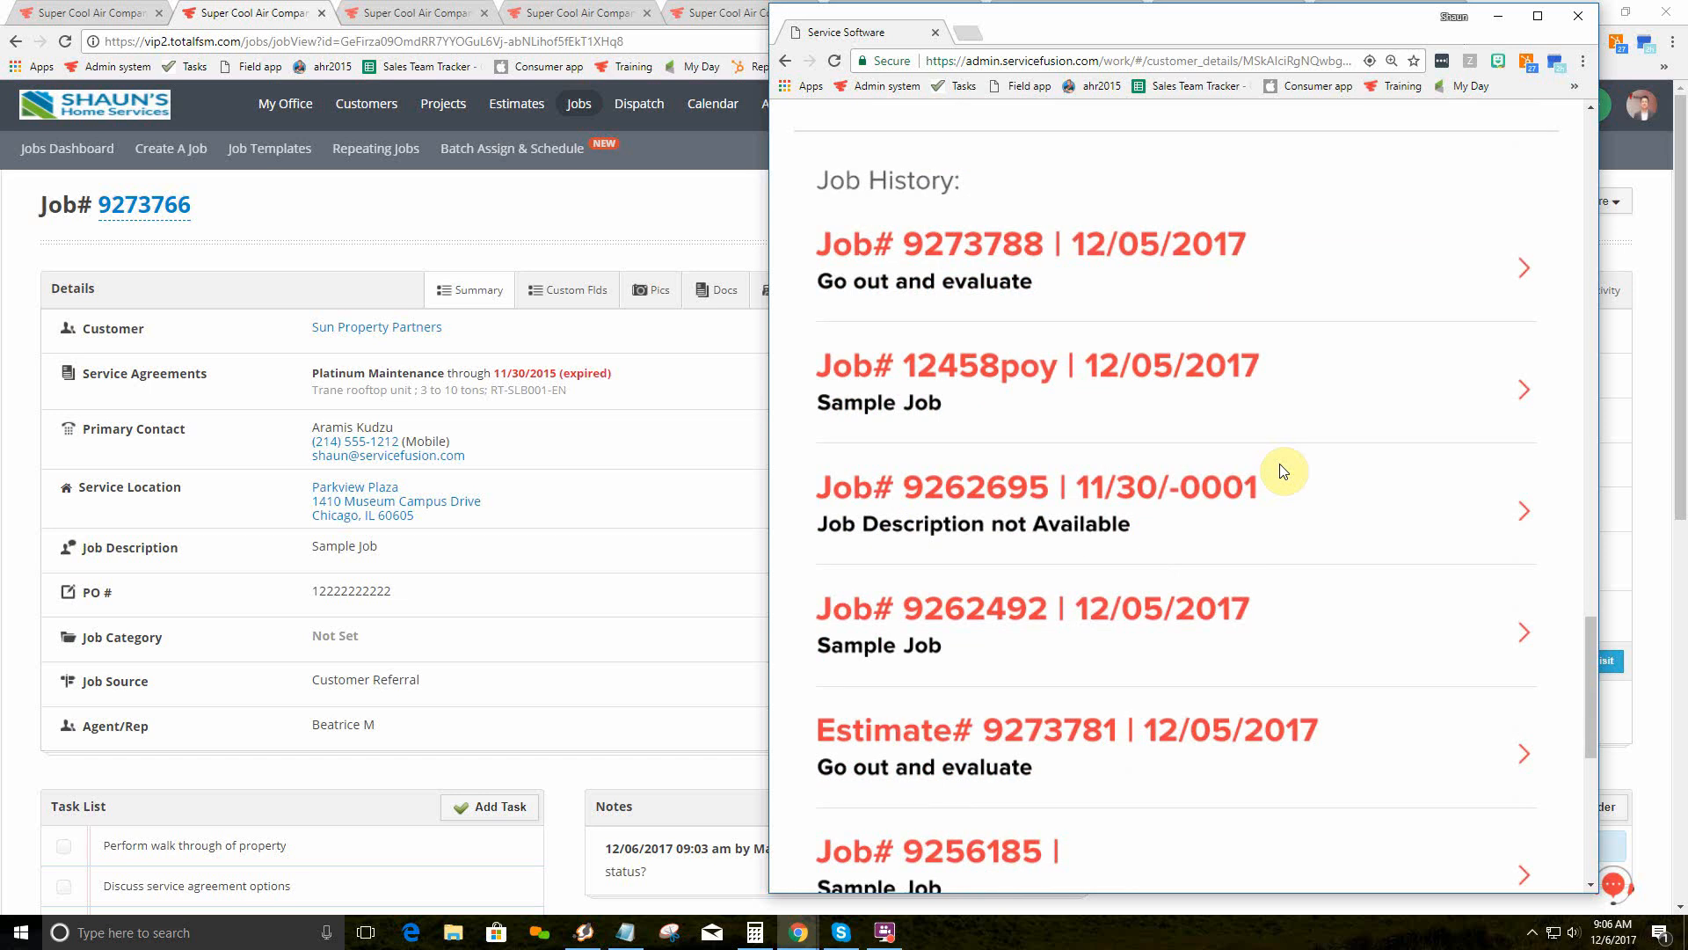
scroll(1282, 473, up, 10)
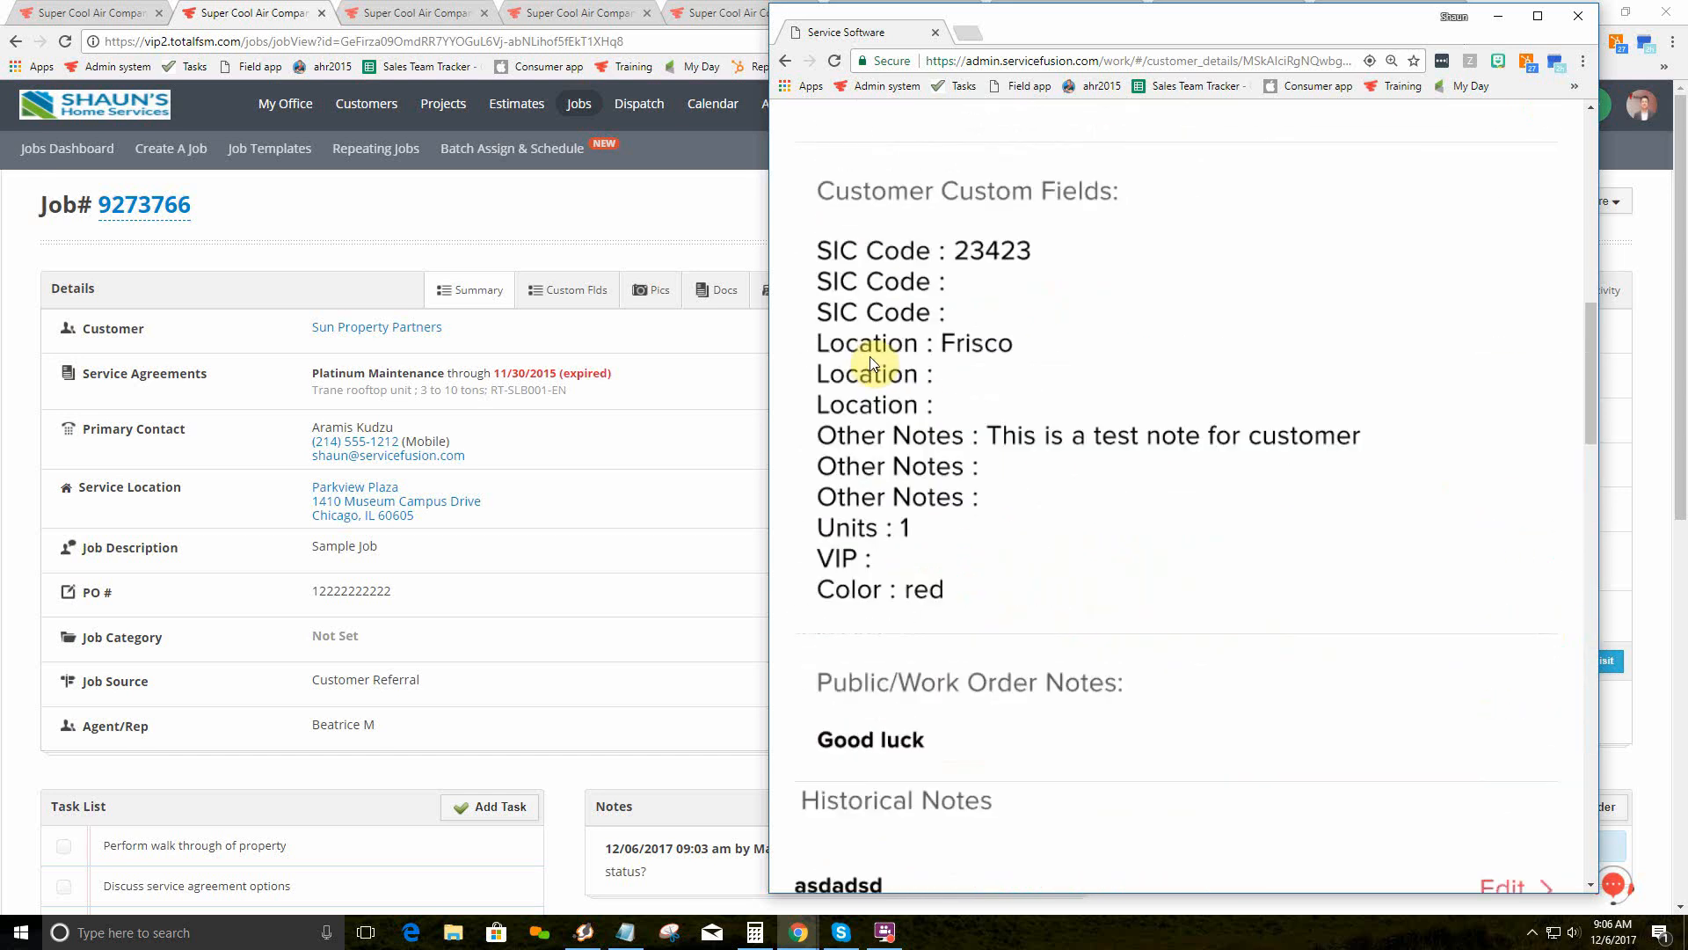
scroll(829, 312, up, 5)
click(809, 148)
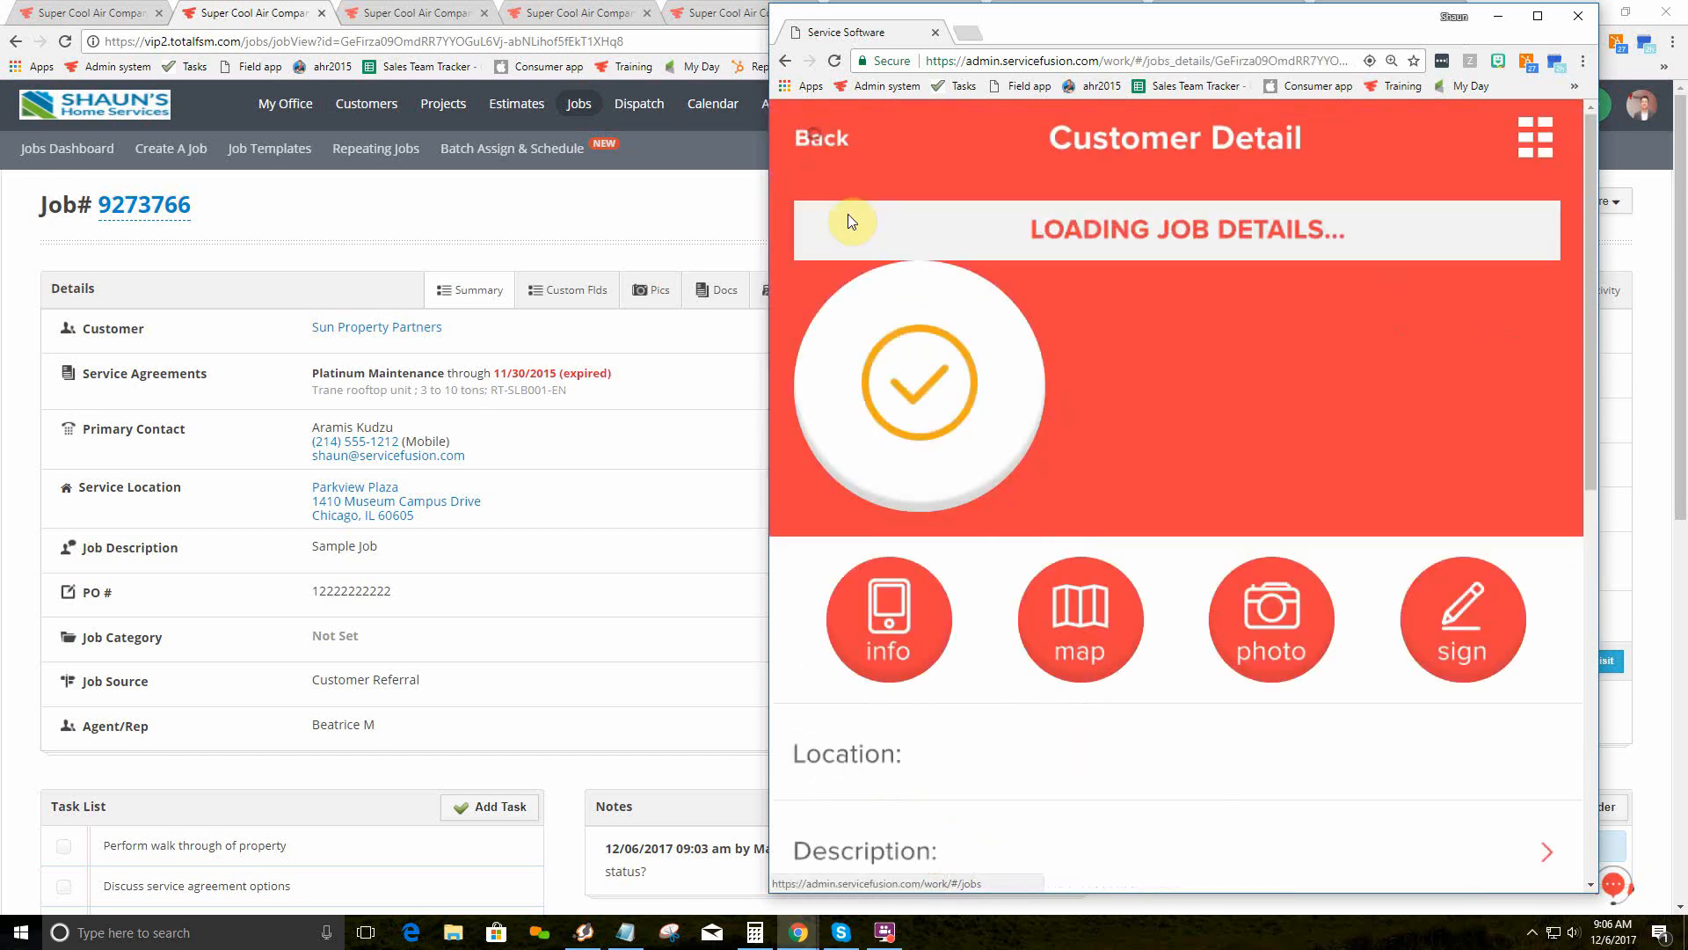
Step: Save the job's custom fields as Type of unit Packaged, 4 units, Condition Good
scroll(1011, 409, down, 3)
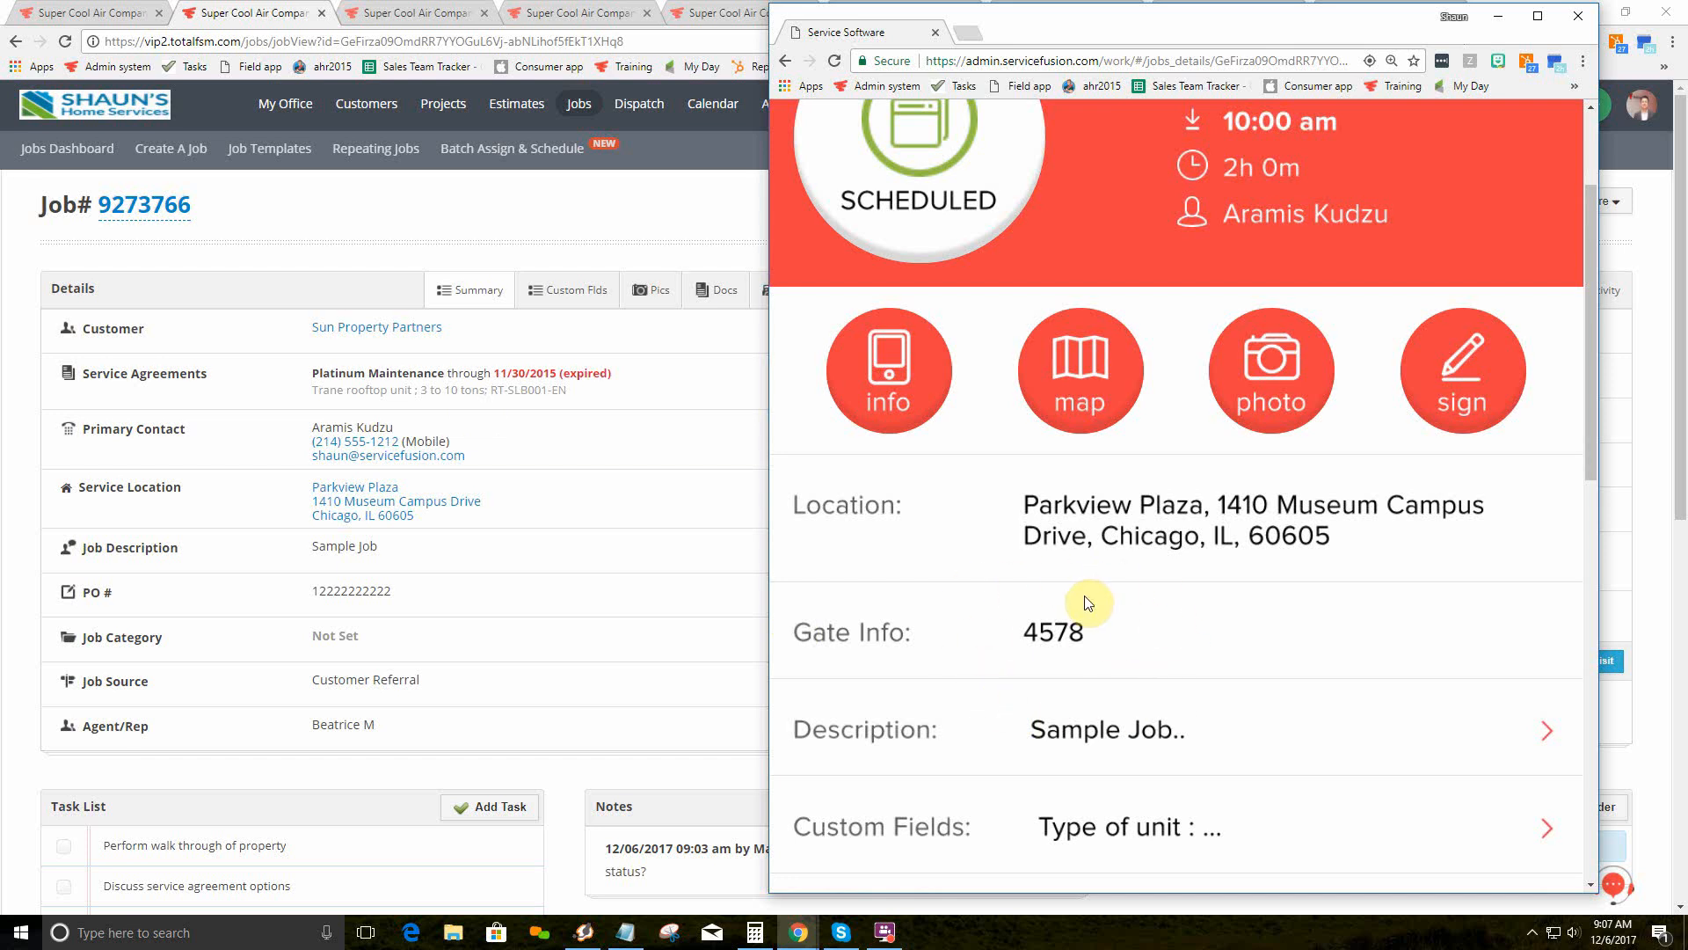
scroll(1084, 603, down, 2)
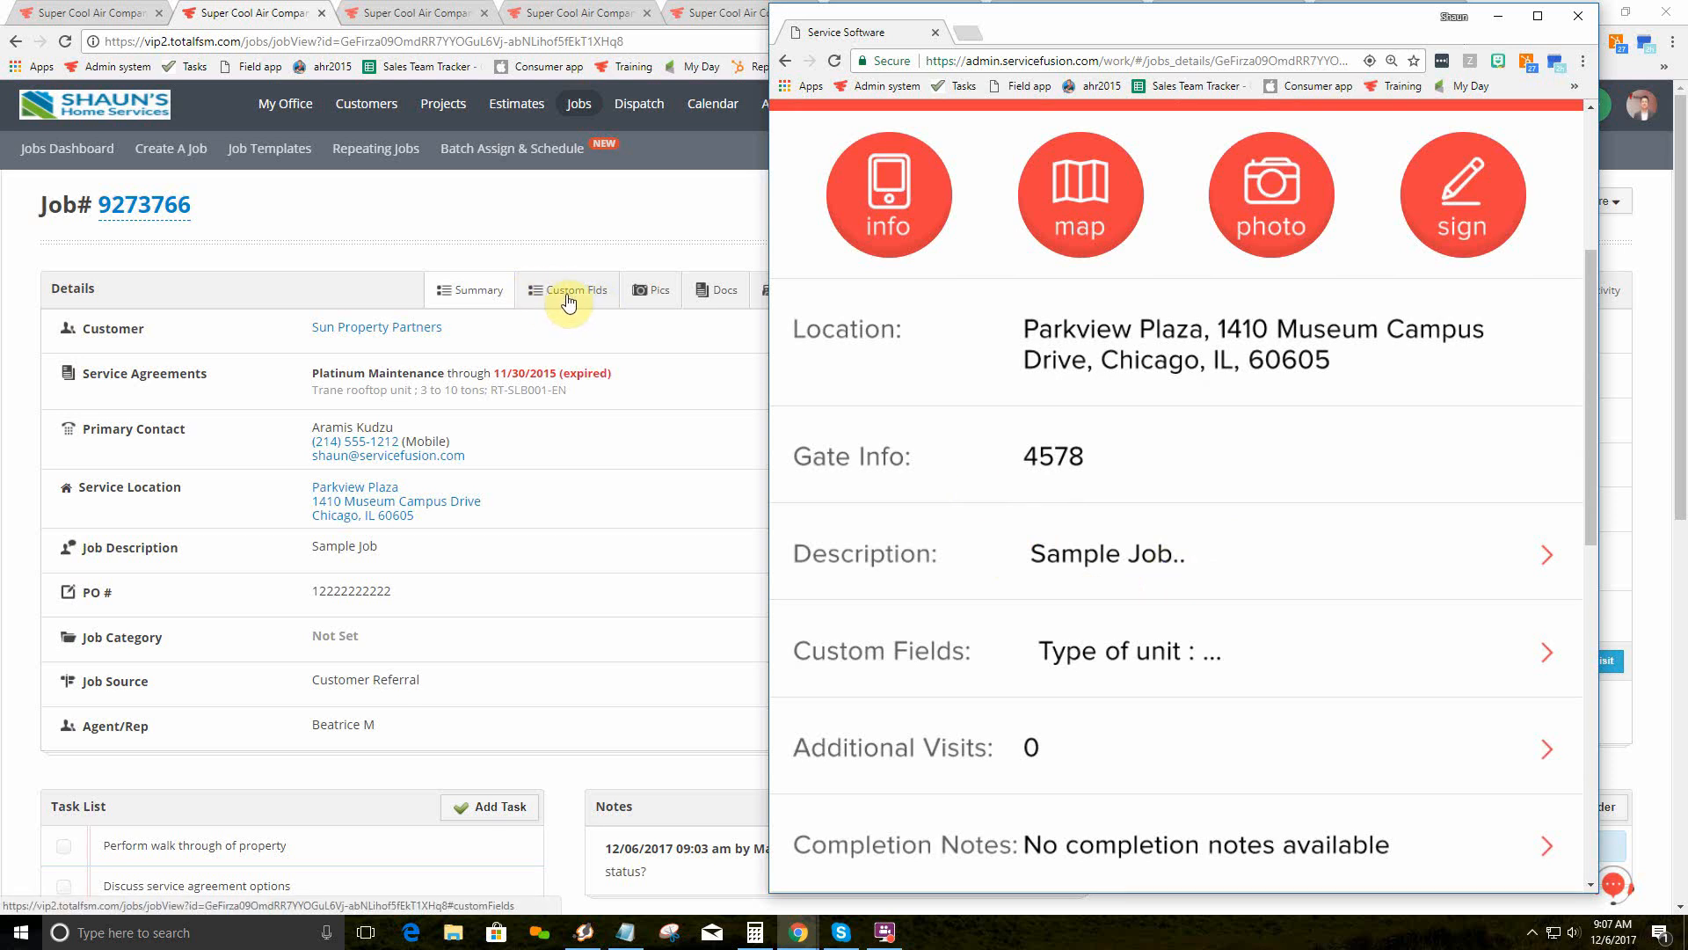
click(1068, 651)
scroll(1067, 659, down, 4)
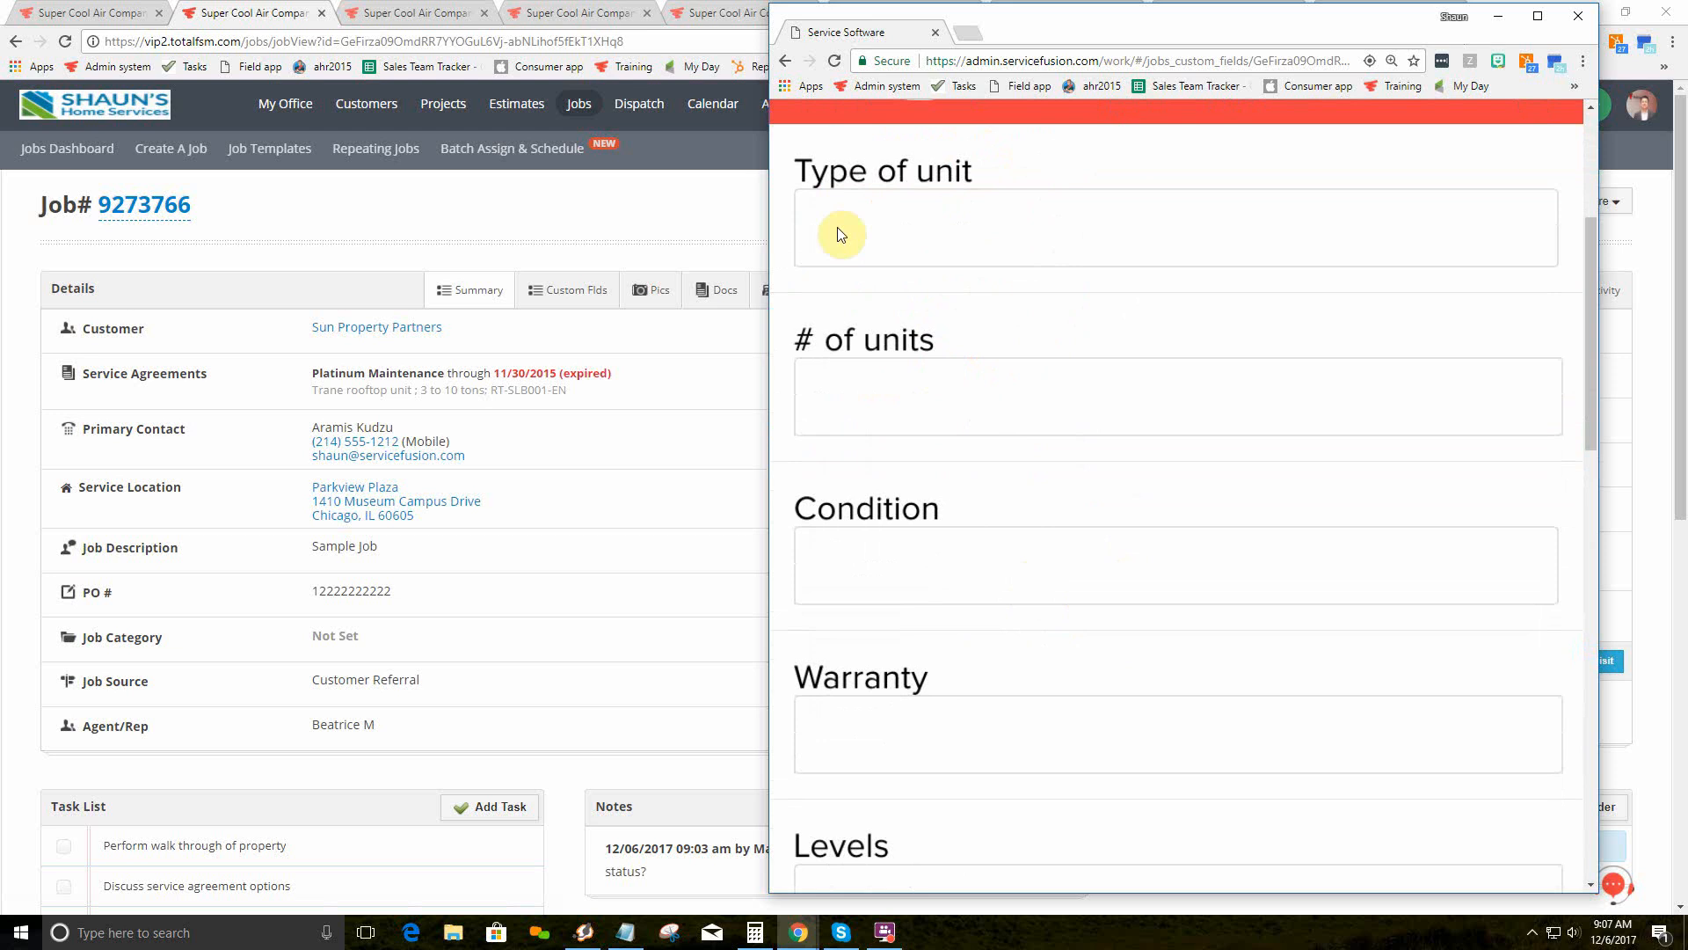
click(952, 231)
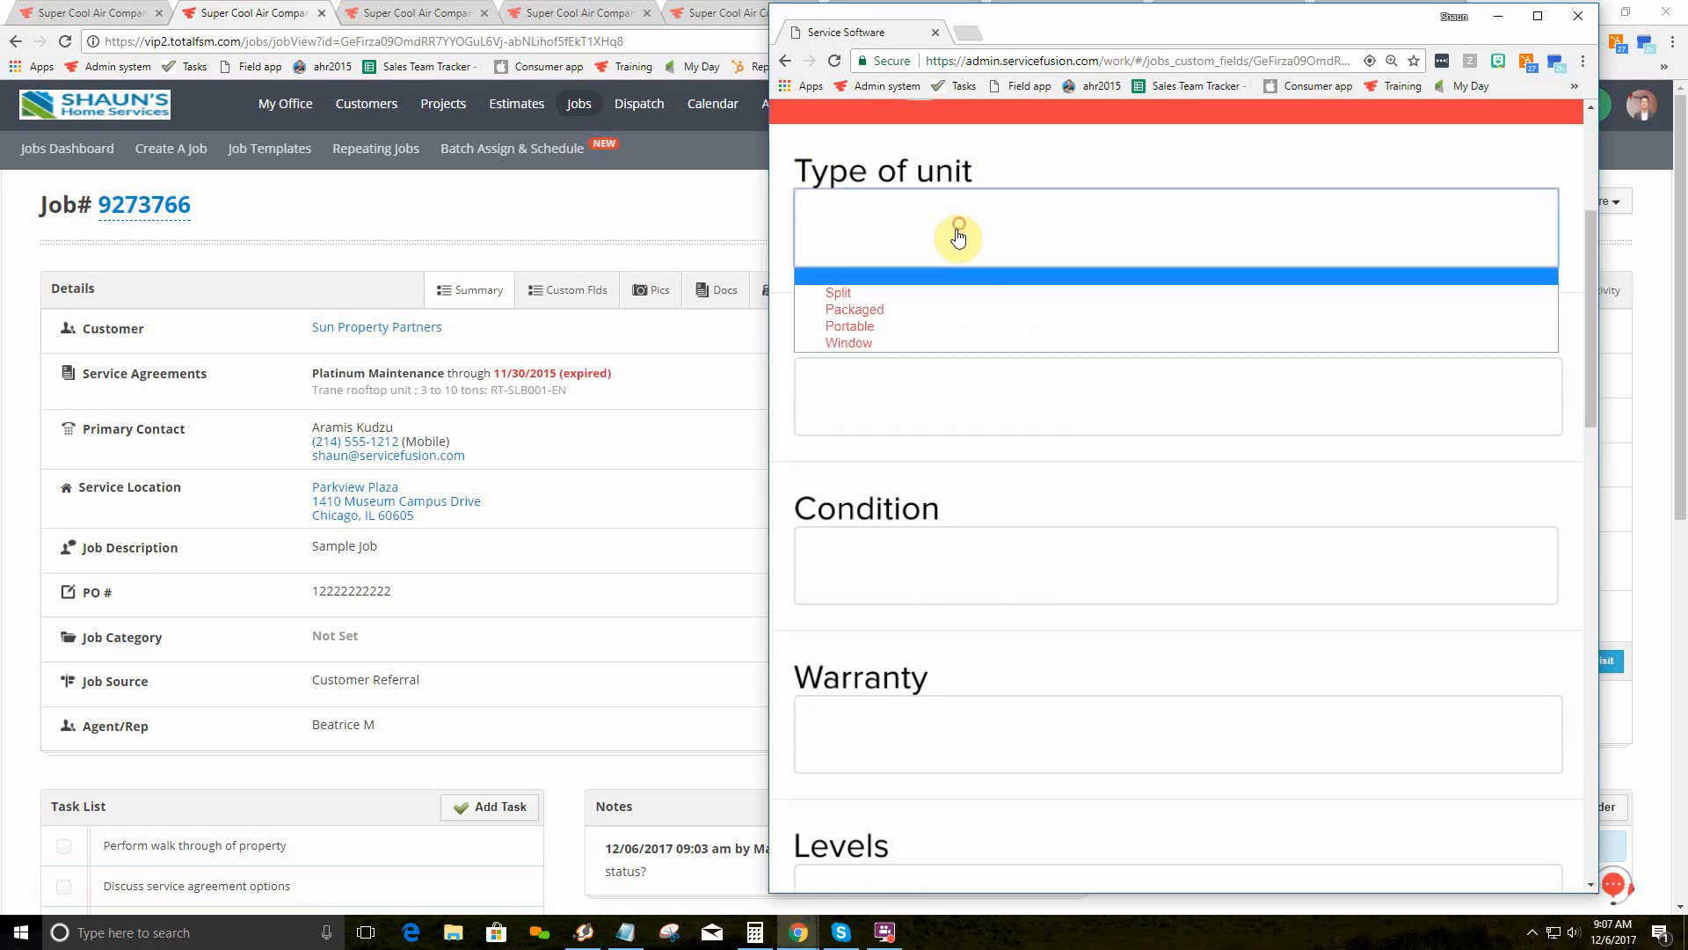
click(946, 317)
click(950, 397)
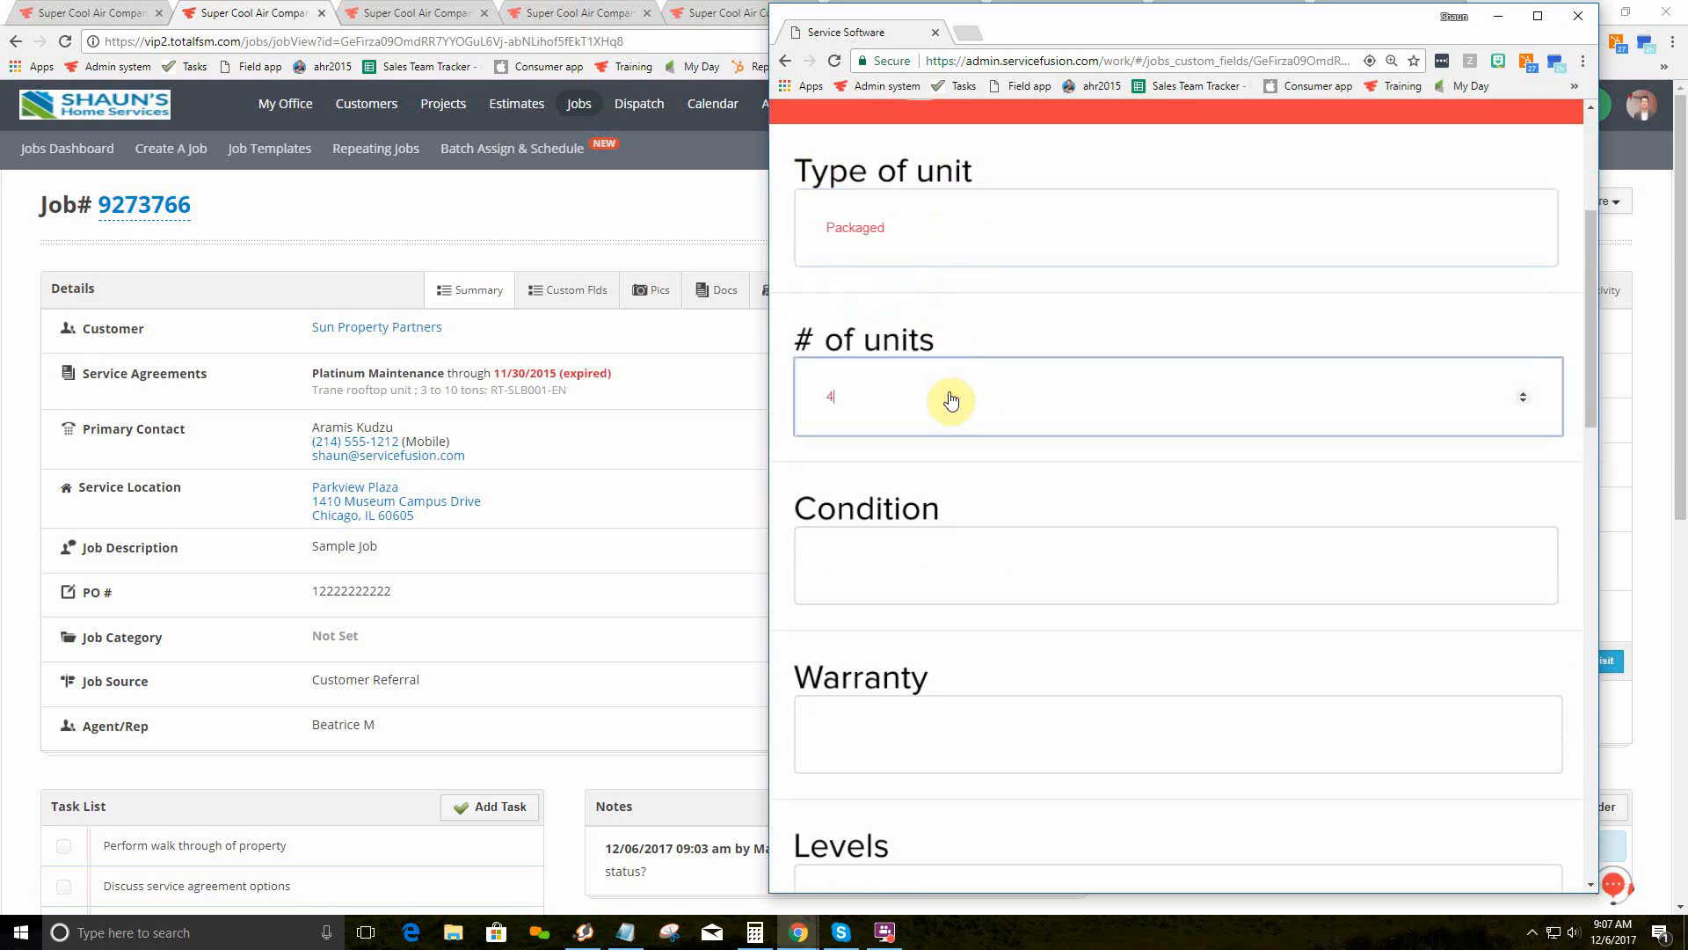
click(952, 593)
click(948, 650)
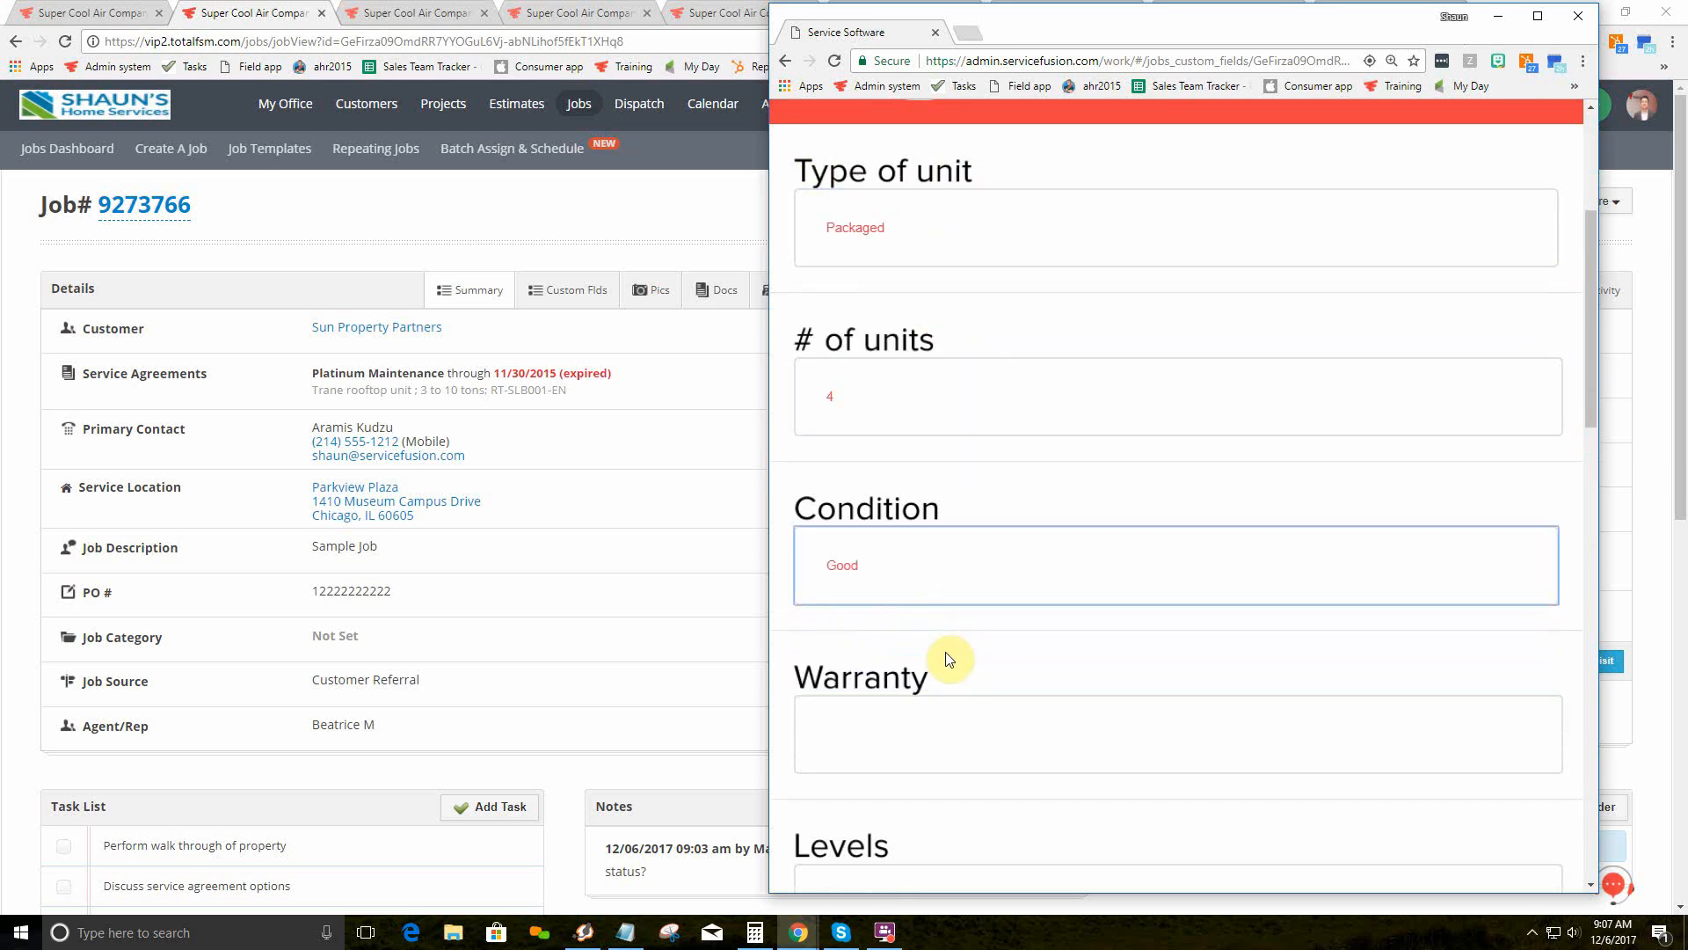
scroll(1070, 563, down, 18)
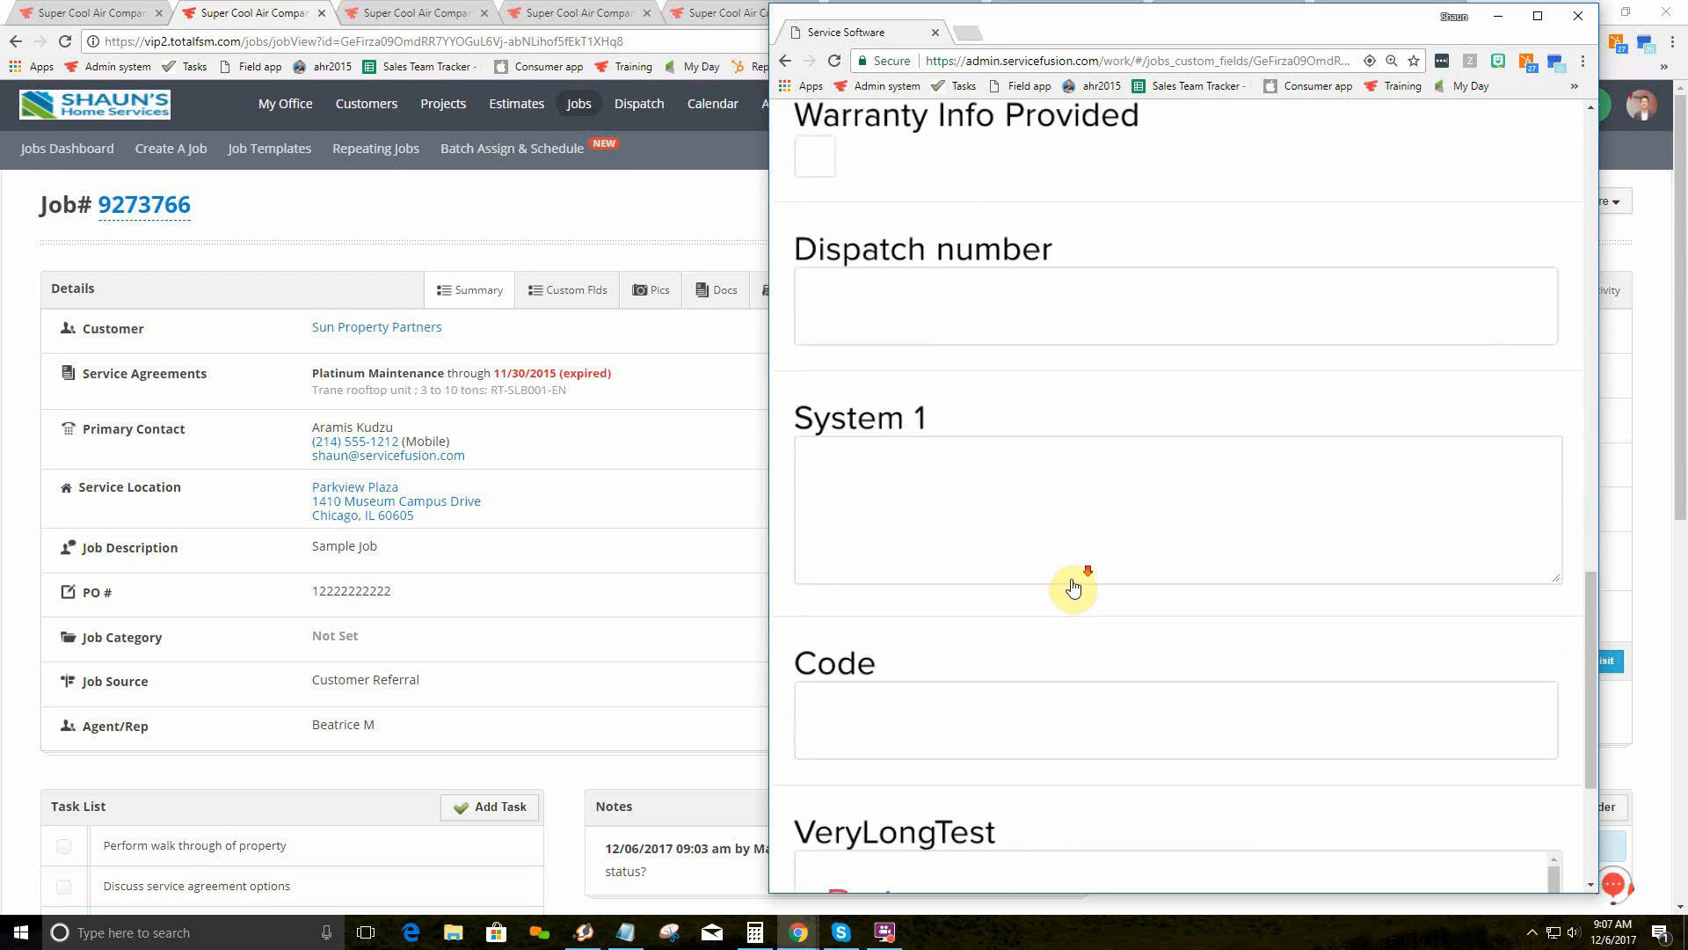
scroll(1072, 591, down, 2)
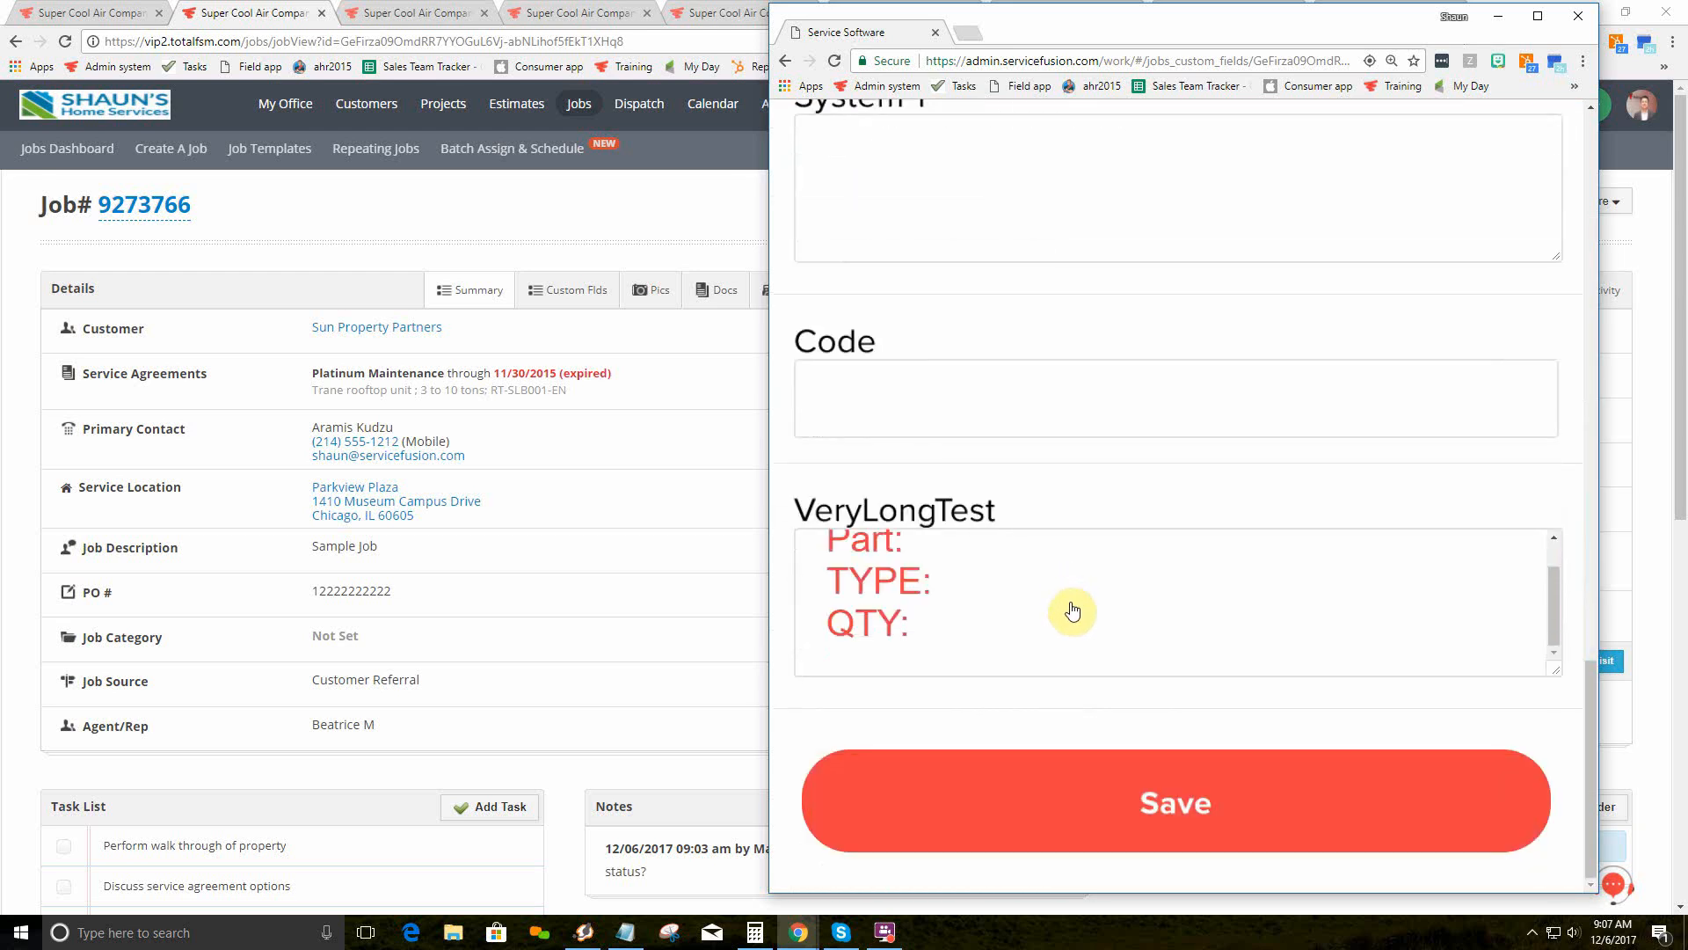
click(1181, 803)
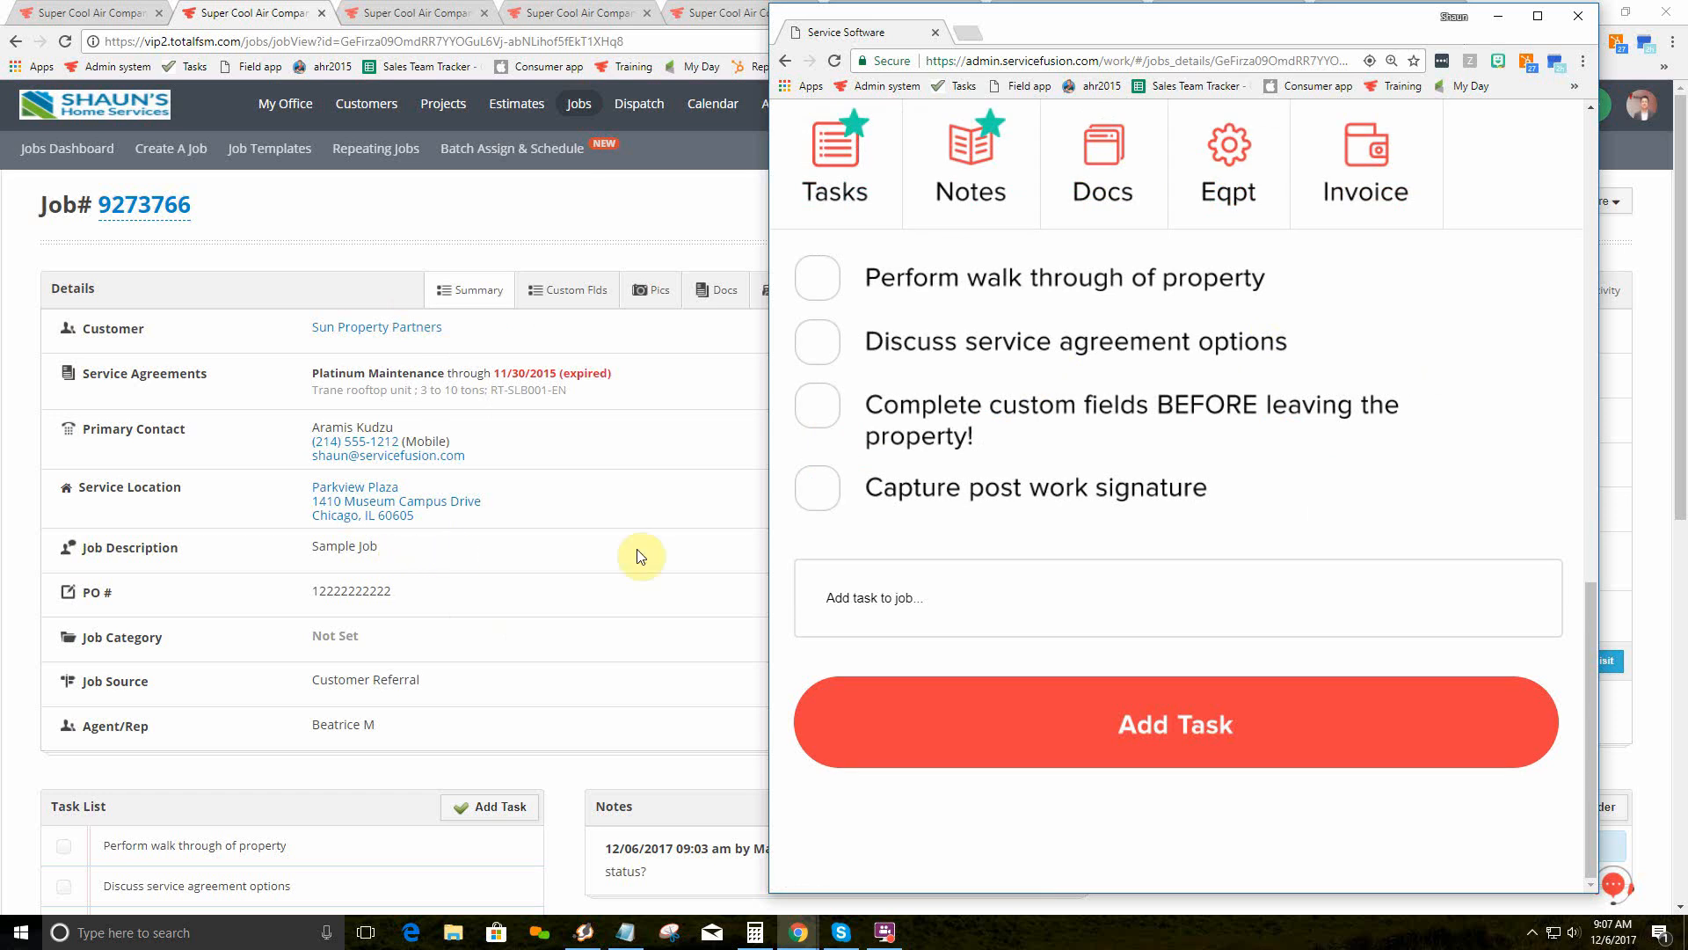
Step: Check off the property walk-through and service agreement tasks, then show the job's notes
scroll(963, 468, up, 4)
scroll(963, 468, up, 2)
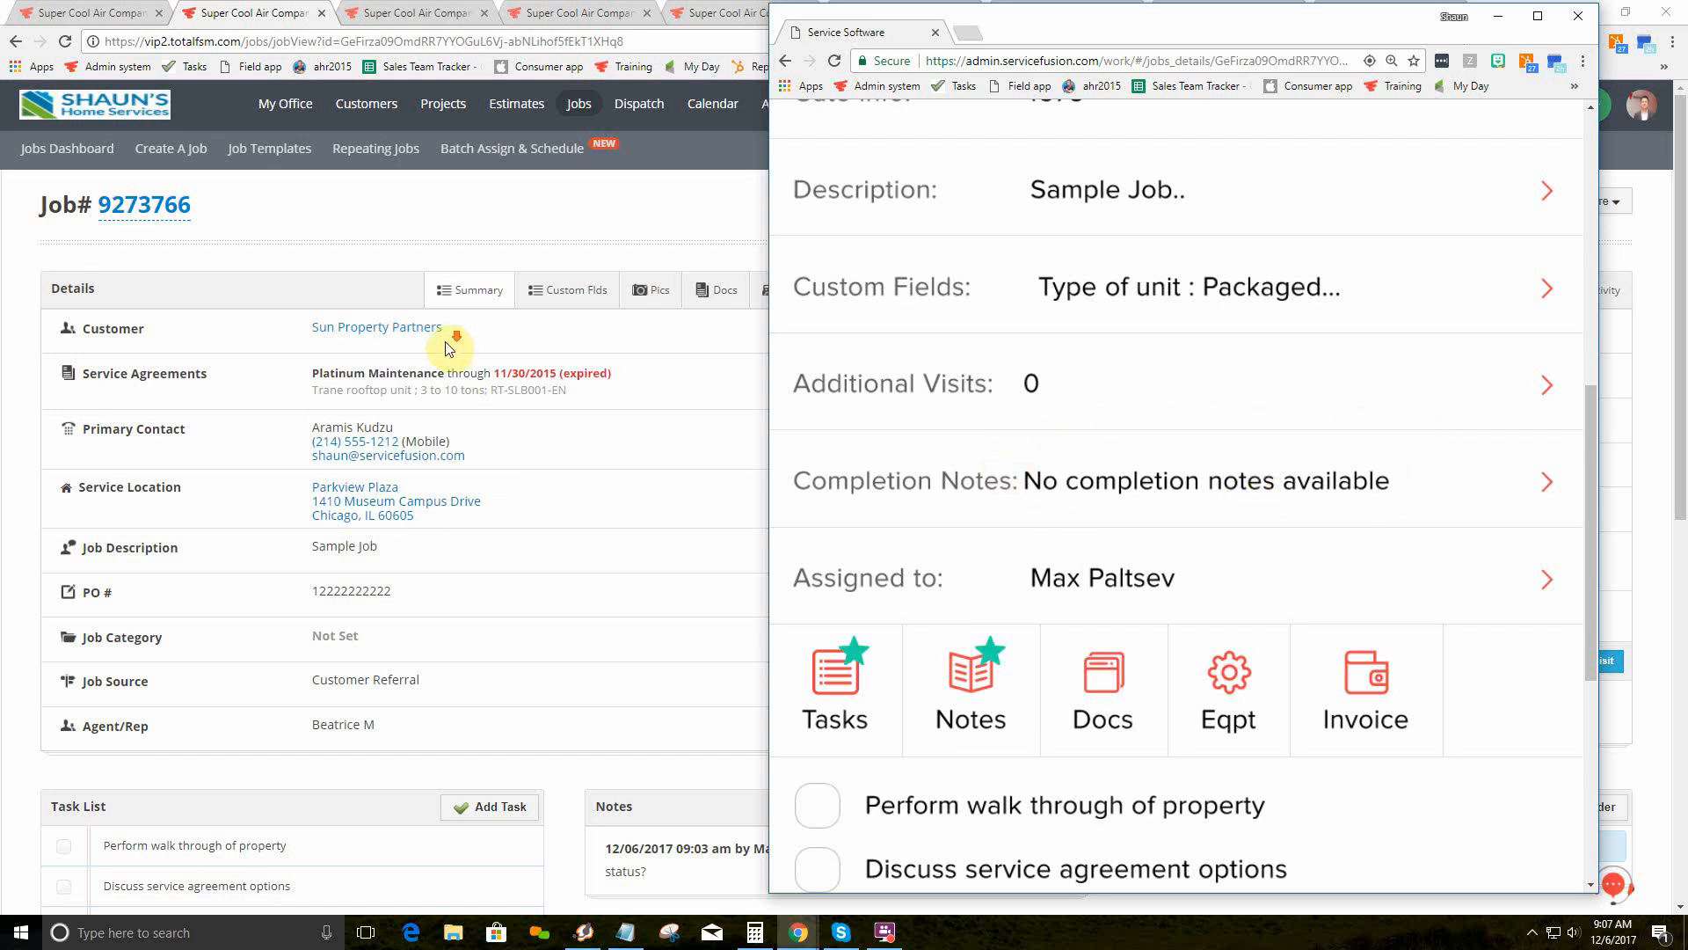
scroll(446, 349, down, 4)
scroll(893, 404, down, 5)
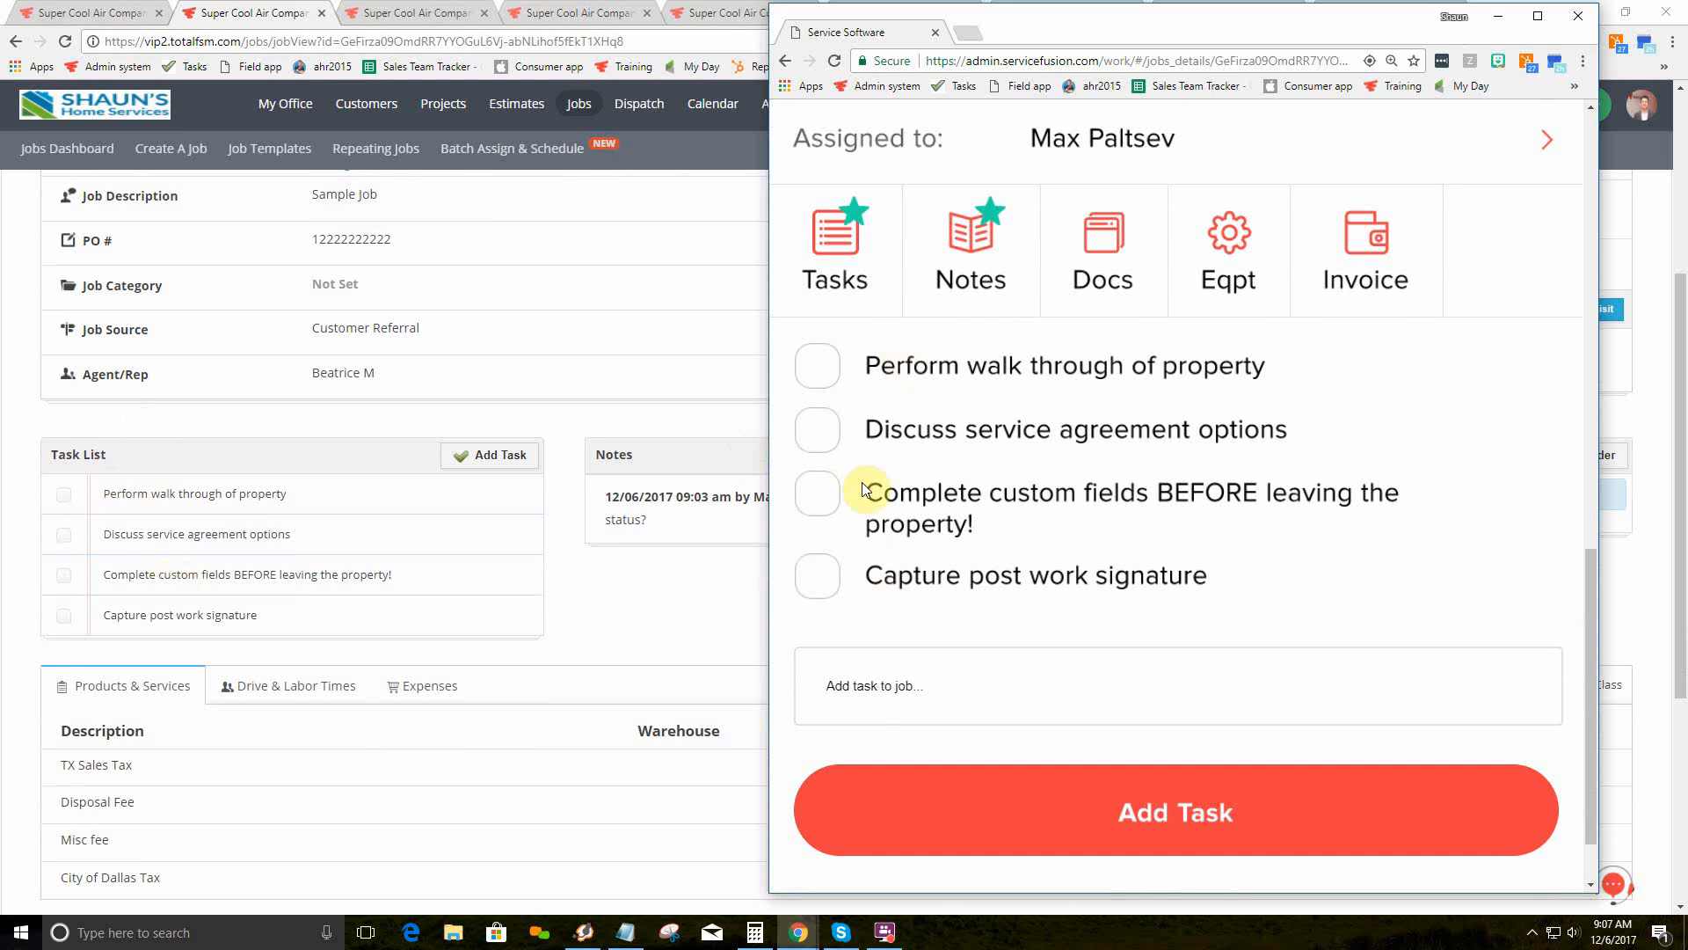
click(816, 370)
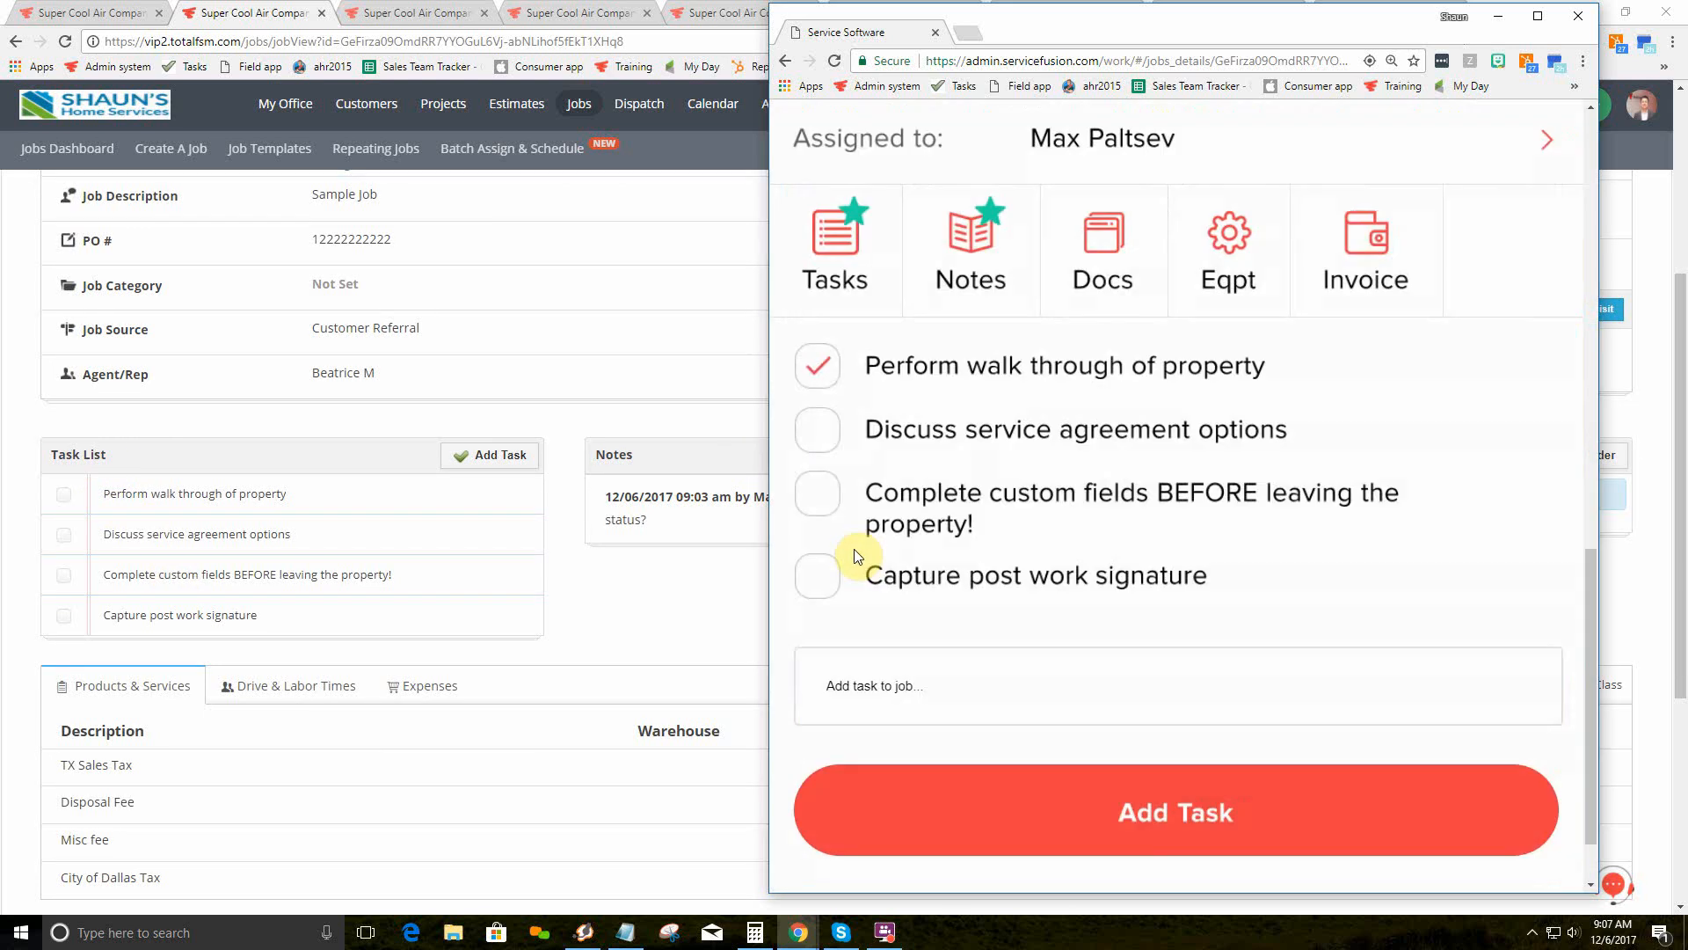
click(811, 432)
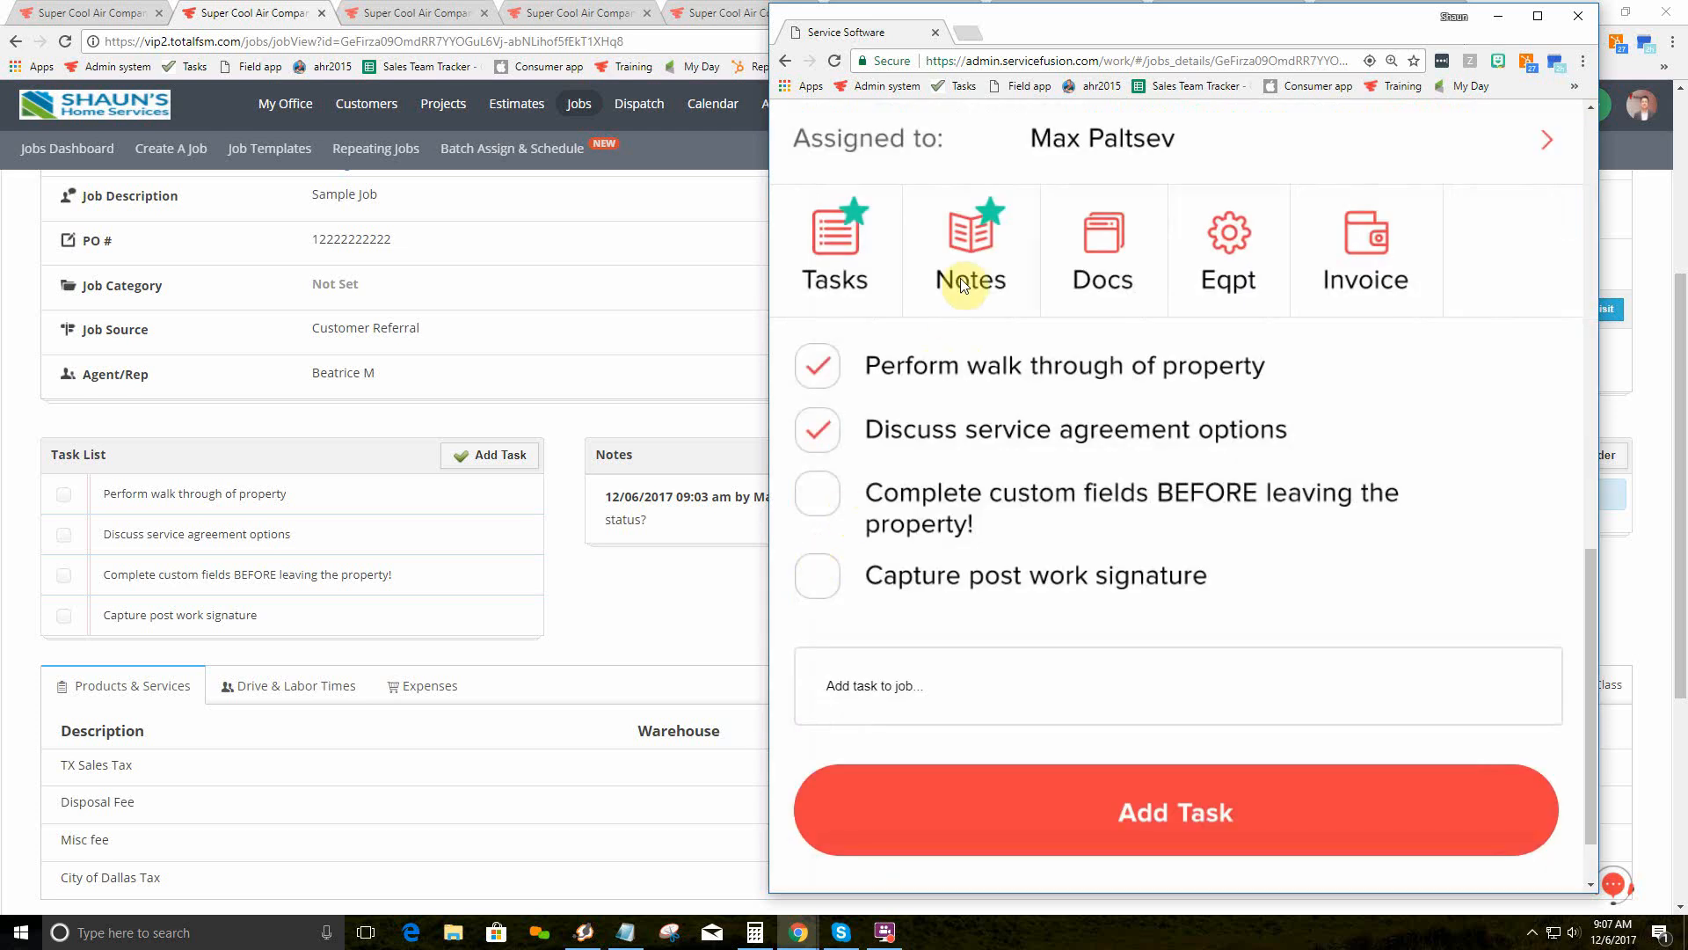
click(971, 256)
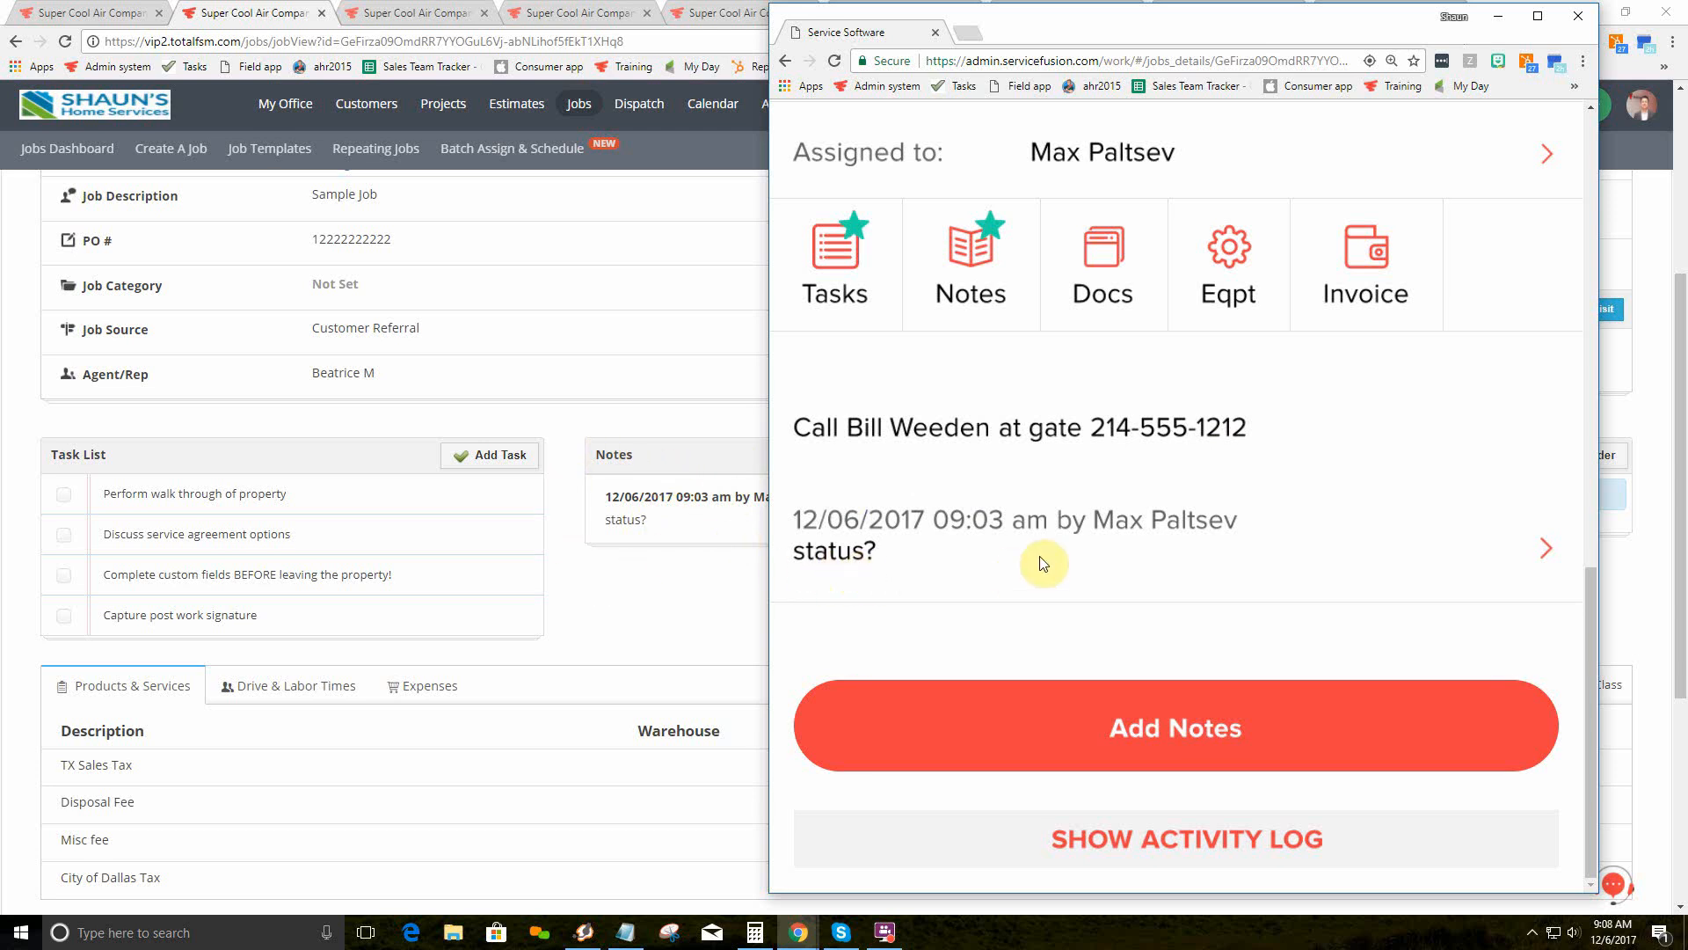
Step: Add and save a job note reading 'running late'
click(1173, 737)
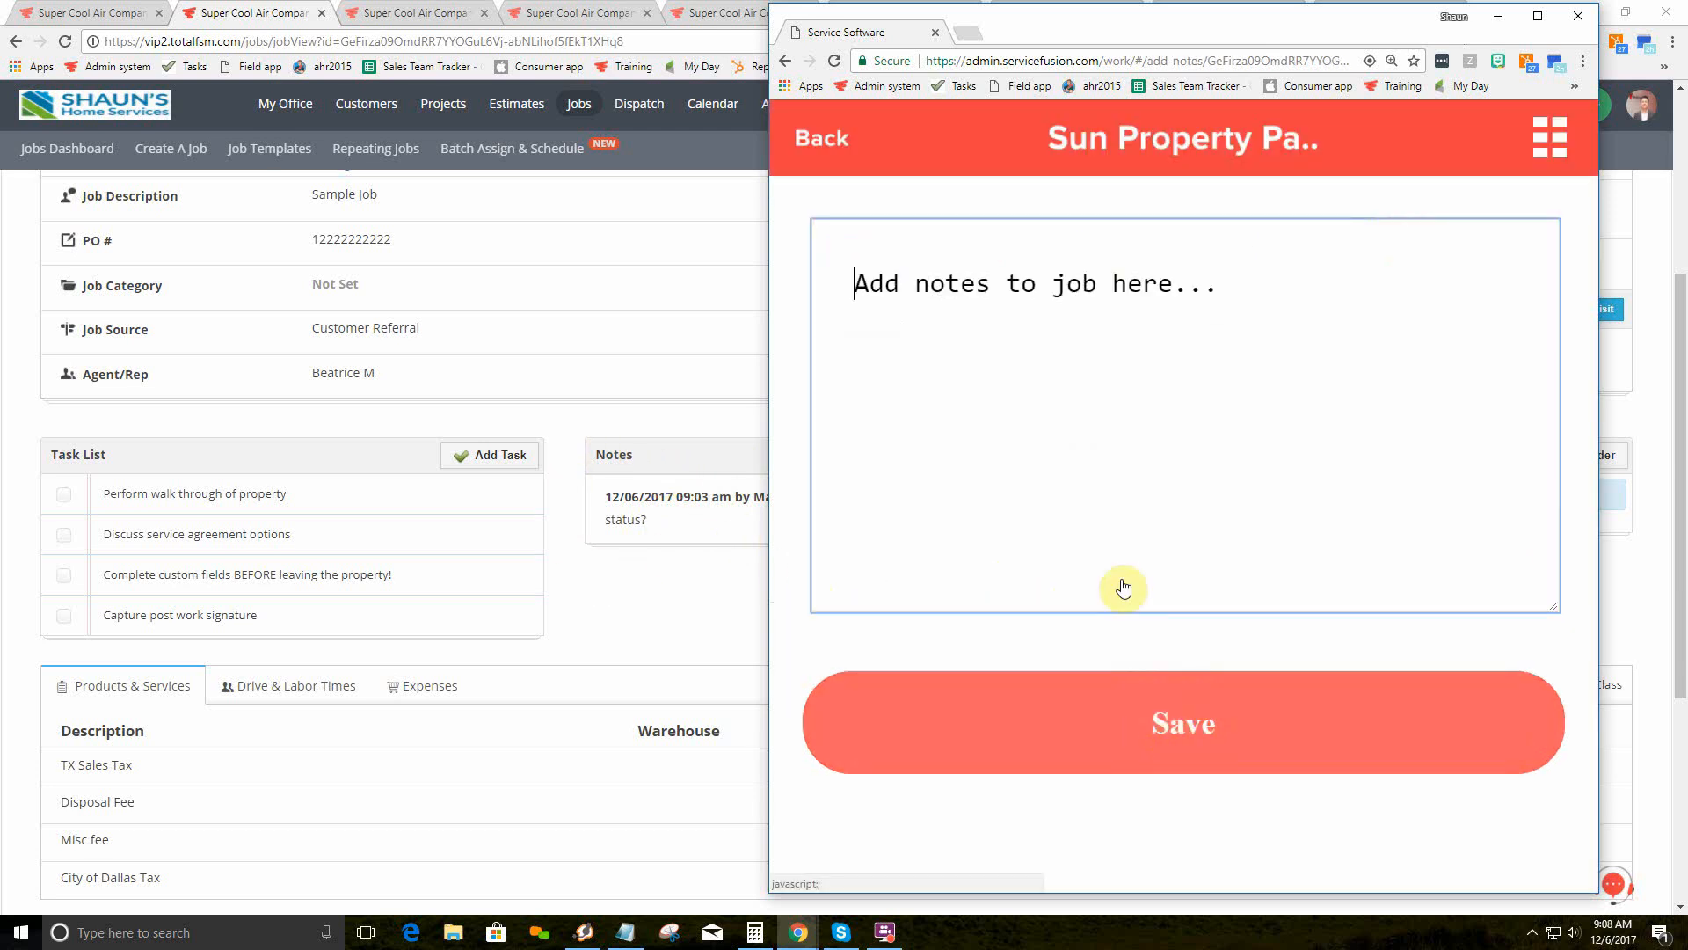
click(981, 279)
text(ru)
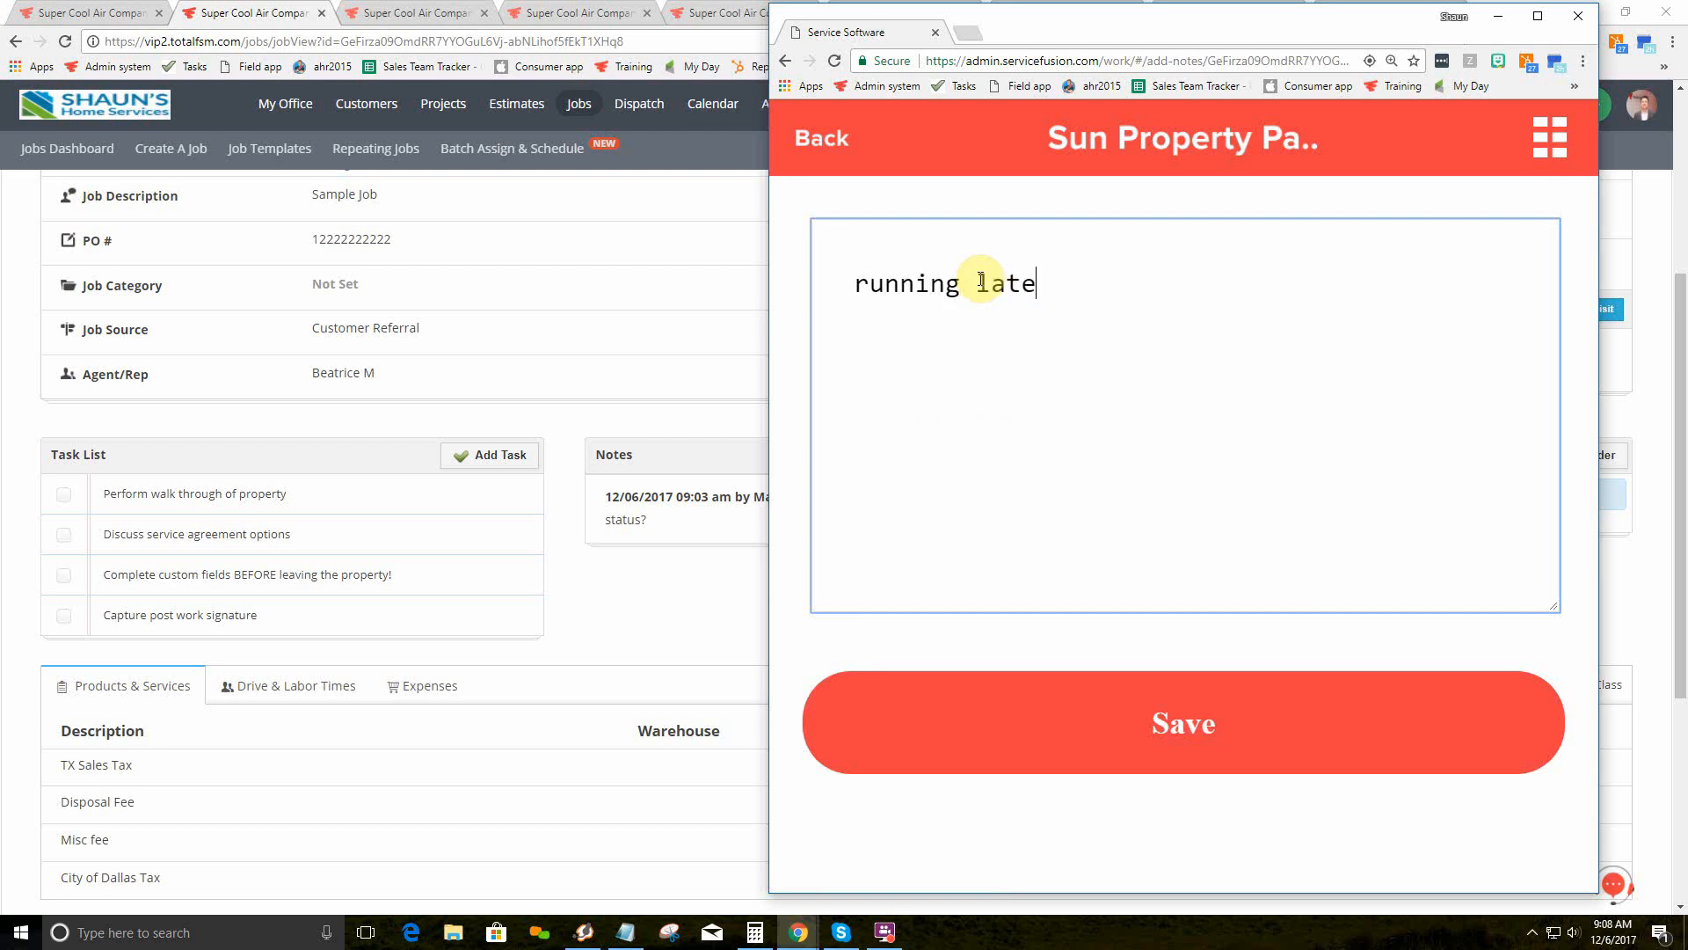
text(nning late)
click(1198, 724)
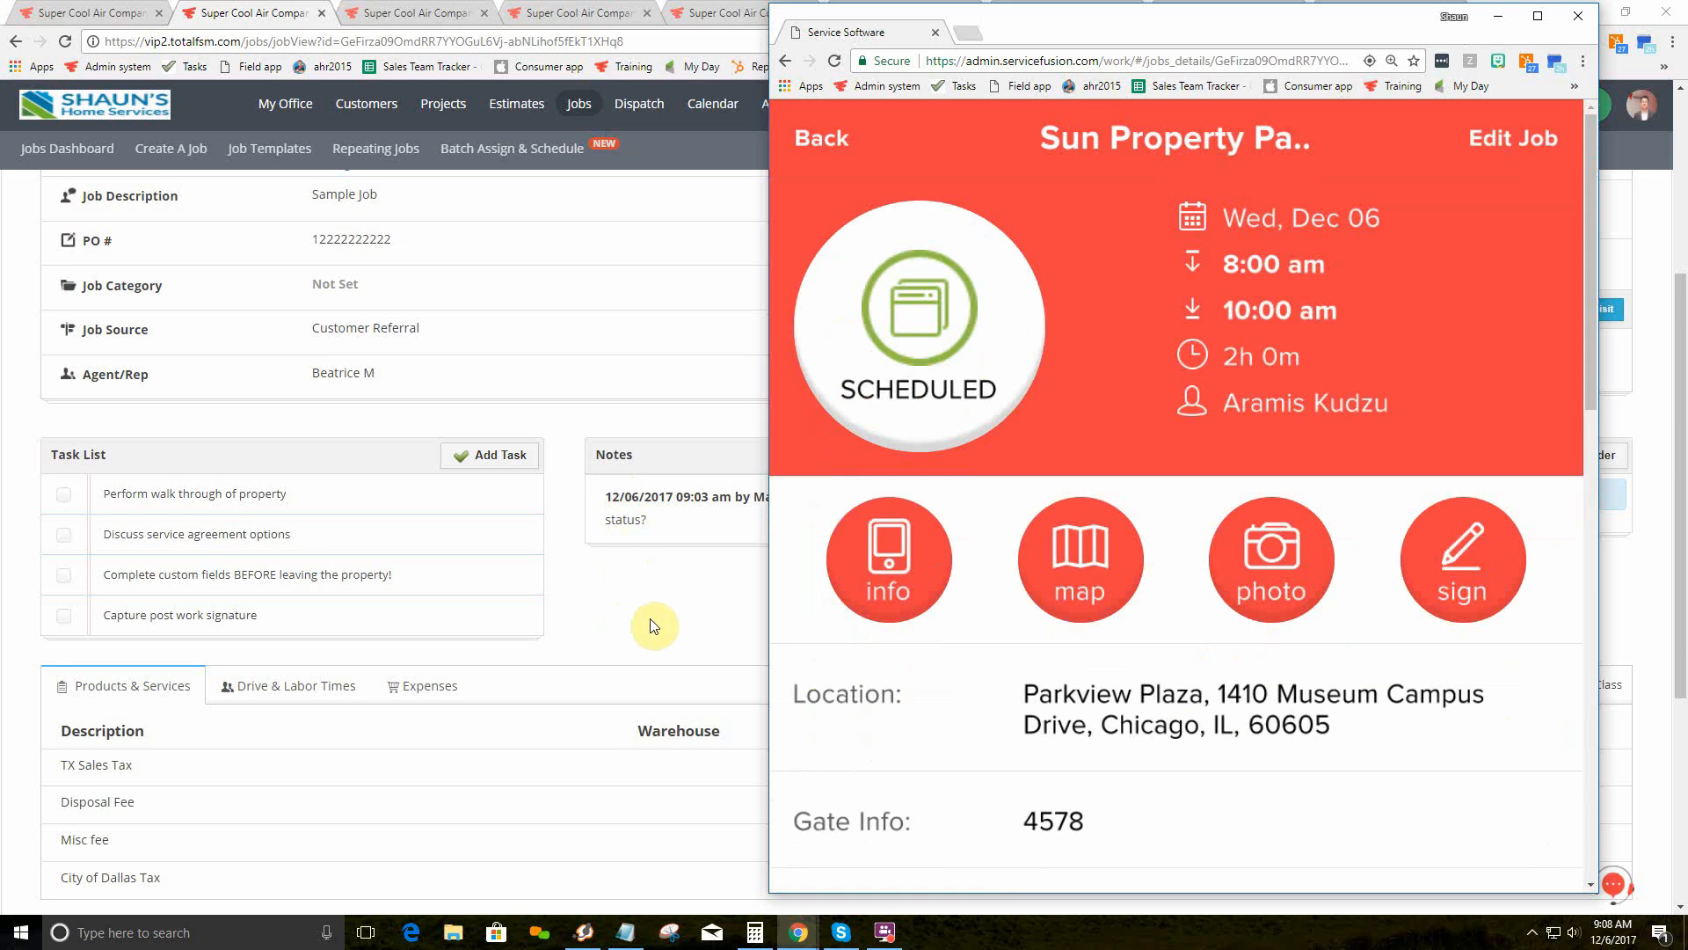
Step: Show and look through the job's downloadable documents list
scroll(1187, 461, down, 5)
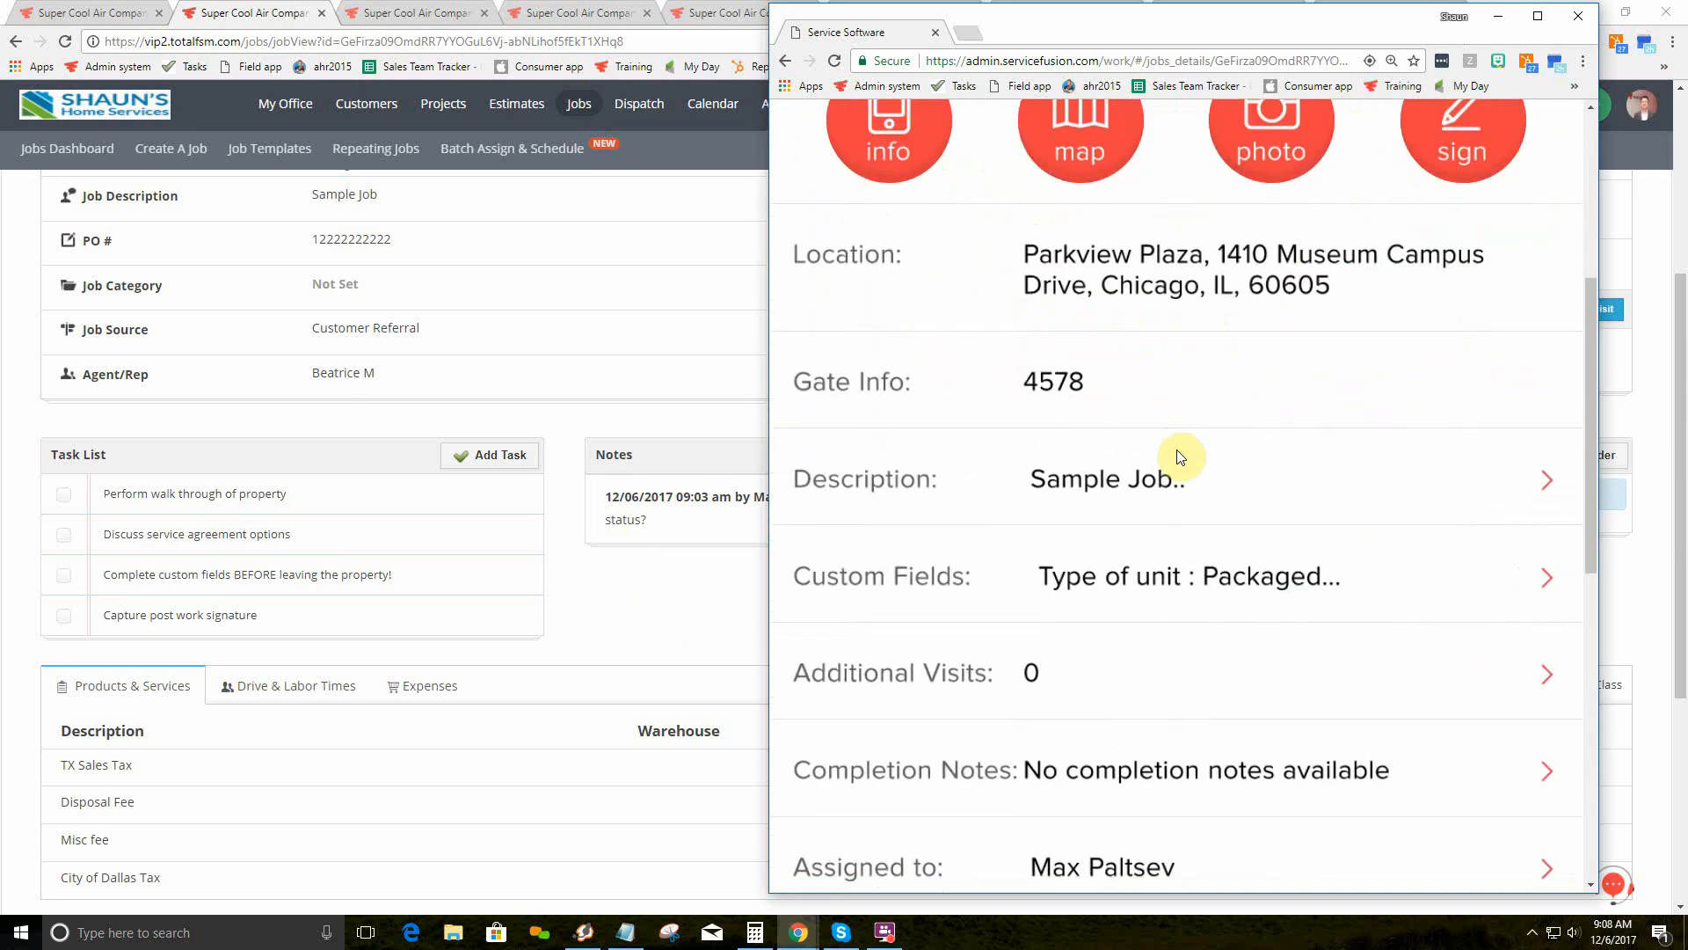
scroll(1172, 459, down, 7)
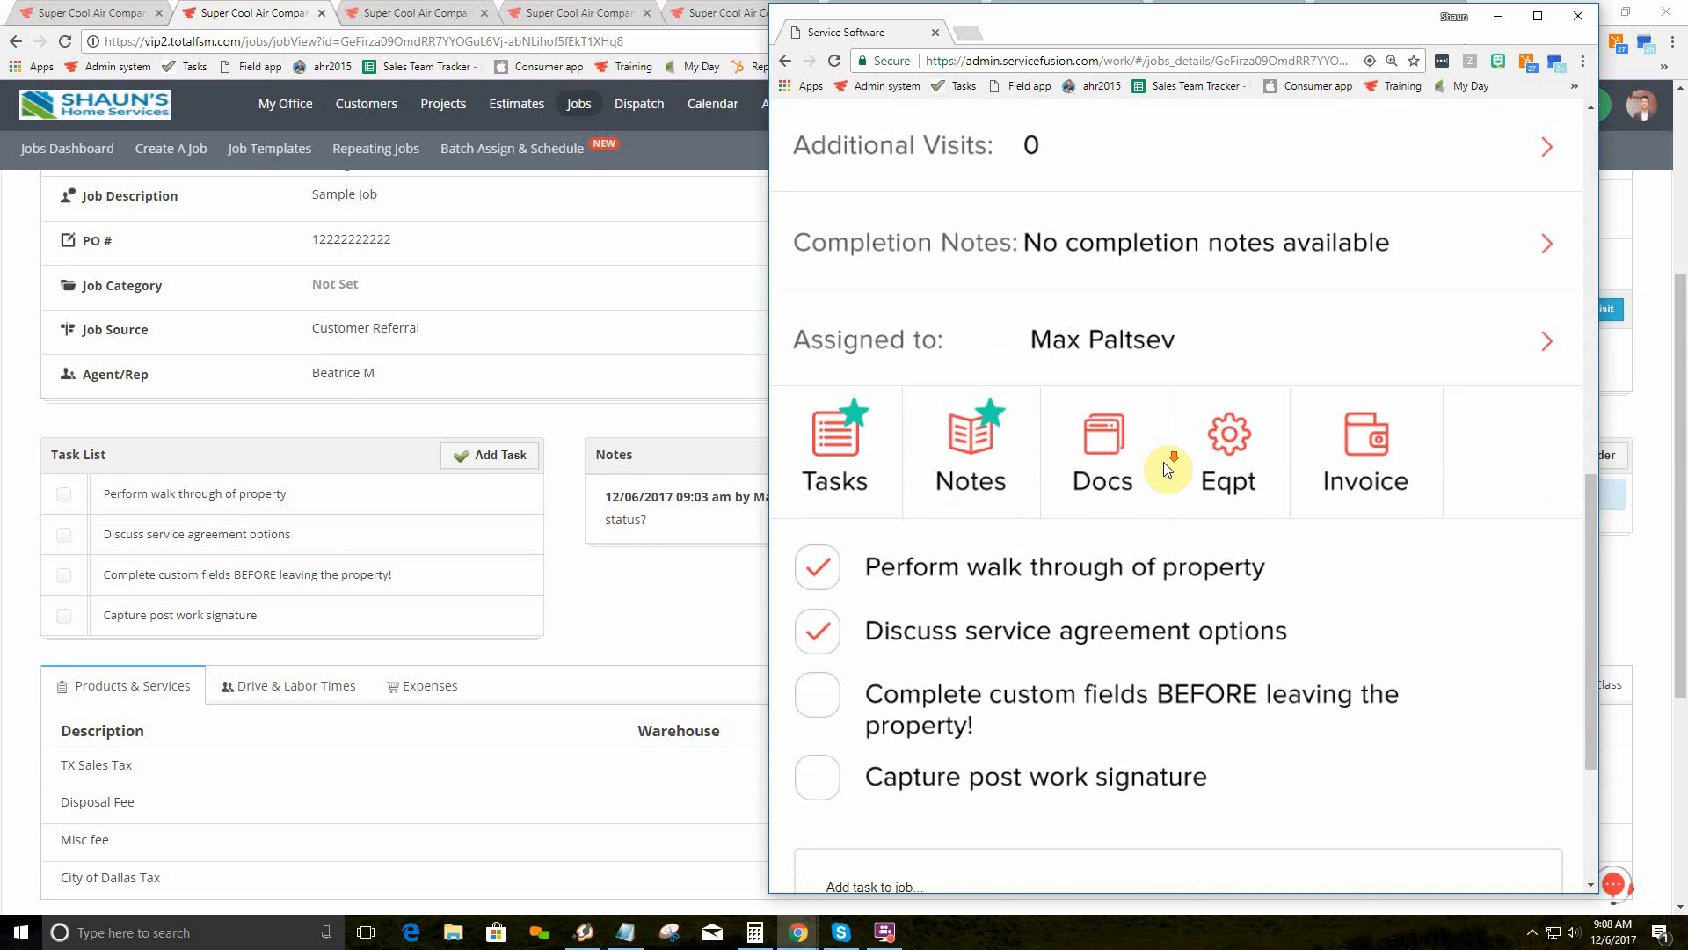
scroll(508, 496, up, 4)
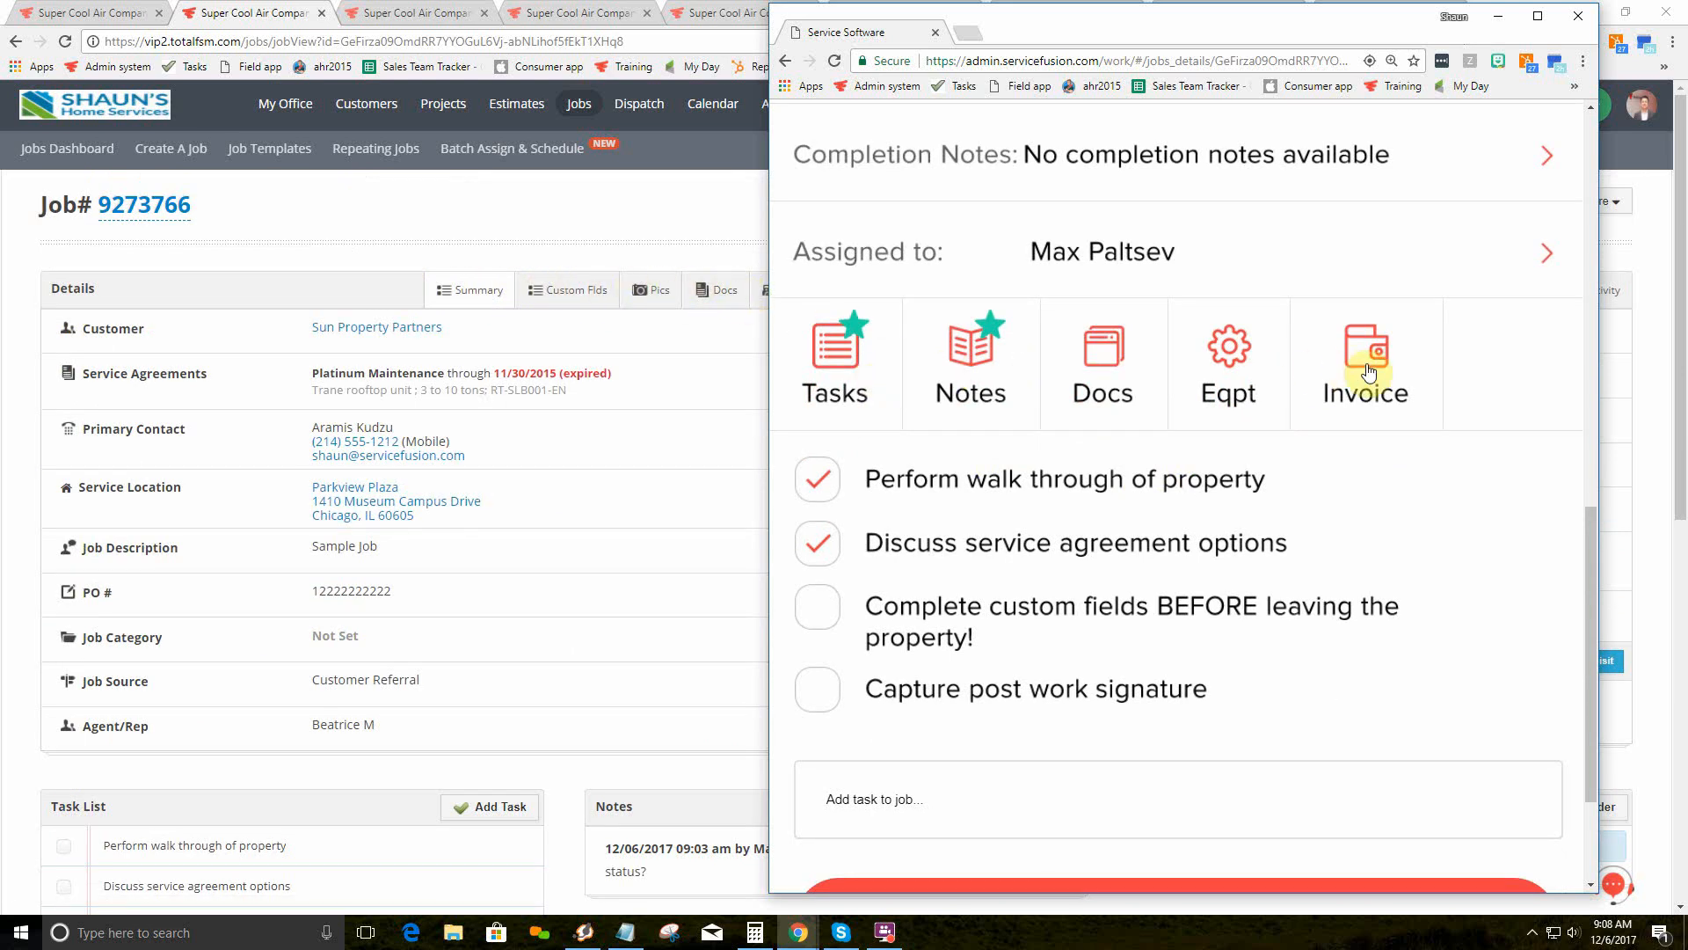
click(1090, 374)
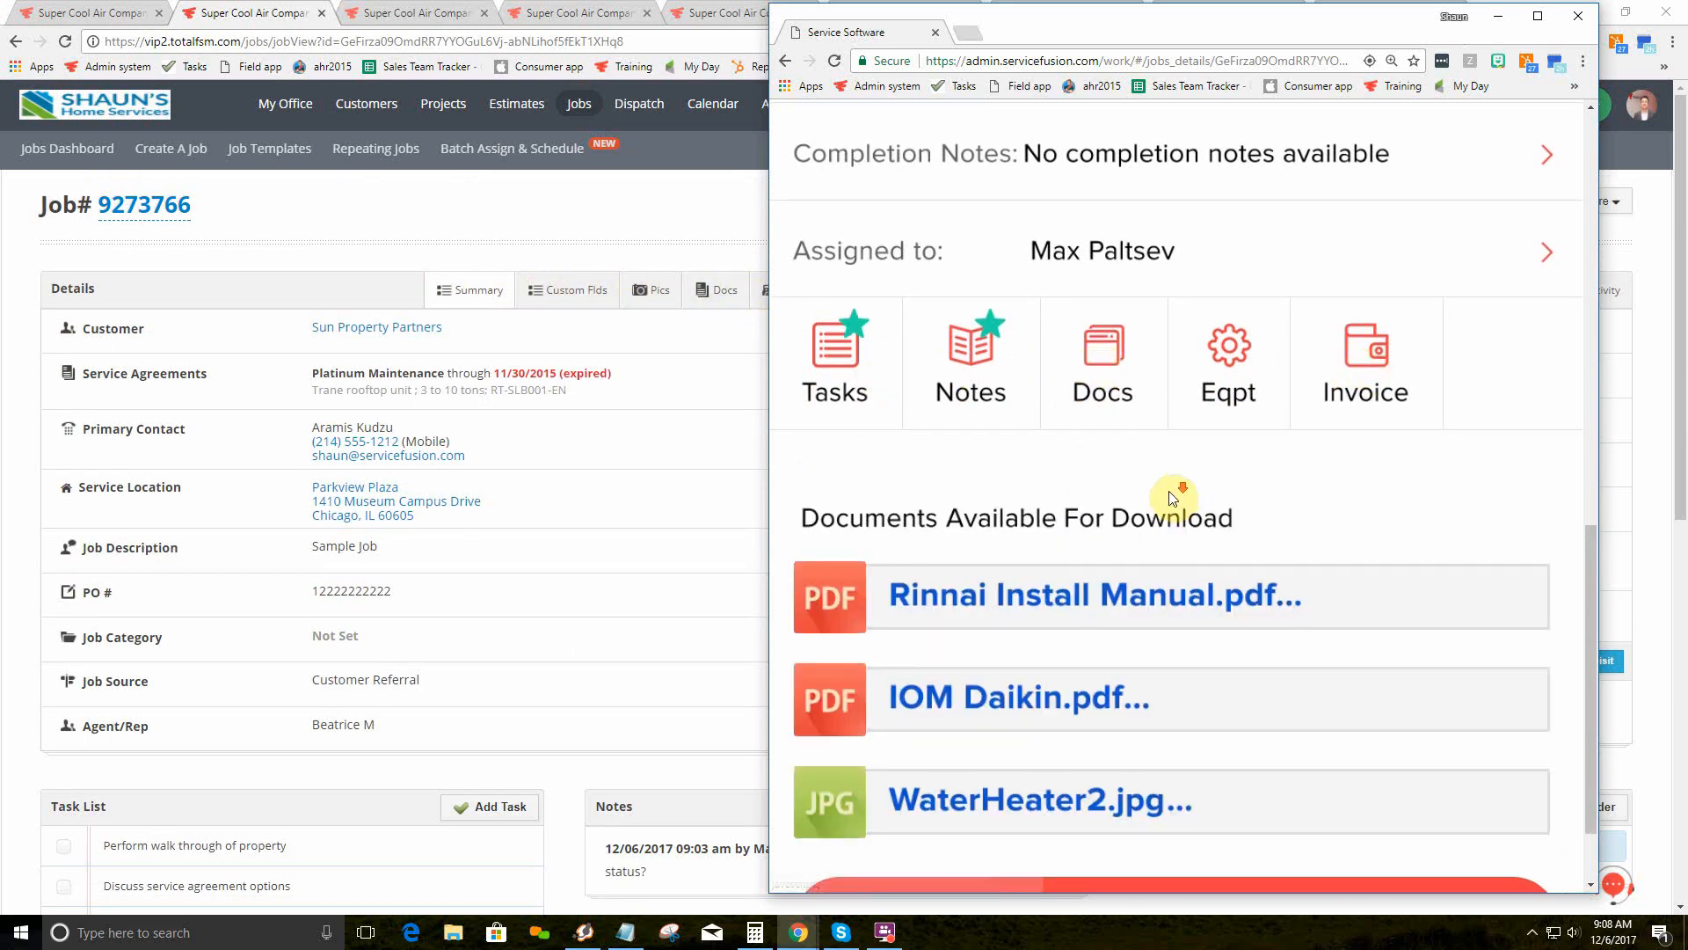
scroll(1095, 391, down, 2)
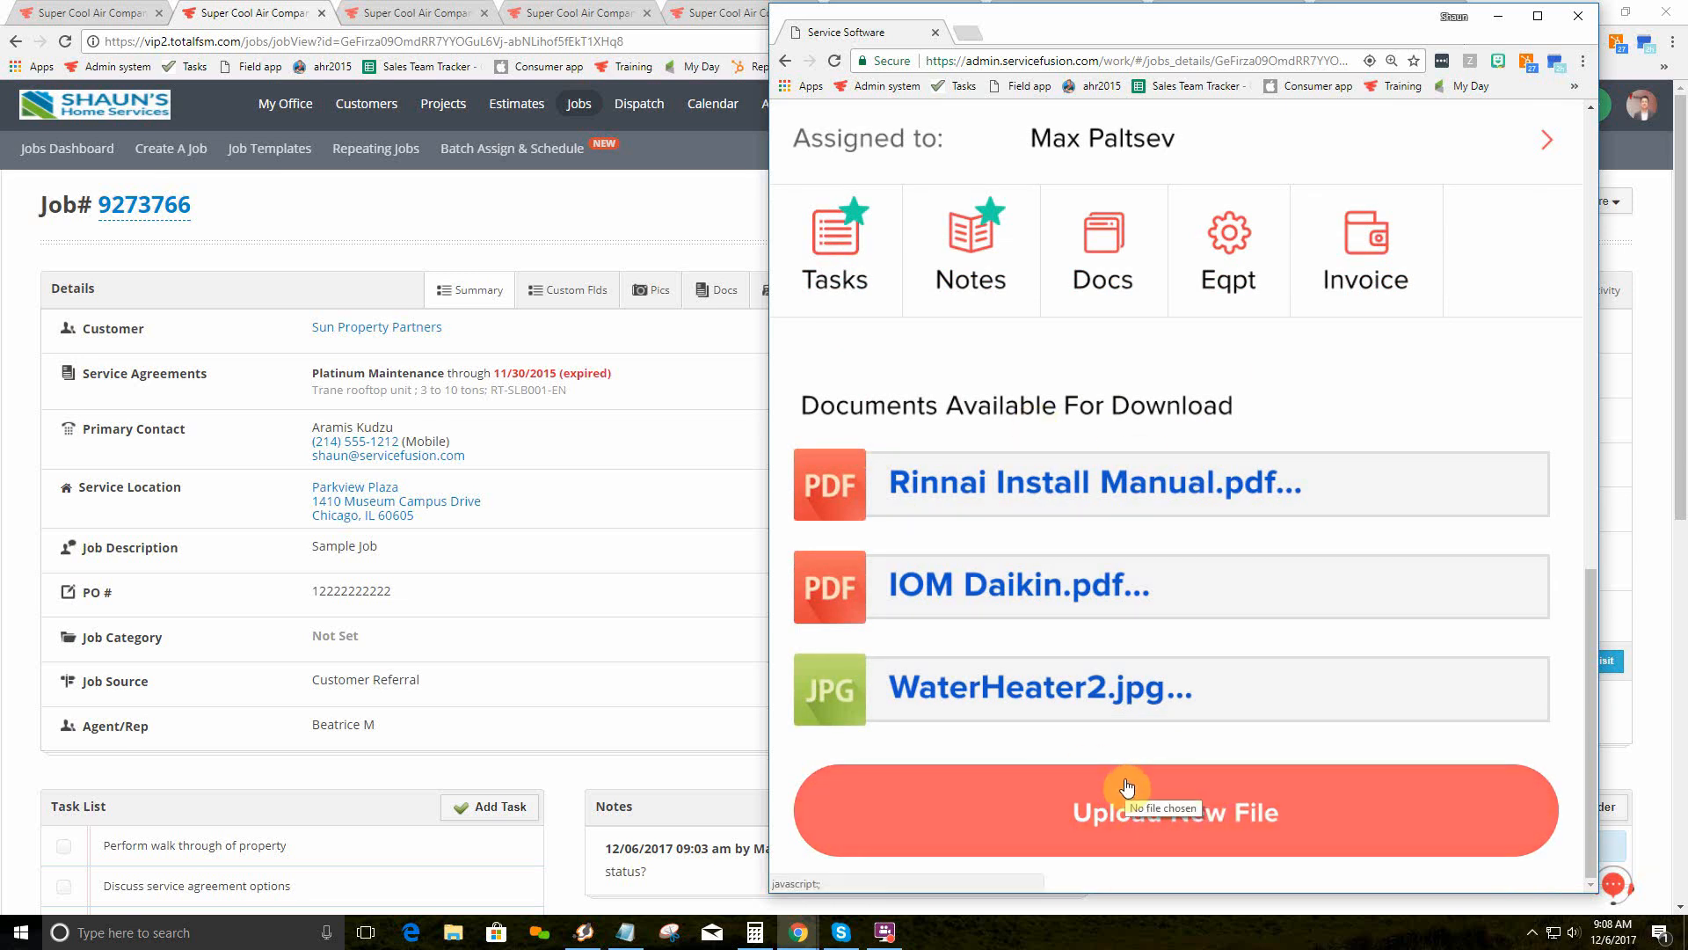
Step: View the site's equipment list, starting with the Sun farm DX13S central air conditioner
click(1235, 243)
scroll(1030, 420, down, 1)
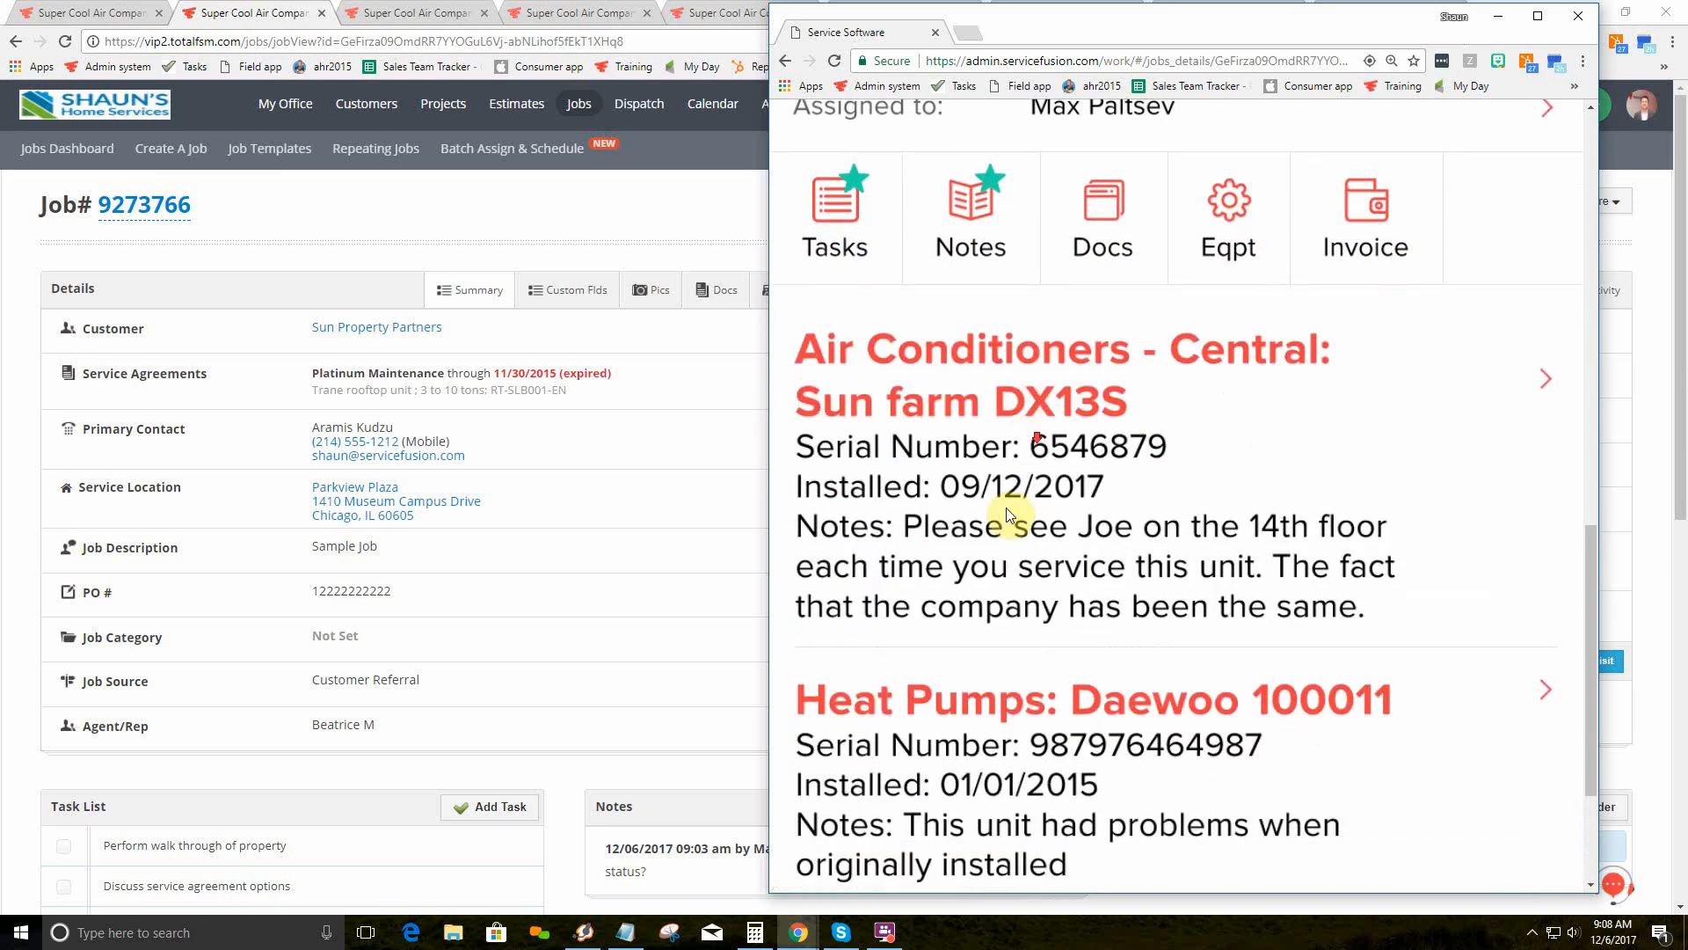
scroll(1008, 514, down, 2)
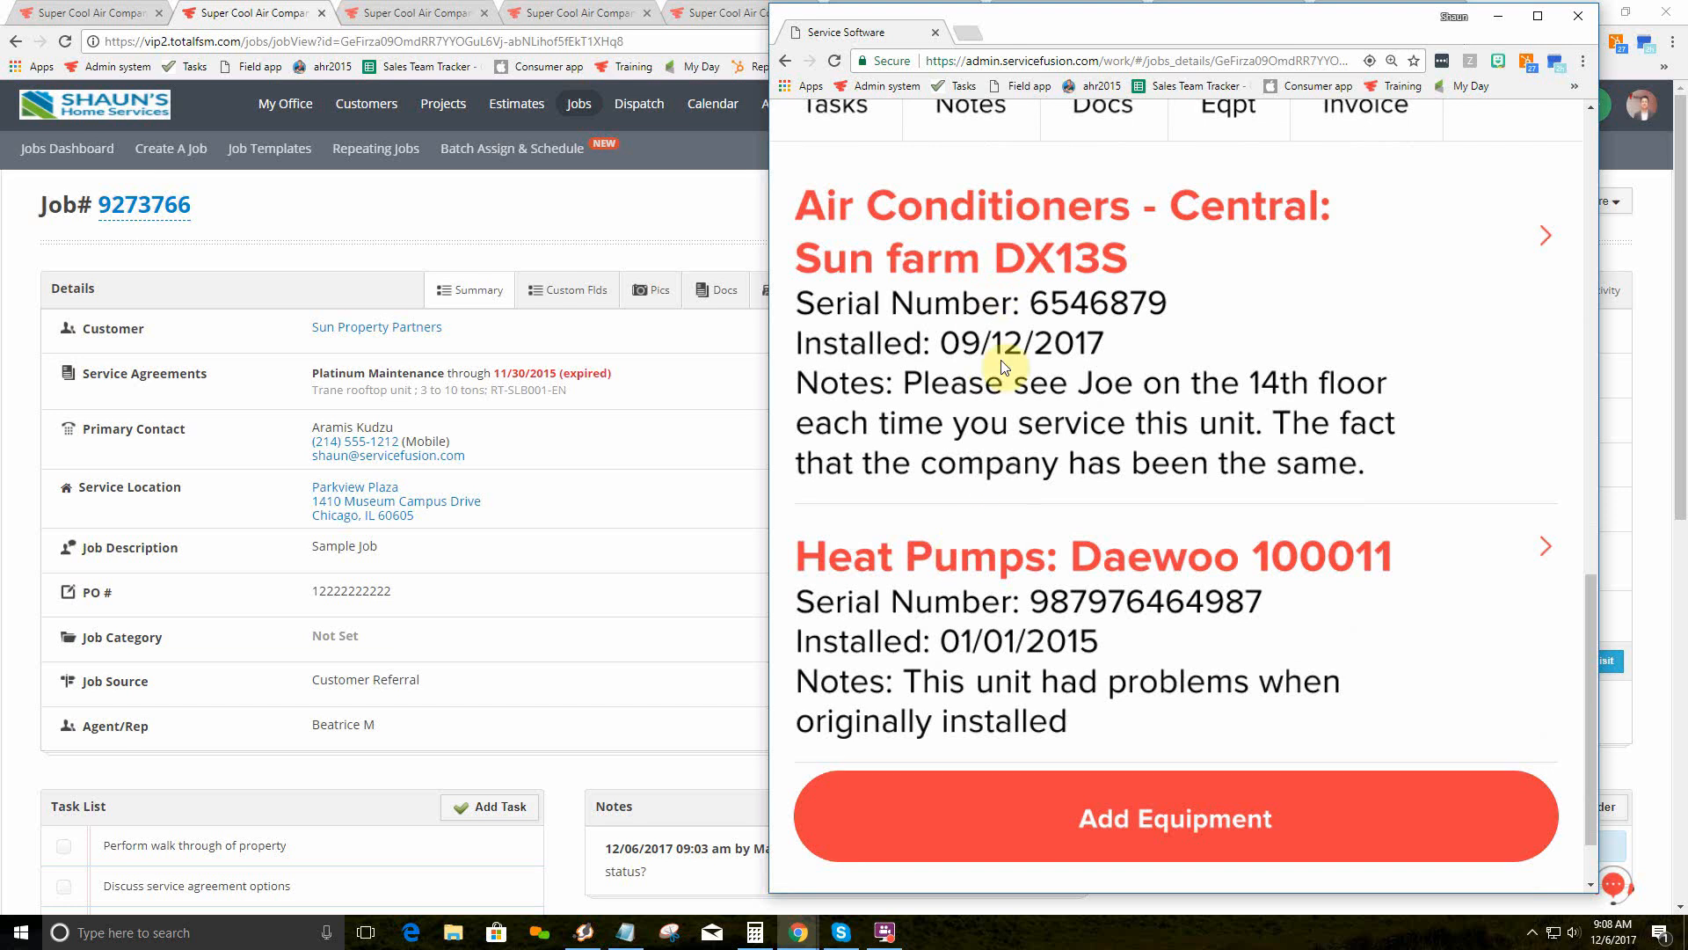
scroll(1011, 545, down, 1)
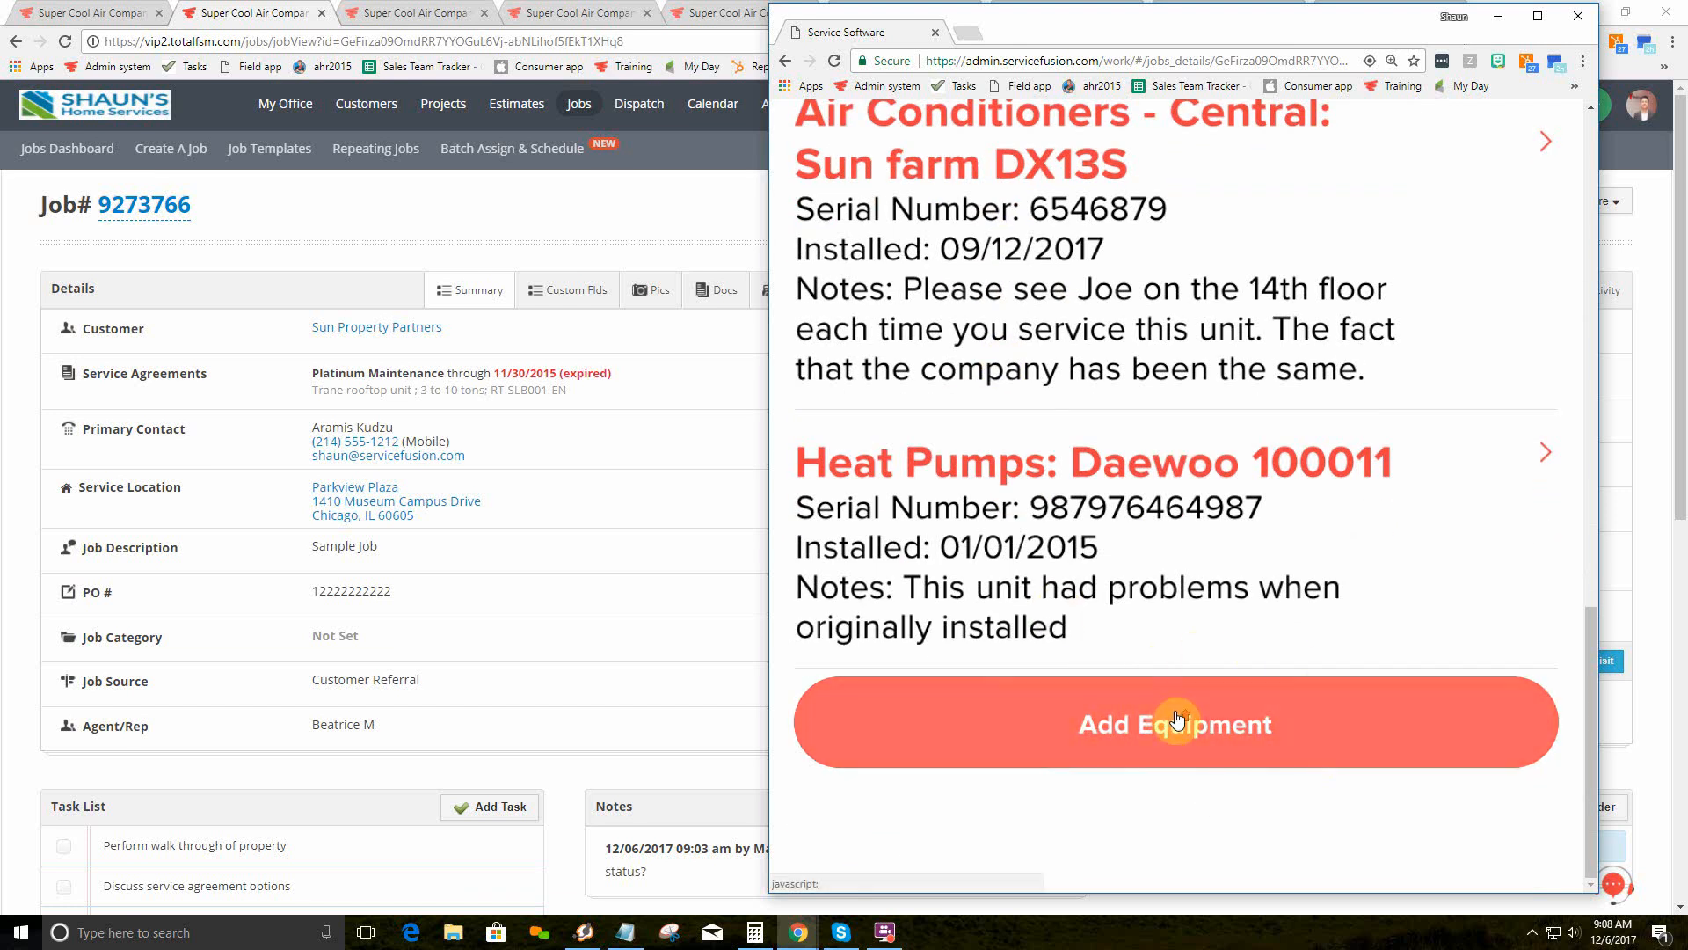
scroll(1175, 712, up, 6)
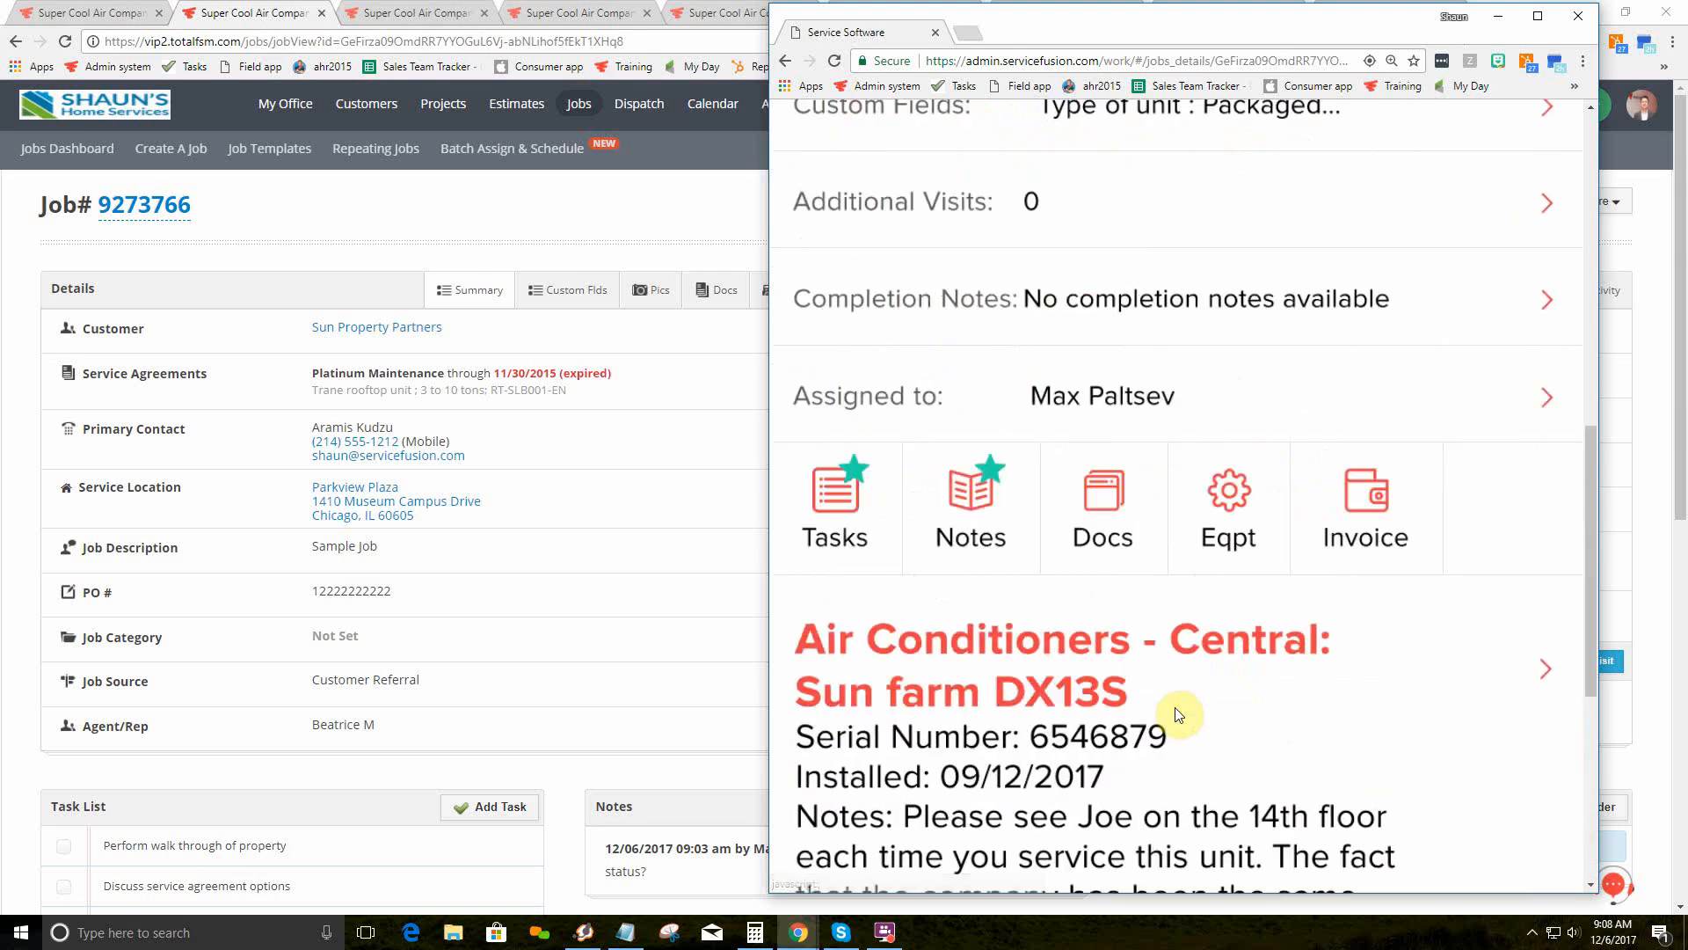
Step: Show the job's invoice charges and start adding a service from the categories list
click(1375, 501)
scroll(1255, 519, down, 10)
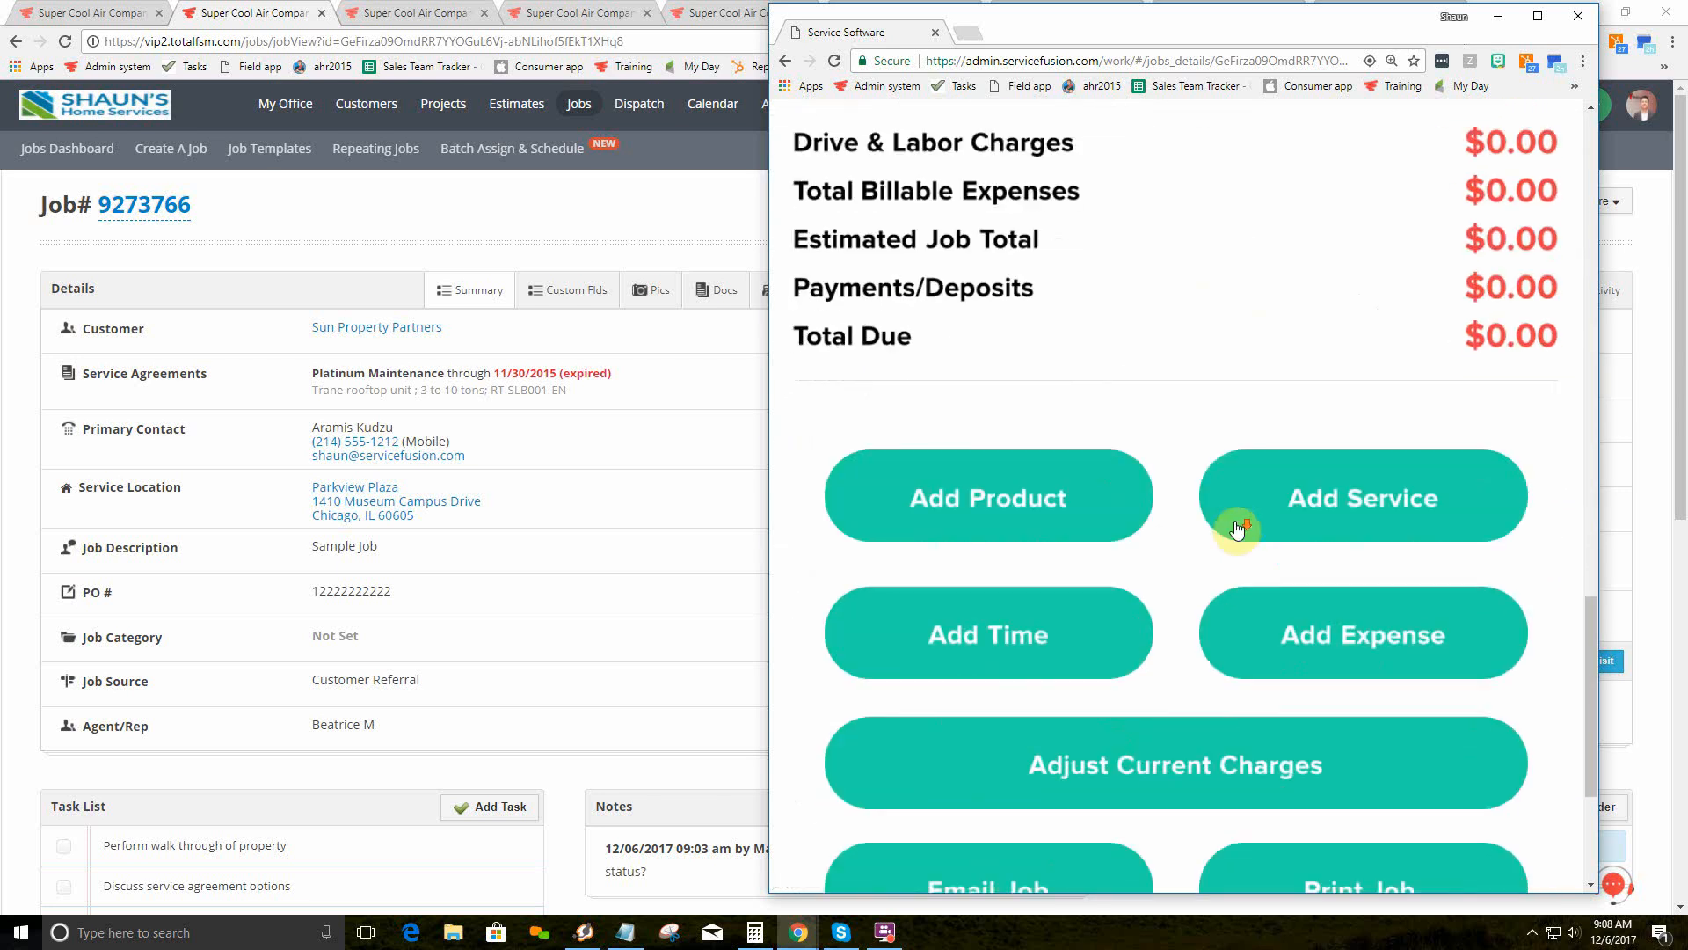
scroll(1237, 528, down, 3)
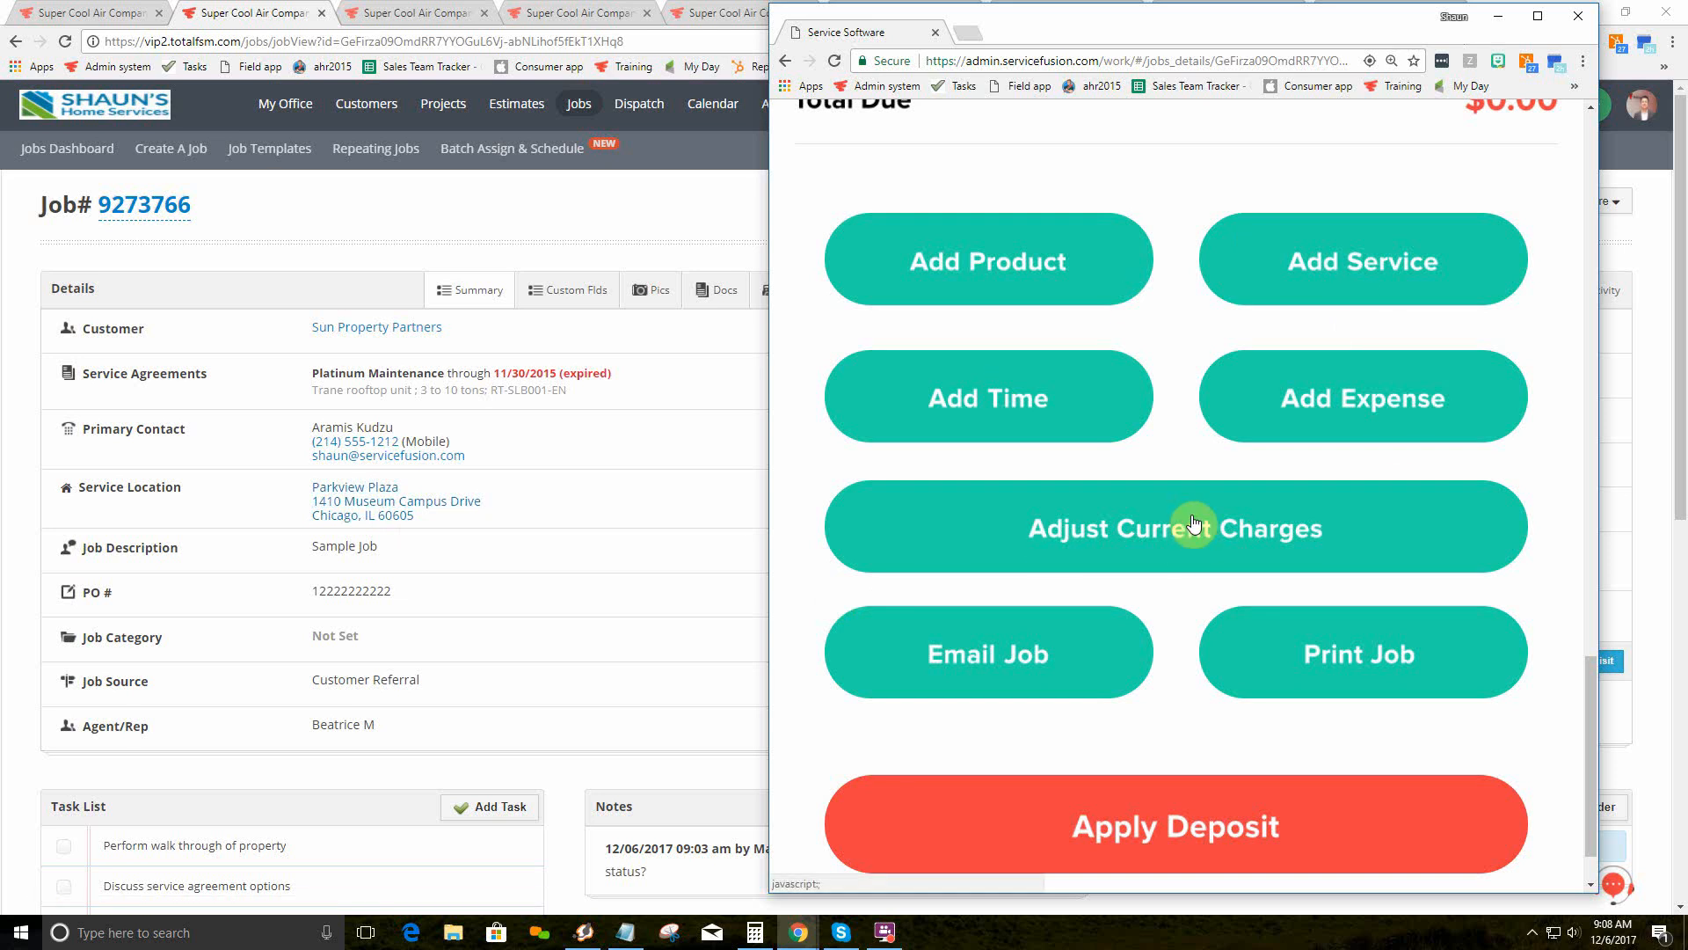
click(1337, 266)
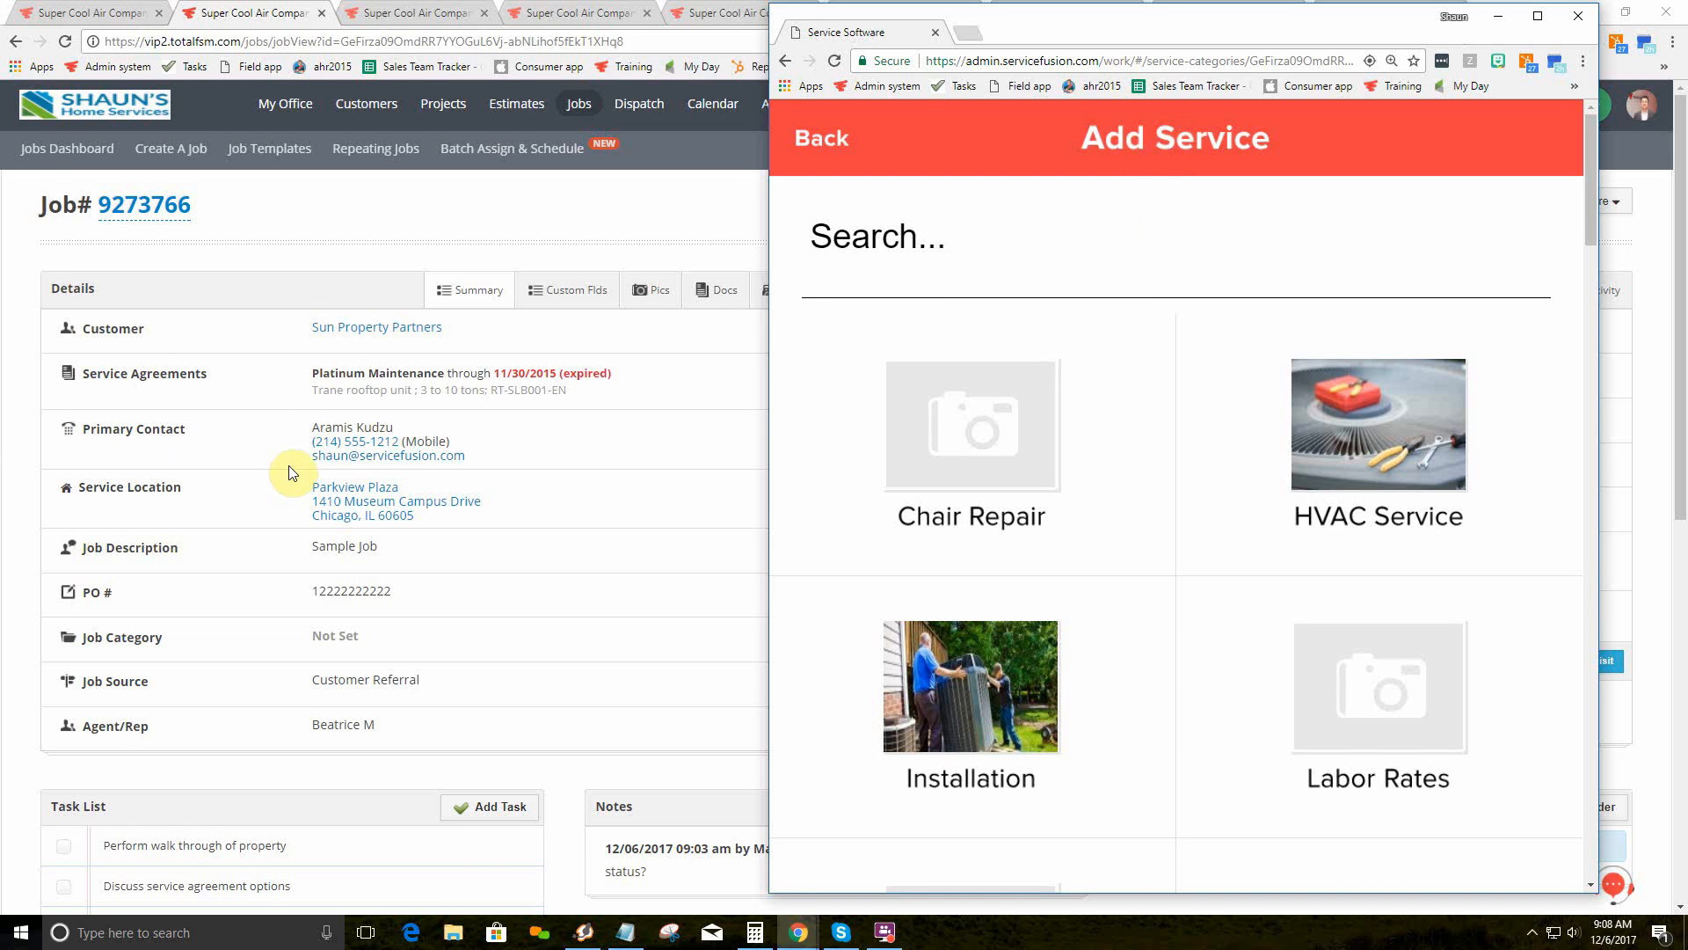
Step: Pick the Packaged System Installation service from the Installation category
click(891, 240)
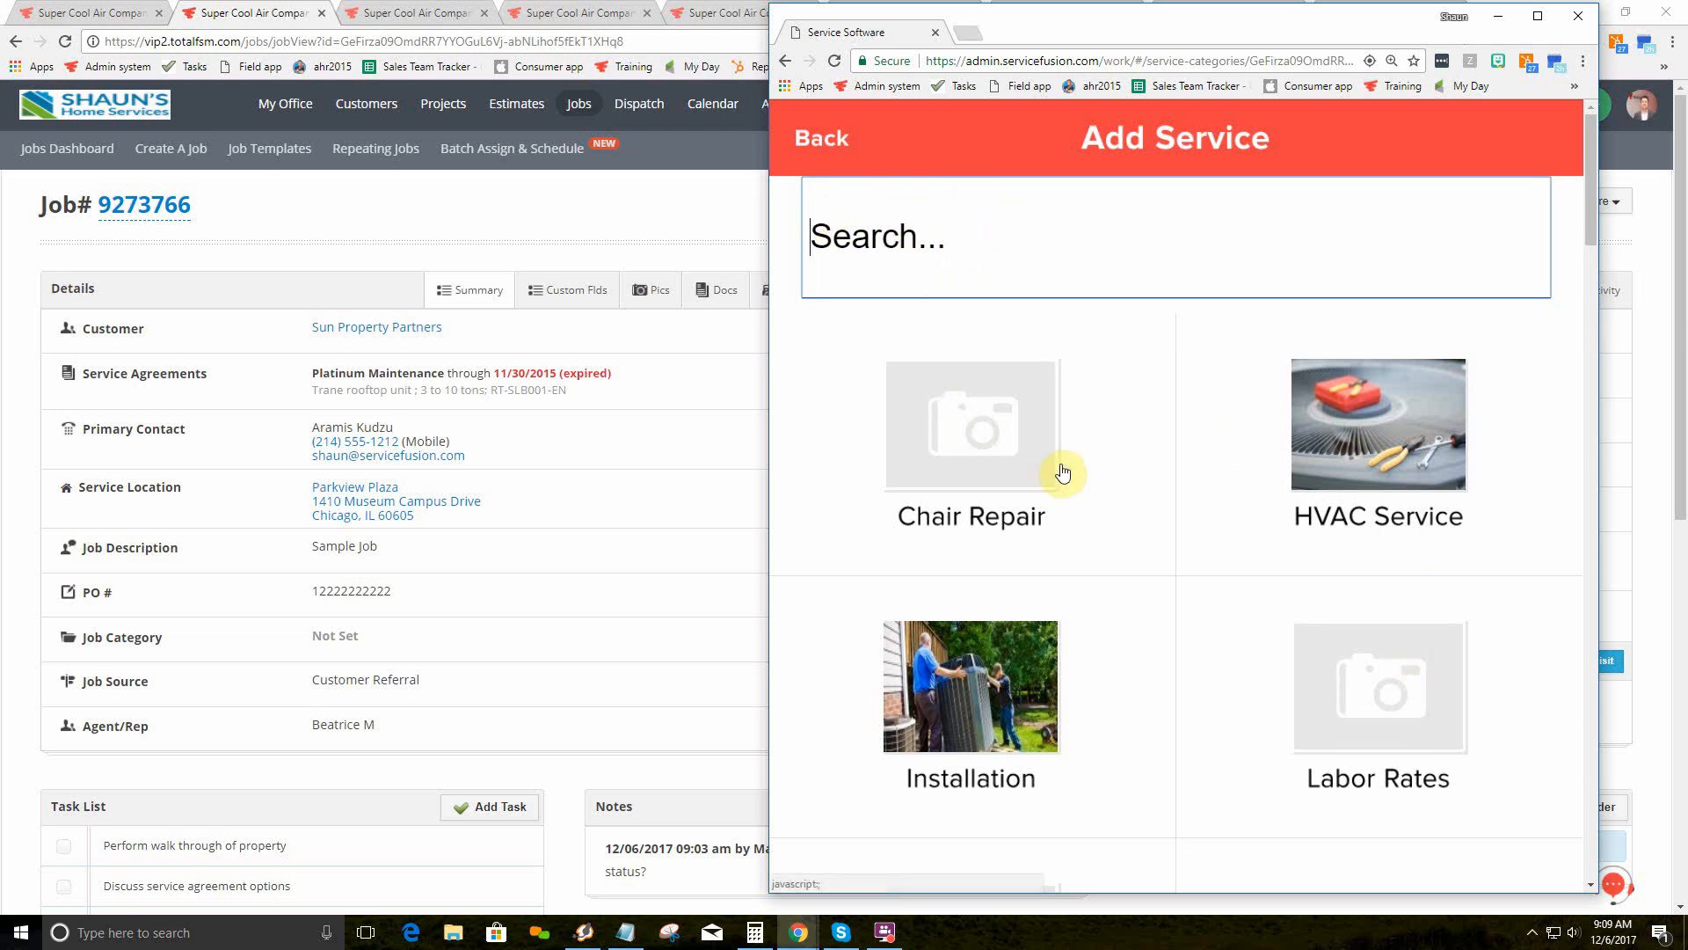
click(996, 677)
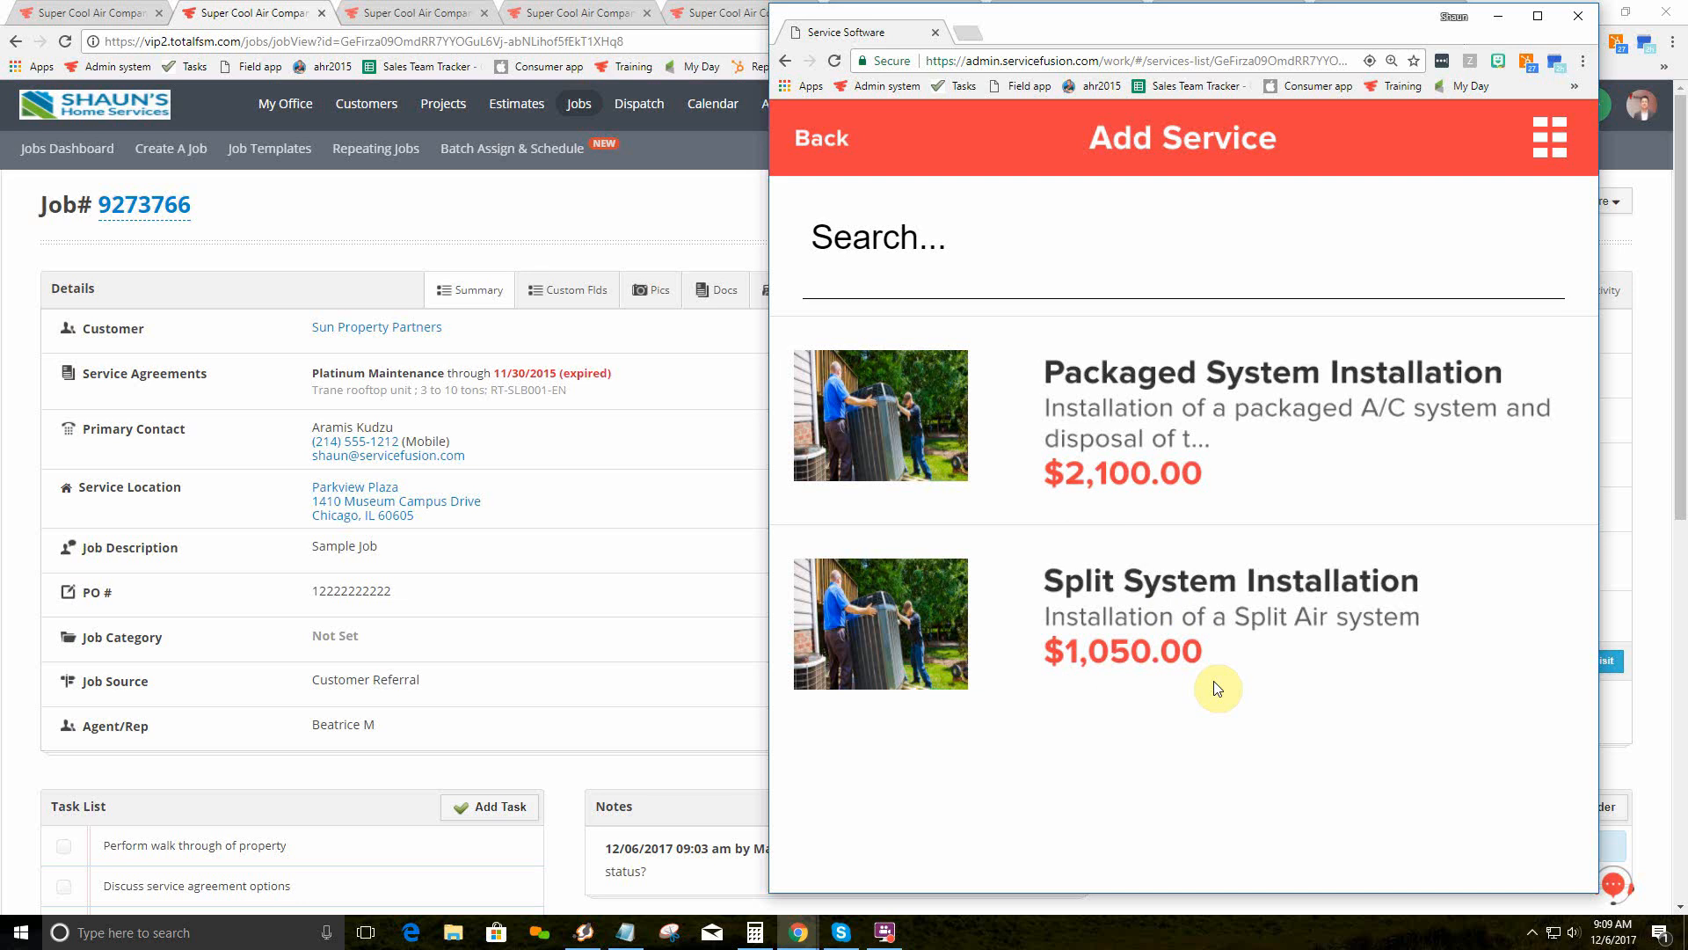
click(1132, 376)
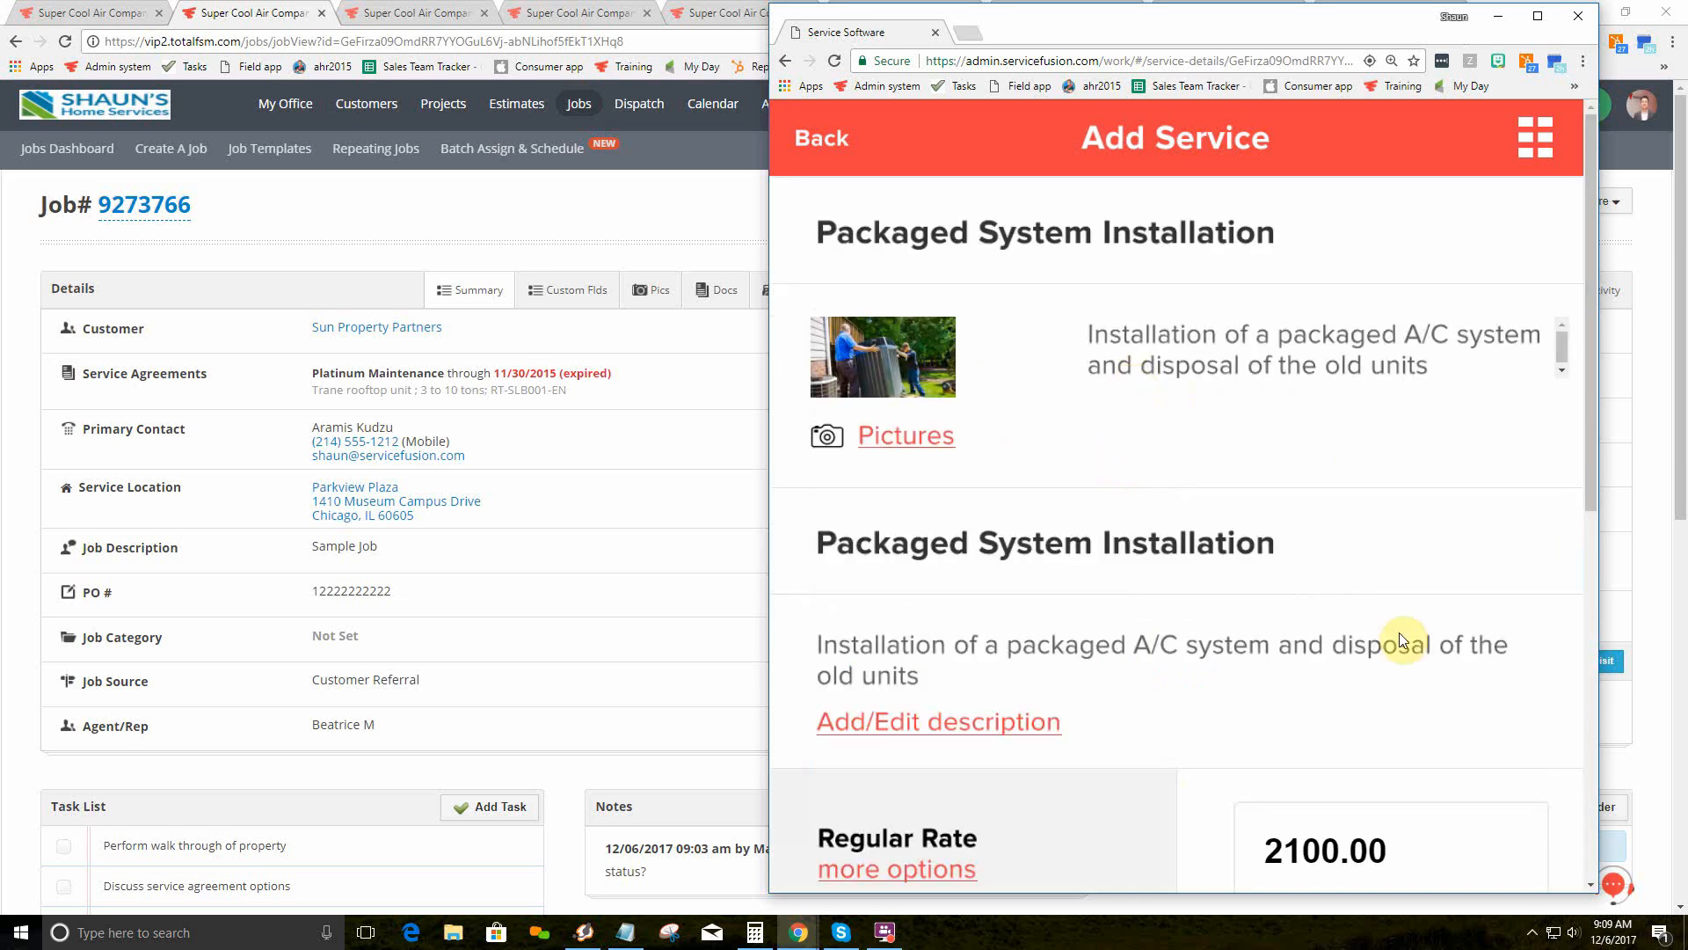
scroll(1310, 605, down, 1)
scroll(1311, 605, down, 2)
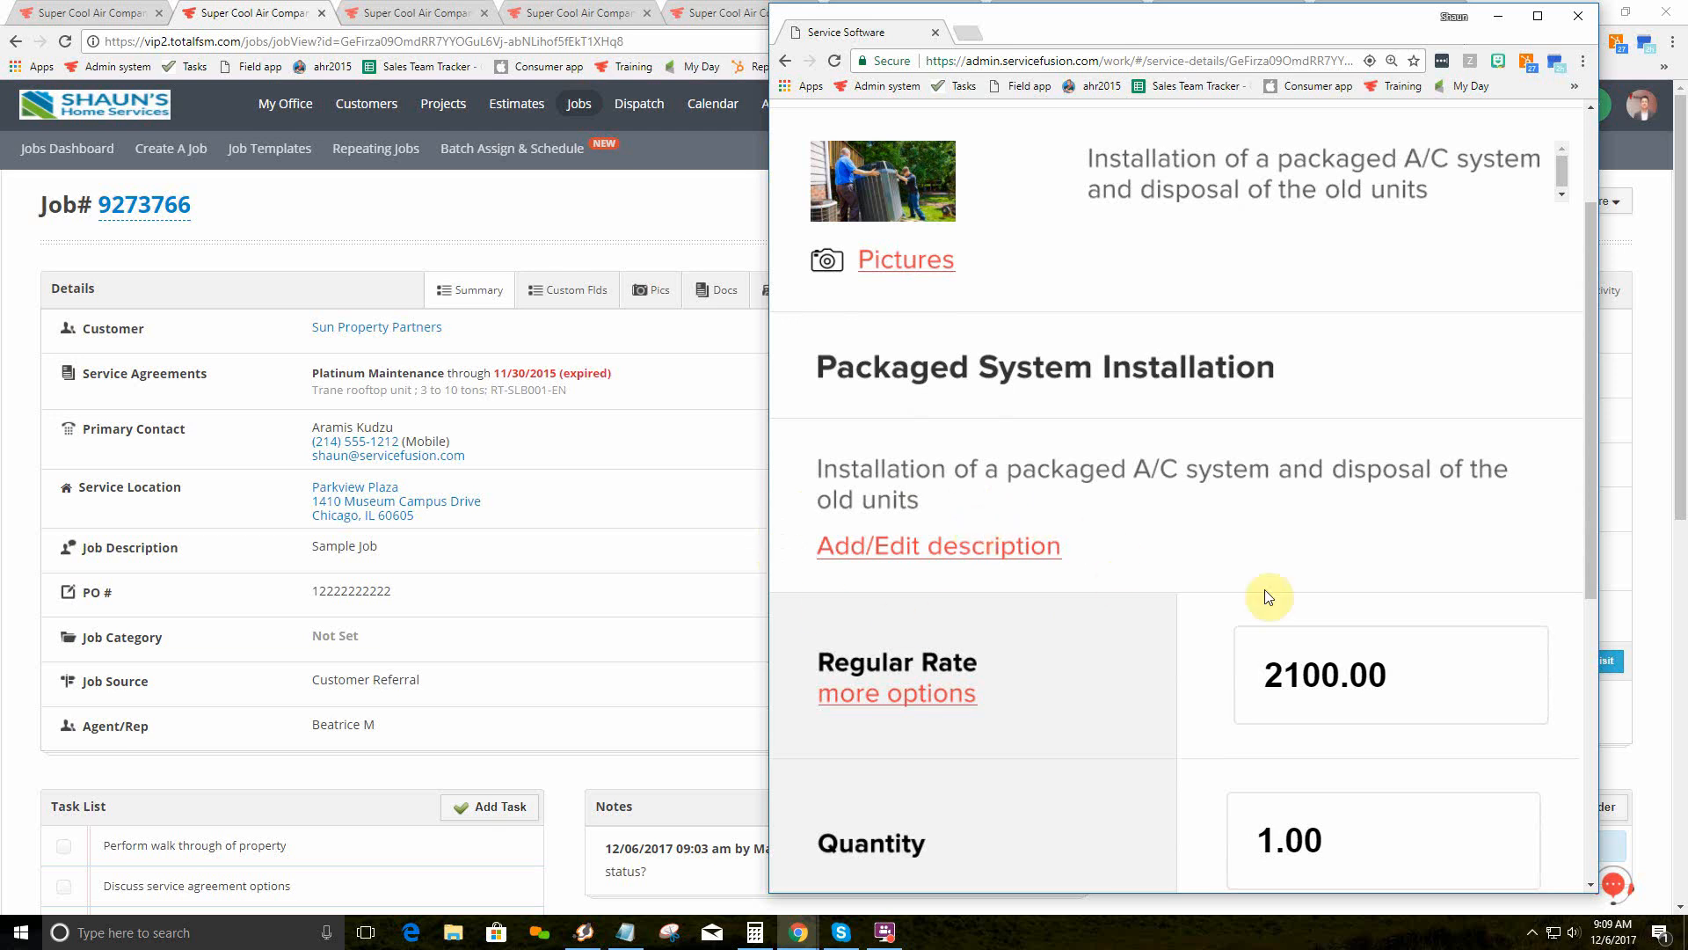
scroll(1264, 598, down, 3)
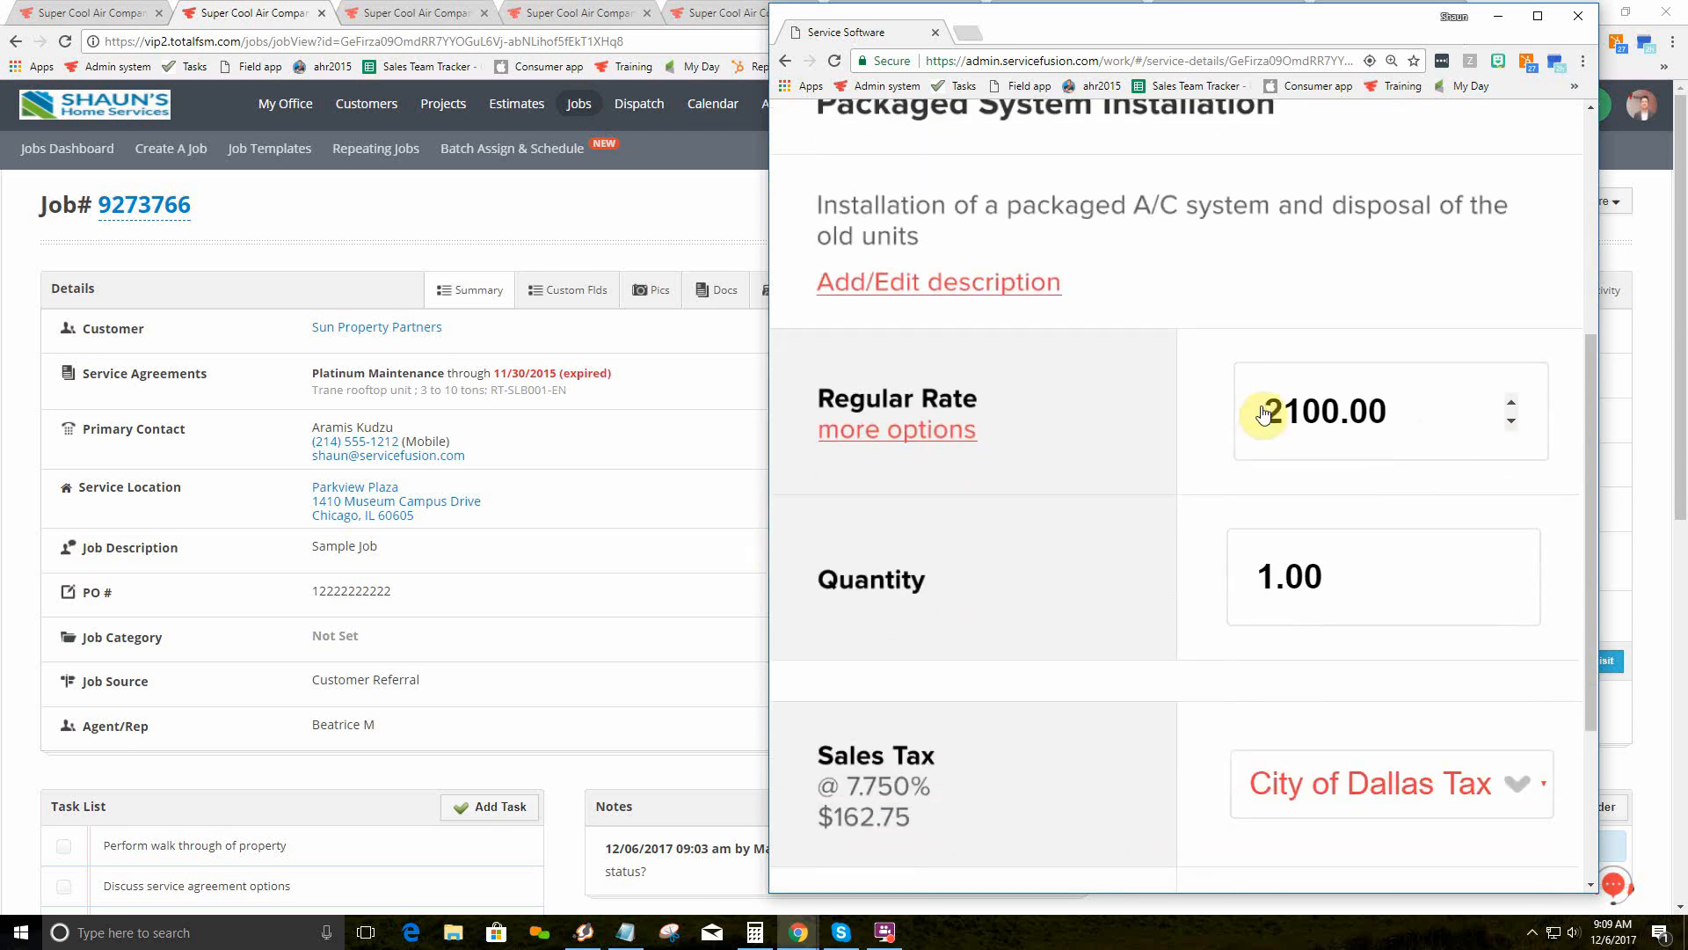
Step: Set rate 1800.00 and quantity 3.00, keeping City of Dallas Tax, for a $5,818.50 total
drag(1383, 404, 1178, 414)
text(1800.)
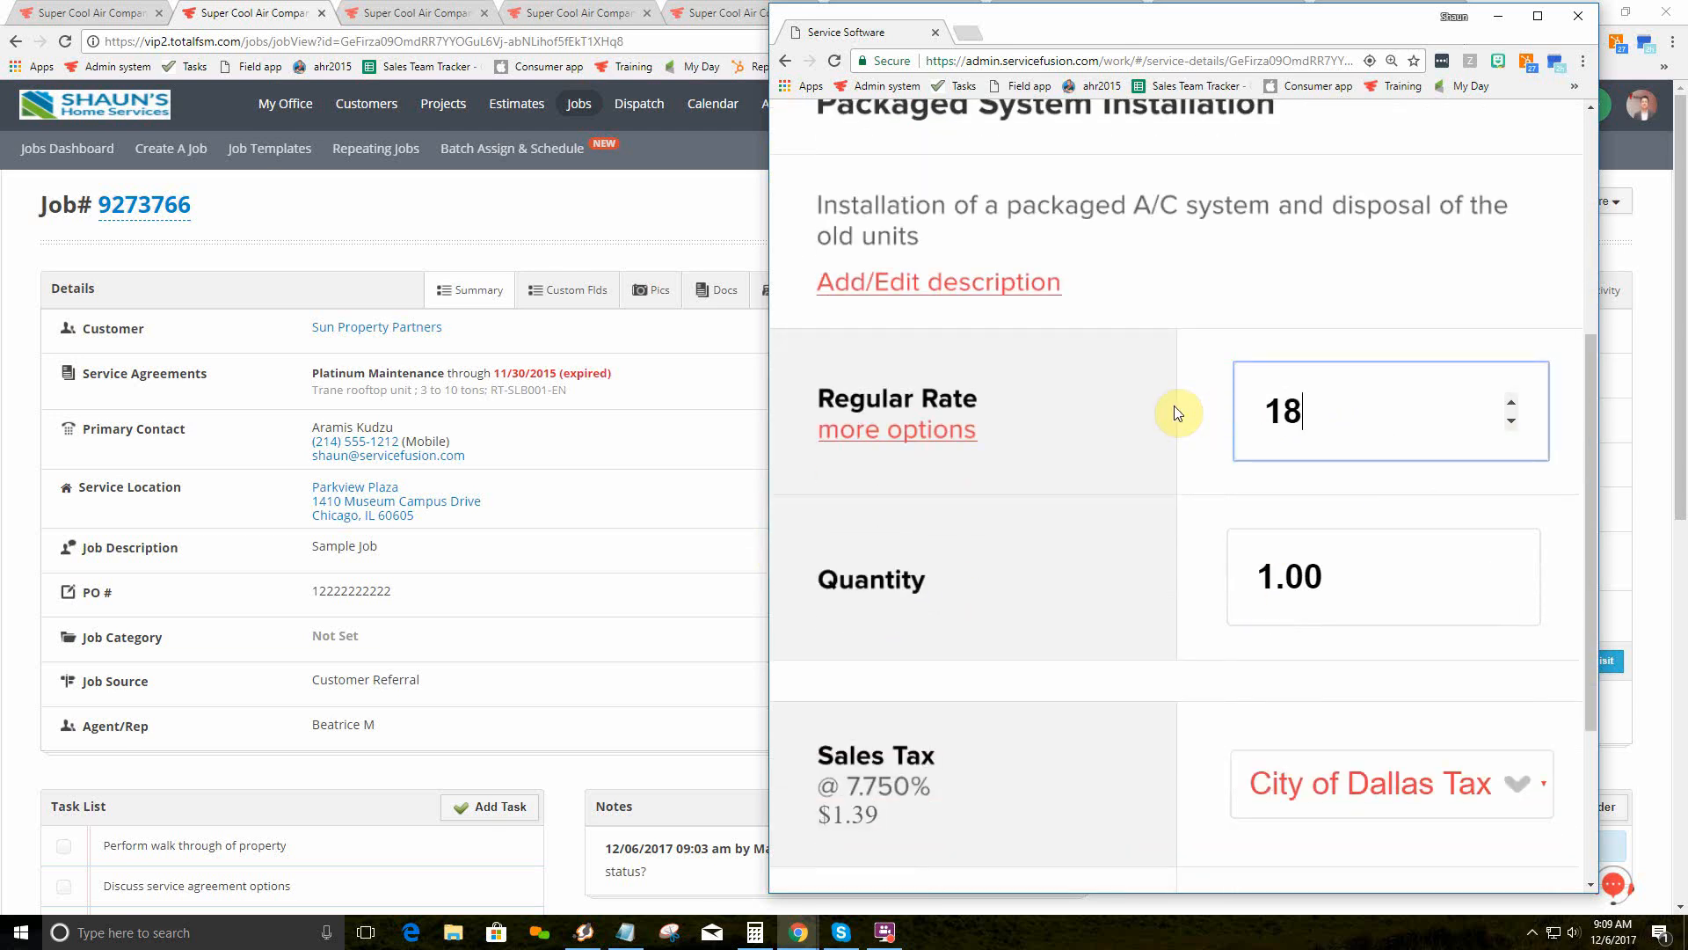
drag(1344, 576, 1209, 591)
text(3.)
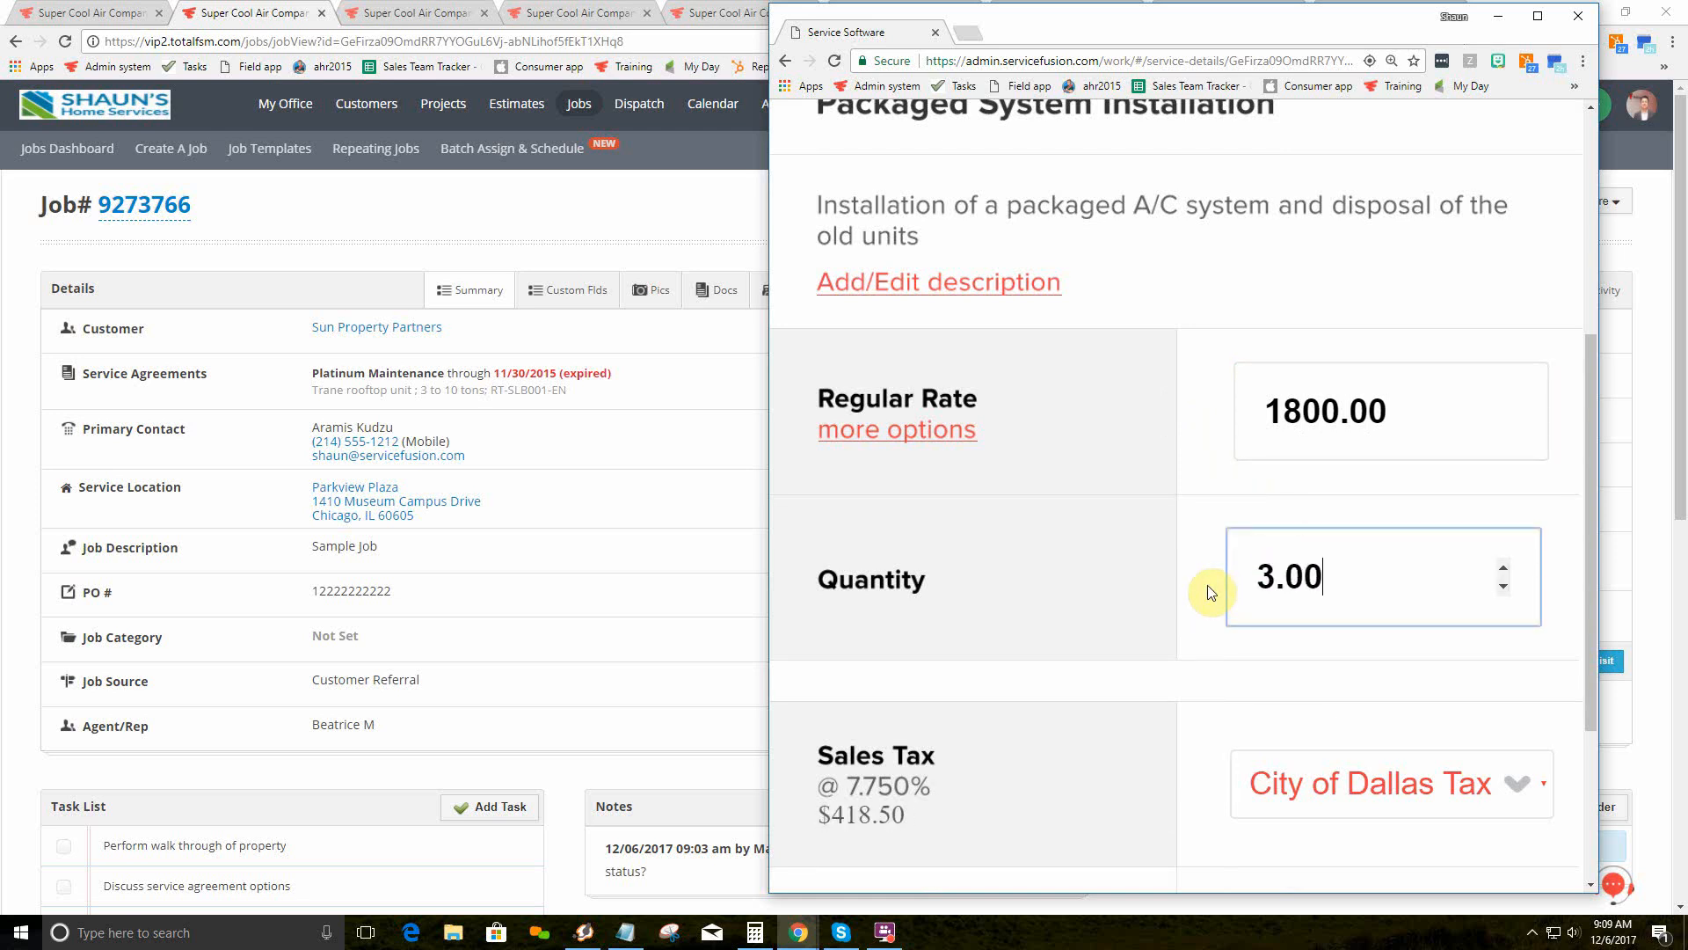
scroll(1212, 591, down, 3)
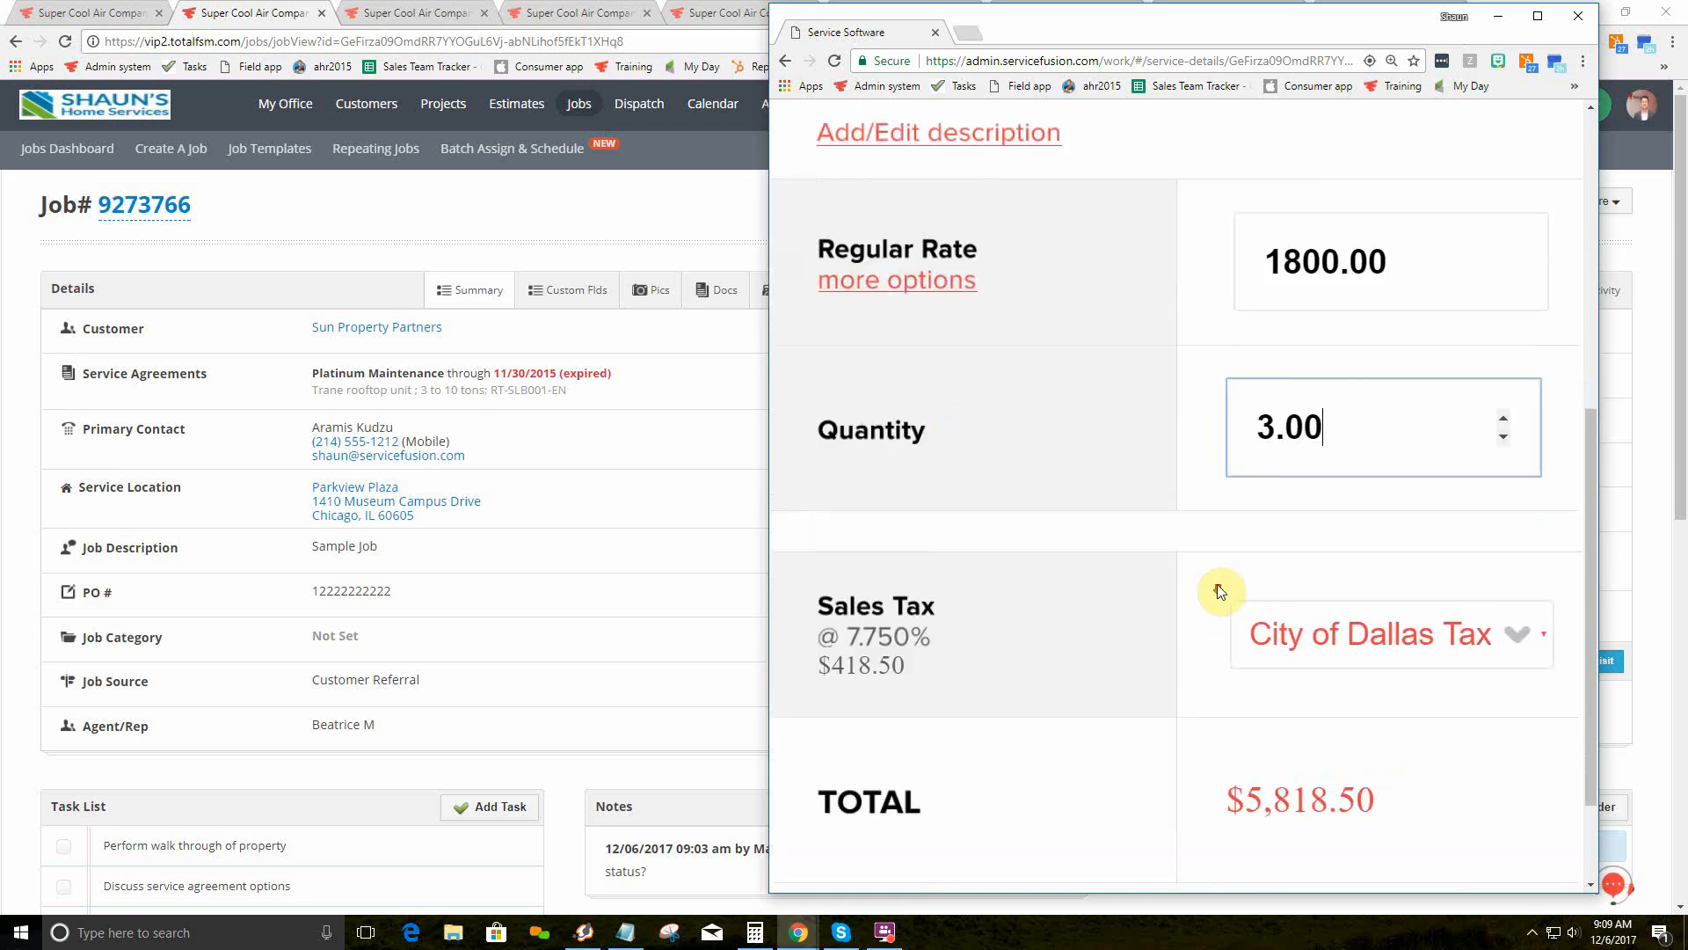
click(1337, 532)
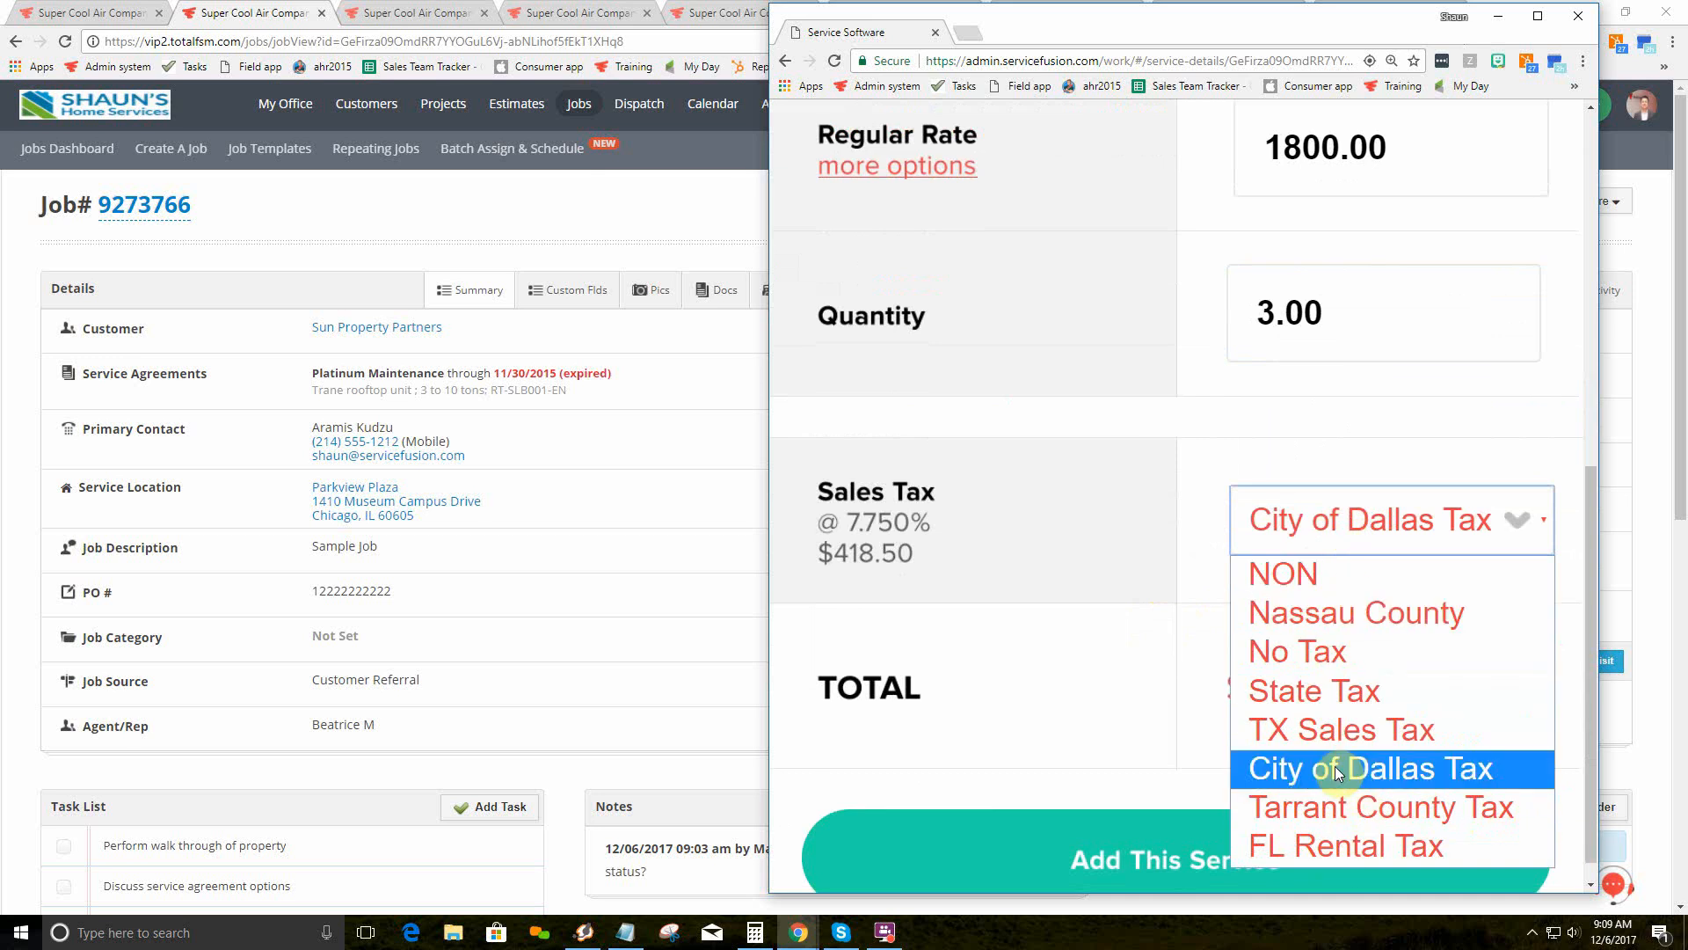
click(1069, 642)
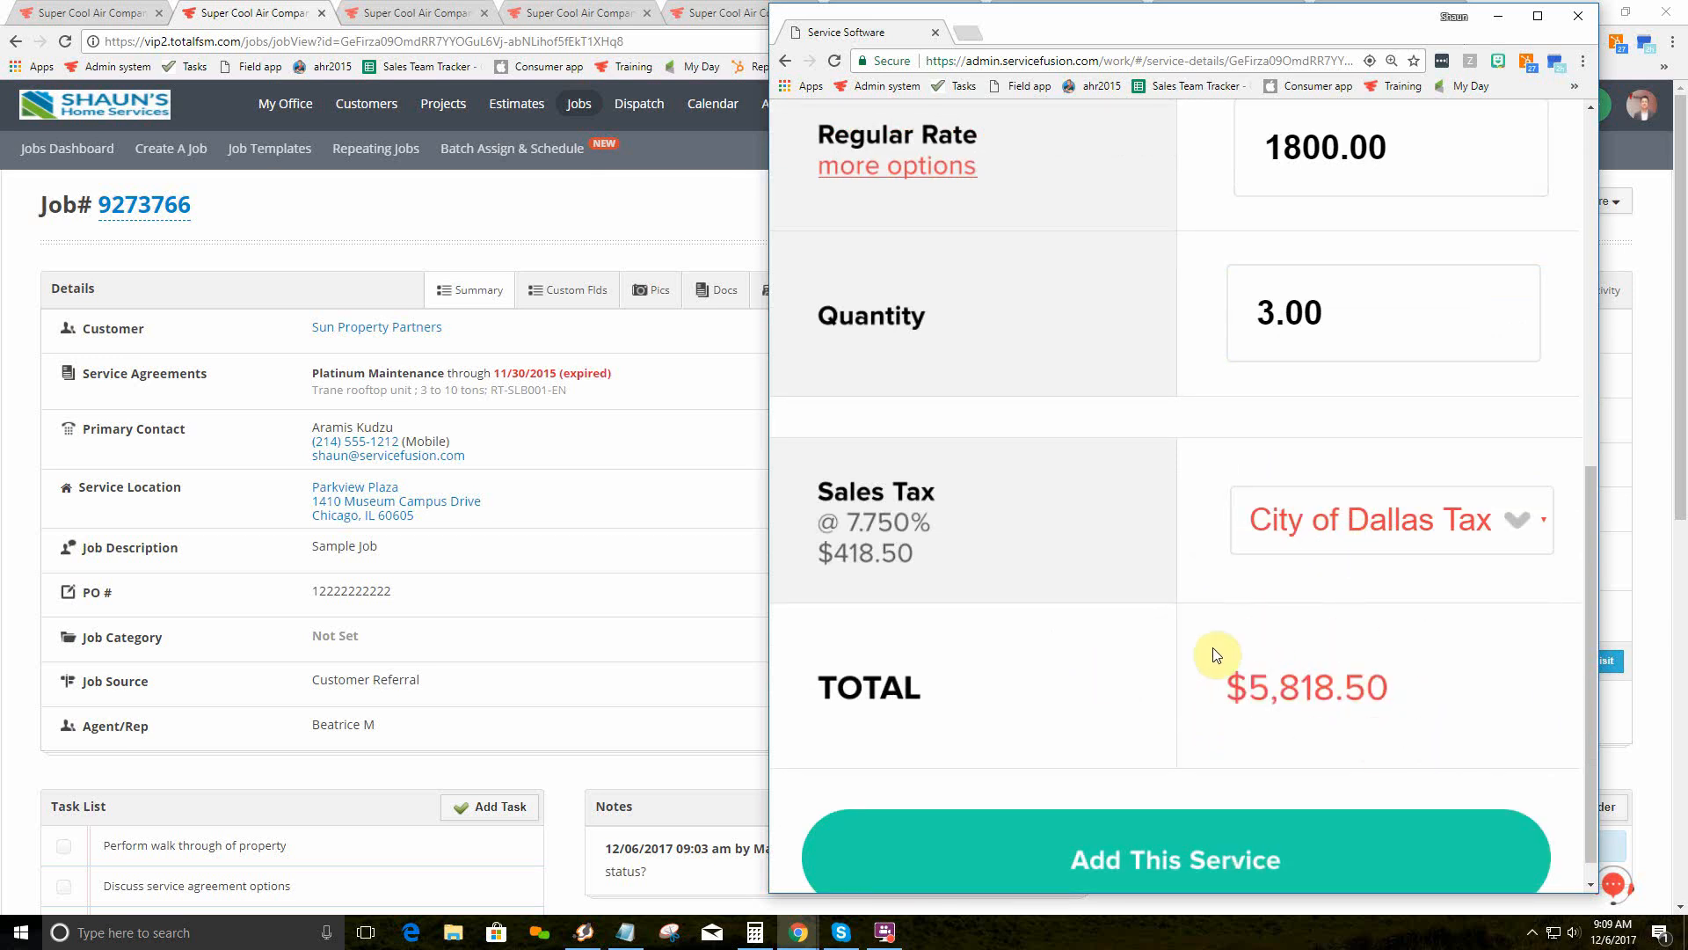
Step: Add Packaged System Installation to the job: $5,400.00 plus $418.50 tax, $5,818.50 due
click(1172, 847)
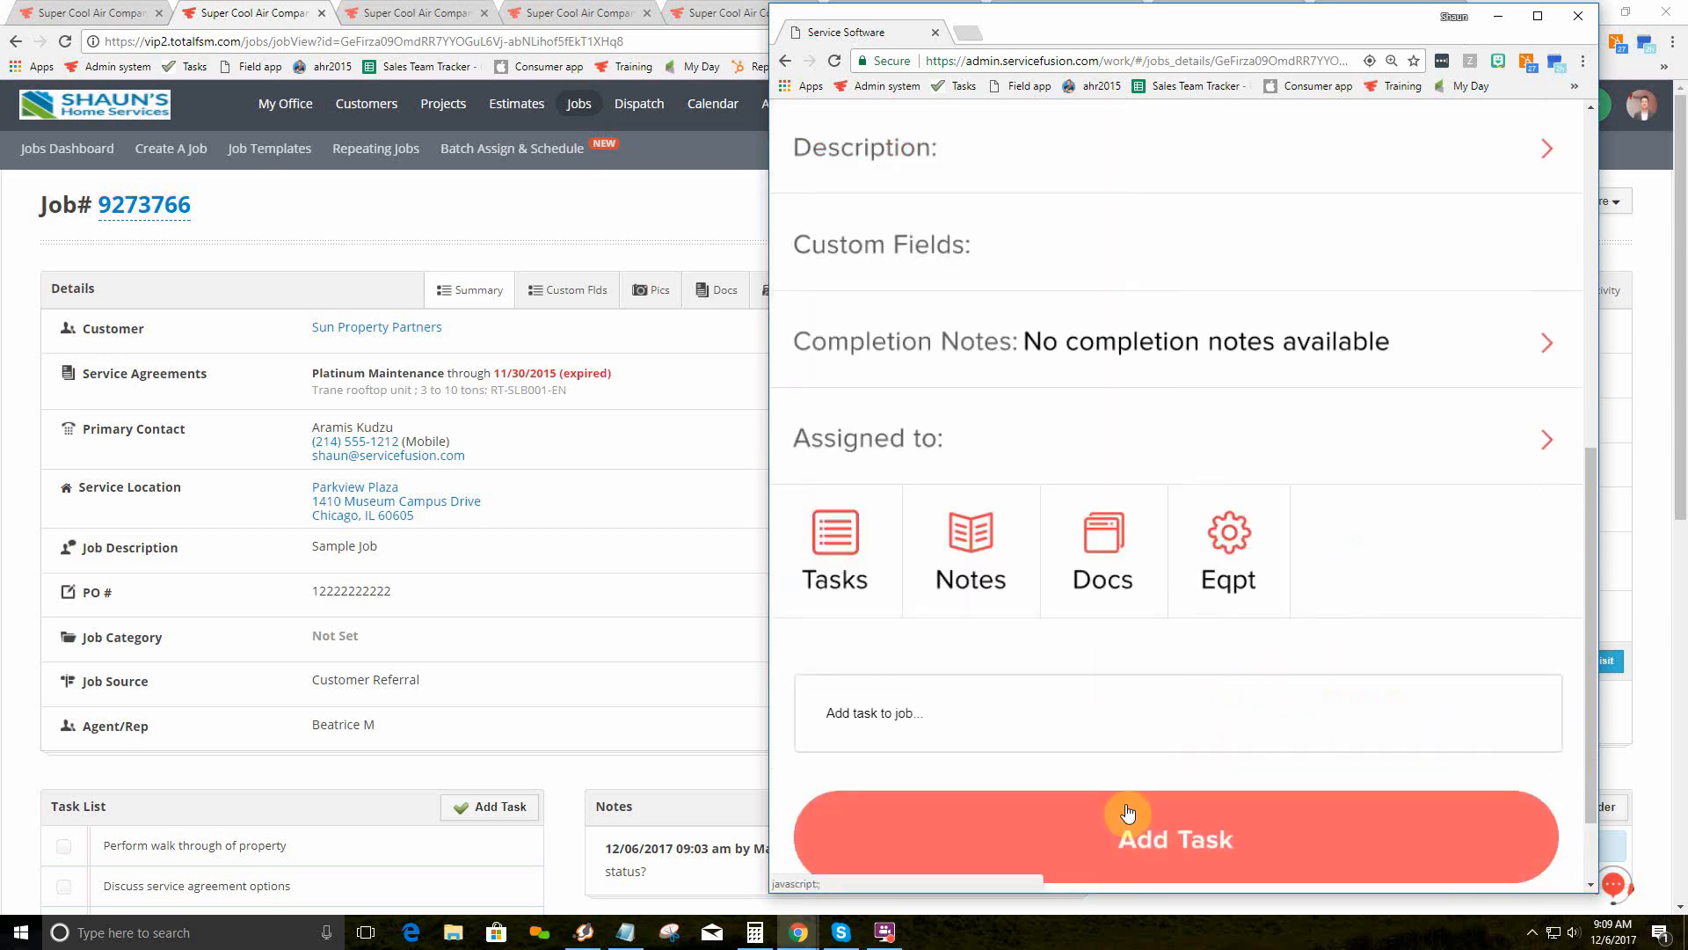
scroll(1100, 574, down, 8)
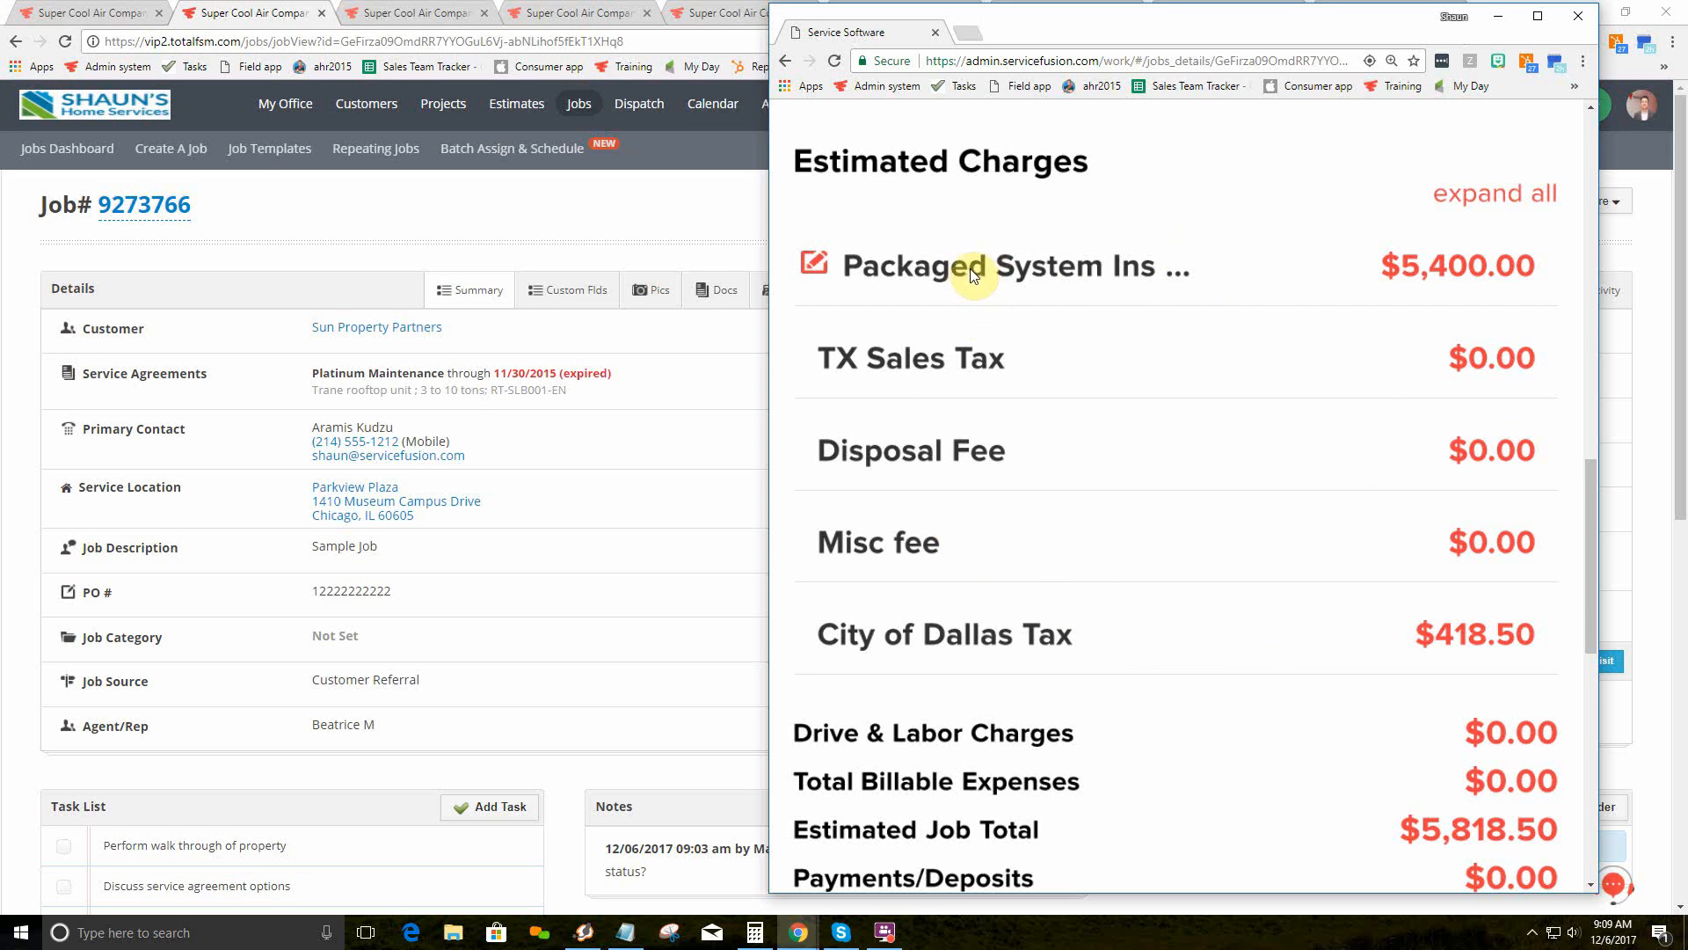
scroll(972, 273, down, 7)
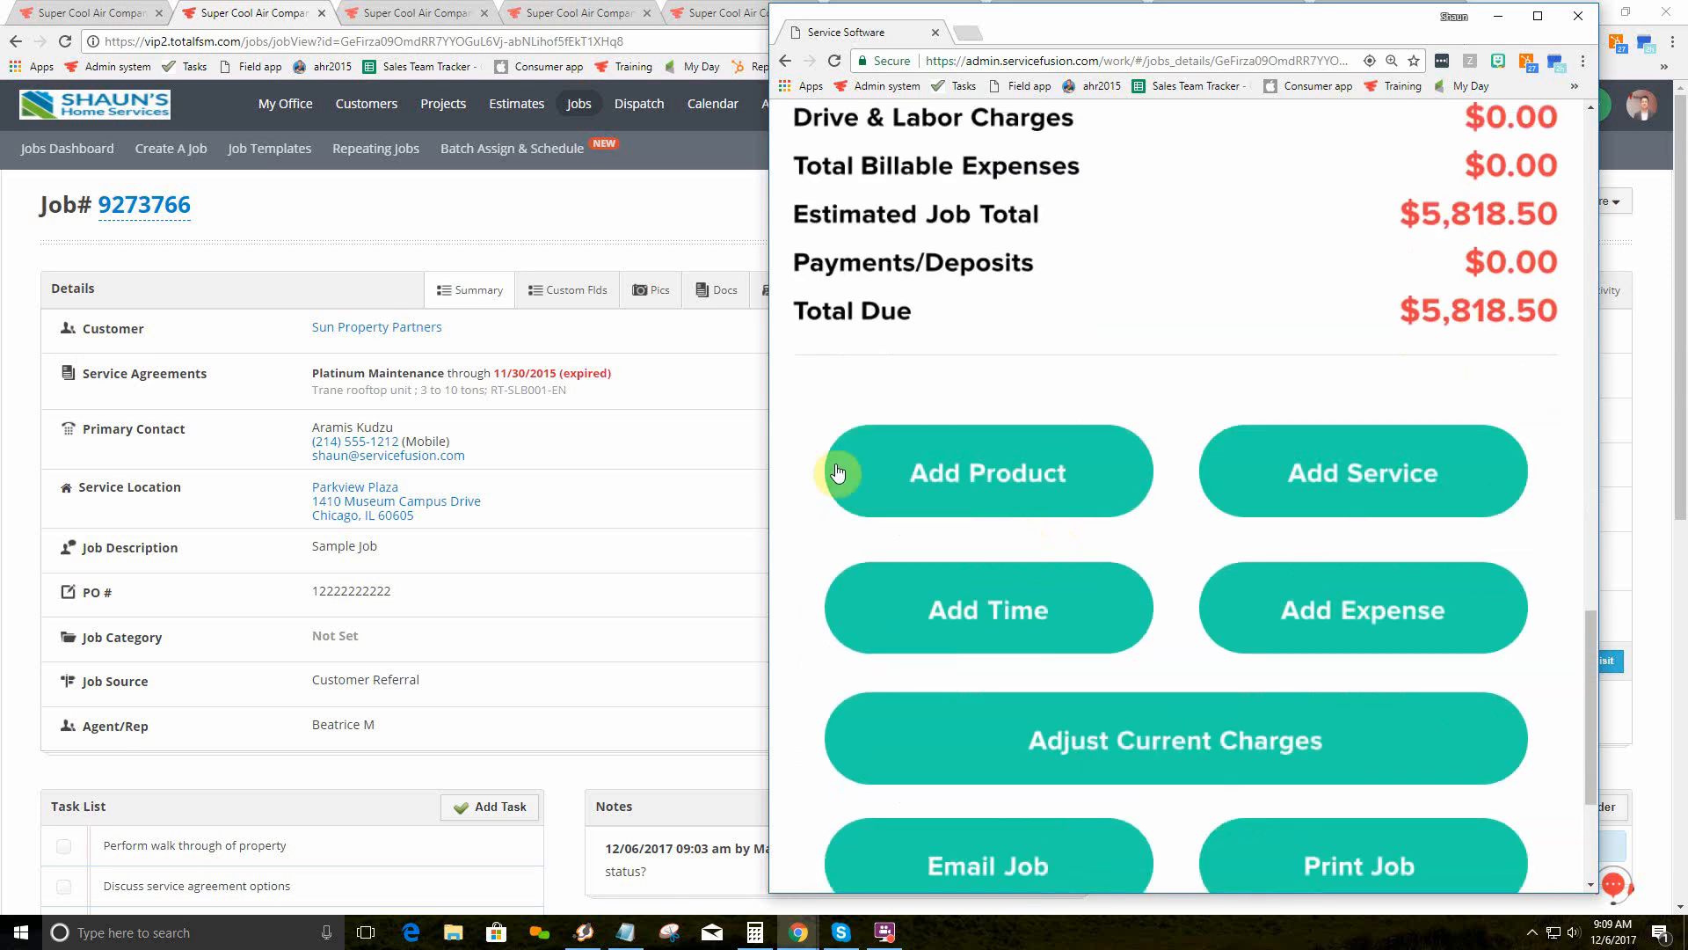
Step: Choose the Daikin Touchscreen Thermostat Model Y under Accessories > Thermostats as a new product
click(1003, 490)
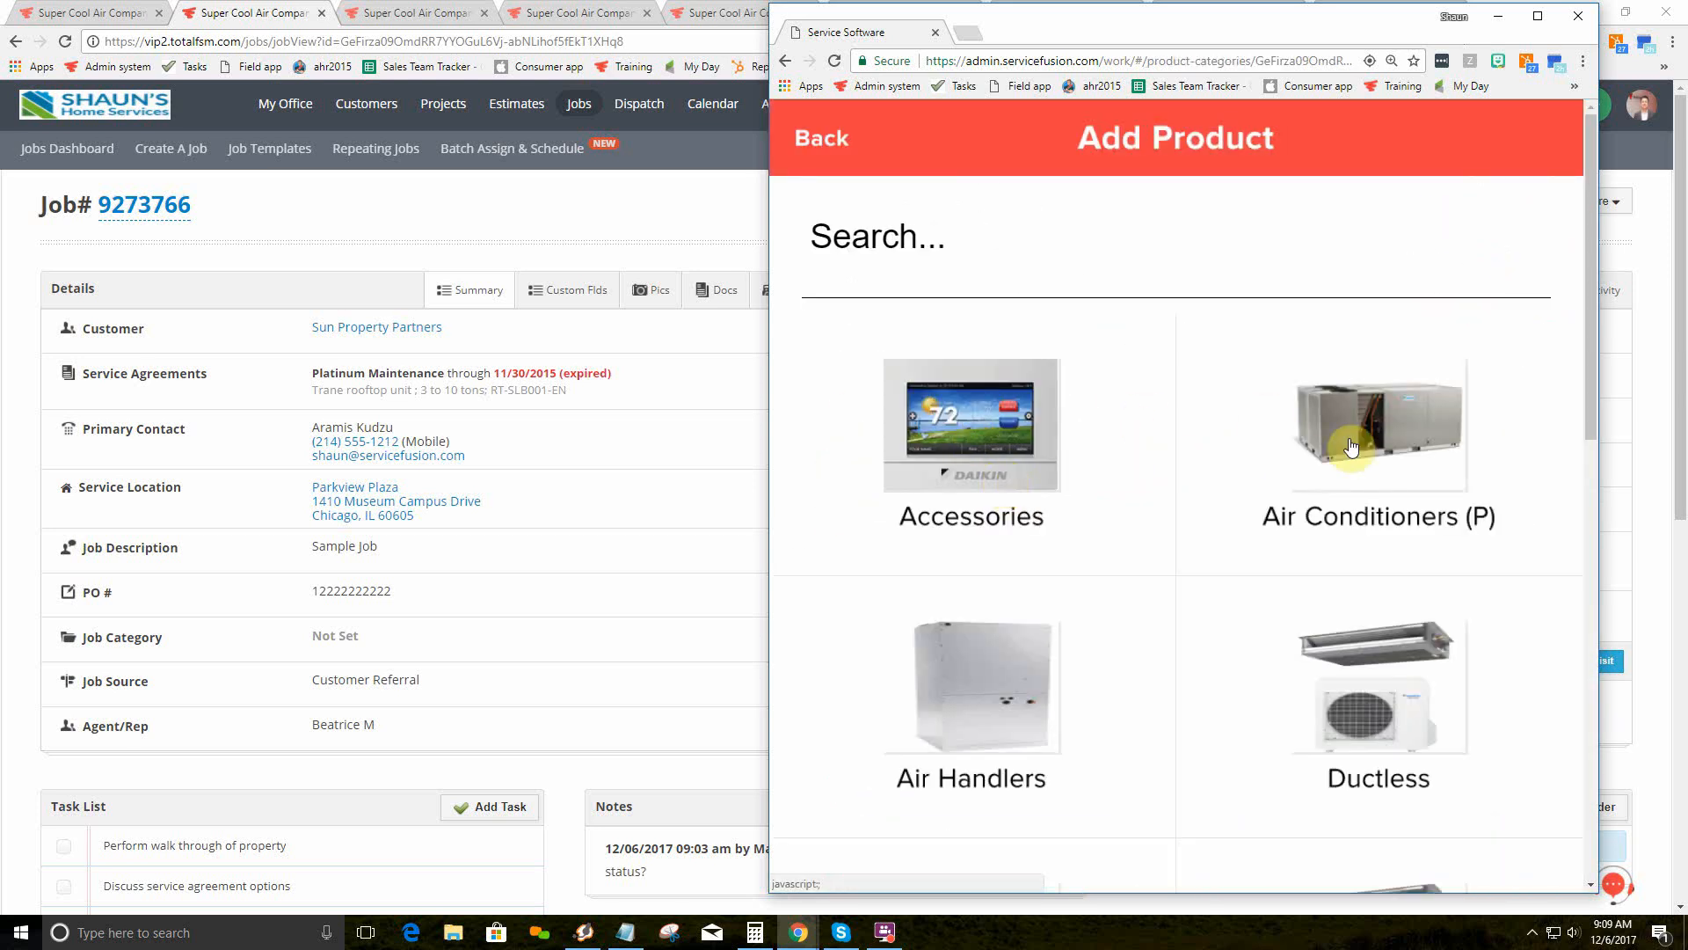
click(959, 491)
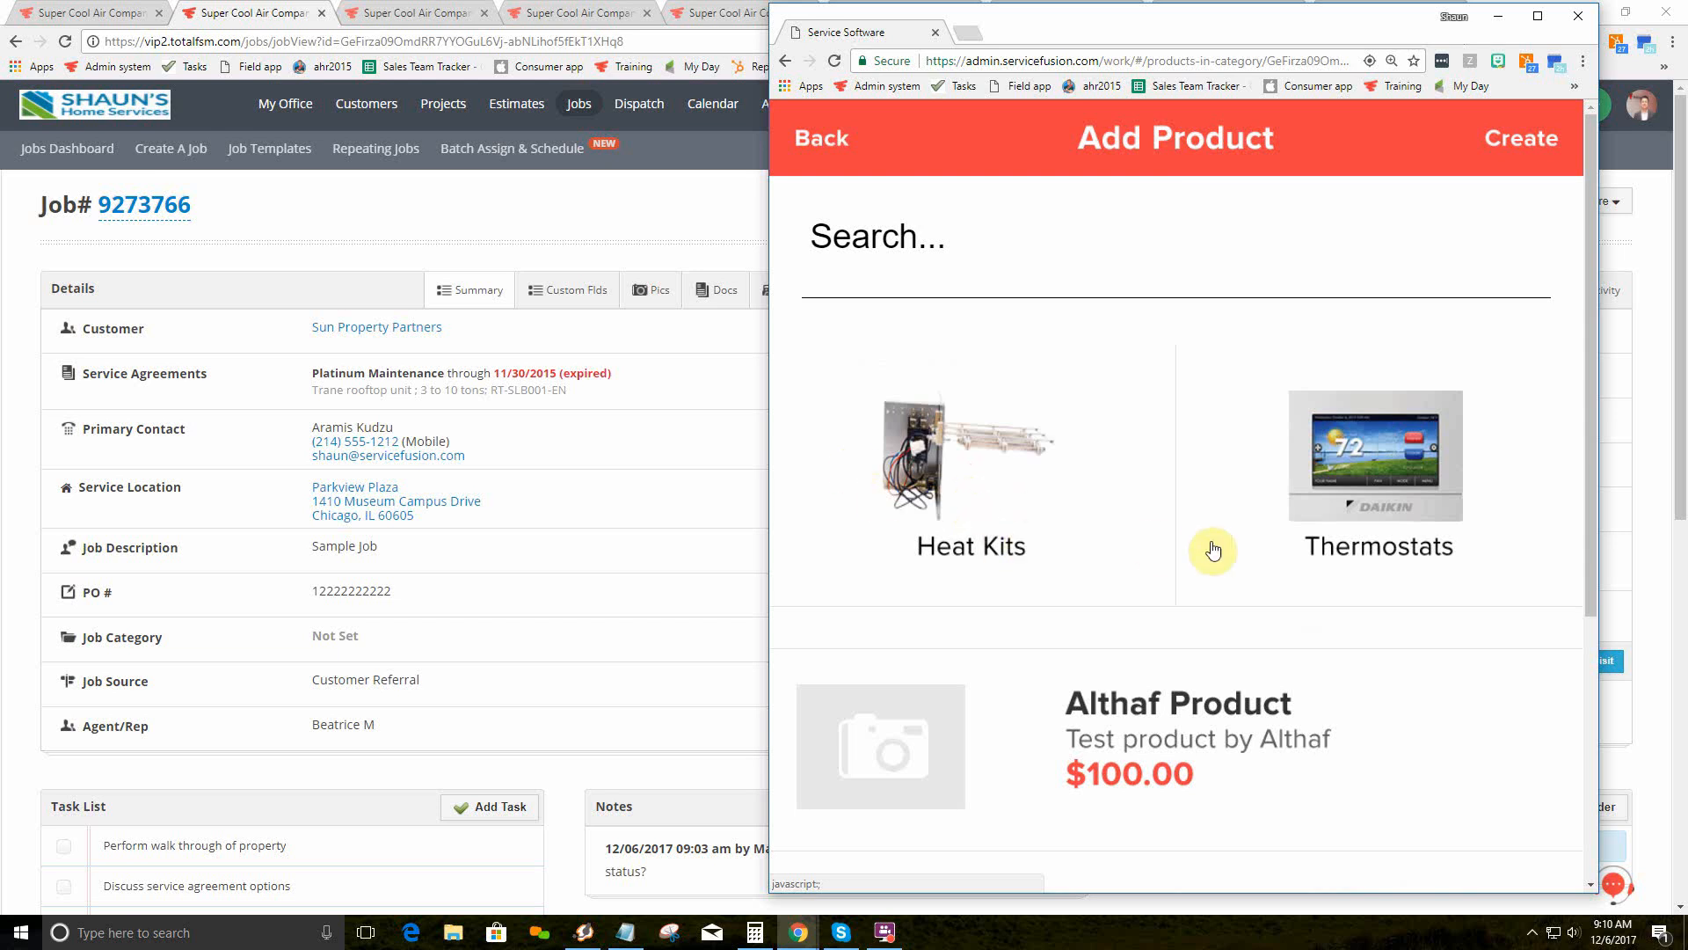
click(1373, 487)
scroll(1151, 413, down, 1)
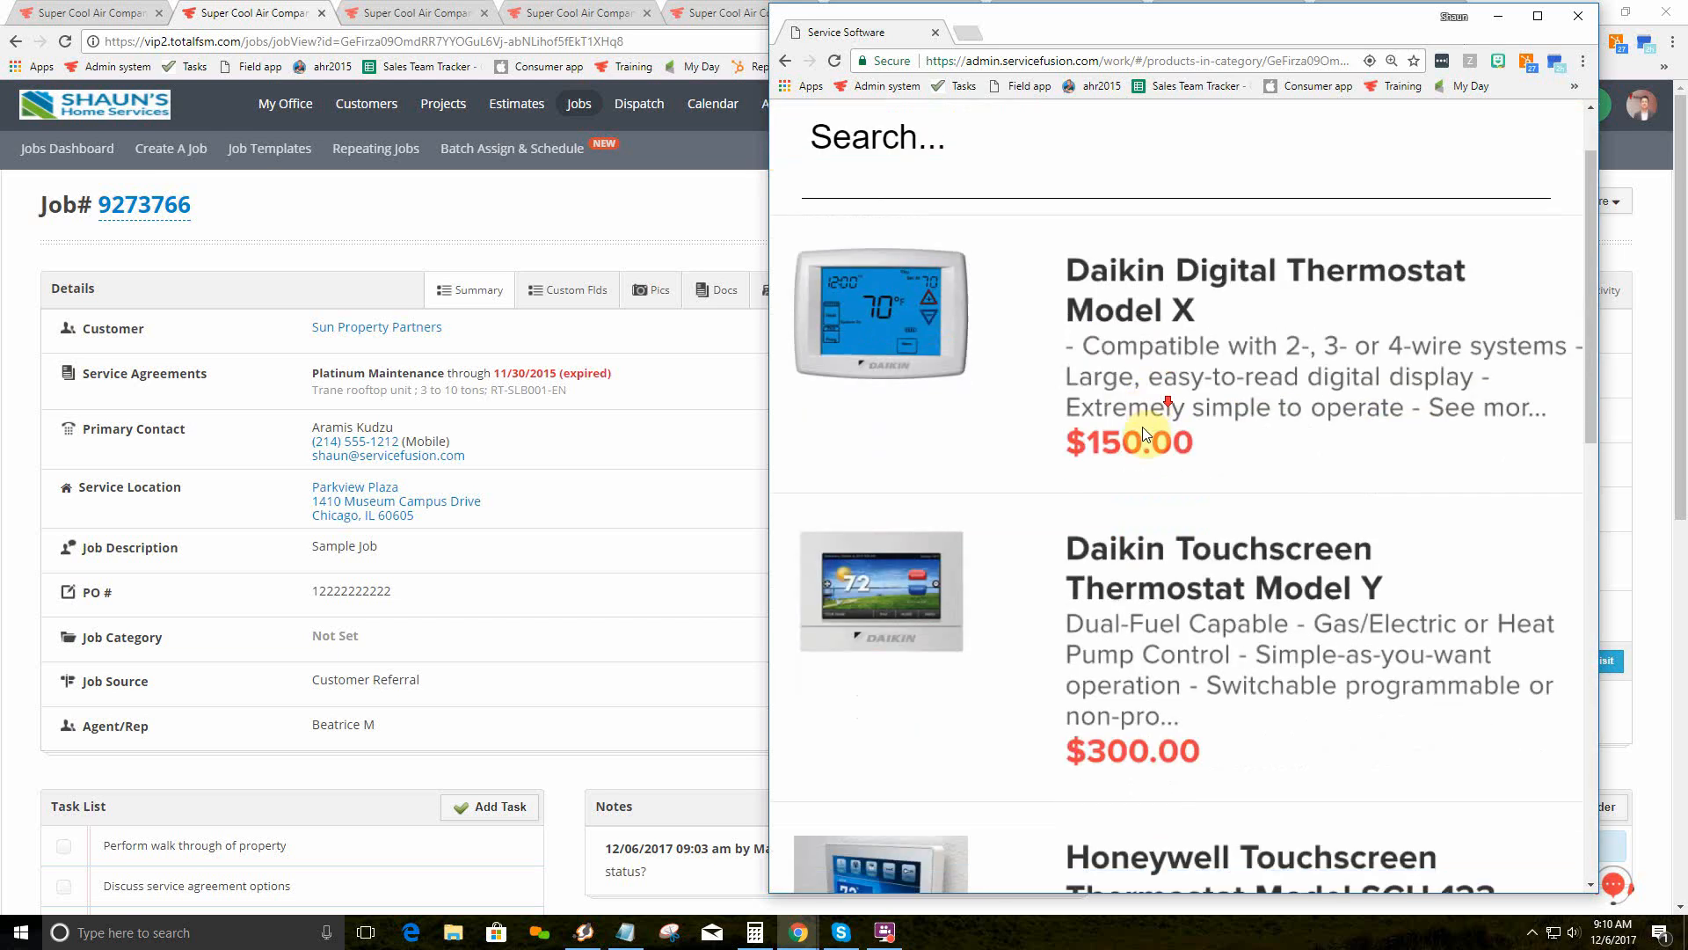
scroll(1143, 428, down, 3)
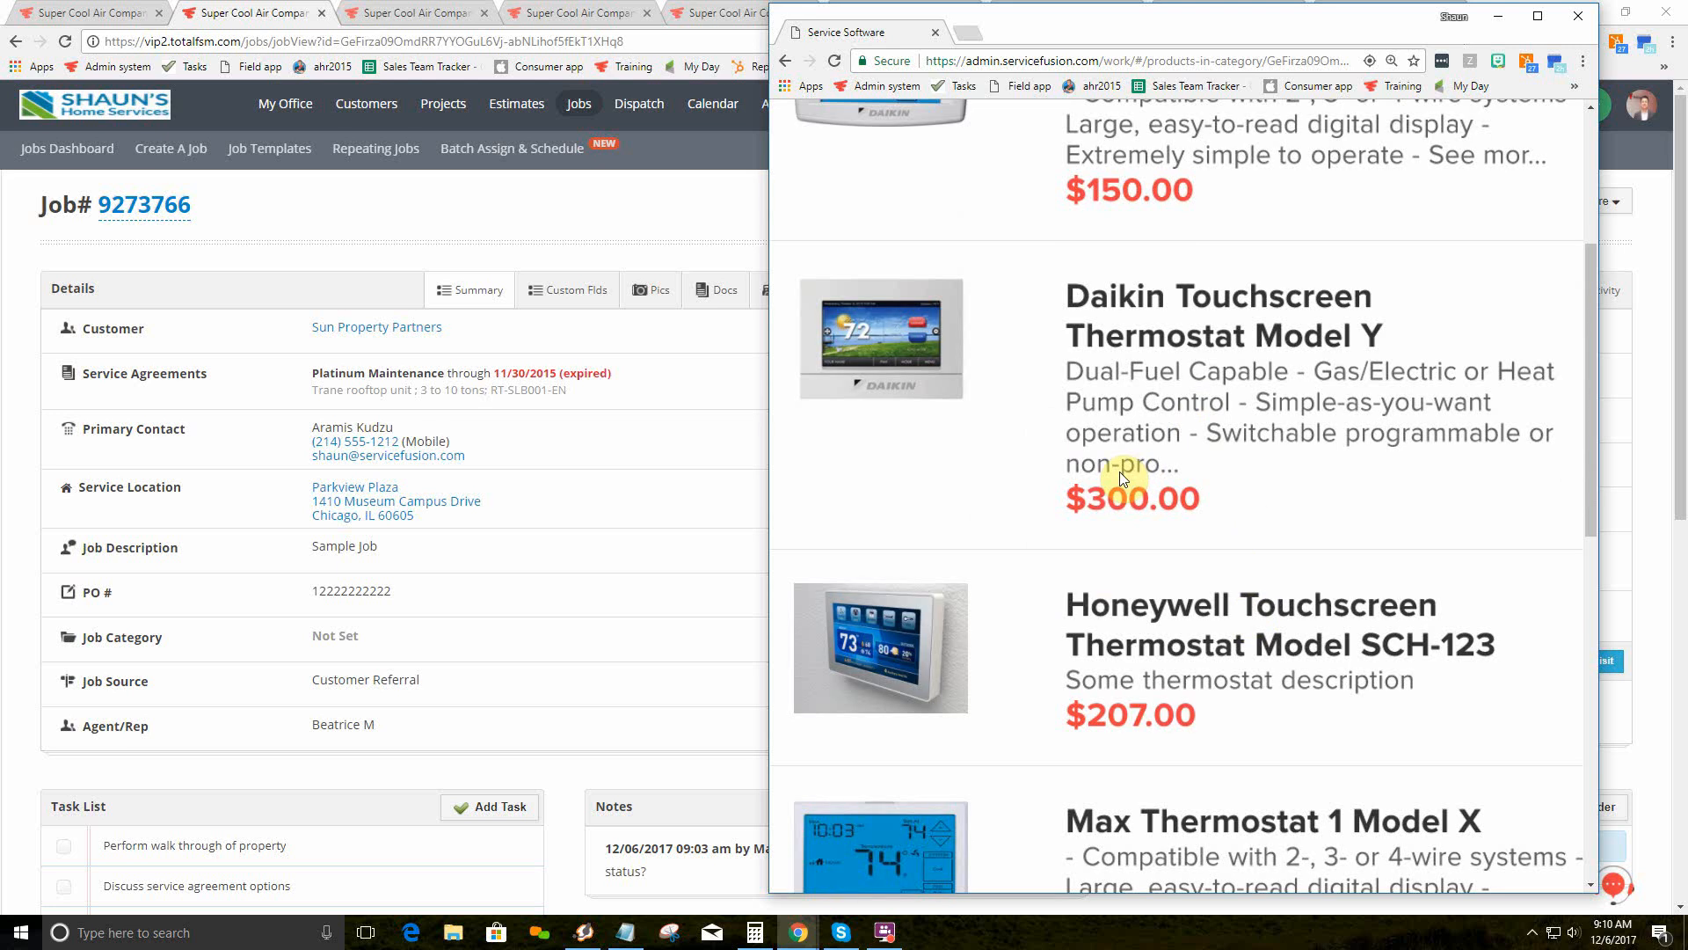
click(1143, 304)
Step: Check its 300.00 price with TX Sales Tax ($324.75) and keep the Gary warehouse
scroll(1134, 396, up, 4)
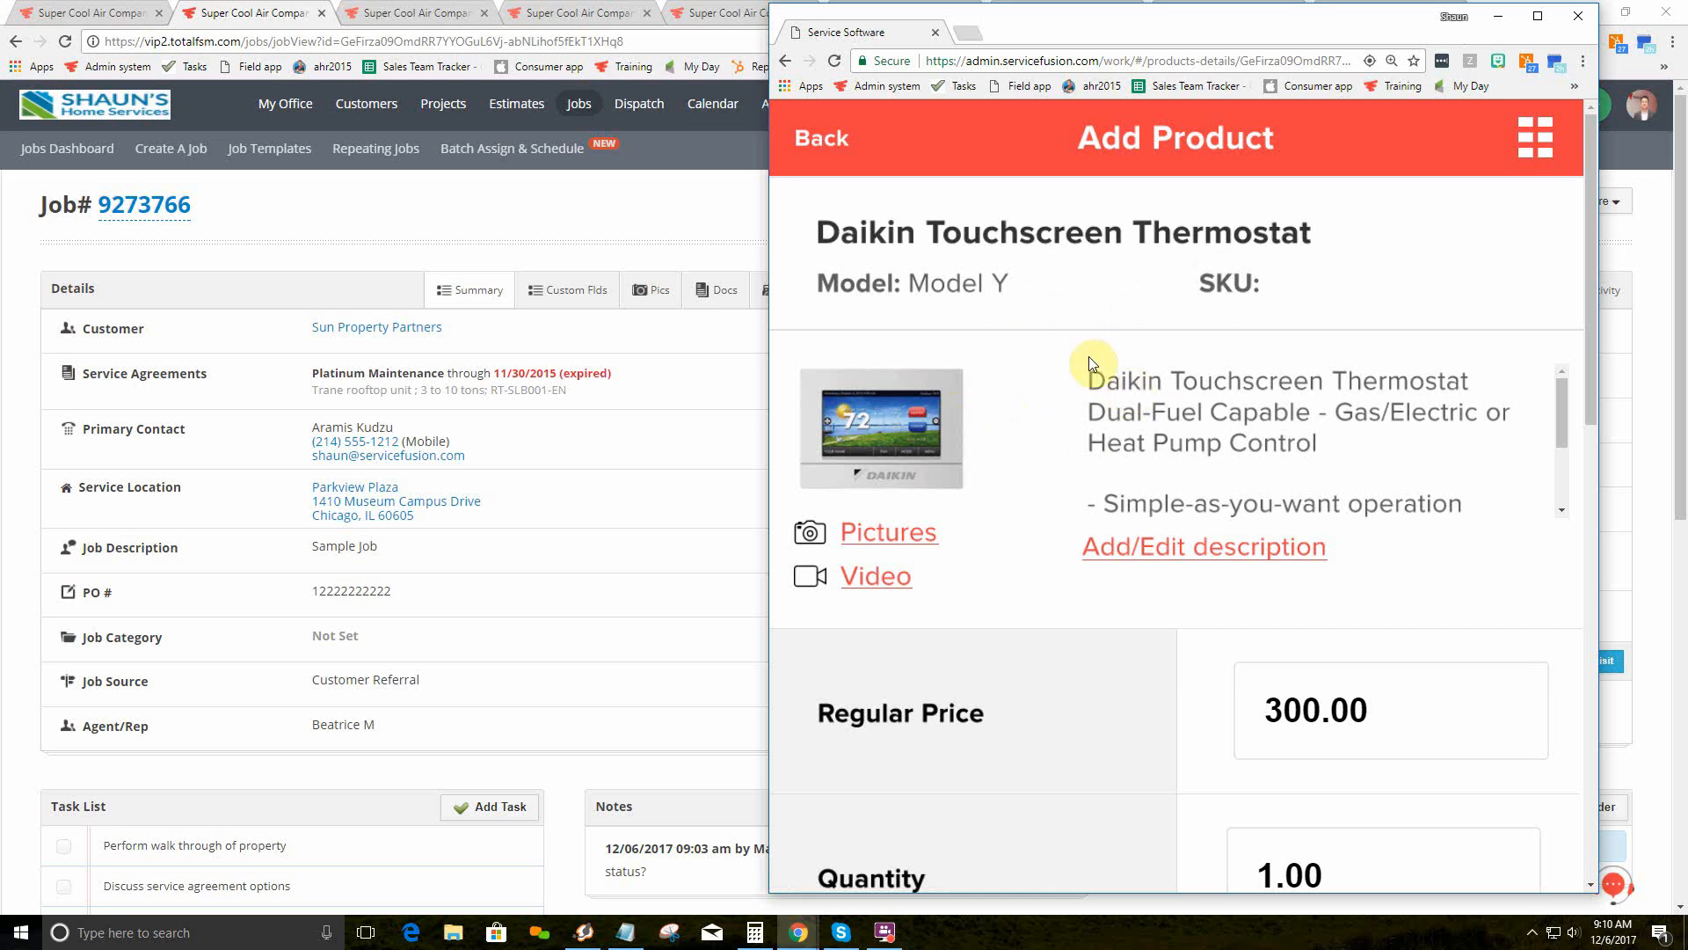
scroll(1094, 378, down, 2)
scroll(1087, 392, up, 2)
scroll(1032, 350, down, 10)
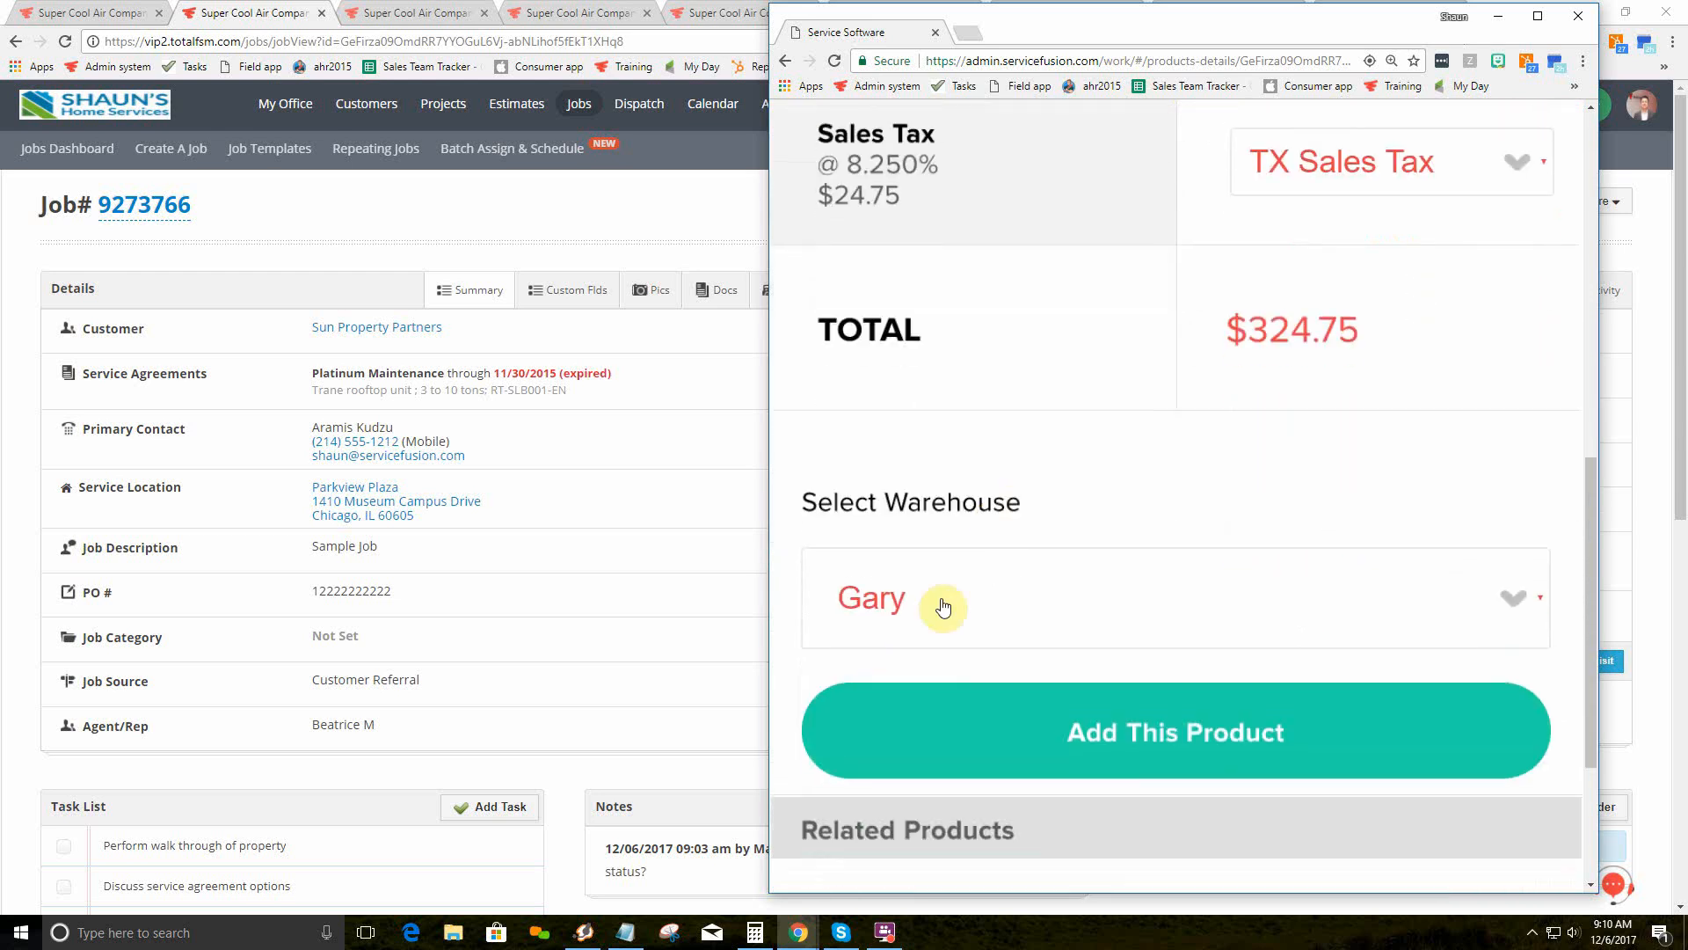
click(871, 603)
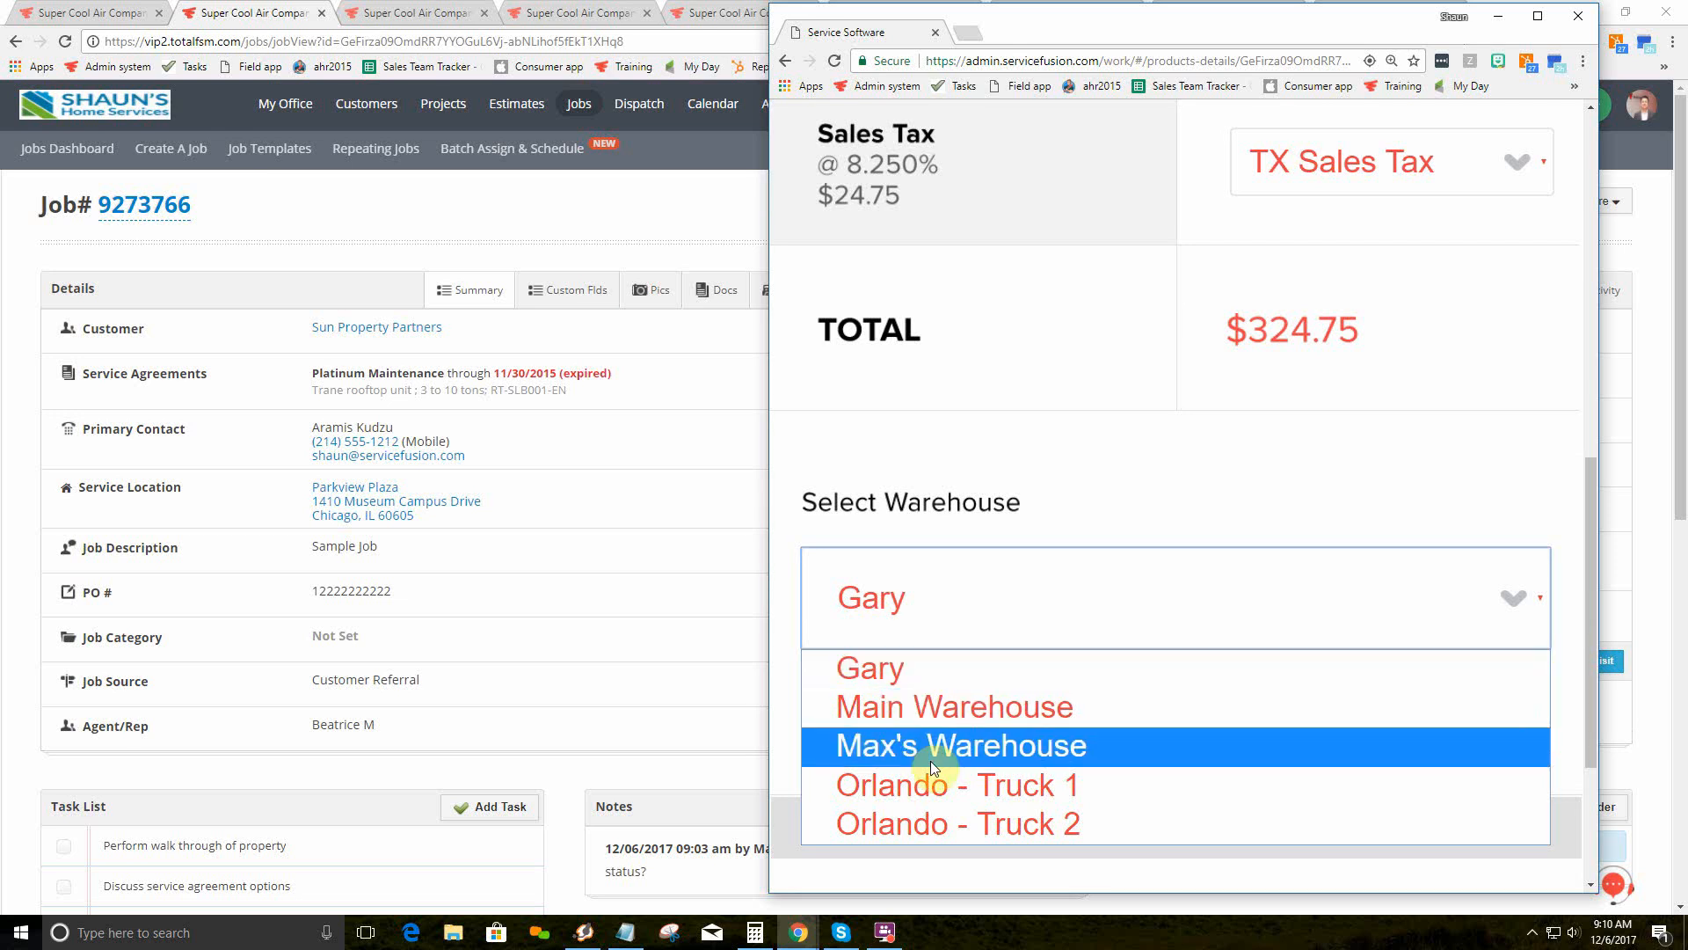
click(884, 677)
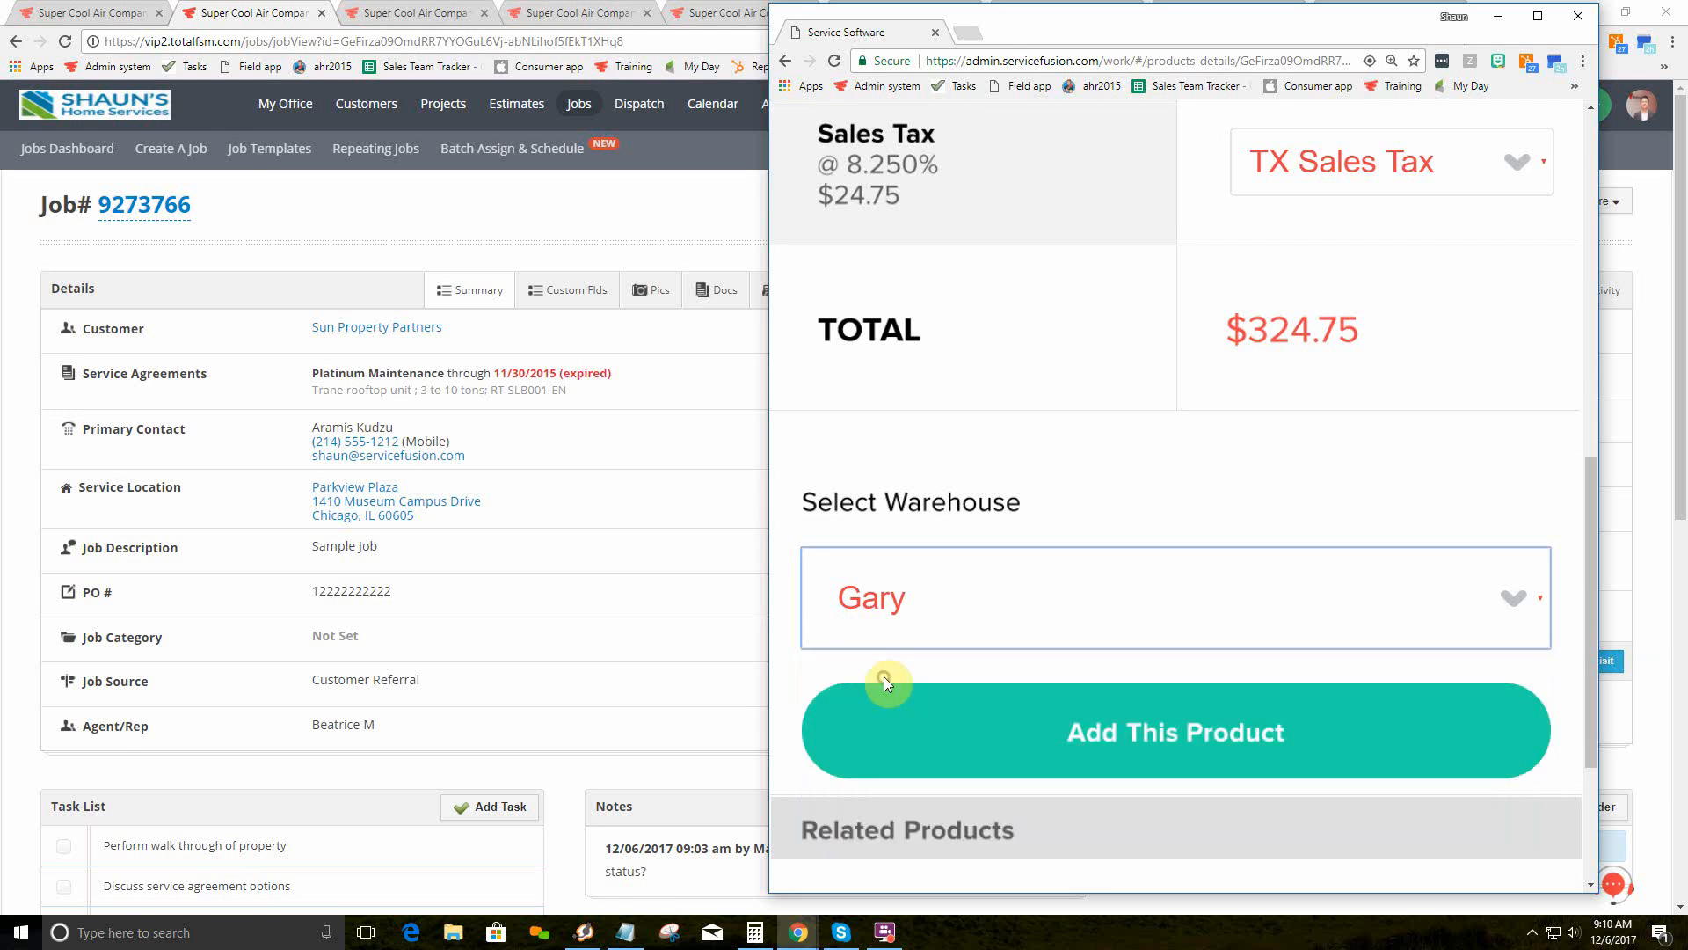
Step: Add the thermostat ($300.00 plus $24.75 TX Sales Tax) to the job and bring up Select Status
click(1134, 733)
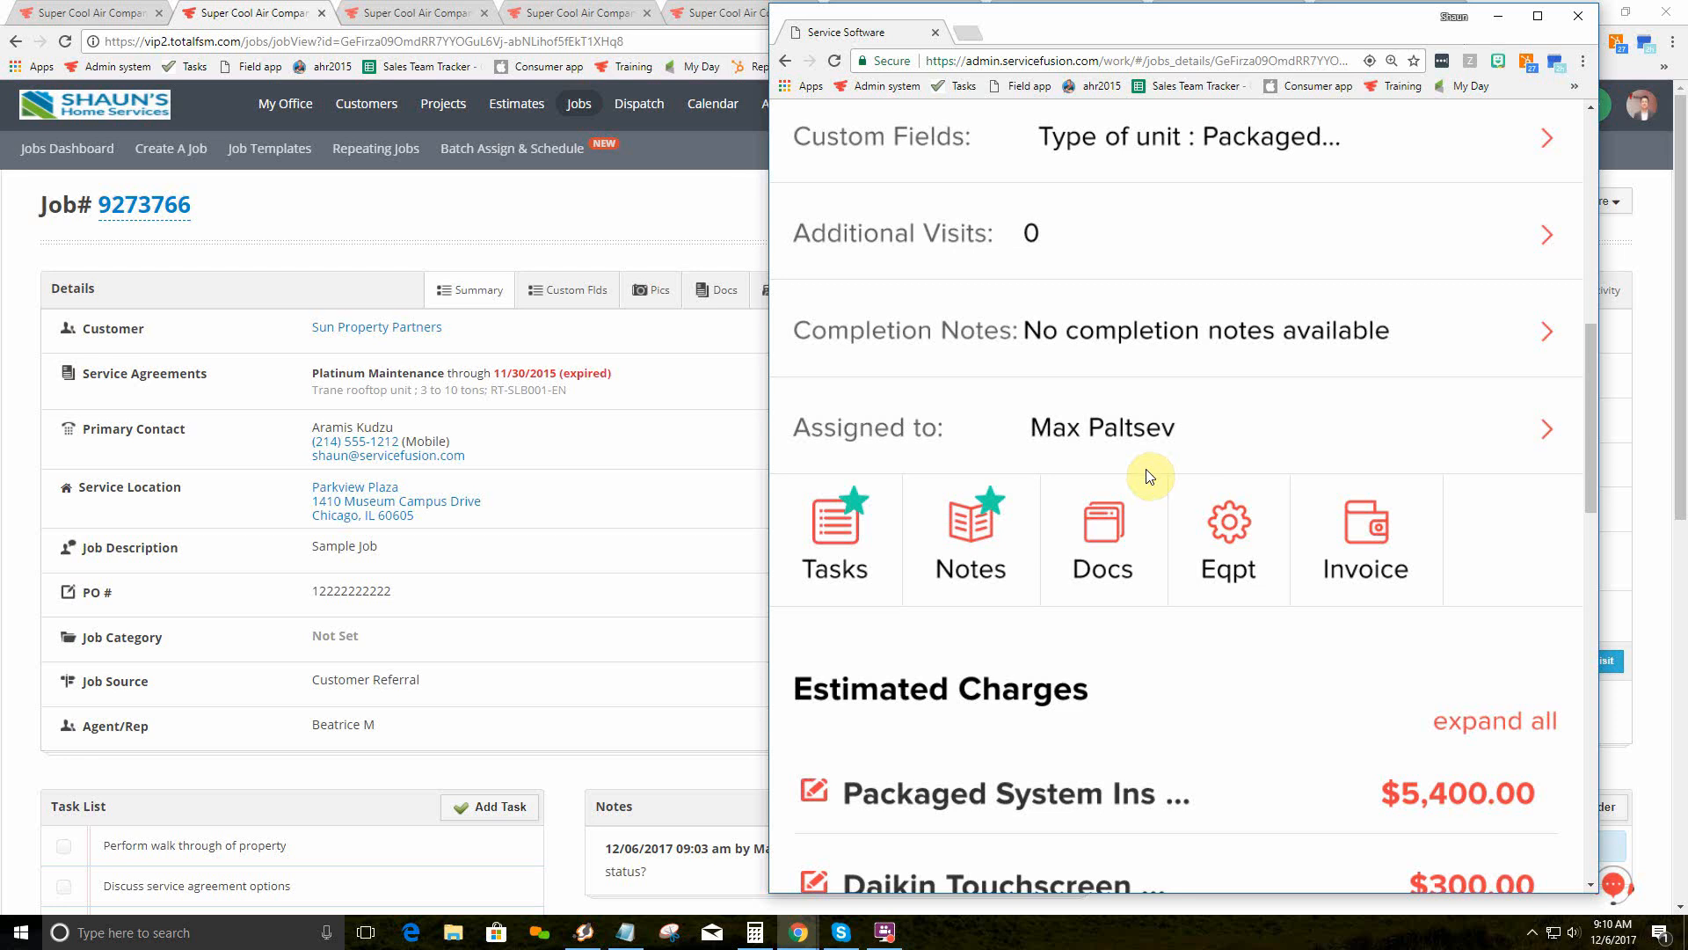
scroll(1150, 478, down, 4)
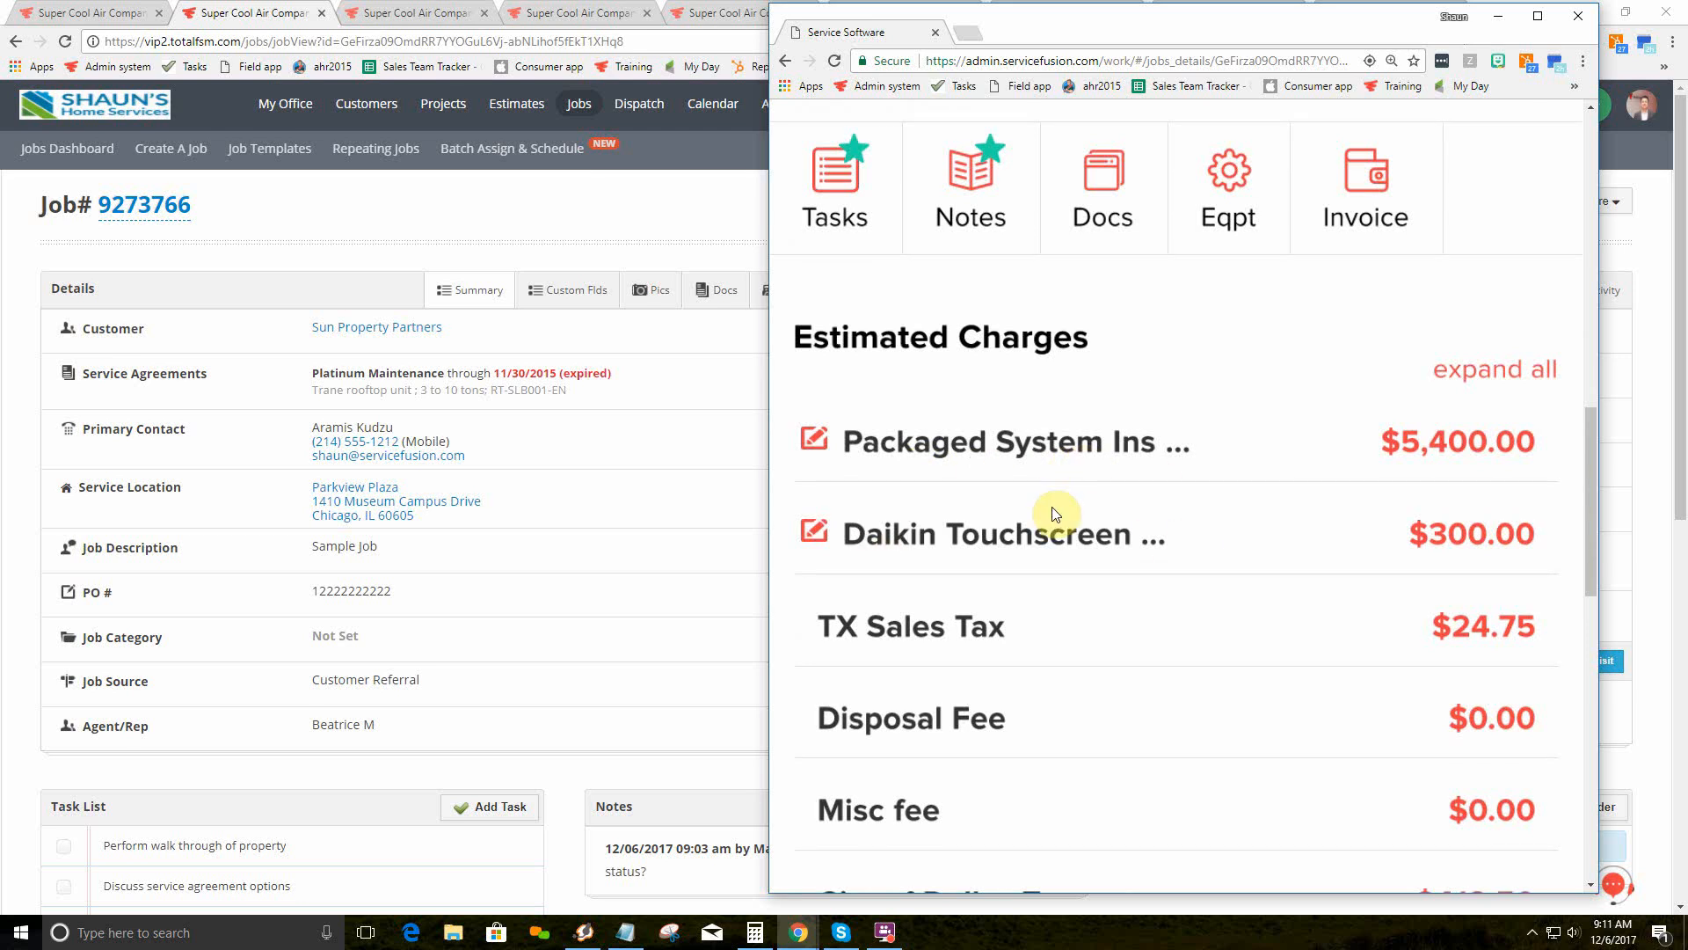
scroll(1055, 515, up, 10)
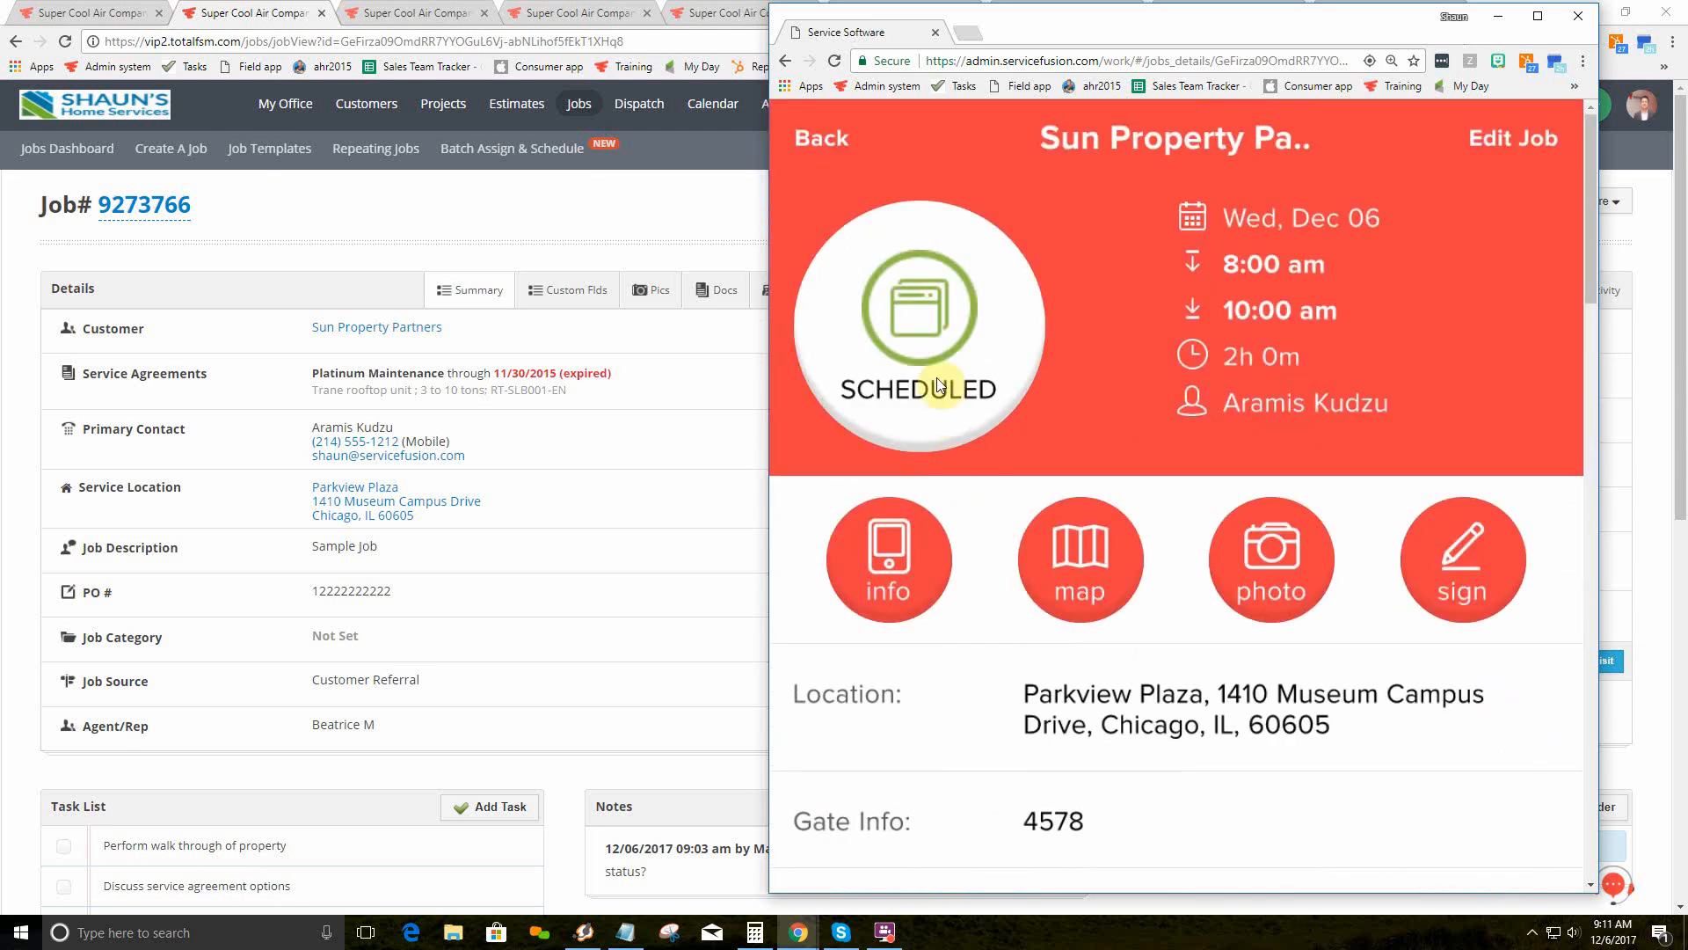
click(923, 336)
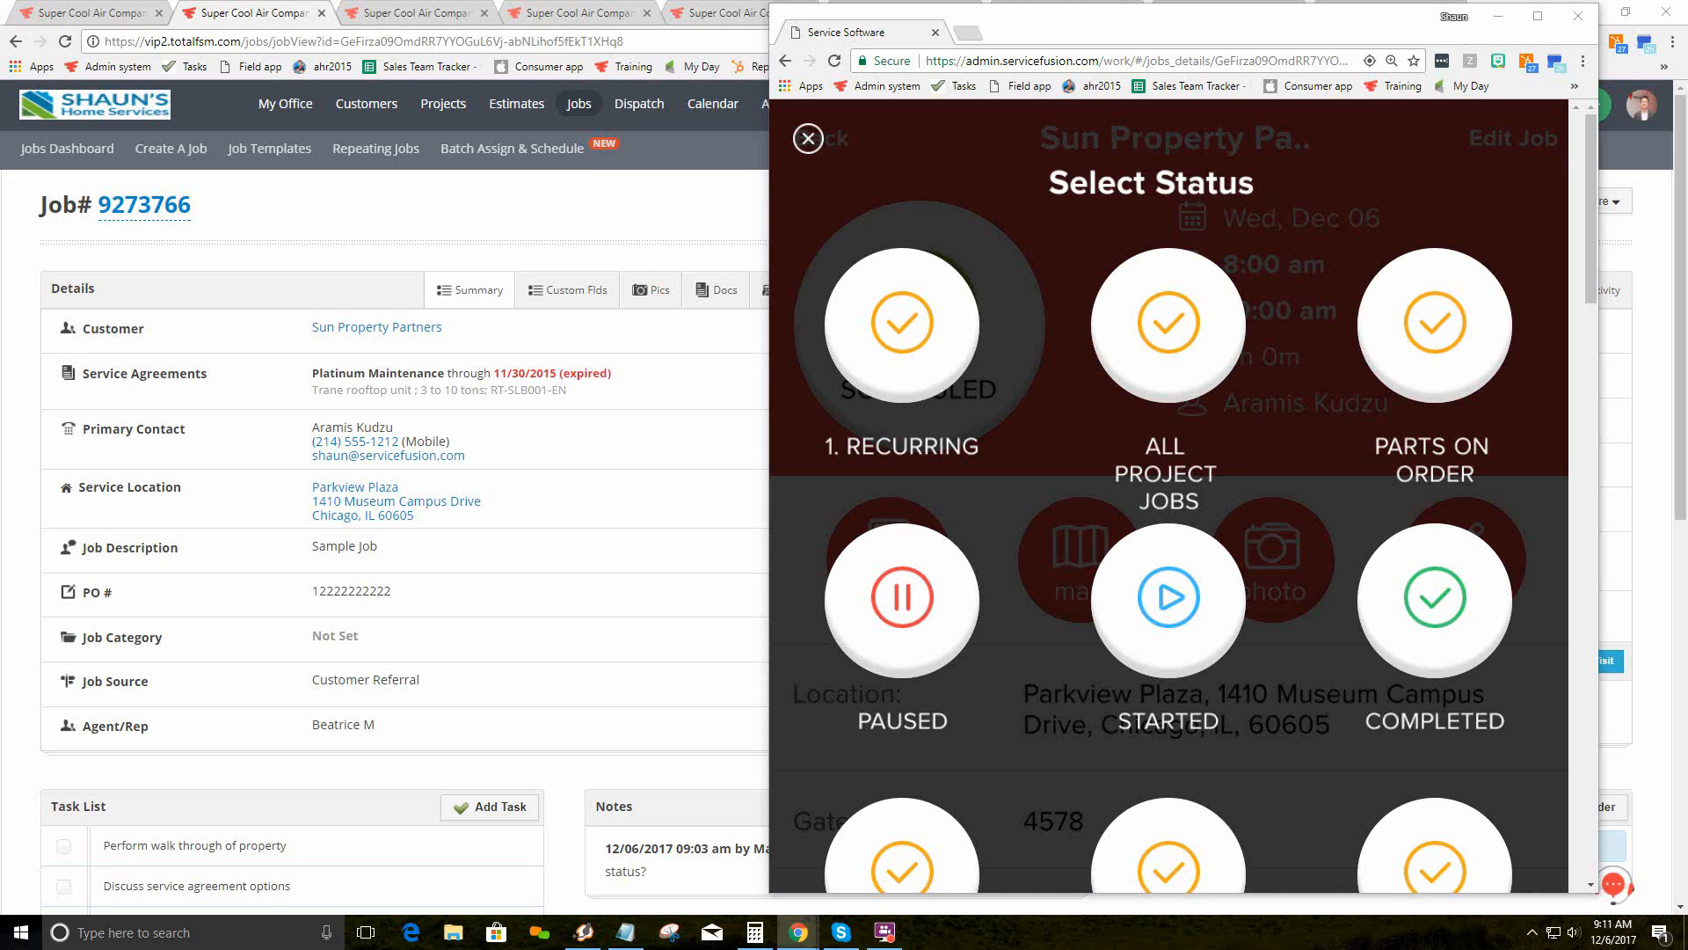
Step: Open My Office > Estimate & Job Statuses to review the company job statuses
click(66, 8)
mouse_move(283, 104)
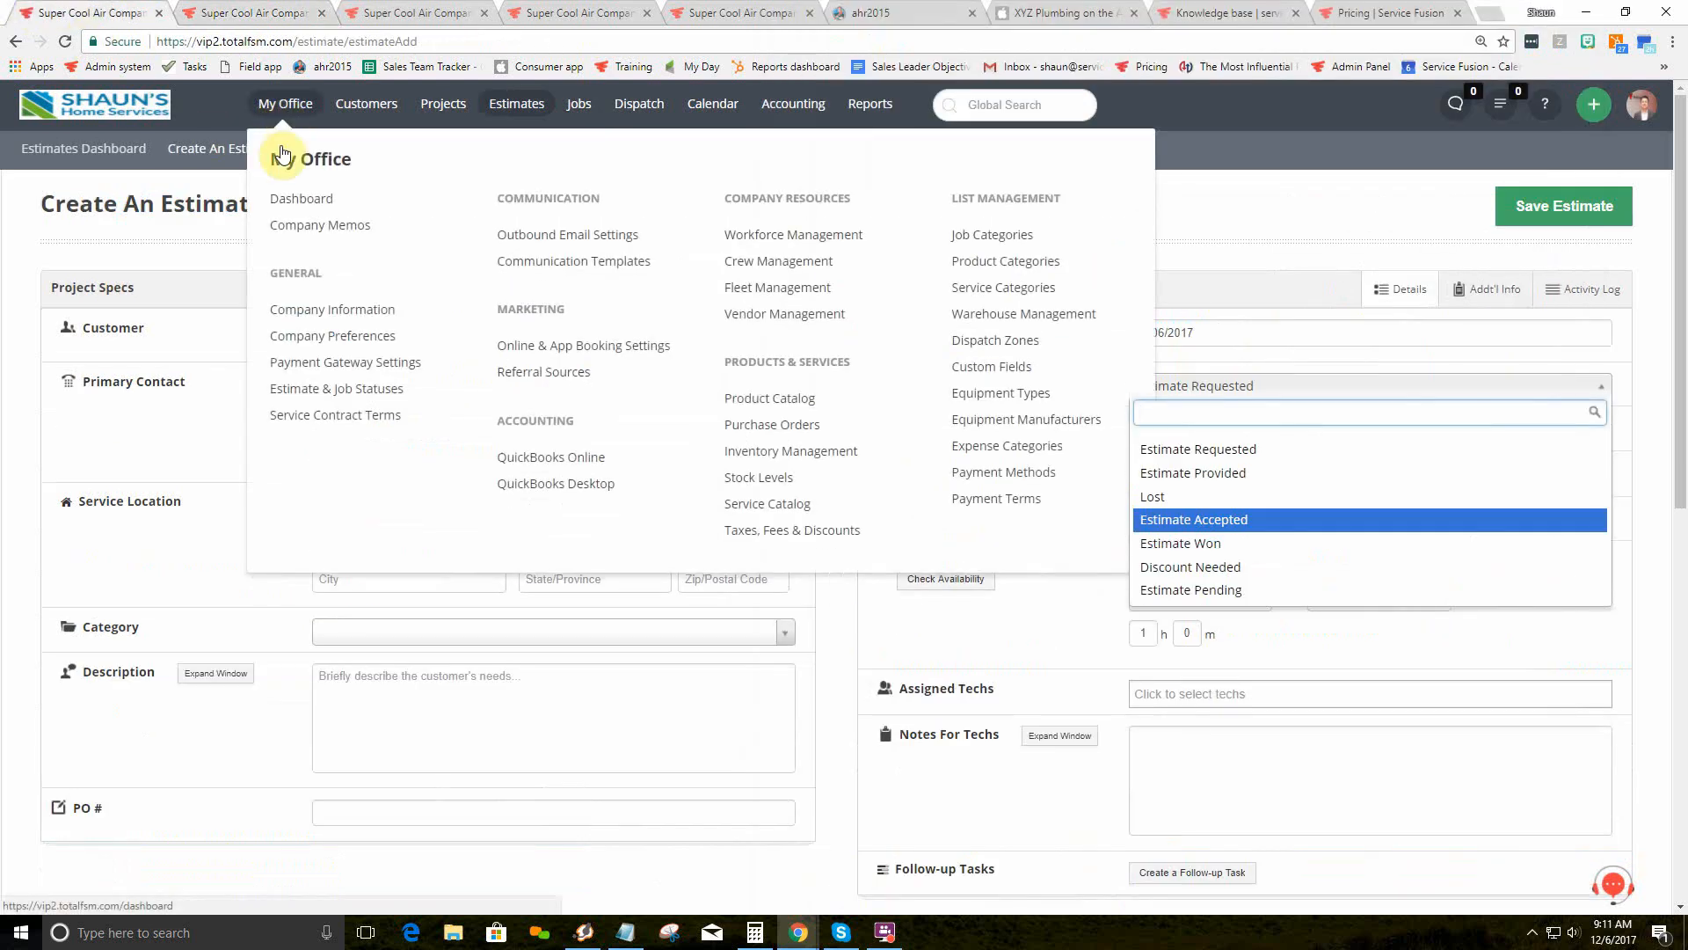
click(343, 392)
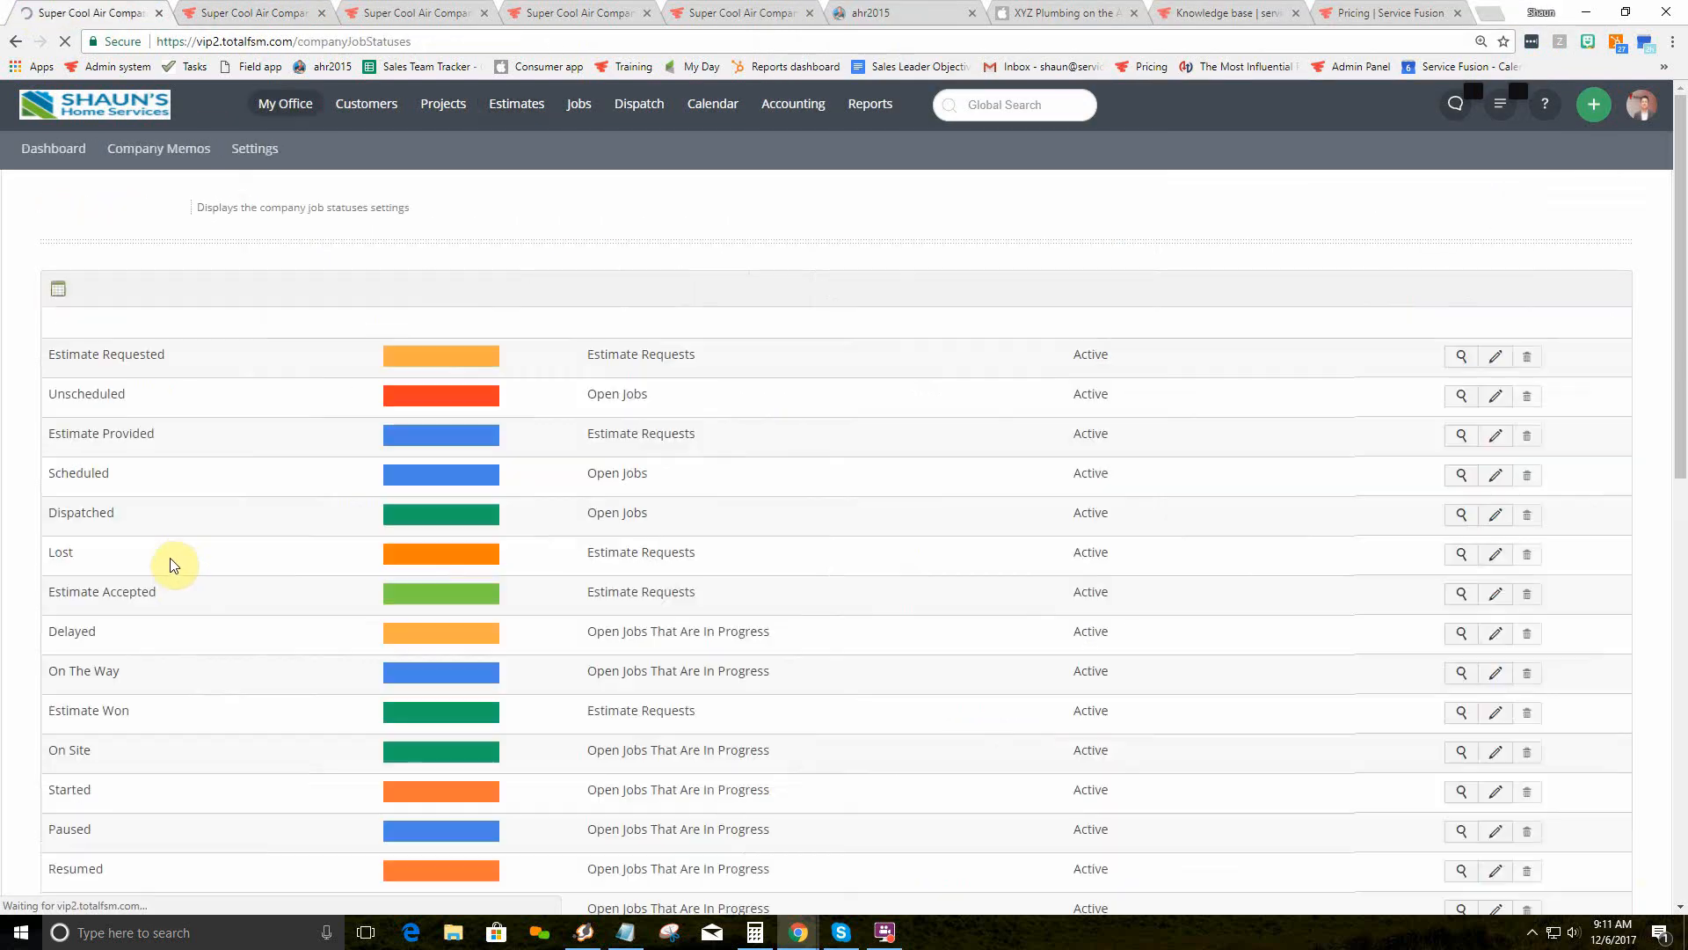
scroll(688, 618, down, 2)
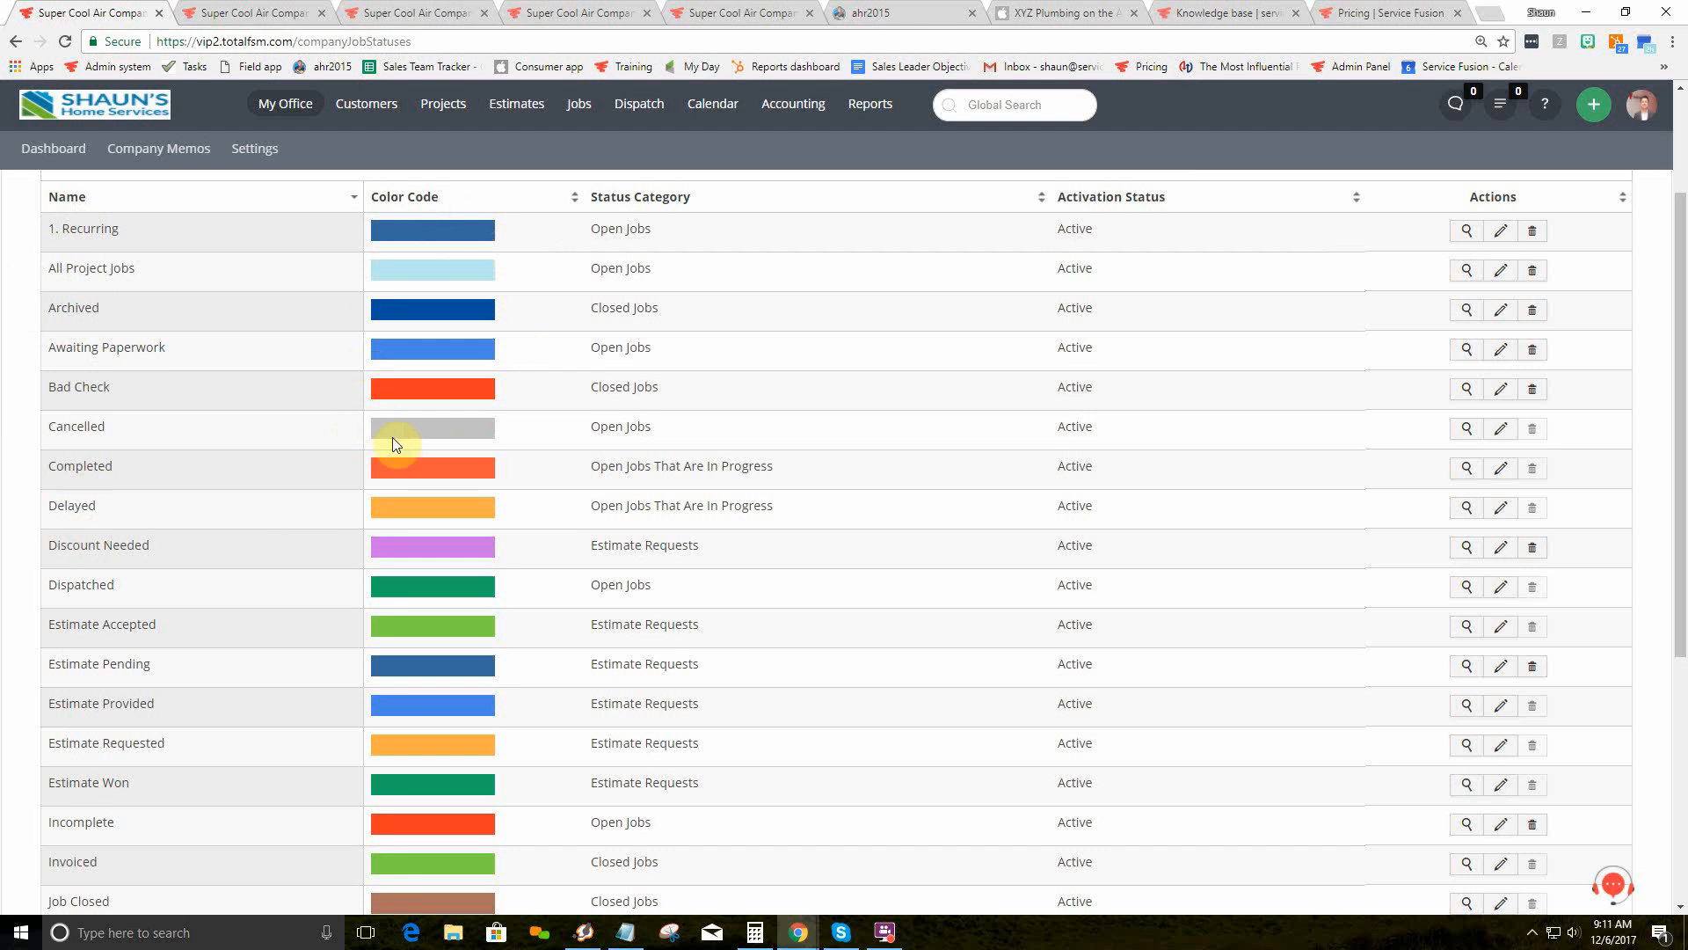
Step: Glance at the dispatch board, then open the Jobs Dashboard listing 17 dispatched jobs
click(422, 11)
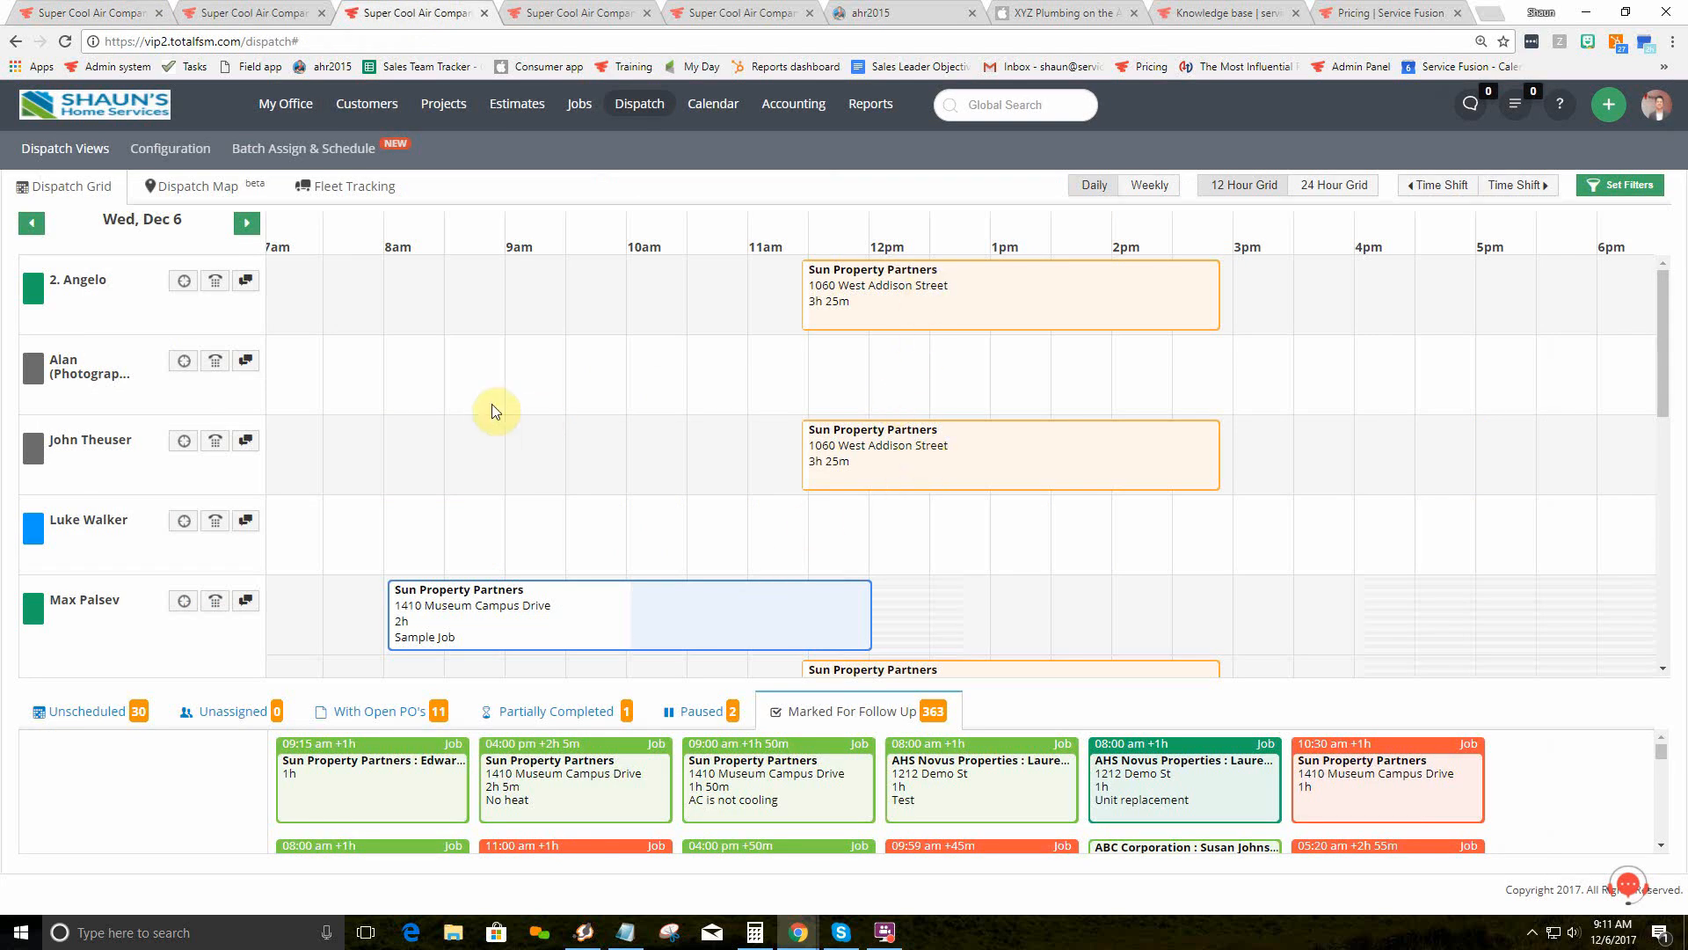
click(63, 12)
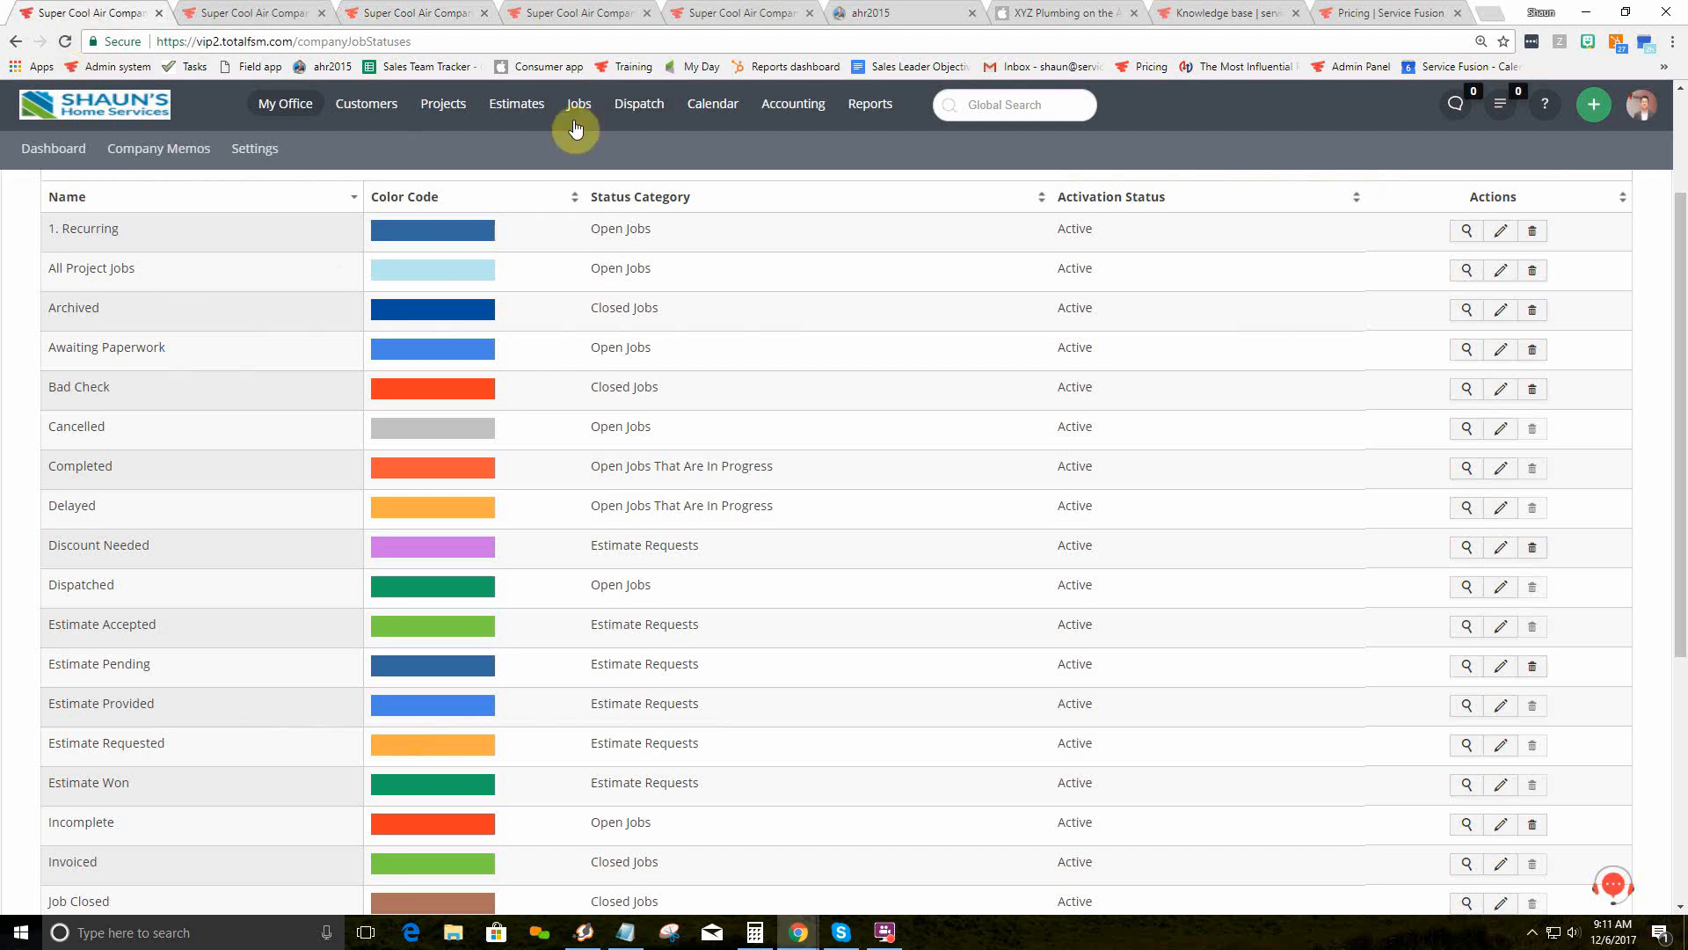
mouse_move(581, 110)
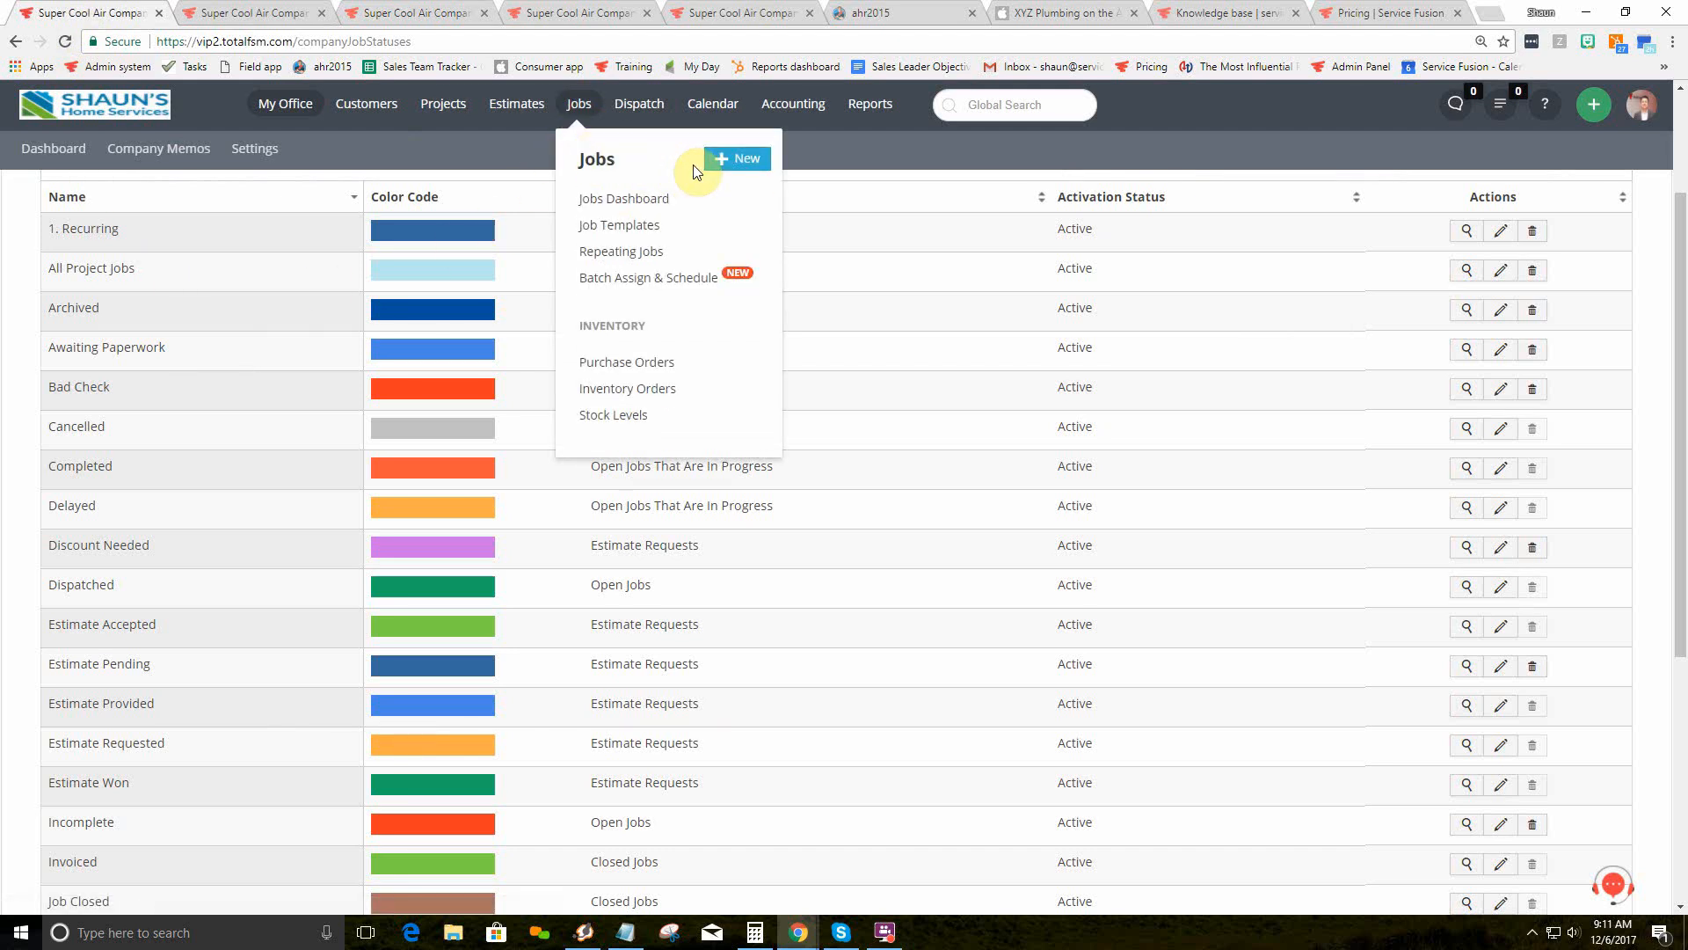
click(649, 201)
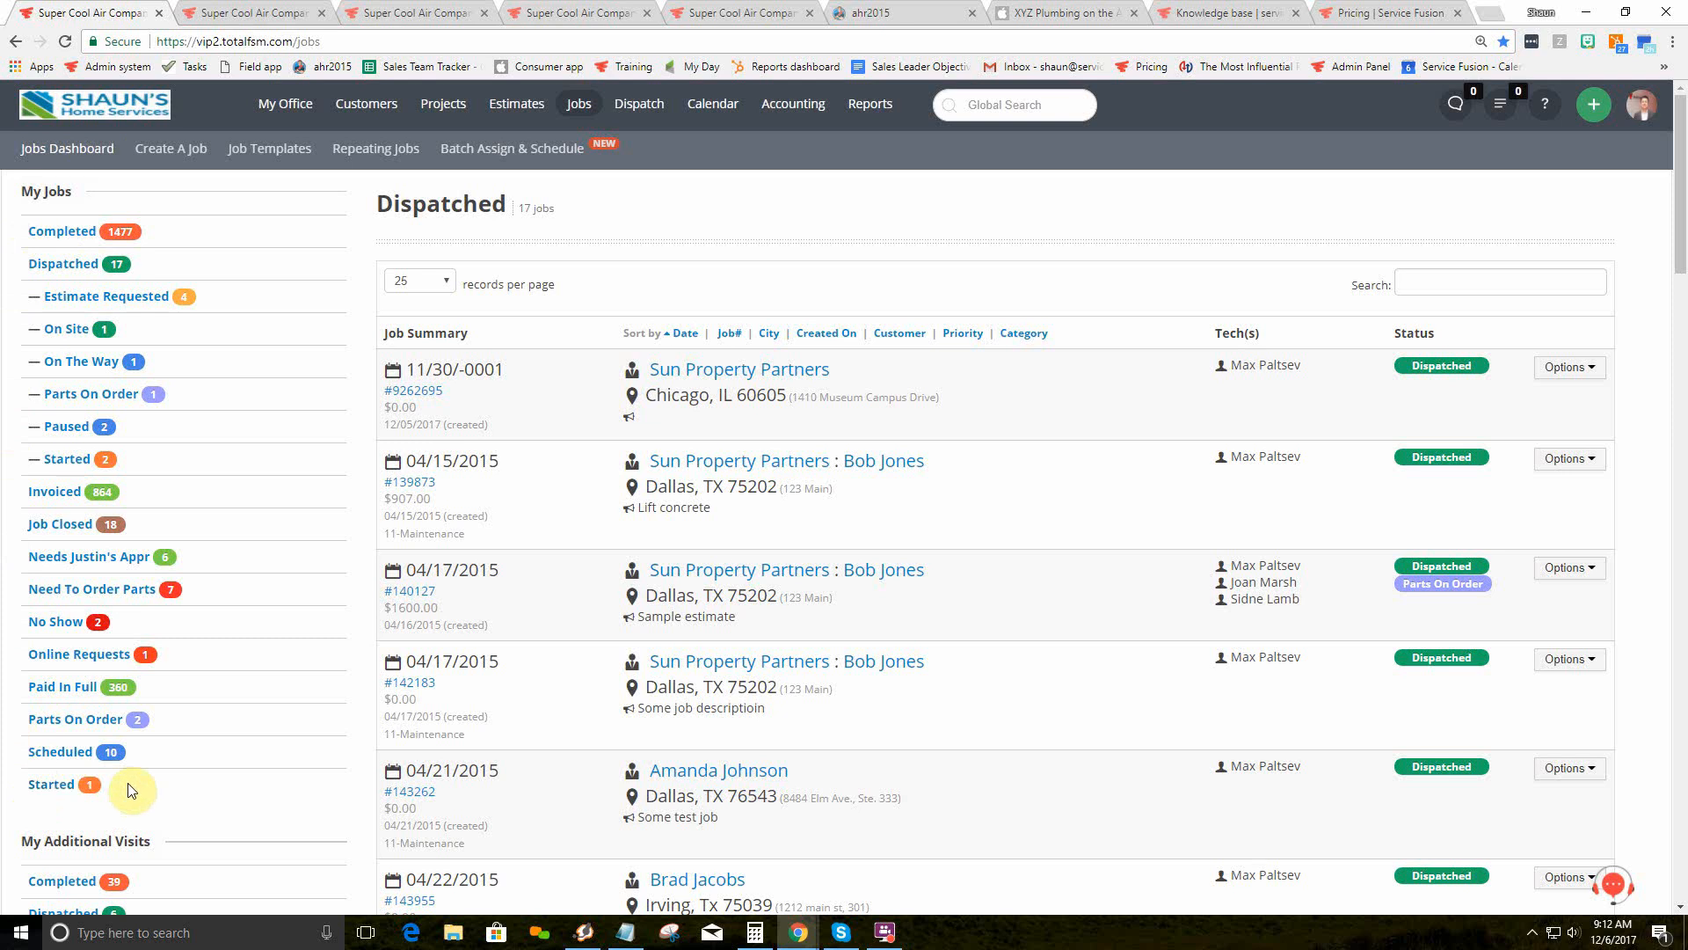
Step: Mark the Sun Property Partners job COMPLETED in the field app and check the Completed jobs list
mouse_move(803, 941)
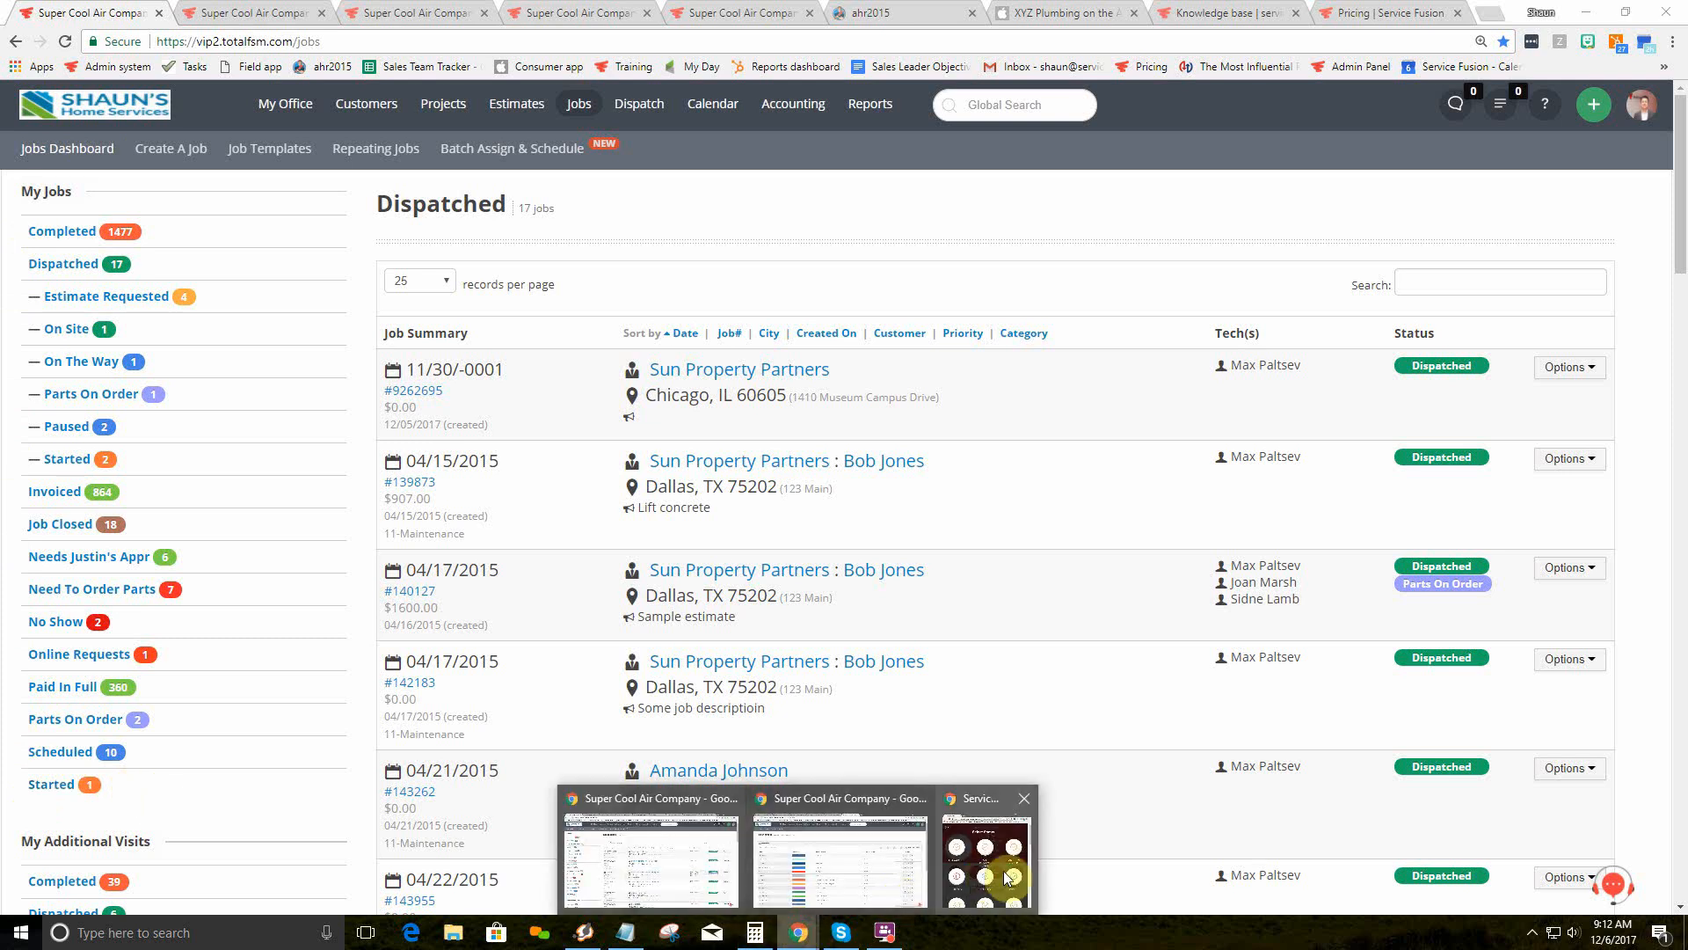
click(999, 870)
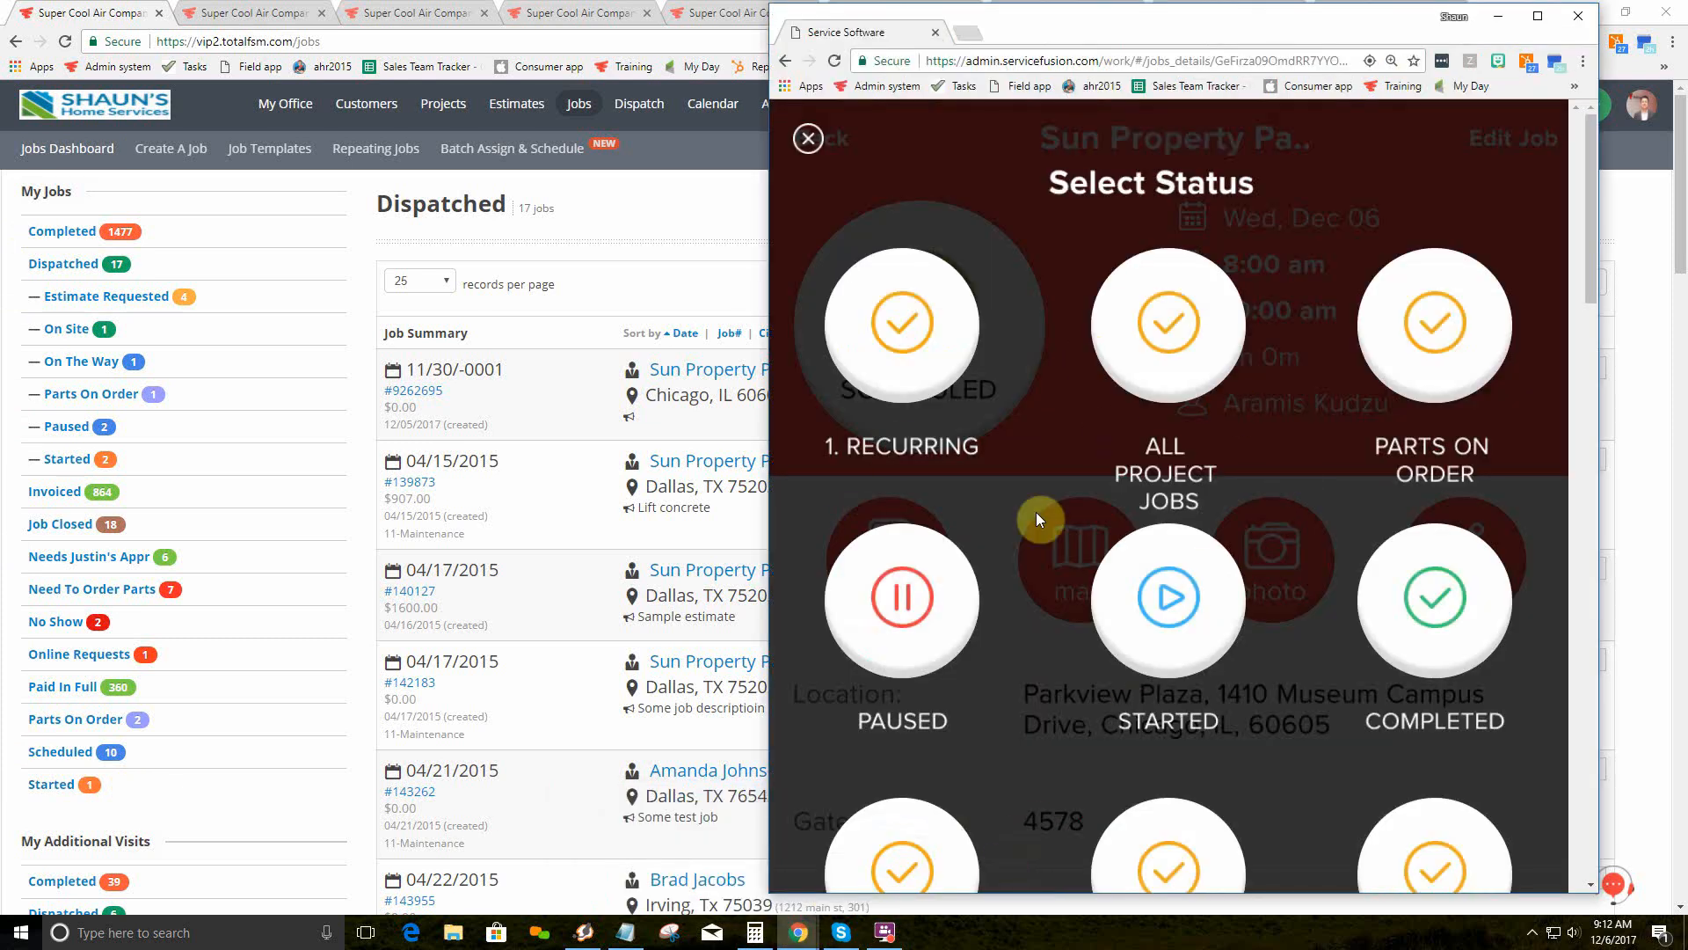
click(1435, 598)
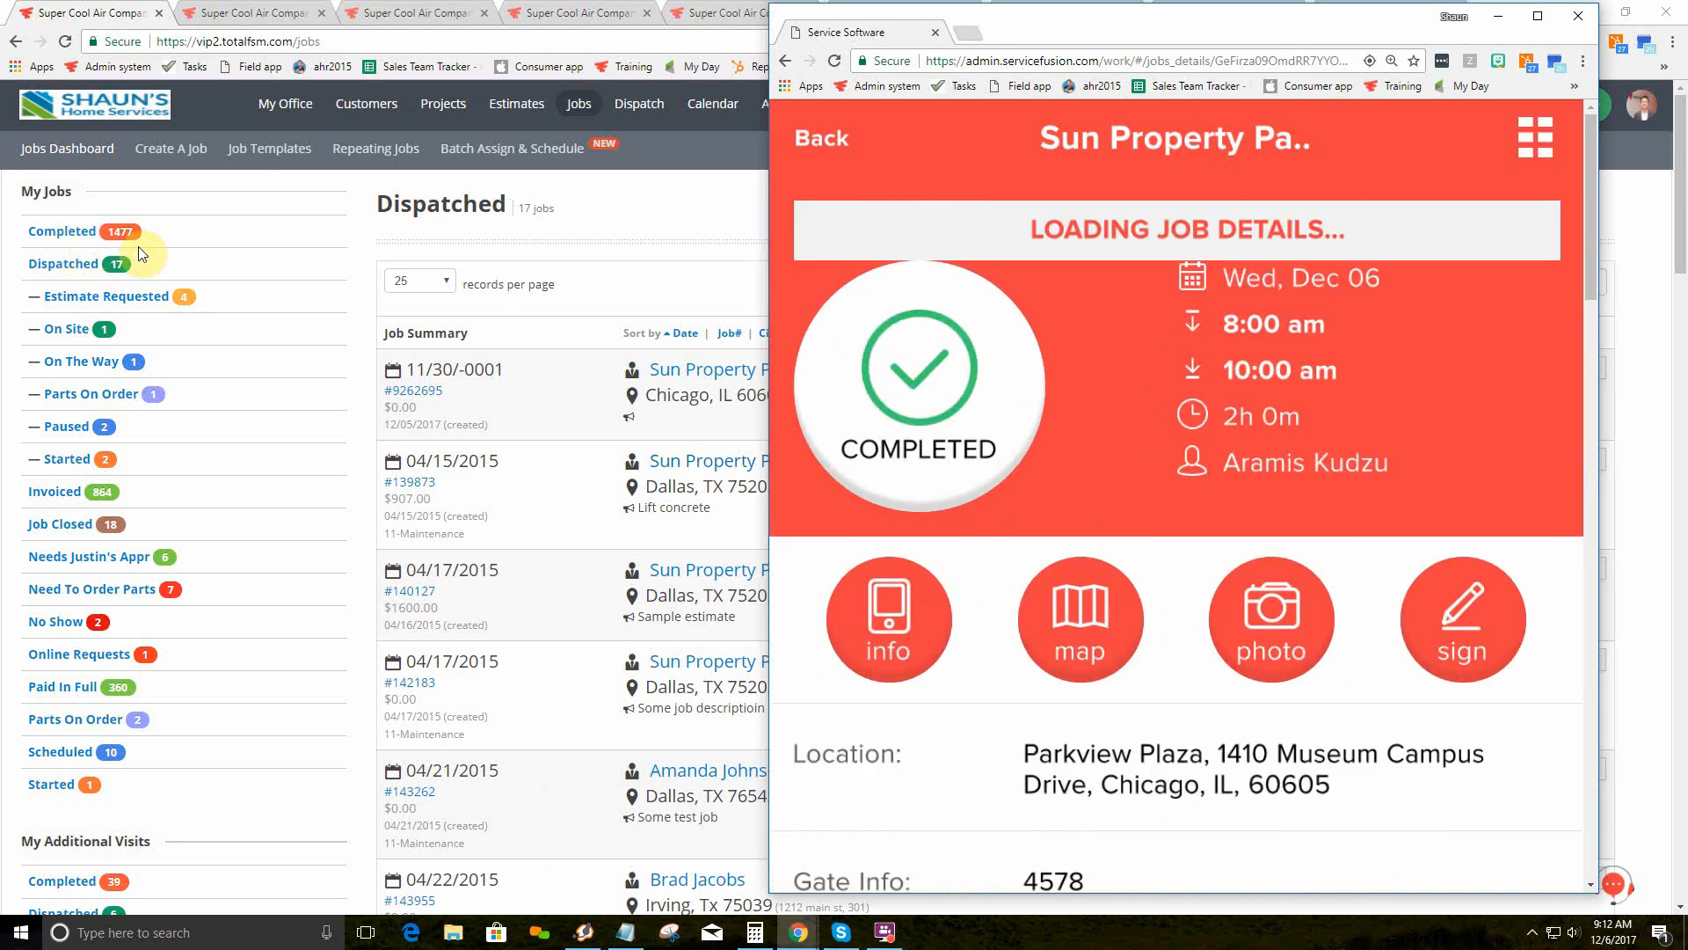
click(63, 231)
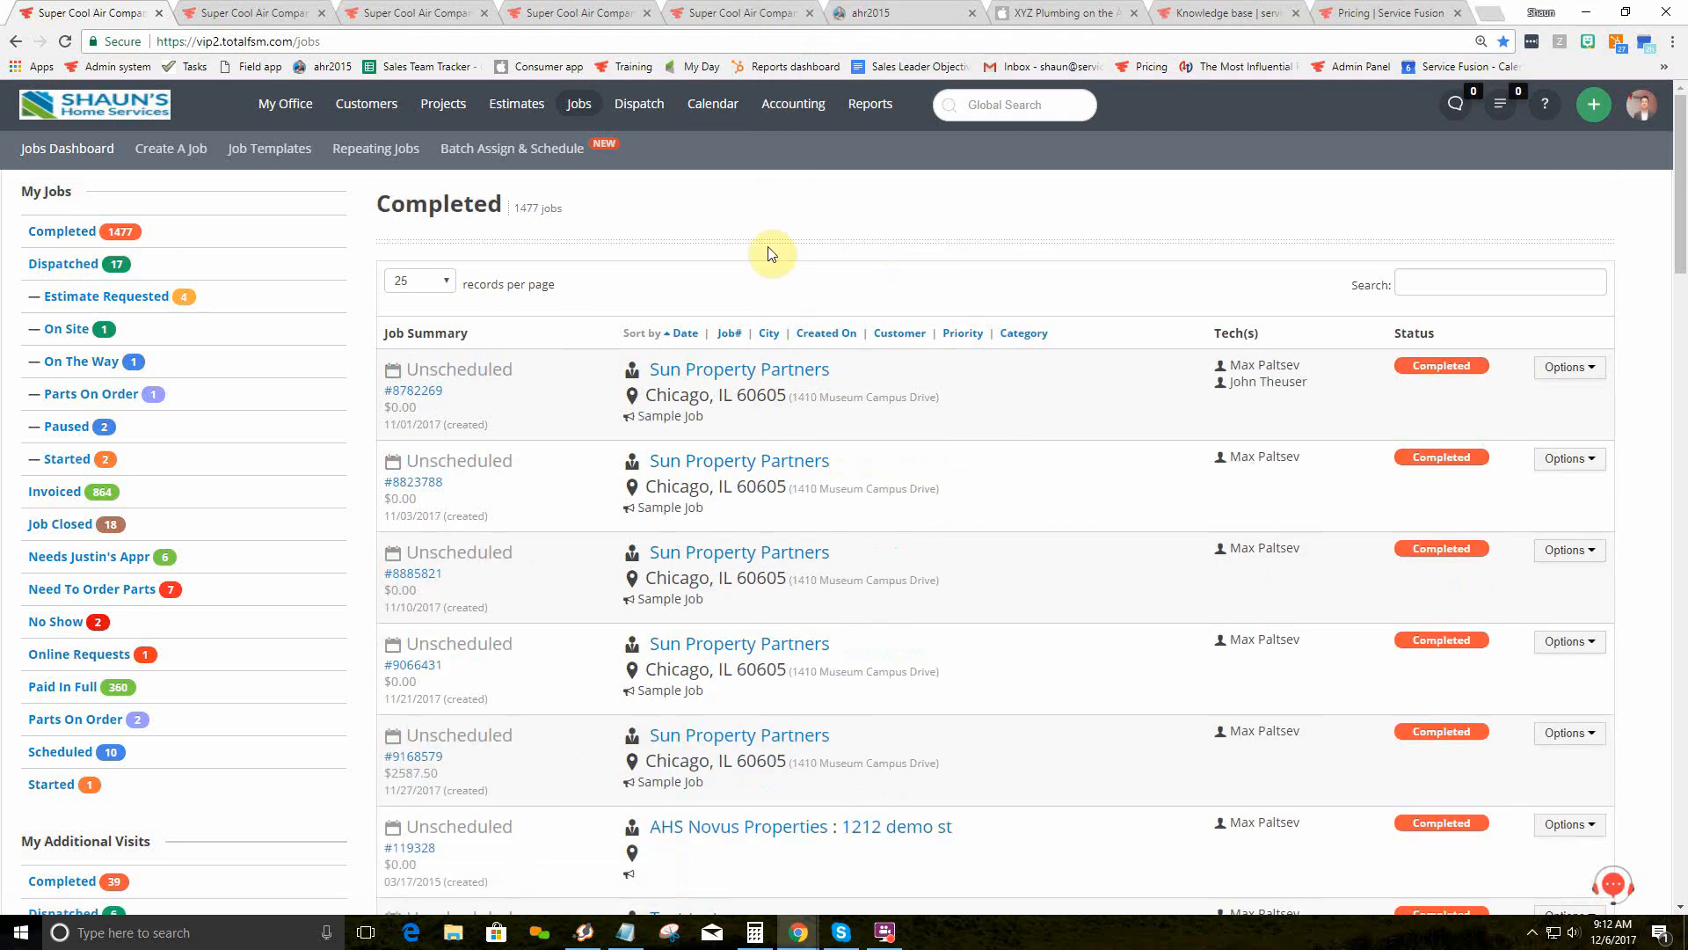
mouse_move(798, 932)
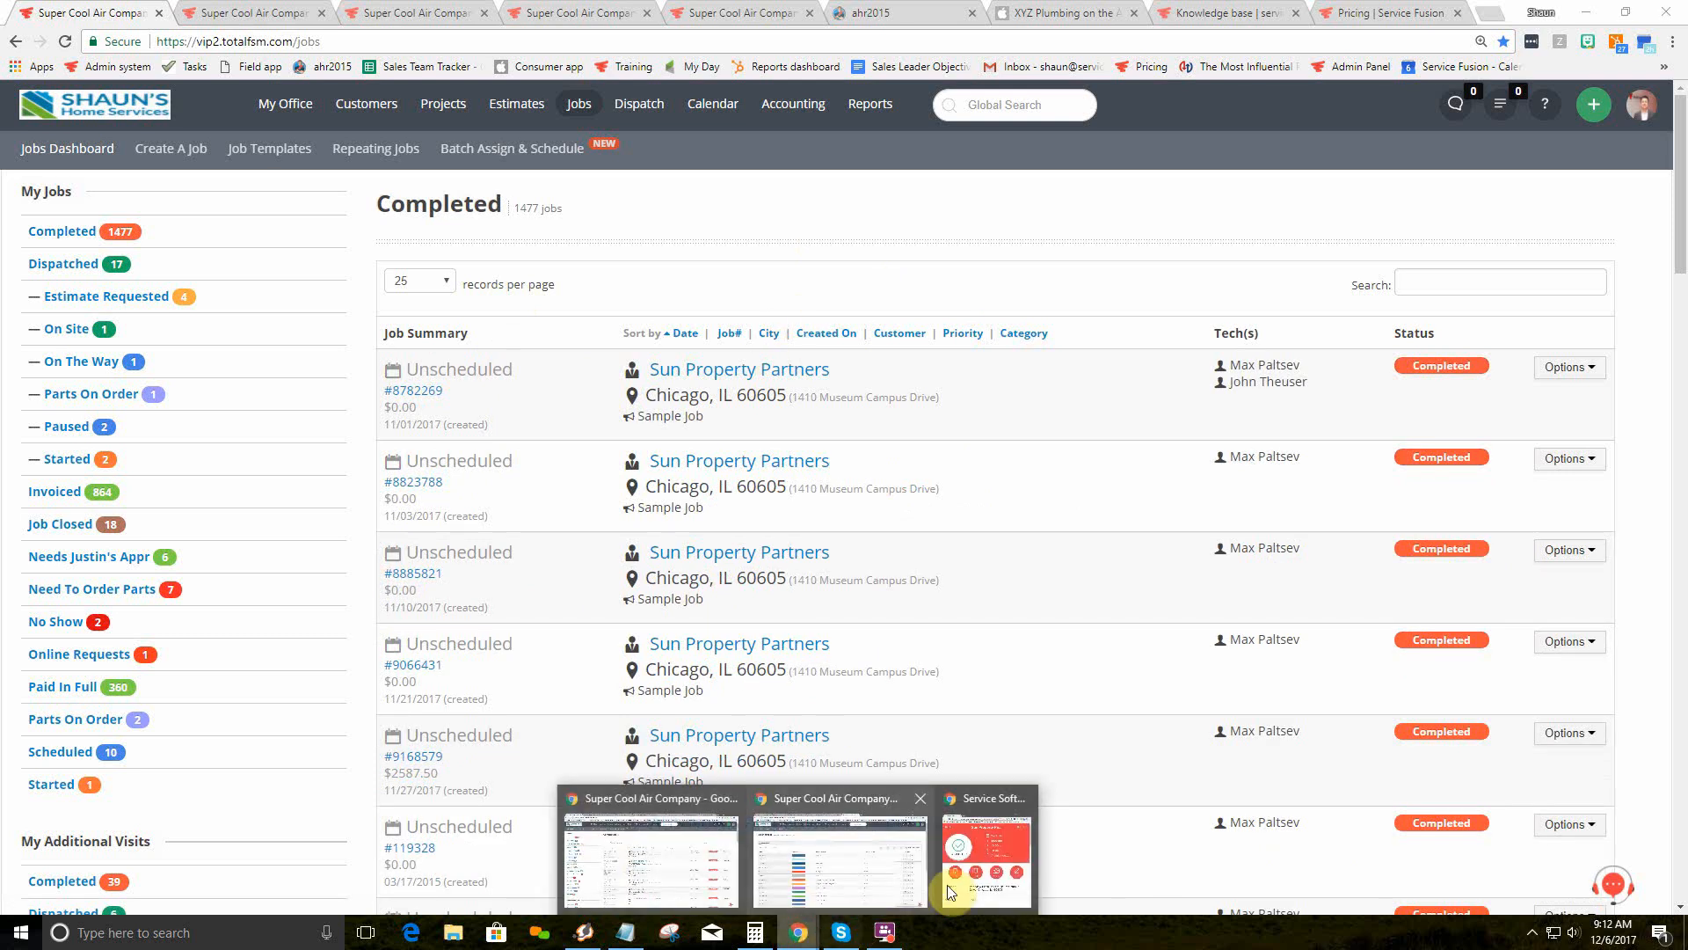
click(1016, 839)
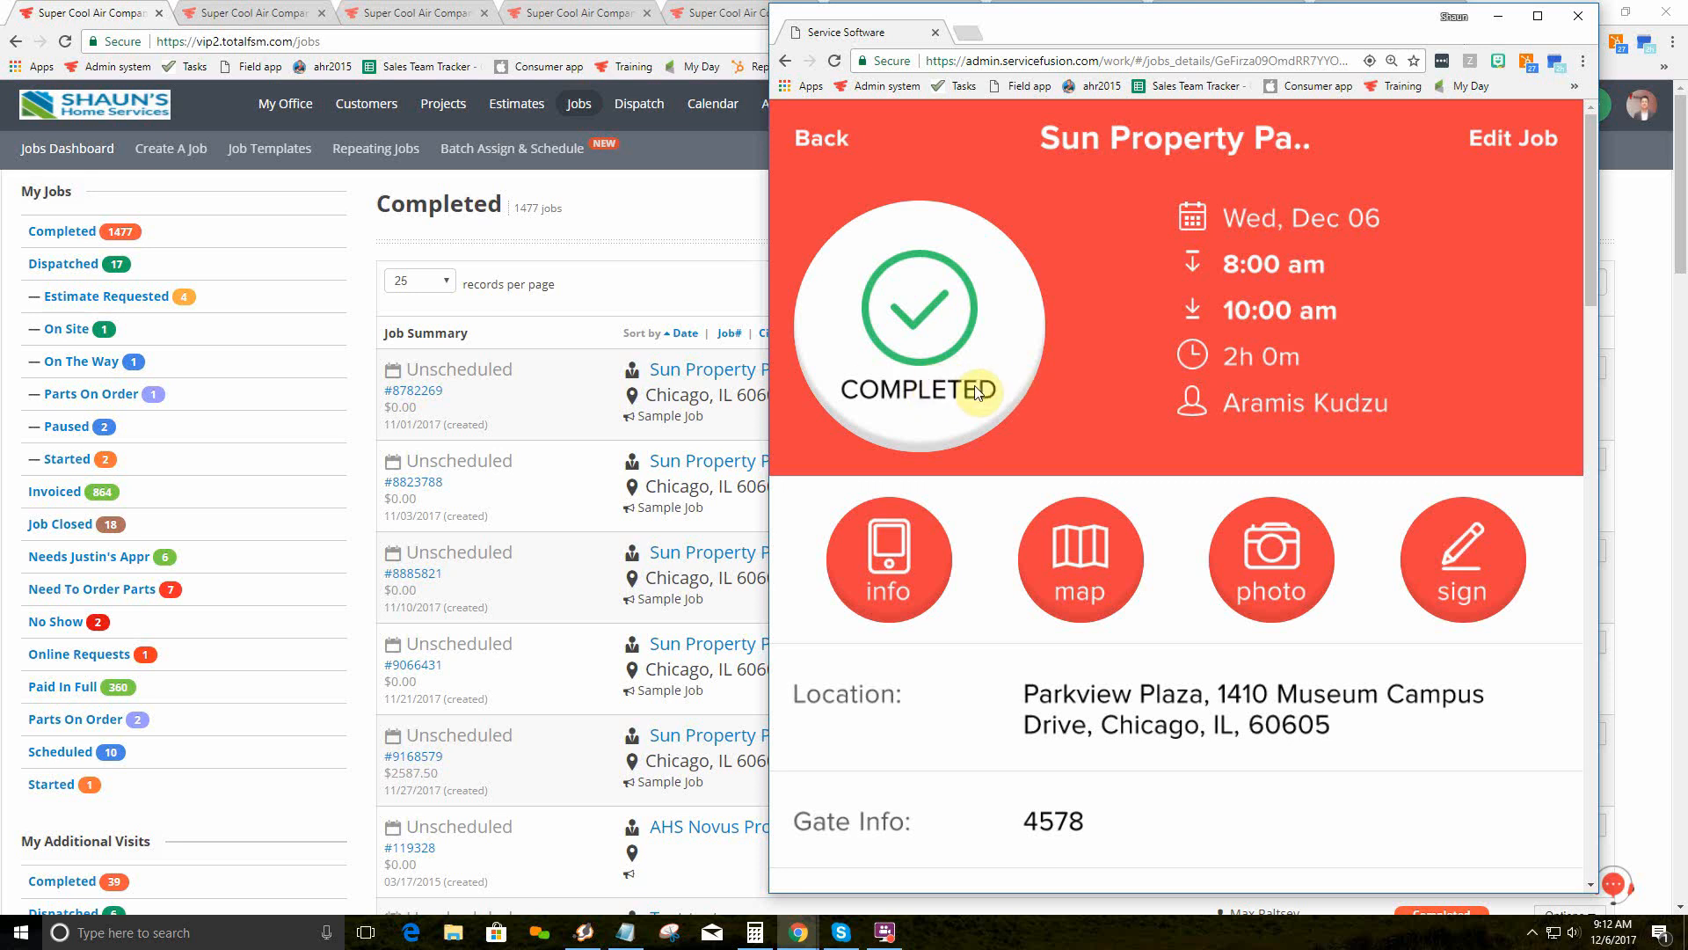
Step: Finalize the completed job's invoice, with the job's details opened in the office window behind
scroll(1206, 422, down, 15)
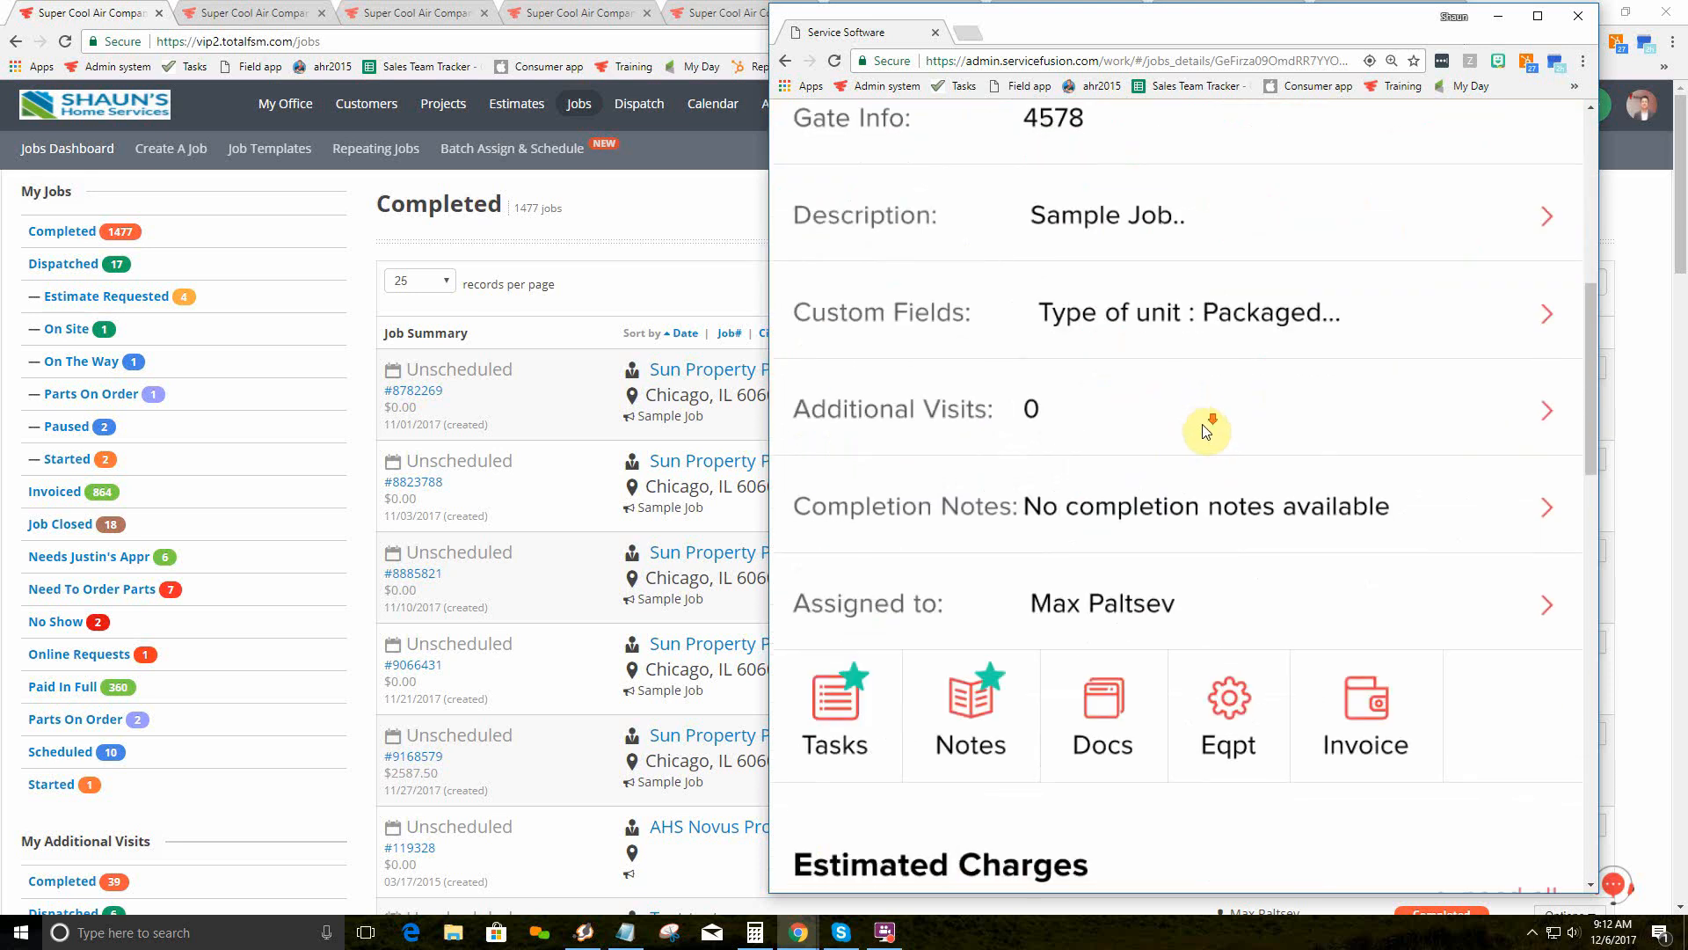
scroll(1213, 439, down, 5)
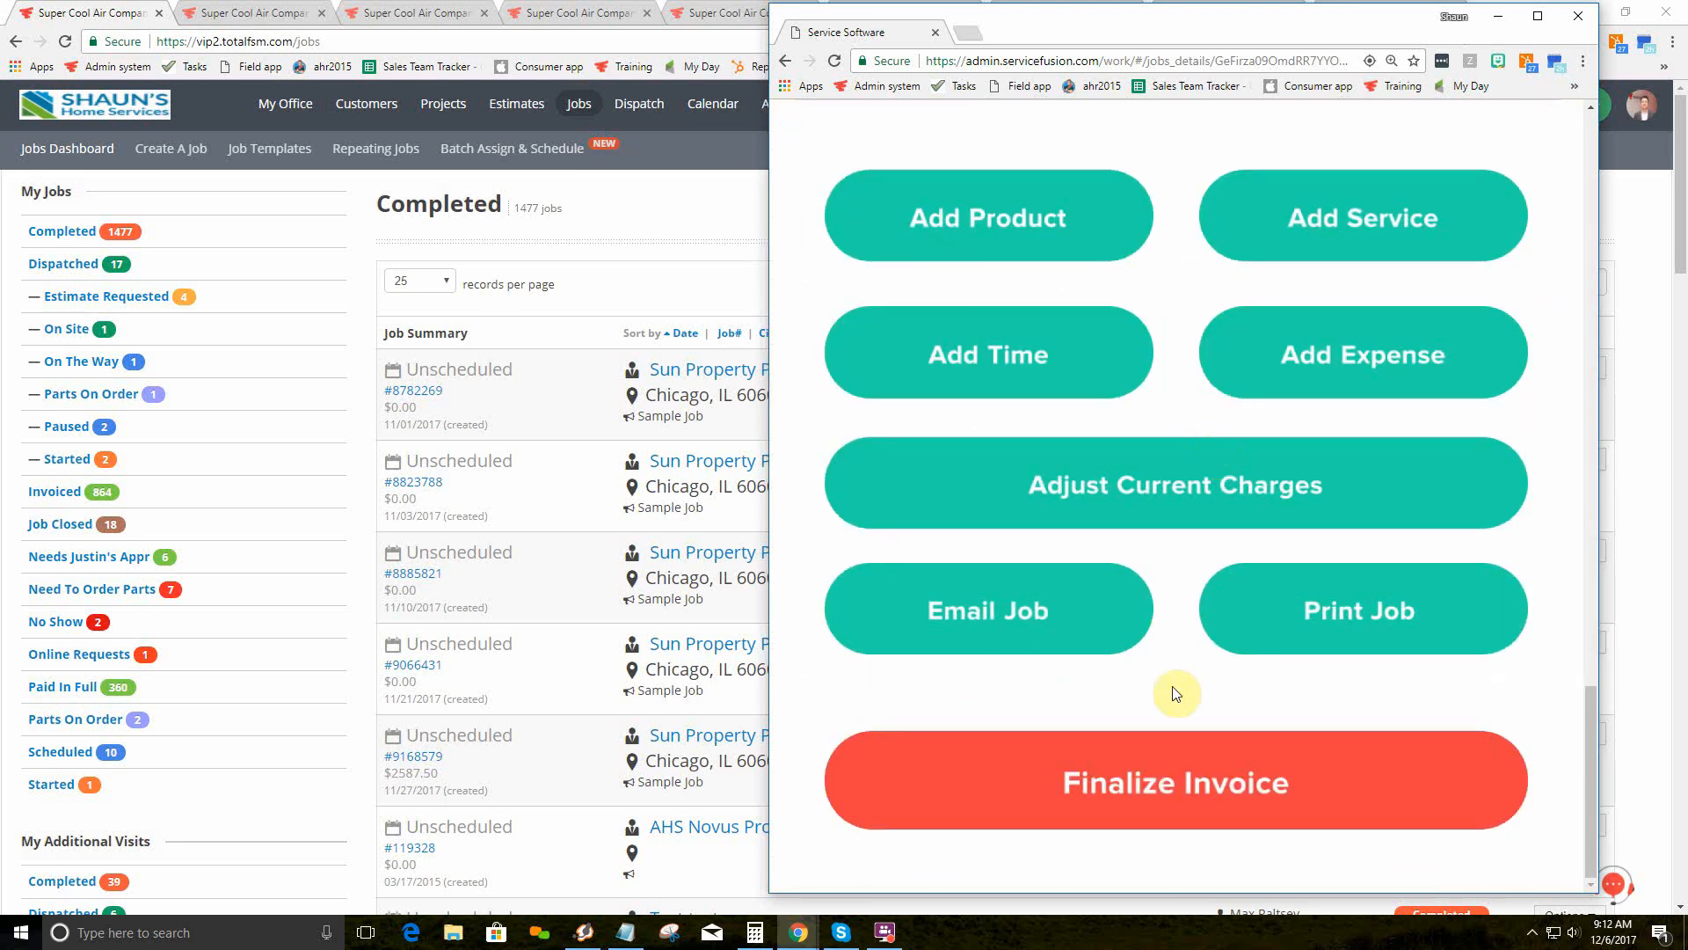
click(1169, 784)
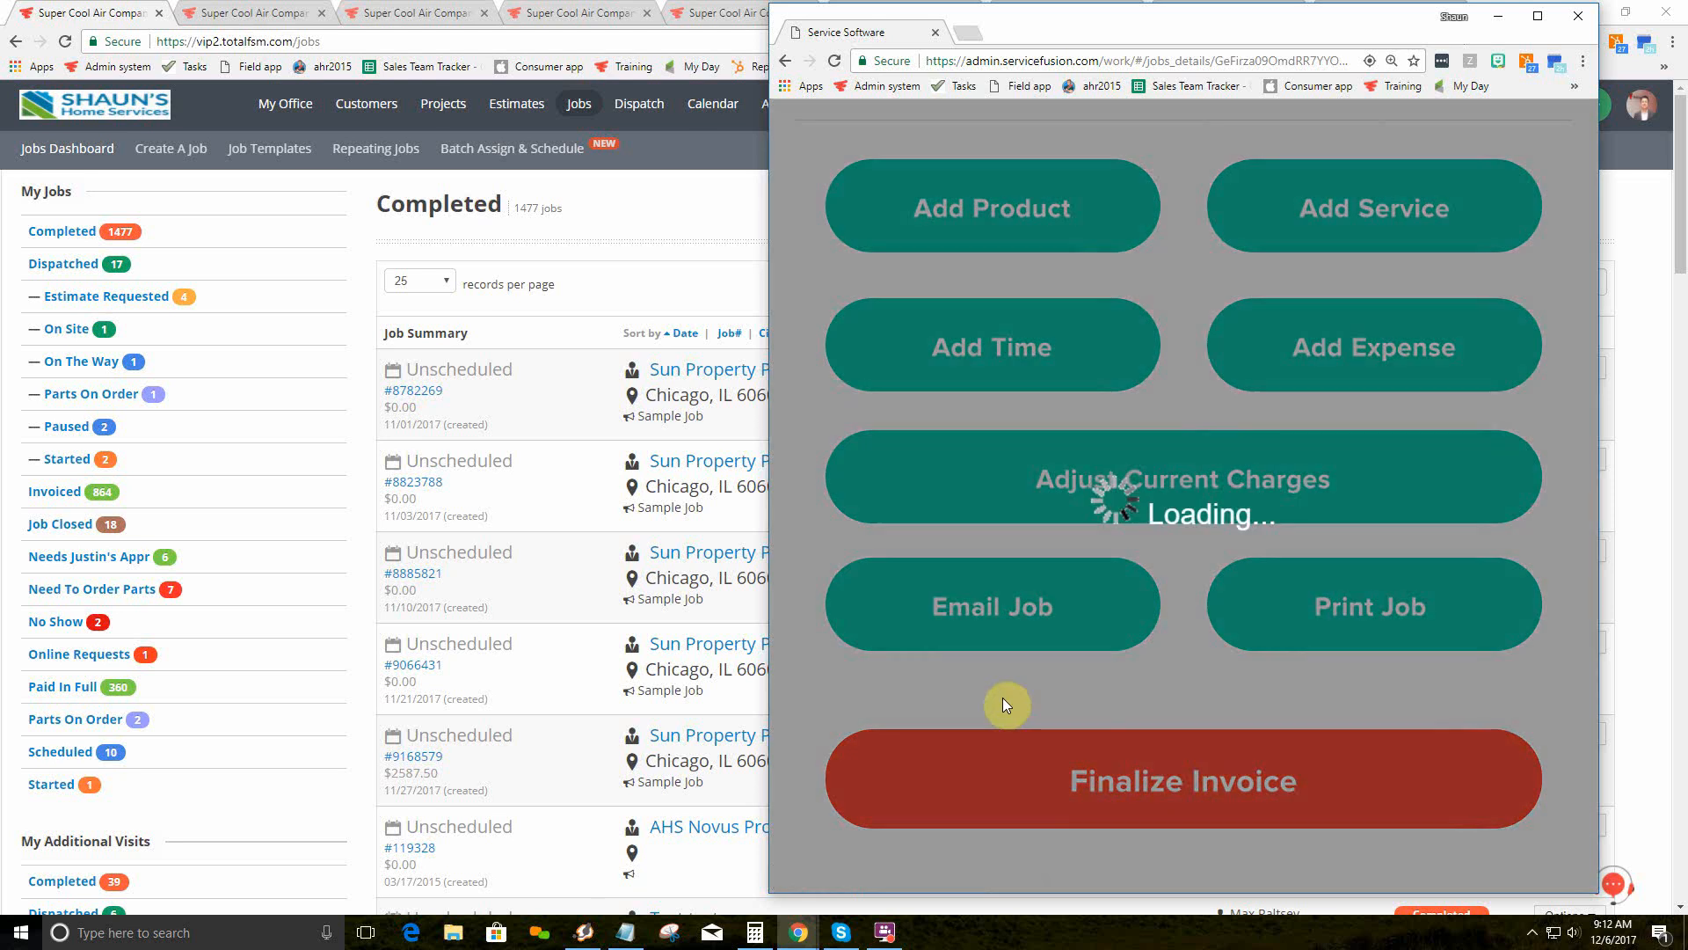
scroll(1012, 694, up, 3)
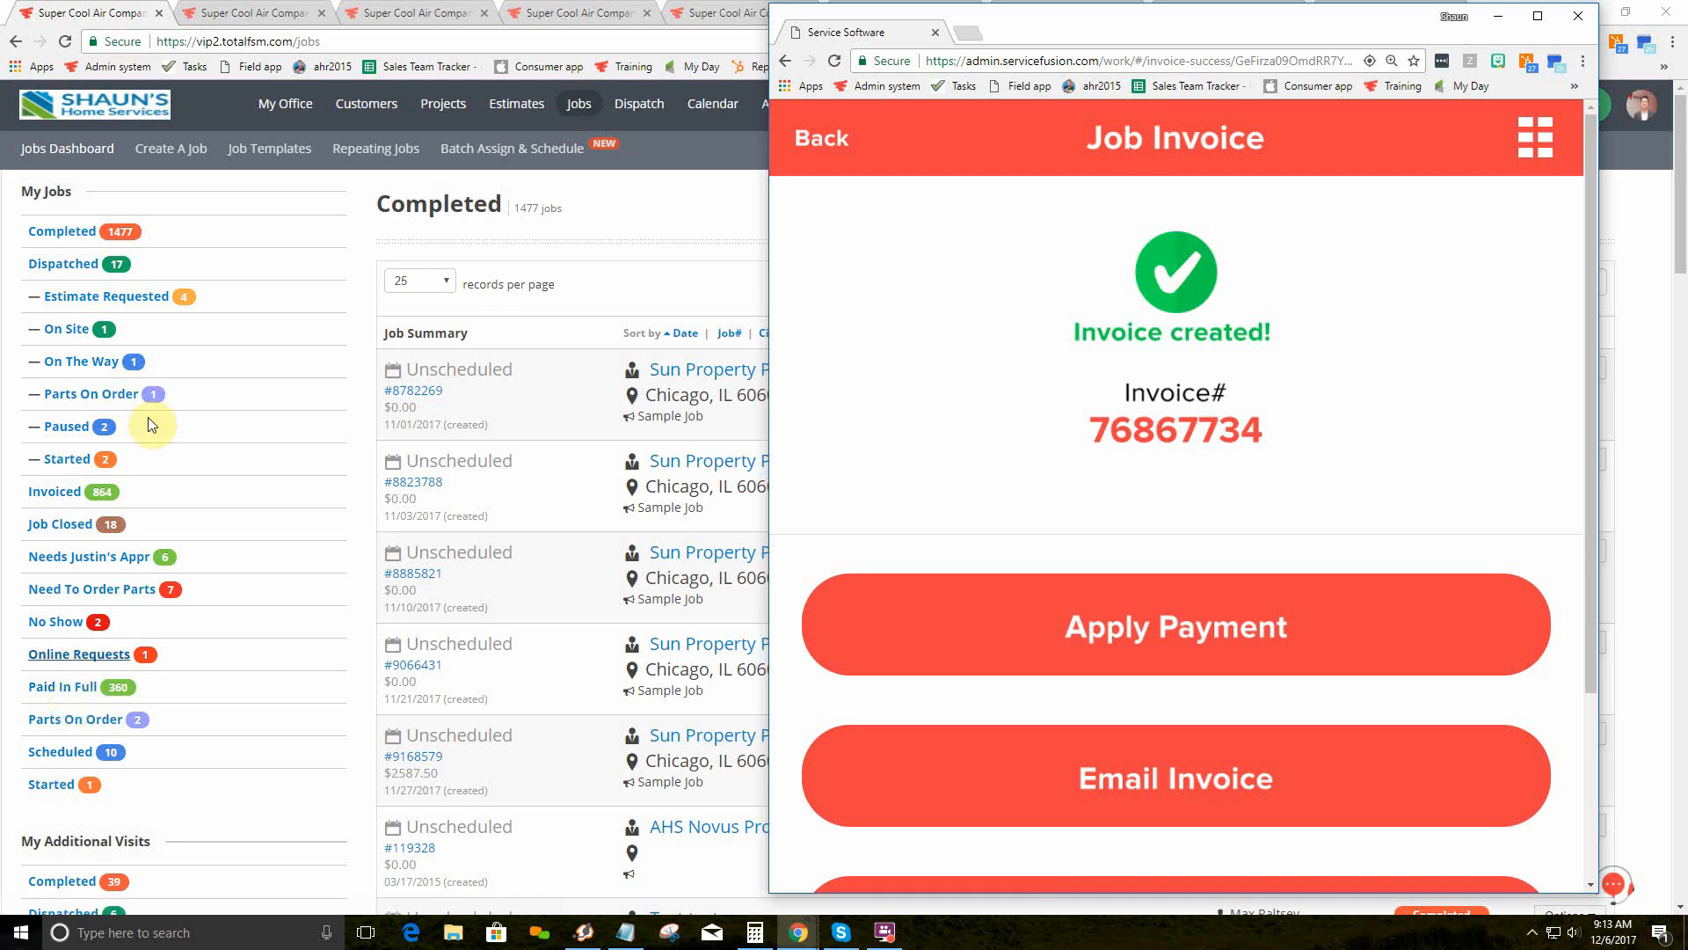
click(246, 13)
mouse_move(285, 104)
key(alt+Tab)
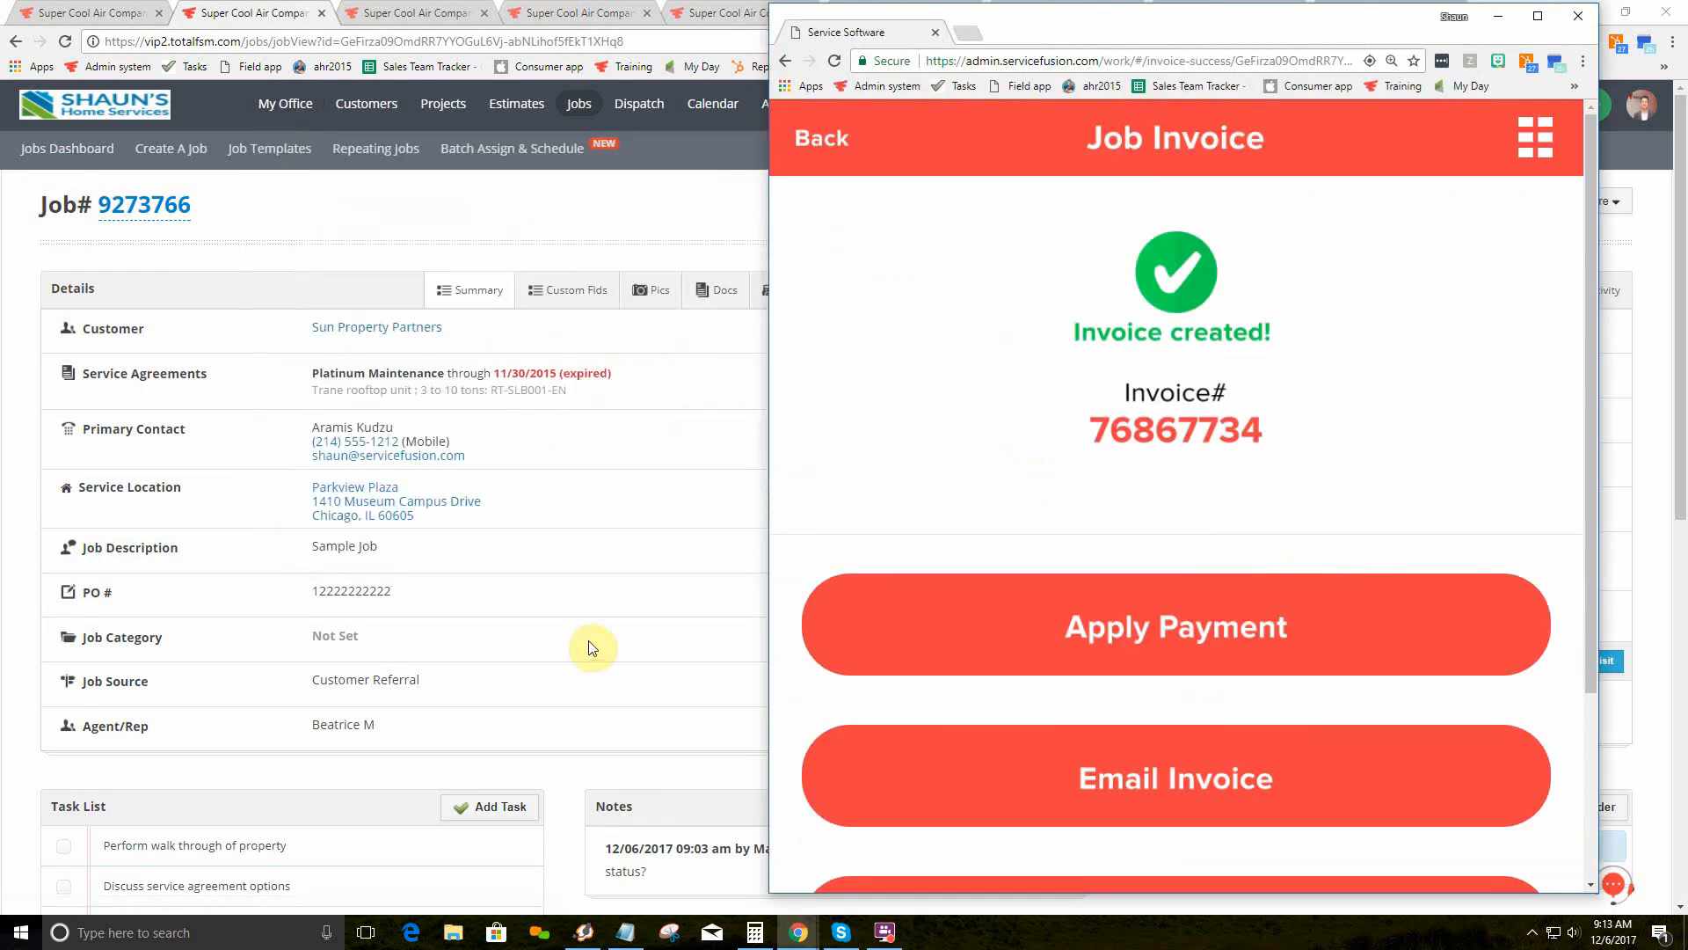
scroll(1152, 558, down, 2)
Step: Start an invoice email using the Invoice email template
click(1196, 598)
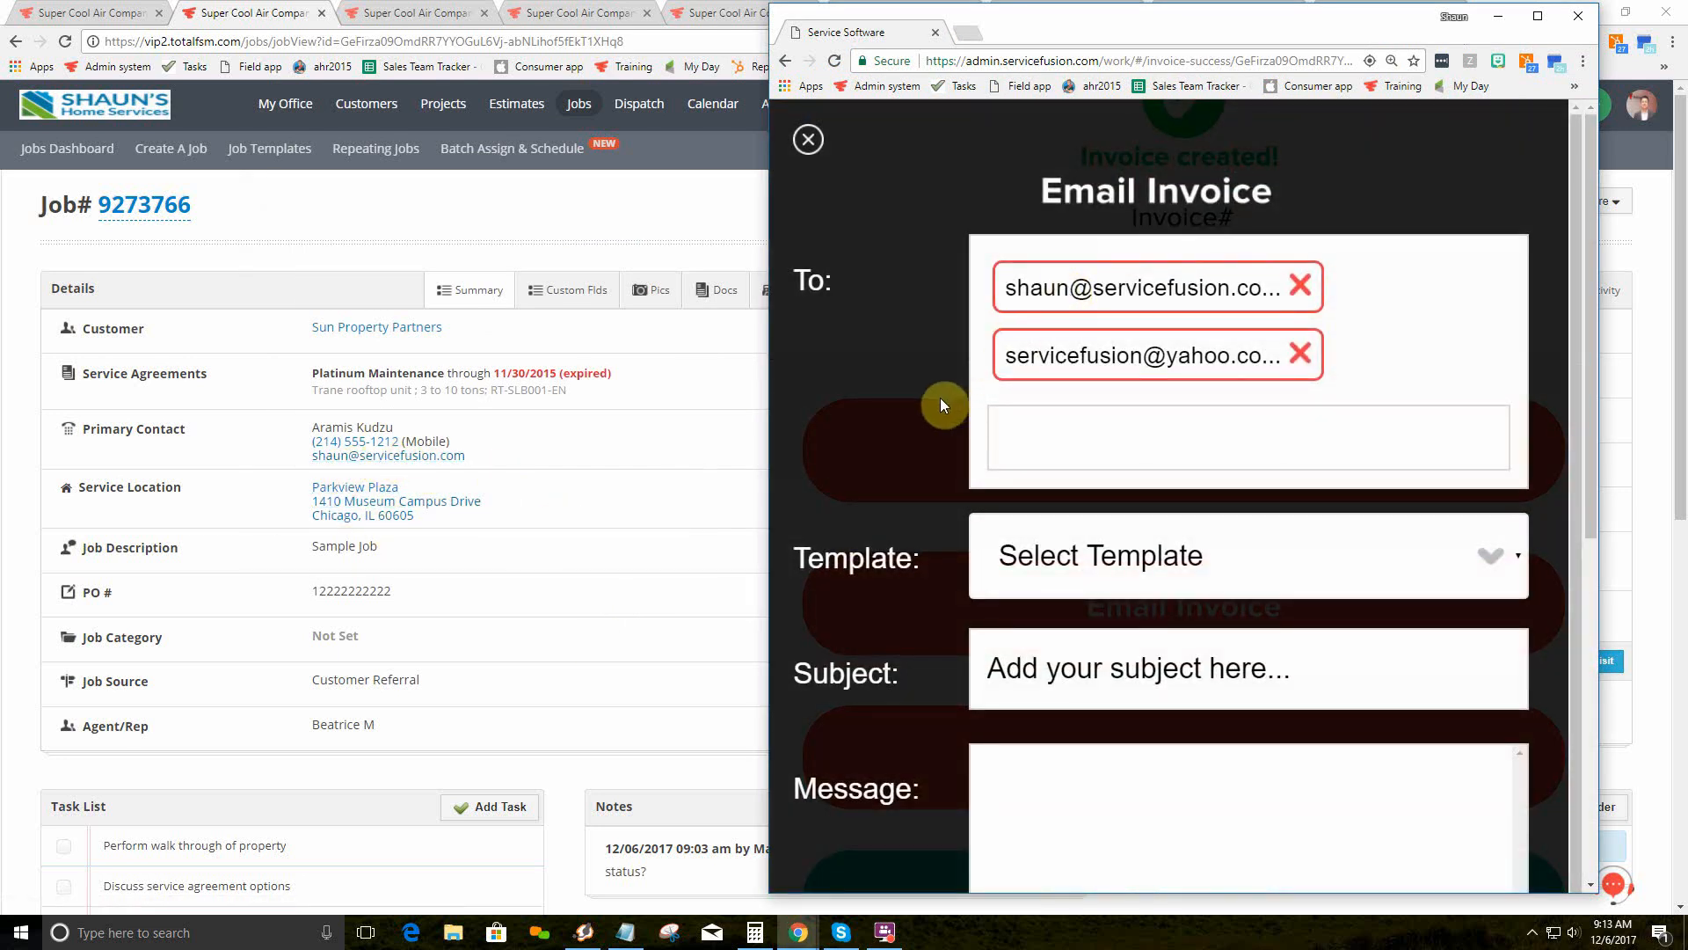
scroll(941, 398, down, 1)
click(1063, 467)
click(999, 556)
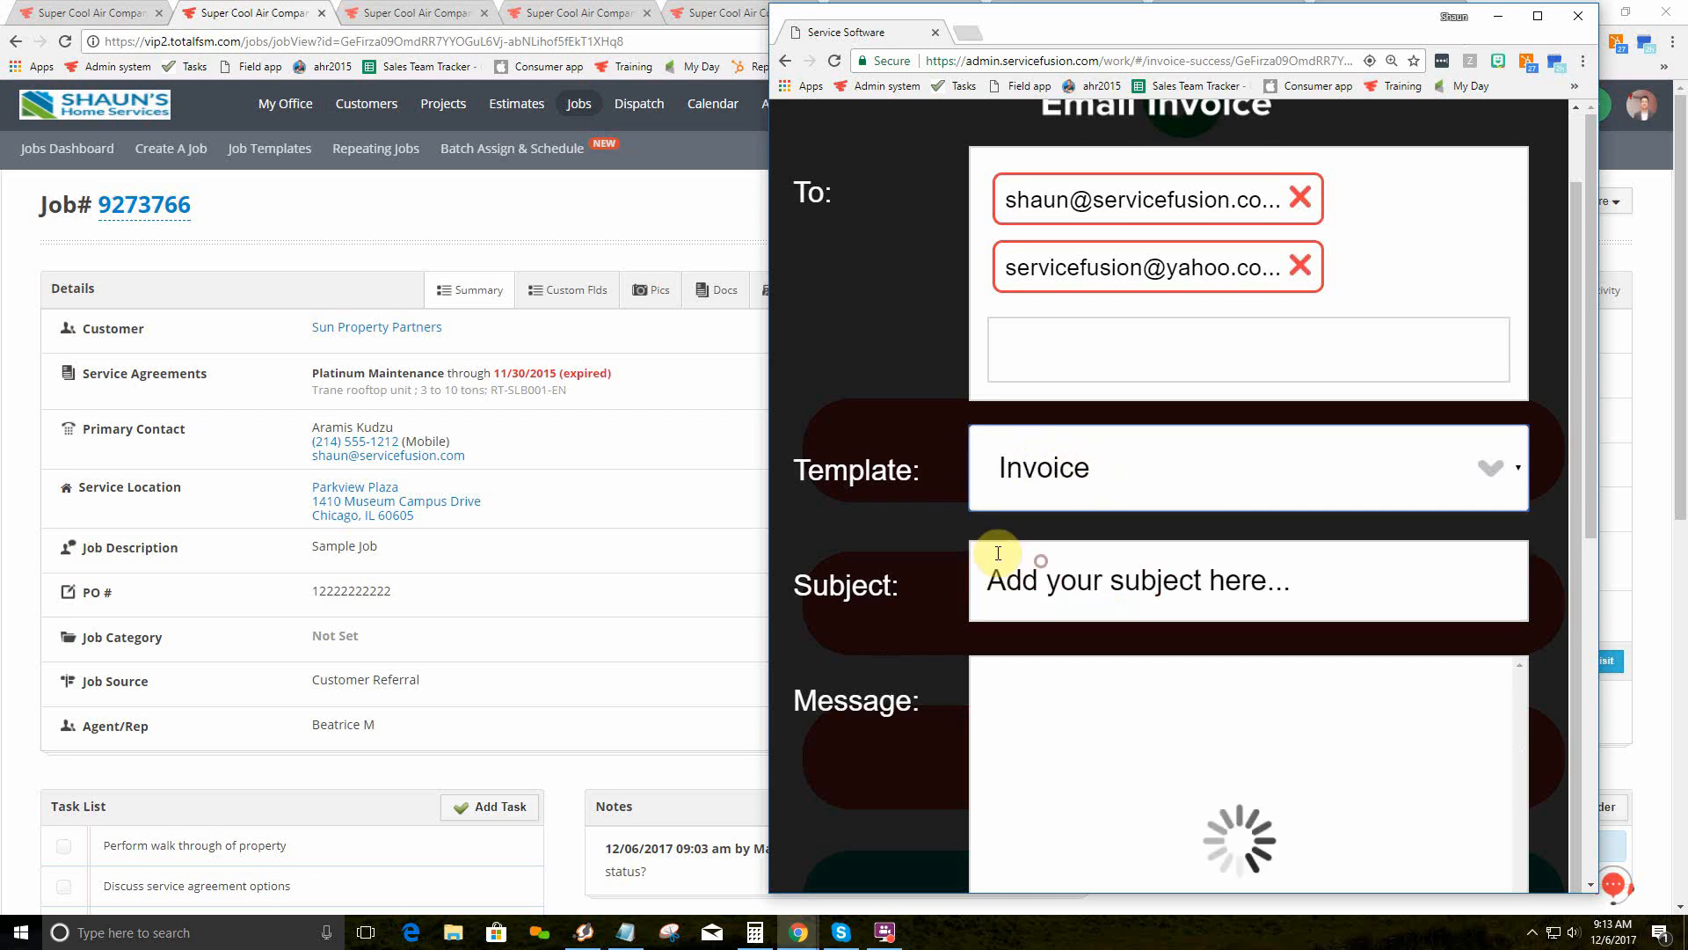
scroll(942, 483, down, 3)
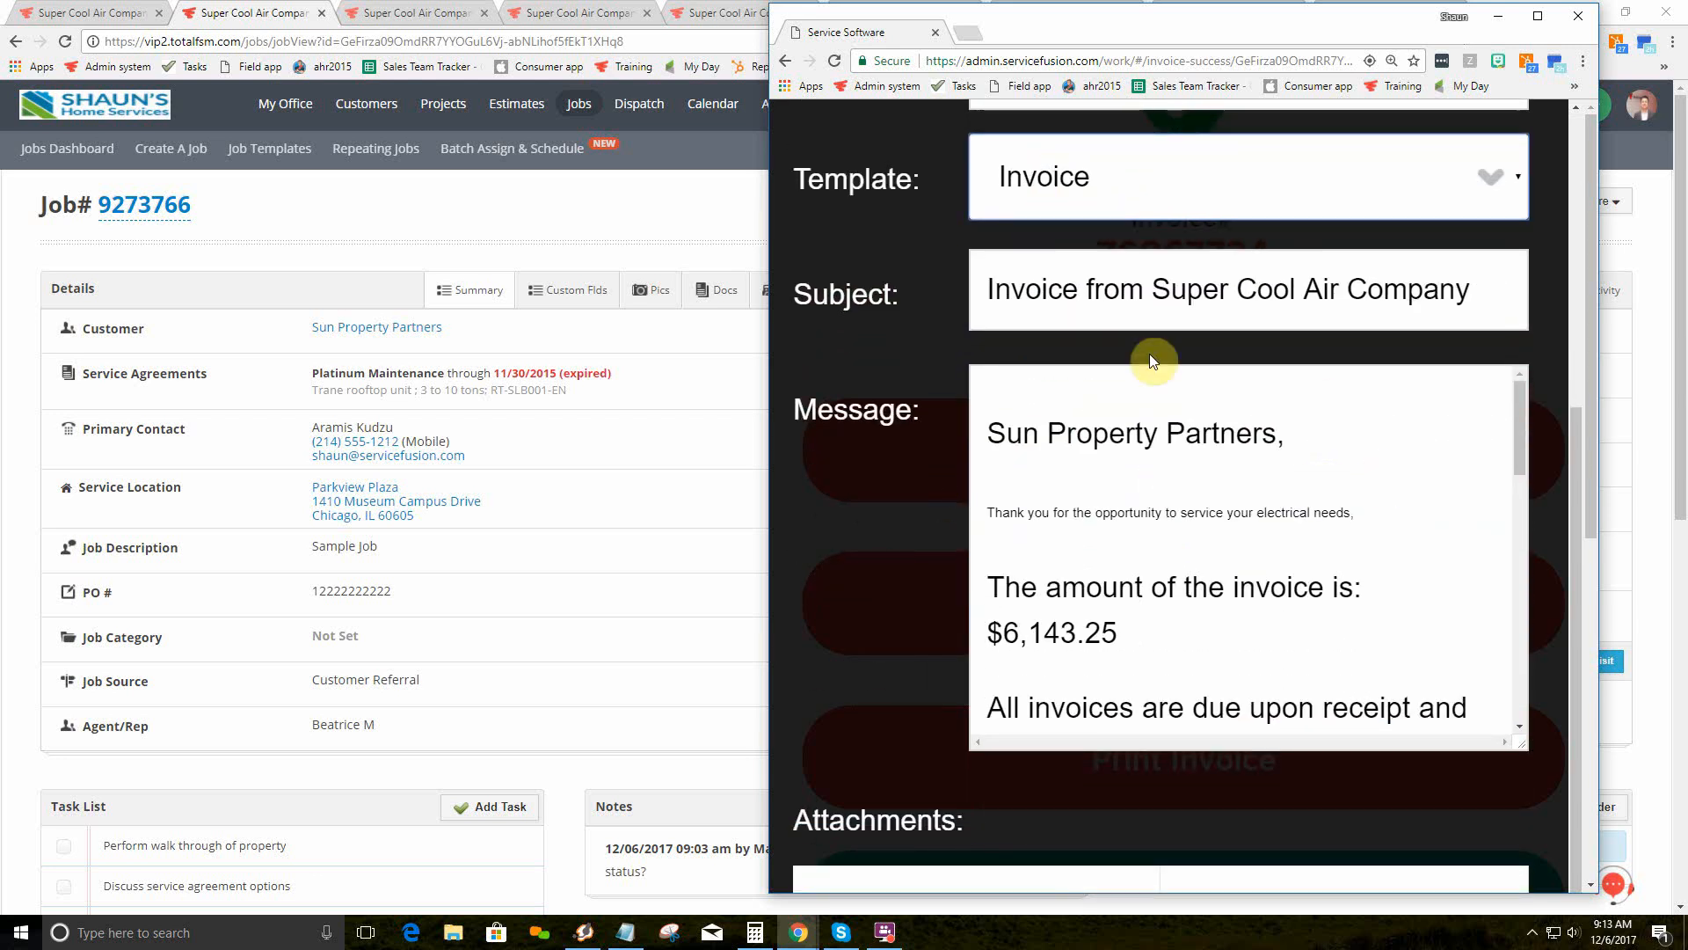
scroll(1240, 526, down, 1)
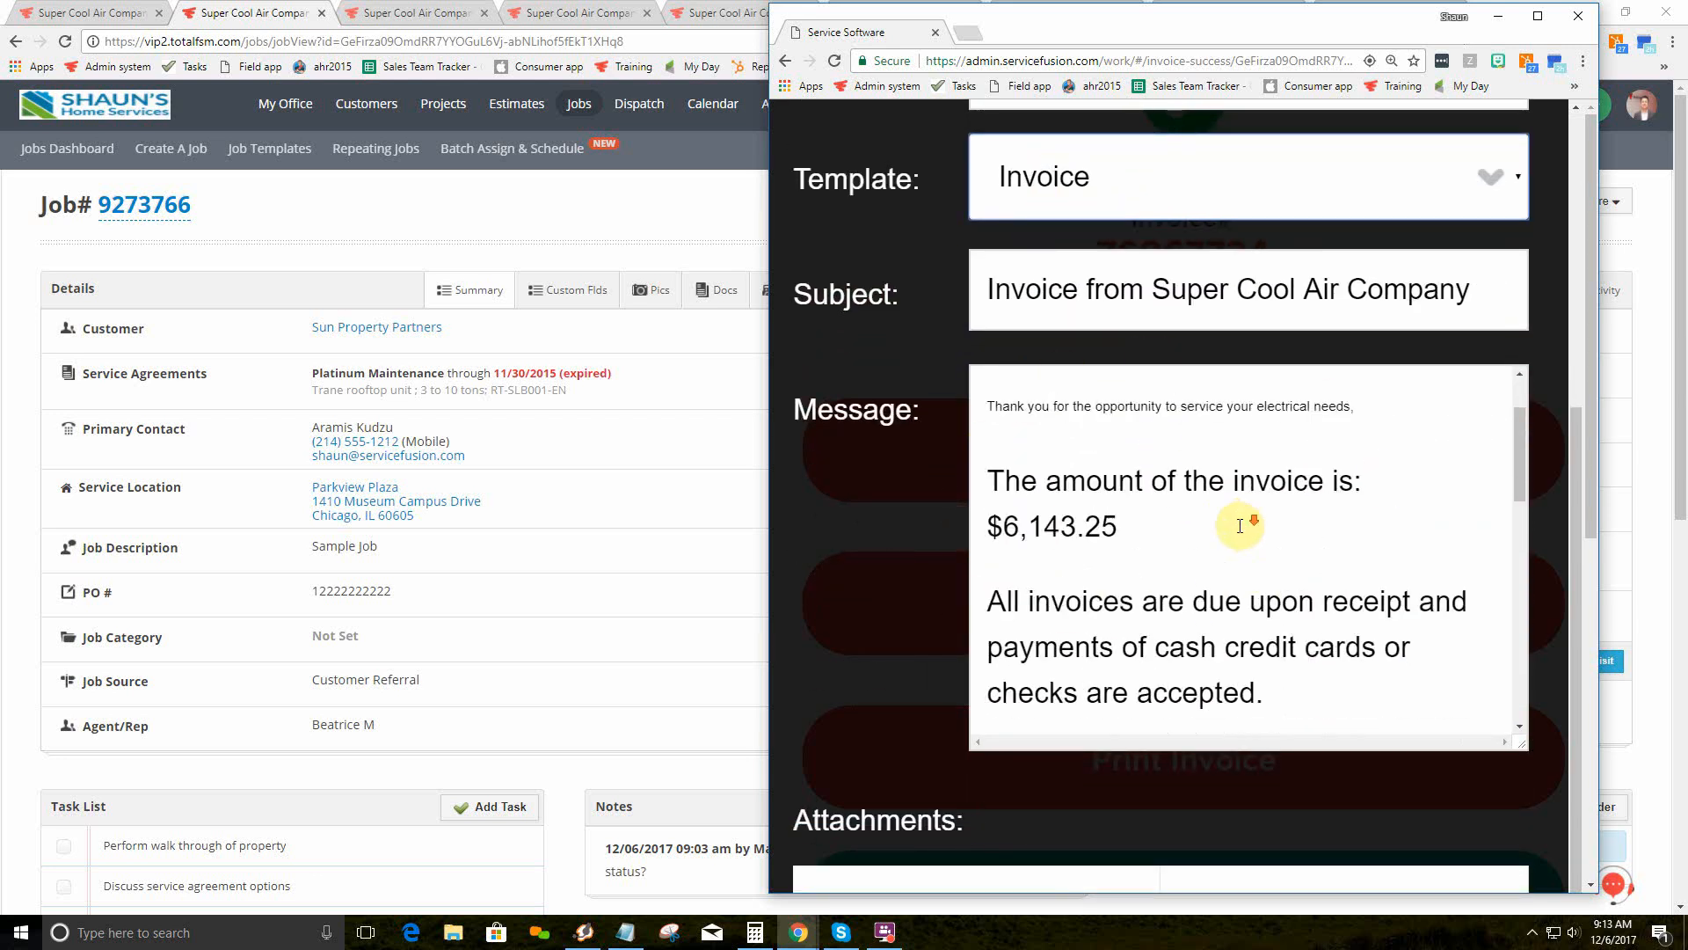
scroll(1240, 526, down, 2)
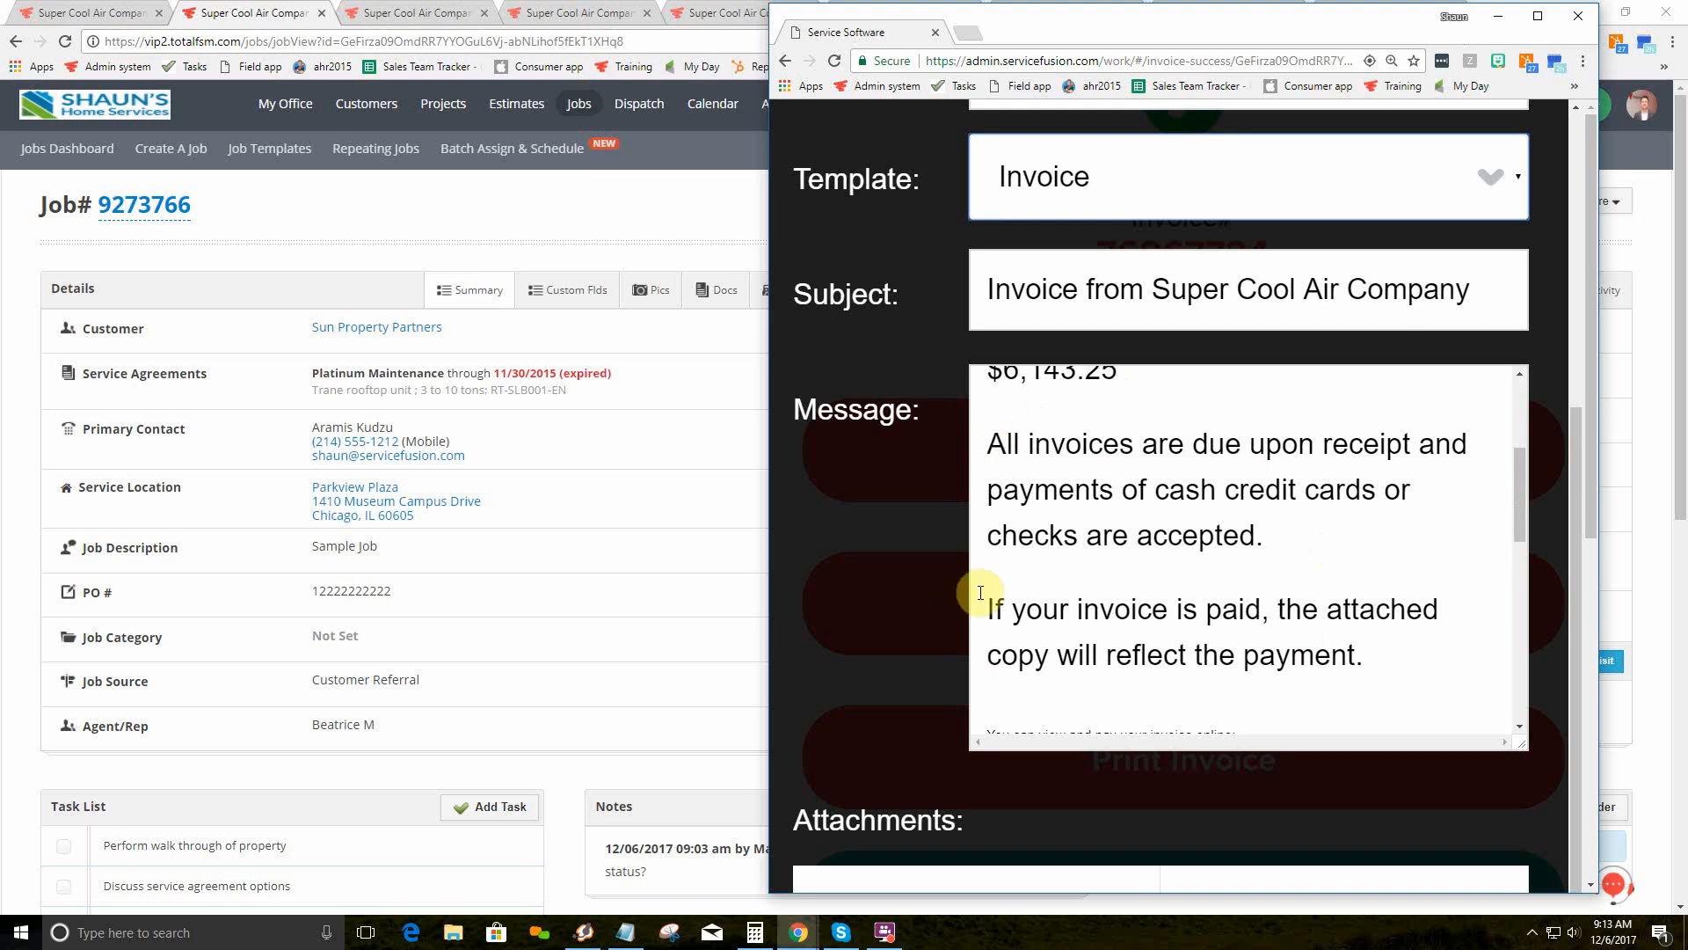
scroll(1177, 492, down, 3)
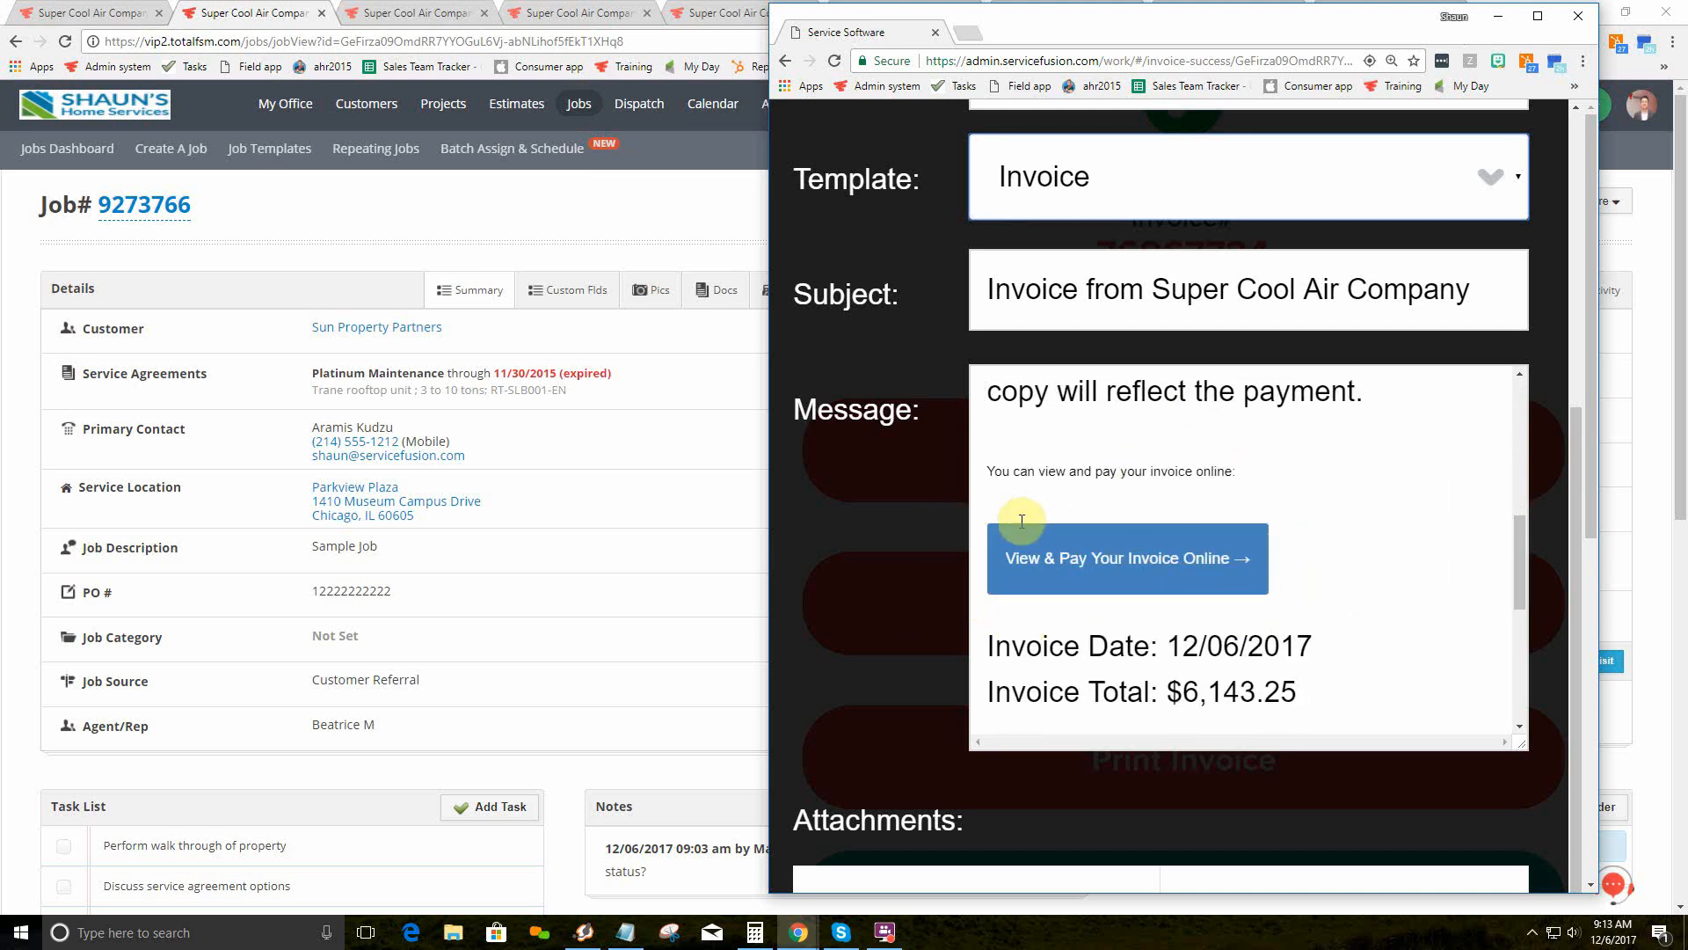
scroll(928, 523, down, 6)
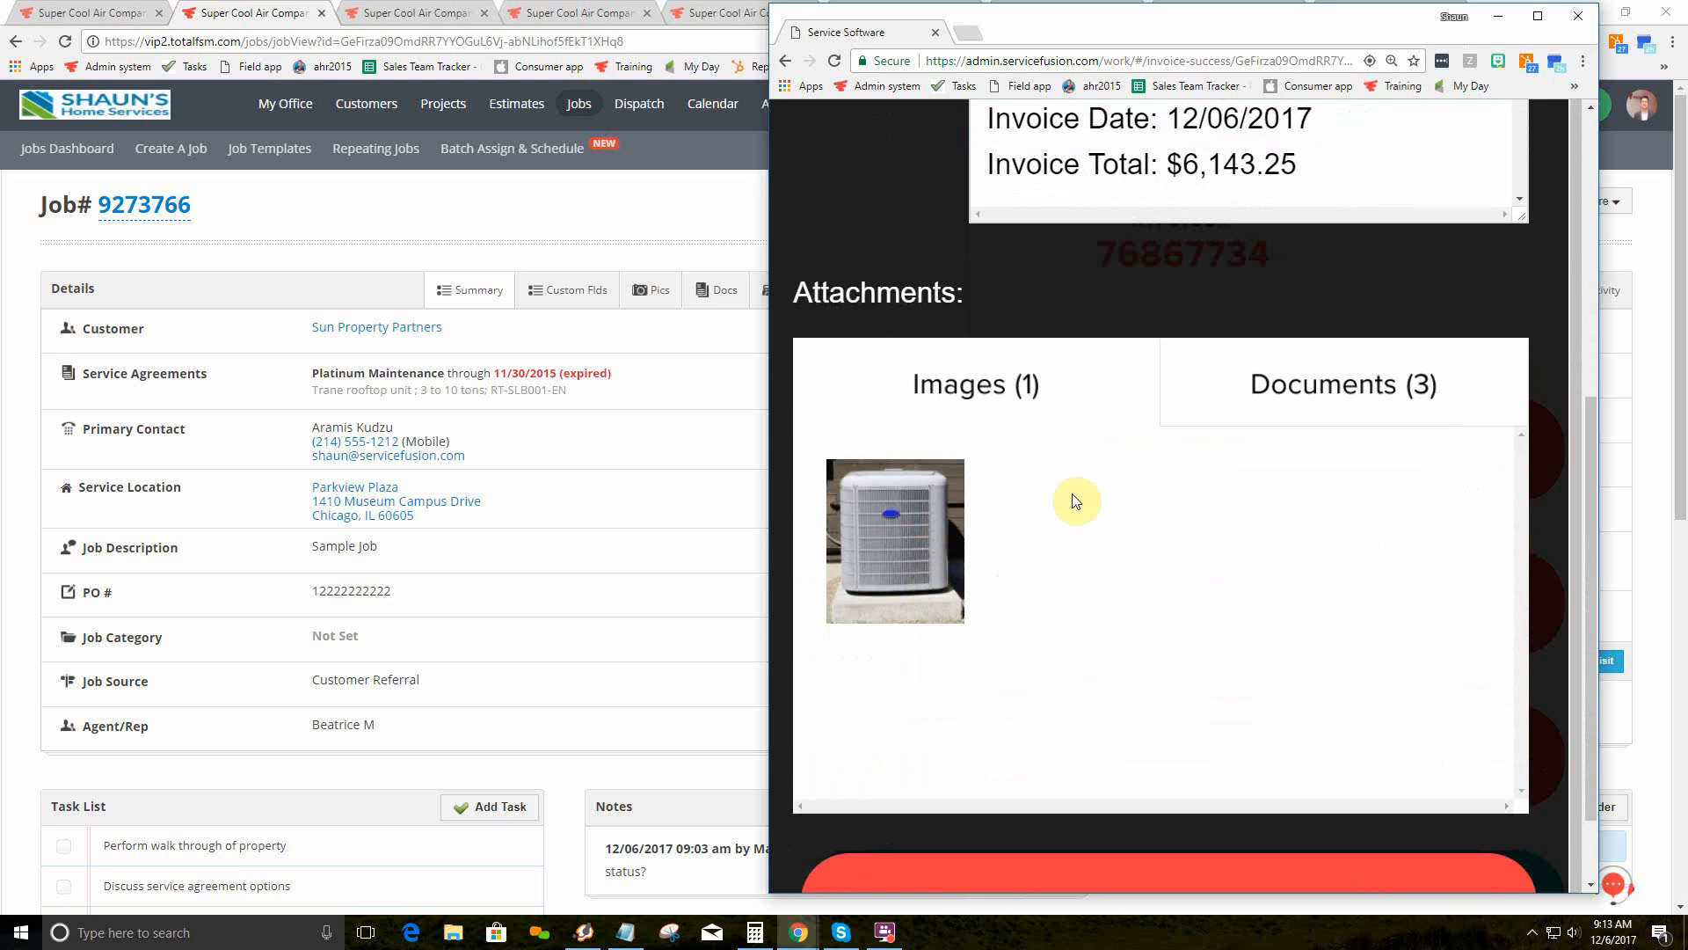
Step: Attach the Rinnai Install Manual and IOM Daikin PDFs, send the email, and close the form
click(1302, 392)
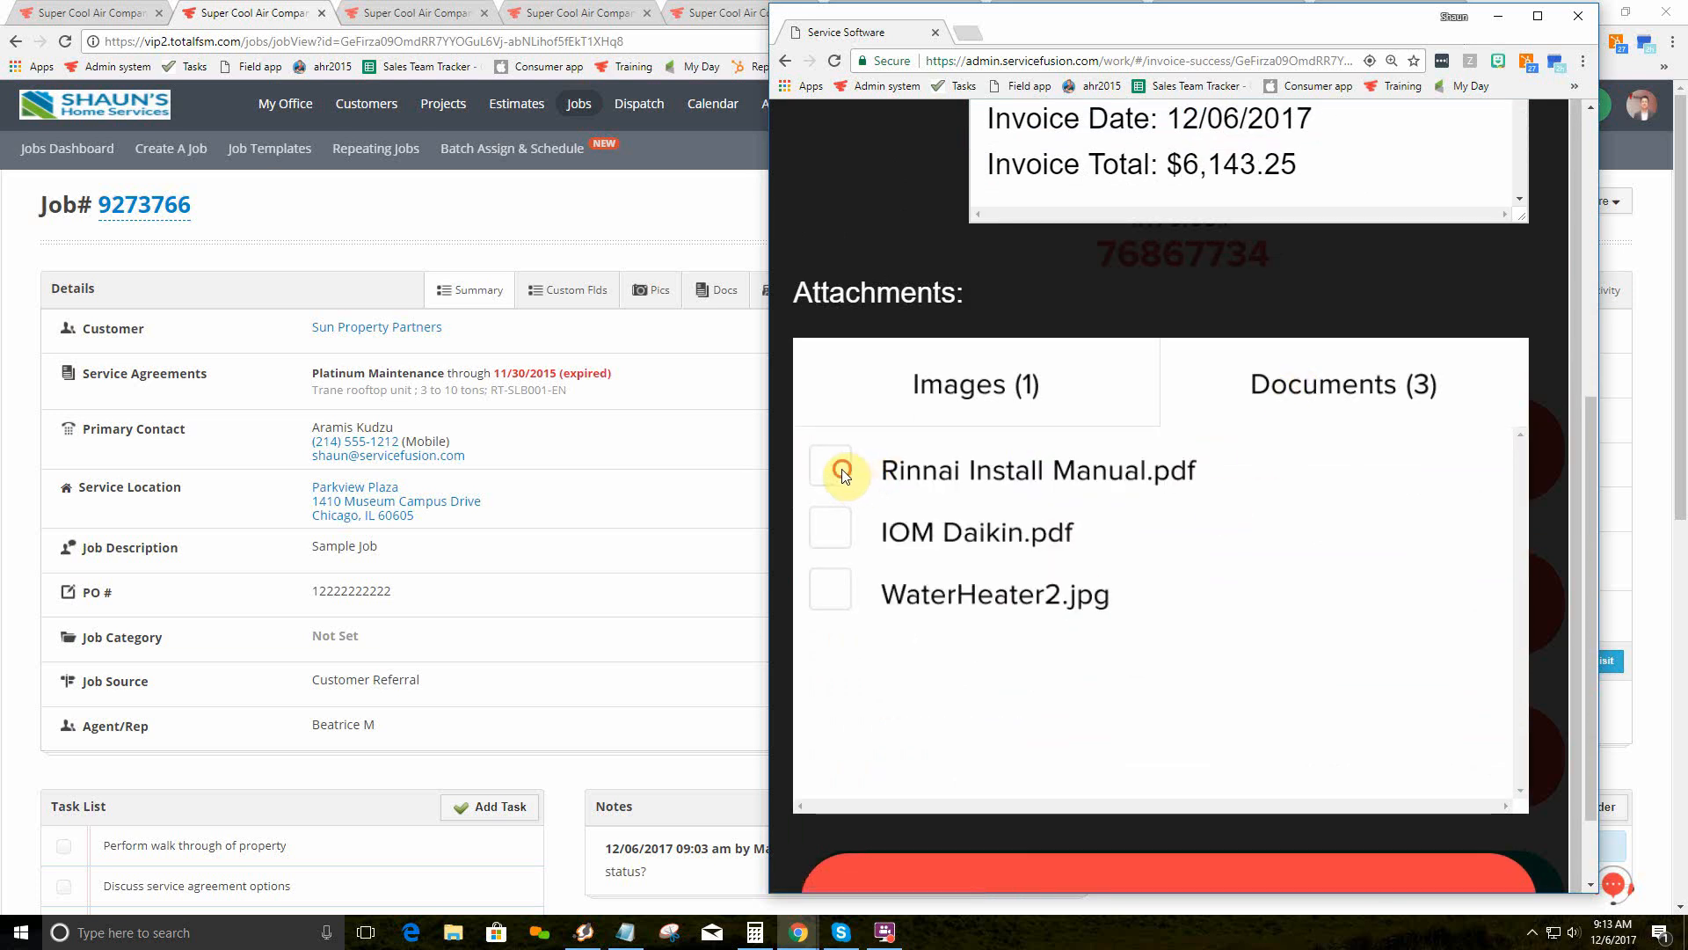
scroll(1130, 690, down, 1)
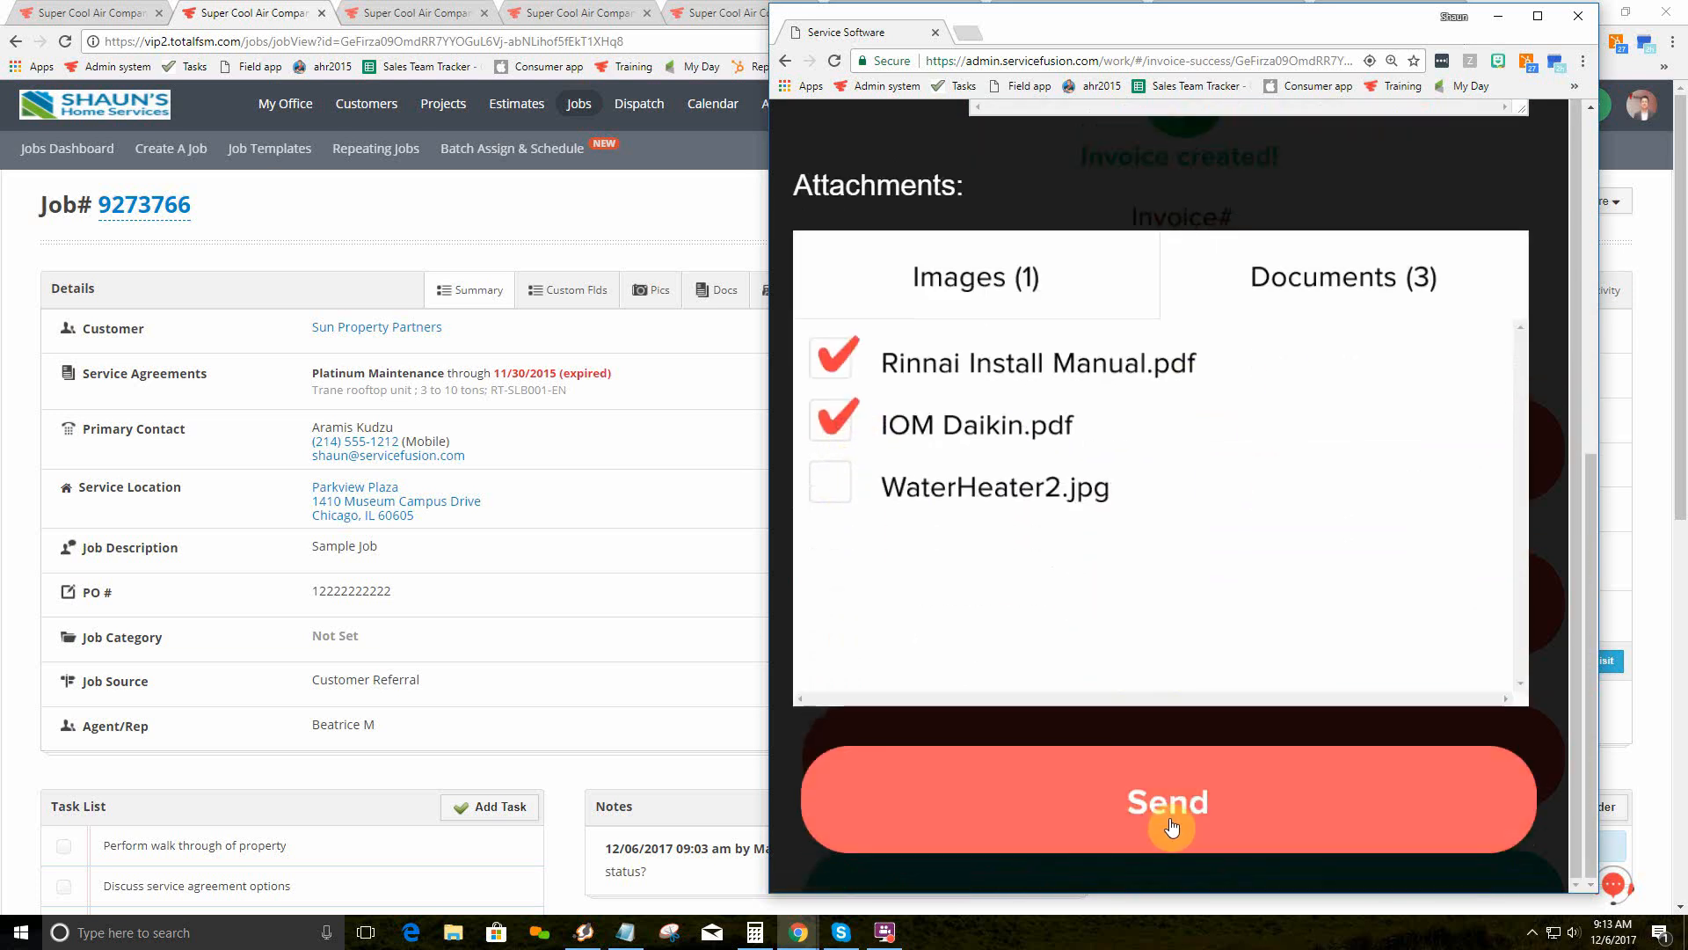
click(1172, 827)
scroll(1172, 827, up, 7)
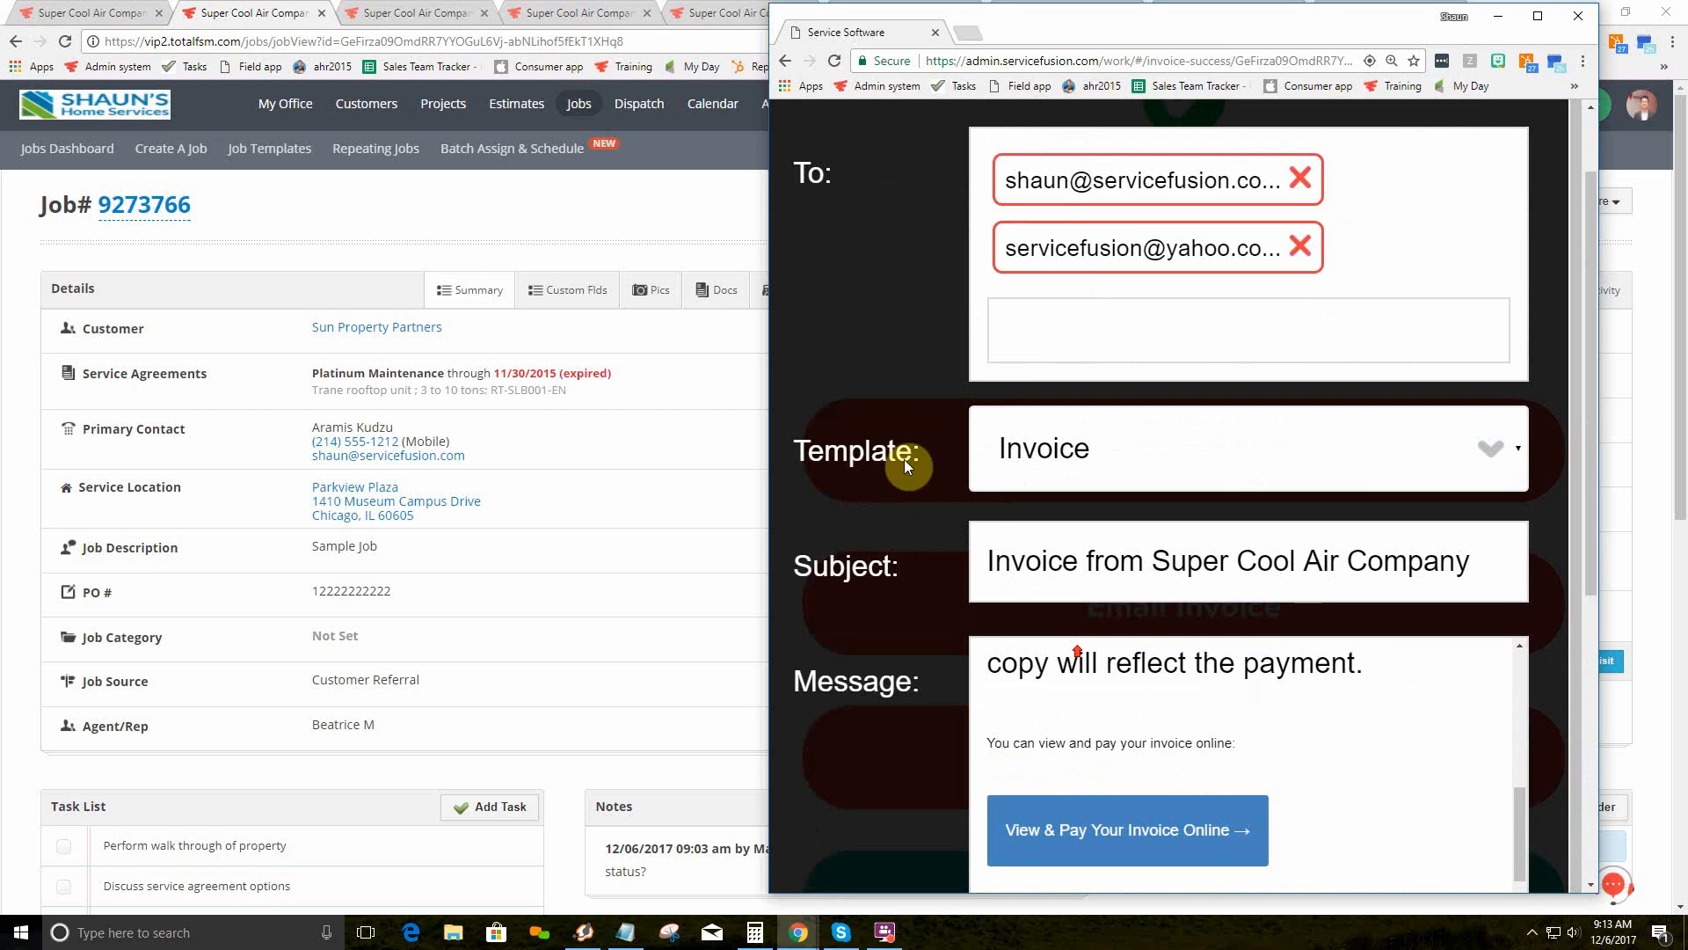
click(808, 139)
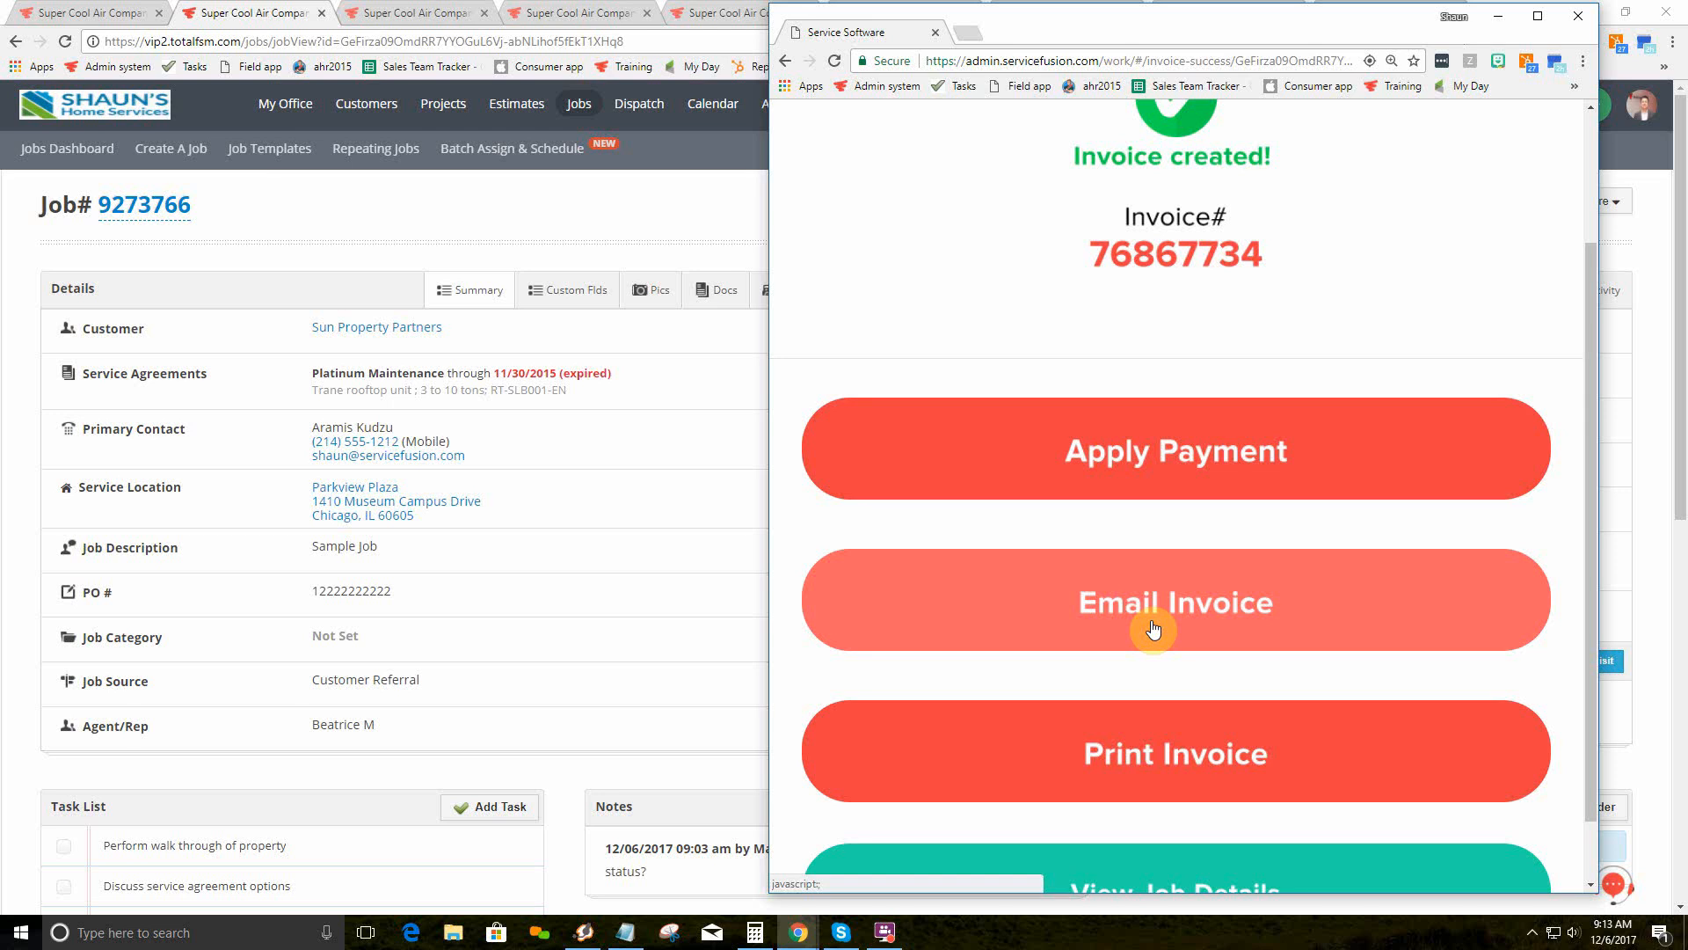
Step: Open a printable copy of the invoice and move it aside to reveal the job page
click(1152, 751)
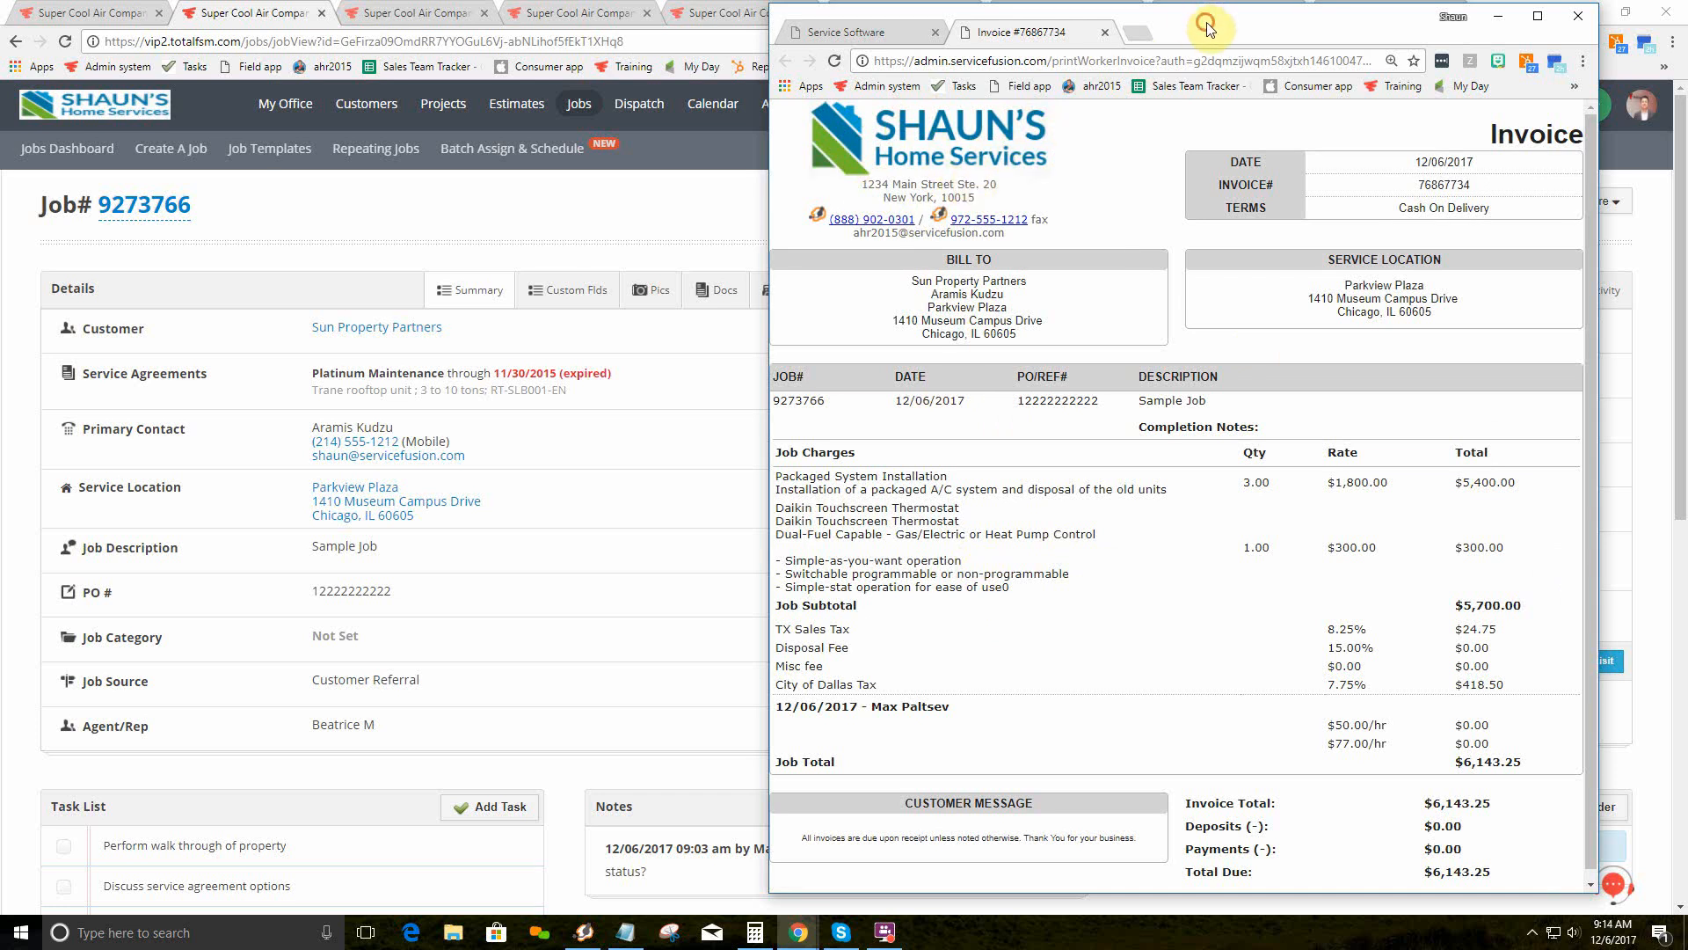
drag(1208, 24, 1687, 31)
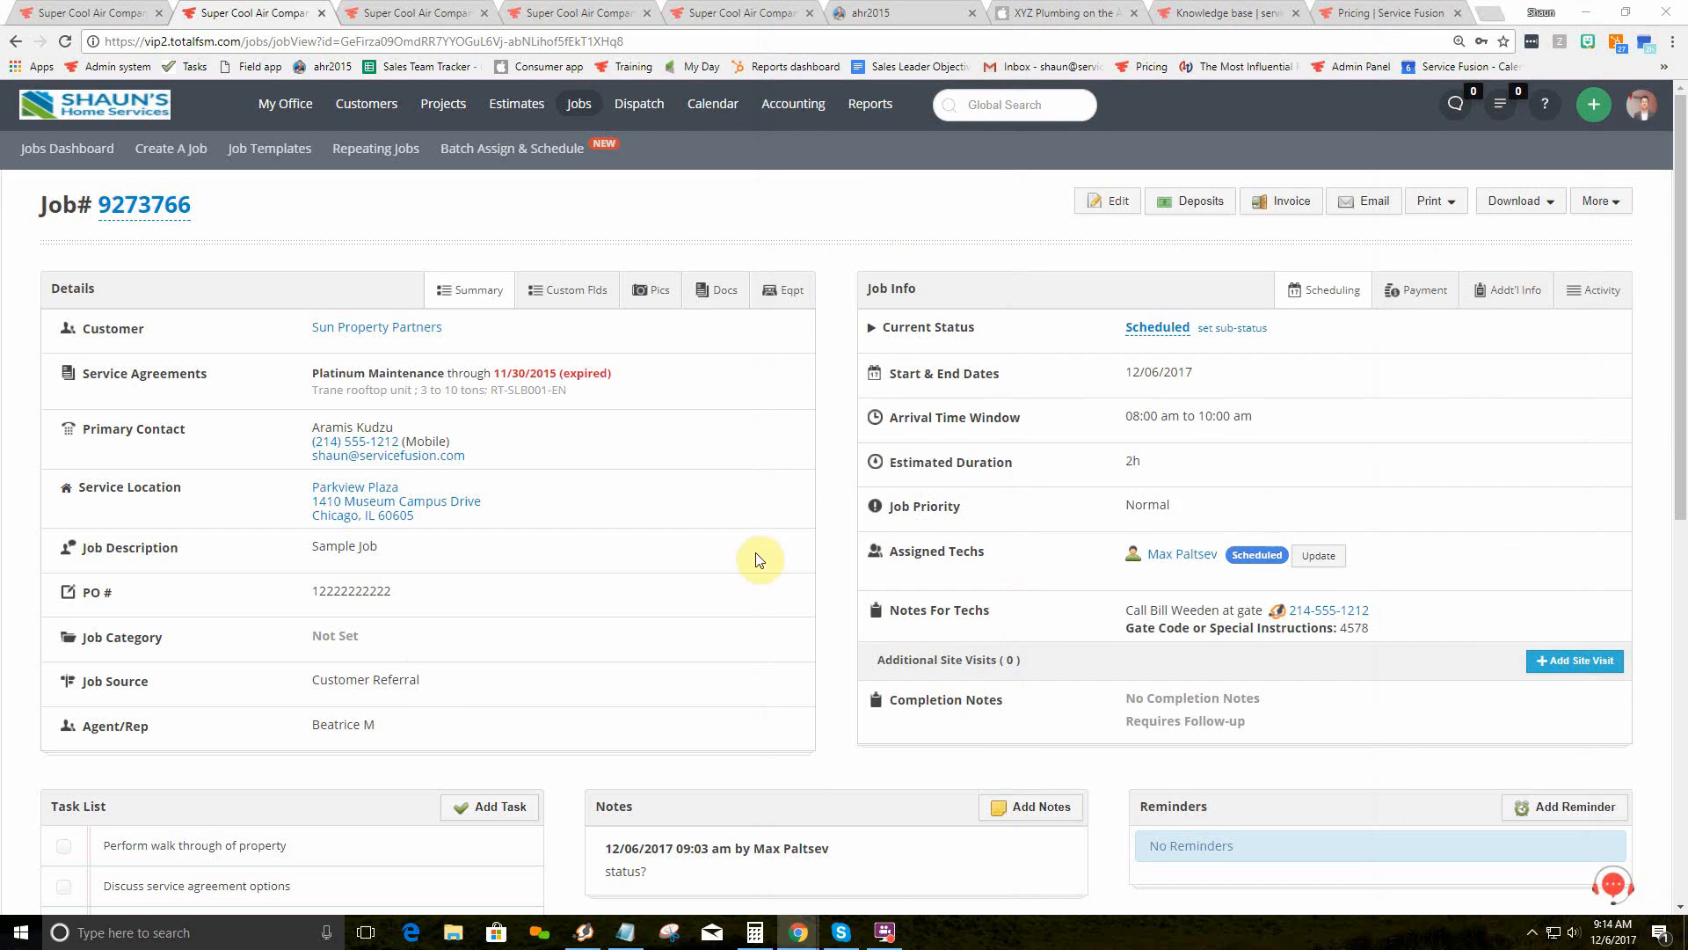
right_click(857, 226)
Step: Reload the job to confirm it's Invoiced, review charges and gross profit, then view the Dec 6 Dispatch Grid
click(908, 278)
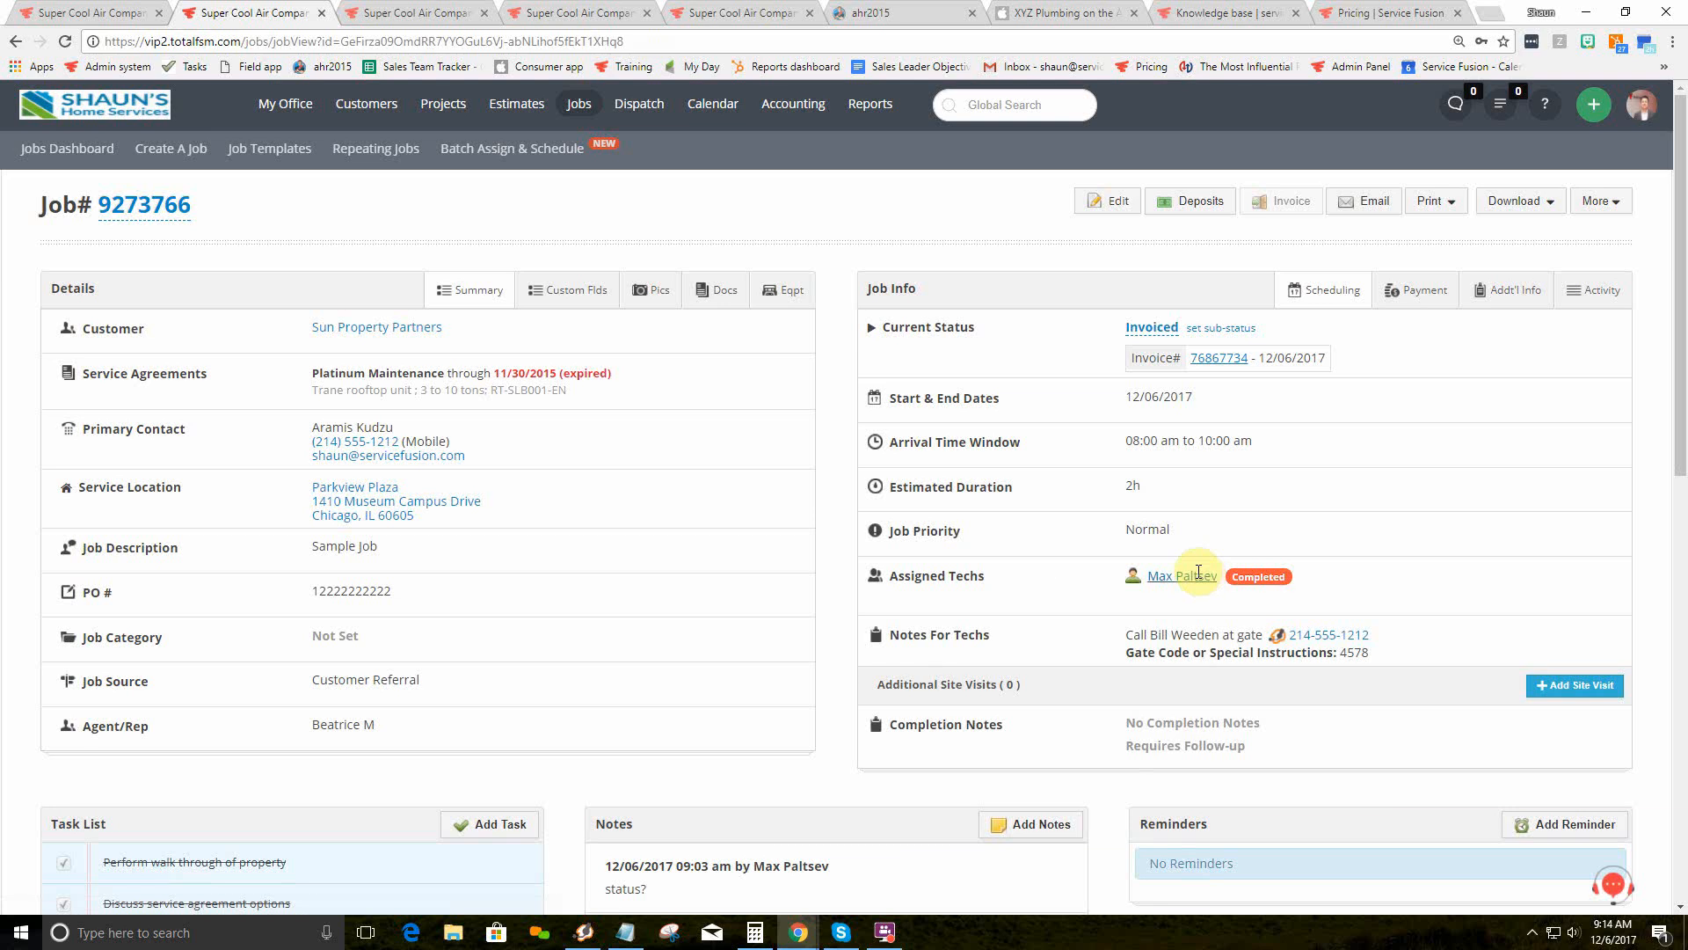
mouse_move(1198, 573)
scroll(641, 539, down, 5)
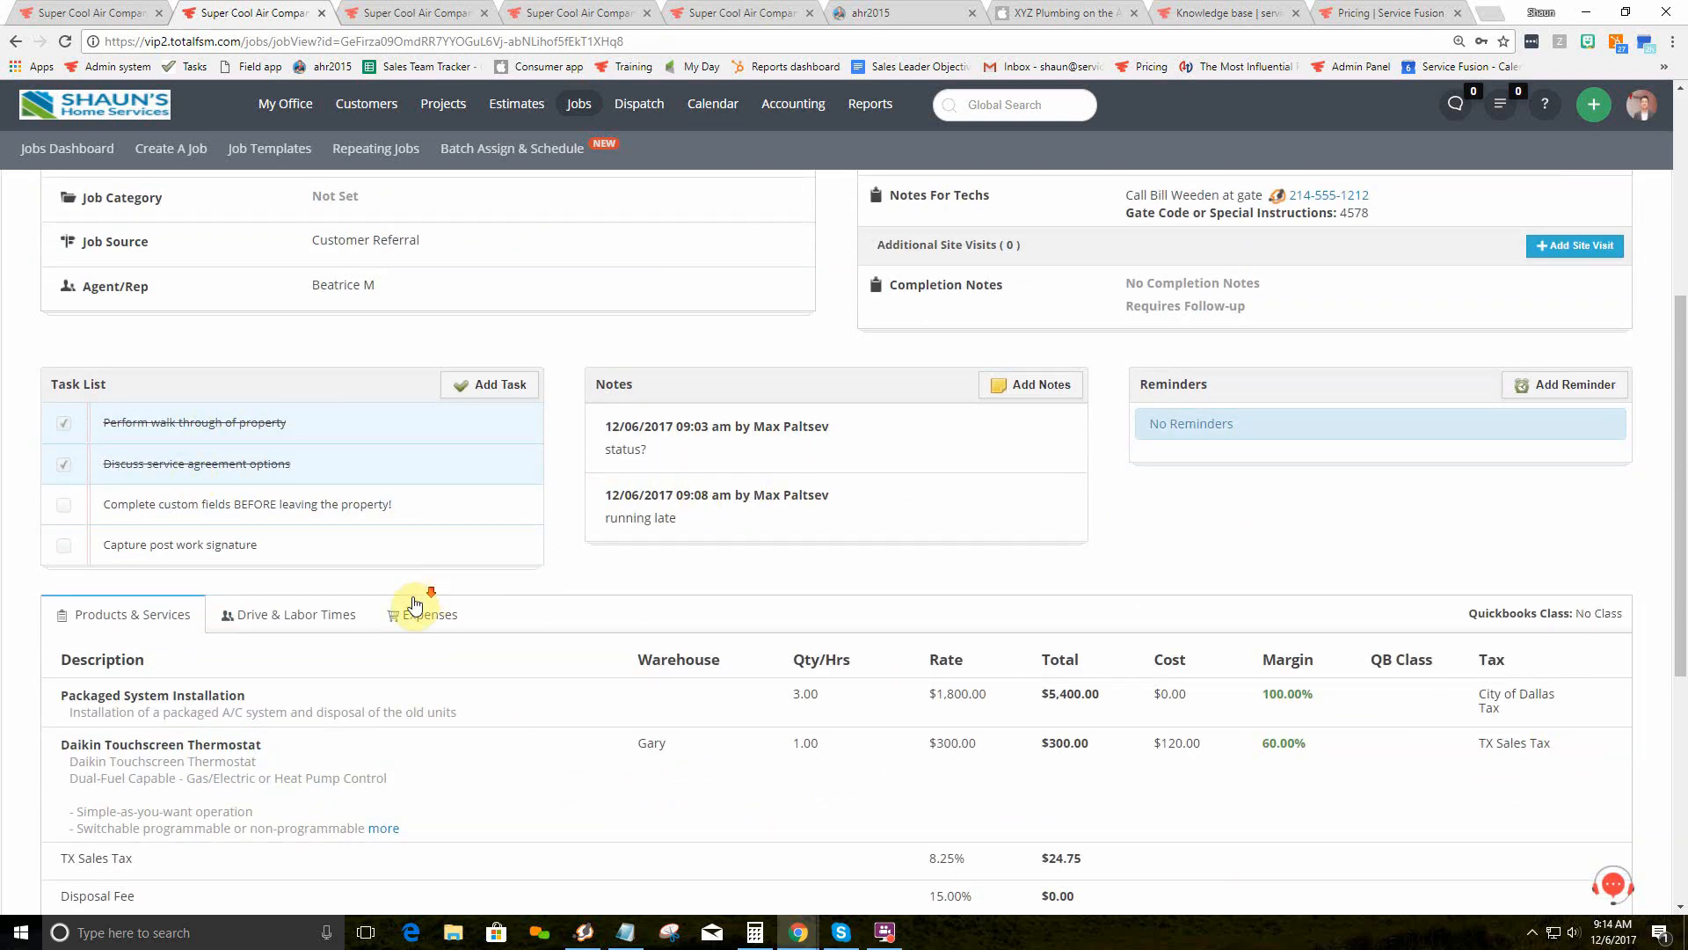
scroll(411, 603, down, 3)
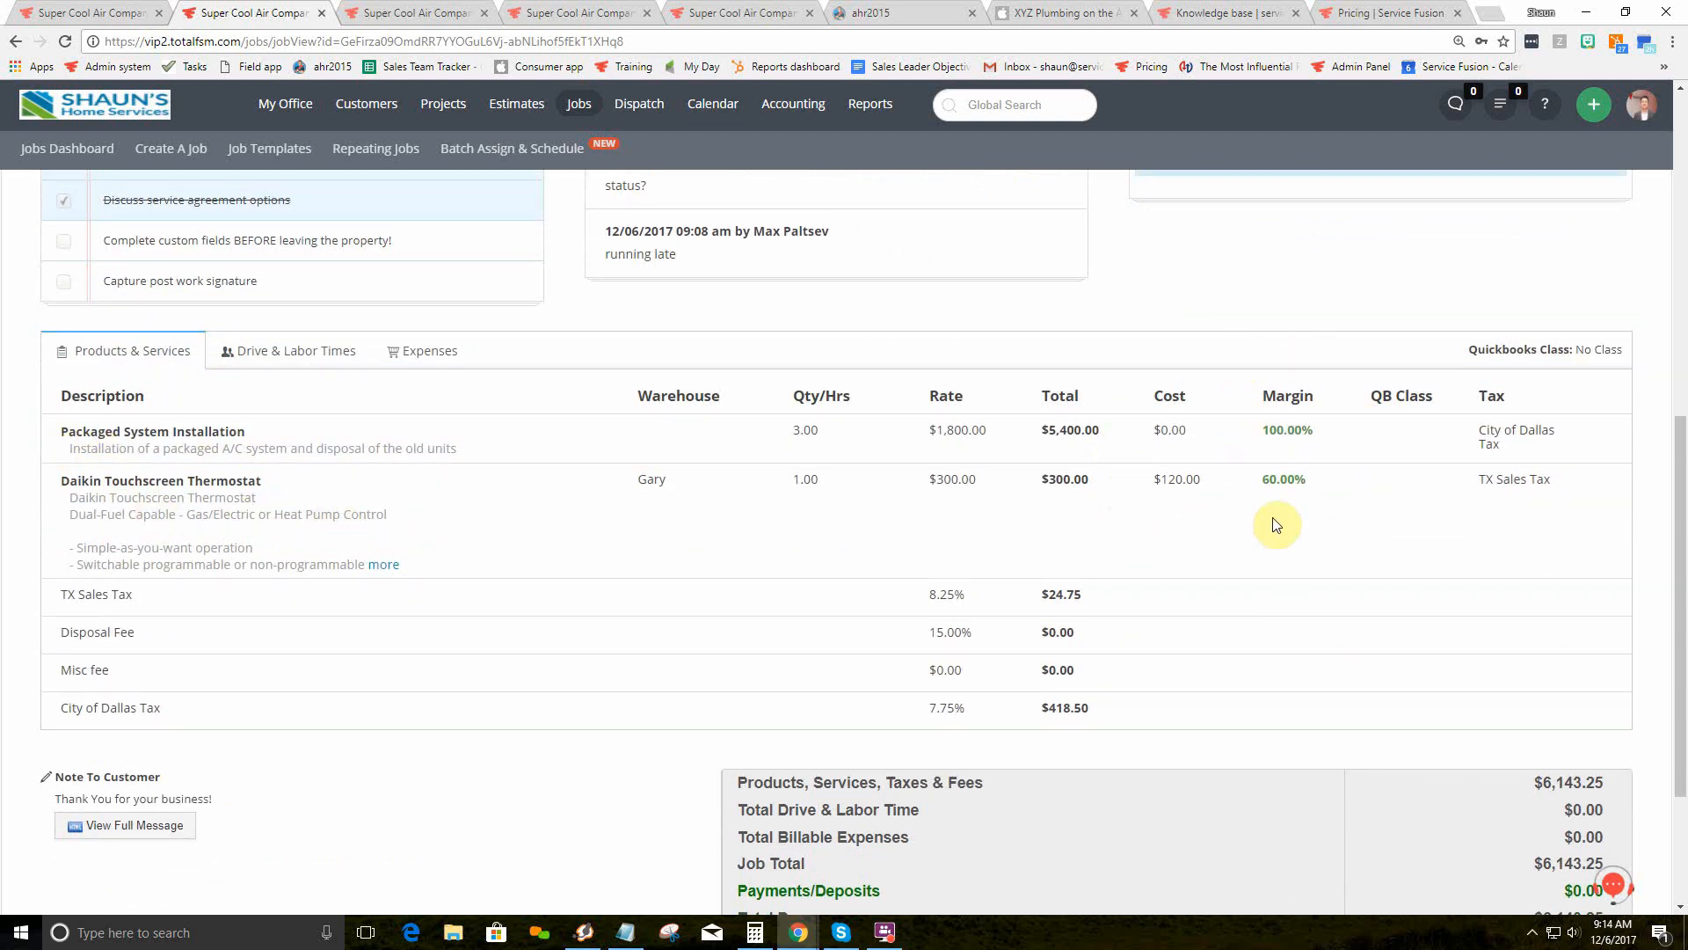
scroll(774, 686, down, 3)
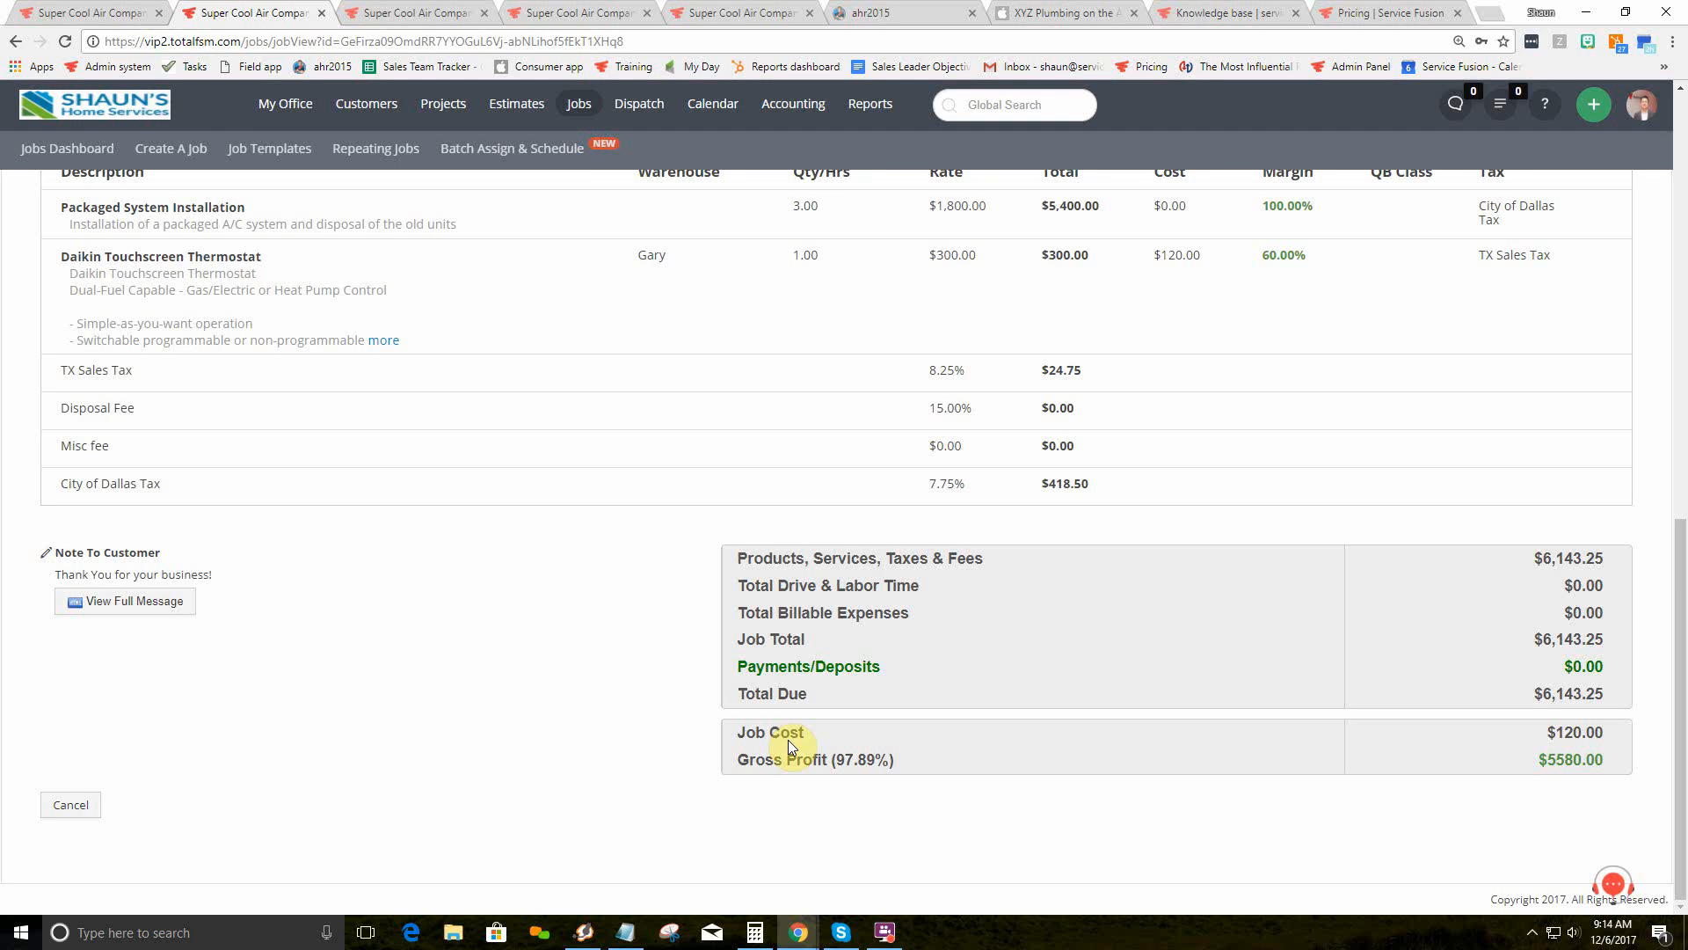
click(442, 12)
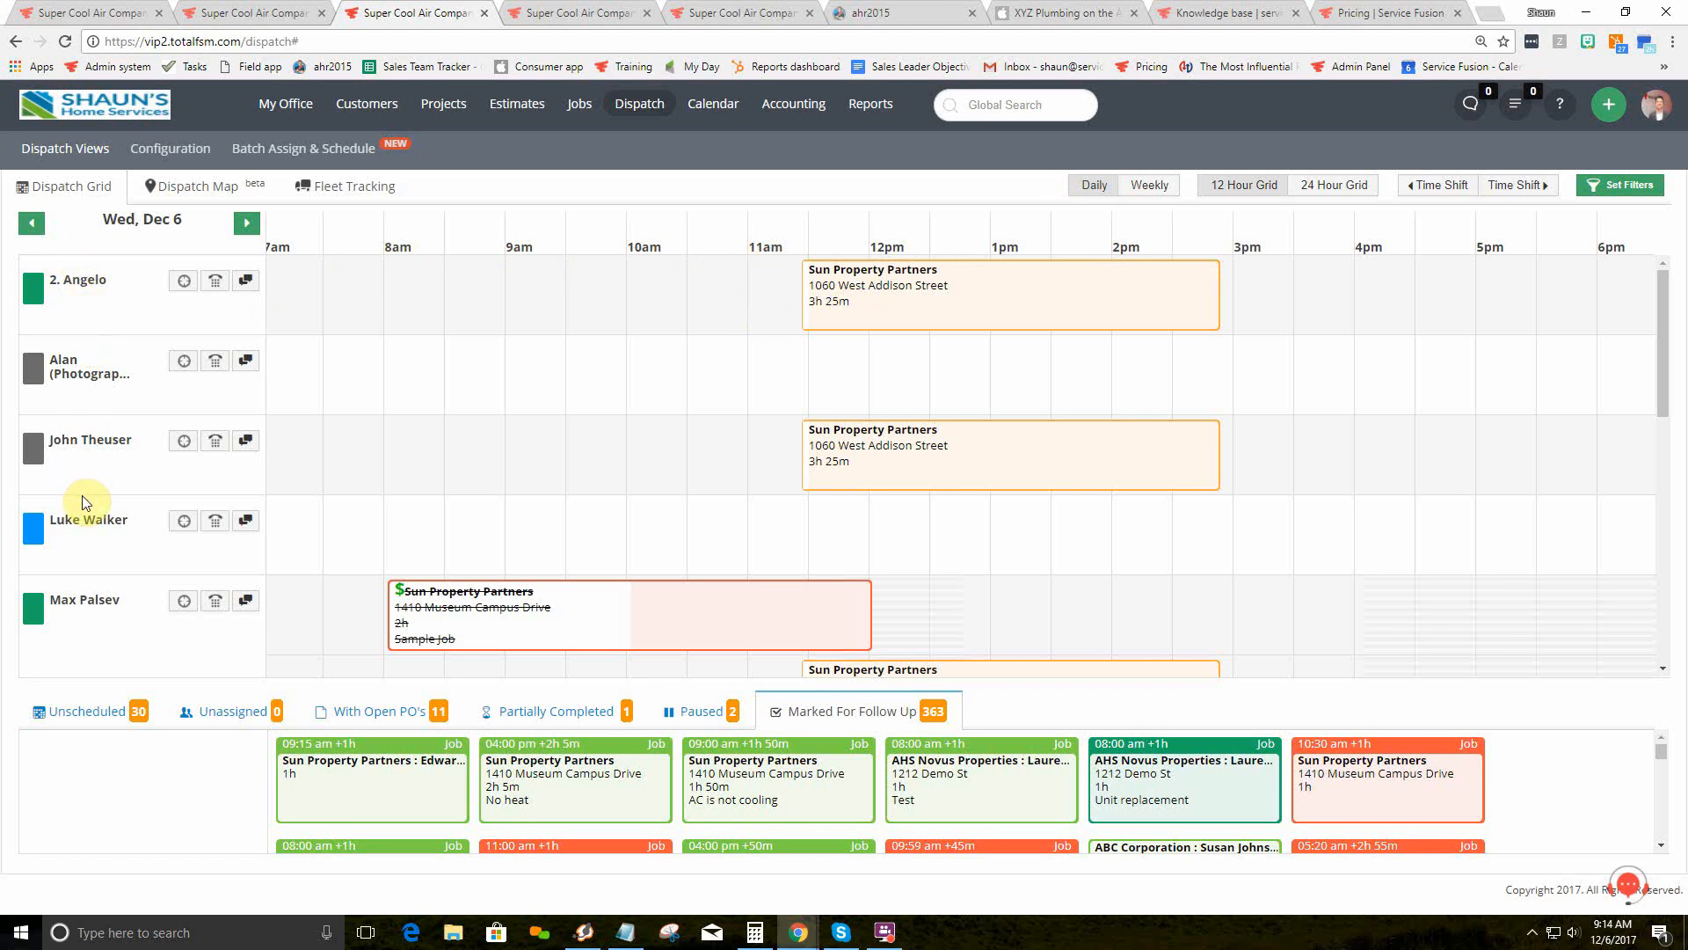
Step: Start a text message to a technician, then cancel it
mouse_move(214, 370)
click(248, 358)
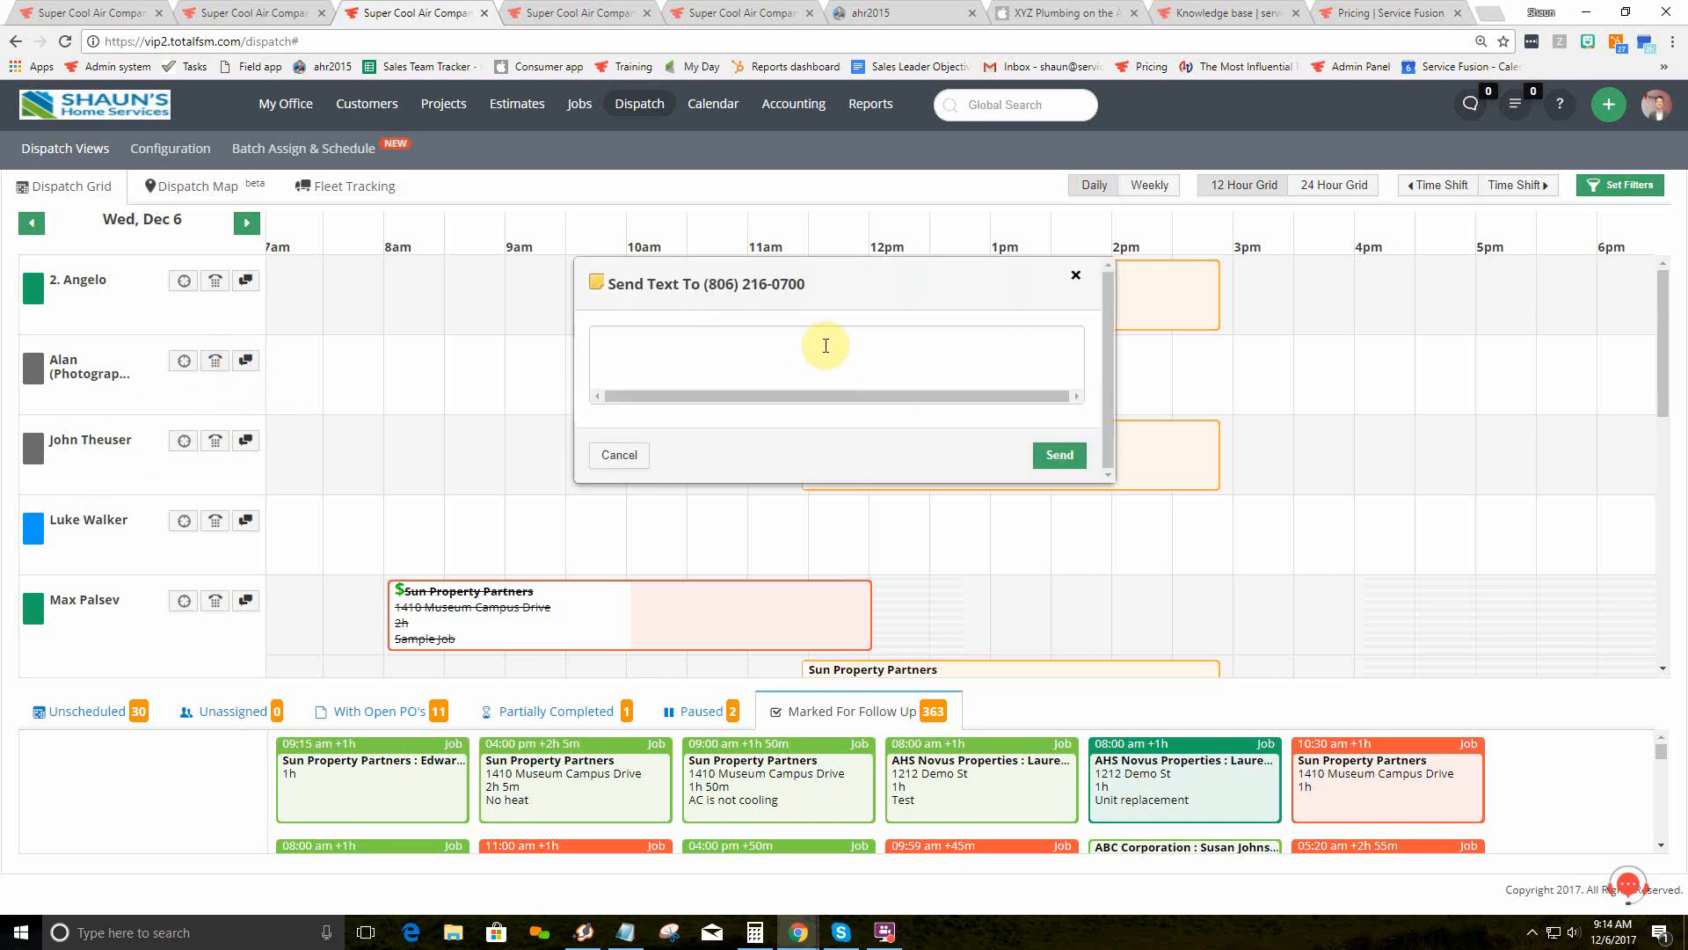
click(620, 455)
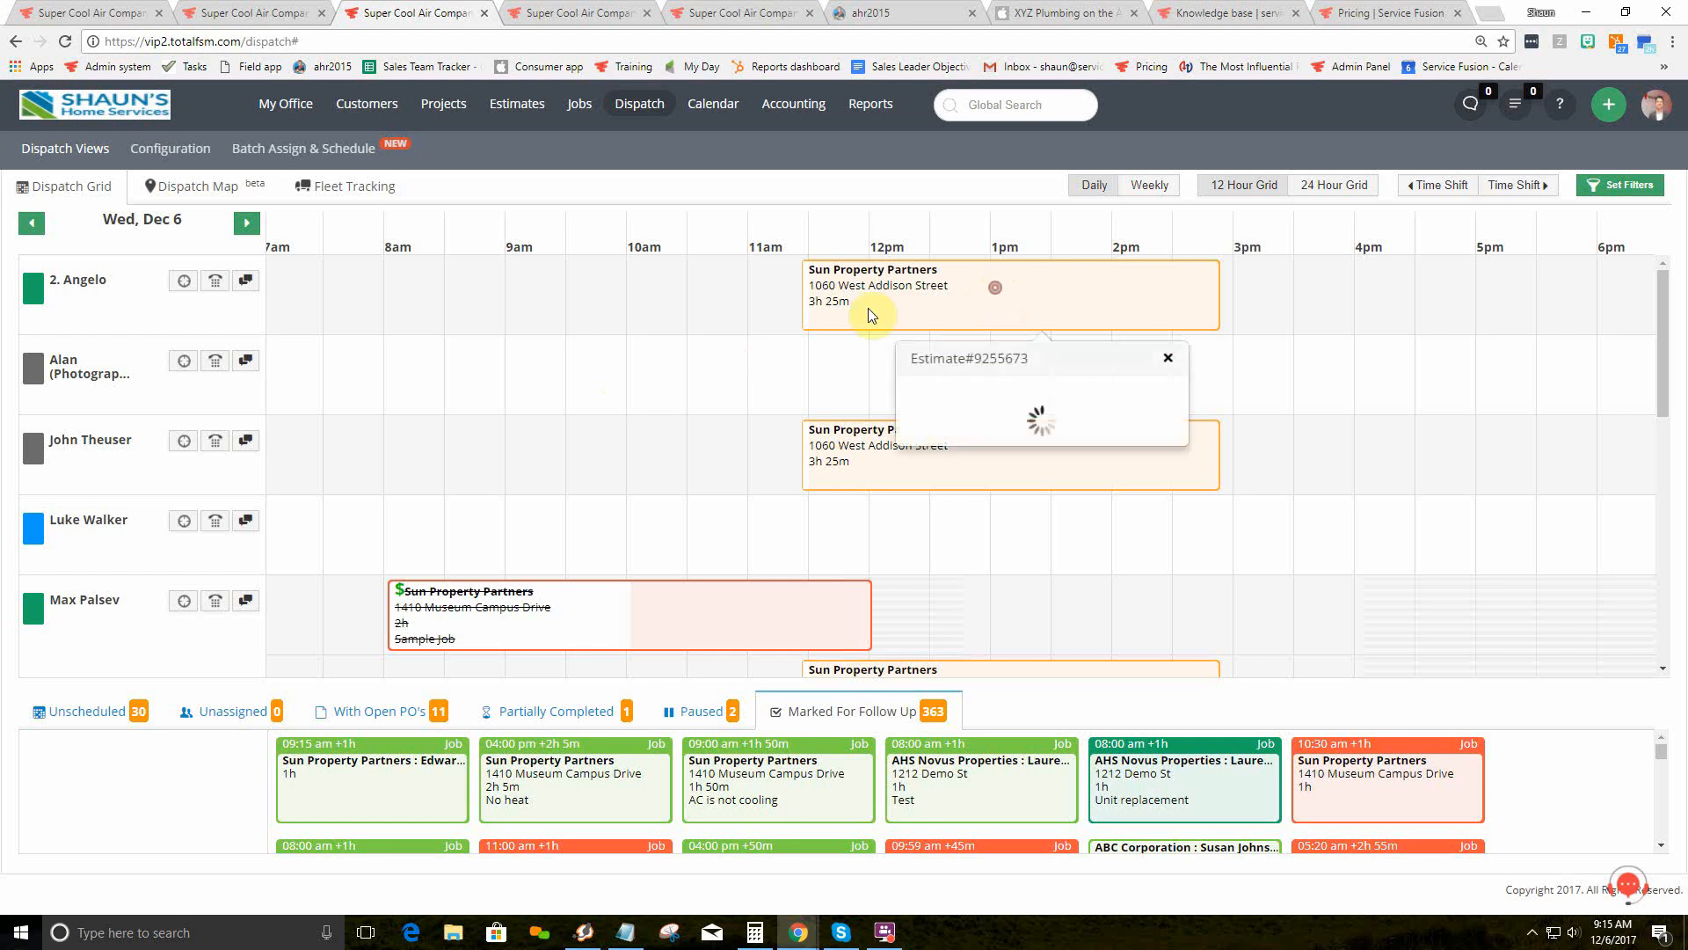
Step: Open the Sun Property Partners estimate details and check its assigned technicians without changes
click(989, 298)
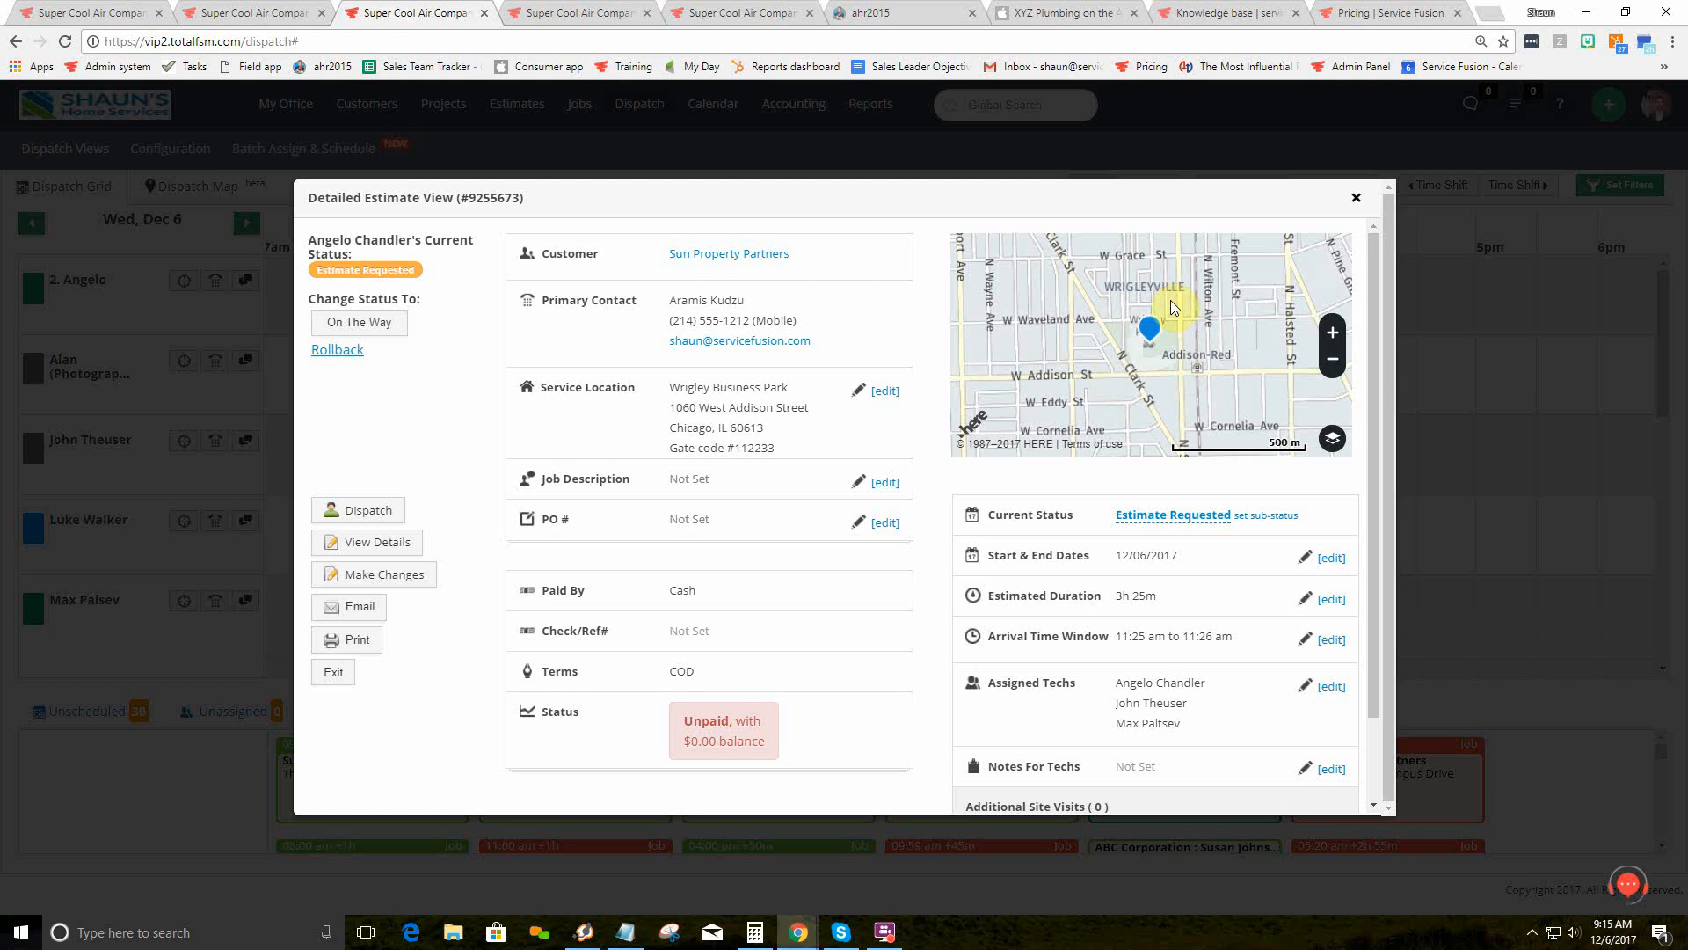
click(1325, 689)
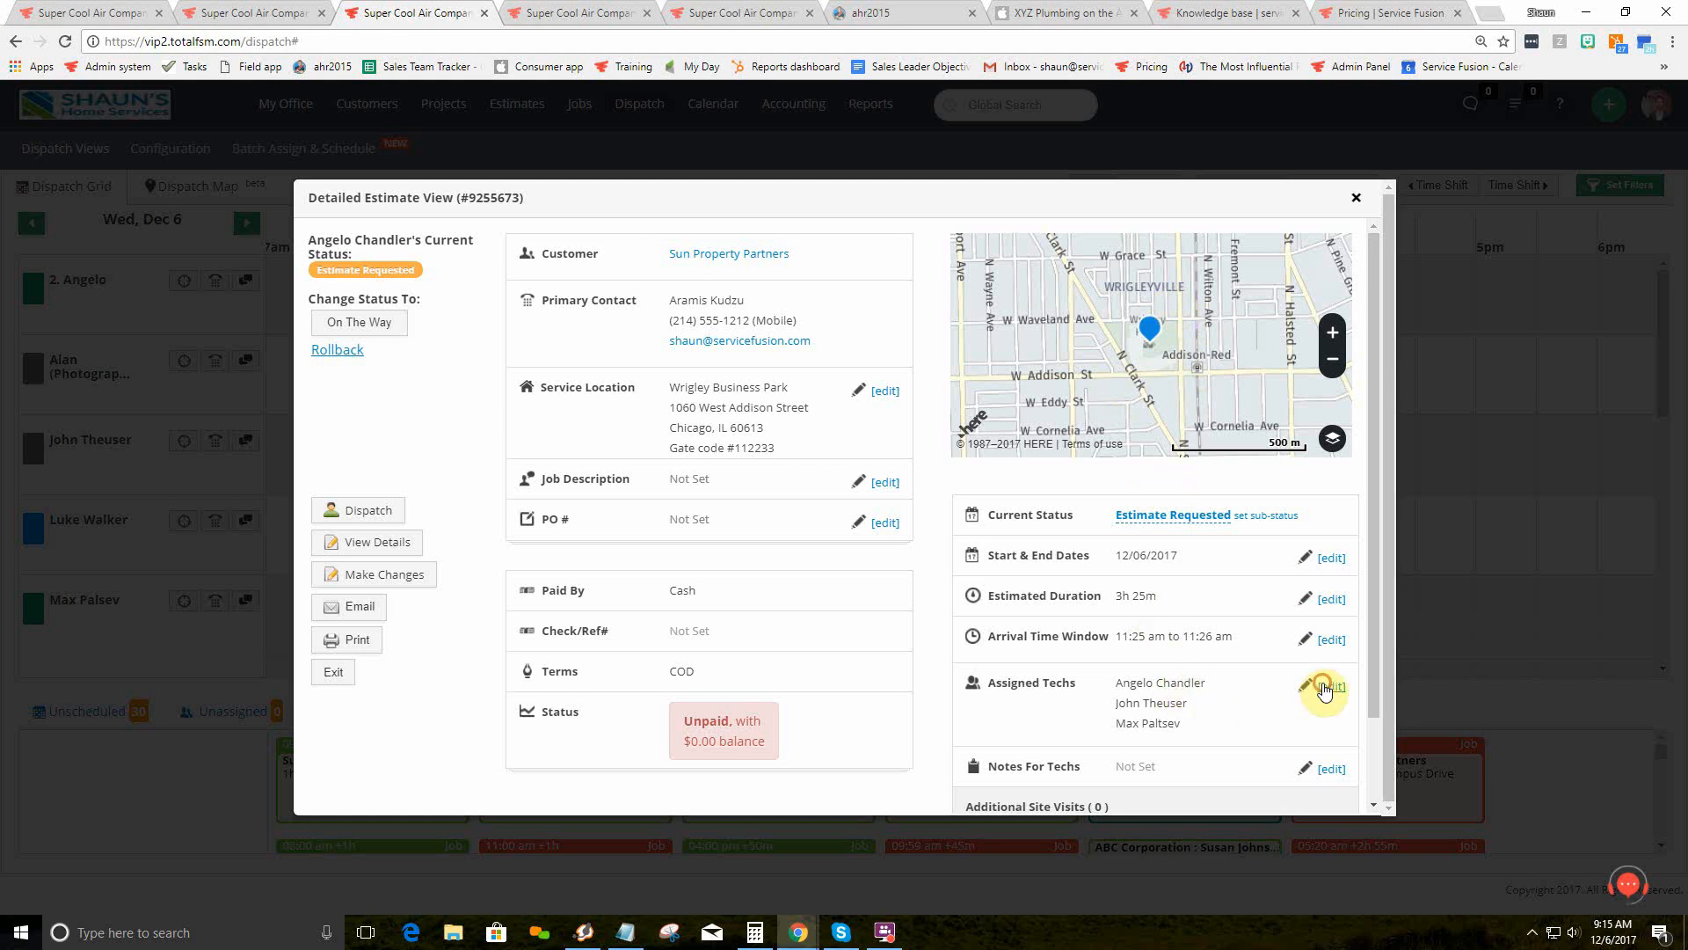
click(1079, 582)
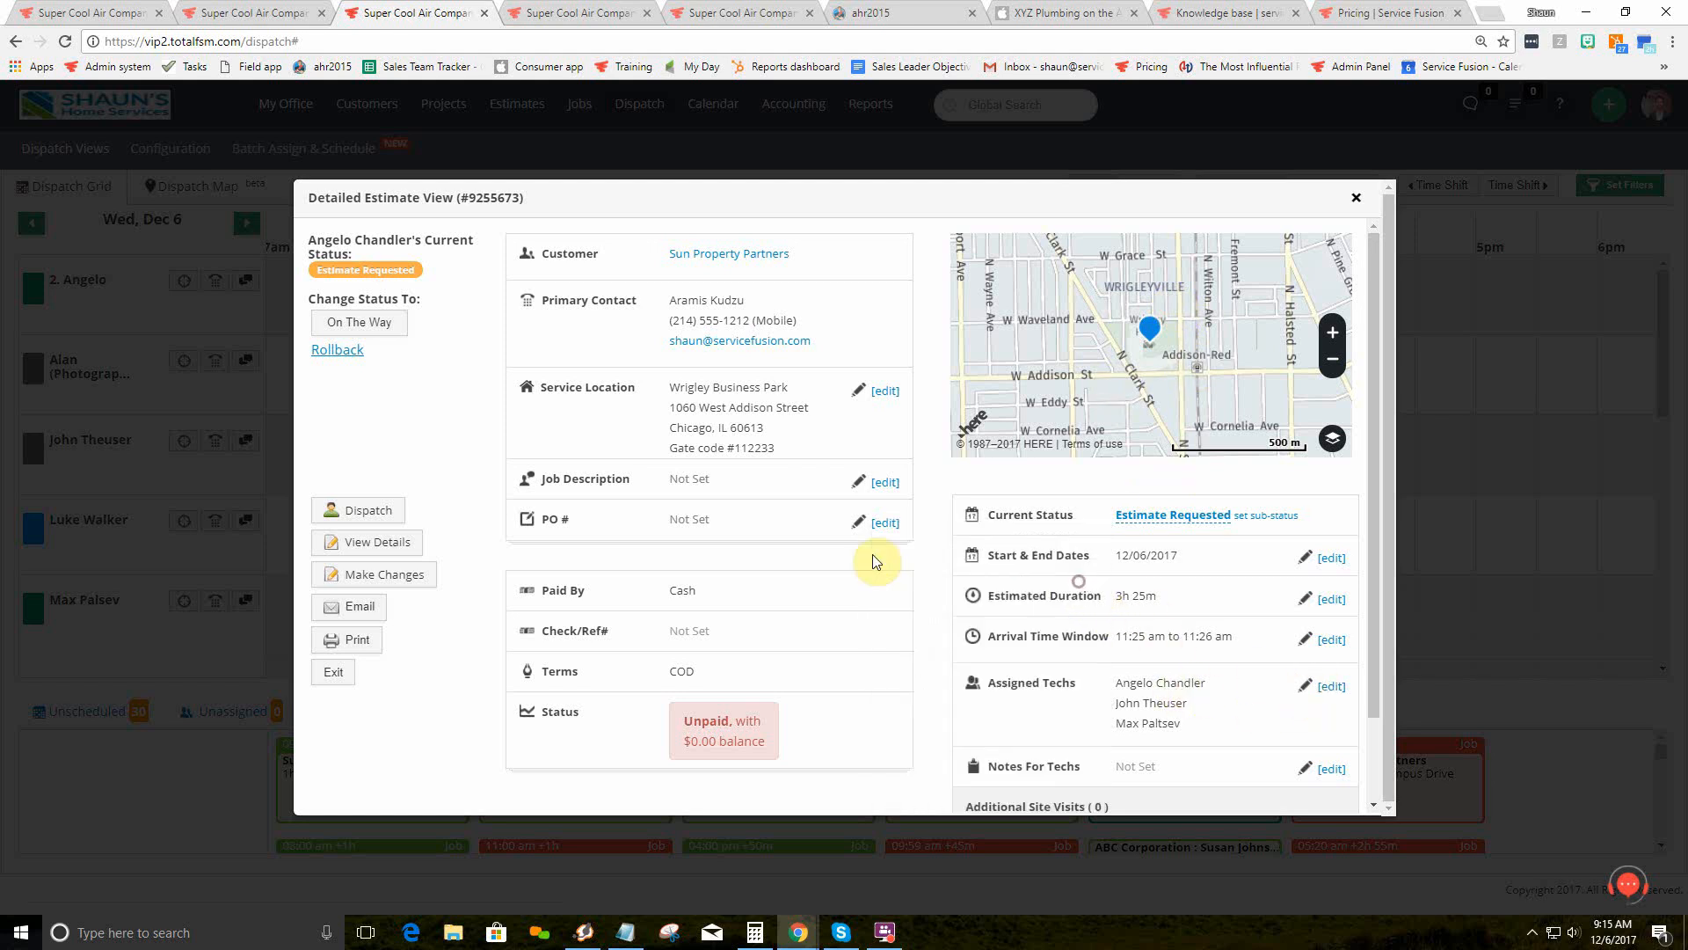
Step: Cancel the Send Dispatch notice, close the estimate view, and show the Dispatch Map
click(384, 508)
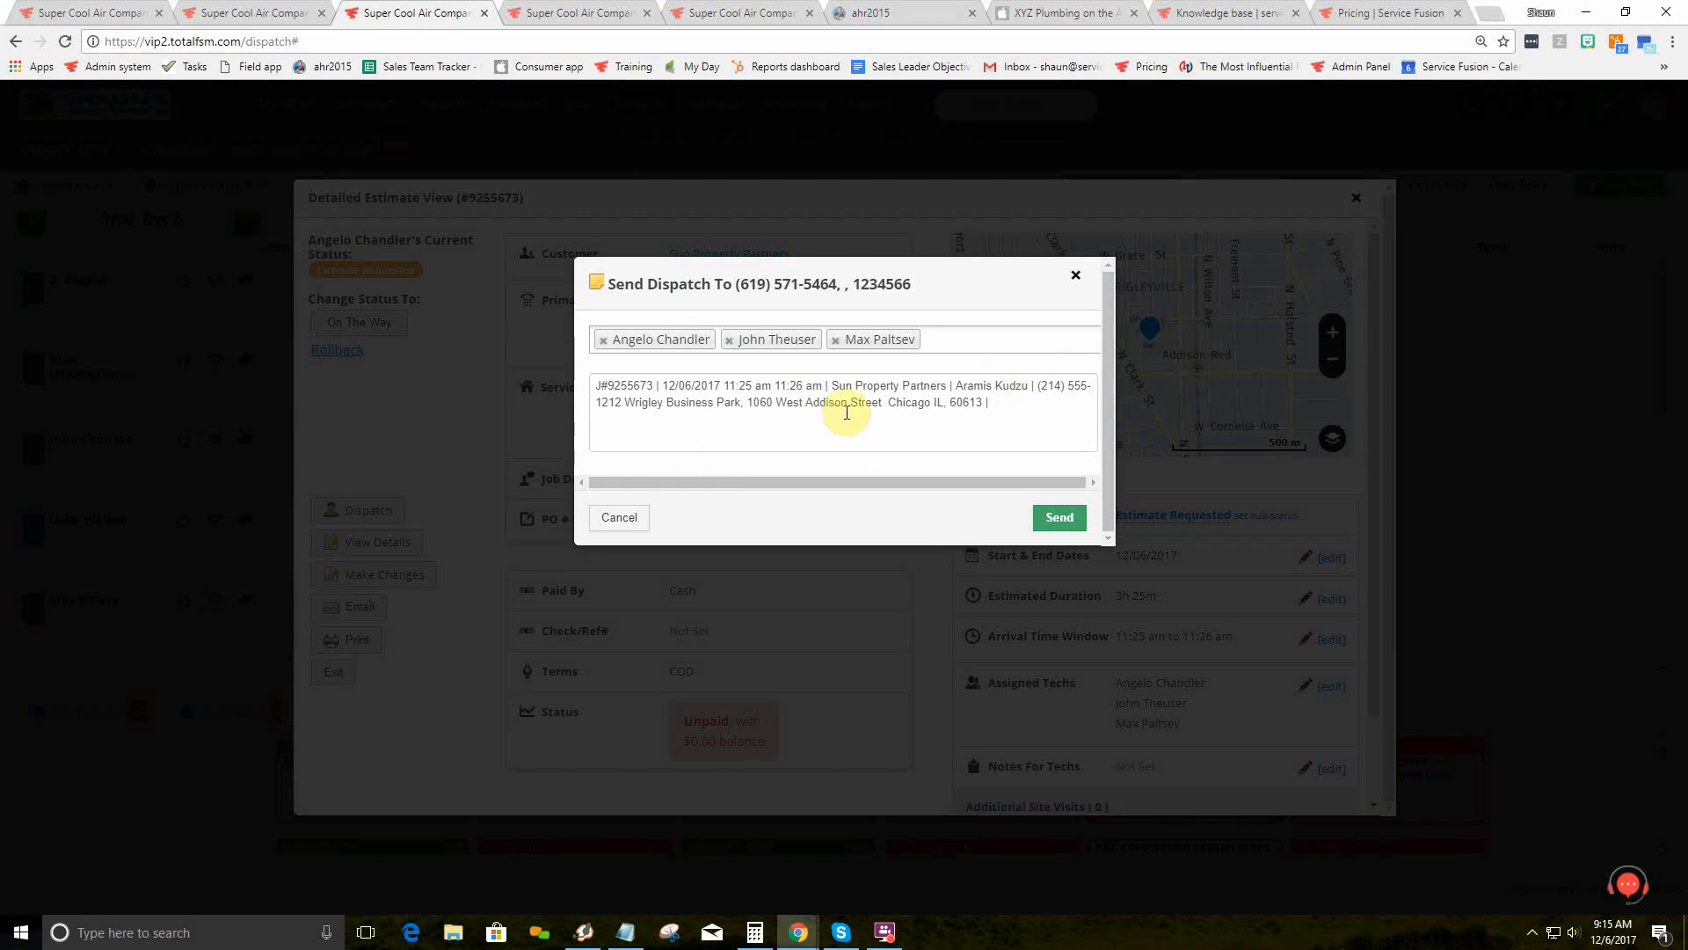
click(623, 520)
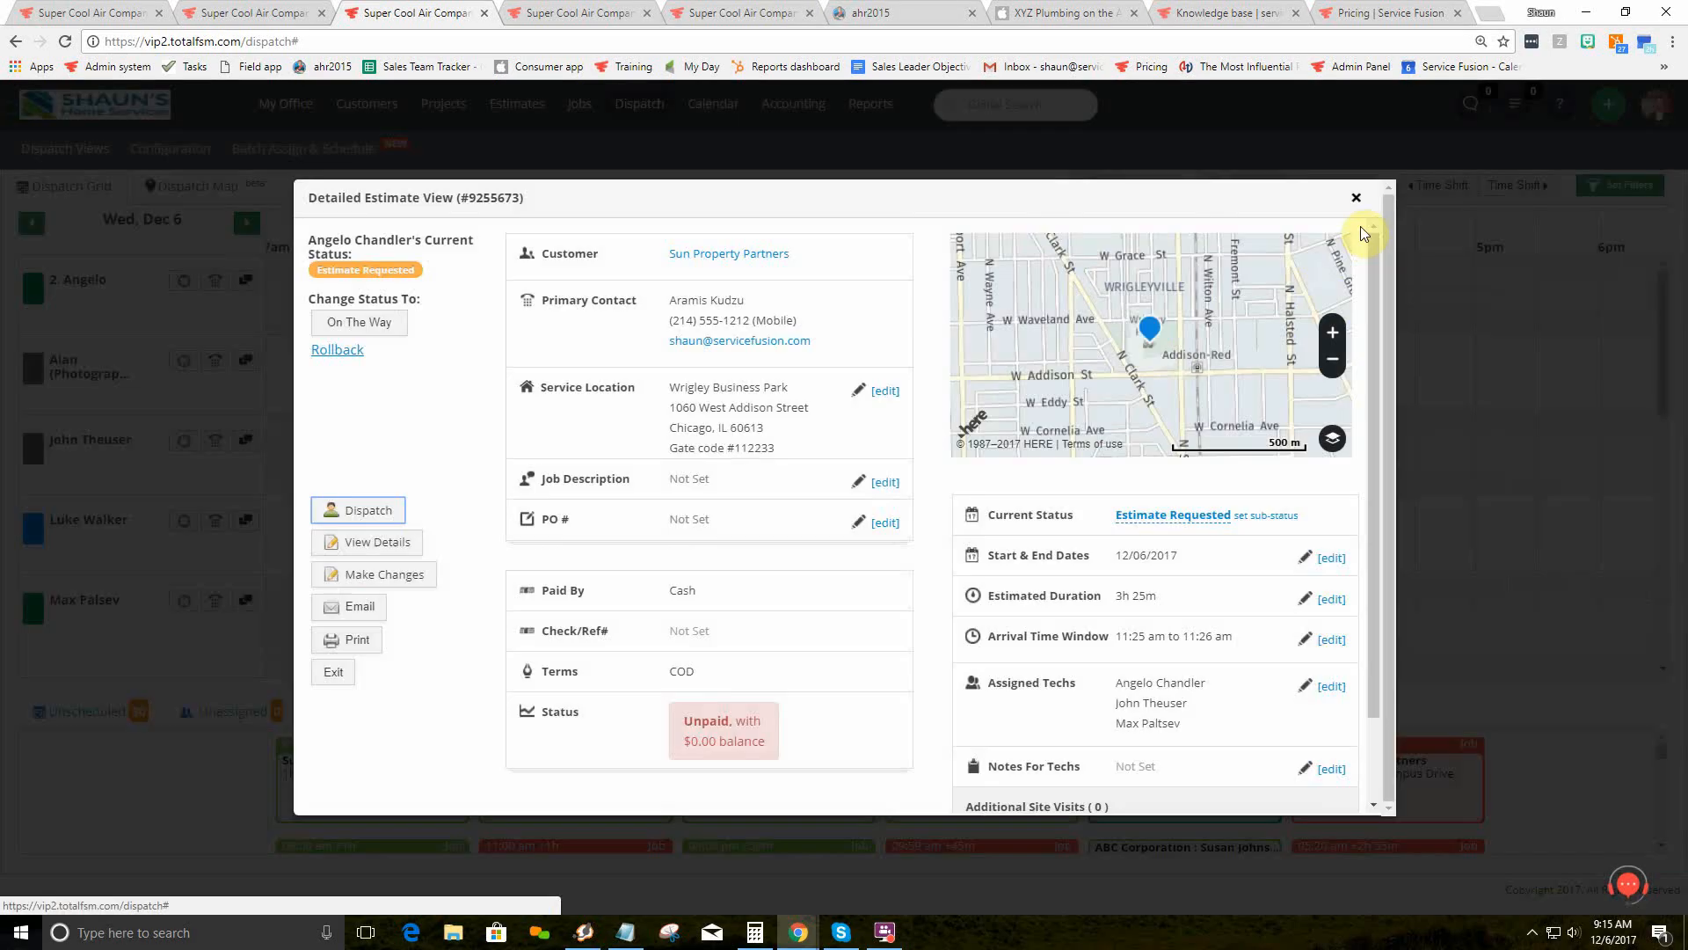
click(1356, 197)
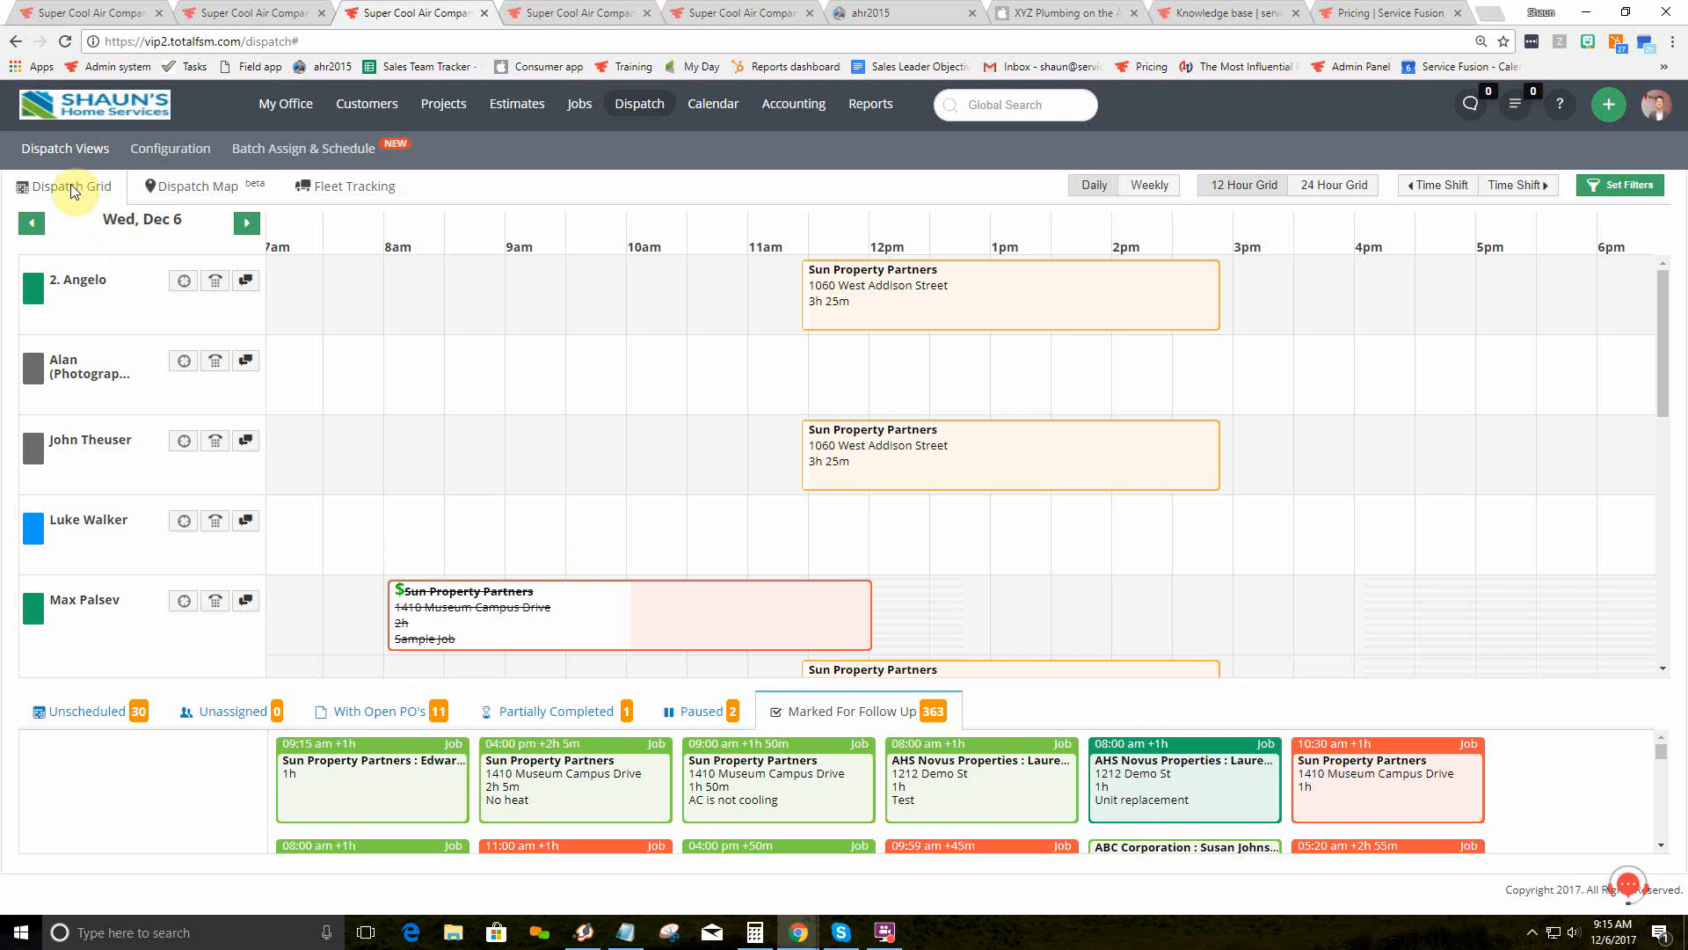
click(191, 197)
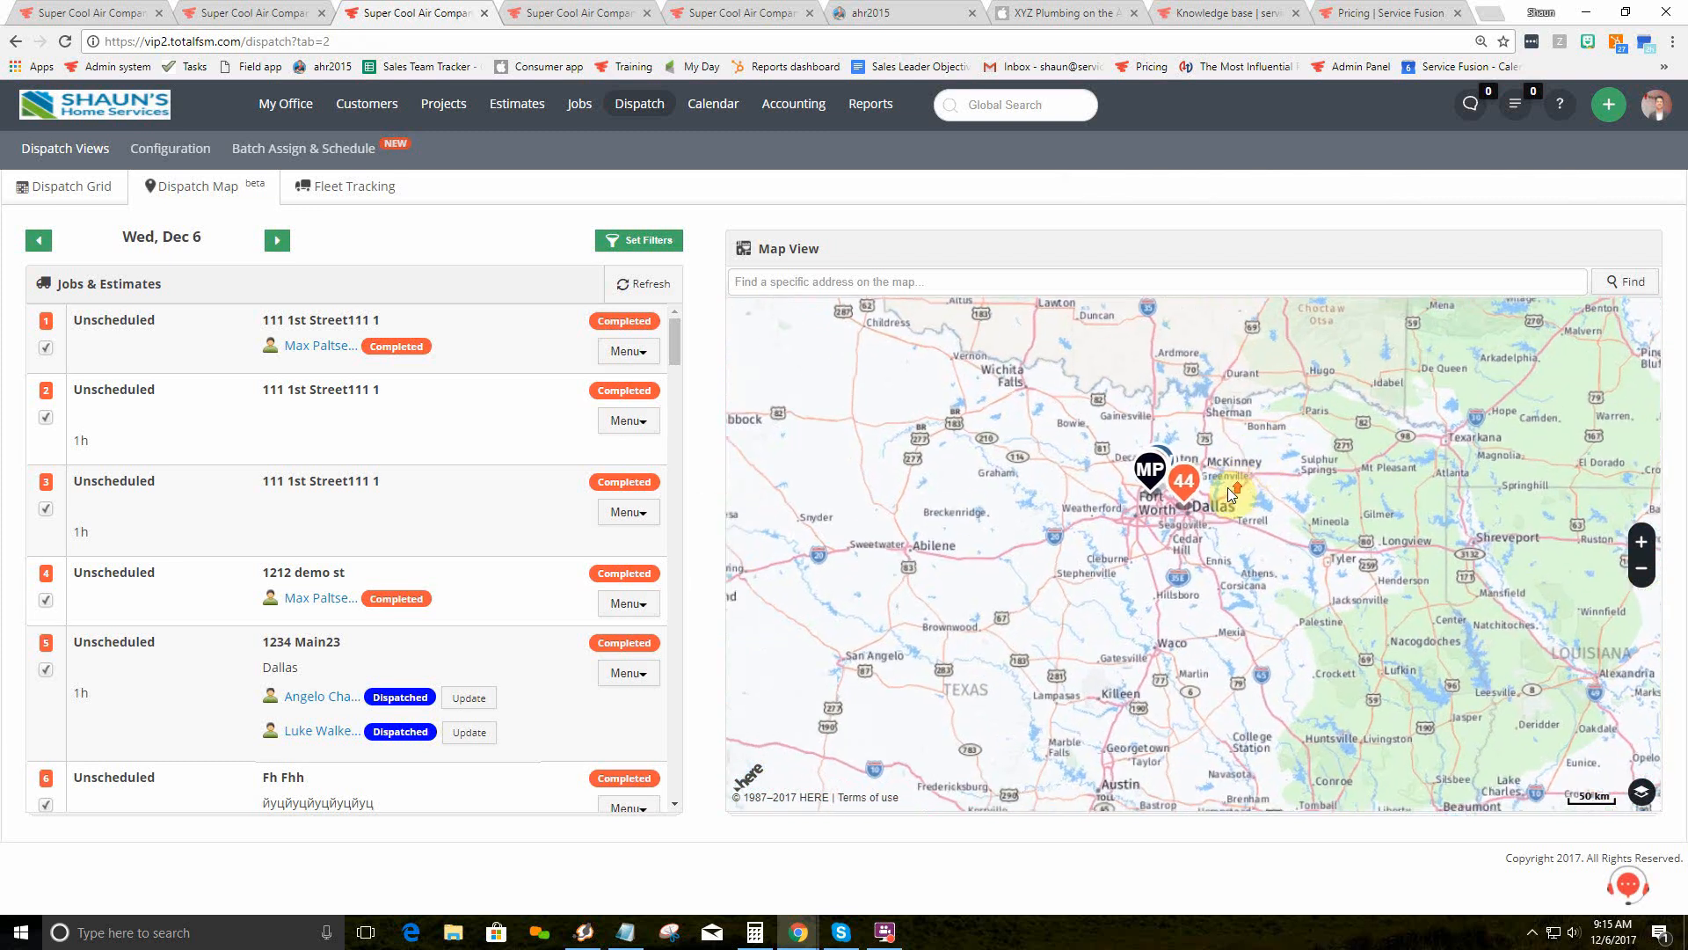
Step: Zoom the map into Dallas and check the 44-job cluster's details
scroll(1229, 494, up, 5)
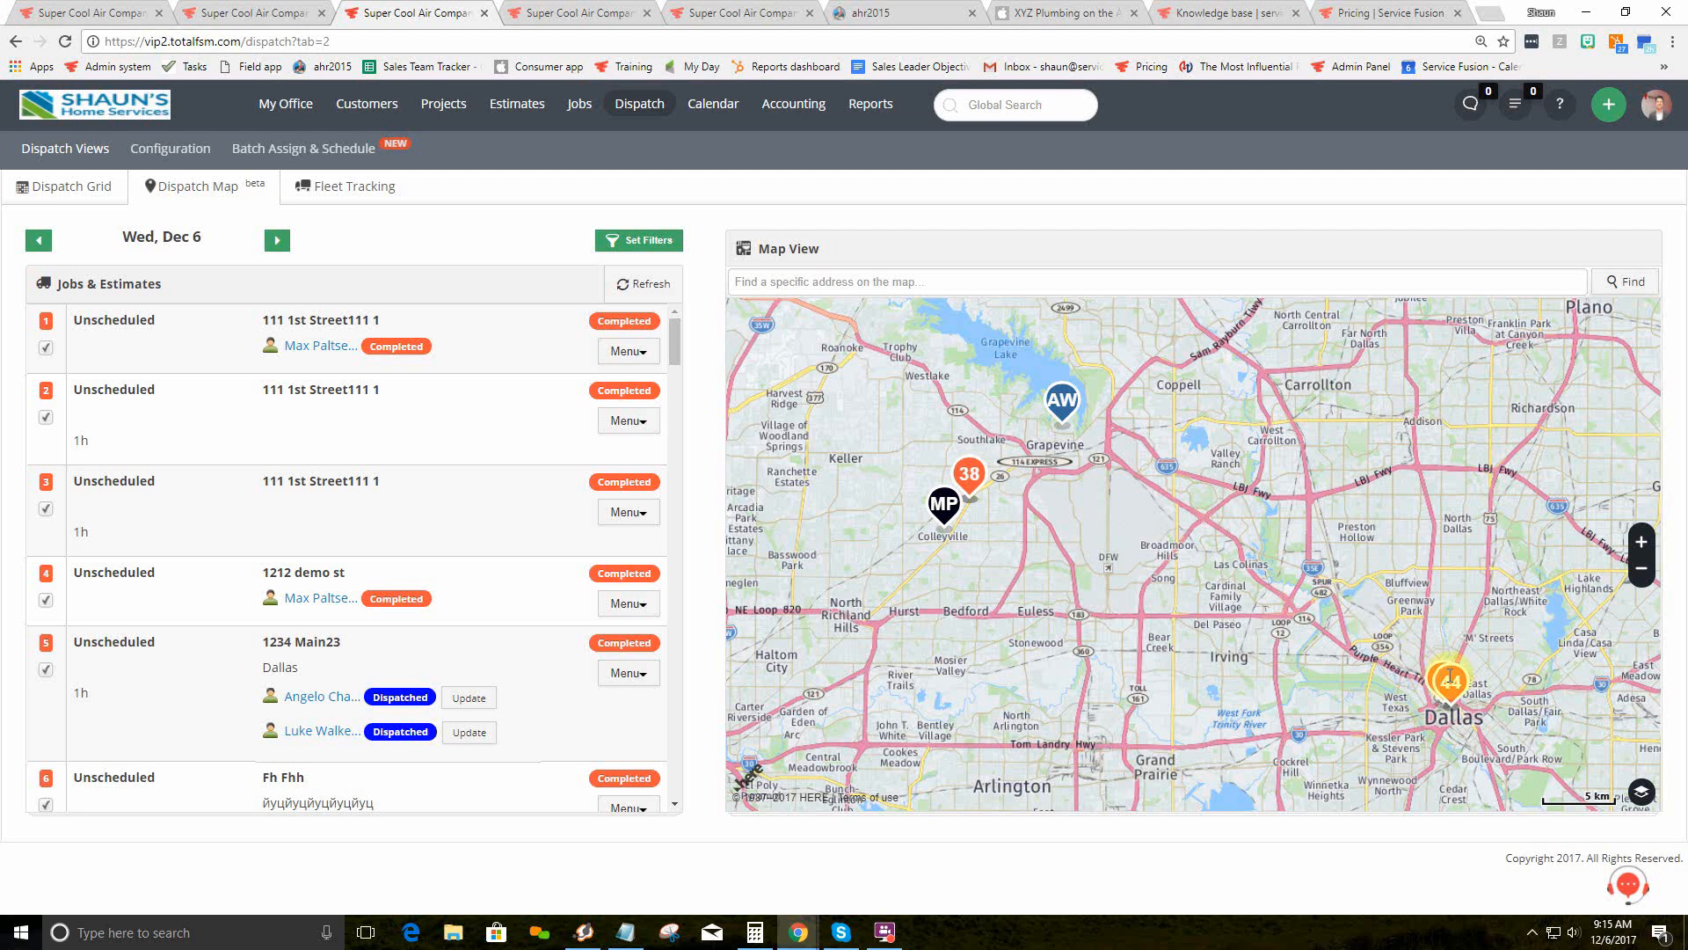
click(1450, 679)
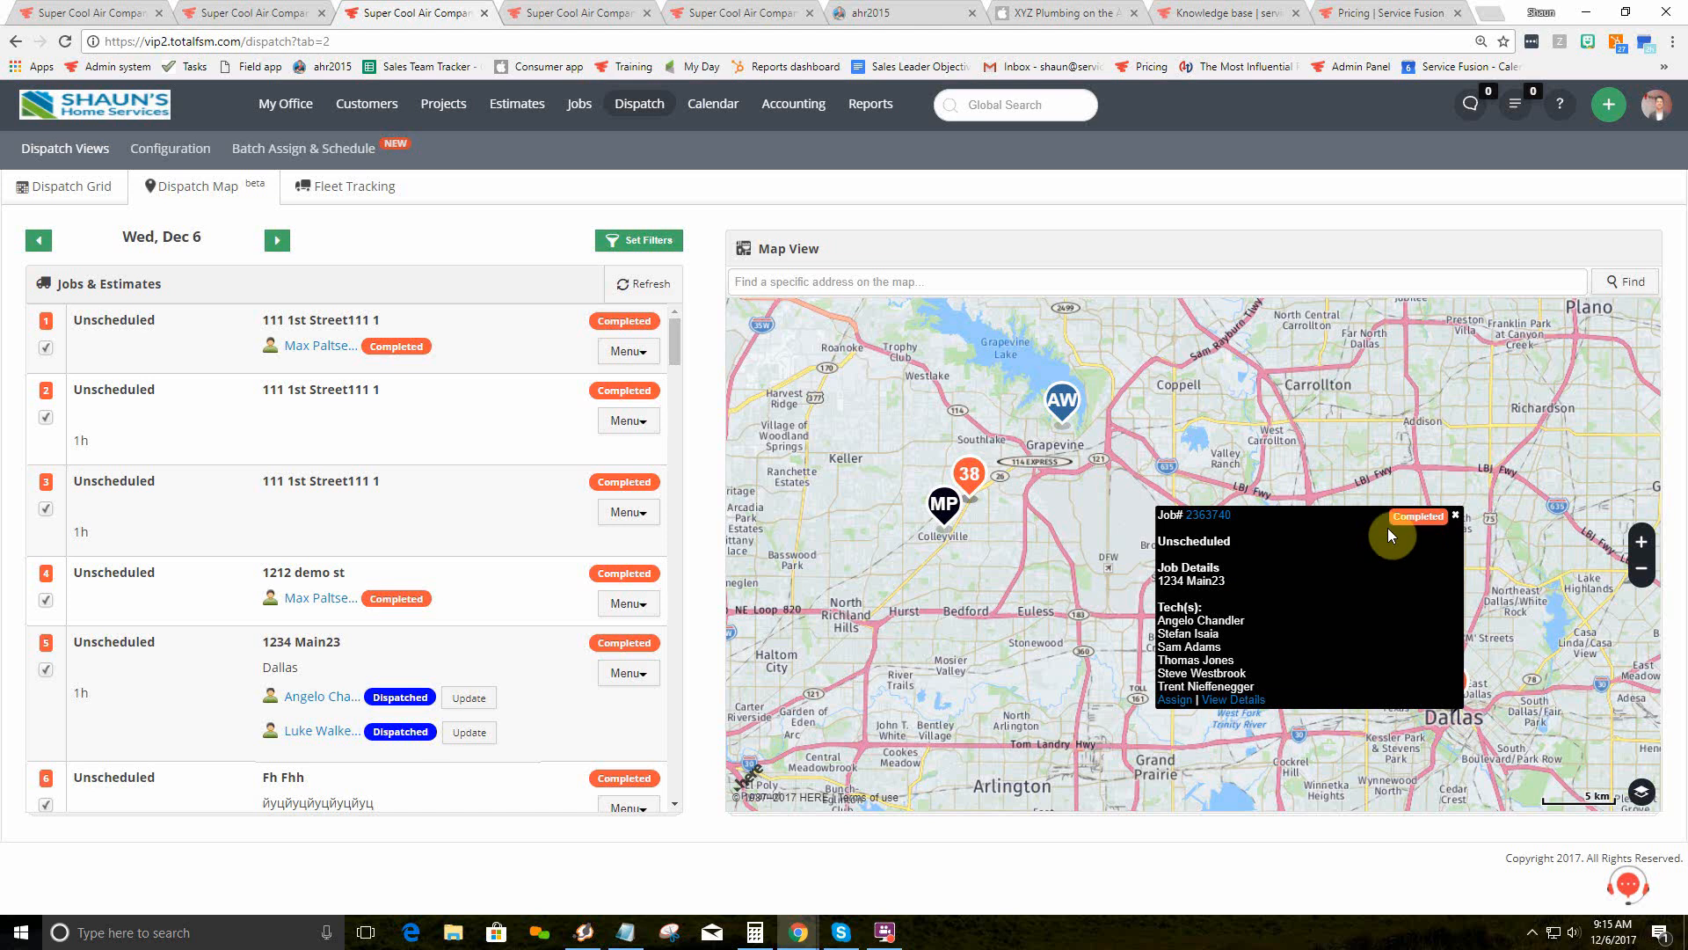
click(1456, 517)
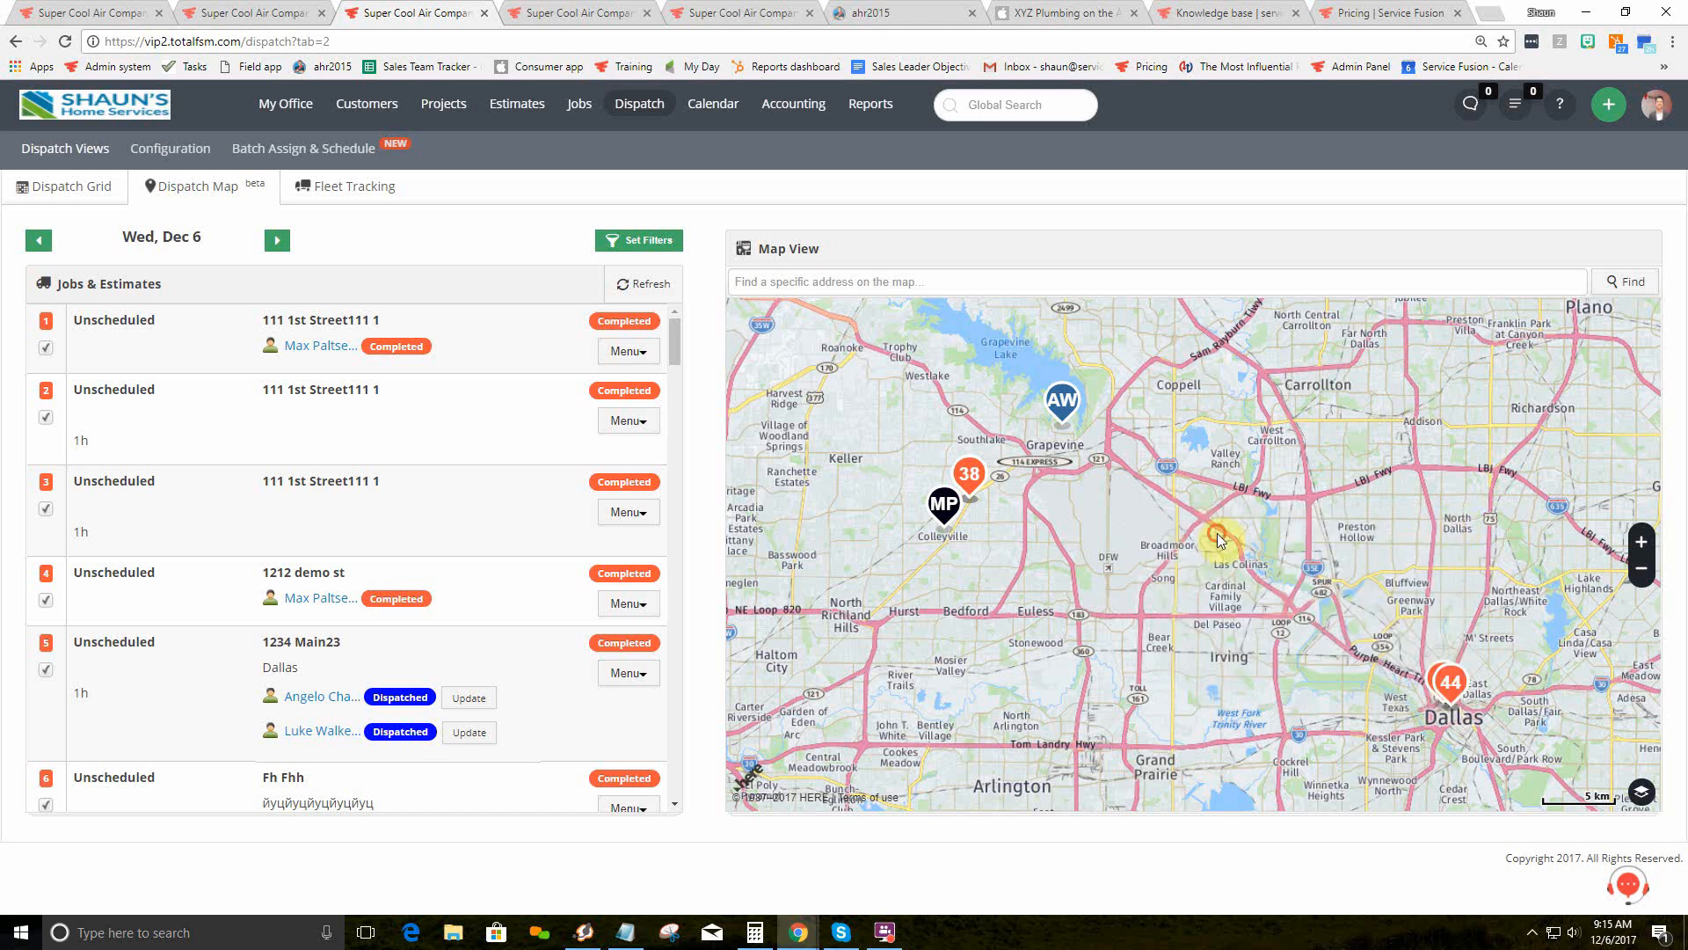
Step: Pan toward Grapevine, identify the AW technician, and review MP's current and future assignments
drag(1225, 538, 1333, 635)
click(1197, 504)
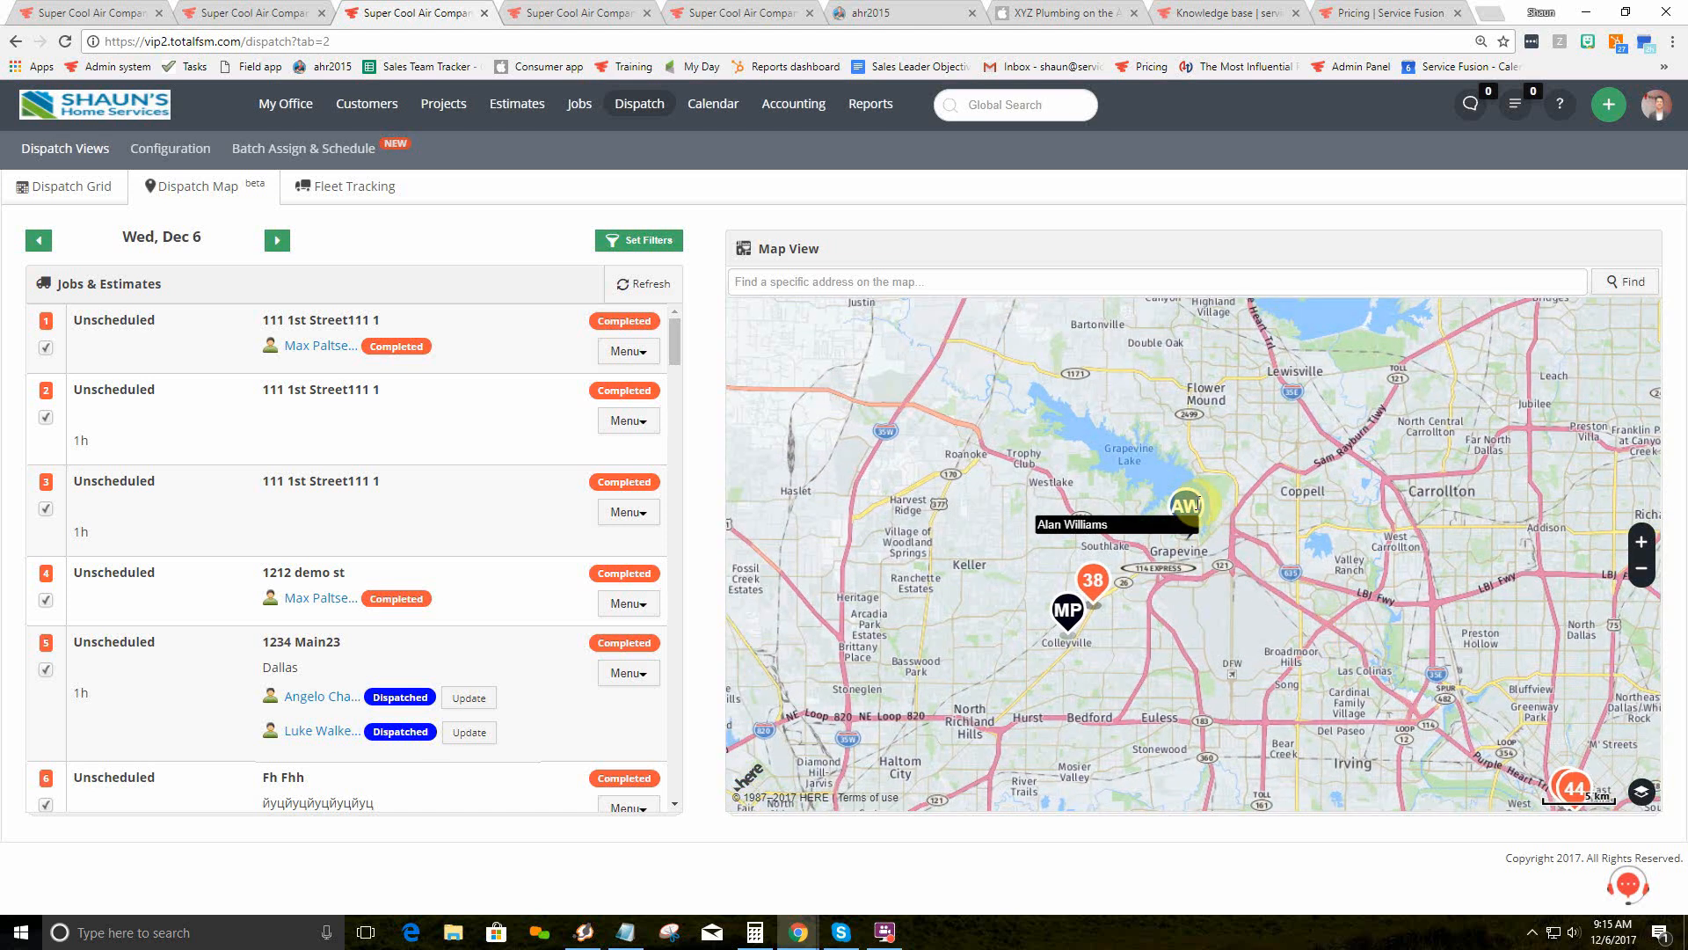
mouse_move(1068, 610)
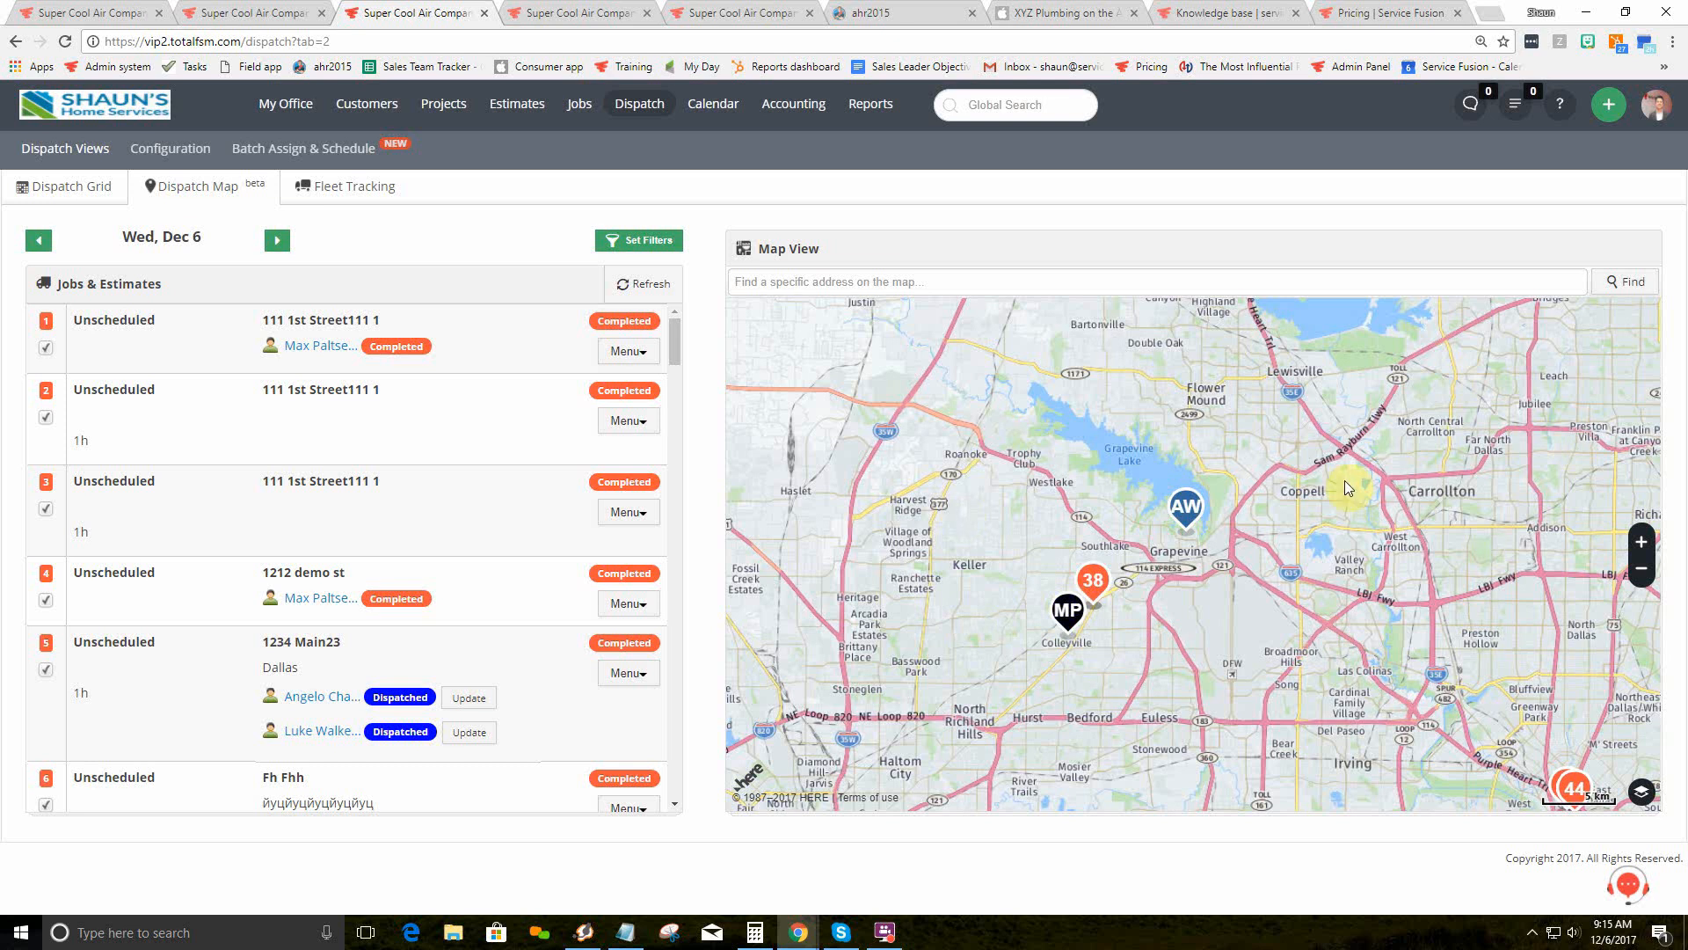
click(1068, 610)
drag(1258, 603, 1284, 663)
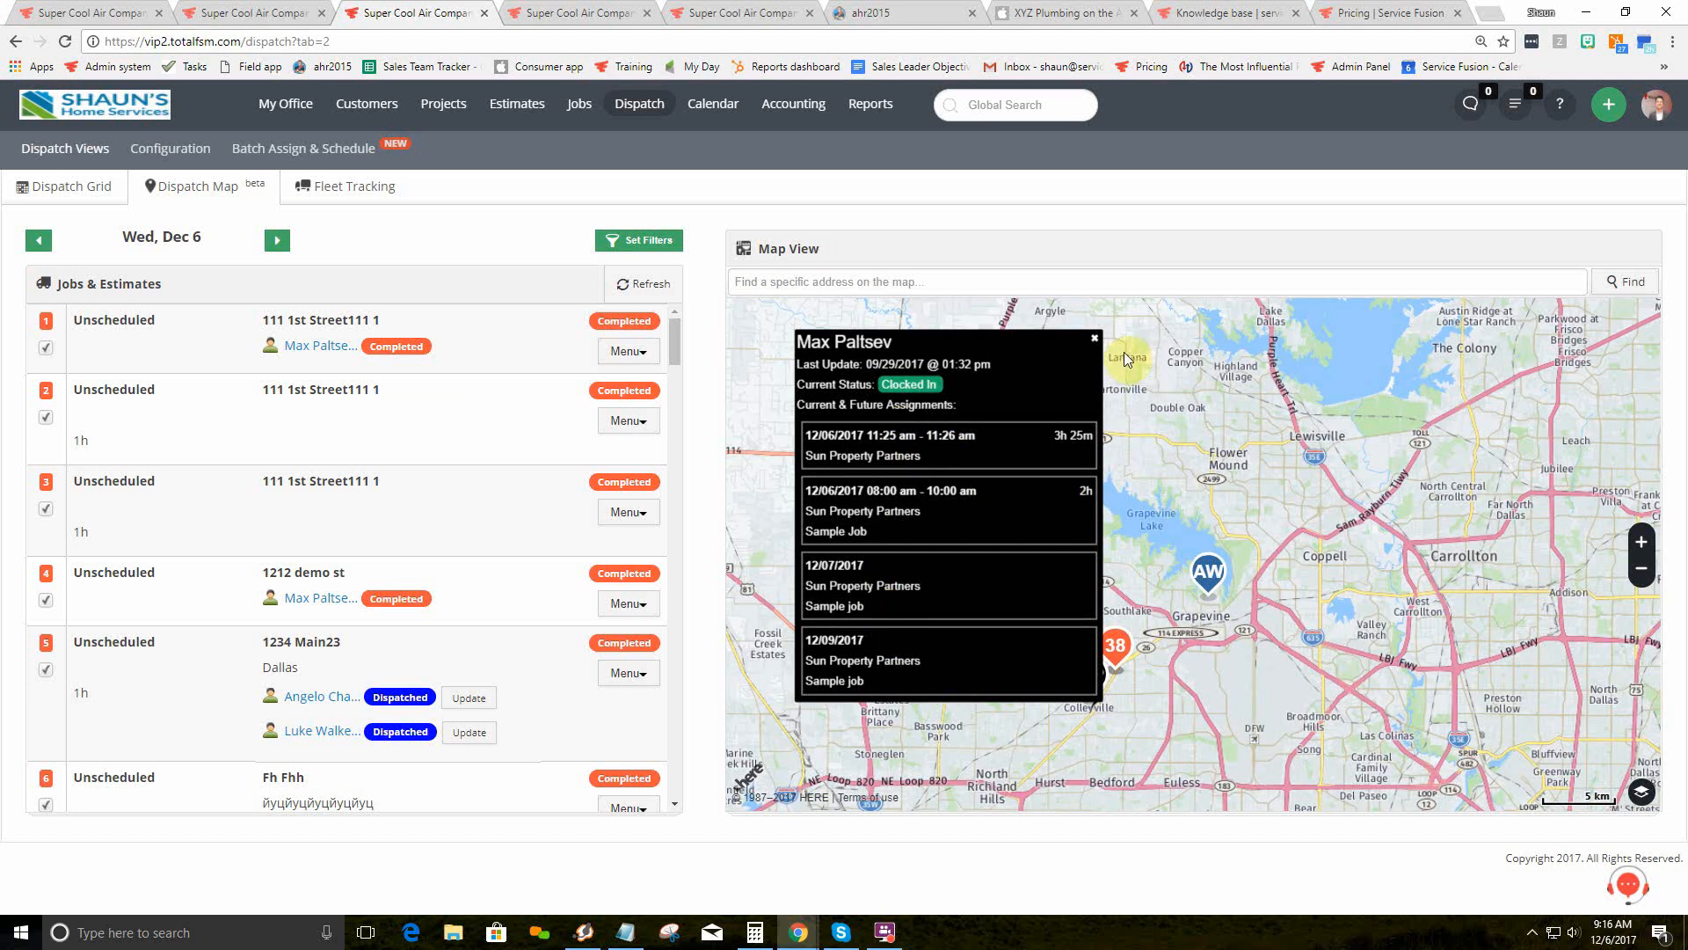
click(1094, 338)
drag(1341, 605, 1163, 455)
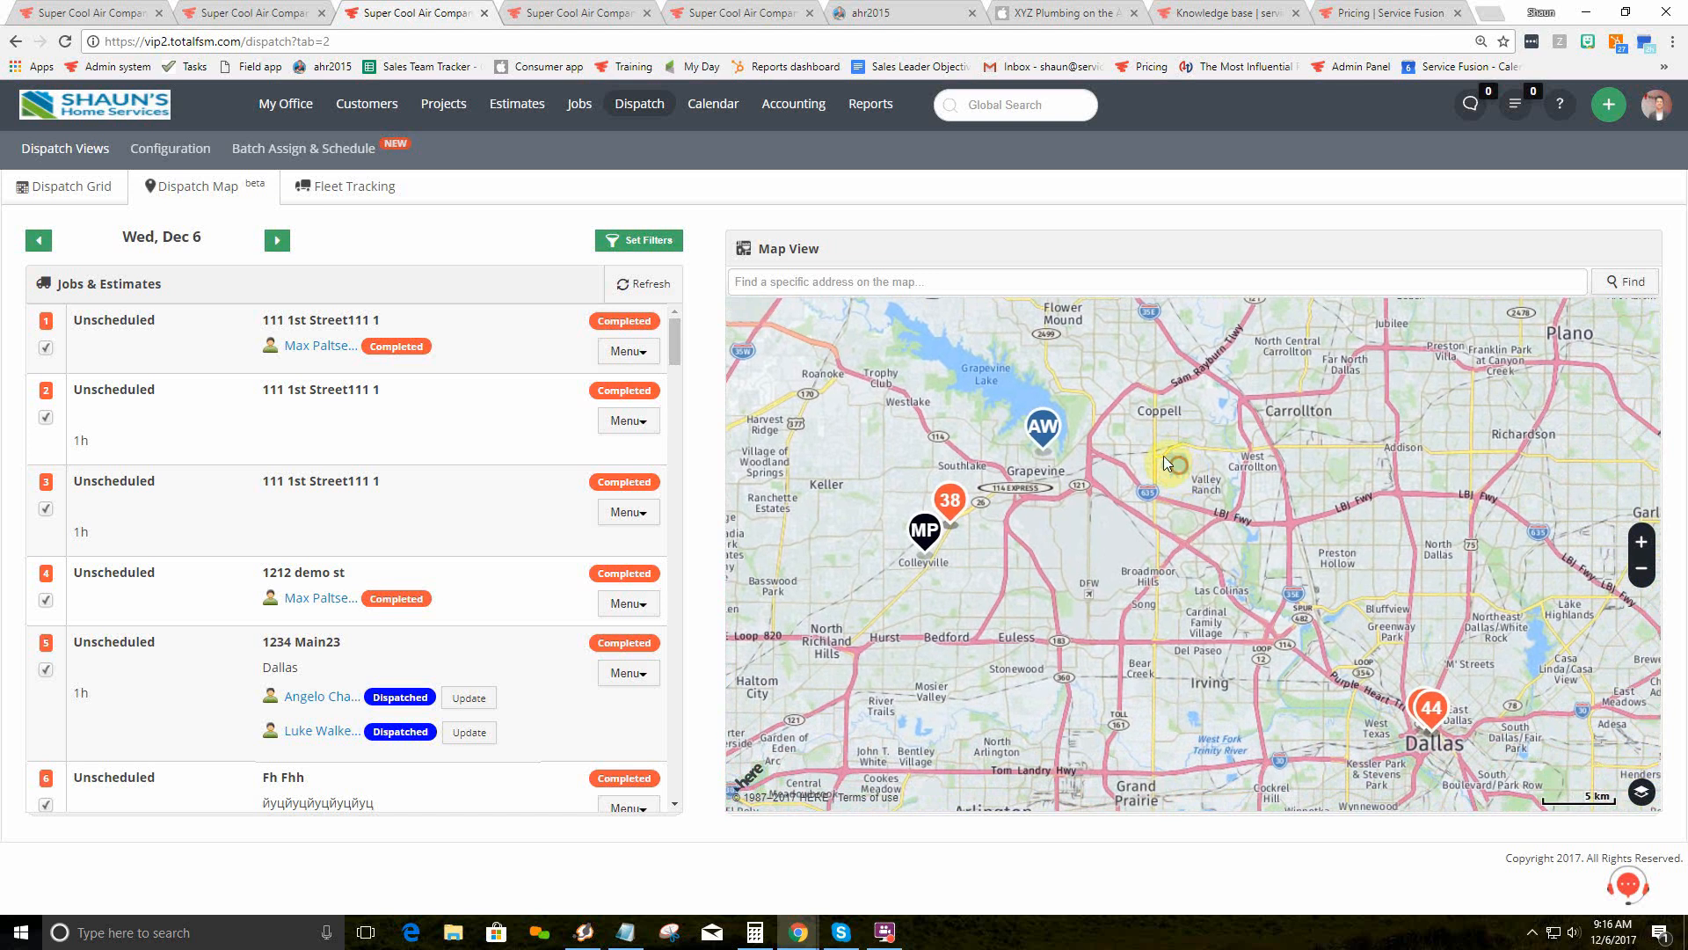
Step: Find the Irving address via 'Find a specific address', then move to the AHS Novus Properties tab
click(1042, 283)
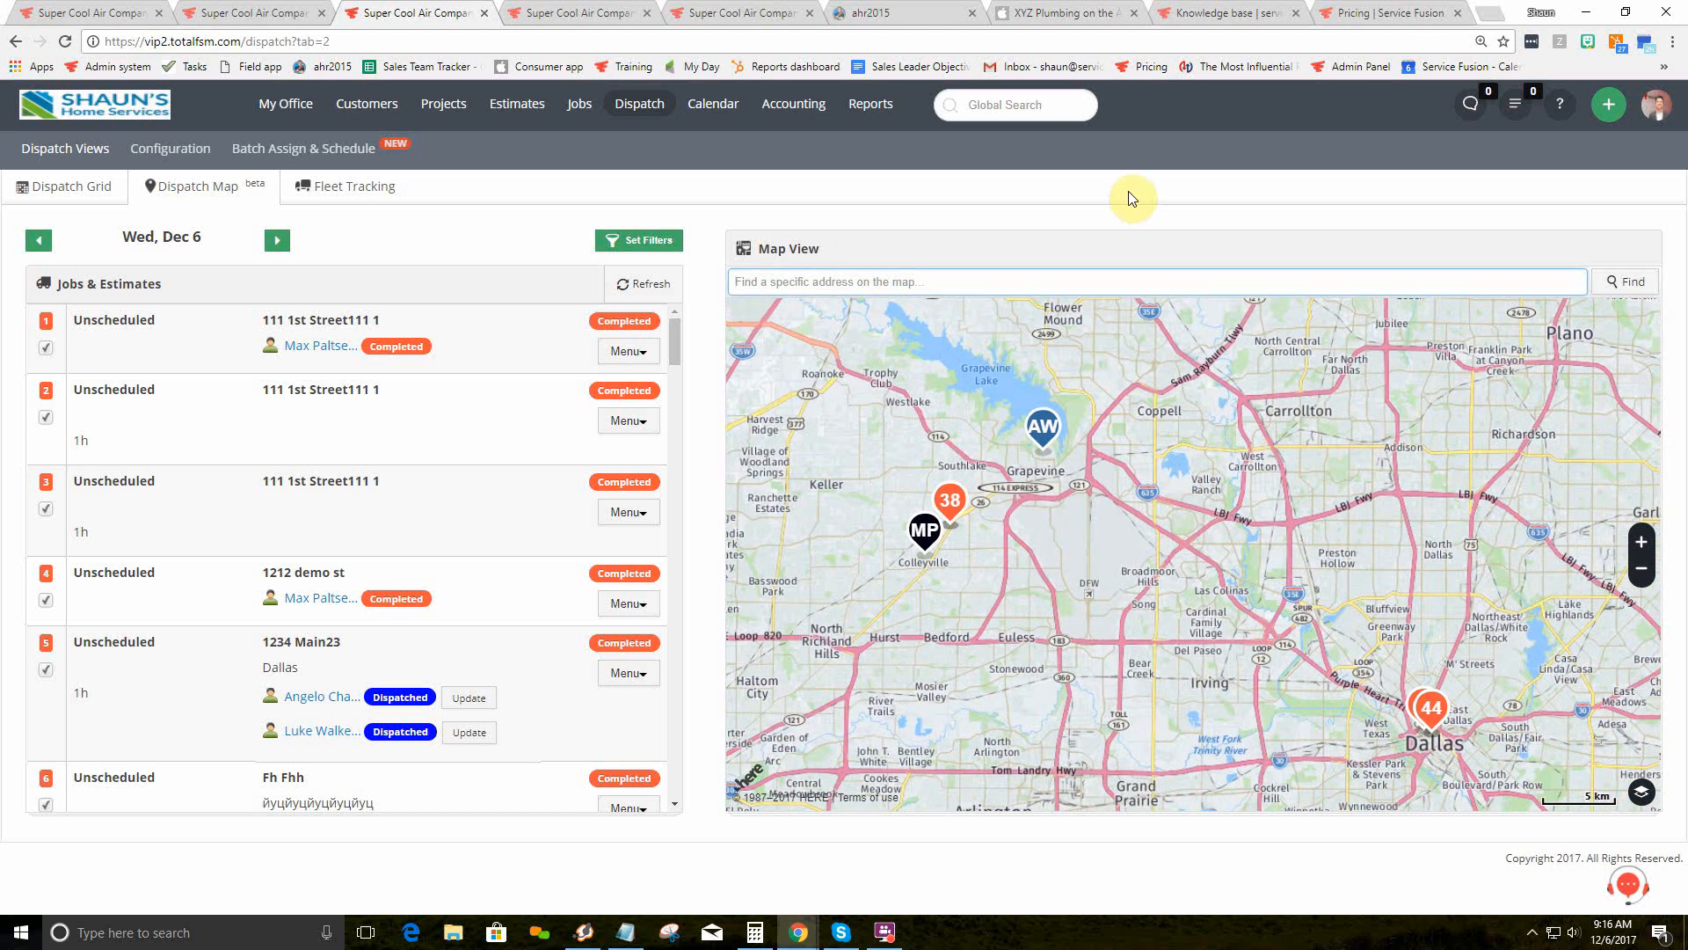
click(1623, 281)
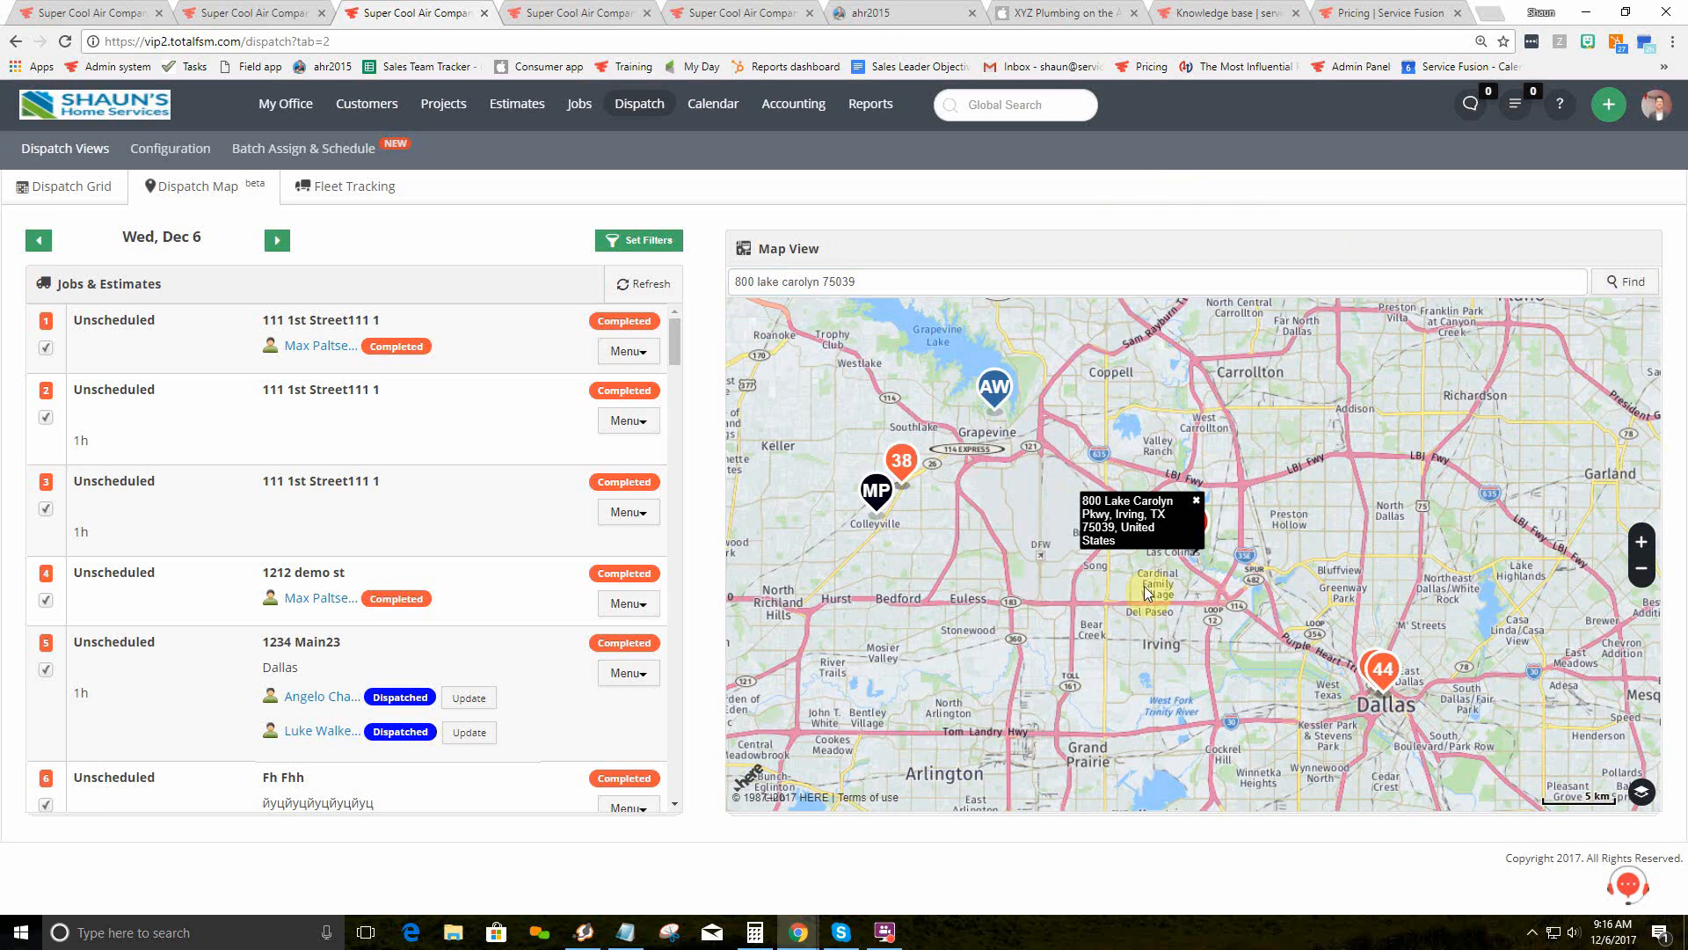
click(1196, 499)
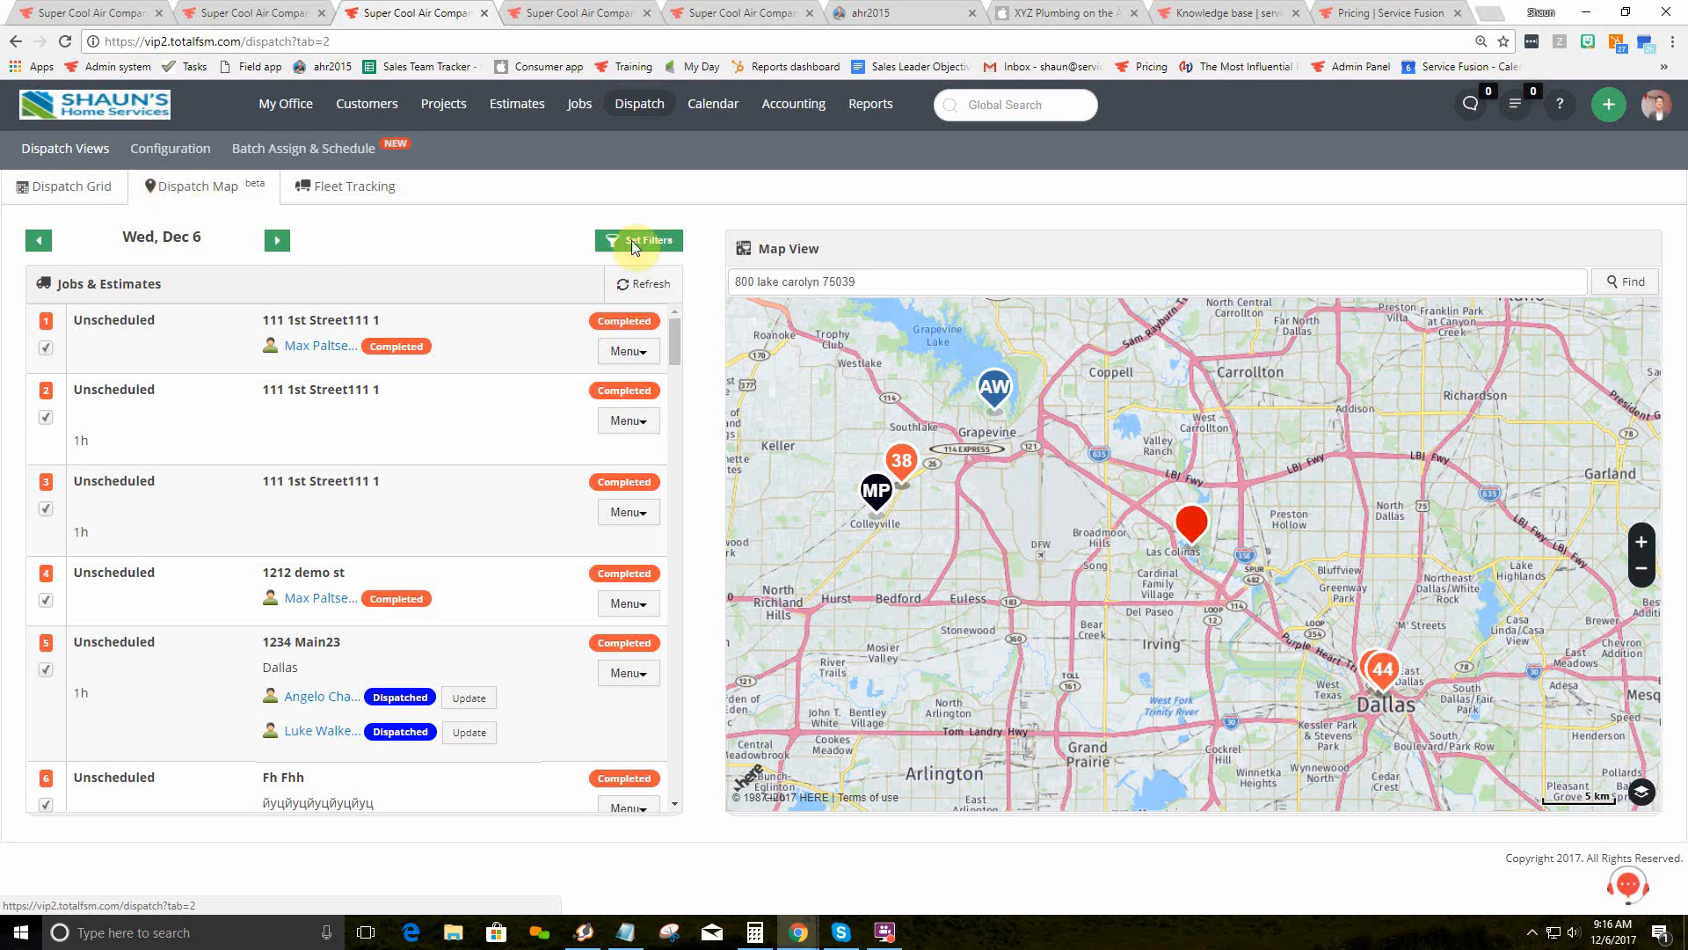
click(755, 7)
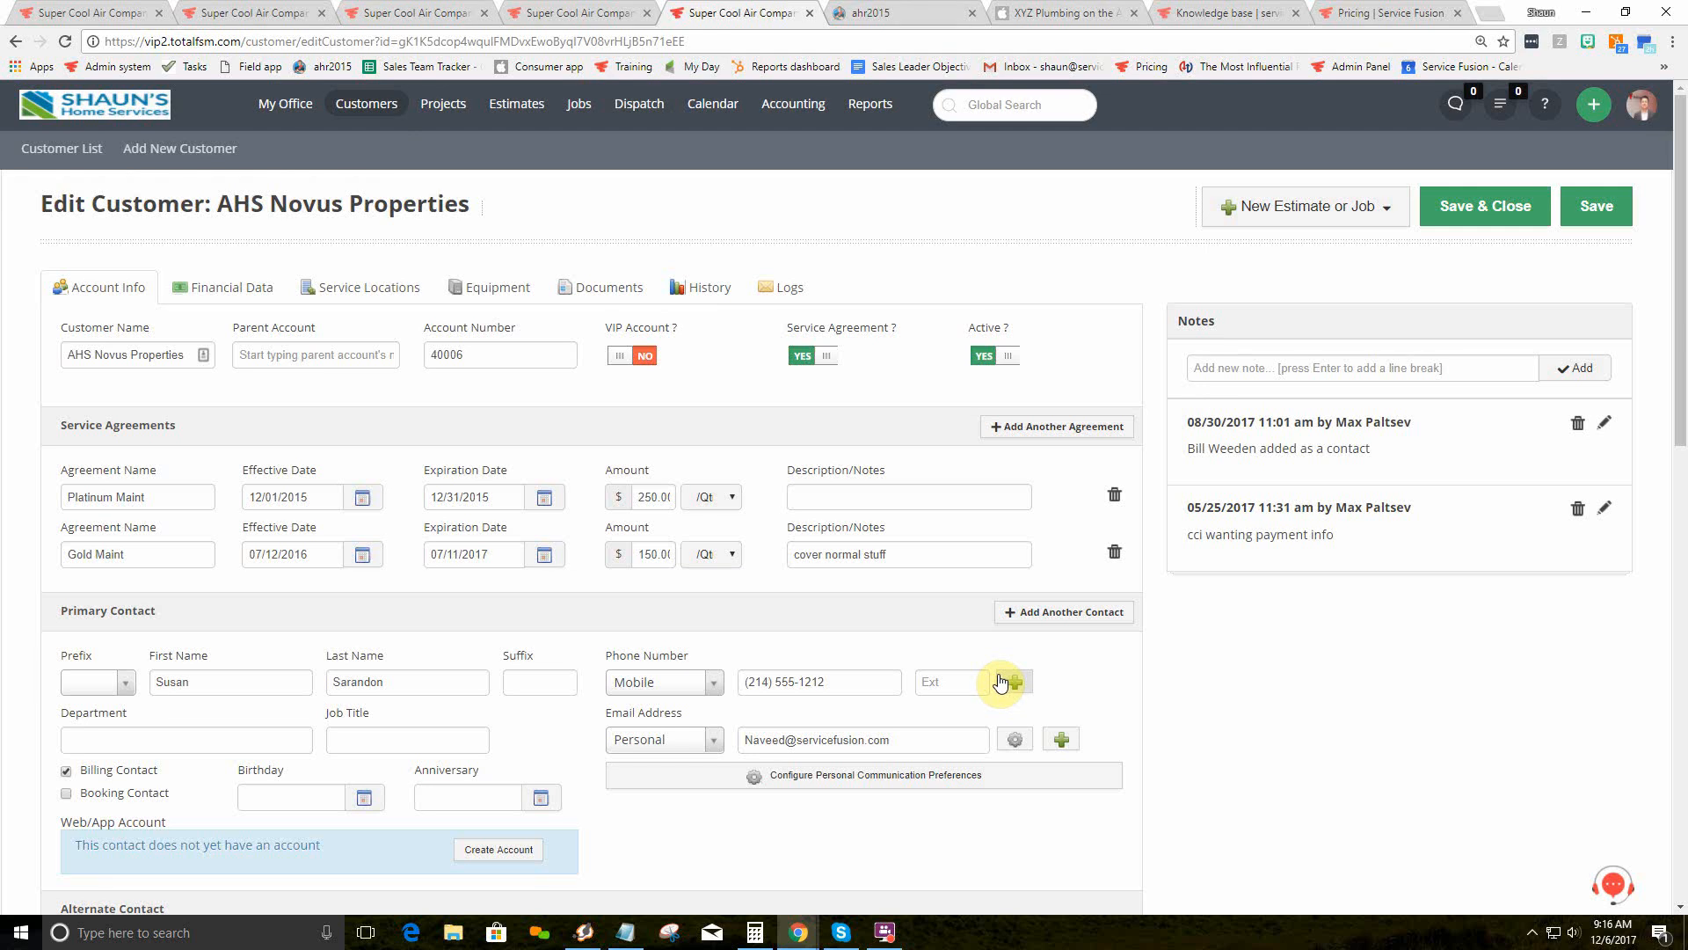
Step: Toggle VIP Account on and back off, then add three Add Another Agreement rows
click(626, 356)
click(661, 362)
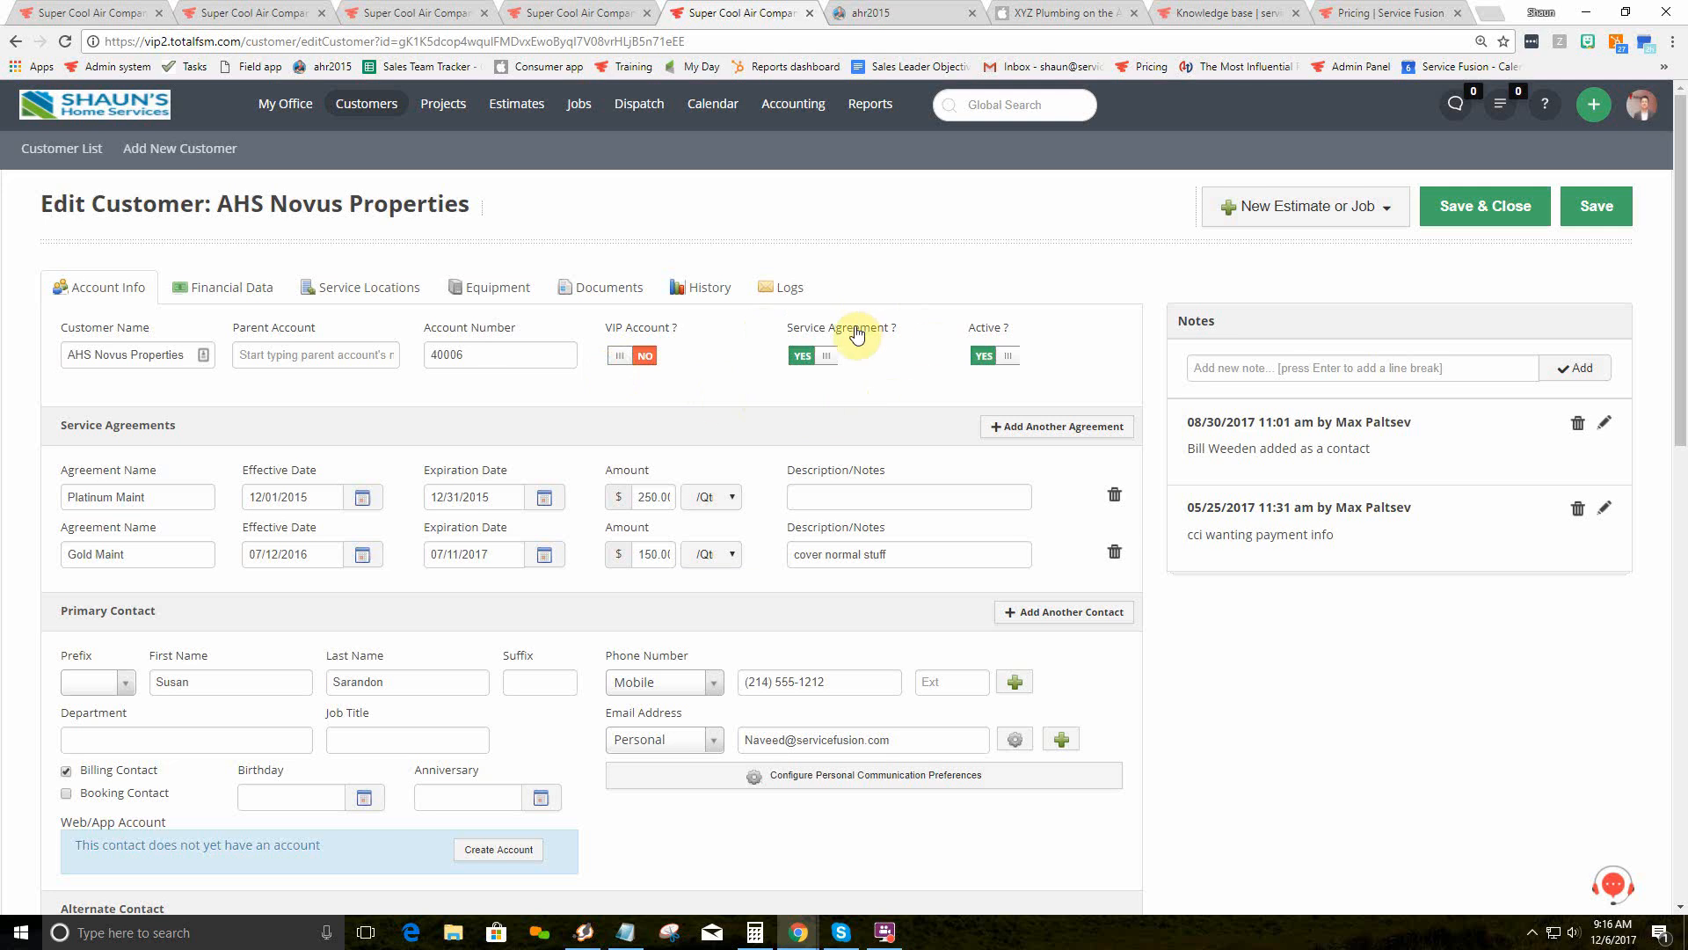
triple_click(1027, 424)
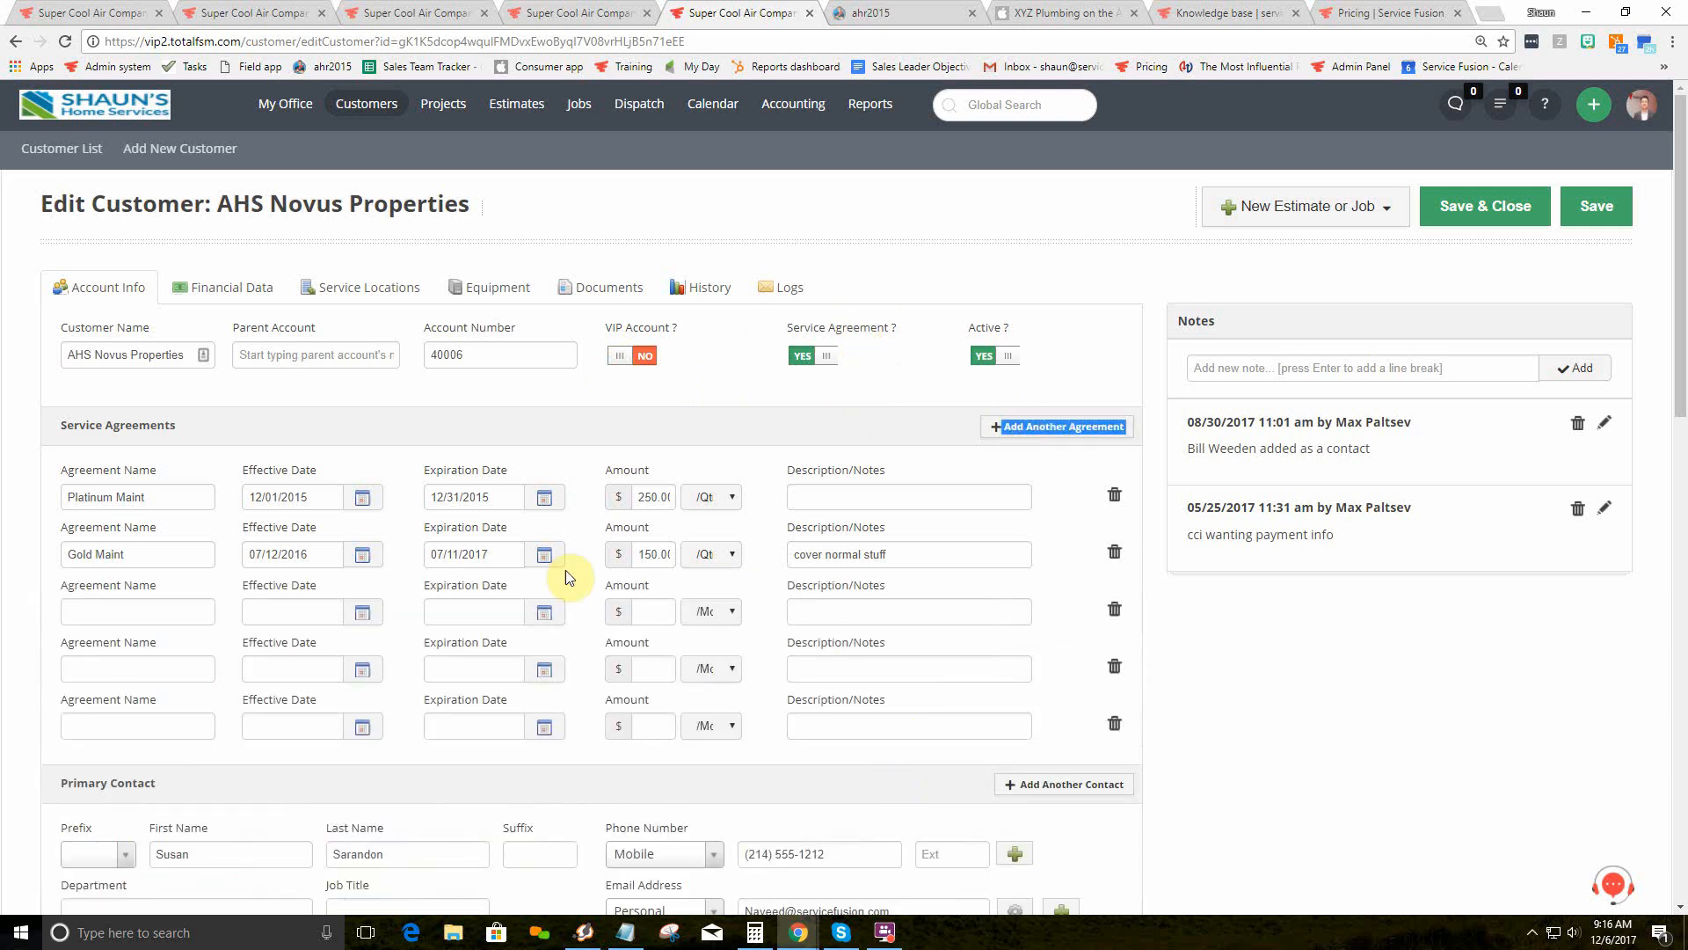
scroll(518, 646, down, 7)
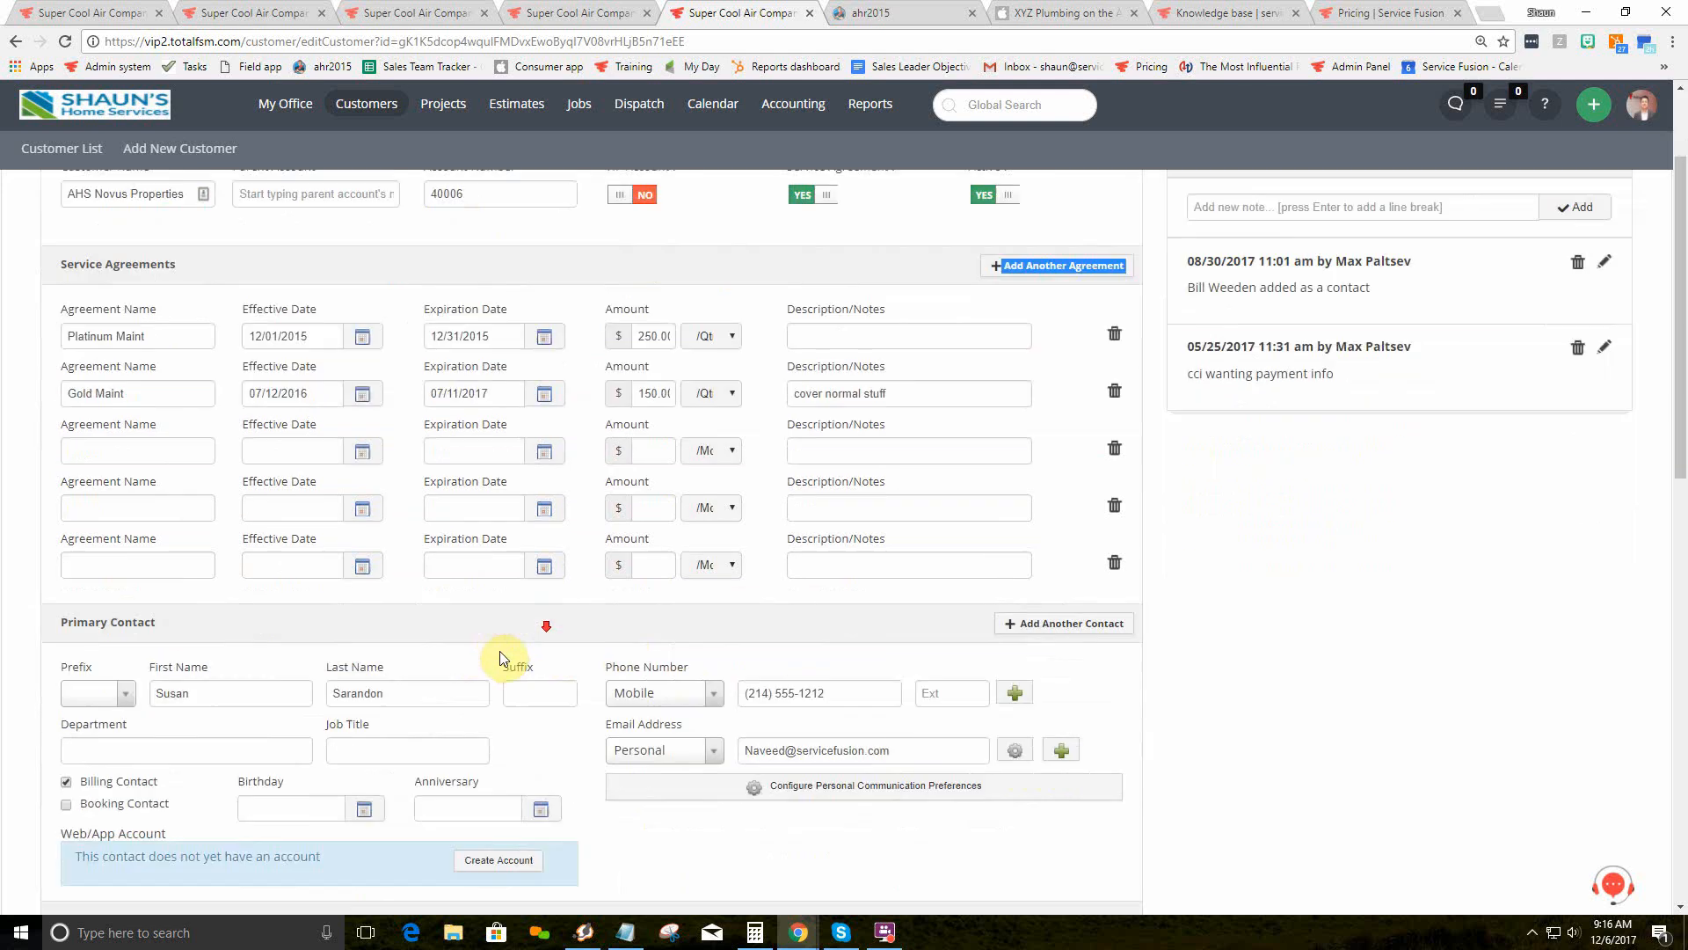
scroll(481, 652, down, 5)
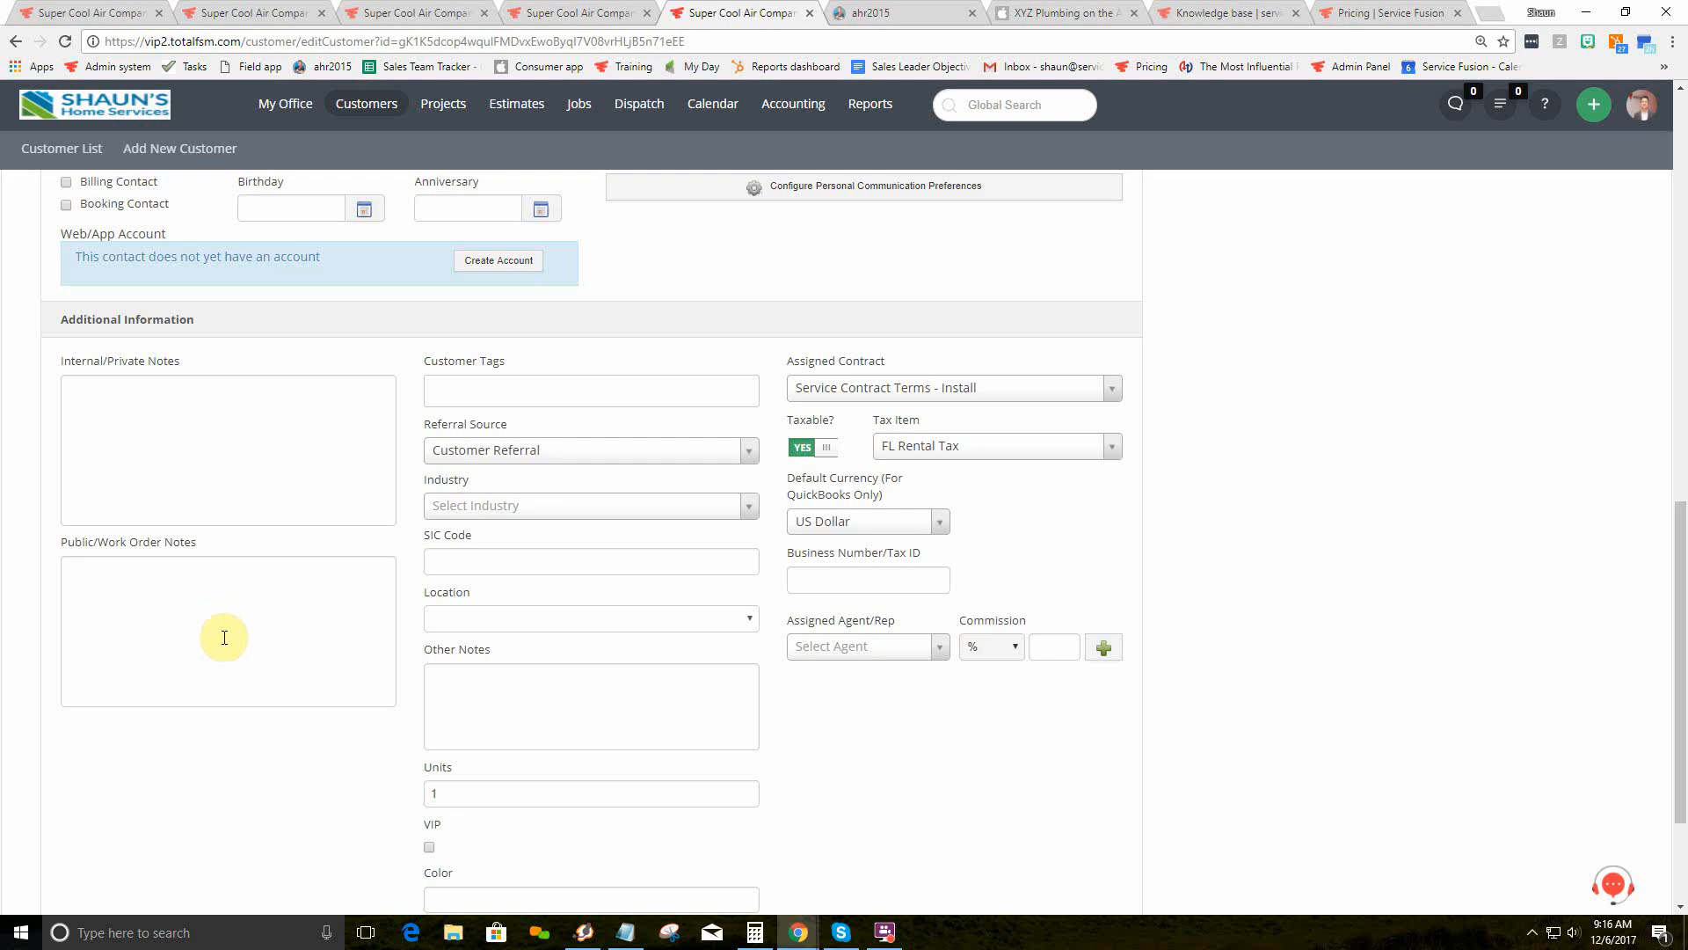
scroll(225, 633, up, 12)
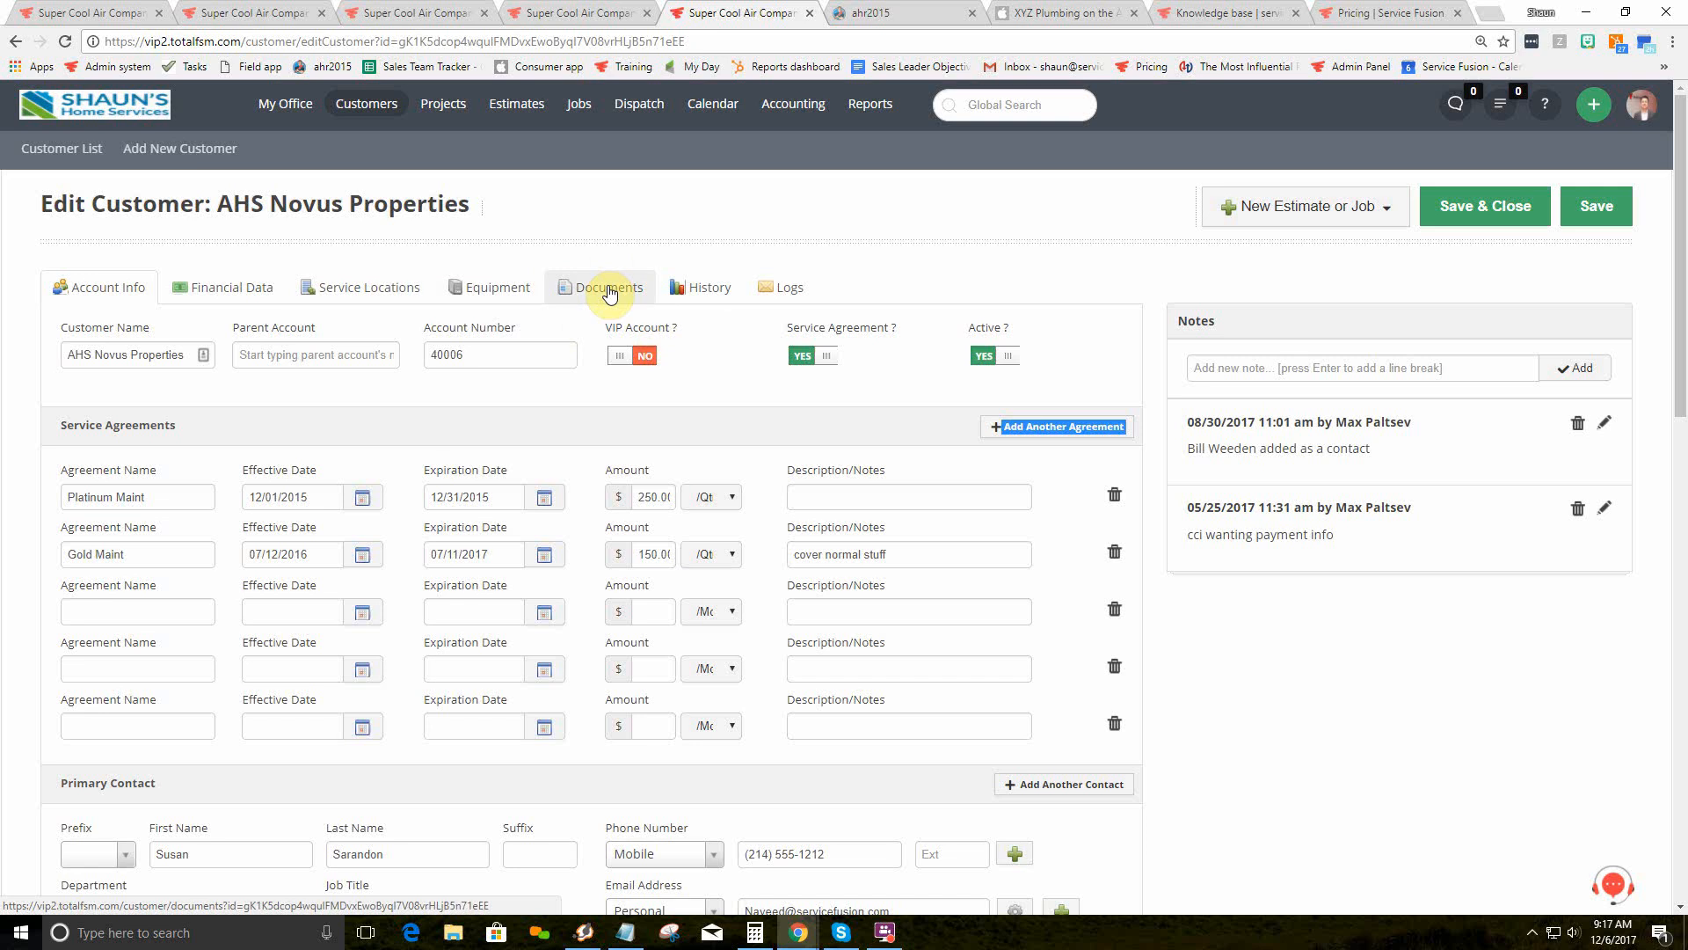
click(700, 290)
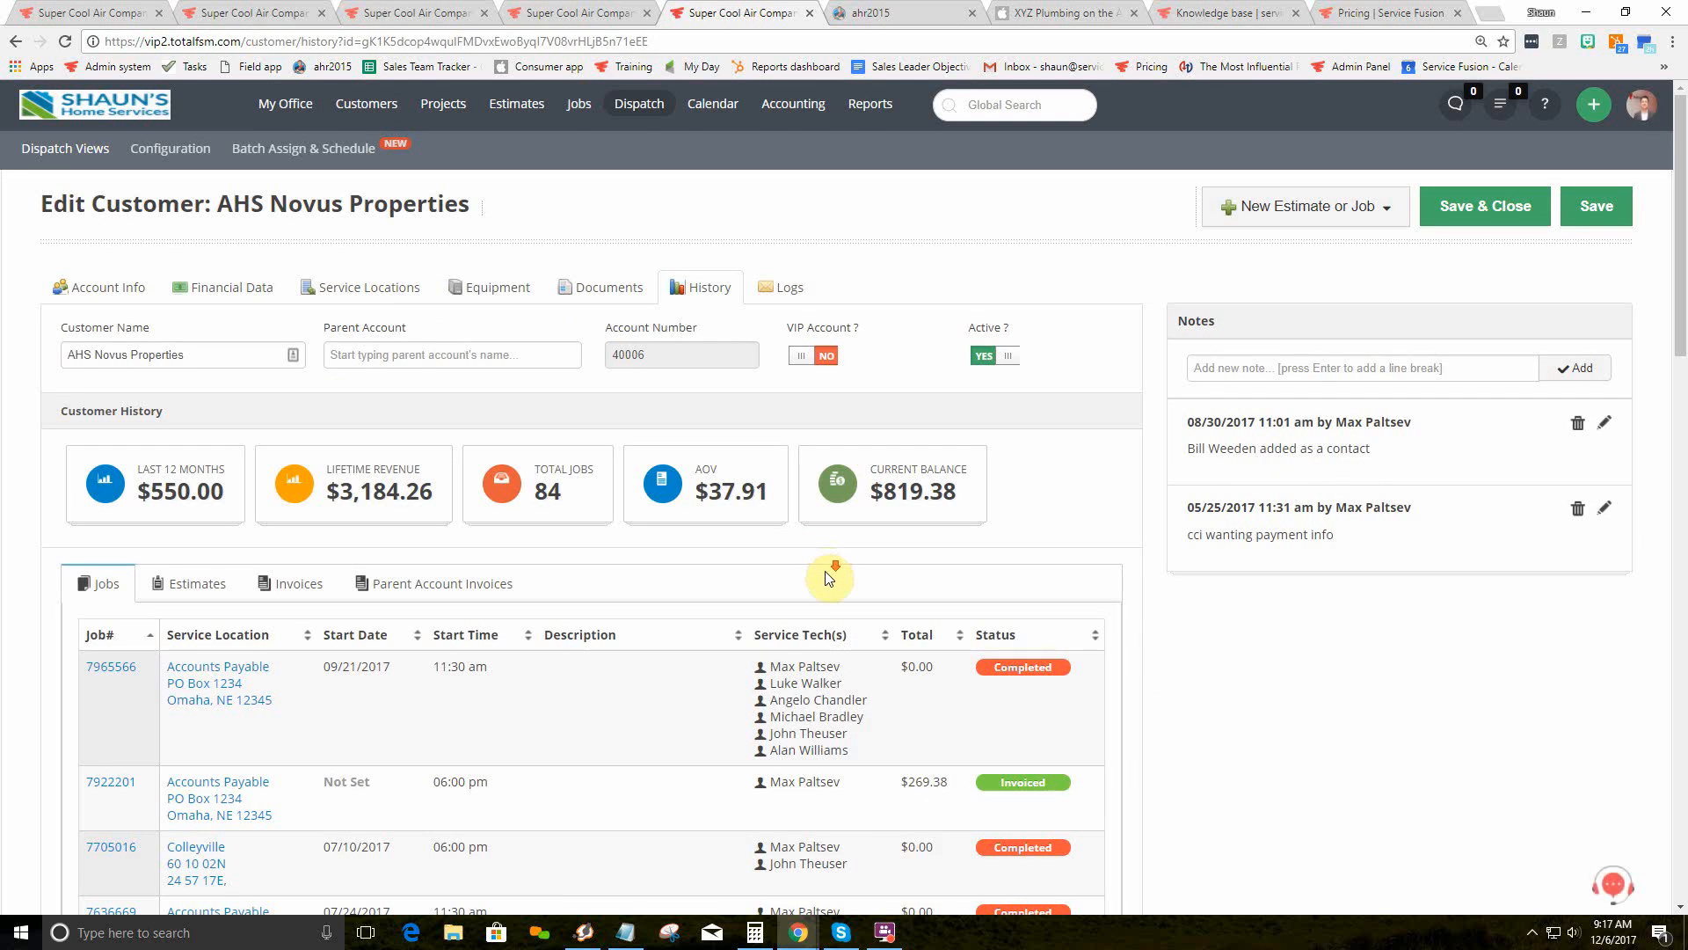
Step: Scroll through the customer's Jobs history table
scroll(825, 571, down, 2)
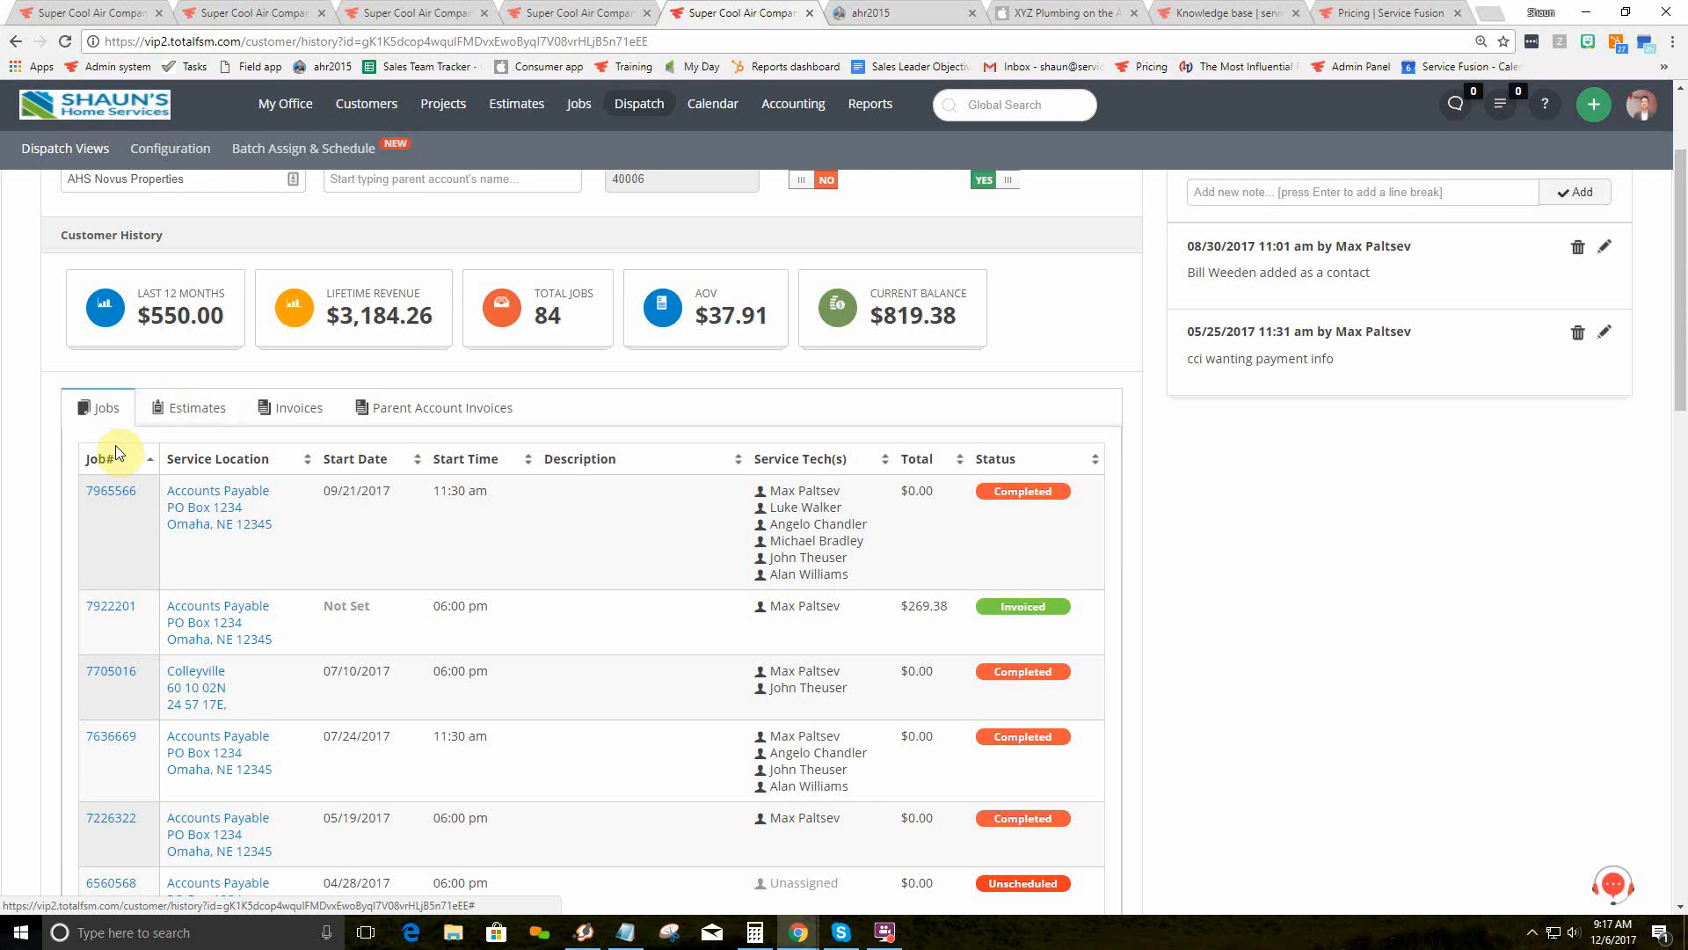
scroll(105, 505, down, 4)
scroll(107, 588, down, 3)
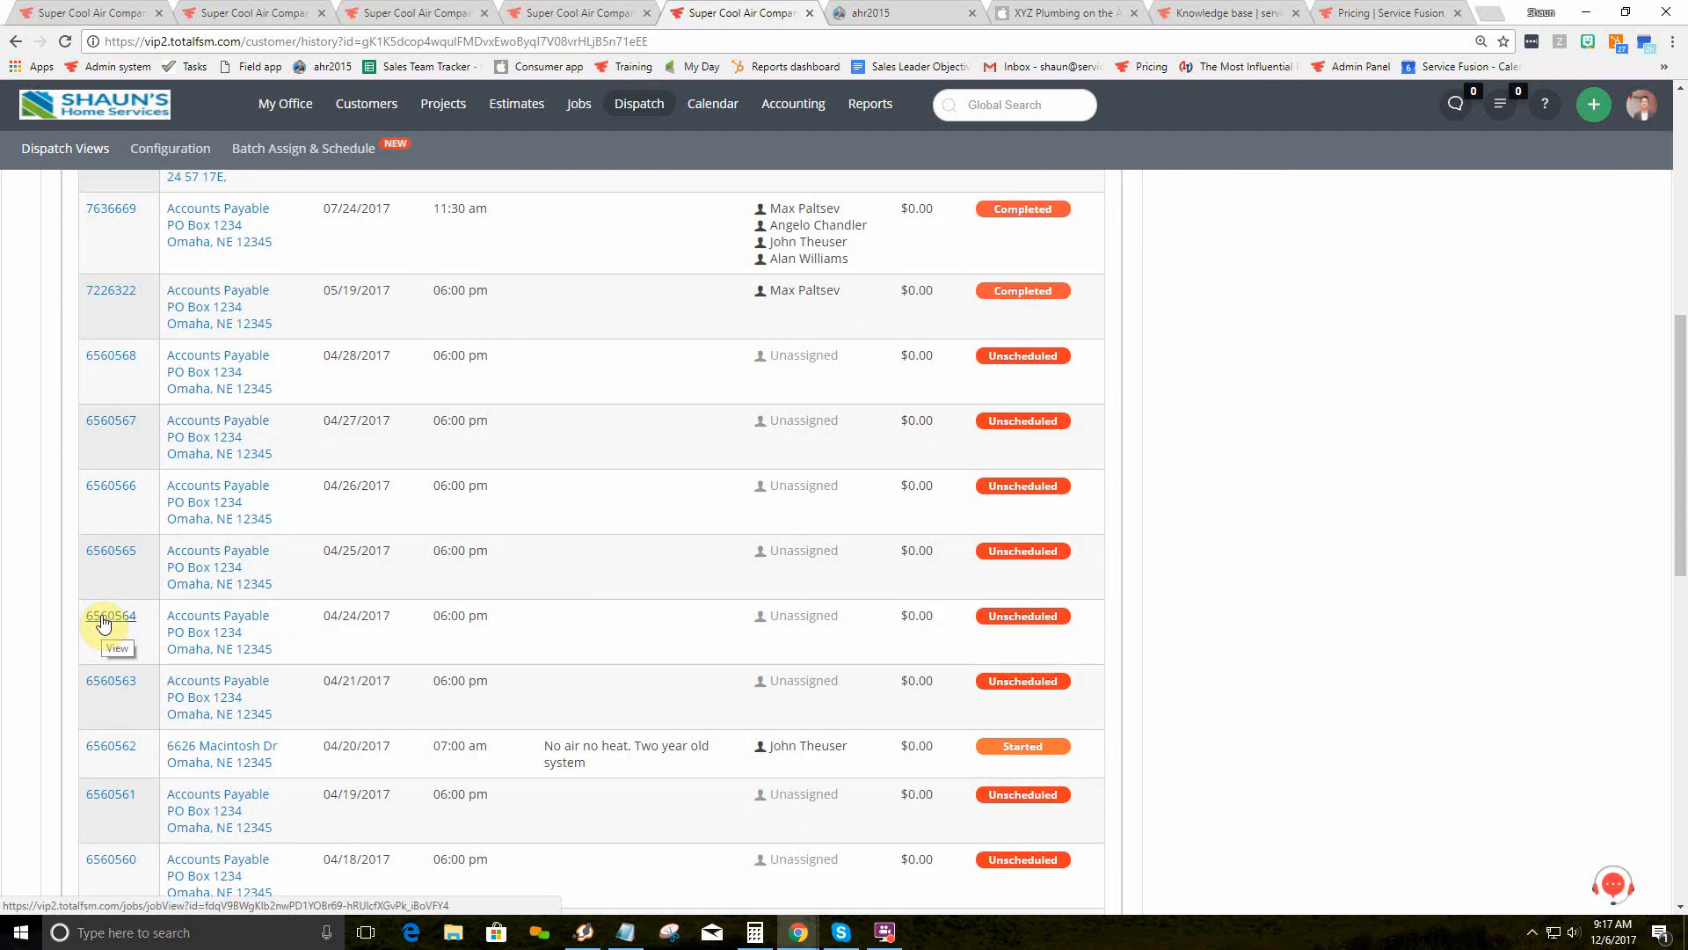
scroll(103, 620, up, 8)
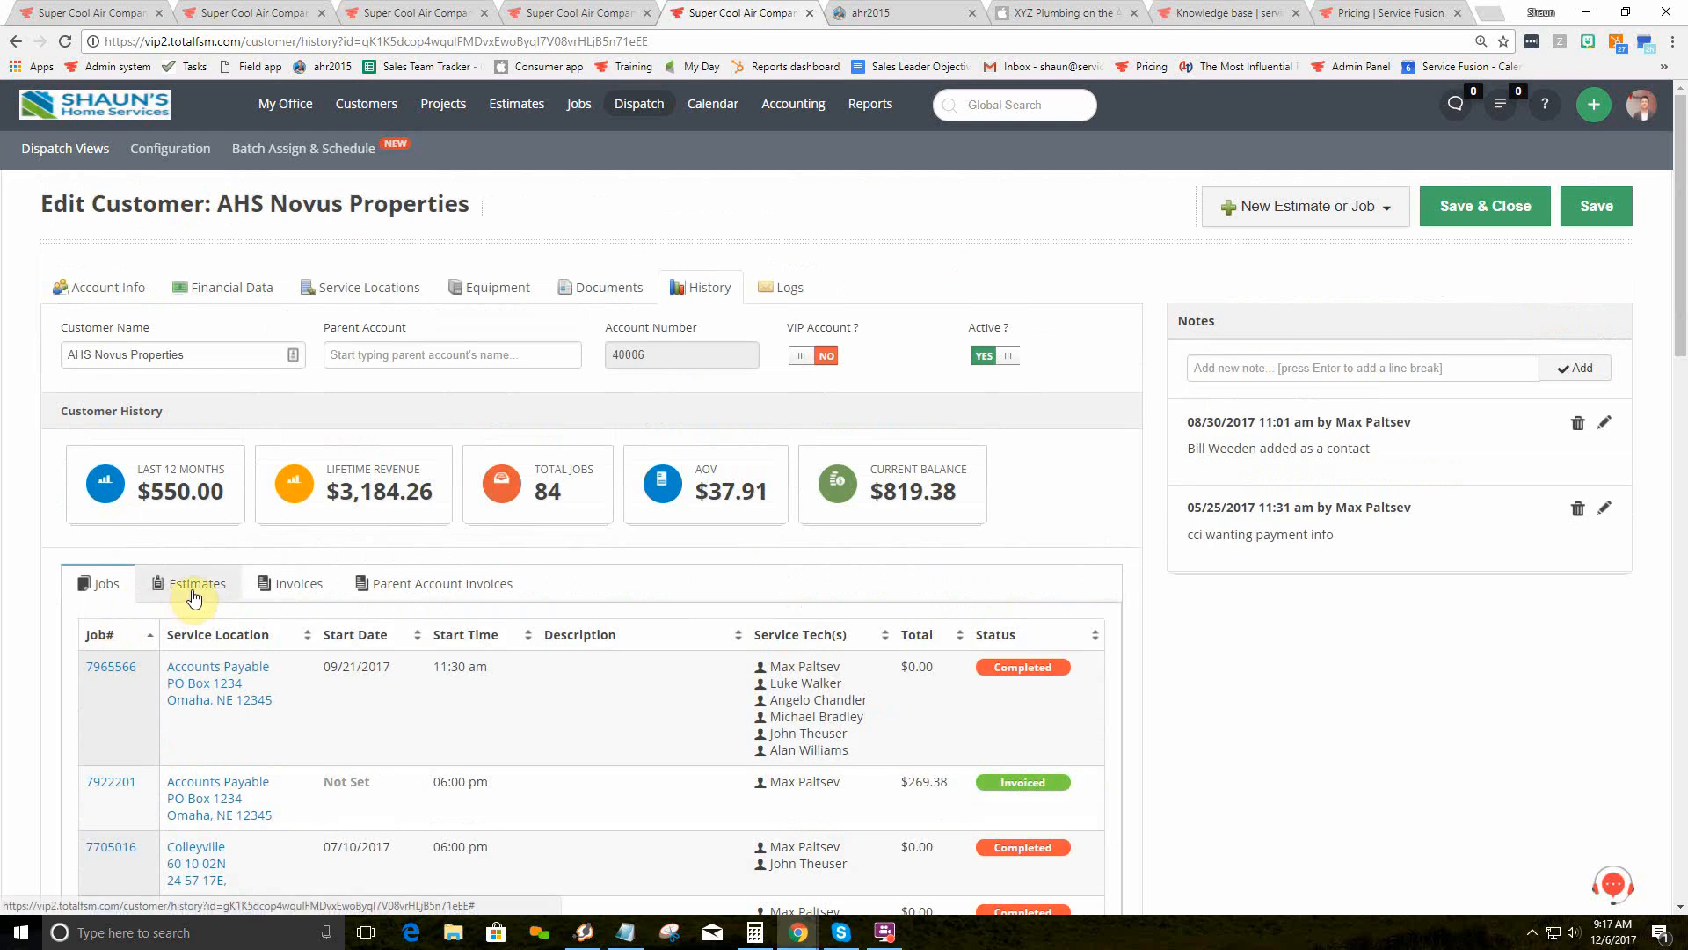
Step: Review the customer's Invoices list, then bring up the email message Logs
click(294, 589)
scroll(619, 411, down, 2)
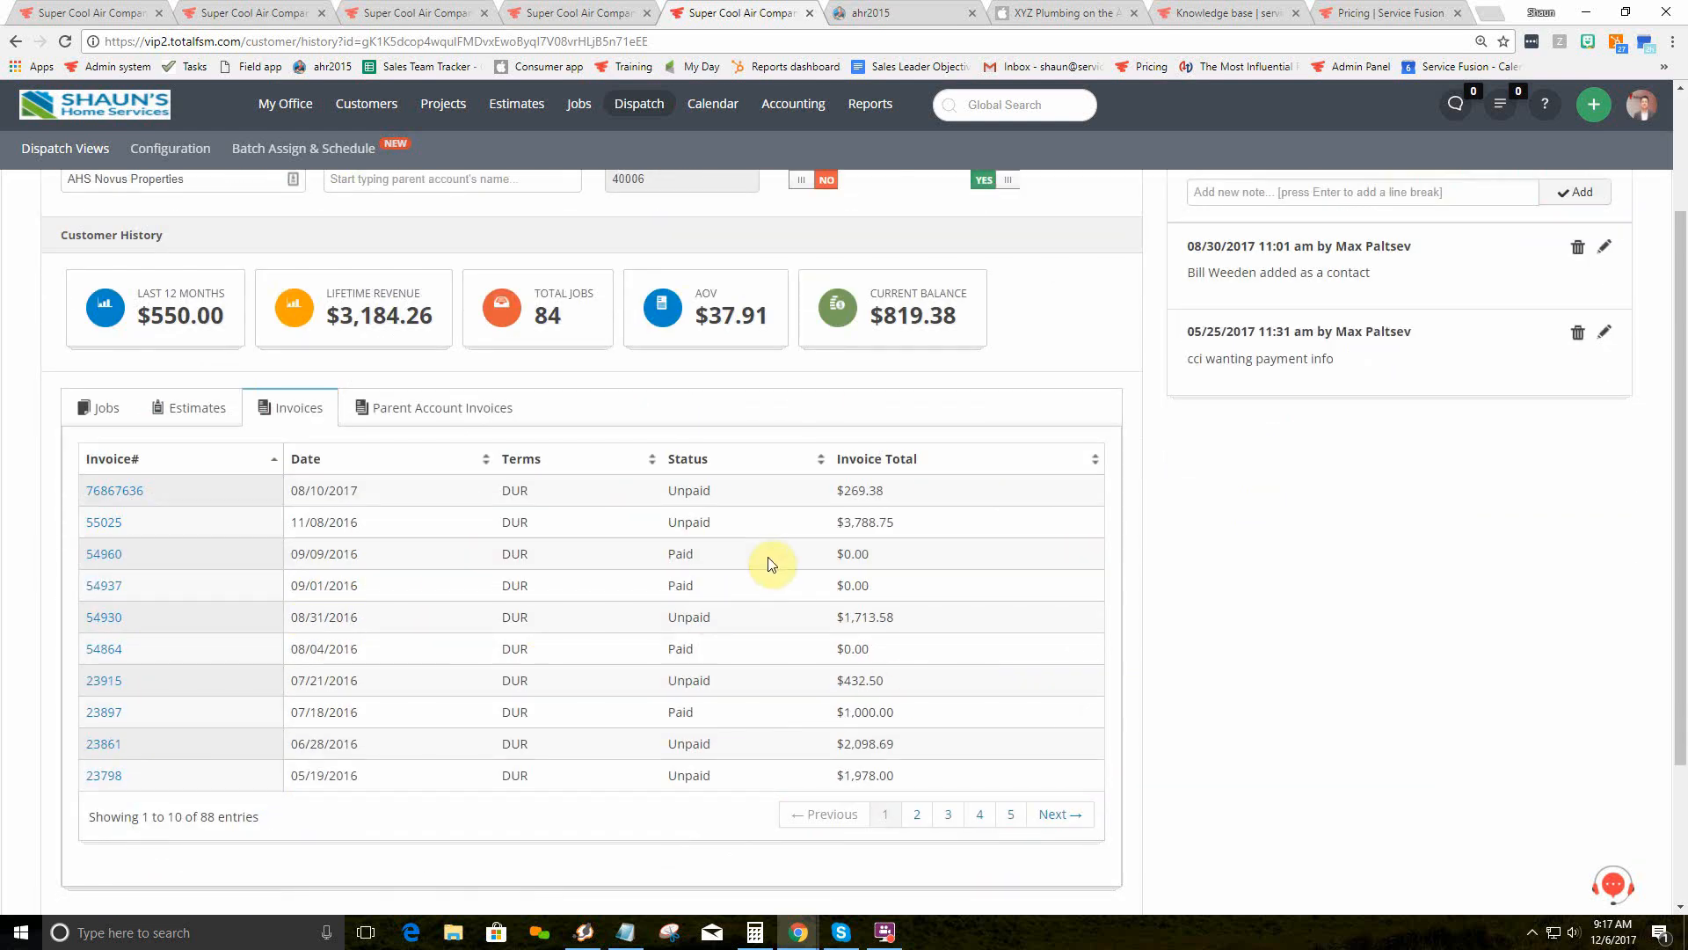
scroll(766, 565, up, 2)
click(789, 288)
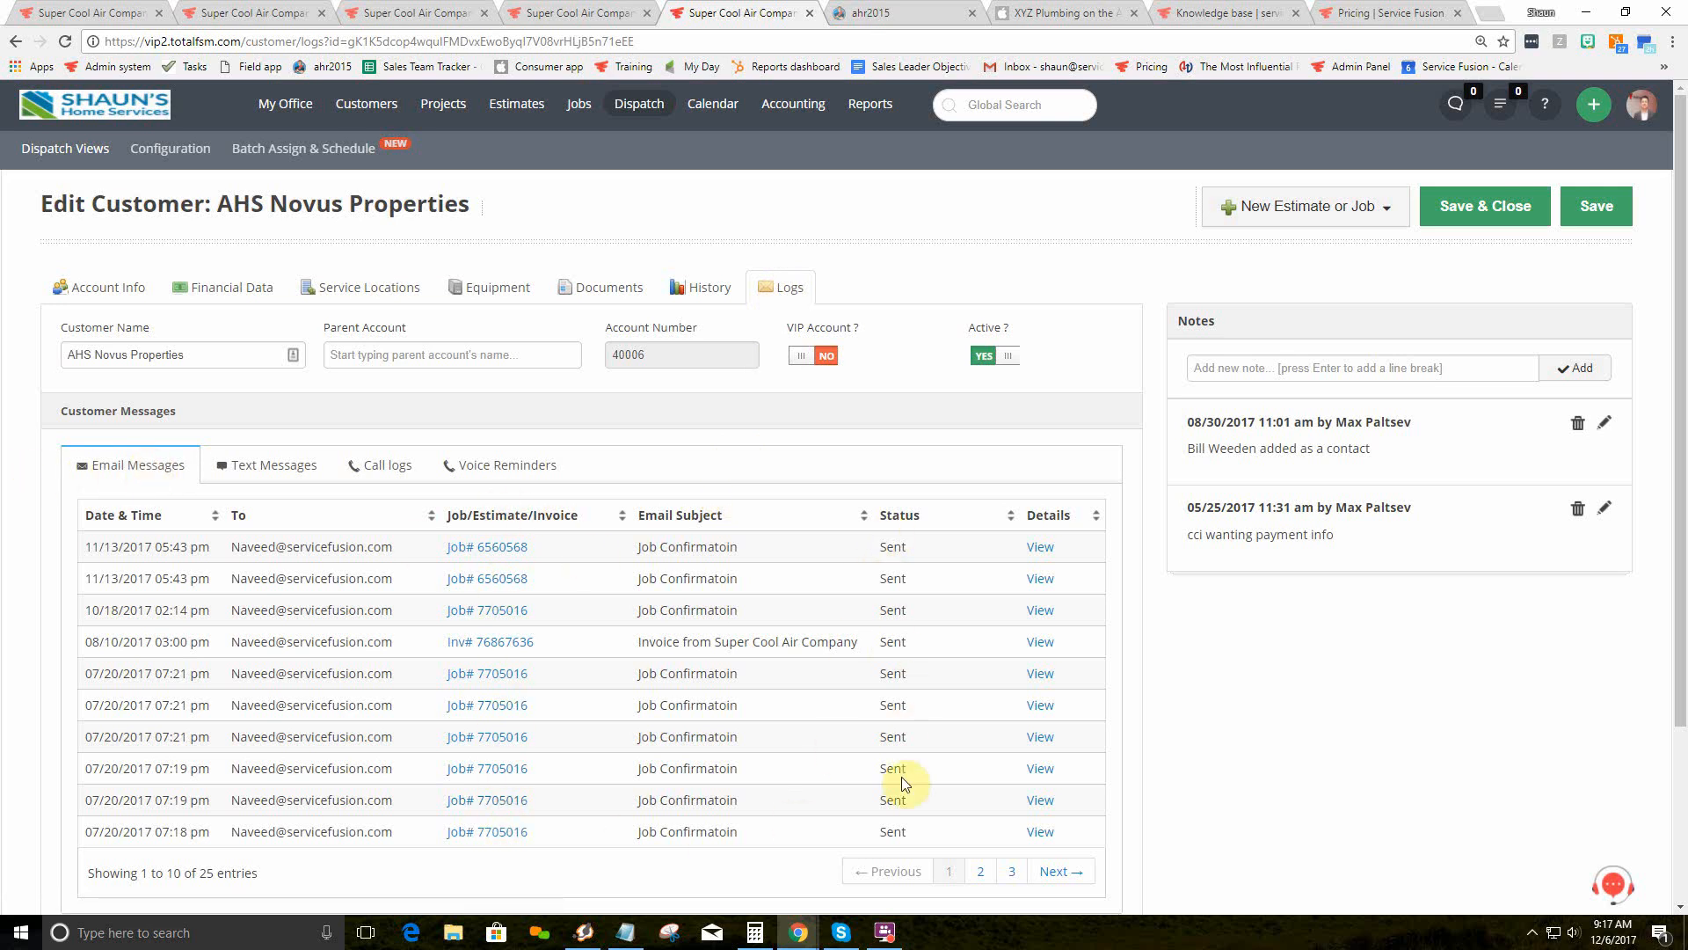
Step: View the Text Messages log, then choose New Estimate or Job > New Job
click(271, 474)
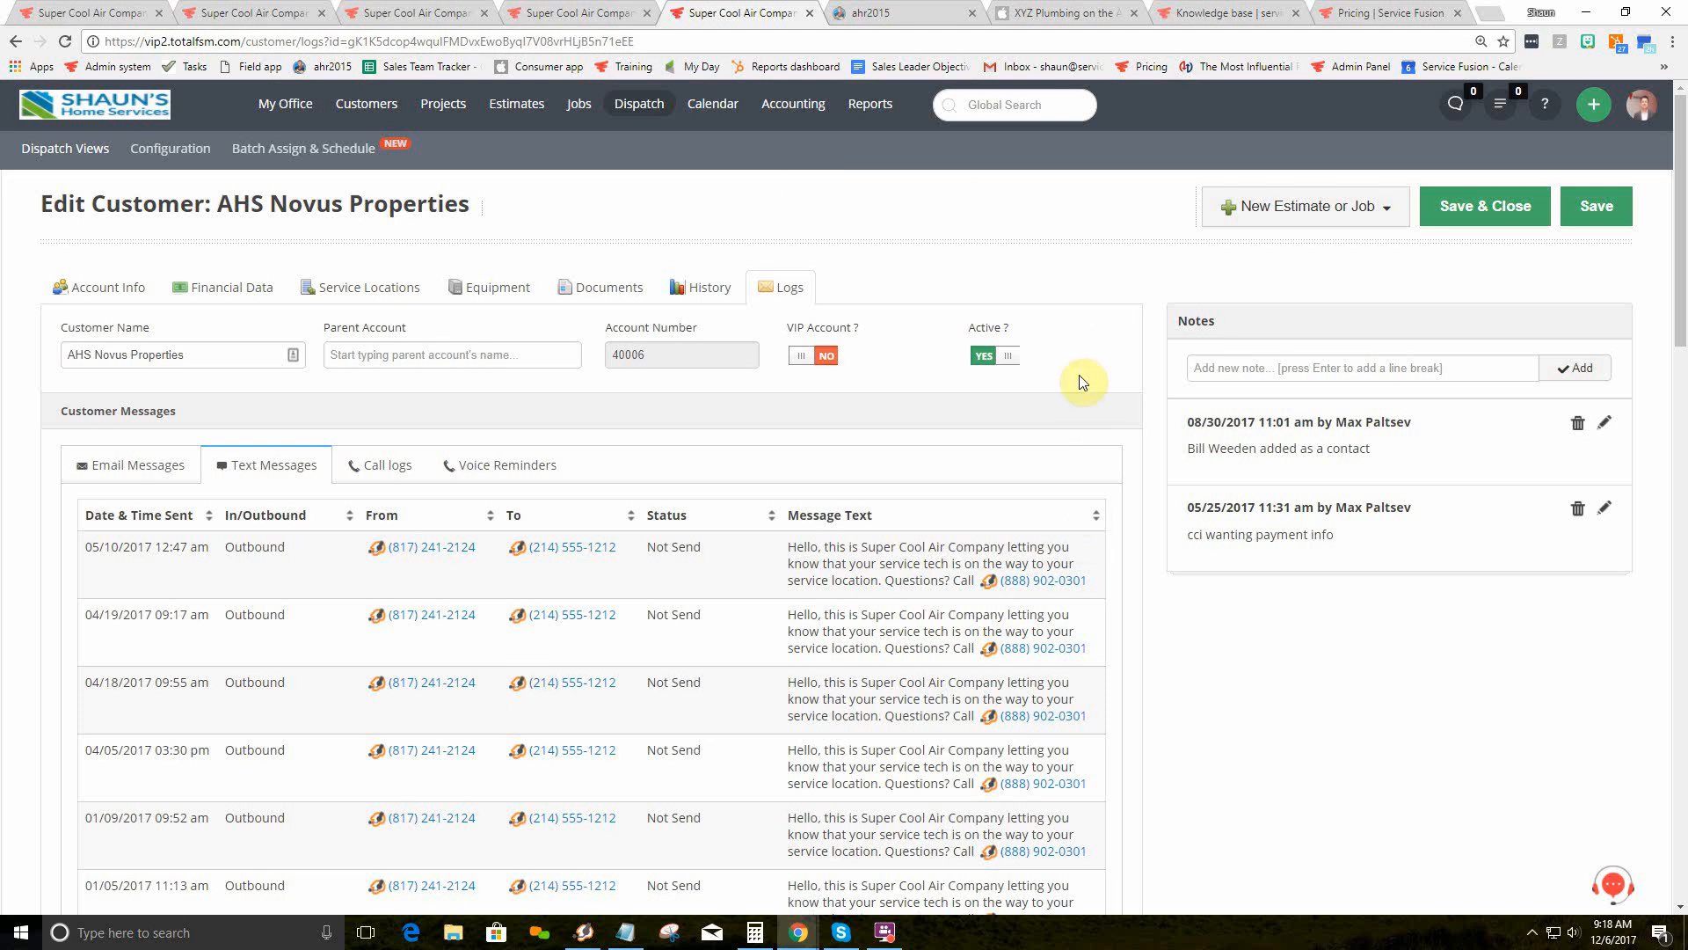
click(1222, 208)
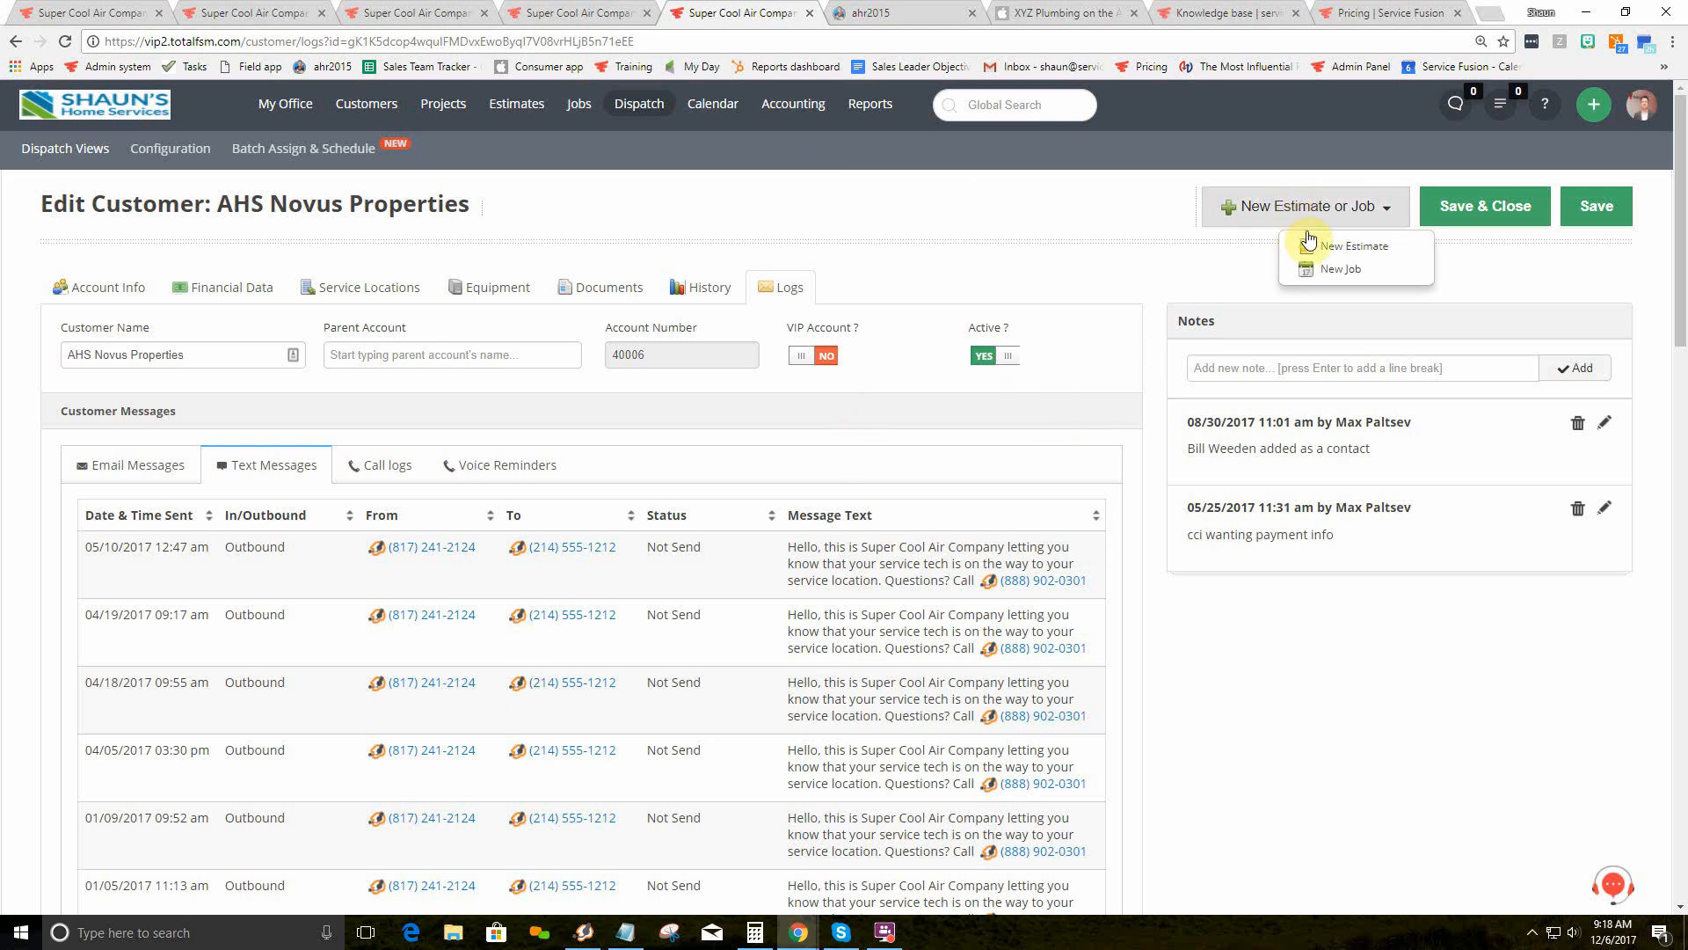
click(1340, 270)
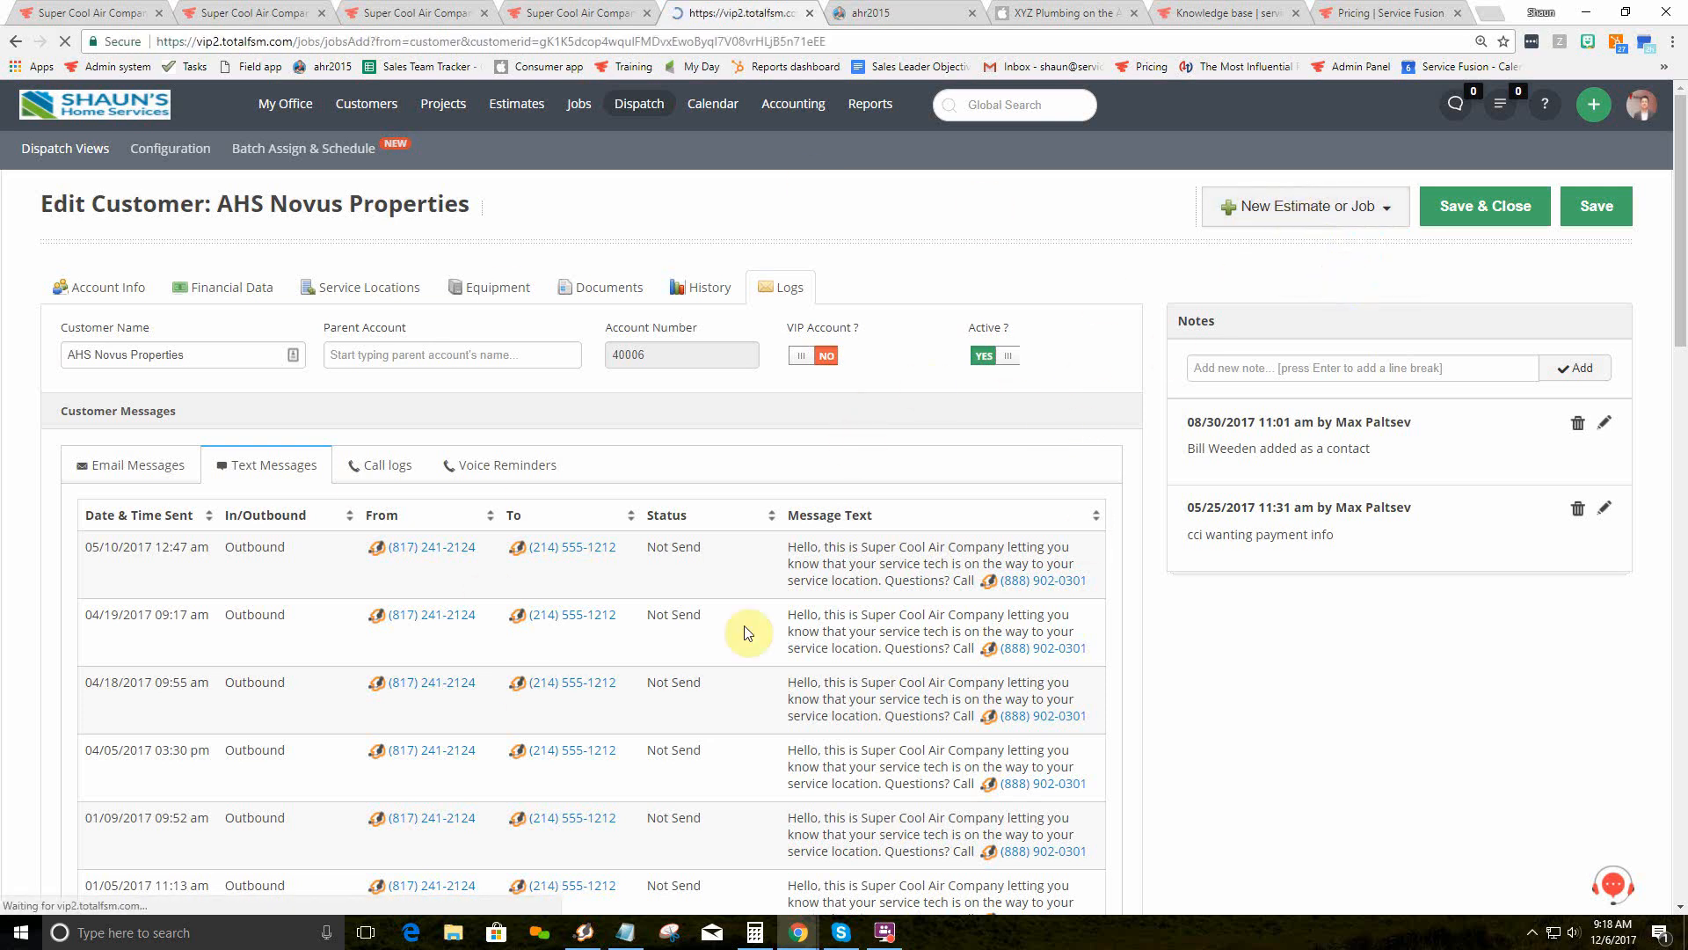